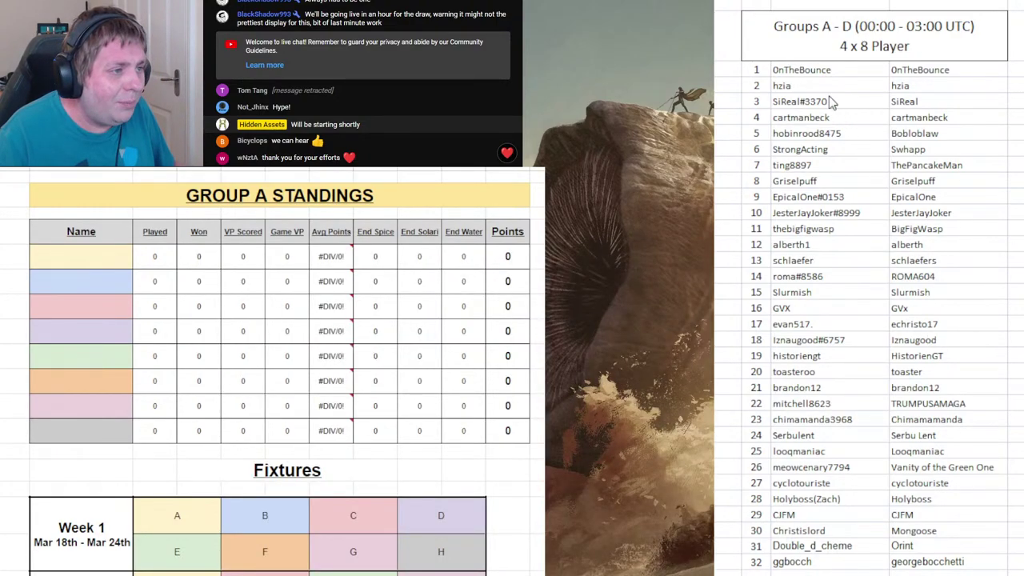
- Bring up the Wheel of Names numbered 1–32 beside the empty Group A standings and roster
{"action": "left_click", "coordinate": [243, 381]}
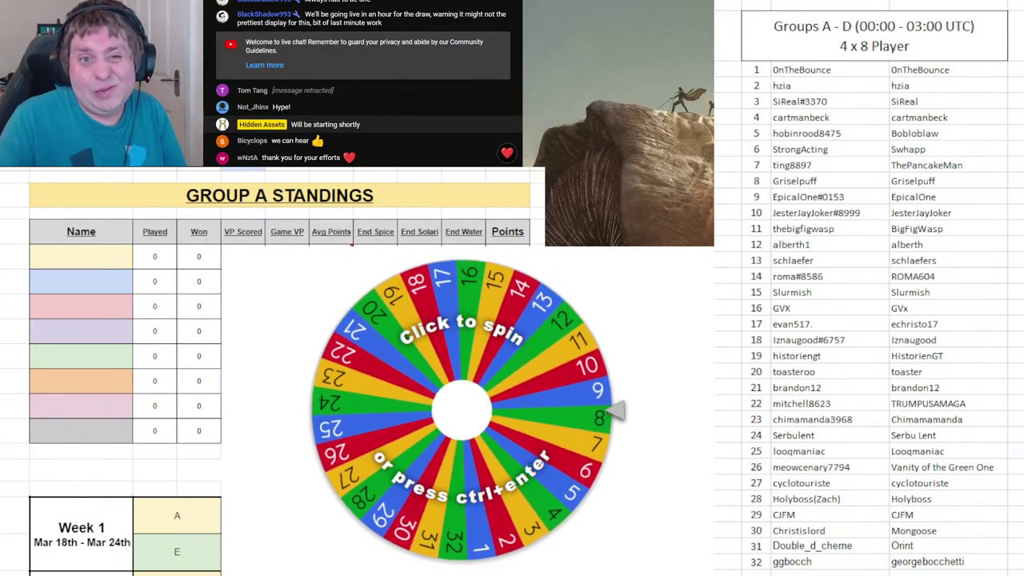
- Spin to draw 32, enter ggbocch in Group A's first Name cell, and remove 32
{"action": "left_click", "coordinate": [457, 345]}
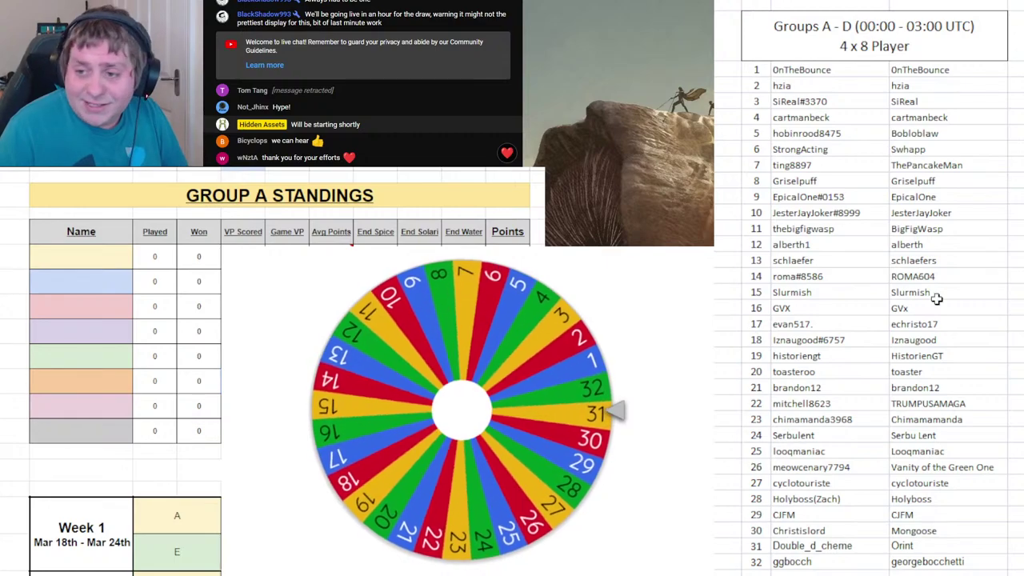
{"action": "left_click", "coordinate": [51, 263]}
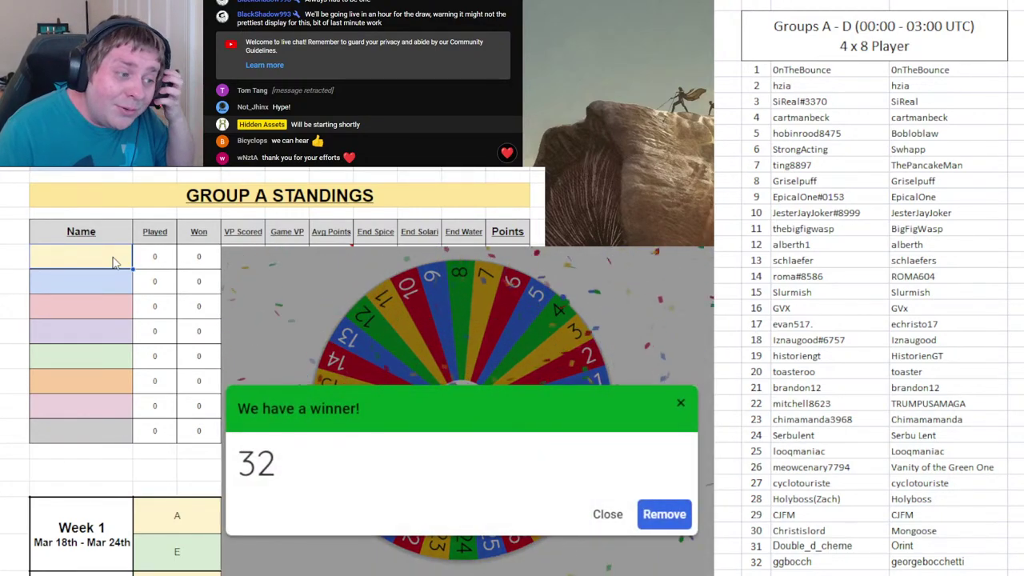
{"action": "type", "text": "ggbocc"}
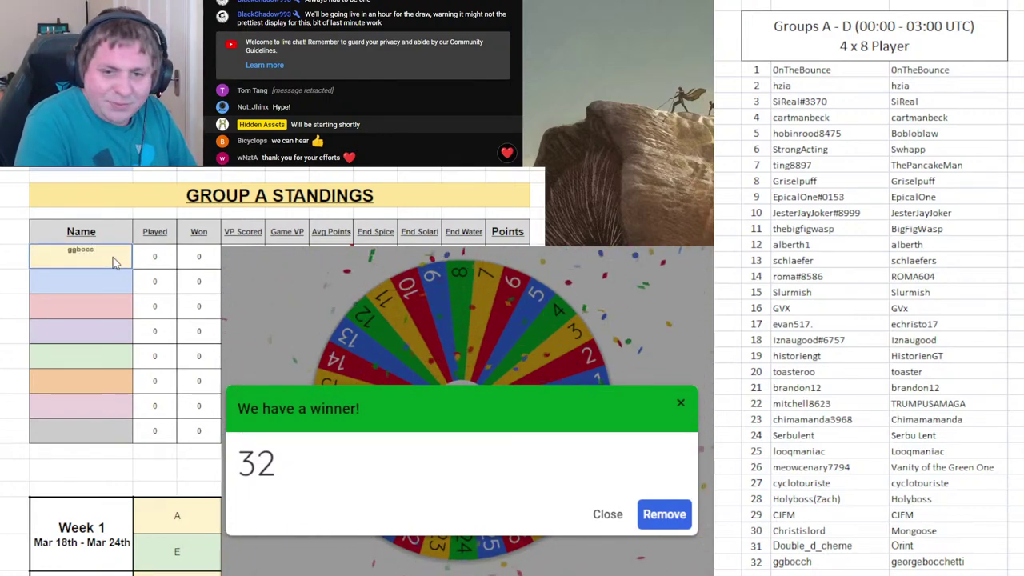
{"action": "type", "text": "h"}
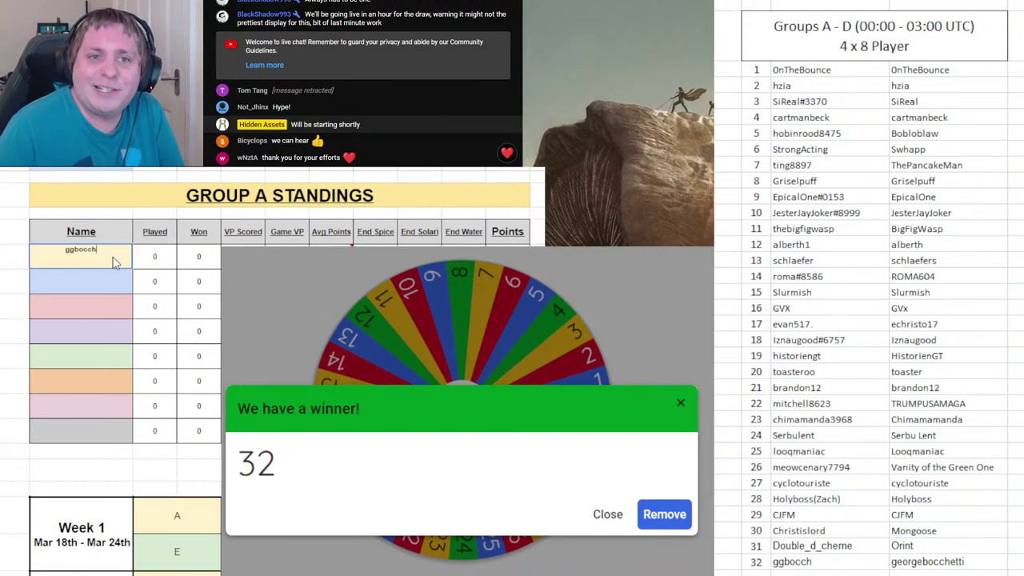
{"action": "key", "text": "Return"}
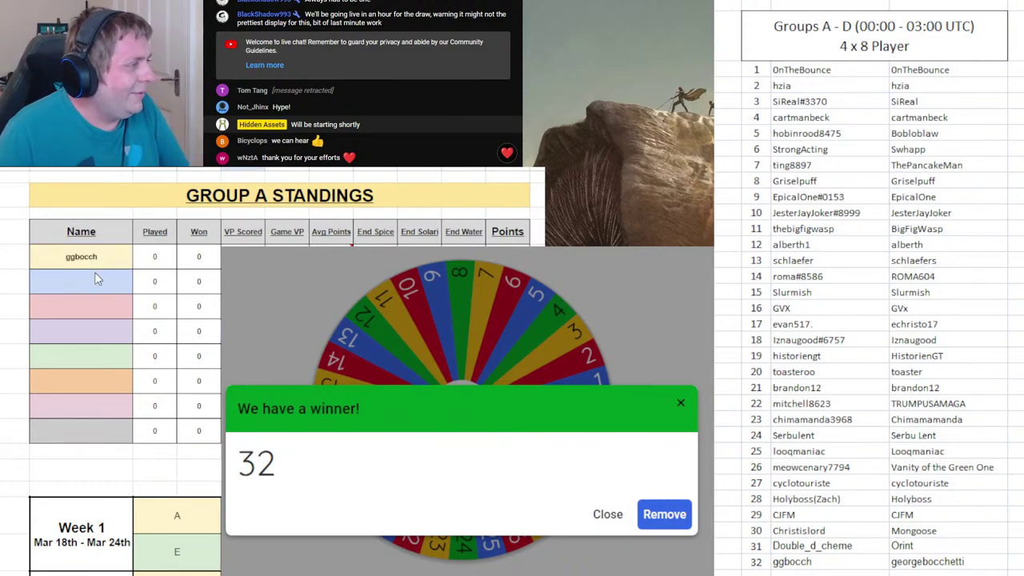
{"action": "scroll", "coordinate": [192, 347], "scroll_direction": "down", "scroll_amount": 3}
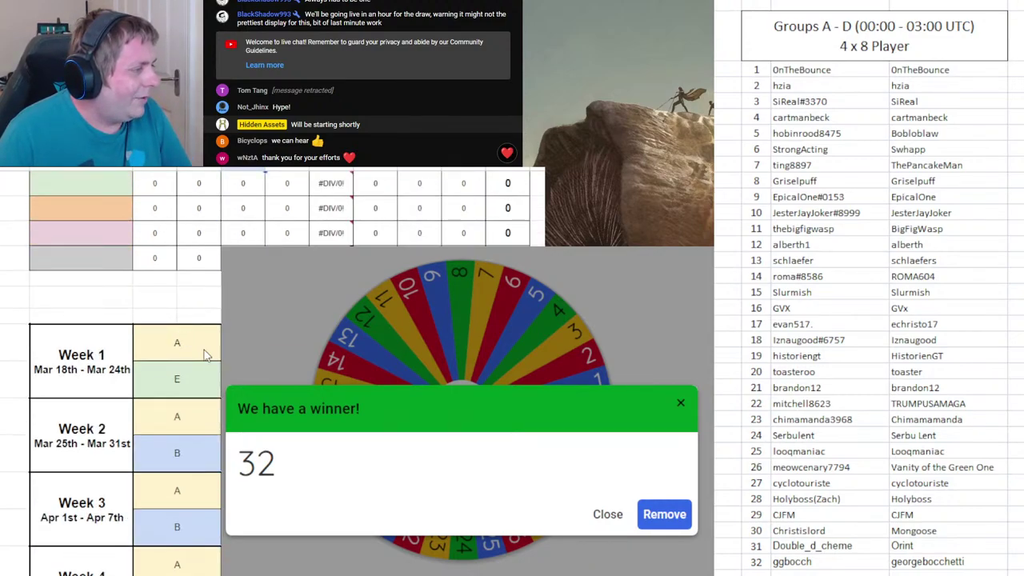
{"action": "scroll", "coordinate": [112, 368], "scroll_direction": "up", "scroll_amount": 3}
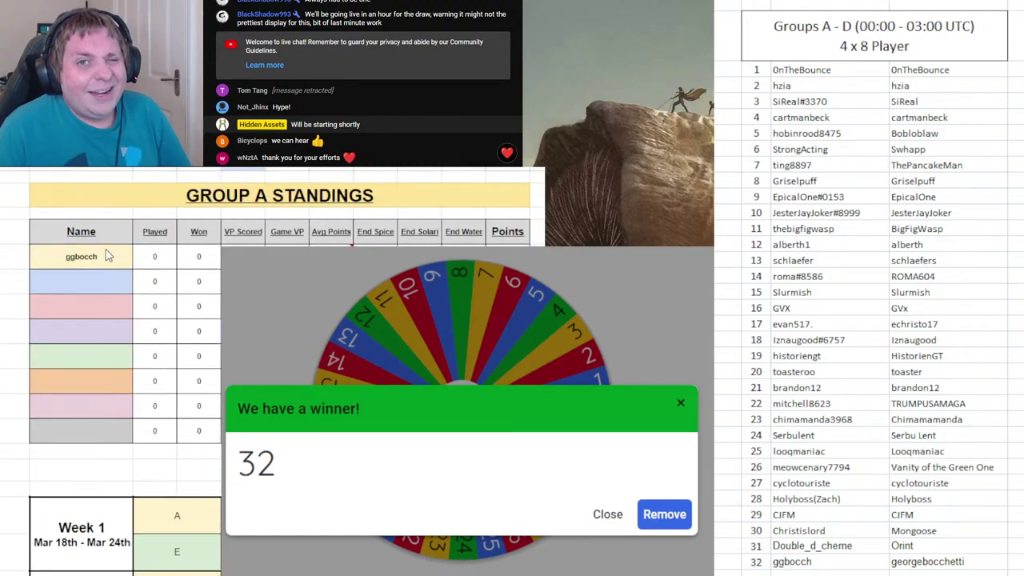
{"action": "left_click", "coordinate": [664, 514]}
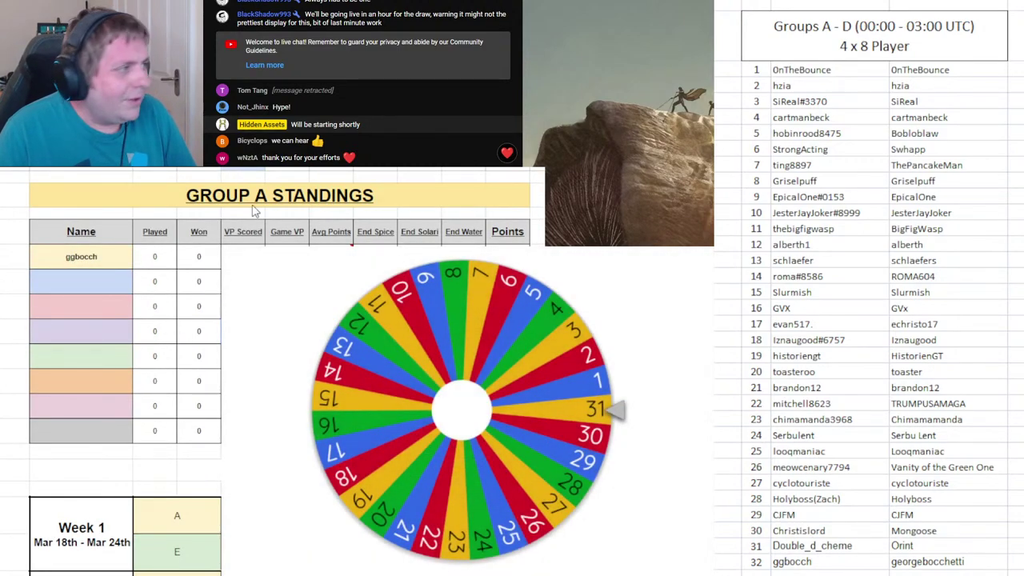
- On the Group B sheet, draw 28, enter Holyboss as first player, and remove 28
{"action": "key", "text": "ctrl+Page_Down"}
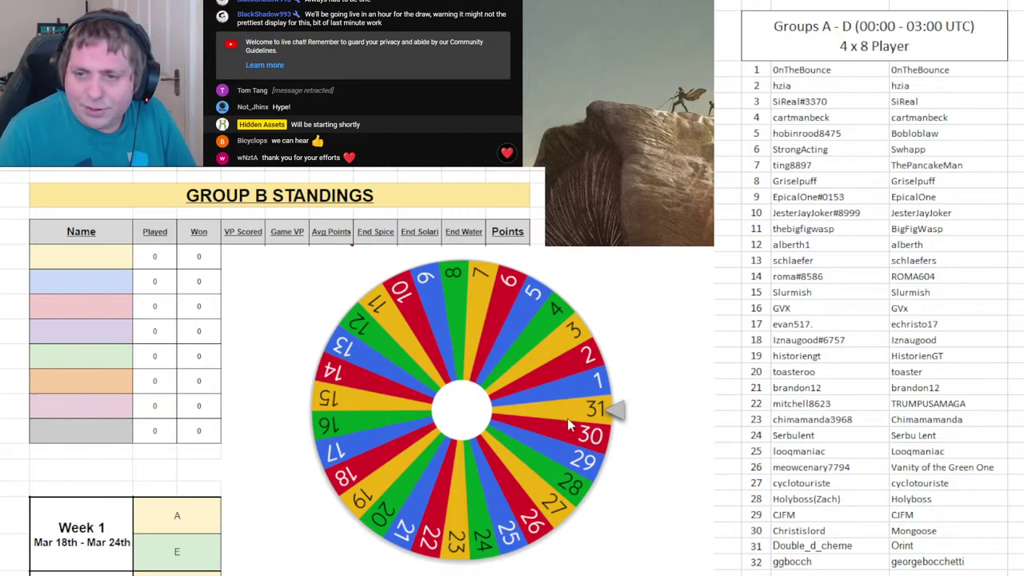
{"action": "left_click", "coordinate": [616, 412]}
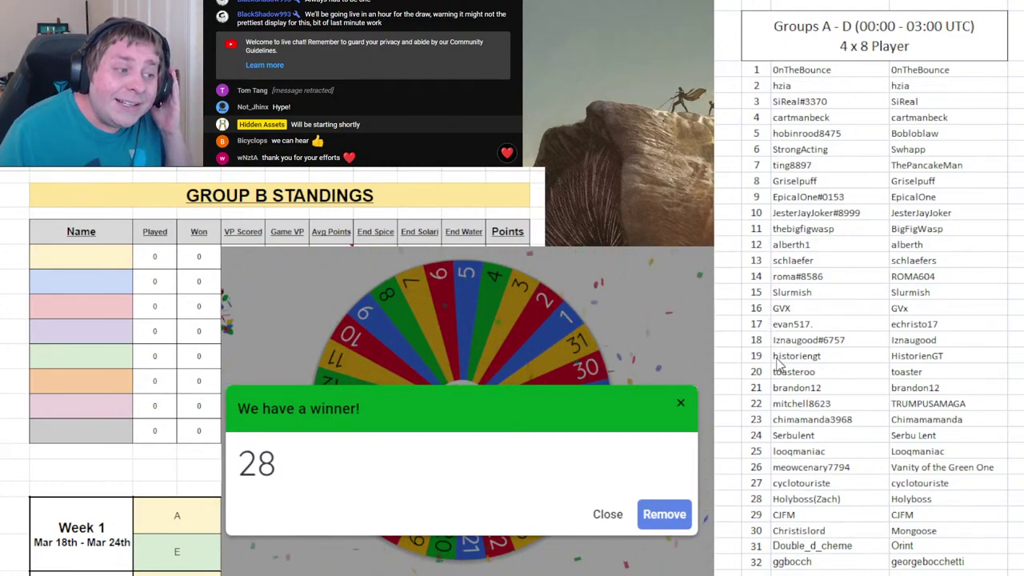
{"action": "left_click", "coordinate": [83, 254]}
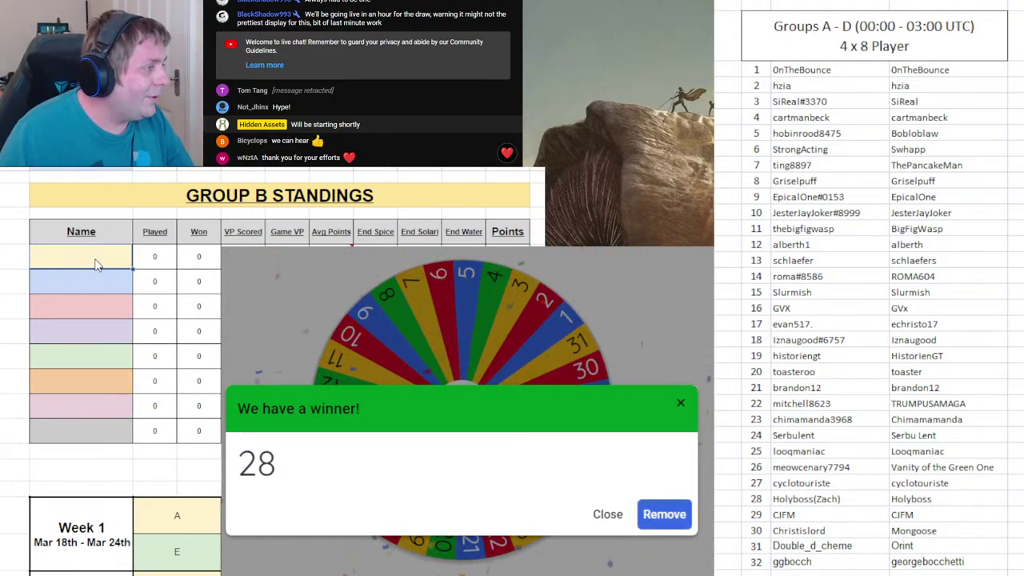
{"action": "type", "text": "Holyboss"}
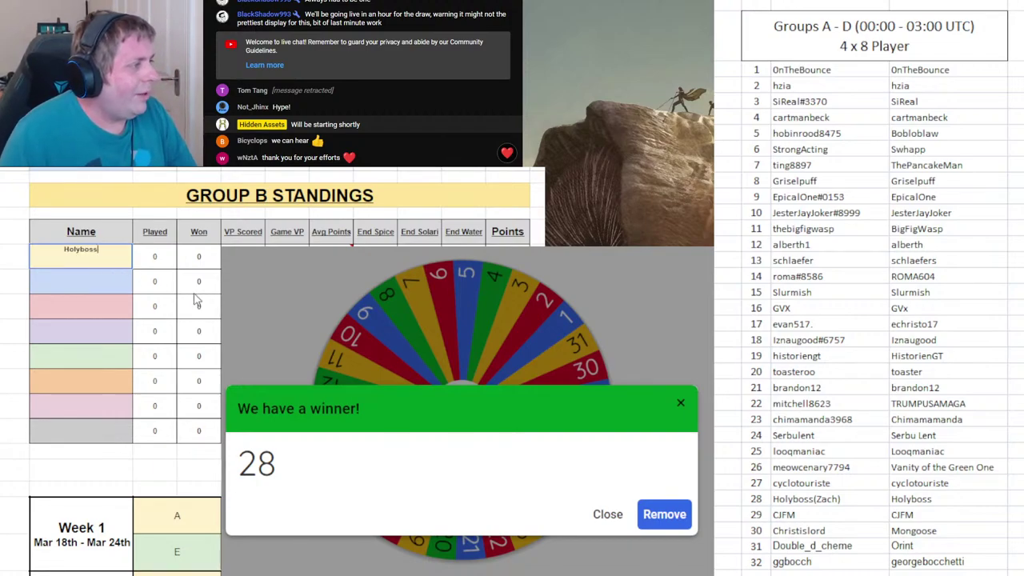
{"action": "key", "text": "Return"}
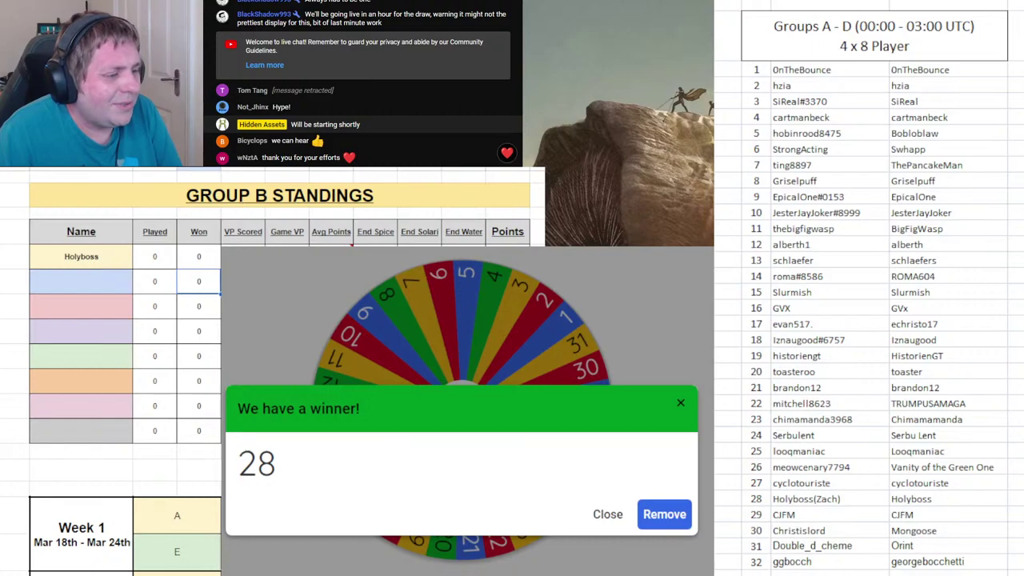
{"action": "left_click", "coordinate": [663, 515]}
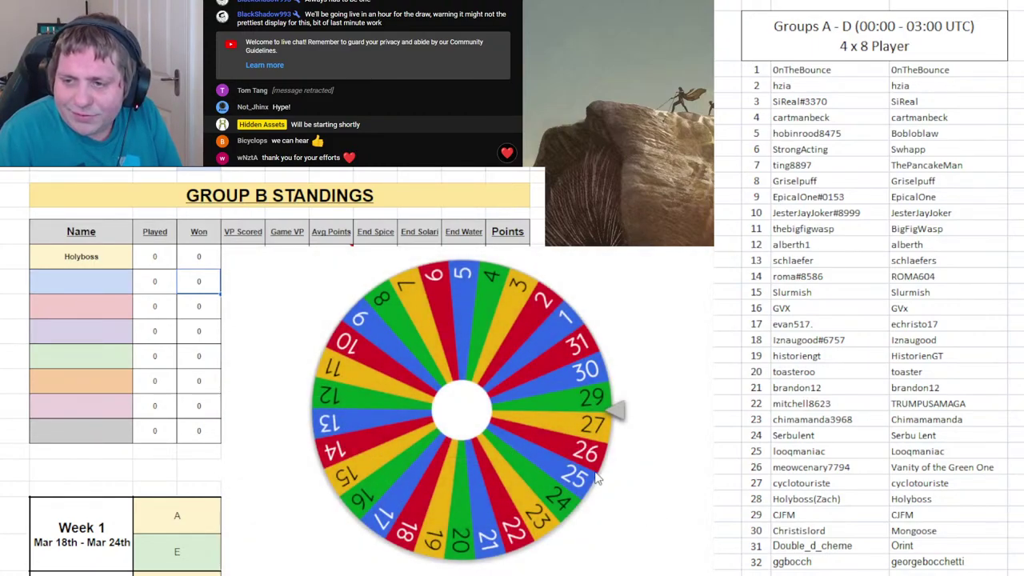
- Draw 16 and paste GVX from the roster into Group C's first Name cell
{"action": "left_click", "coordinate": [586, 406]}
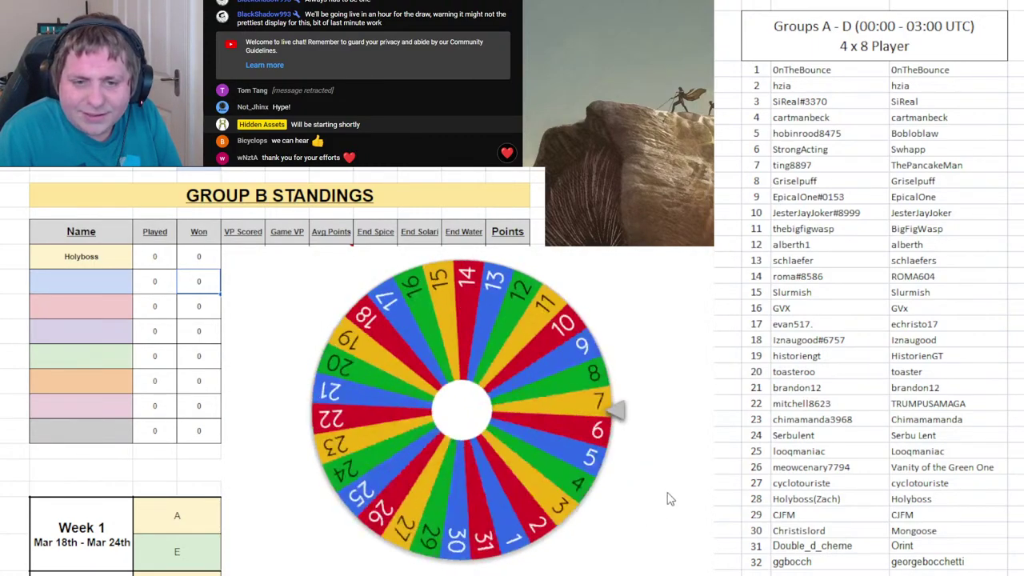
{"action": "key", "text": "ctrl+Page_Down"}
{"action": "left_click_drag", "start_coordinate": [804, 563], "coordinate": [768, 499]}
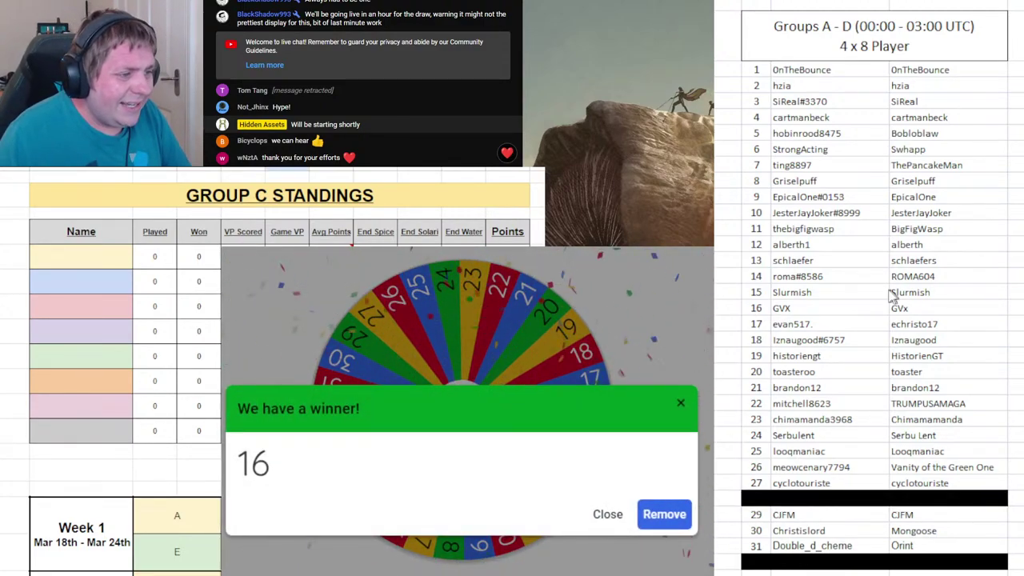
{"action": "left_click", "coordinate": [850, 313]}
{"action": "left_click", "coordinate": [89, 267]}
{"action": "type", "text": "GVX"}
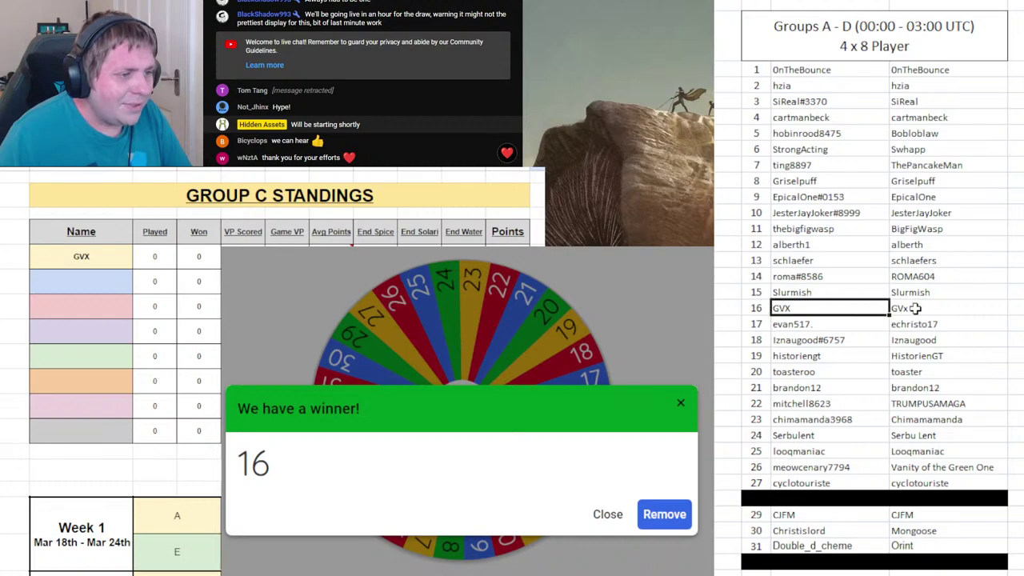
- Black out GVX's roster row 16 and remove 16 from the wheel
{"action": "left_click_drag", "start_coordinate": [759, 304], "coordinate": [909, 304]}
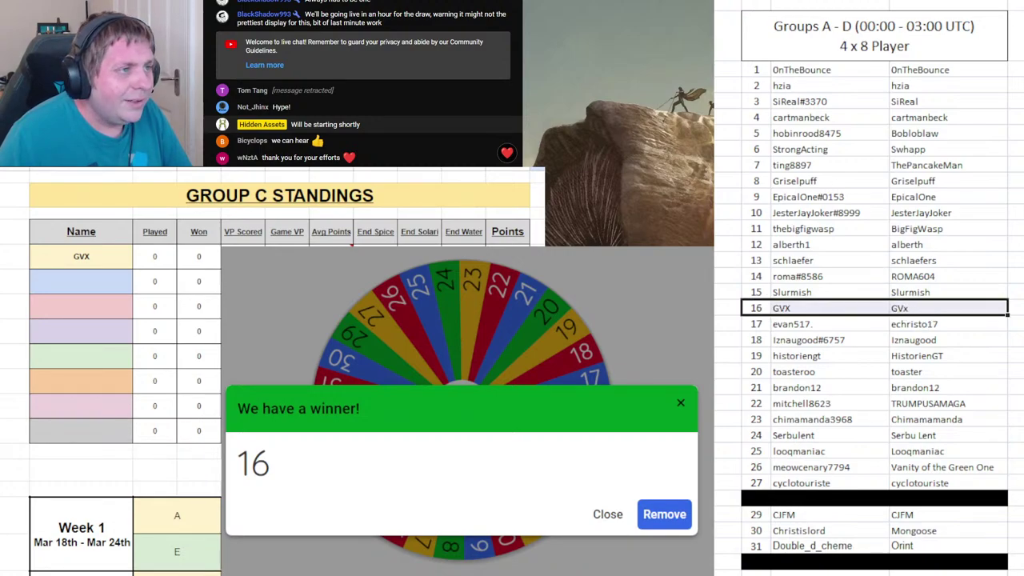
{"action": "key", "text": "F4"}
{"action": "left_click", "coordinate": [664, 514]}
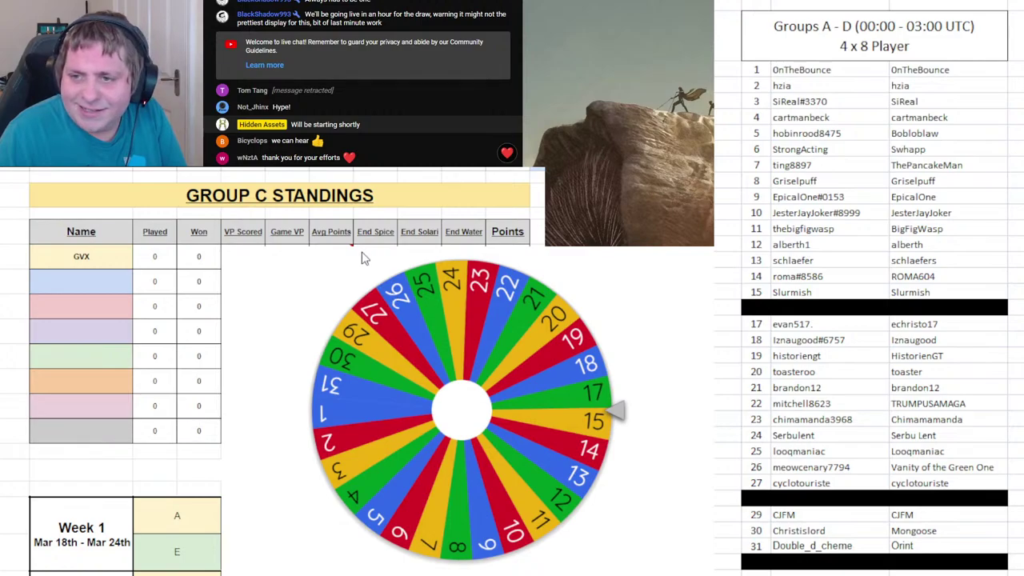
{"action": "left_click", "coordinate": [572, 405]}
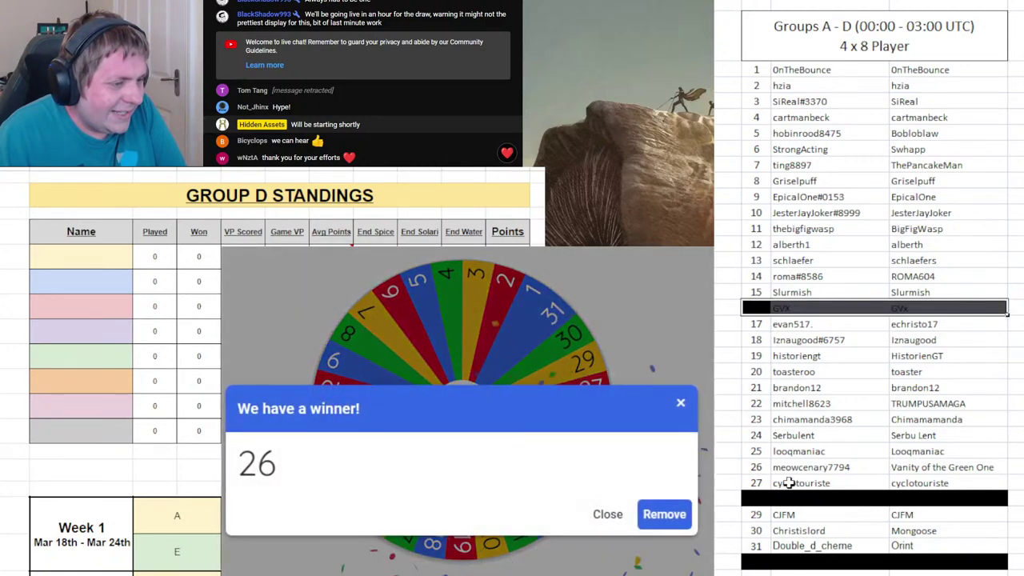
{"action": "left_click", "coordinate": [788, 483]}
{"action": "left_click", "coordinate": [858, 470]}
{"action": "left_click_drag", "start_coordinate": [857, 471], "coordinate": [948, 471]}
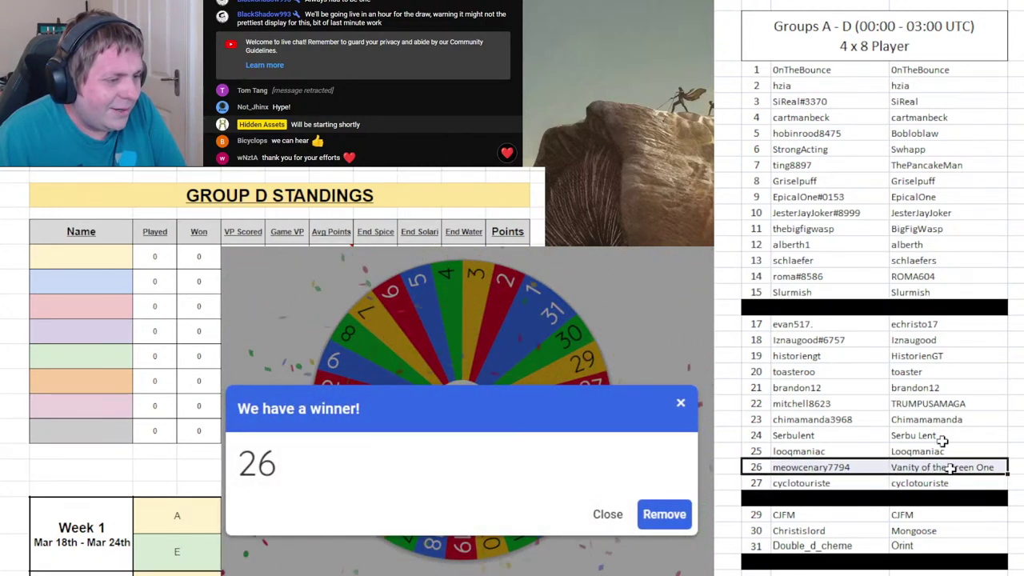
{"action": "key", "text": "ctrl+y"}
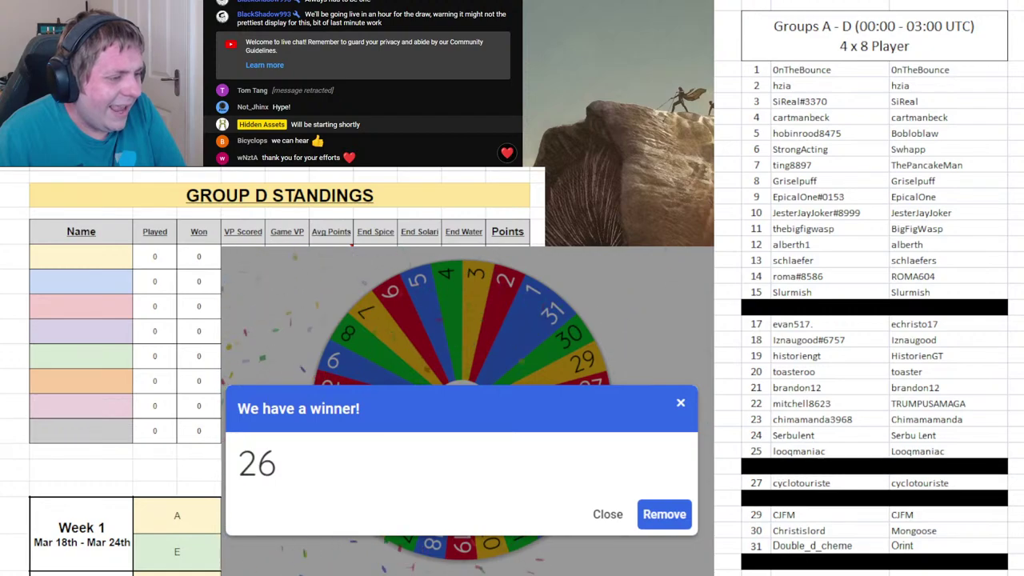
- Enter Meowcenary first in Group D, remove 26, and return to the Group A standings
{"action": "type", "text": "Meowcenary"}
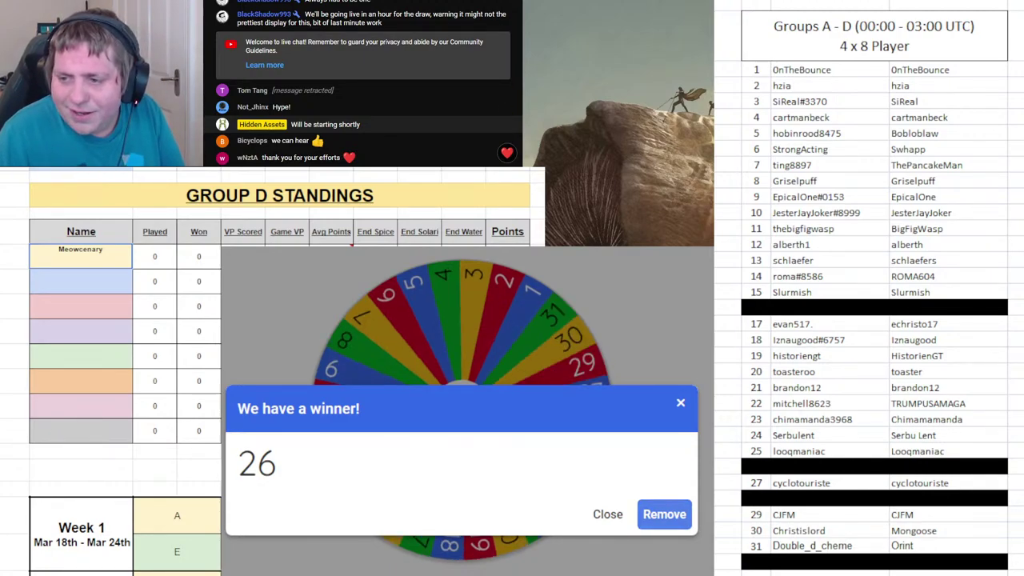
{"action": "left_click", "coordinate": [664, 515]}
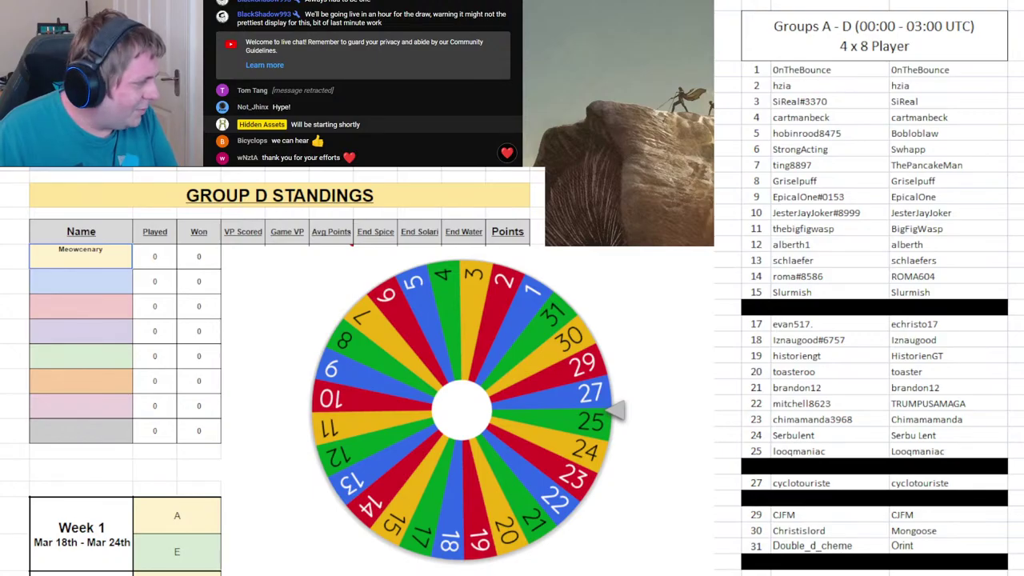
{"action": "key", "text": "ctrl+Page_Up"}
{"action": "left_click", "coordinate": [468, 409]}
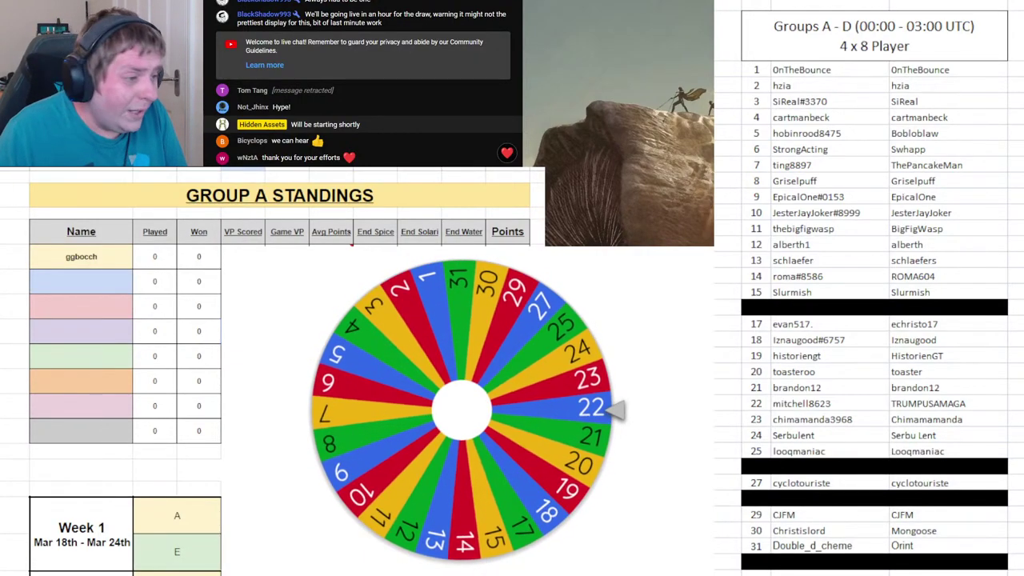
{"action": "left_click_drag", "start_coordinate": [1000, 467], "coordinate": [748, 467]}
{"action": "left_click", "coordinate": [758, 403]}
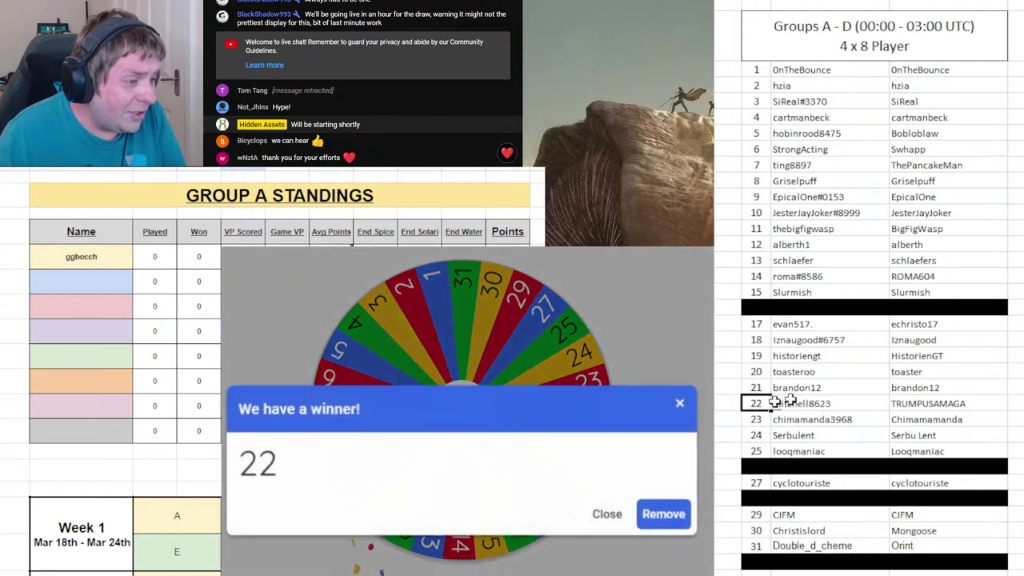
{"action": "key", "text": "F4"}
{"action": "left_click", "coordinate": [96, 280]}
{"action": "type", "text": "Mitchell"}
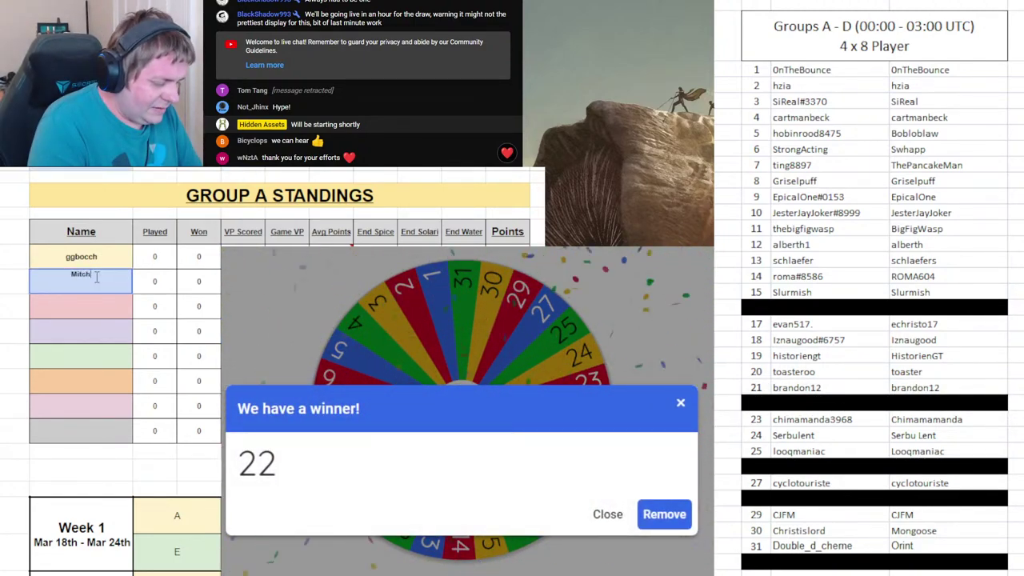
{"action": "left_click", "coordinate": [775, 406]}
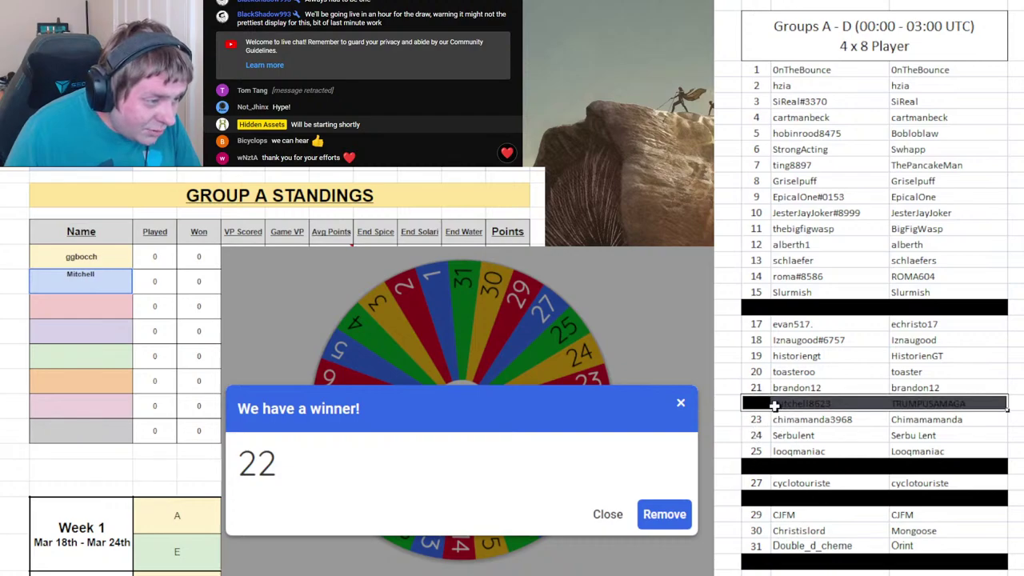
{"action": "key", "text": "F4"}
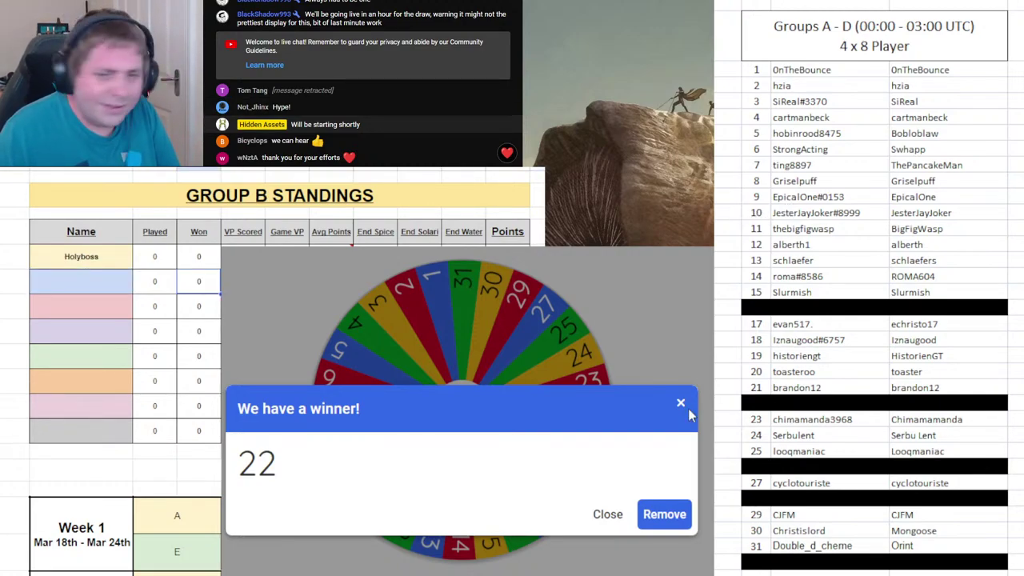
{"action": "left_click", "coordinate": [655, 512]}
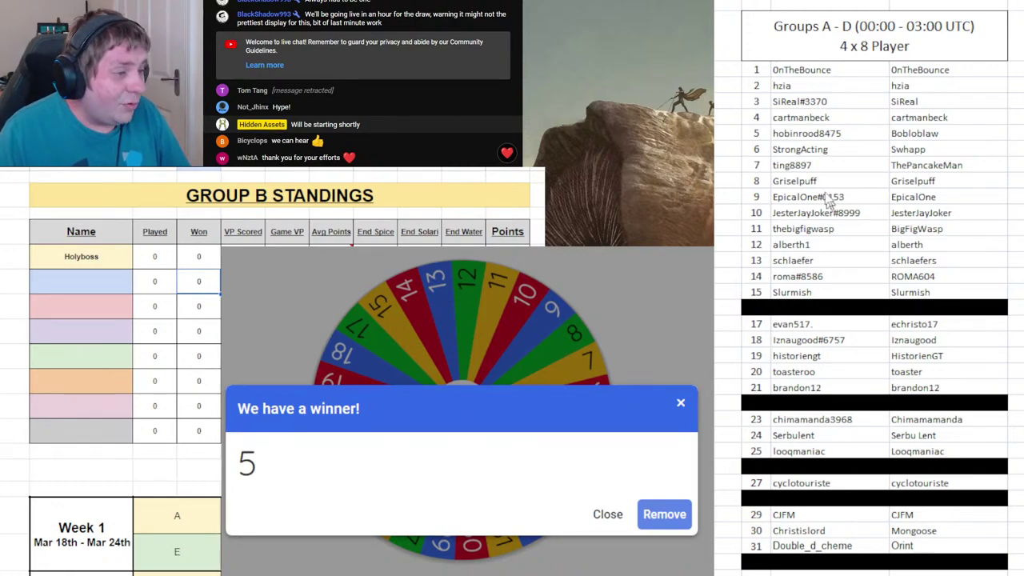
{"action": "left_click_drag", "start_coordinate": [778, 138], "coordinate": [864, 144]}
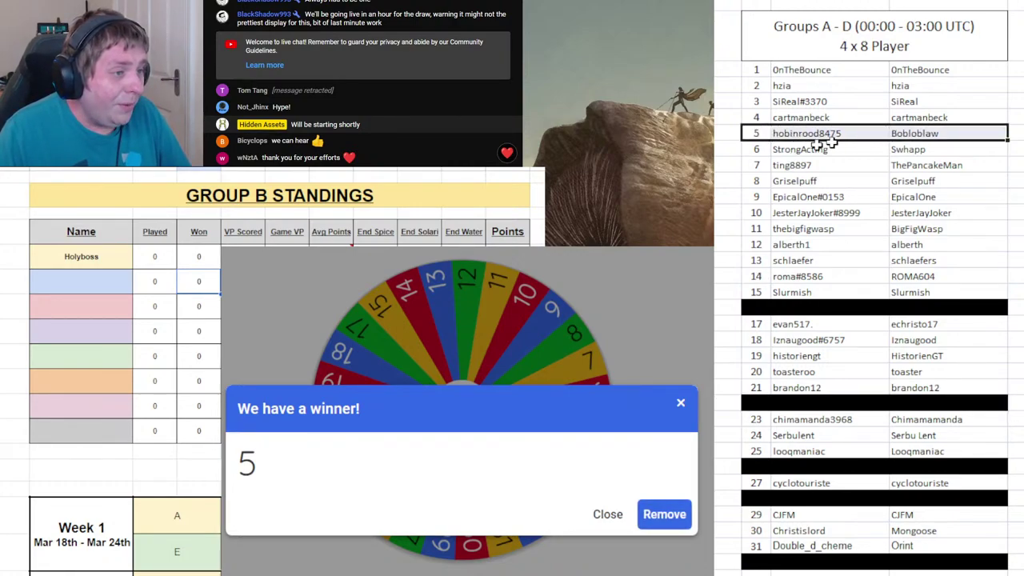
{"action": "left_click", "coordinate": [76, 276]}
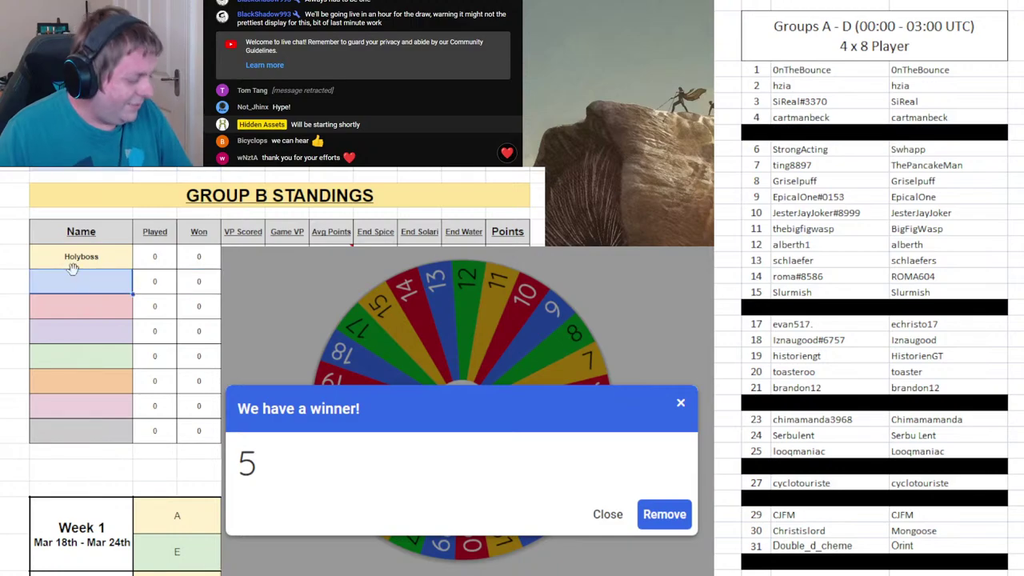
{"action": "type", "text": "Hobinrood"}
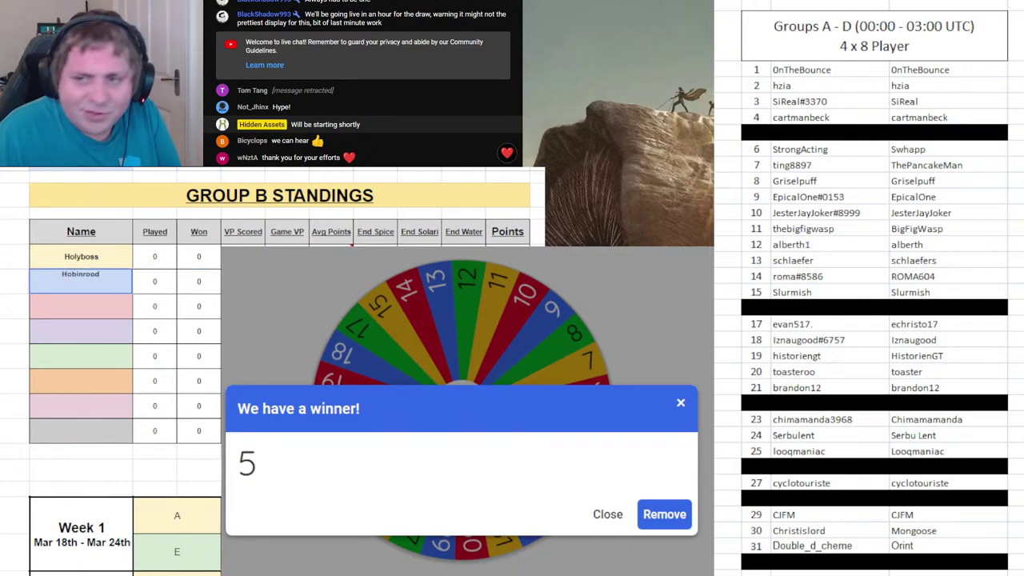
{"action": "left_click", "coordinate": [664, 514]}
{"action": "key", "text": "ctrl+Return"}
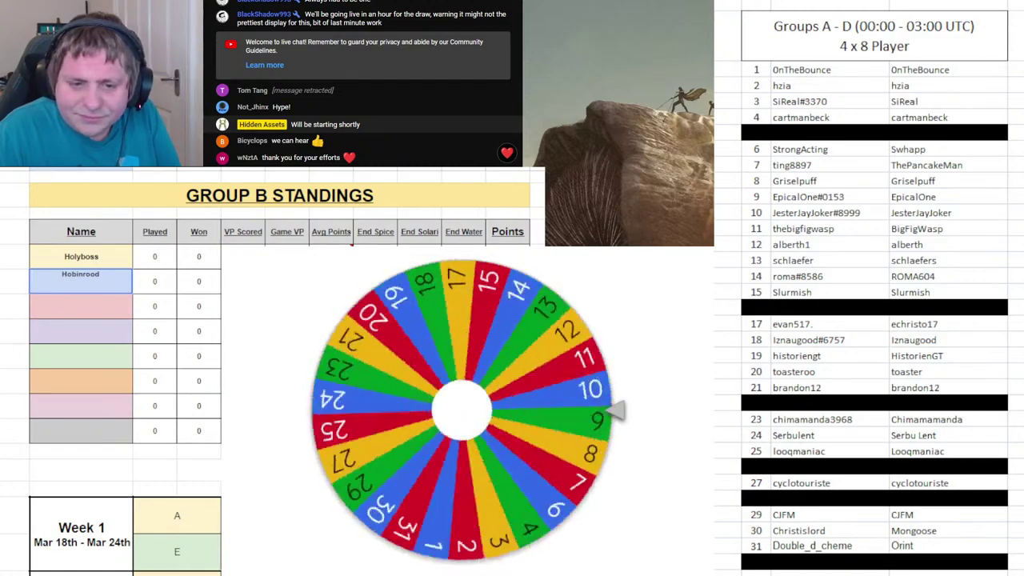
- On Group C, black out roster row 11, enter TheBigFigWasp under GVX, and remove 11
{"action": "key", "text": "ctrl+Page_Down"}
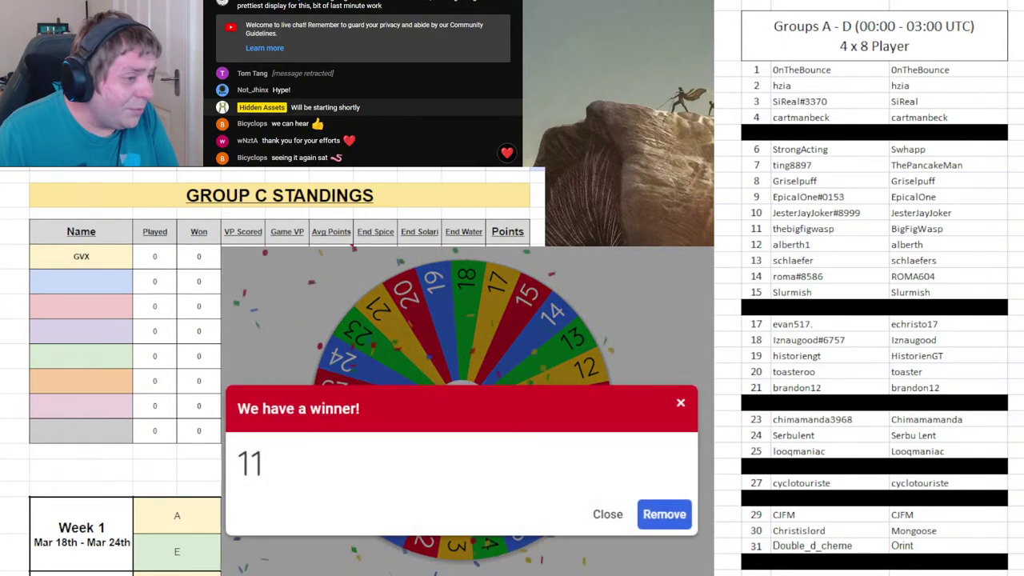
{"action": "left_click_drag", "start_coordinate": [764, 230], "coordinate": [910, 230]}
{"action": "key", "text": "ctrl+y"}
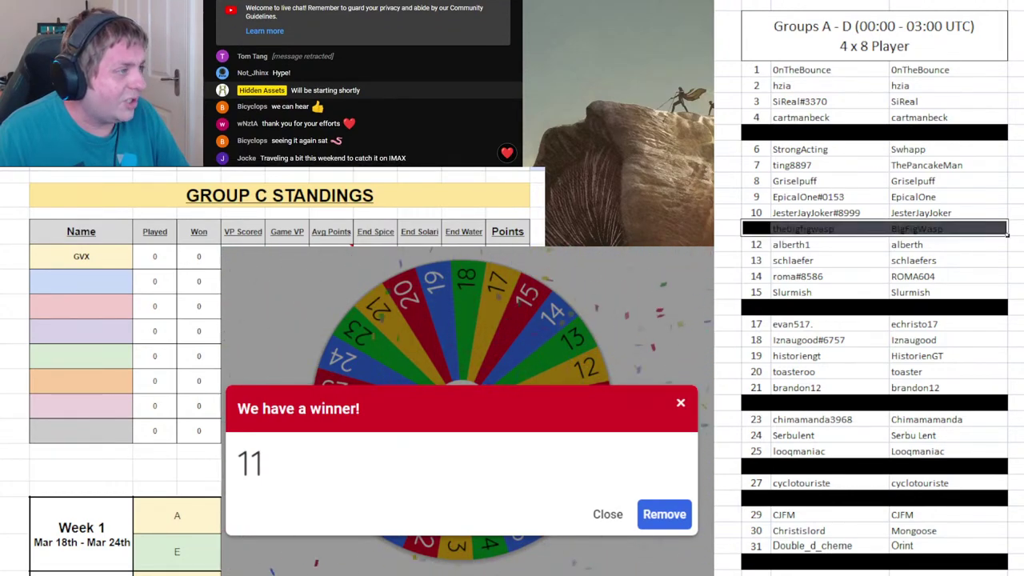
{"action": "type", "text": "1"}
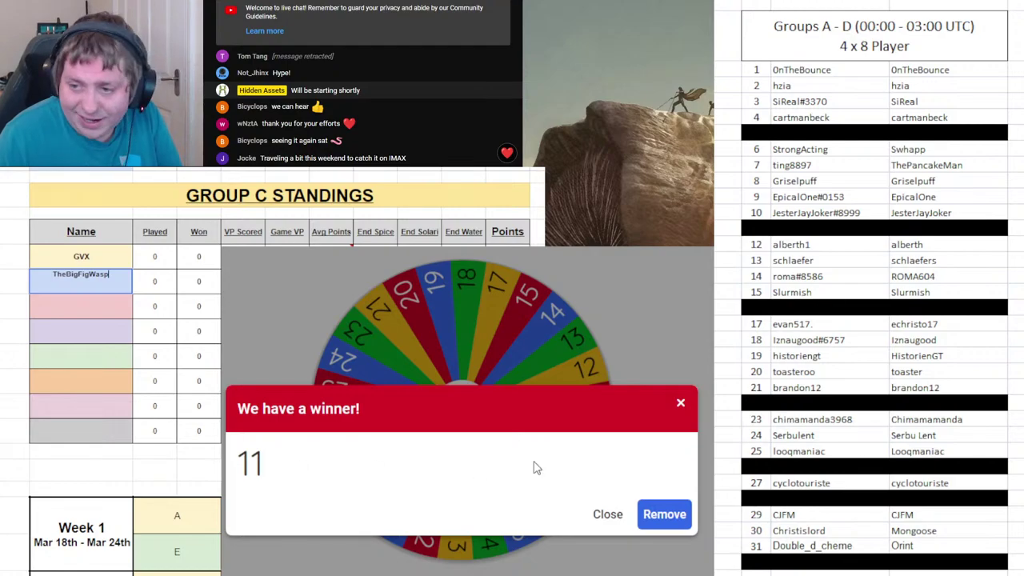
{"action": "left_click", "coordinate": [664, 515]}
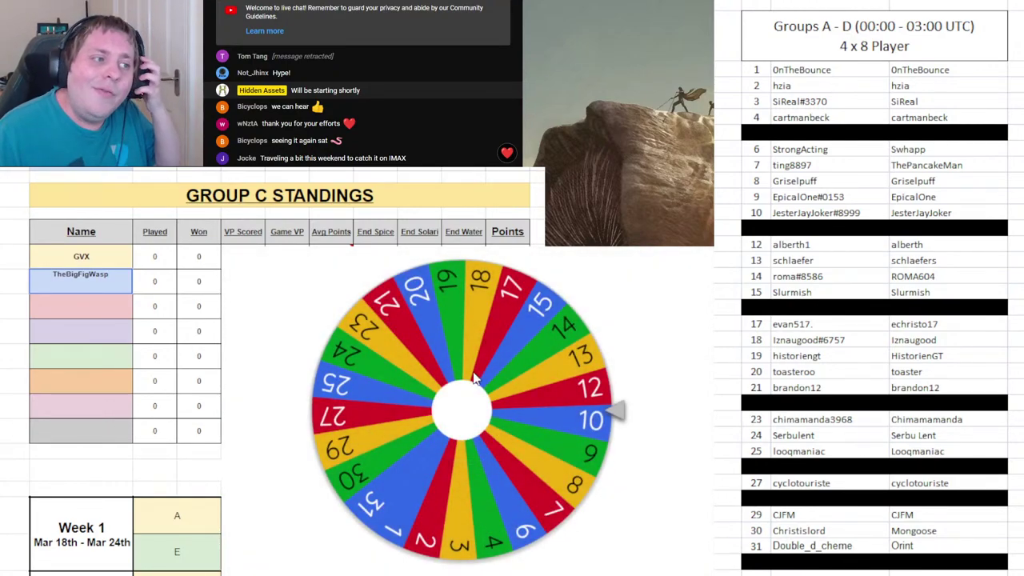
- Draw 3 and enter SiReal as Group D's second player
{"action": "left_click", "coordinate": [475, 379]}
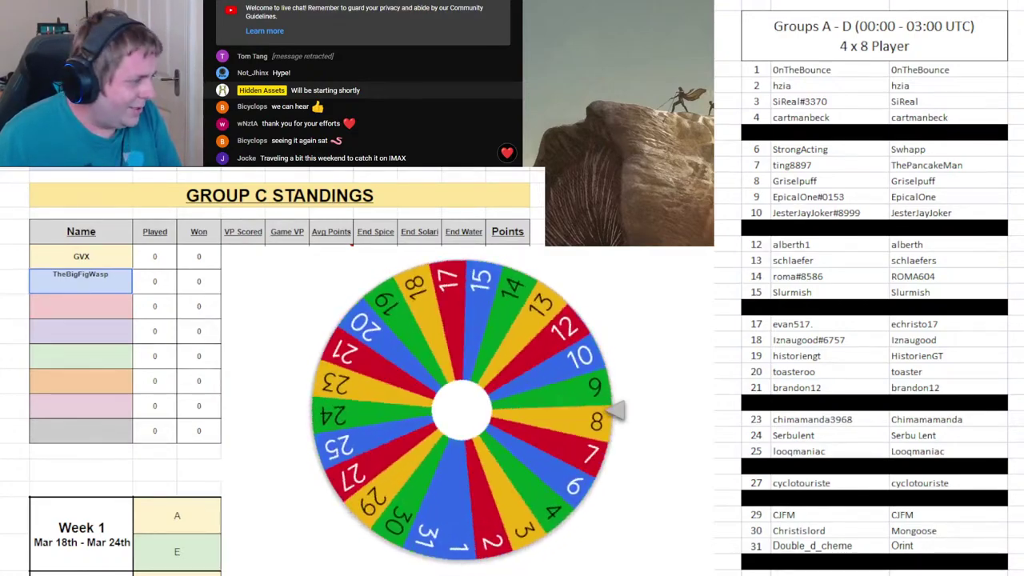
{"action": "key", "text": "ctrl+Page_Down"}
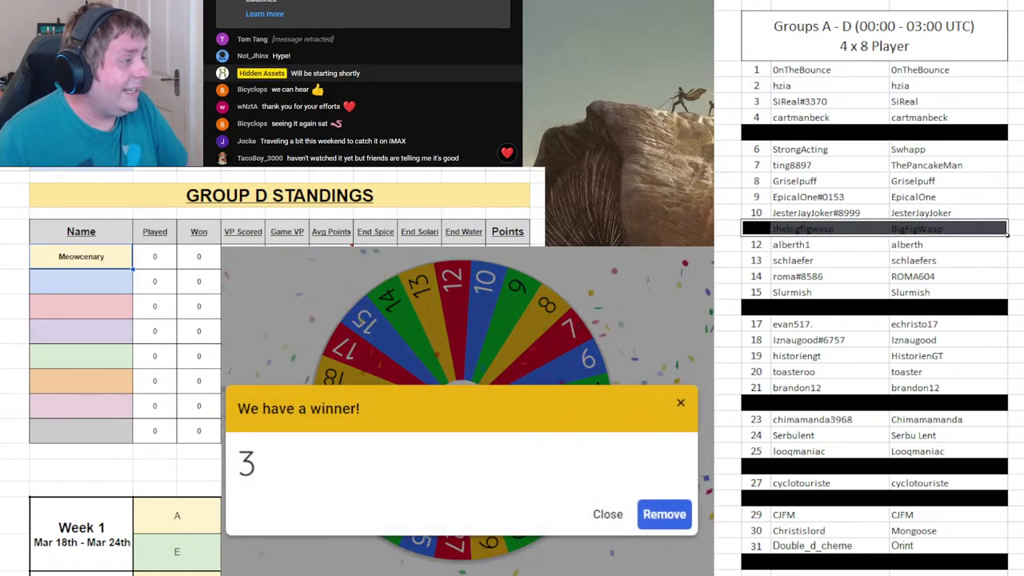
{"action": "left_click", "coordinate": [86, 281]}
{"action": "type", "text": "SiRea"}
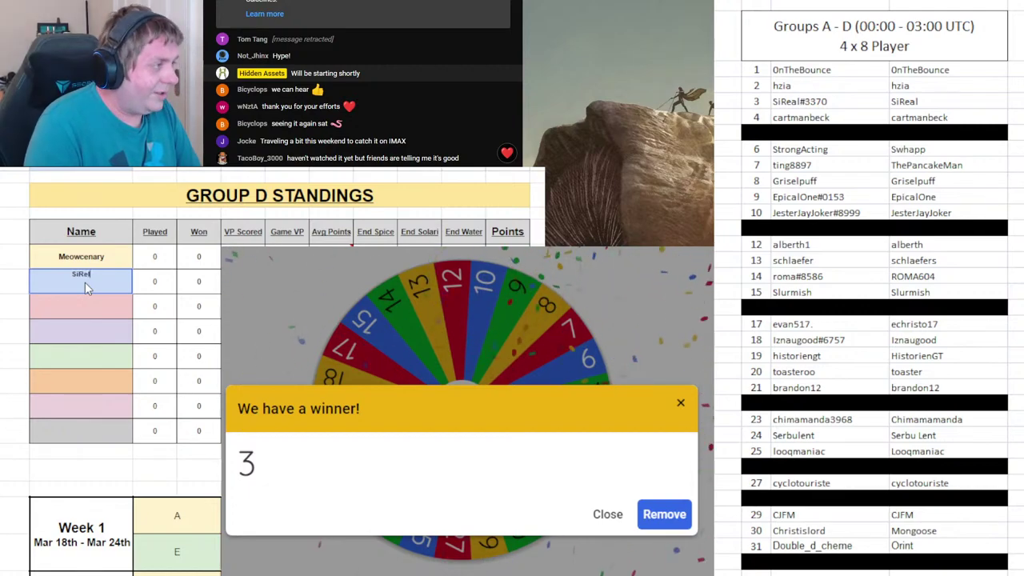
{"action": "type", "text": "l"}
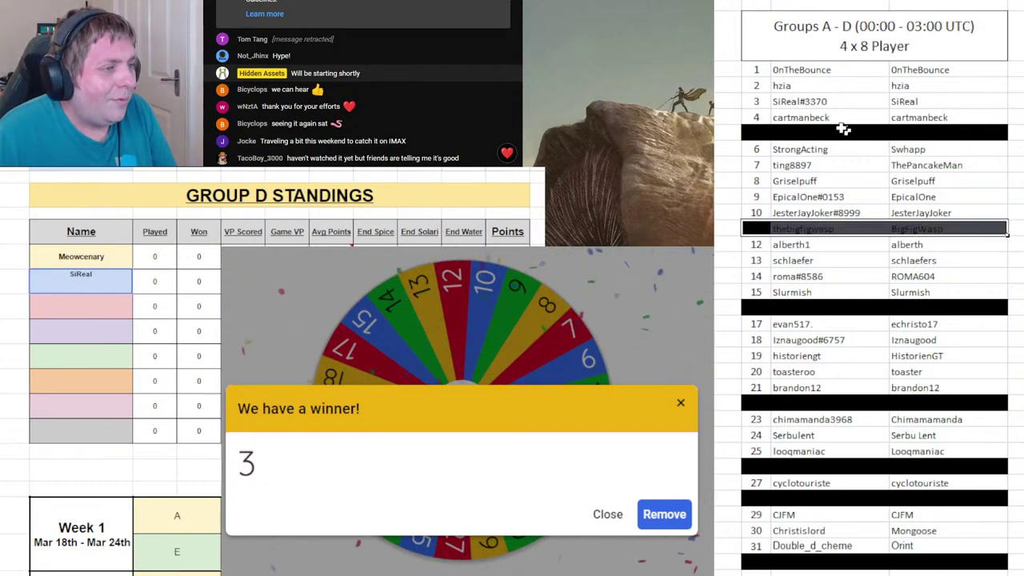
- Black out roster row 3 and remove 3 from the wheel
{"action": "left_click_drag", "start_coordinate": [765, 101], "coordinate": [923, 98]}
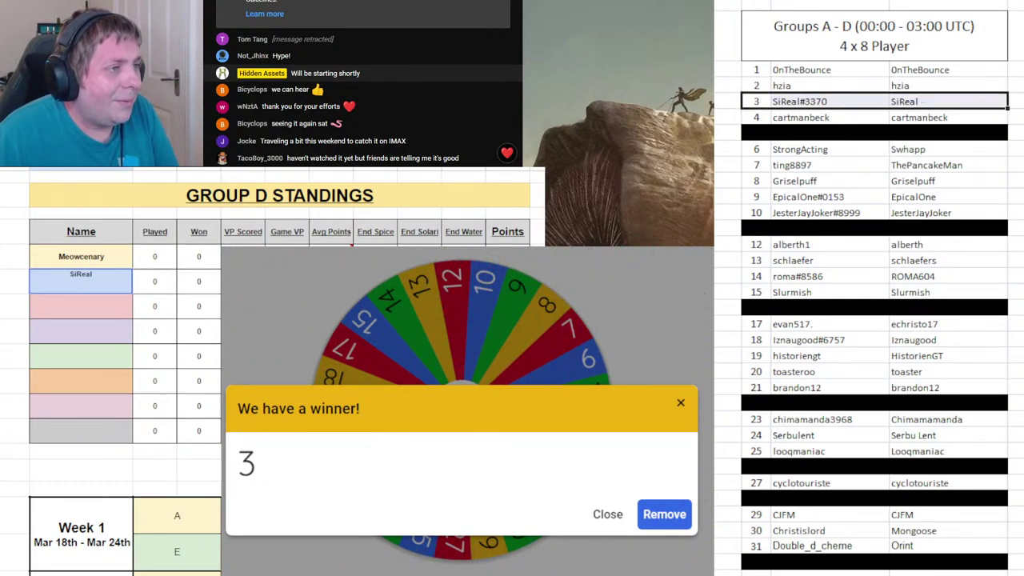
{"action": "key", "text": "F4"}
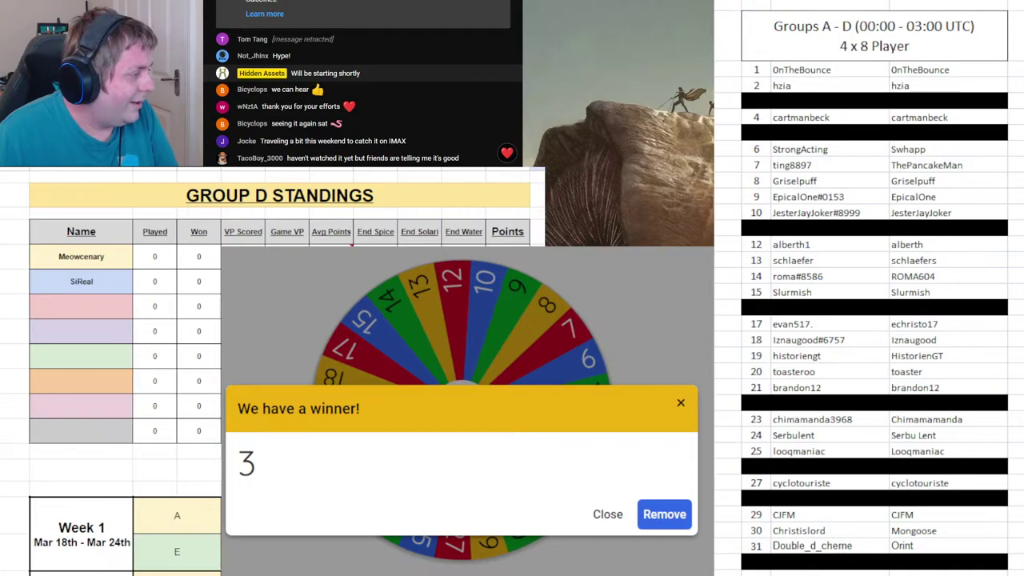
{"action": "left_click", "coordinate": [664, 515]}
{"action": "left_click", "coordinate": [577, 417]}
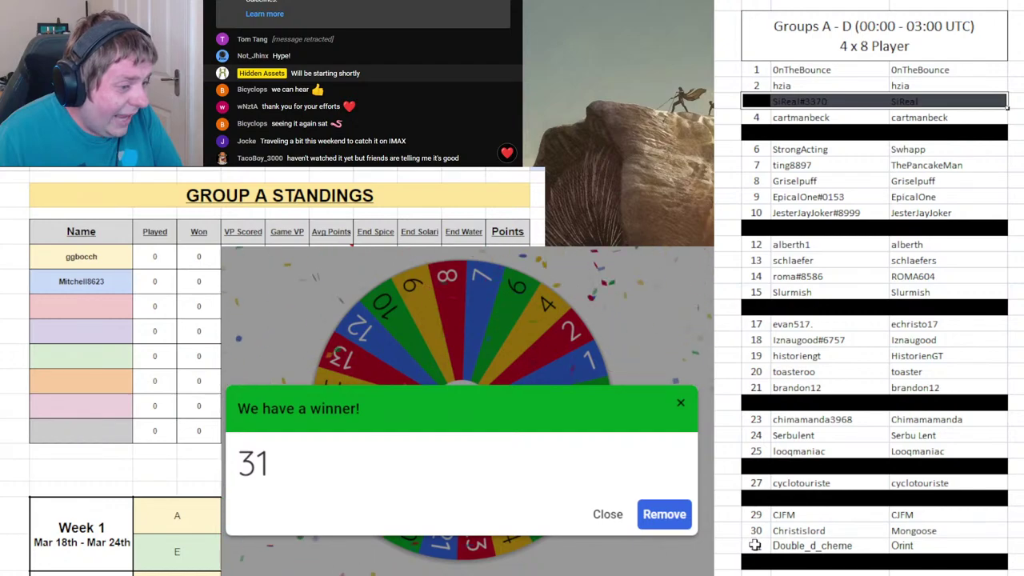
{"action": "left_click", "coordinate": [754, 545]}
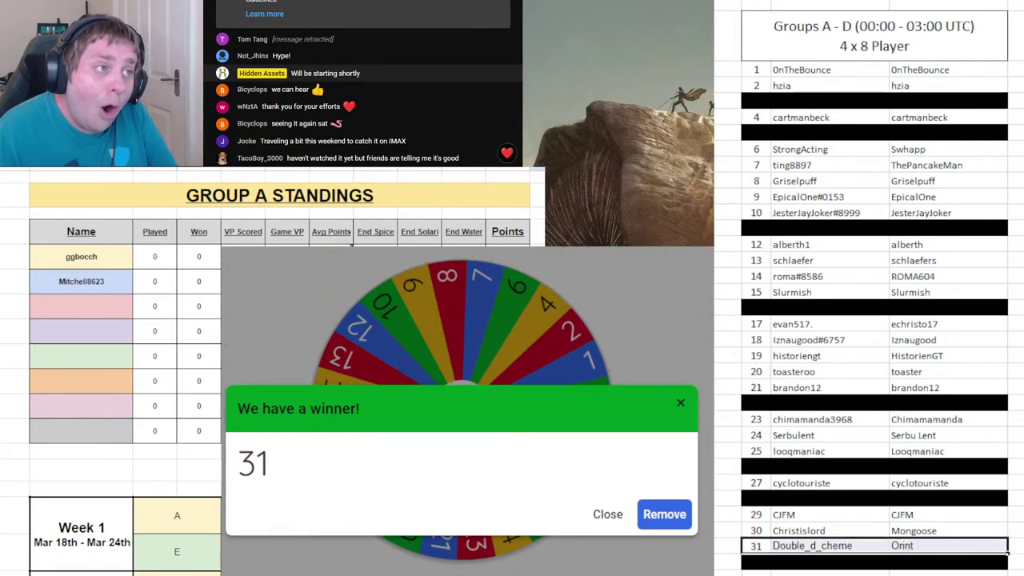
{"action": "left_click", "coordinate": [90, 309]}
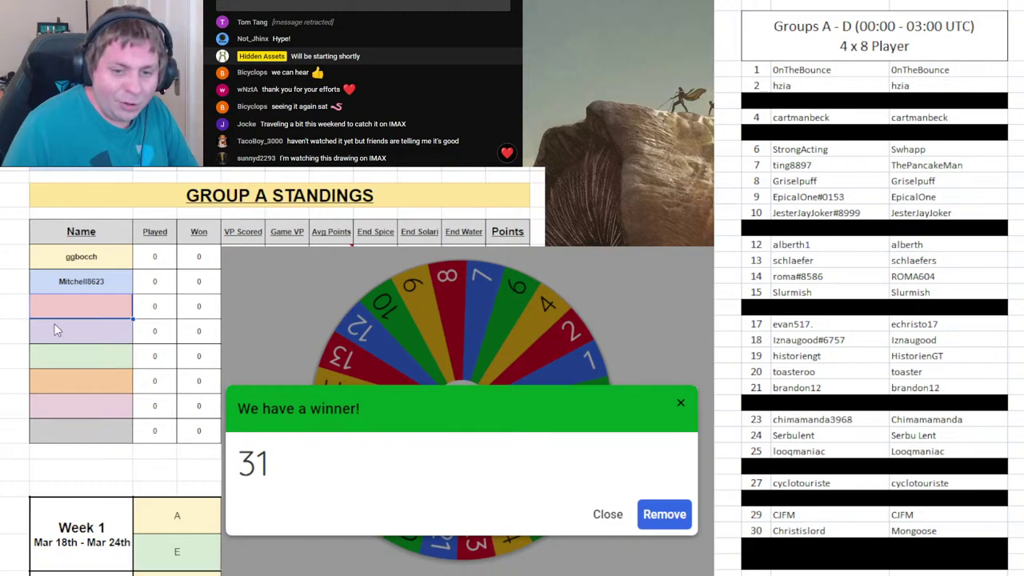
{"action": "left_click", "coordinate": [814, 551]}
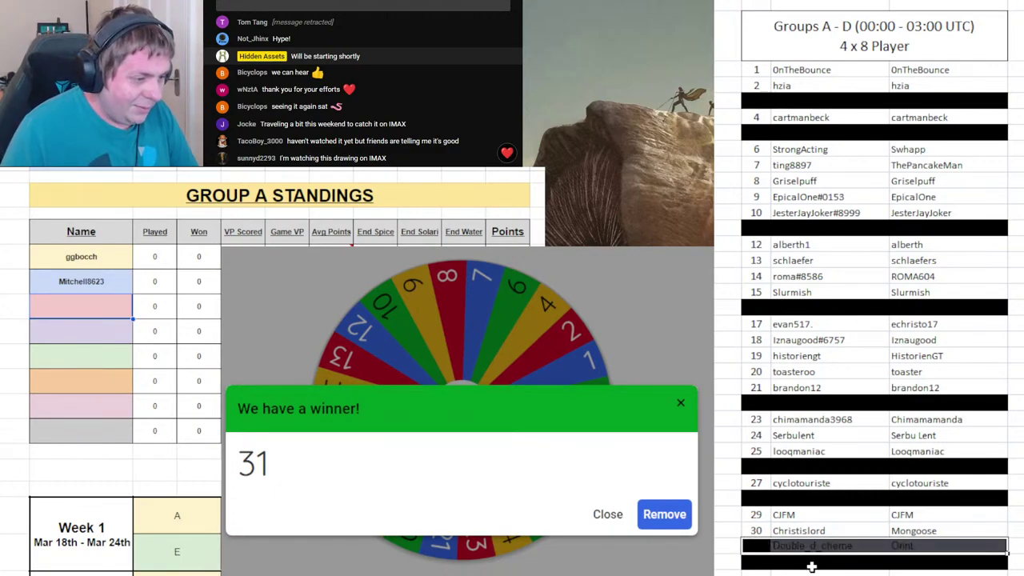
{"action": "left_click", "coordinate": [74, 300]}
{"action": "type", "text": "Double_d_c"}
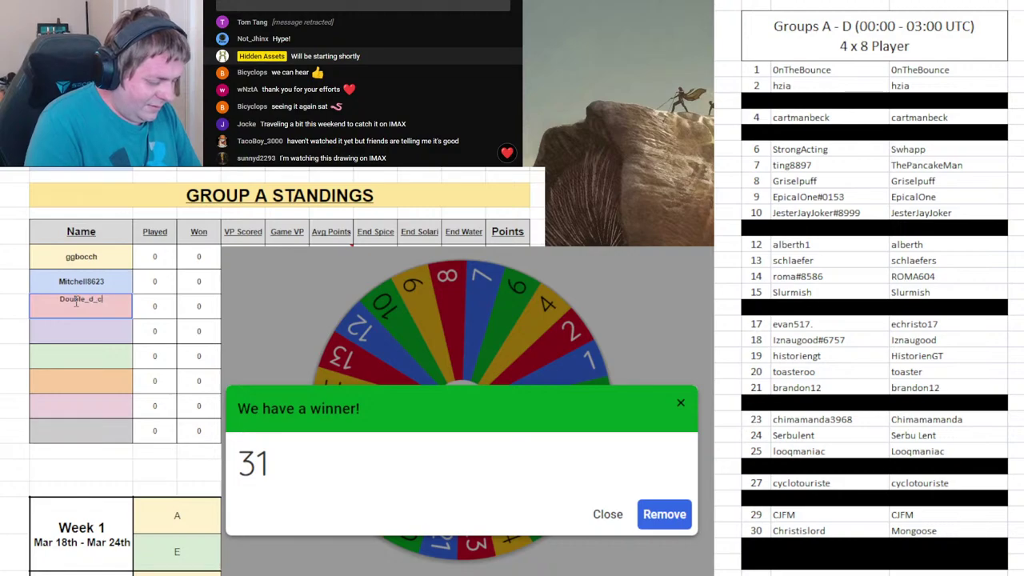
{"action": "type", "text": "heme"}
{"action": "left_click", "coordinate": [20, 335]}
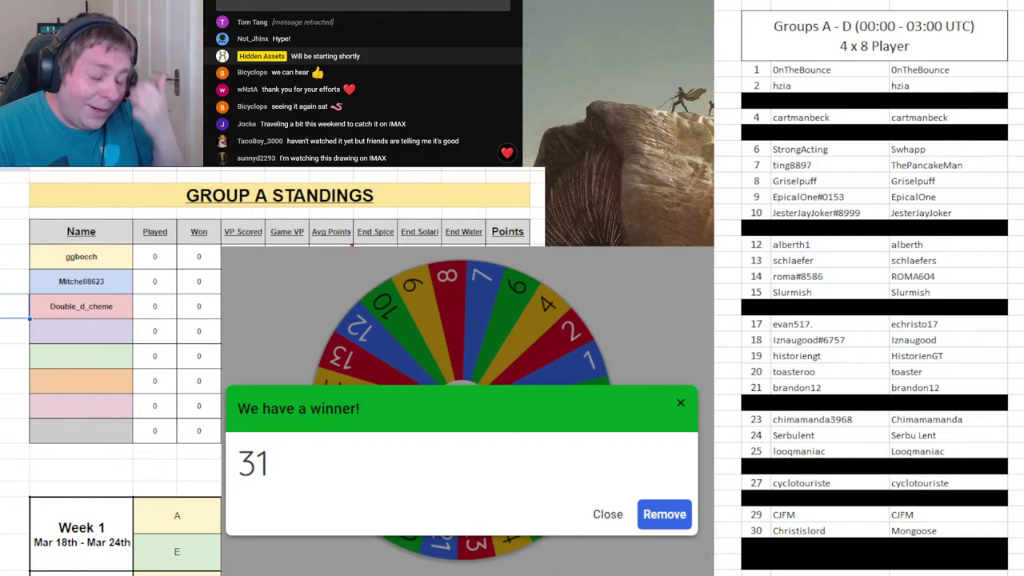
{"action": "left_click", "coordinate": [664, 514]}
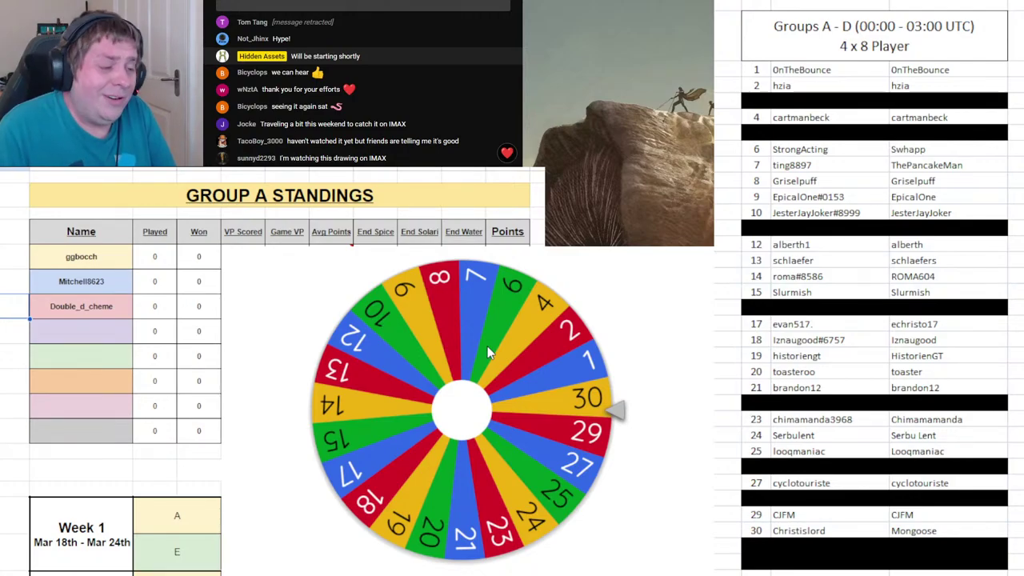
{"action": "left_click", "coordinate": [536, 359]}
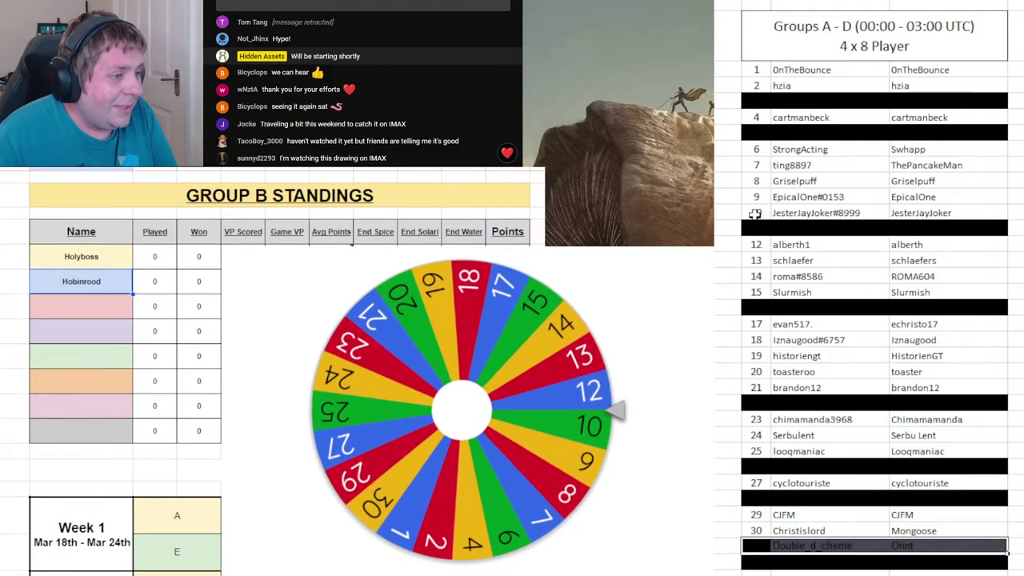
- Black out roster row 10, enter draw 10's player third in Group B, and remove 10 from the wheel
{"action": "left_click_drag", "start_coordinate": [754, 214], "coordinate": [937, 214]}
{"action": "key", "text": "ctrl+y"}
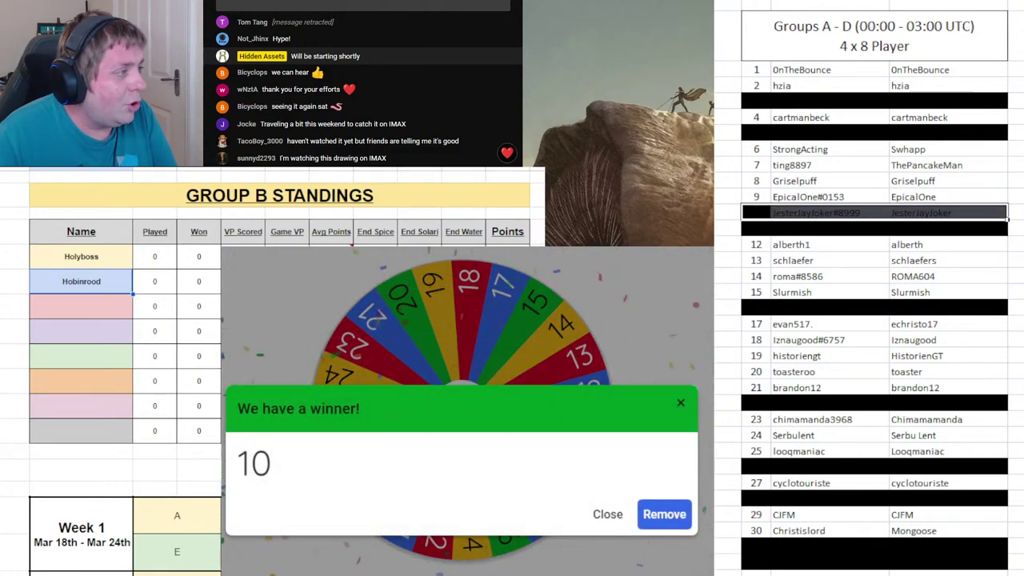
{"action": "left_click", "coordinate": [73, 309]}
{"action": "type", "text": "JesterJayJoker"}
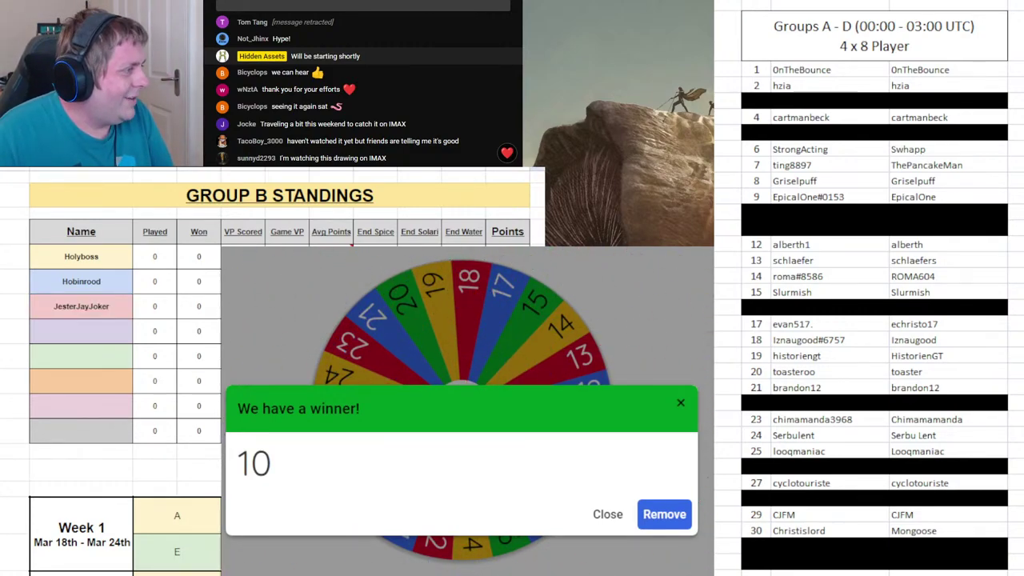
{"action": "left_click", "coordinate": [674, 513]}
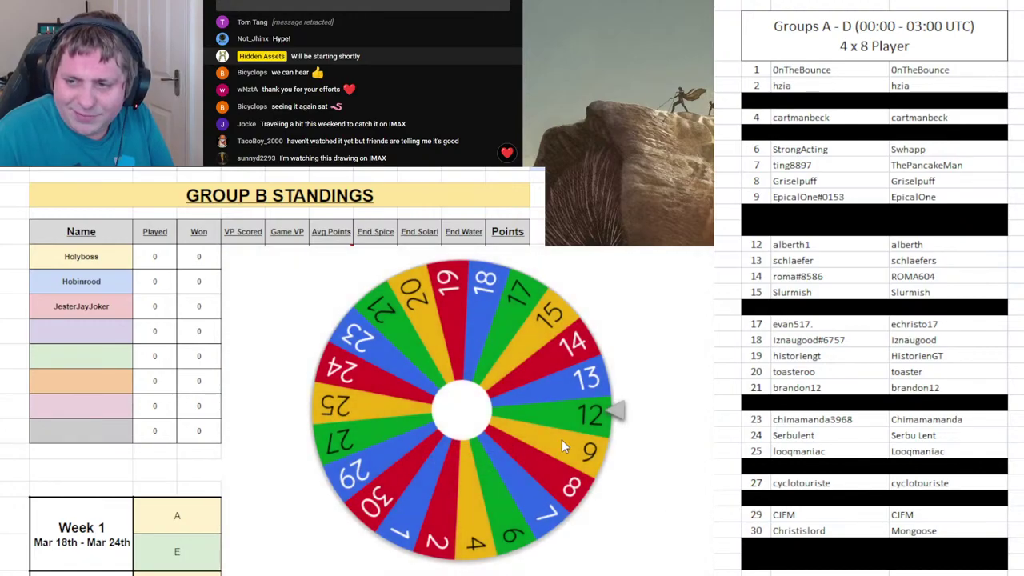
- Spin the wheel, then on Group C black out roster row 20 and enter that player third
{"action": "left_click", "coordinate": [575, 431]}
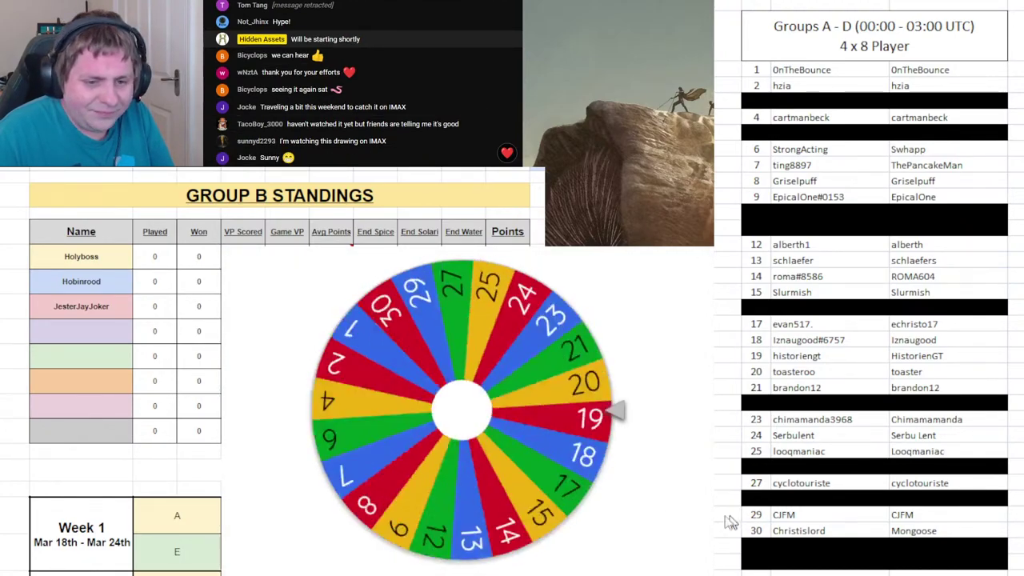
{"action": "key", "text": "ctrl+shift+Page_Down"}
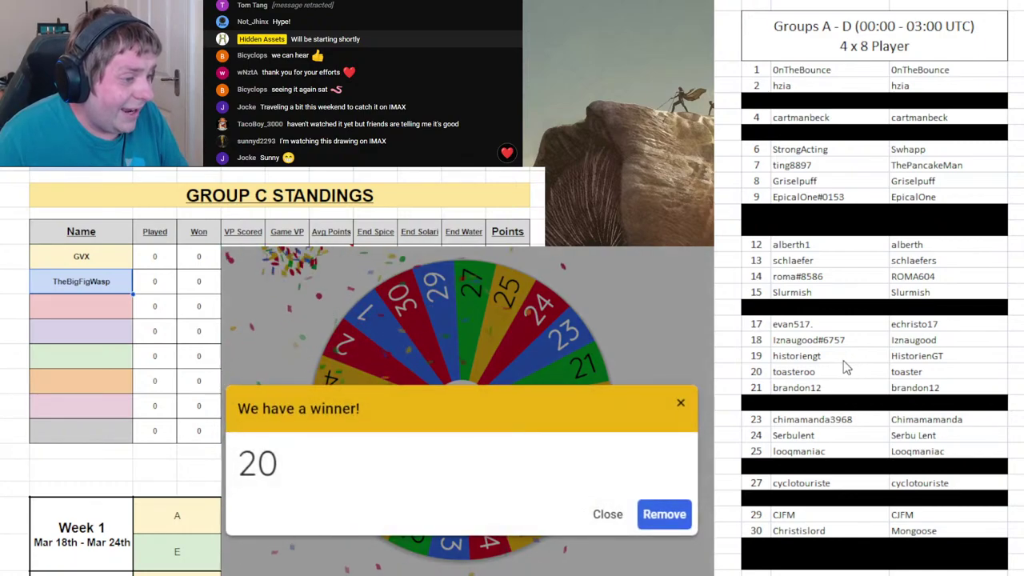
{"action": "left_click_drag", "start_coordinate": [764, 372], "coordinate": [921, 373]}
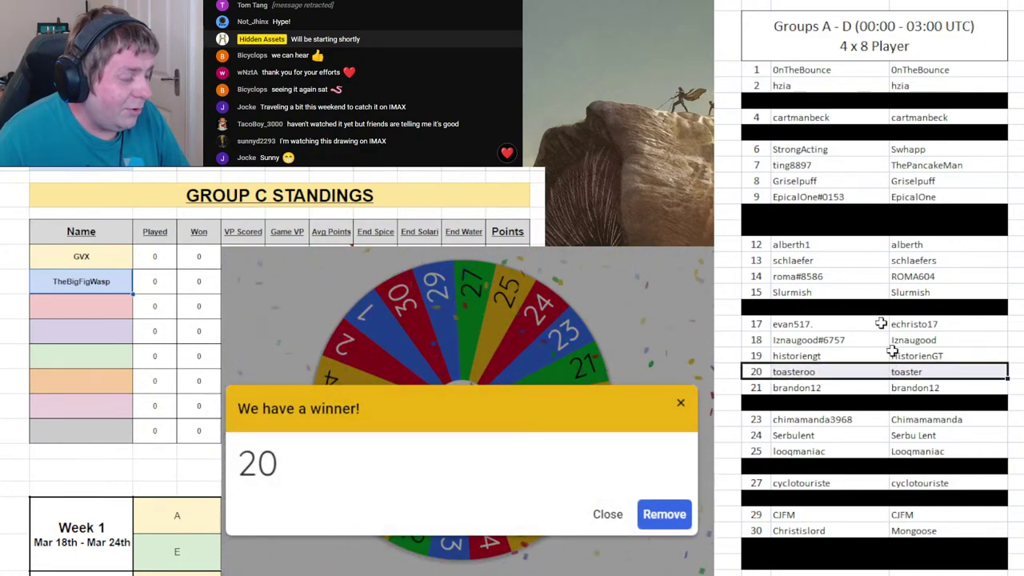
{"action": "key", "text": "F4"}
{"action": "left_click", "coordinate": [94, 314]}
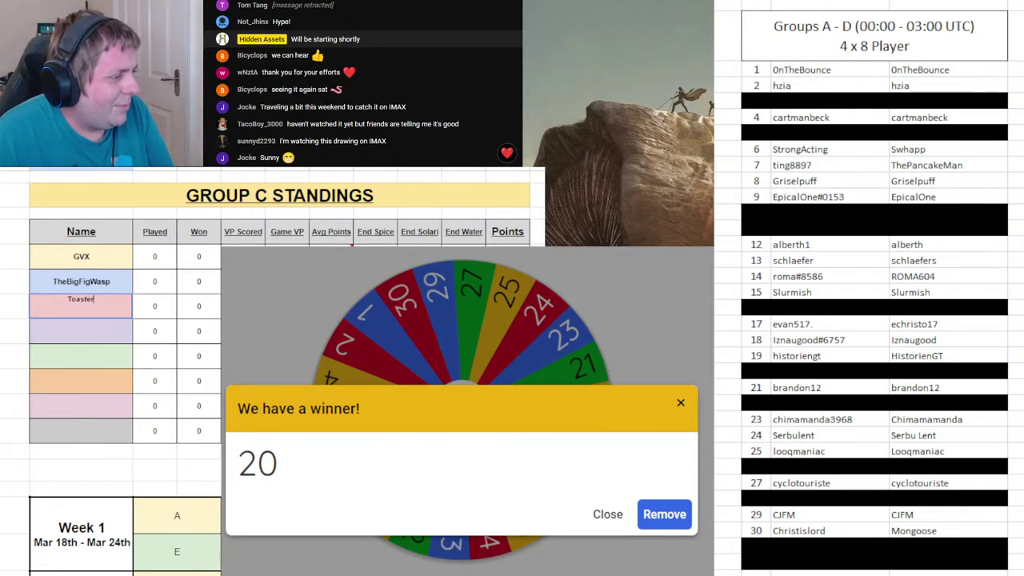
- Remove 20 from the wheel and spin again for Group D's draw
{"action": "left_click", "coordinate": [646, 513]}
{"action": "left_click", "coordinate": [513, 396]}
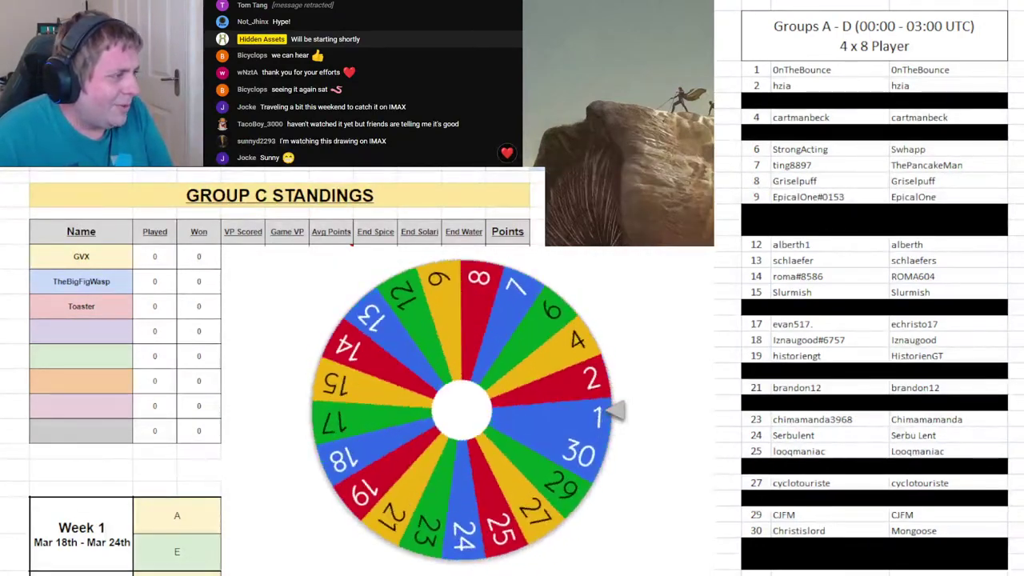
{"action": "key", "text": "ctrl+Page_Down"}
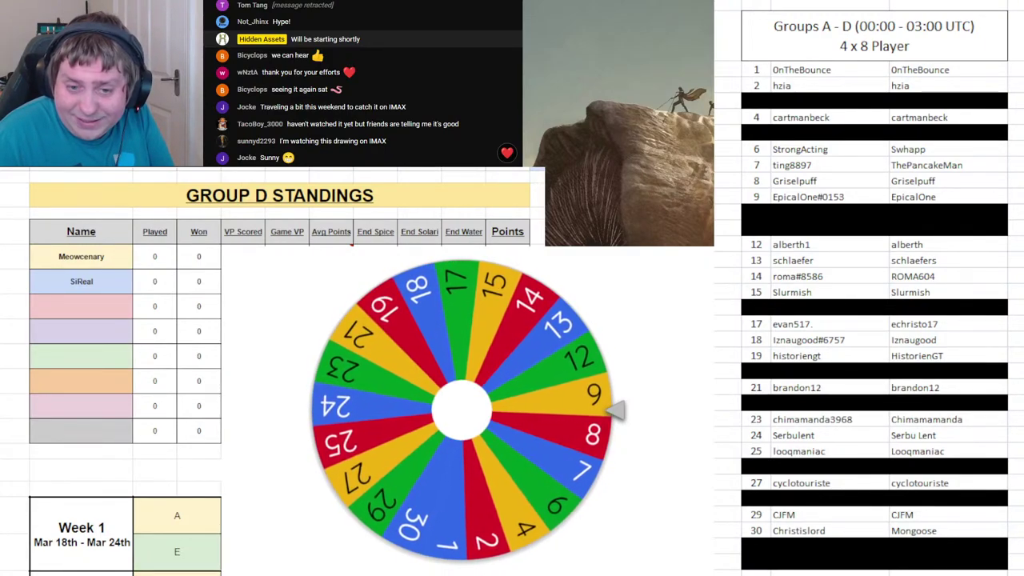
- Black out roster row 9, enter draw 9's player third in Group D, and remove 9 from the wheel
{"action": "left_click", "coordinate": [751, 195]}
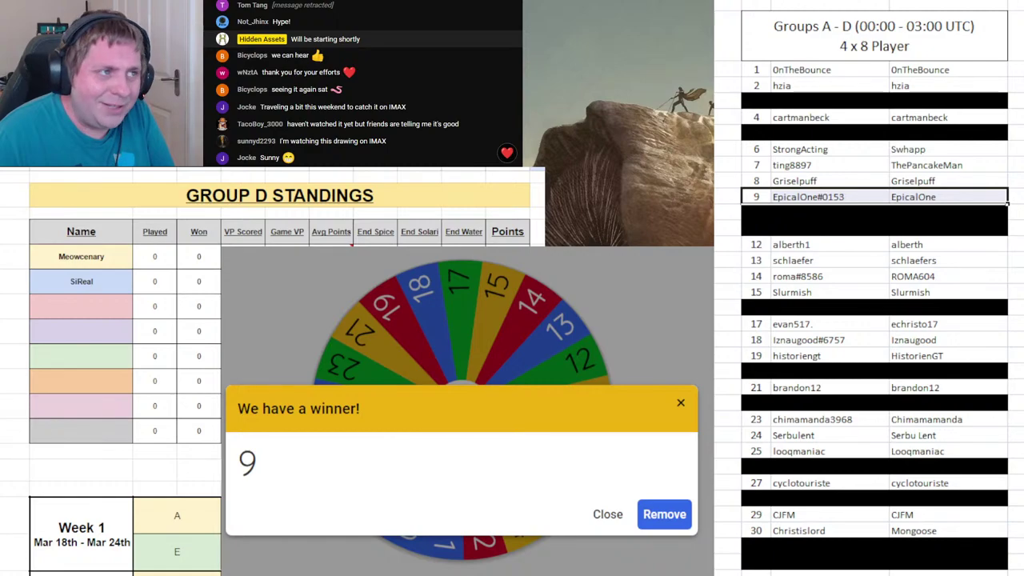
{"action": "key", "text": "ctrl+y"}
{"action": "left_click", "coordinate": [69, 308]}
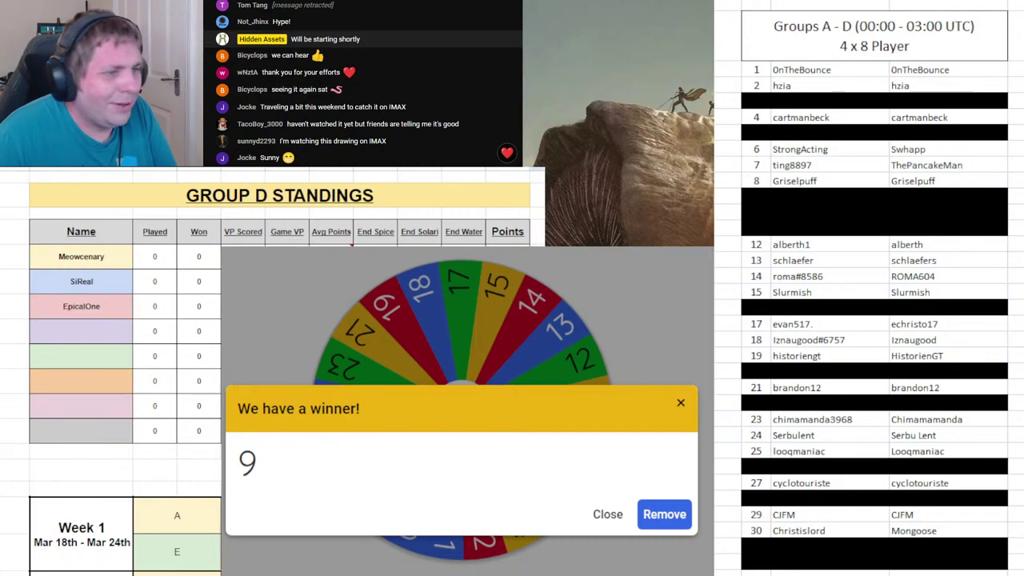
{"action": "left_click", "coordinate": [665, 516]}
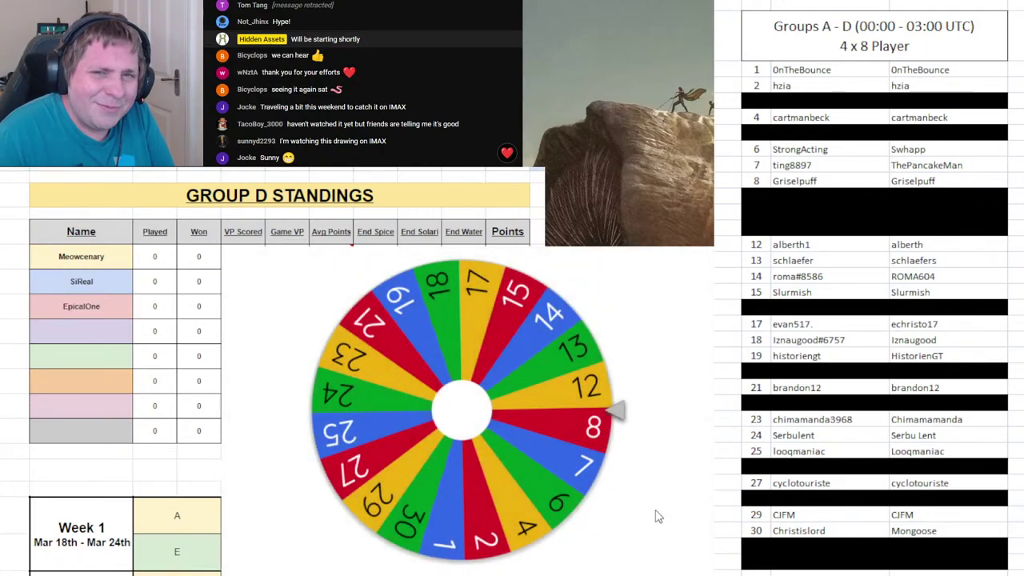
- Spin the wheel and enter draw 7's player as Group A's fourth name
{"action": "left_click", "coordinate": [528, 450]}
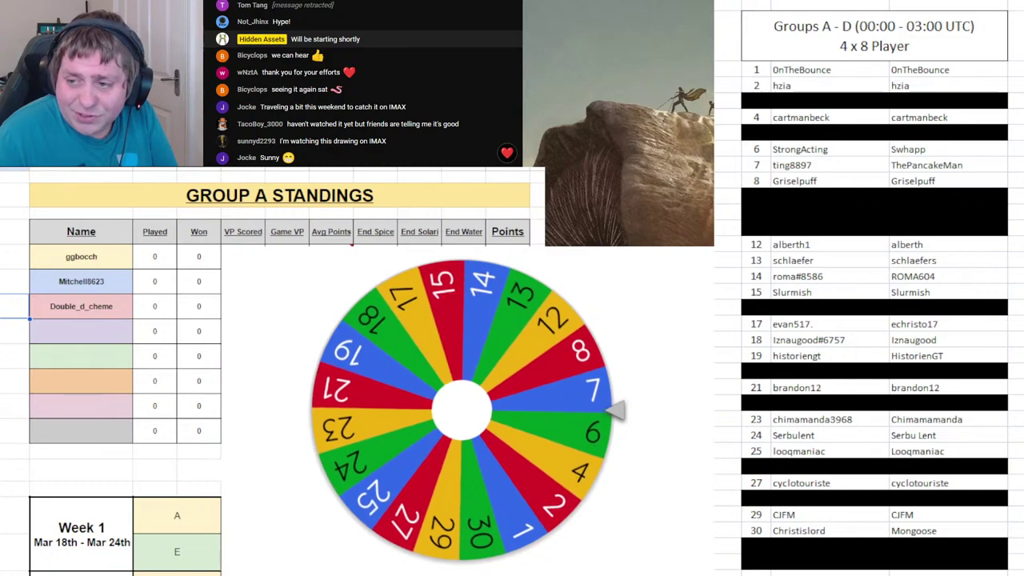
{"action": "left_click", "coordinate": [755, 164]}
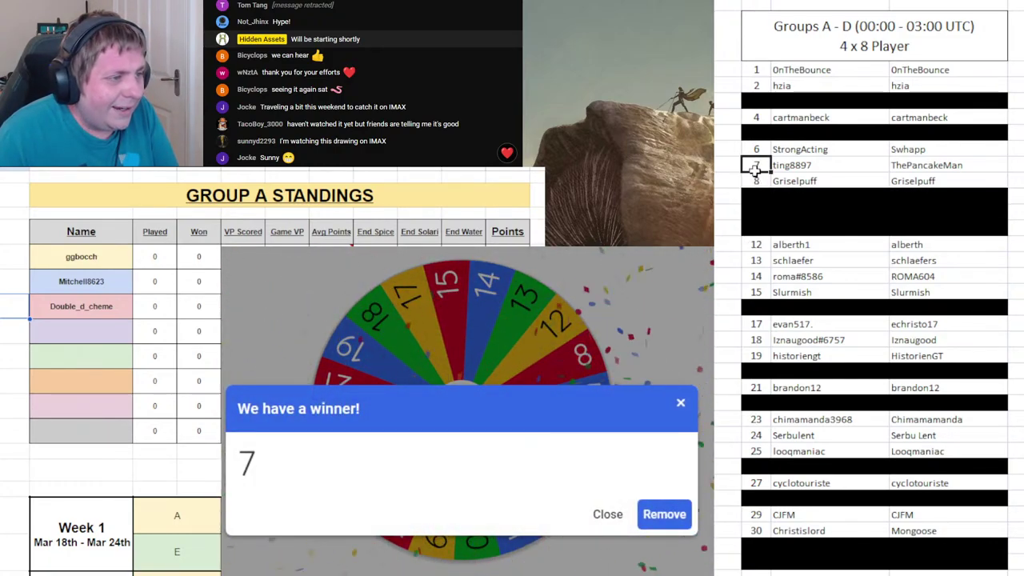
{"action": "left_click_drag", "start_coordinate": [754, 166], "coordinate": [901, 158]}
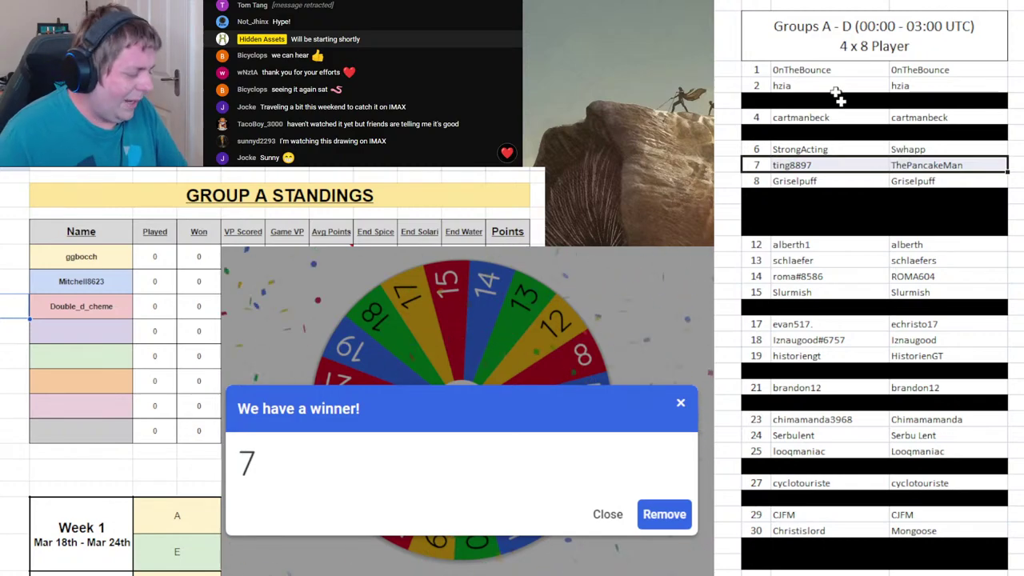
{"action": "left_click", "coordinate": [91, 332]}
{"action": "type", "text": "Ting8897"}
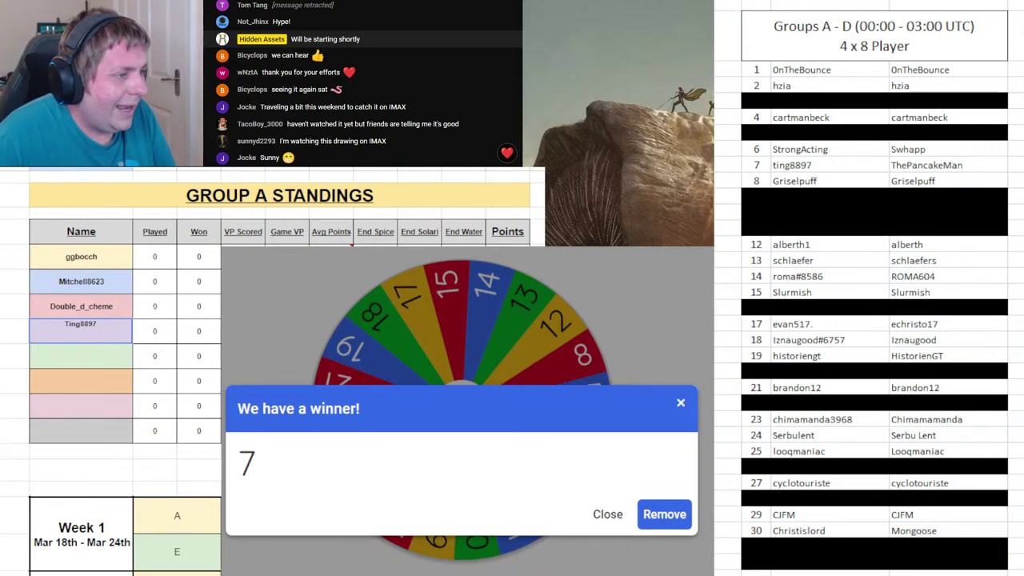
- Black out roster row 7, remove 7 from the wheel, and spin for Group B
{"action": "left_click", "coordinate": [761, 161]}
{"action": "key", "text": "F4"}
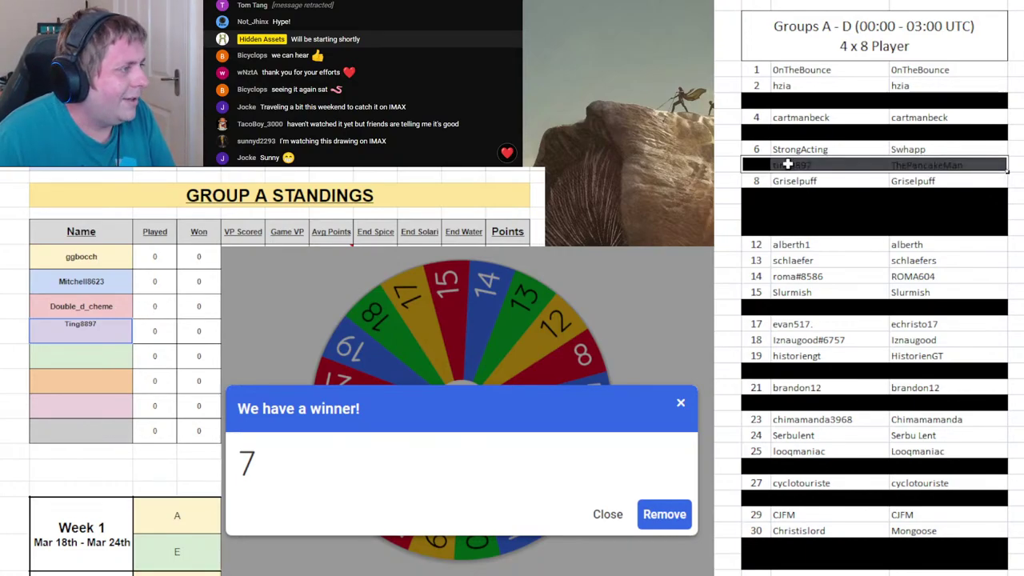
{"action": "left_click", "coordinate": [665, 514]}
{"action": "left_click", "coordinate": [549, 414]}
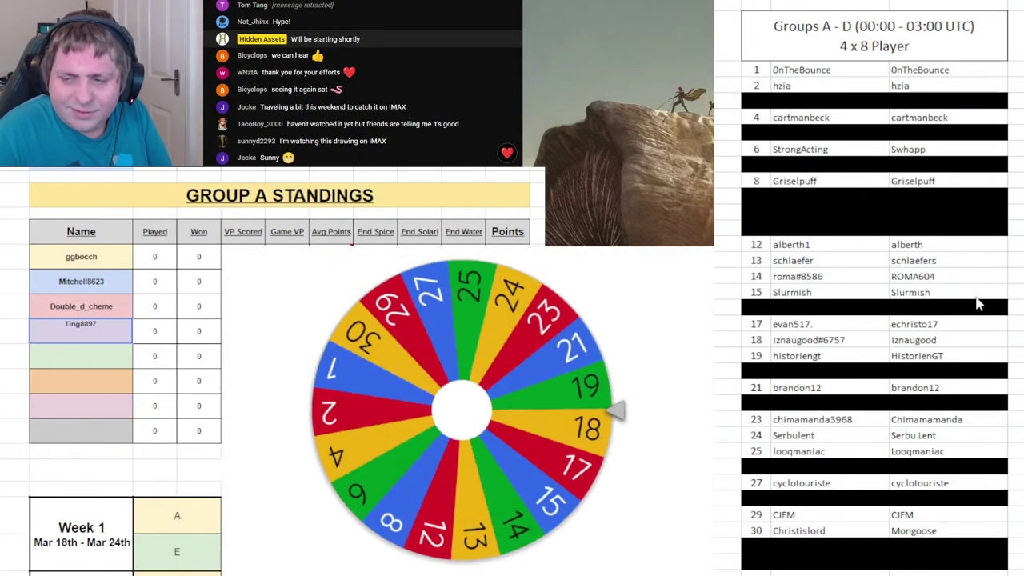
{"action": "key", "text": "ctrl+shift+Page_Down"}
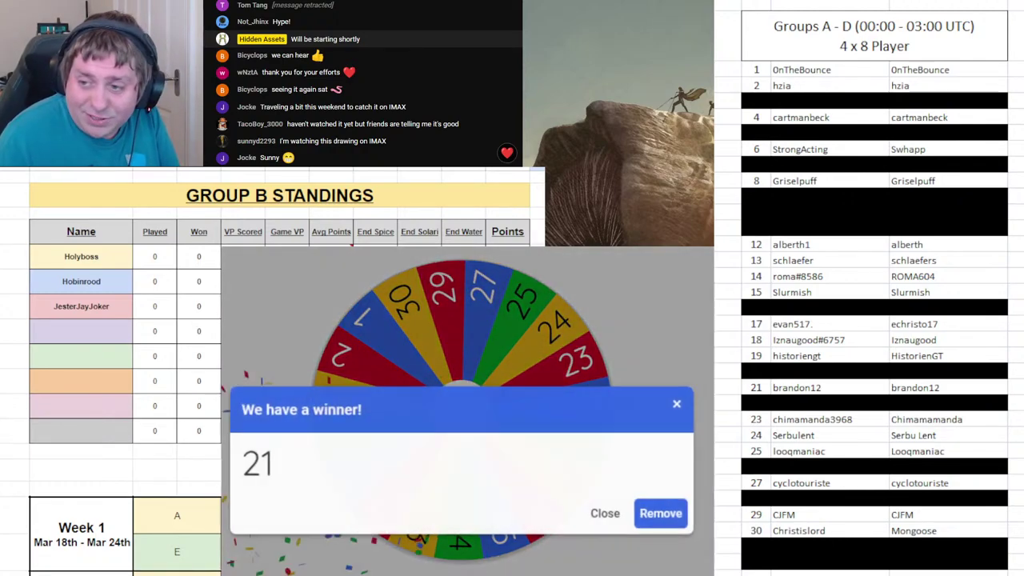
- Black out roster row 21, enter draw 21's player fourth in Group B, and remove 21 from the wheel
{"action": "left_click_drag", "start_coordinate": [752, 387], "coordinate": [937, 388]}
{"action": "key", "text": "F4"}
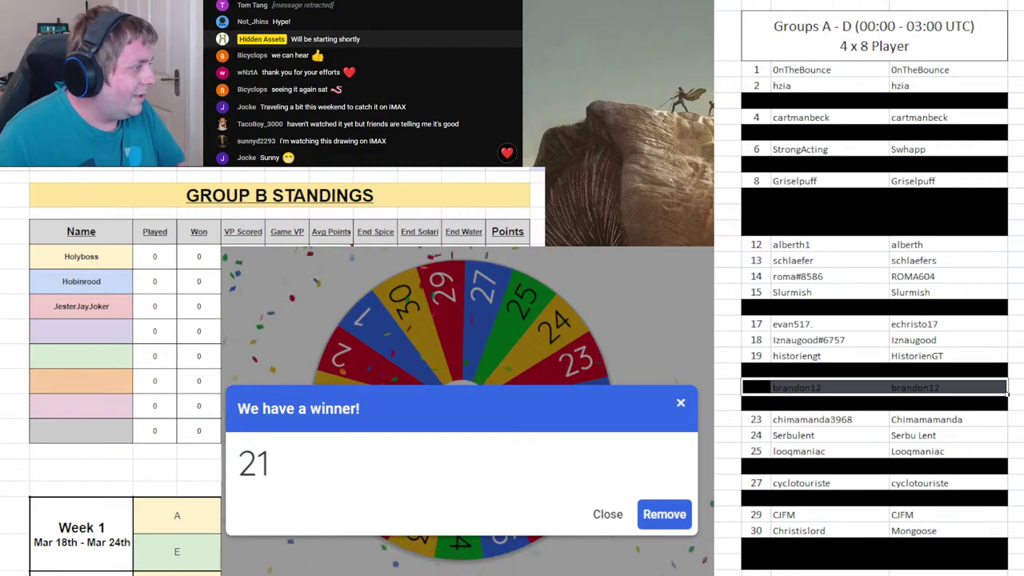
{"action": "left_click", "coordinate": [86, 332]}
{"action": "type", "text": "Brandon12"}
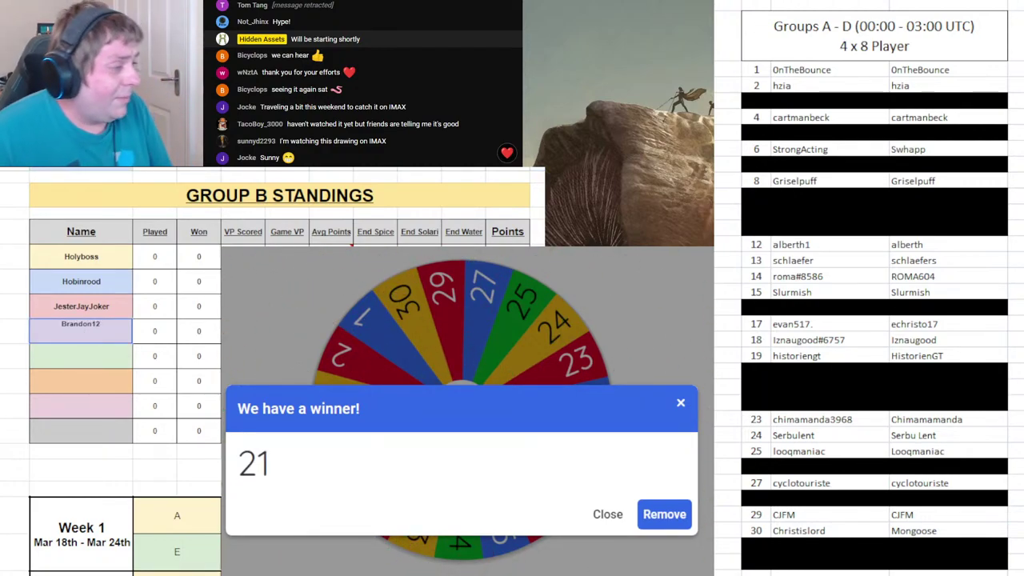
{"action": "key", "text": "Return"}
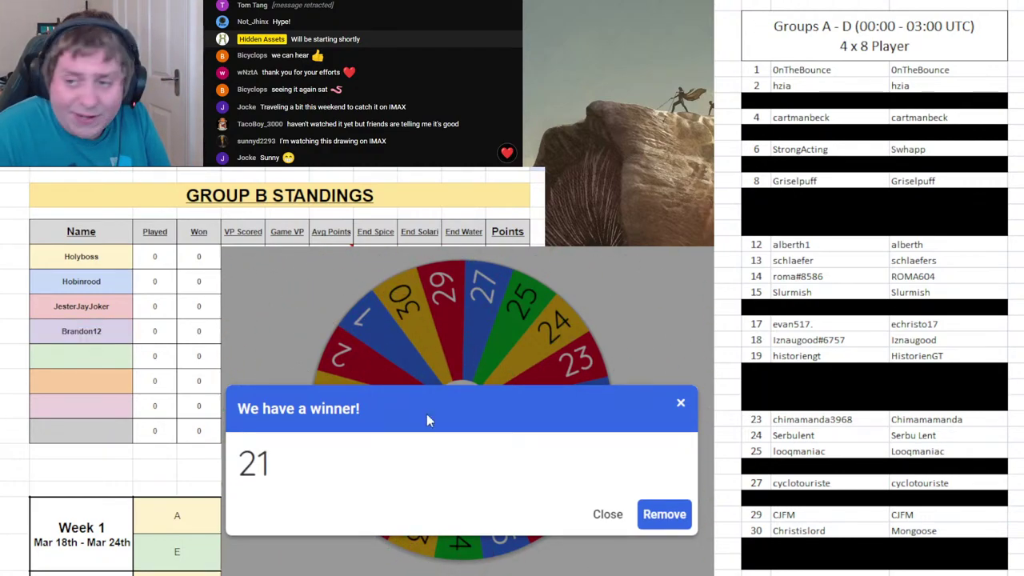
{"action": "left_click", "coordinate": [668, 515]}
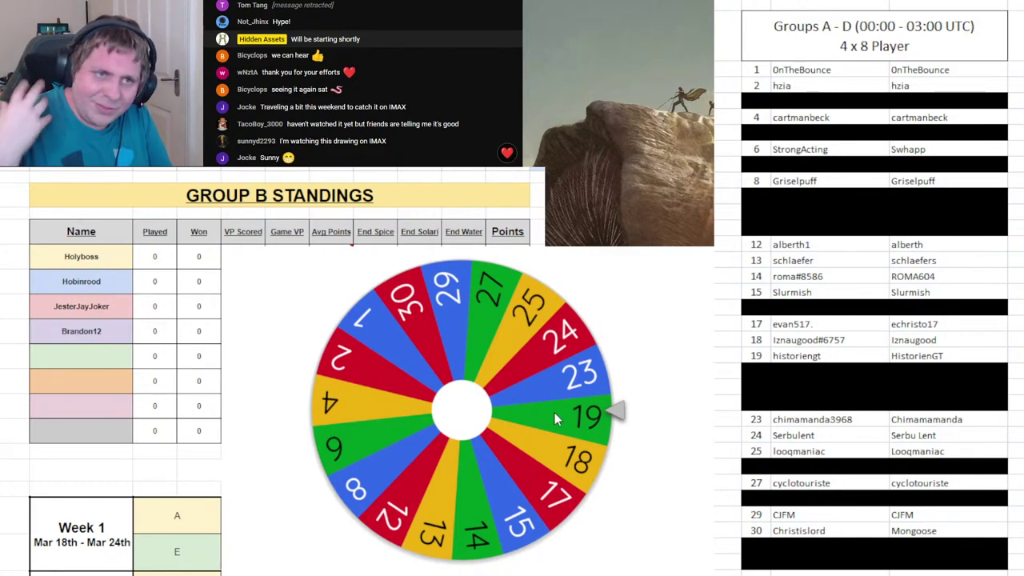
- Spin to draw 13, enter that player fourth in Group C, black out roster row 13, and remove 13
{"action": "left_click", "coordinate": [565, 418]}
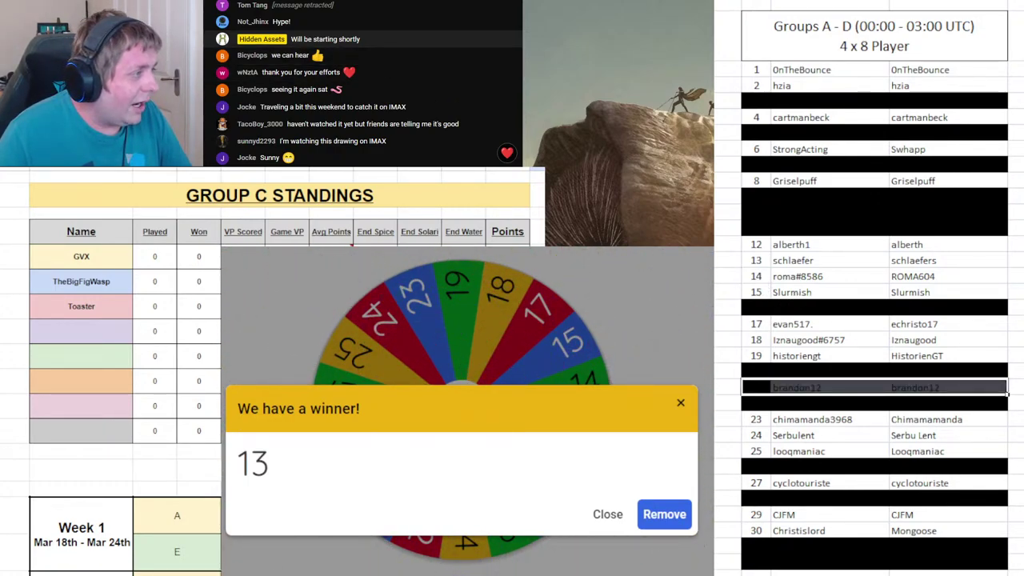
{"action": "left_click", "coordinate": [112, 332]}
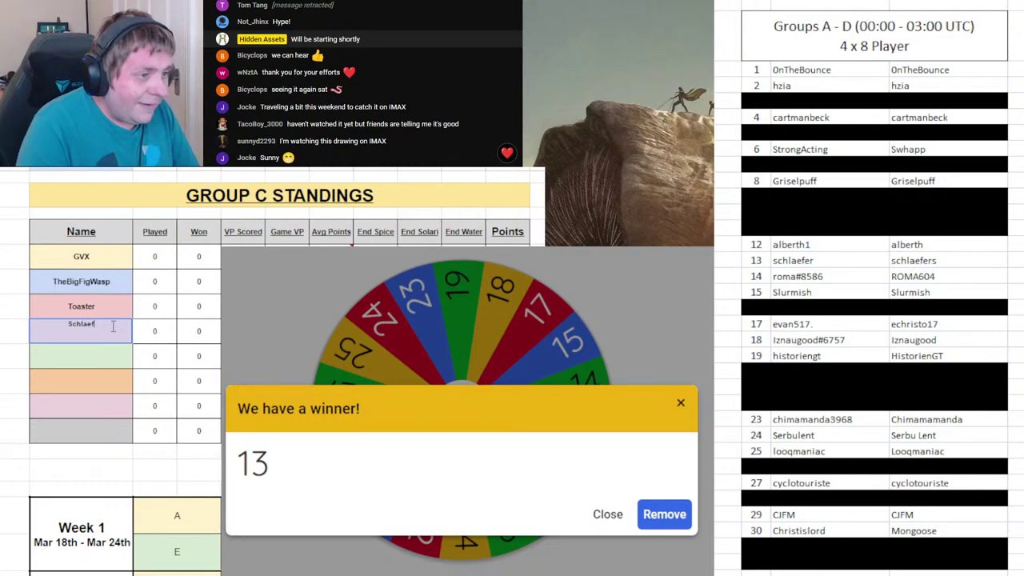
{"action": "left_click", "coordinate": [199, 471]}
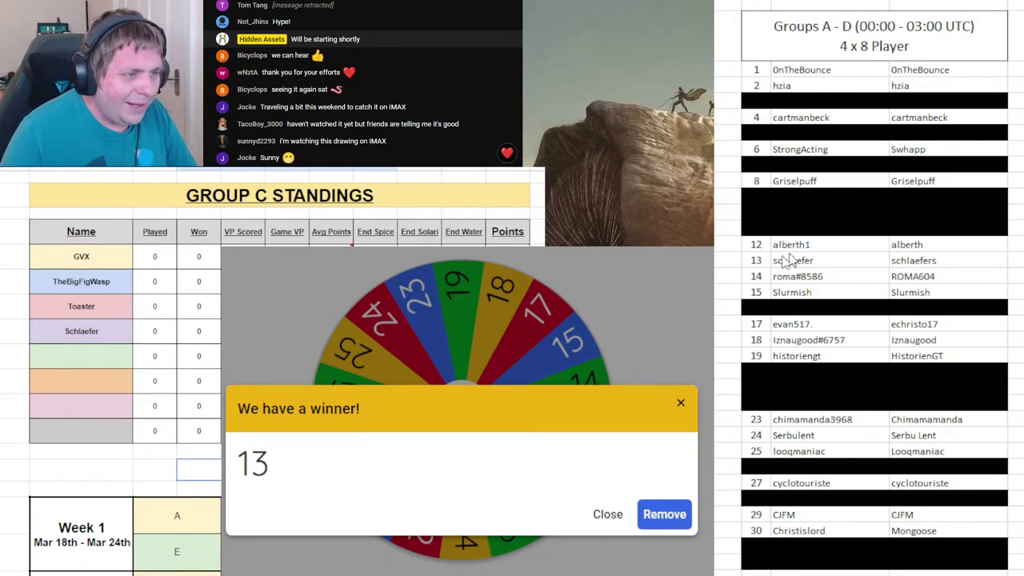
{"action": "left_click_drag", "start_coordinate": [757, 260], "coordinate": [924, 258]}
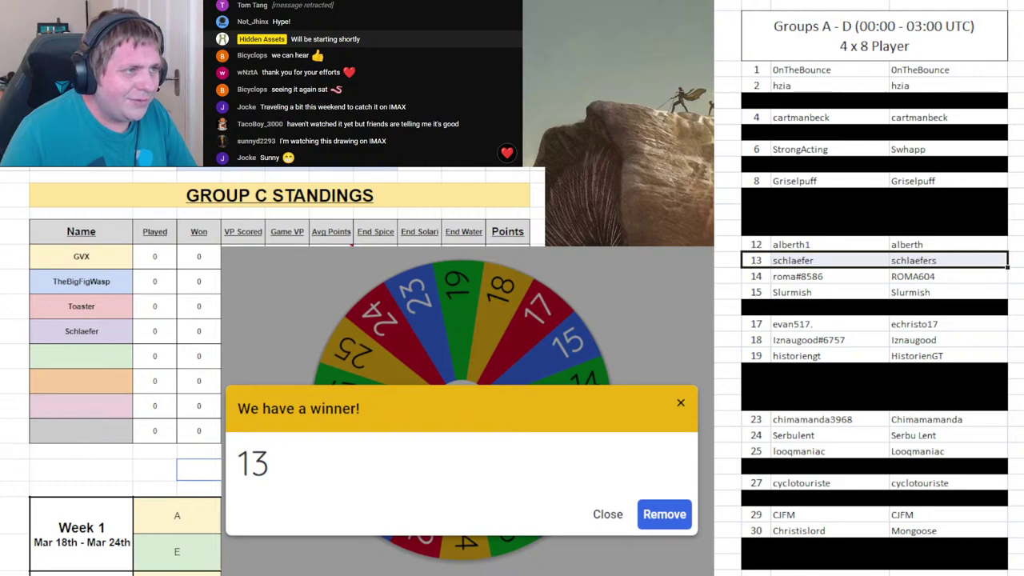
{"action": "key", "text": "ctrl+y"}
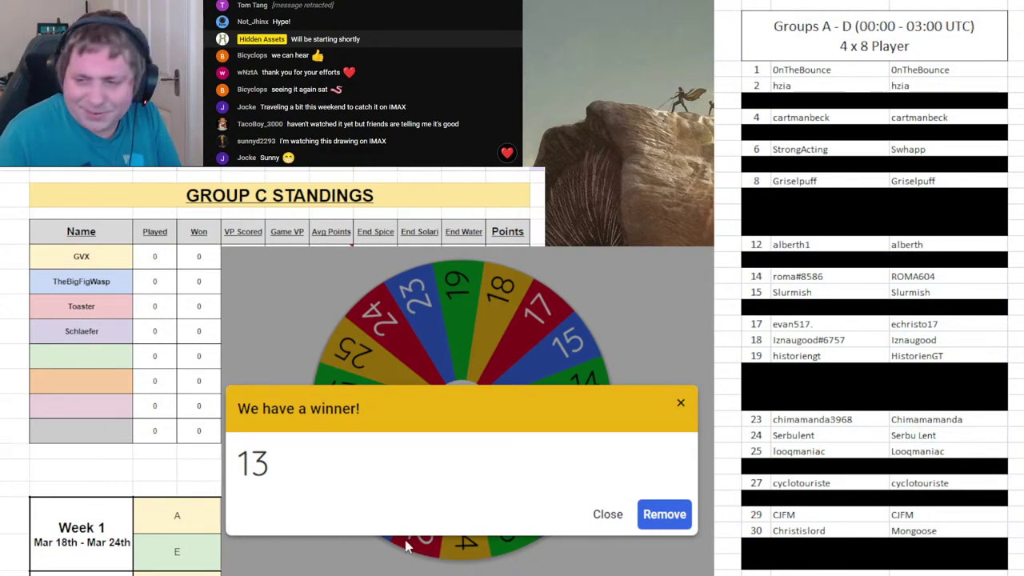
{"action": "left_click", "coordinate": [664, 514]}
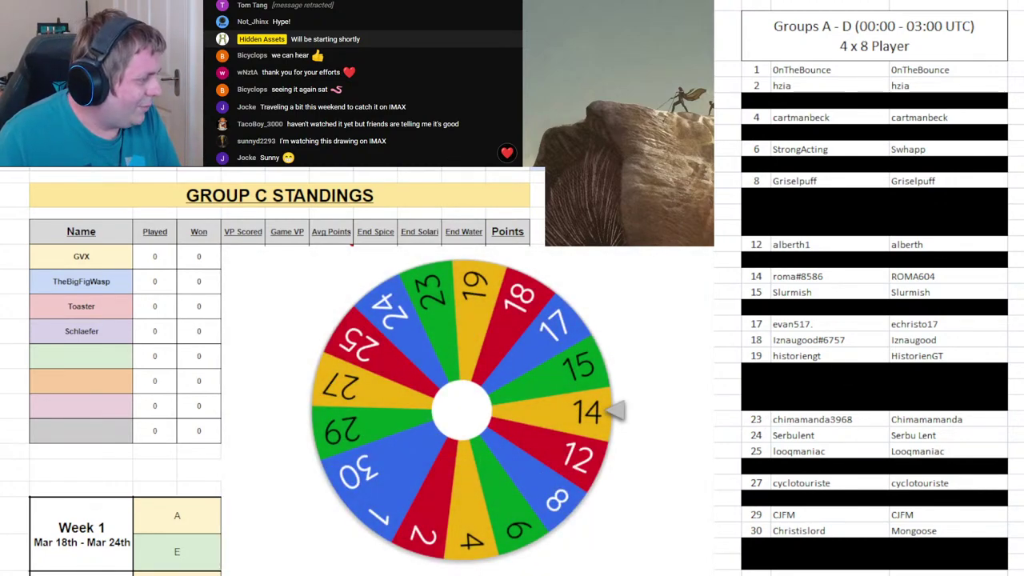
- Spin to draw 4, black out roster row 4, enter that player fourth in Group D, and remove 4
{"action": "left_click", "coordinate": [595, 480]}
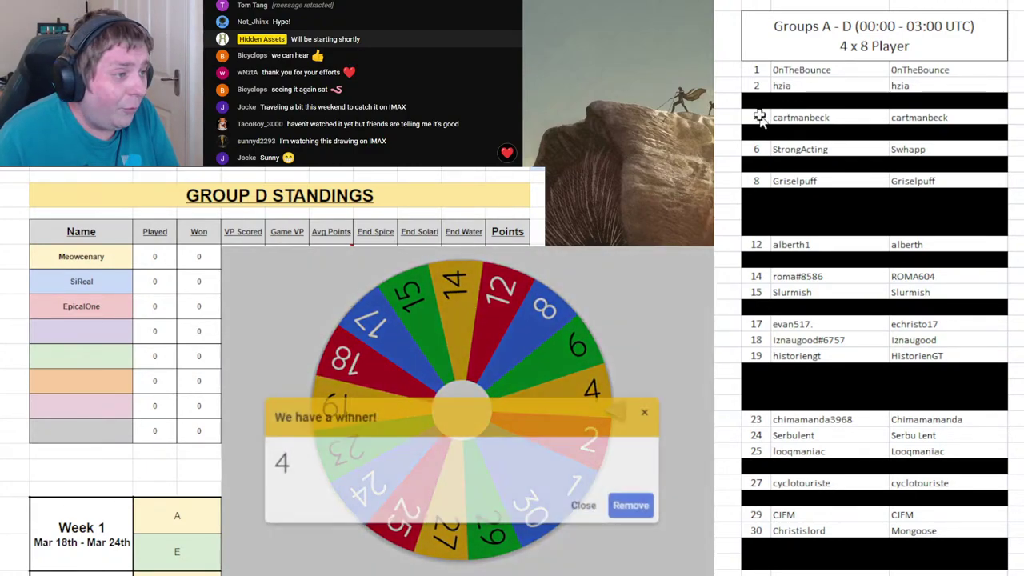
{"action": "left_click", "coordinate": [908, 119]}
{"action": "key", "text": "F4"}
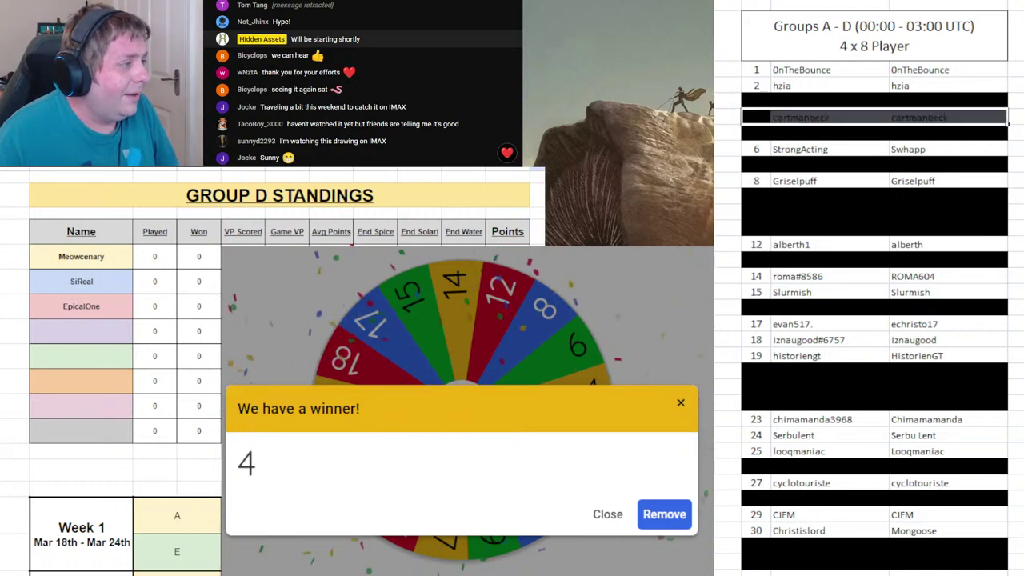
{"action": "left_click", "coordinate": [83, 330]}
{"action": "type", "text": "Cartmanbeck"}
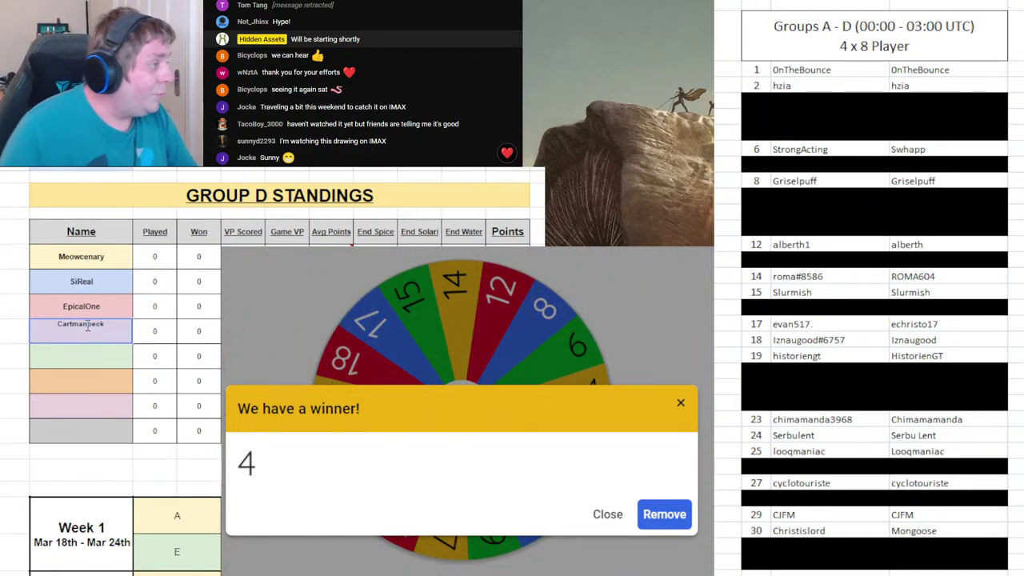
{"action": "key", "text": "Return"}
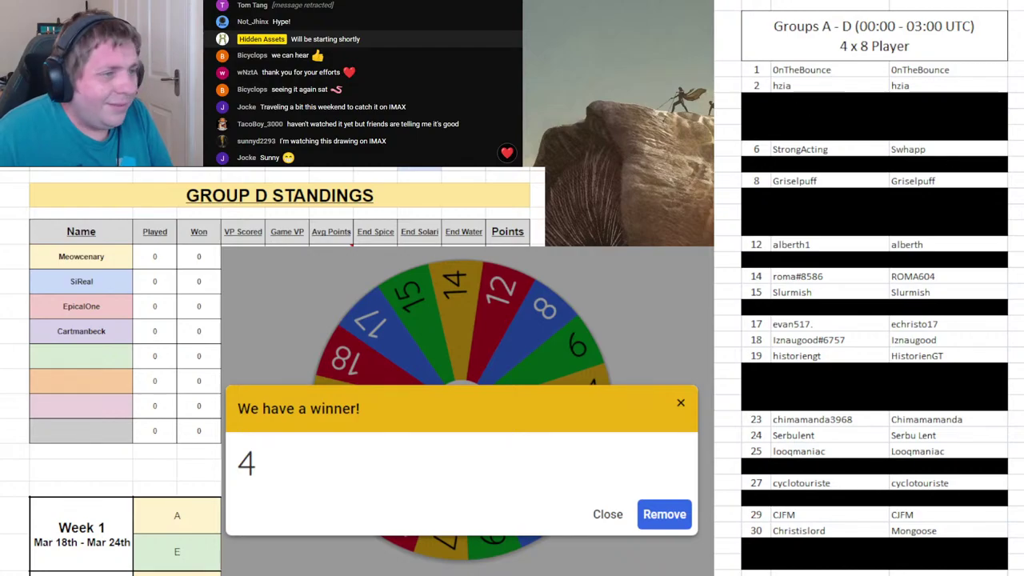
{"action": "left_click", "coordinate": [655, 528]}
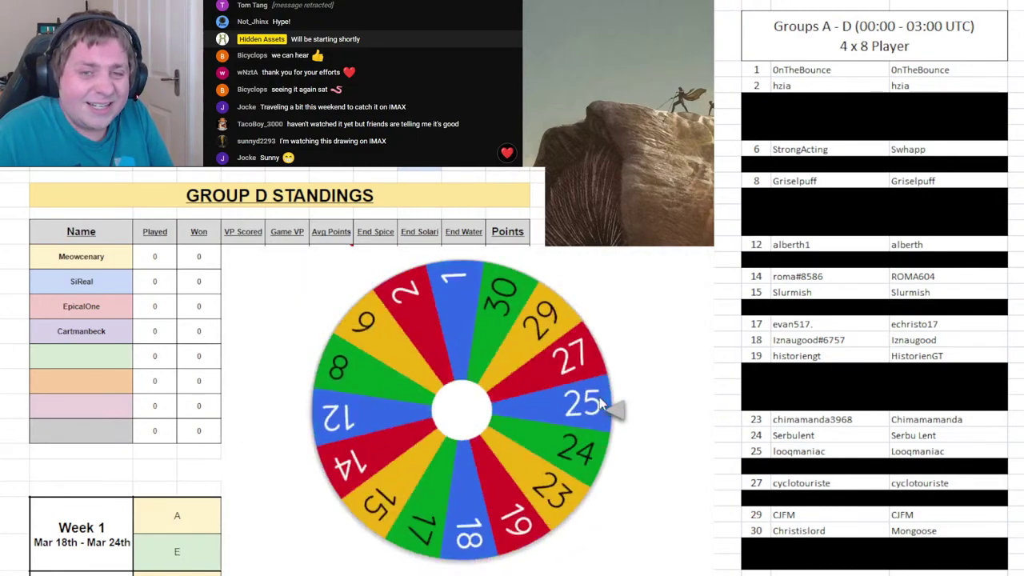
- On Group A, black out roster row 8, enter draw 8's player fifth, and remove 8 from the wheel
{"action": "key", "text": "ctrl+Return"}
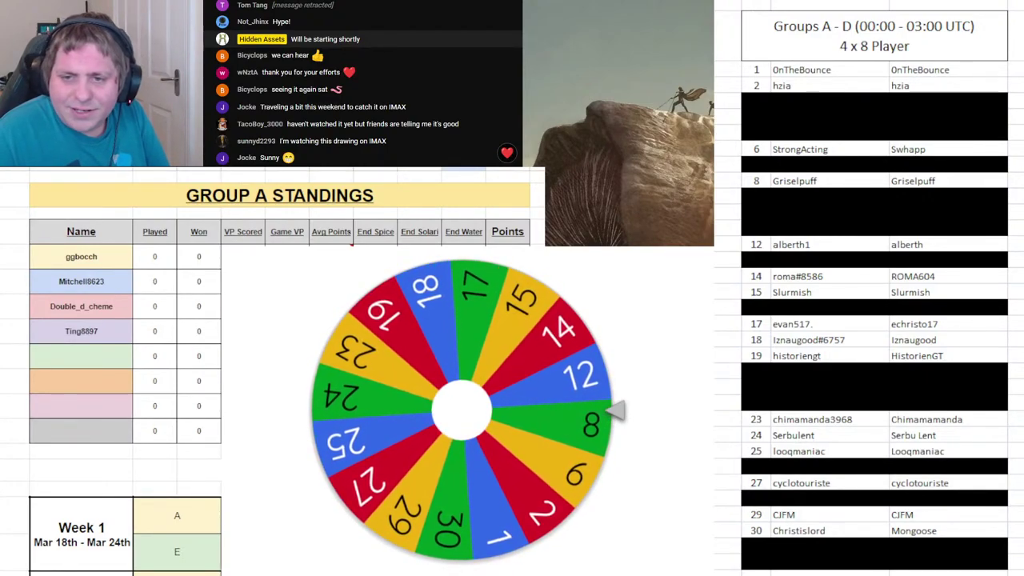
{"action": "left_click_drag", "start_coordinate": [758, 181], "coordinate": [917, 182]}
{"action": "key", "text": "F4"}
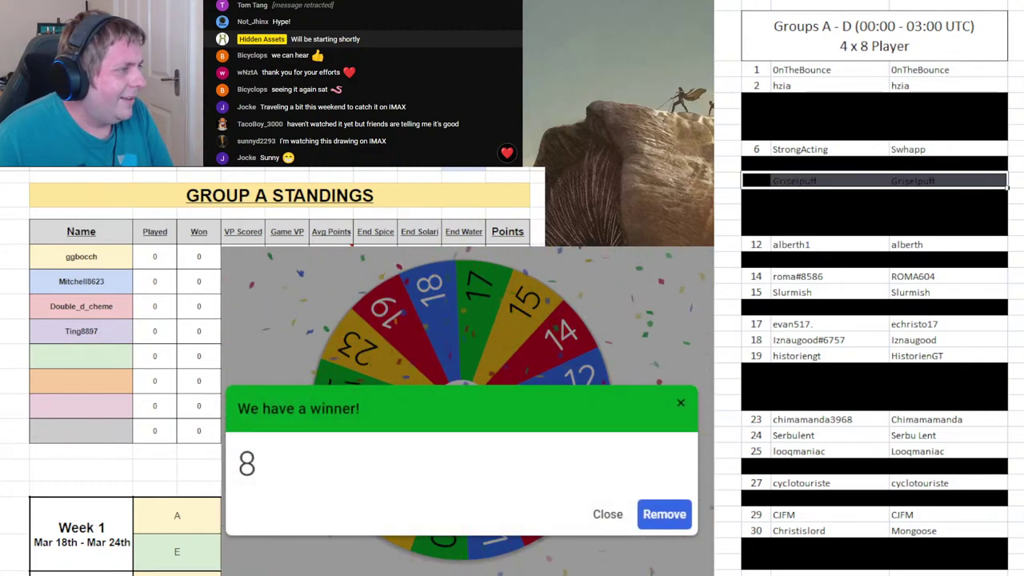
{"action": "left_click", "coordinate": [84, 363]}
{"action": "type", "text": "Griselpuff"}
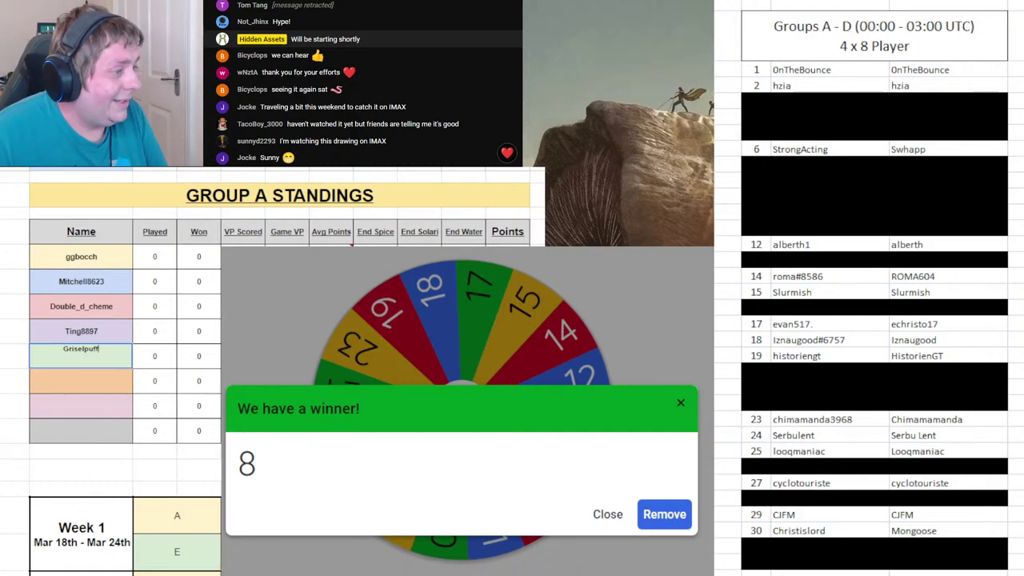
{"action": "key", "text": "Return"}
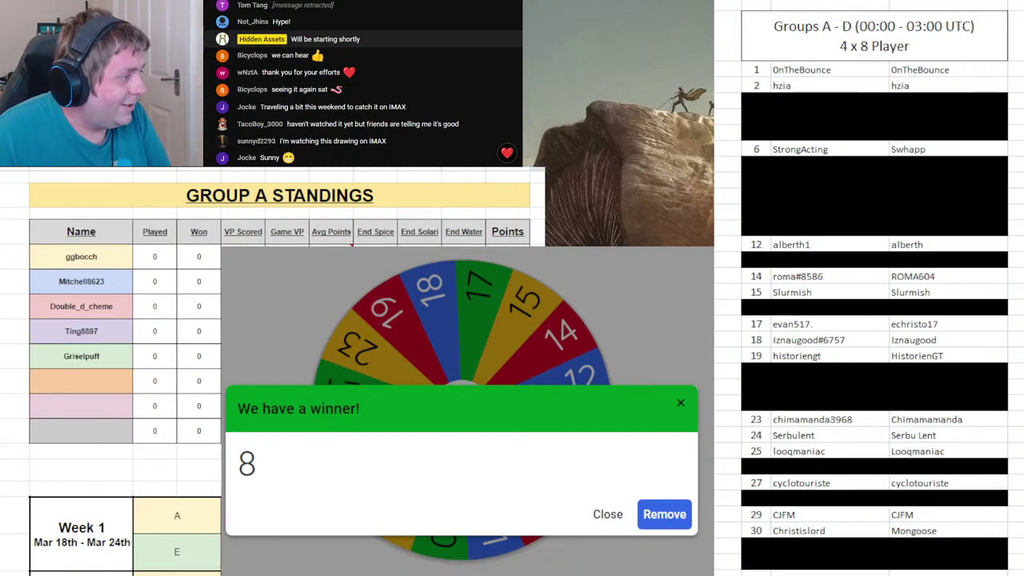
{"action": "left_click", "coordinate": [683, 519]}
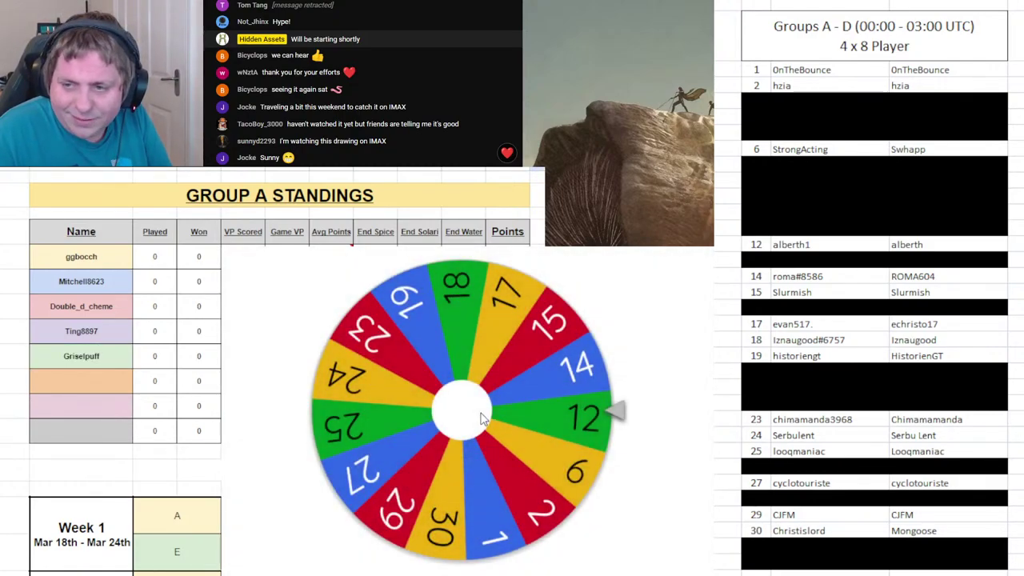
- Spin to draw 6, add that player fifth in Group B with roster row 6 blacked out, remove 6, and spin again
{"action": "left_click", "coordinate": [525, 442]}
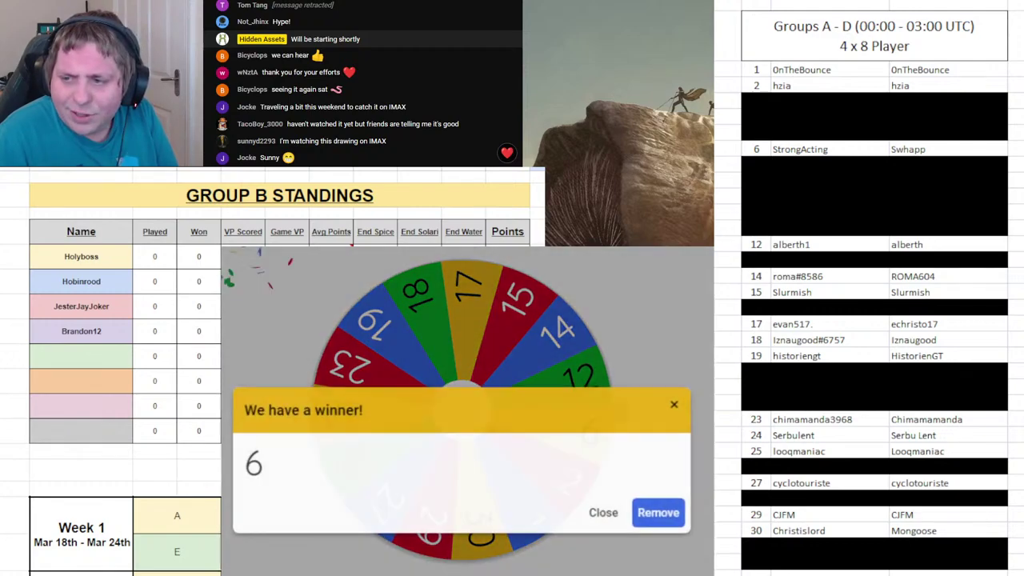
{"action": "left_click", "coordinate": [763, 177]}
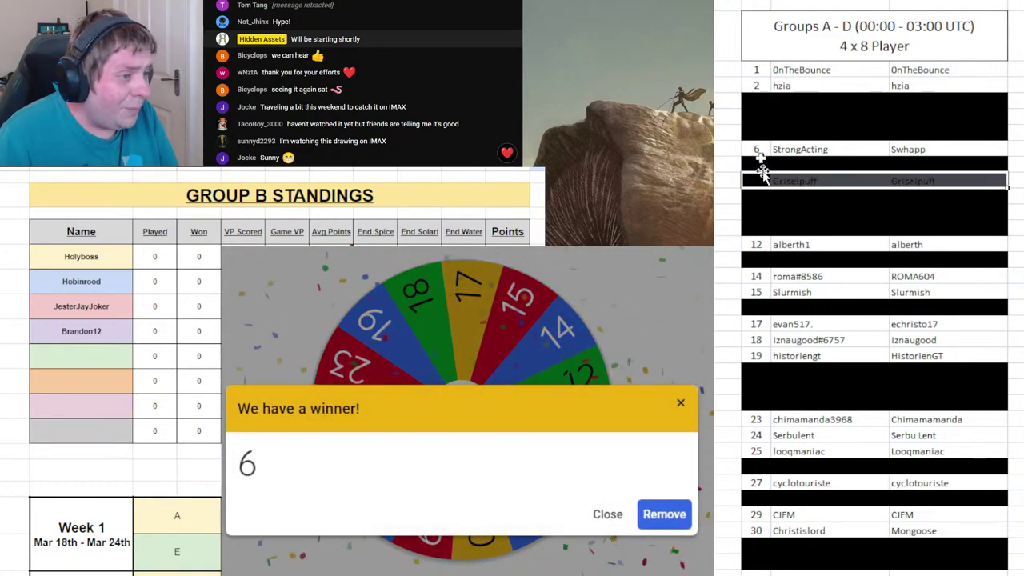
{"action": "left_click", "coordinate": [751, 149]}
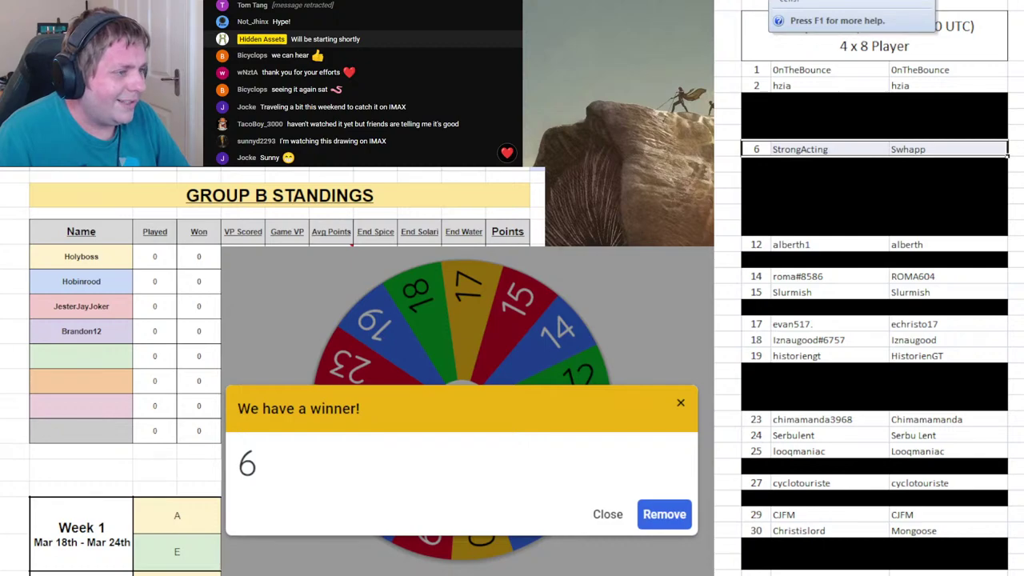
{"action": "left_click", "coordinate": [101, 334]}
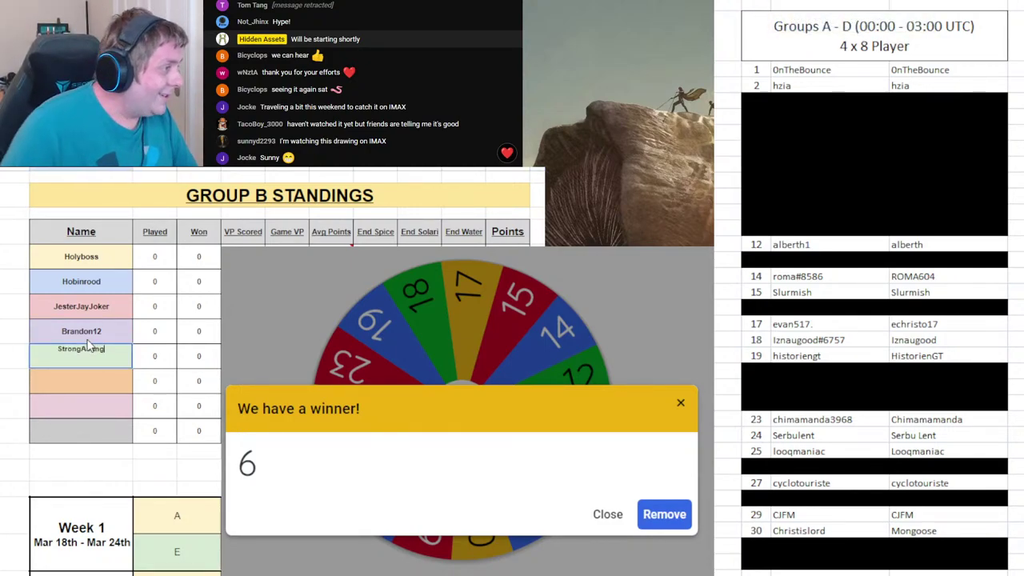
{"action": "left_click", "coordinate": [664, 515]}
{"action": "left_click", "coordinate": [515, 403]}
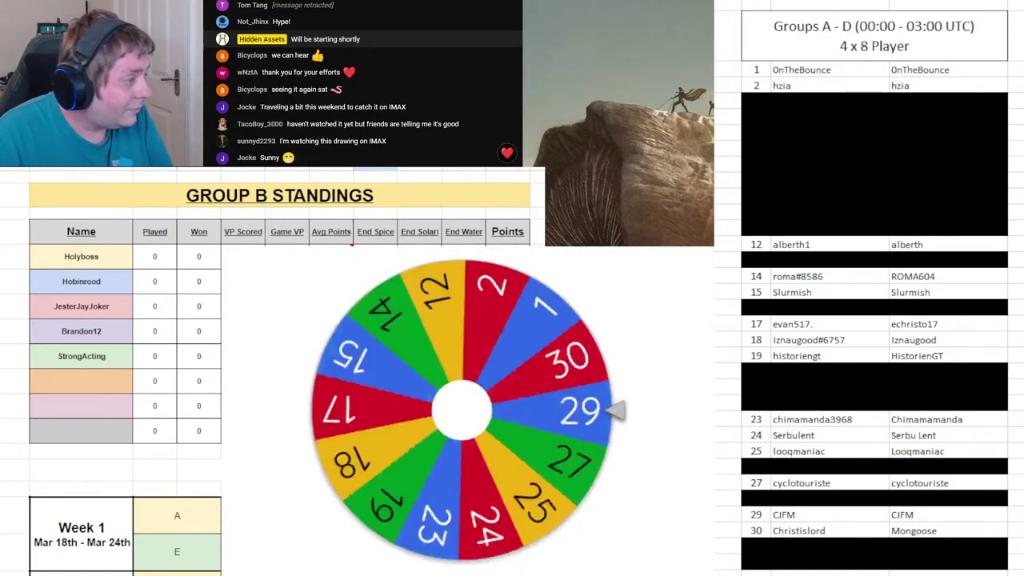
- On Group C, black out roster row 24, enter draw 24's player fifth, remove 24, and spin again
{"action": "key", "text": "ctrl+shift+Page_Down"}
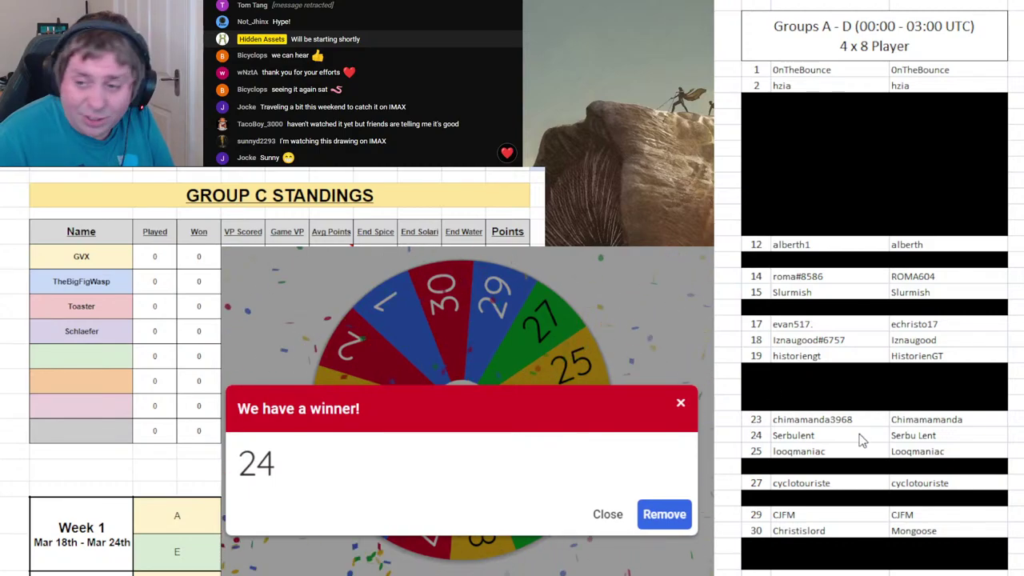
{"action": "left_click_drag", "start_coordinate": [755, 435], "coordinate": [913, 437]}
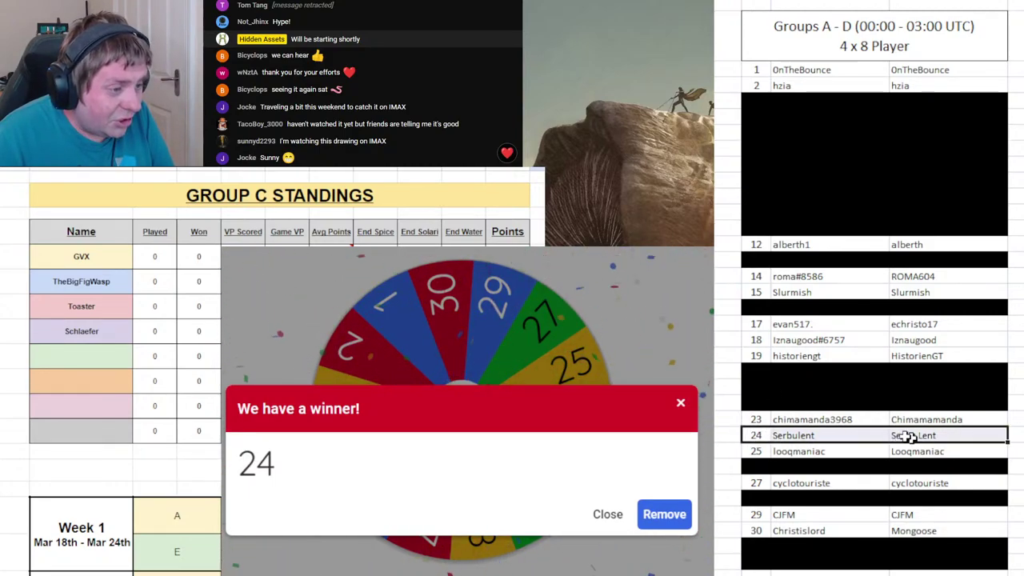
{"action": "key", "text": "ctrl+y"}
{"action": "left_click", "coordinate": [101, 367]}
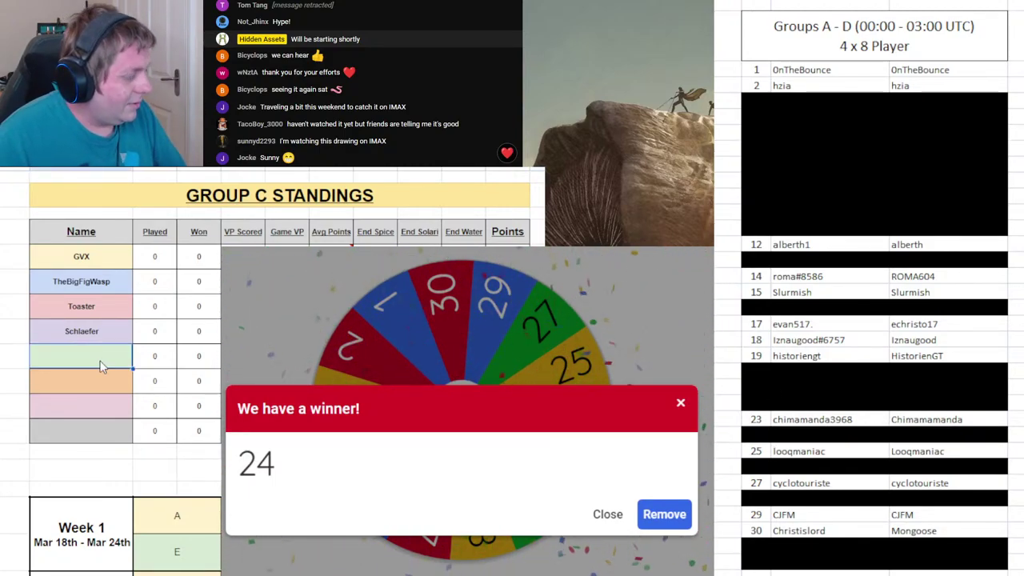
{"action": "type", "text": "Serbulent"}
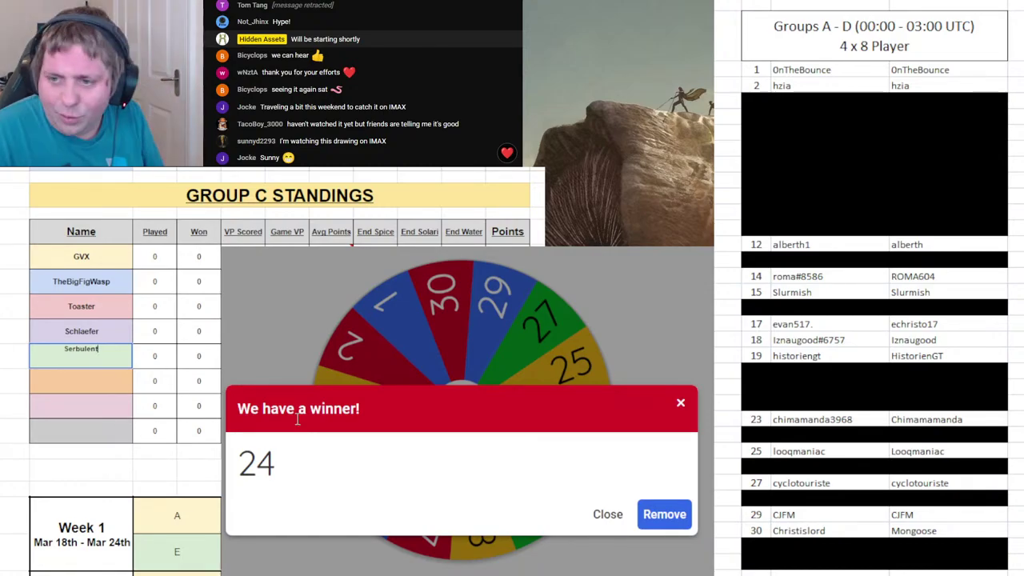
{"action": "left_click", "coordinate": [660, 522]}
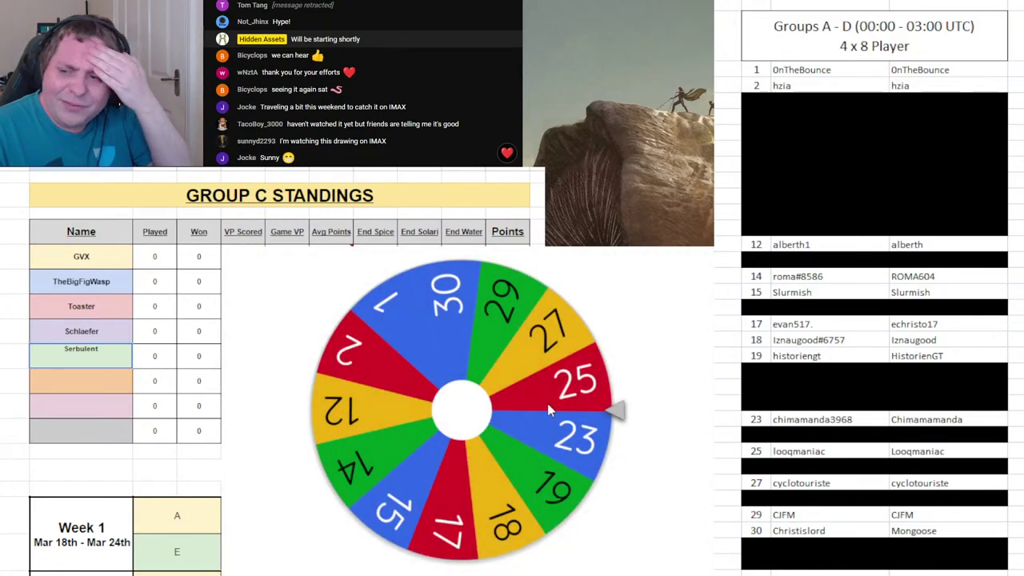
{"action": "left_click", "coordinate": [548, 403]}
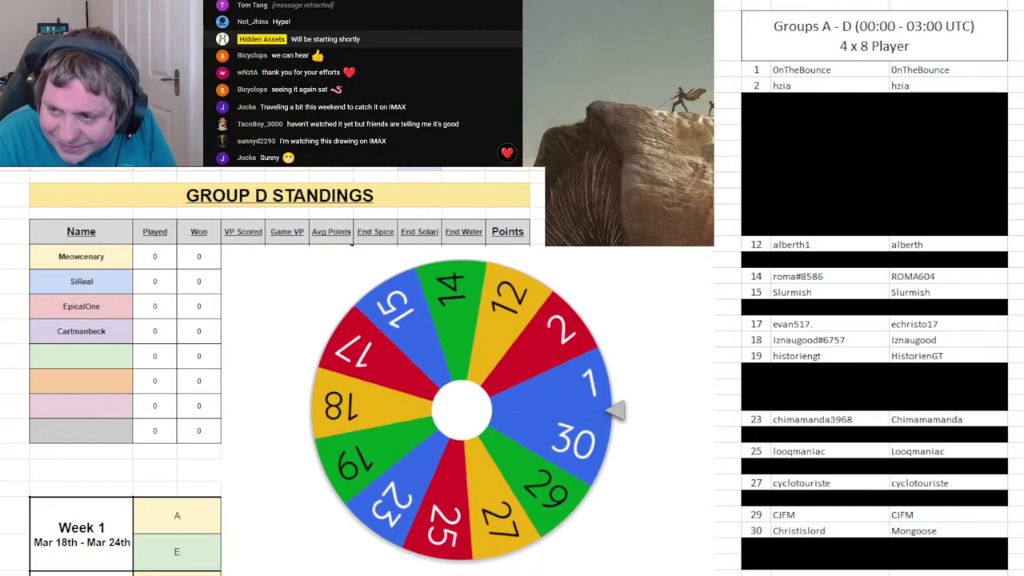
- Select roster row 1, enter draw 1's player fifth in Group D, remove 1, and spin again
{"action": "left_click", "coordinate": [767, 69]}
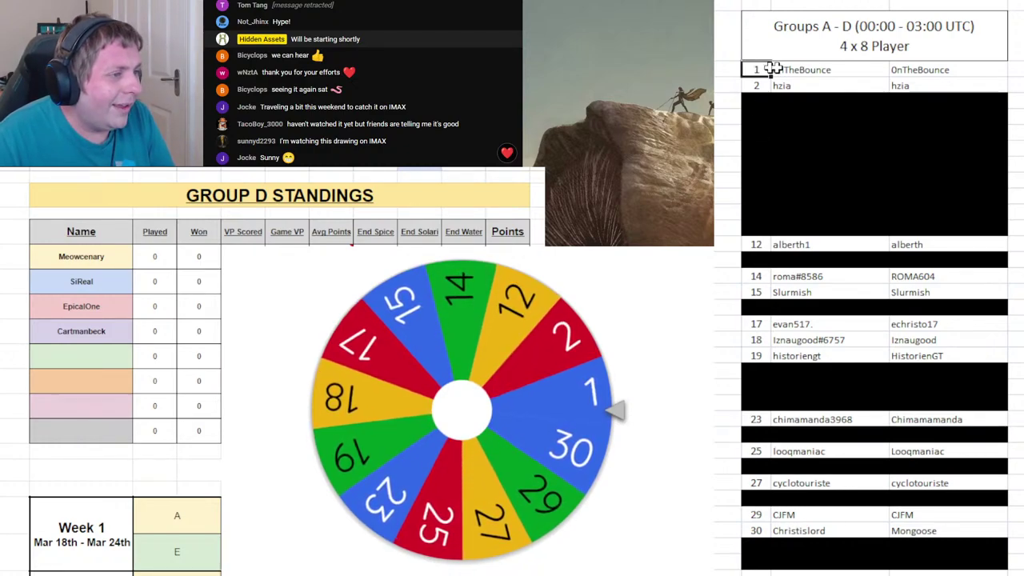
{"action": "left_click_drag", "start_coordinate": [766, 69], "coordinate": [1006, 72]}
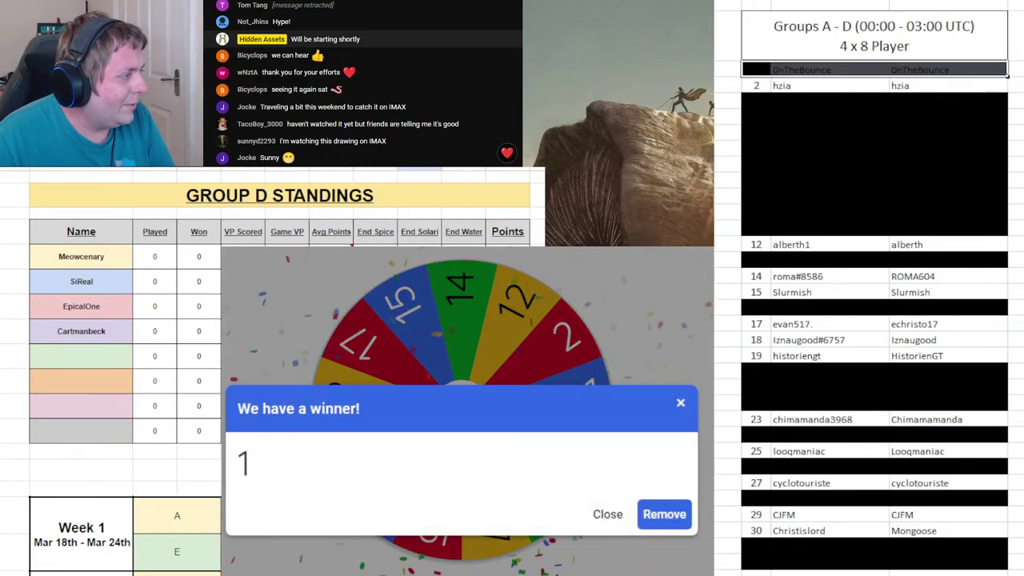
{"action": "left_click", "coordinate": [80, 358]}
{"action": "type", "text": "Un"}
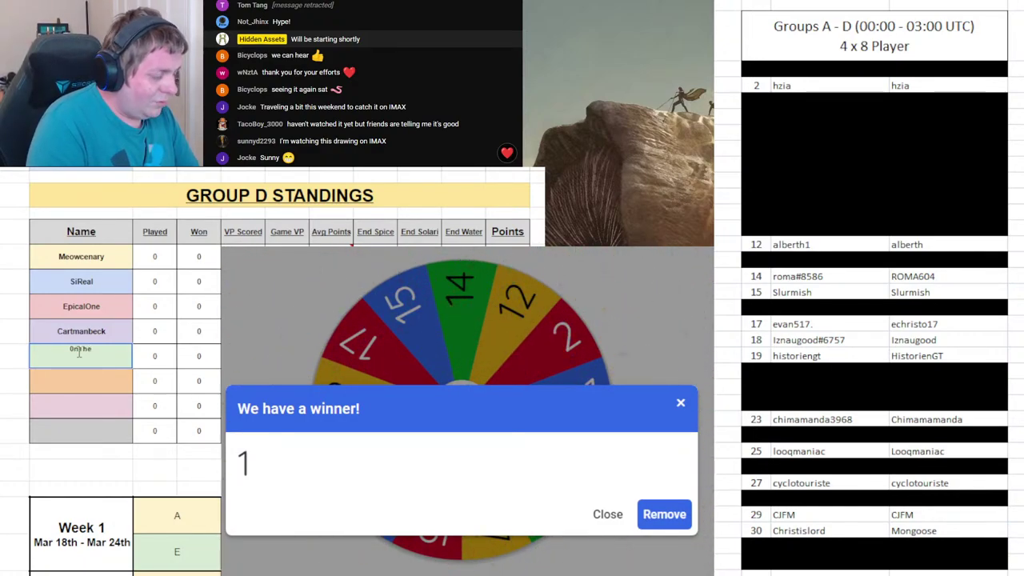
{"action": "type", "text": "TheBounce"}
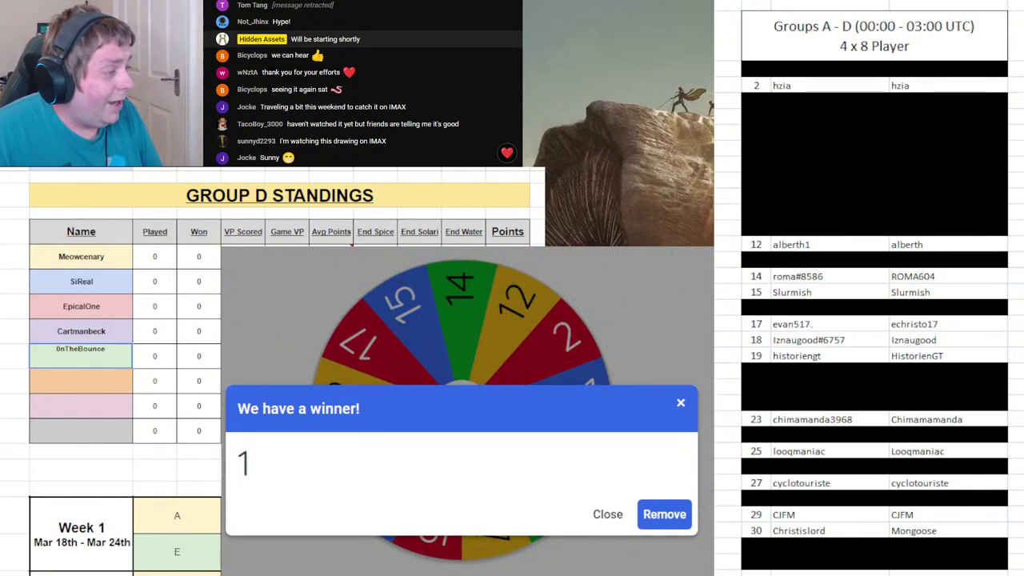
{"action": "key", "text": "Return"}
{"action": "left_click", "coordinate": [661, 516]}
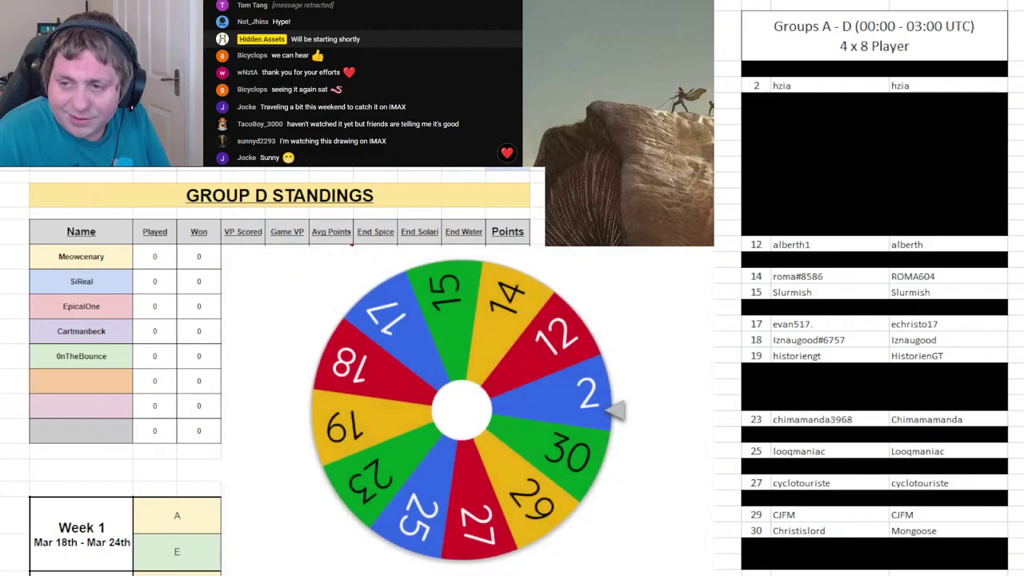
{"action": "left_click", "coordinate": [402, 374]}
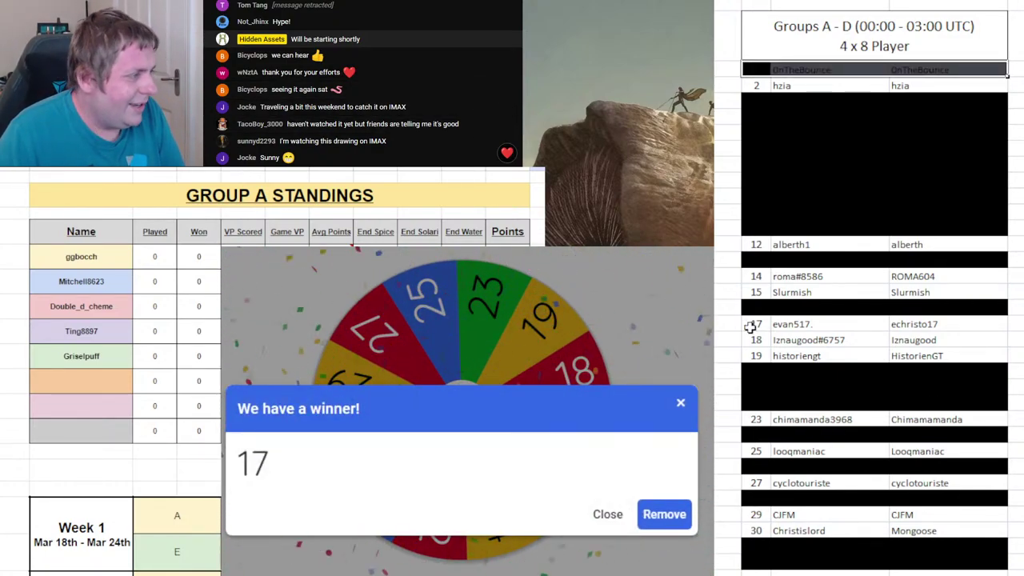
- Black out roster row 17, remove 17 from the wheel, and spin again
{"action": "left_click_drag", "start_coordinate": [751, 326], "coordinate": [892, 328]}
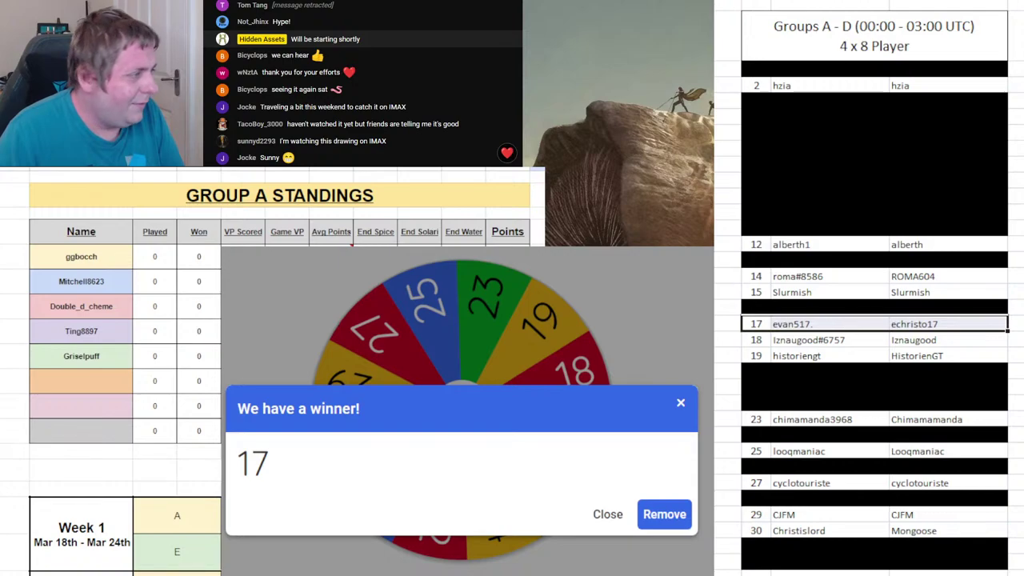
{"action": "left_click", "coordinate": [81, 380]}
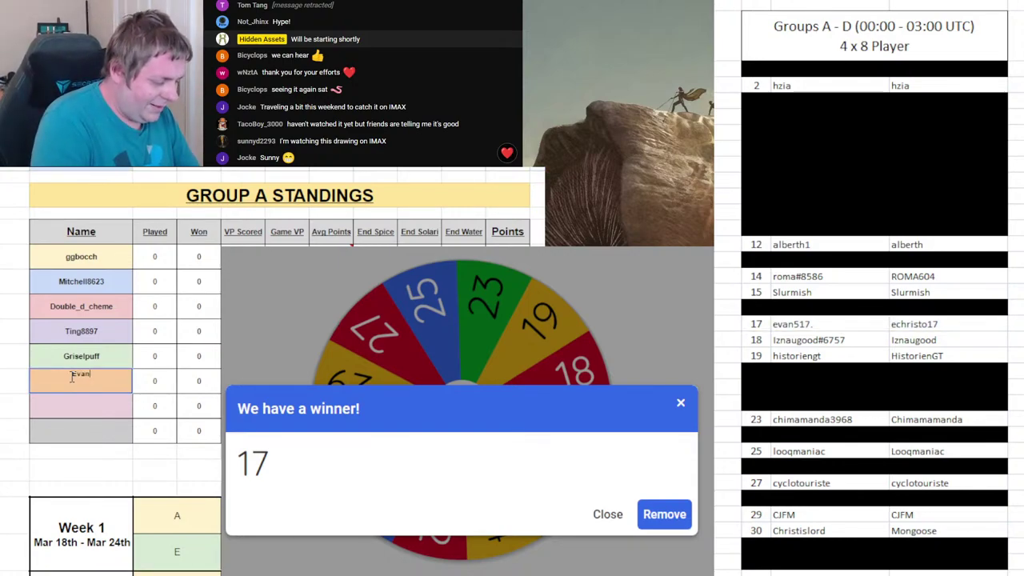
{"action": "left_click_drag", "start_coordinate": [893, 324], "coordinate": [756, 327]}
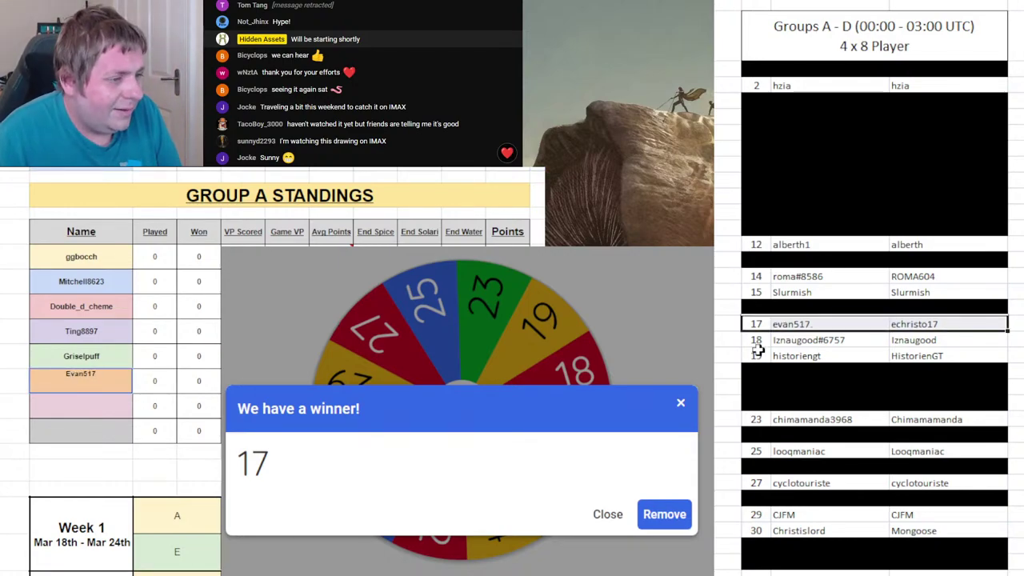
{"action": "key", "text": "ctrl+y"}
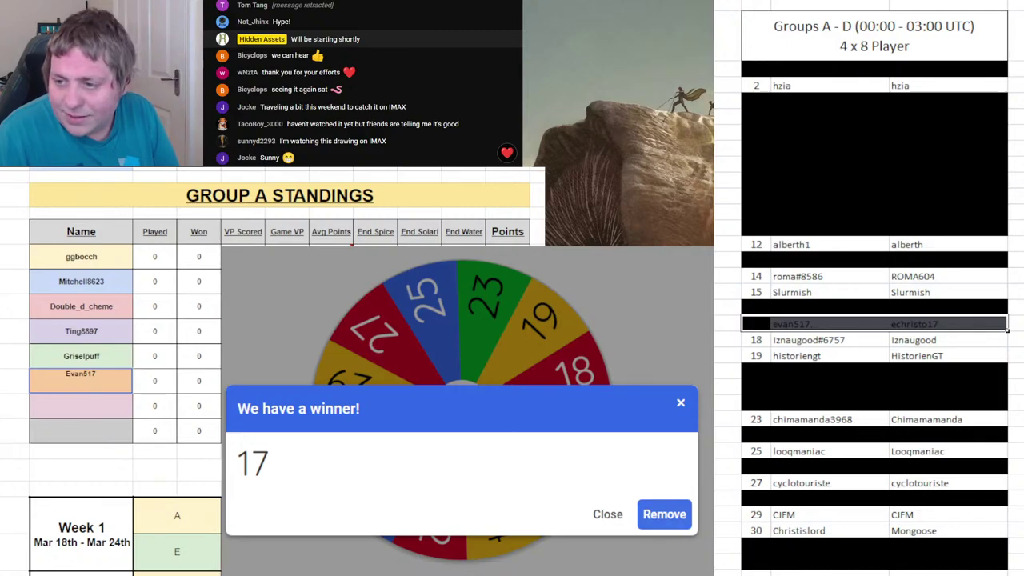
{"action": "left_click", "coordinate": [664, 515]}
{"action": "left_click", "coordinate": [519, 385]}
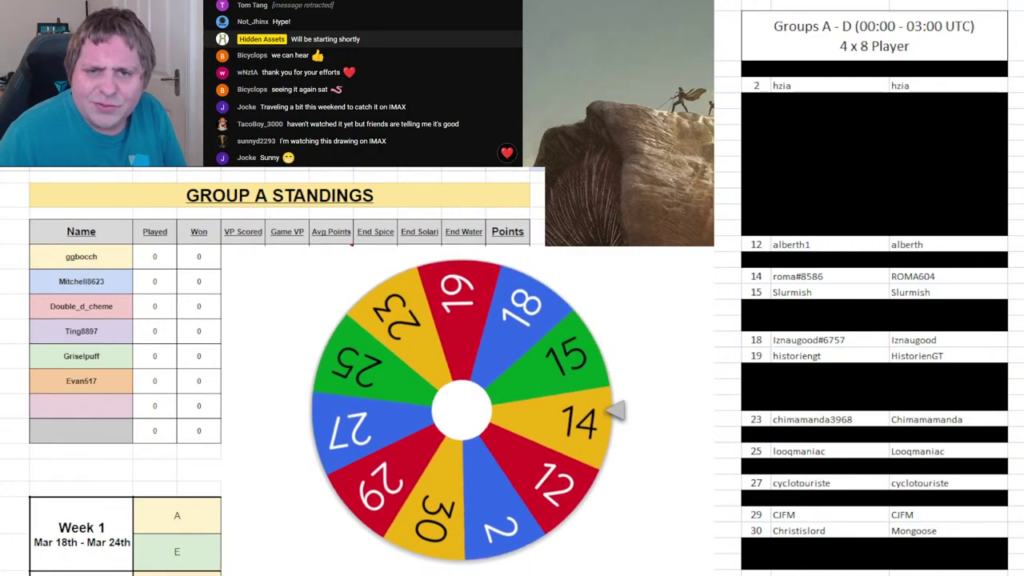
- Enter draw 14's player sixth in Group B, black out roster row 14, remove 14, and spin
{"action": "key", "text": "ctrl+shift+Page_Down"}
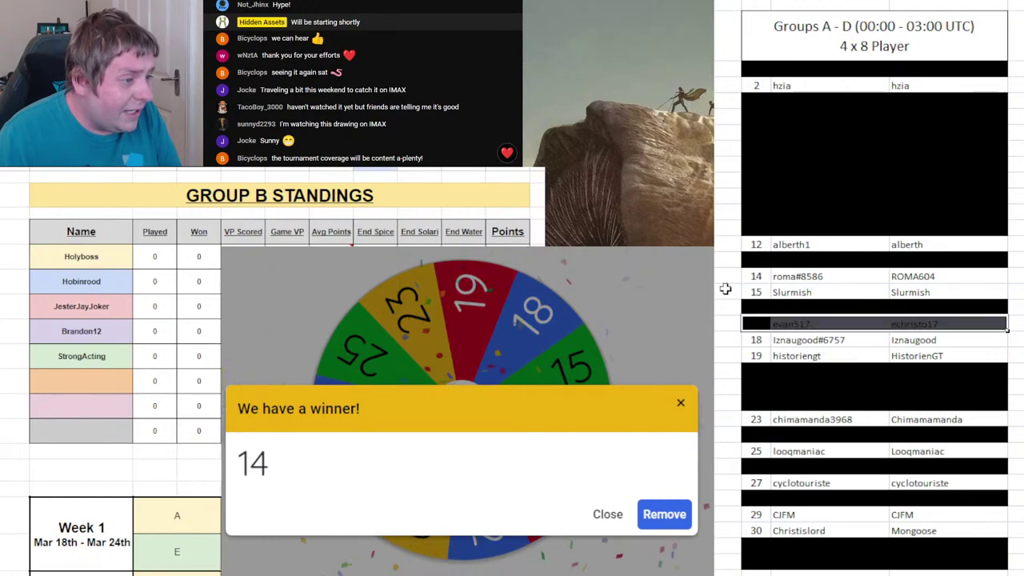
{"action": "left_click_drag", "start_coordinate": [760, 274], "coordinate": [905, 272]}
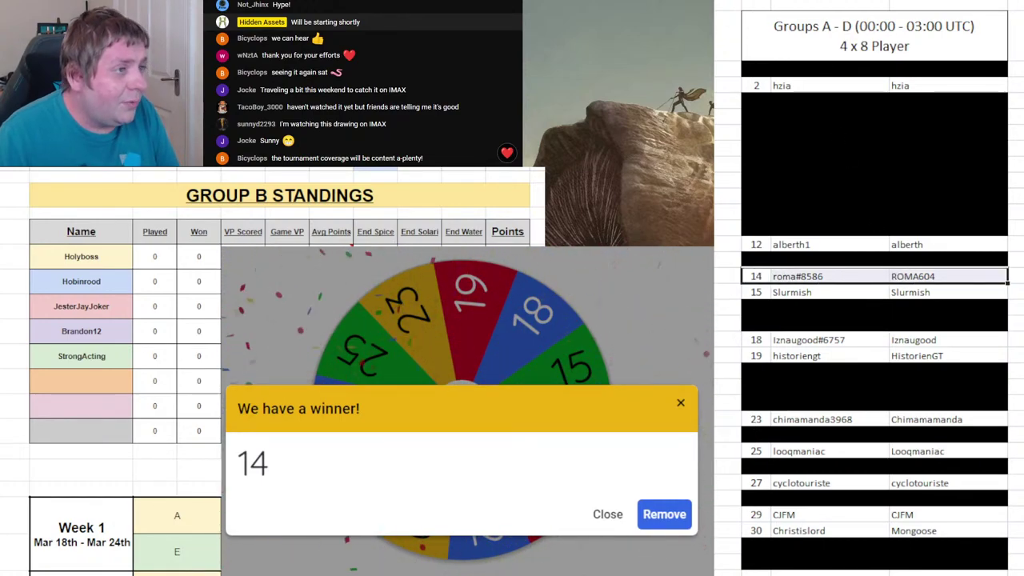
{"action": "key", "text": "F4"}
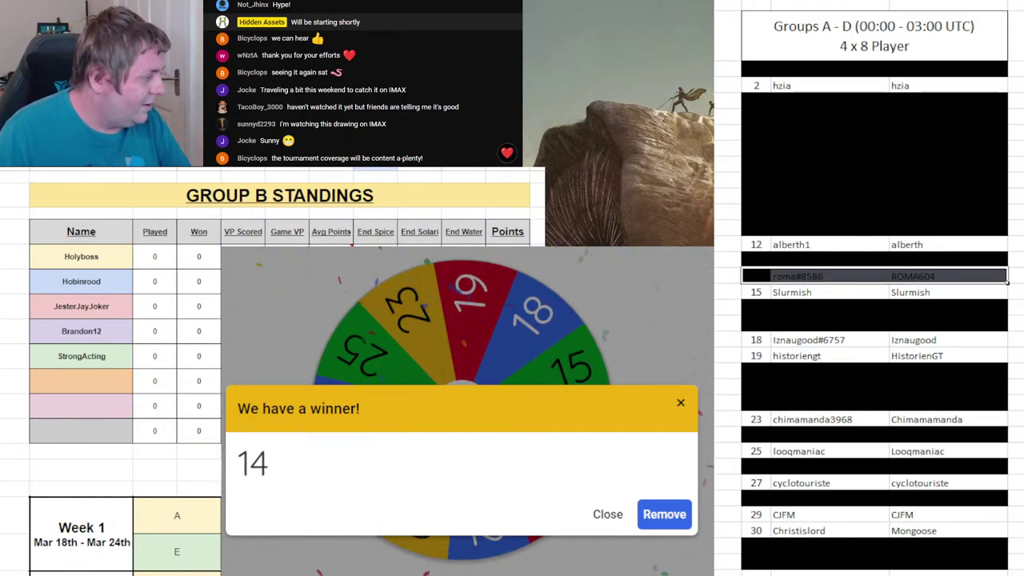
{"action": "left_click", "coordinate": [46, 374]}
{"action": "type", "text": "Rome604"}
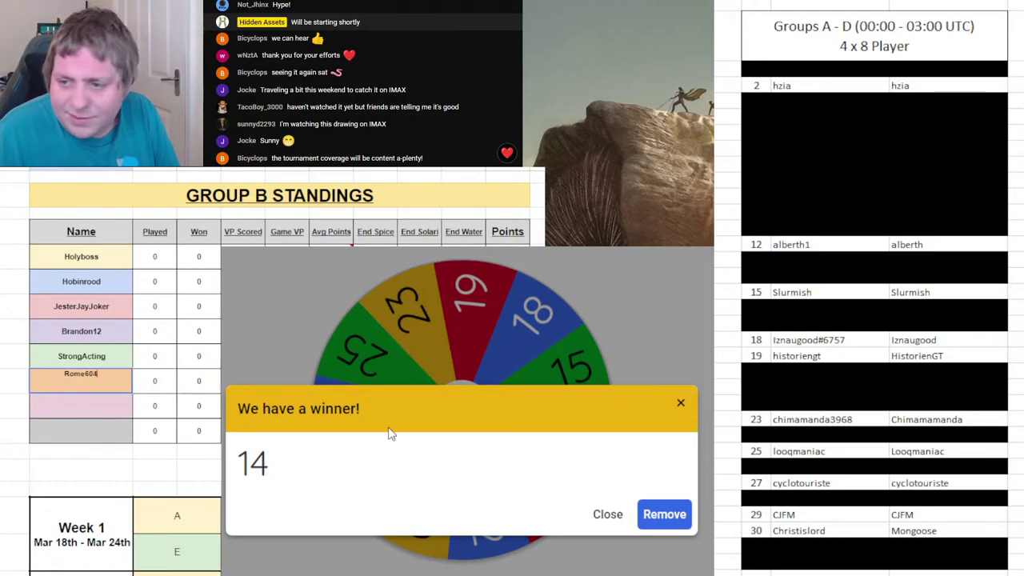
{"action": "left_click", "coordinate": [686, 515]}
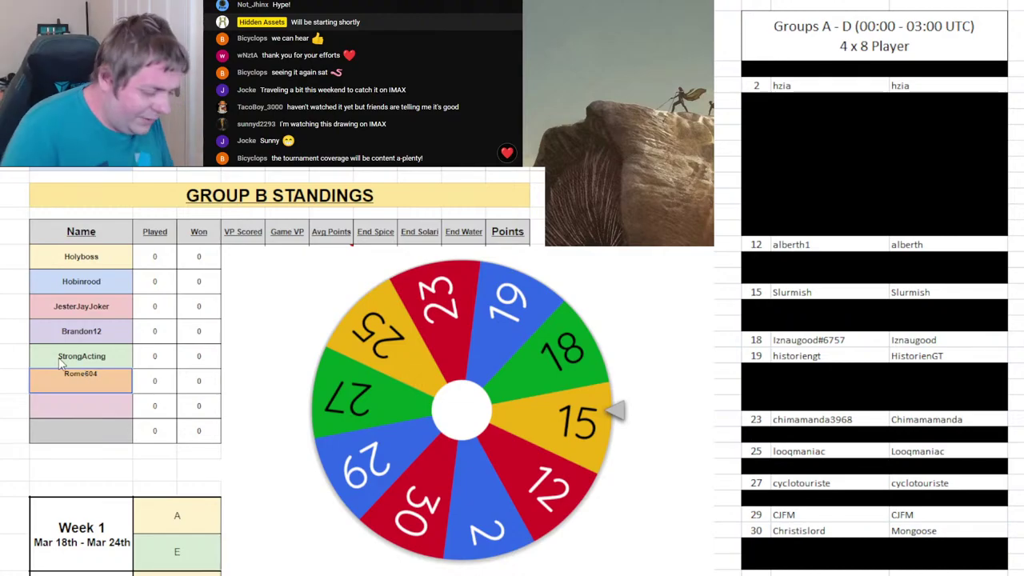
{"action": "left_click", "coordinate": [483, 365]}
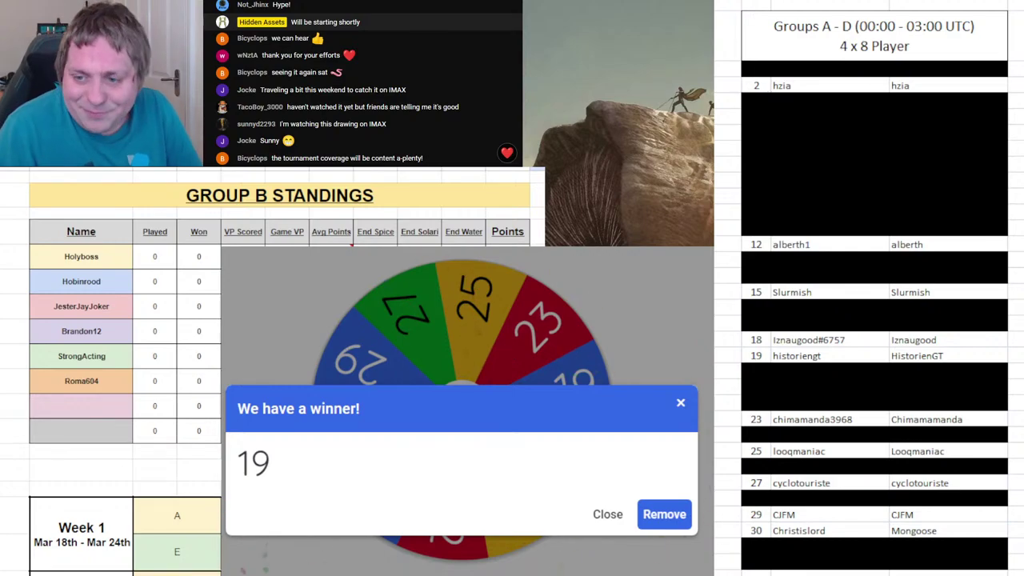
- Add draw 19's player to Group C, black out roster row 19, remove 19, and spin
{"action": "key", "text": "ctrl+Page_Down"}
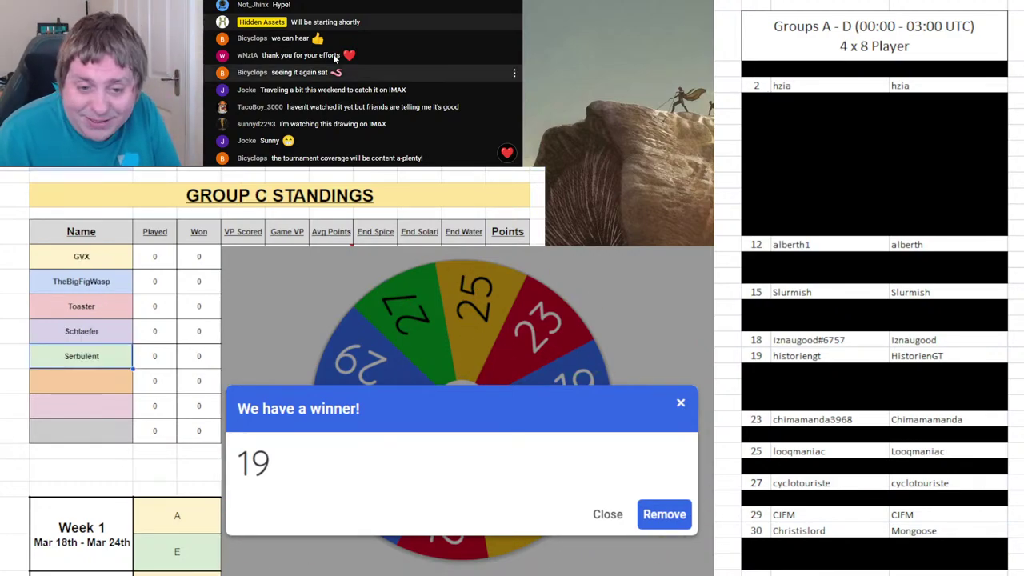
{"action": "left_click", "coordinate": [664, 515]}
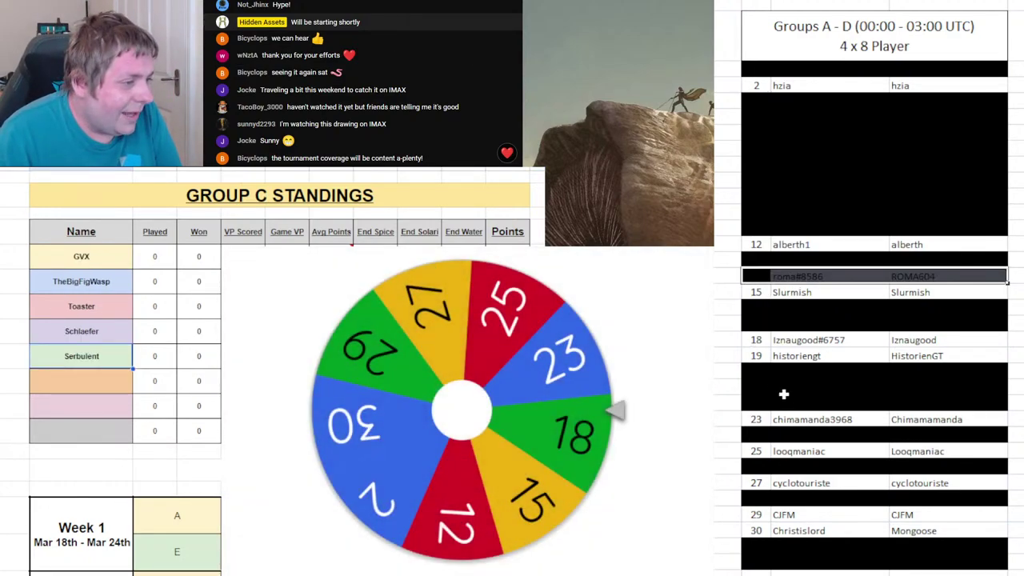
{"action": "left_click_drag", "start_coordinate": [758, 356], "coordinate": [984, 356]}
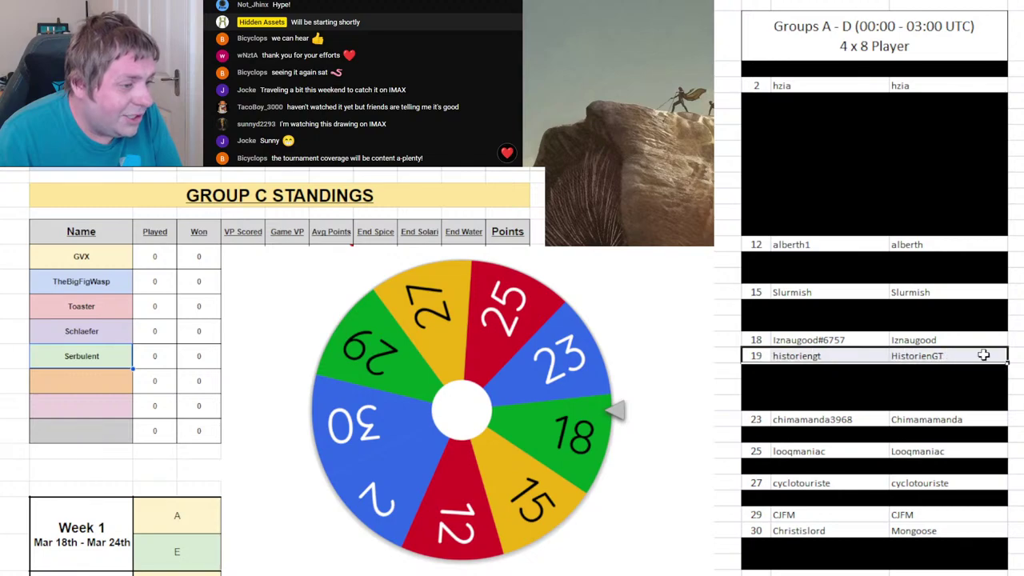
{"action": "left_click", "coordinate": [71, 378]}
{"action": "type", "text": "Historien"}
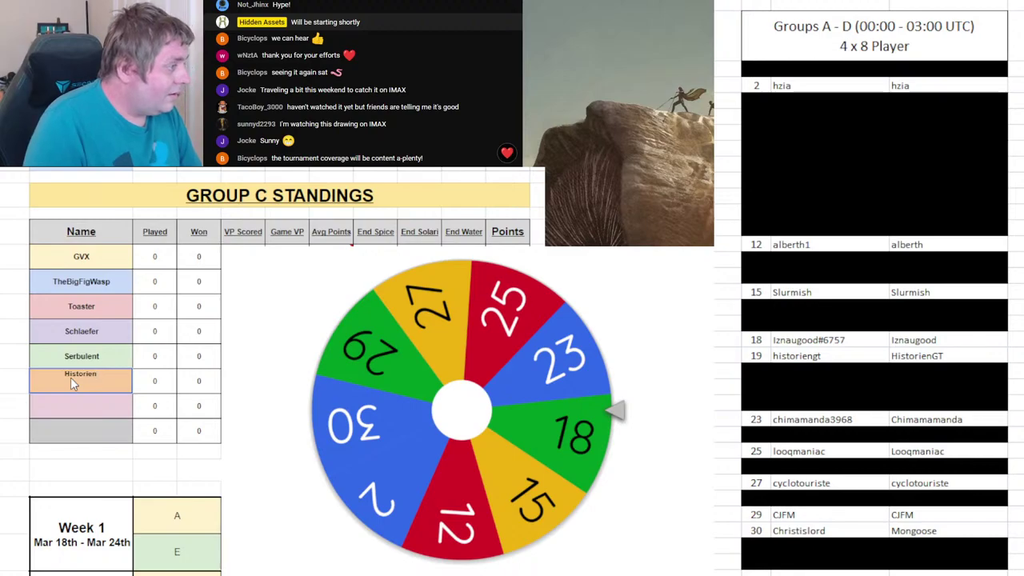
{"action": "type", "text": "GT"}
{"action": "left_click", "coordinate": [808, 342]}
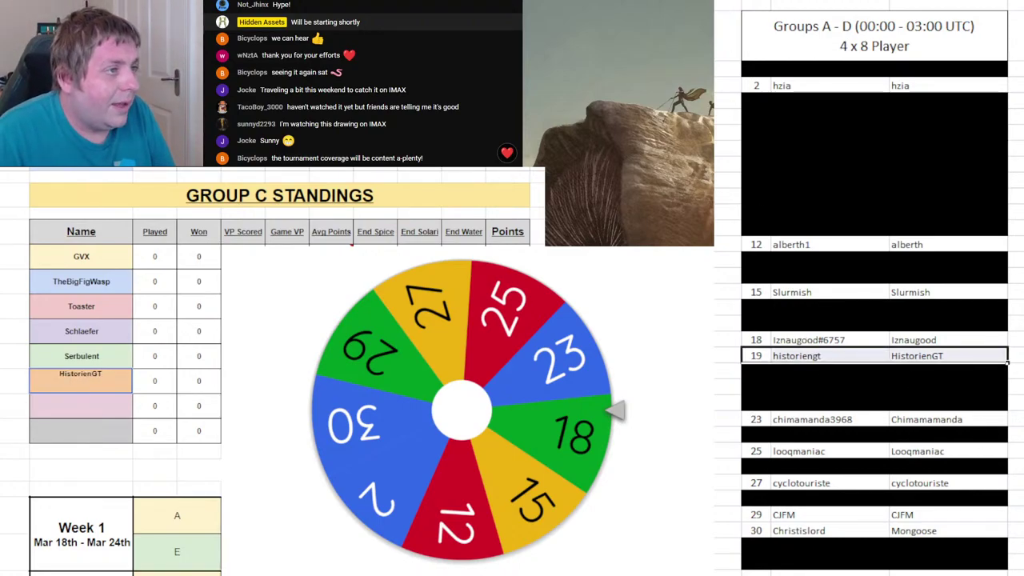
{"action": "key", "text": "F4"}
{"action": "left_click", "coordinate": [461, 412]}
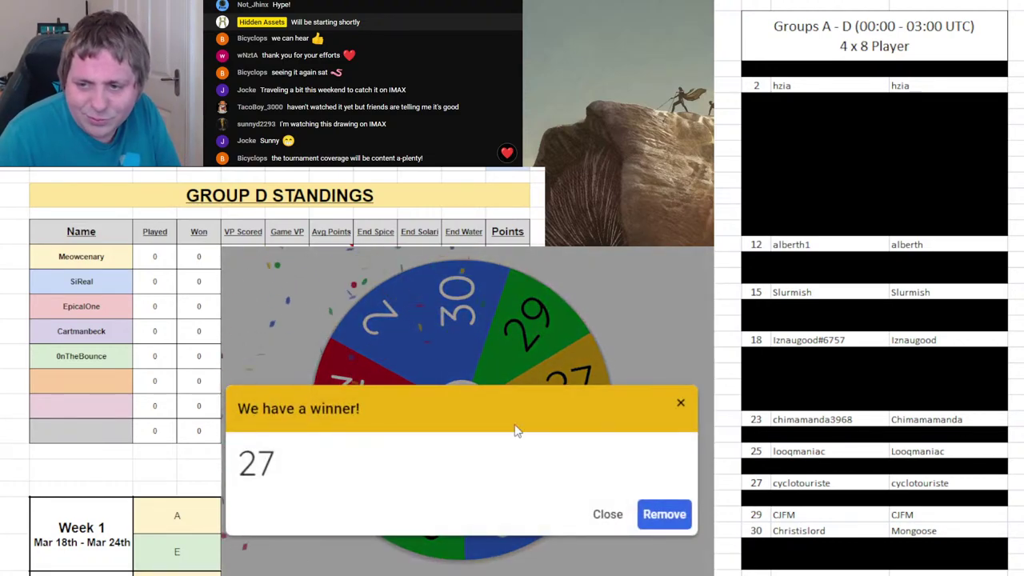
- Enter draw 27's player sixth in Group D, remove 27, spin, and select roster row 27
{"action": "left_click", "coordinate": [82, 378]}
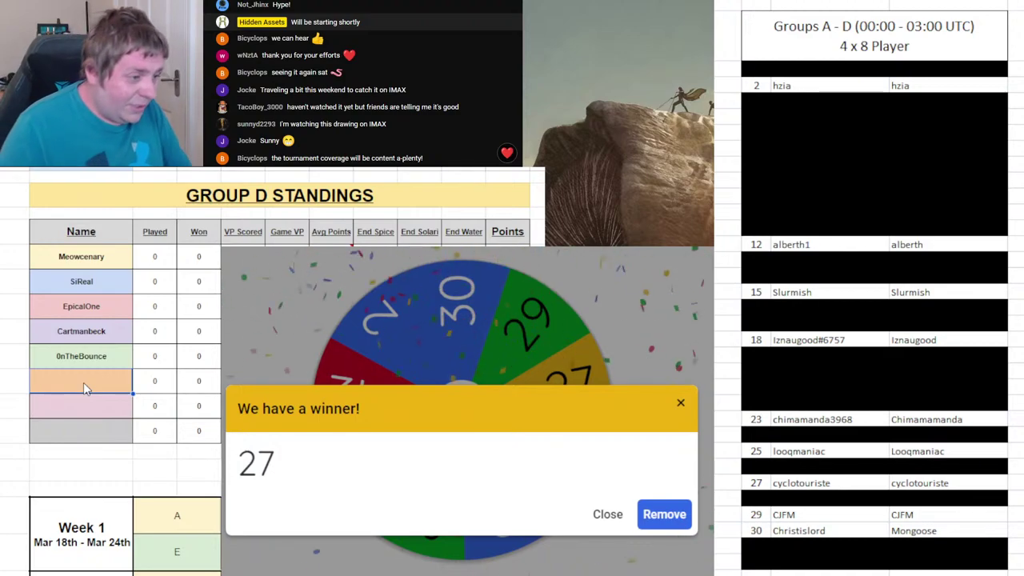
{"action": "type", "text": "clotouriste"}
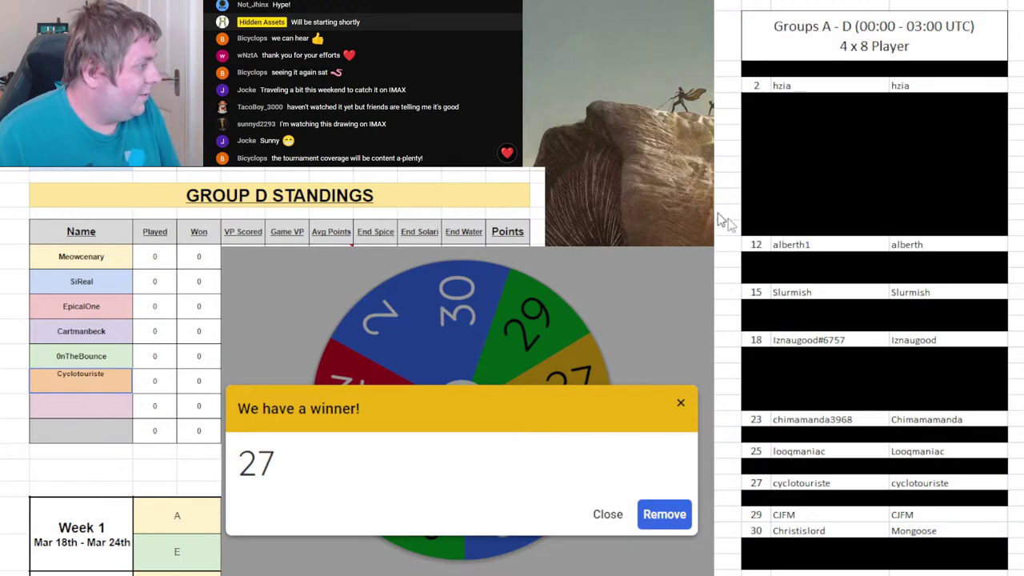
{"action": "left_click", "coordinate": [693, 516]}
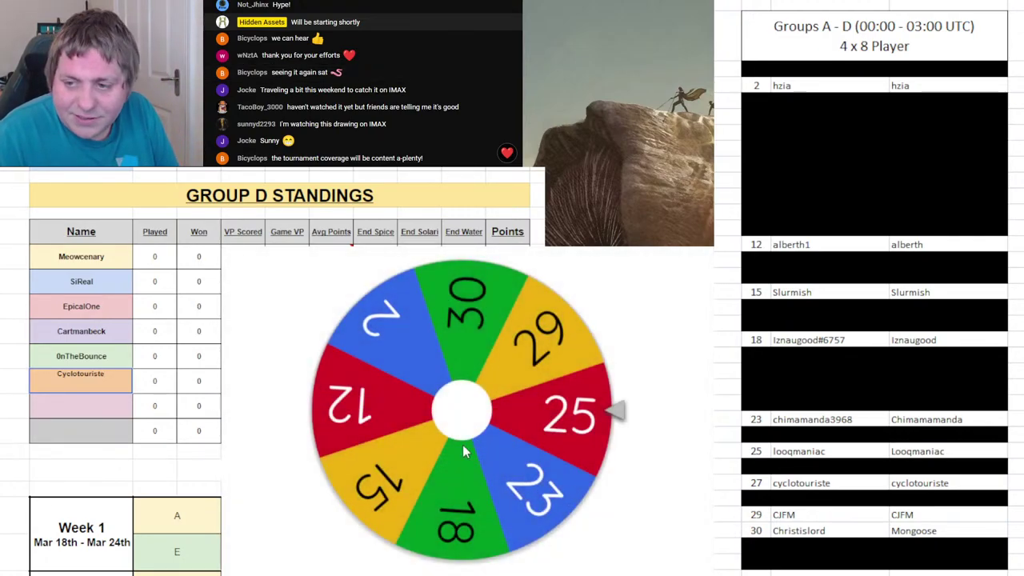
{"action": "left_click", "coordinate": [469, 448]}
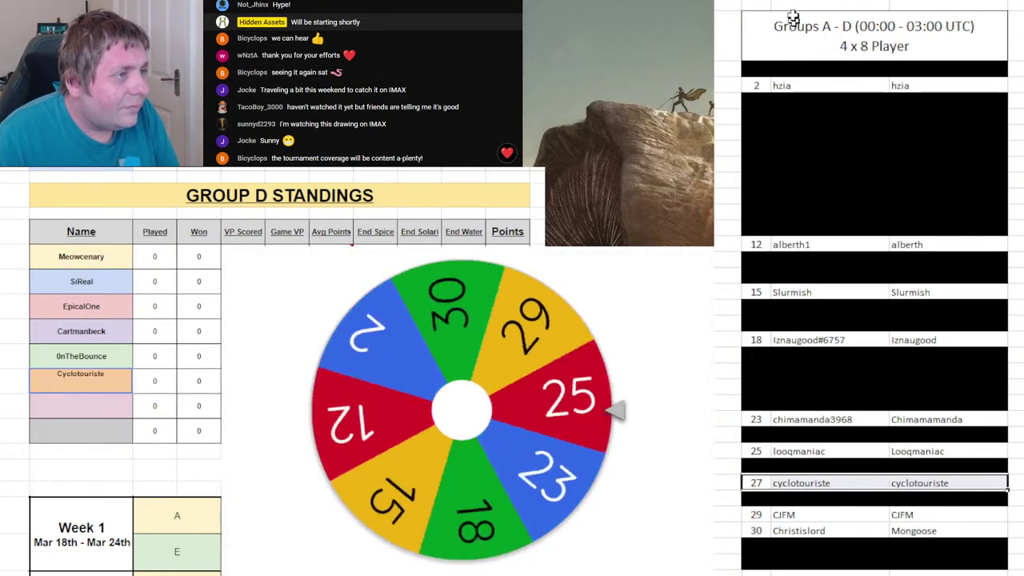
{"action": "left_click_drag", "start_coordinate": [915, 483], "coordinate": [757, 484]}
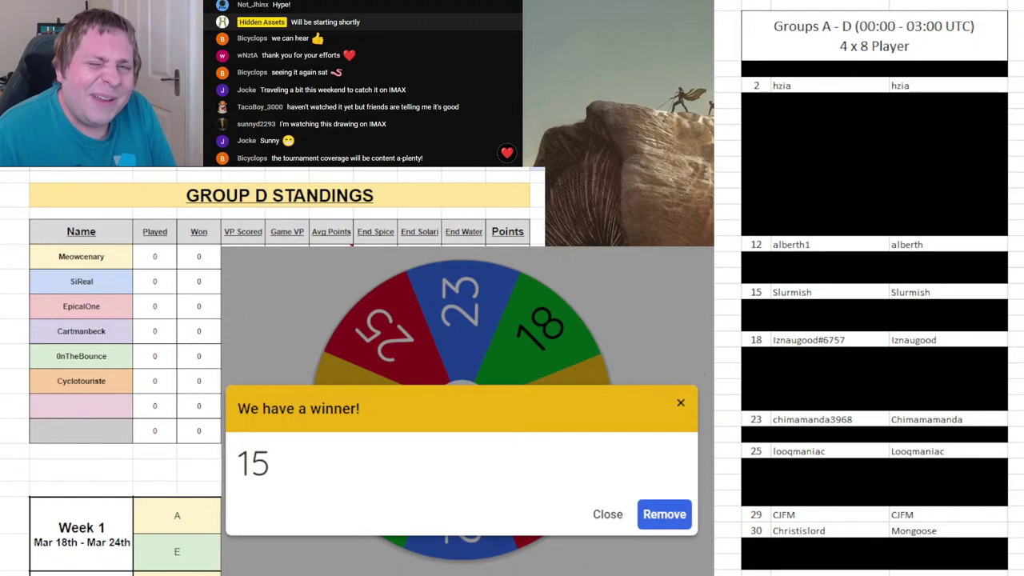
- Remove 15 from the wheel, black out roster row 15, and spin again
{"action": "left_click", "coordinate": [664, 514]}
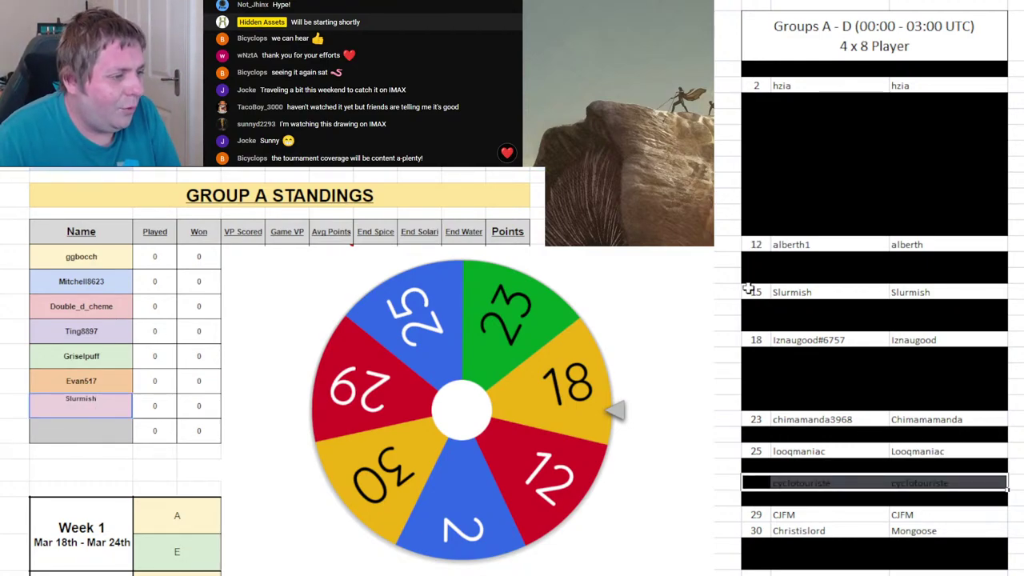
{"action": "left_click_drag", "start_coordinate": [754, 292], "coordinate": [920, 292]}
{"action": "key", "text": "Delete"}
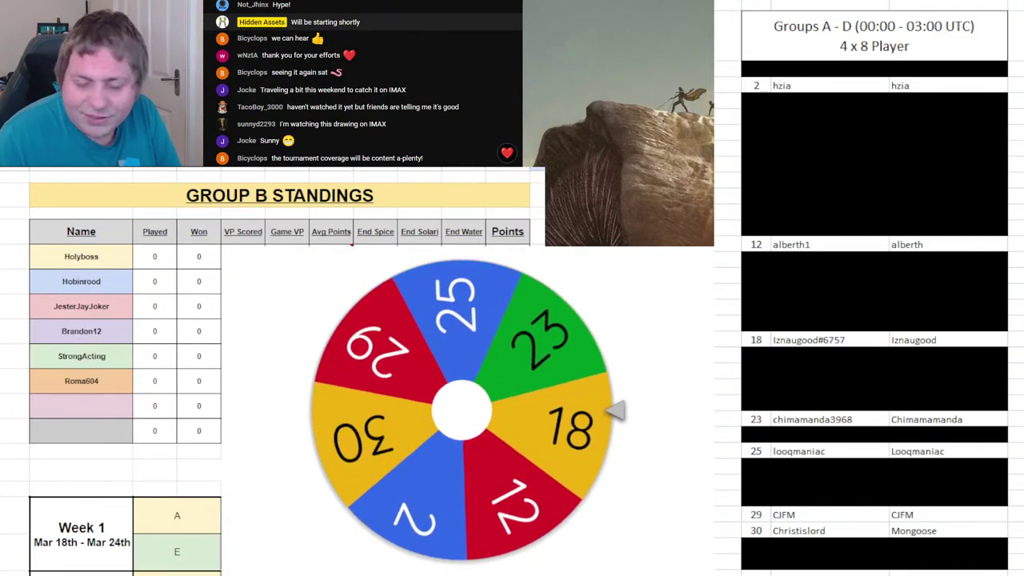
{"action": "left_click", "coordinate": [768, 342]}
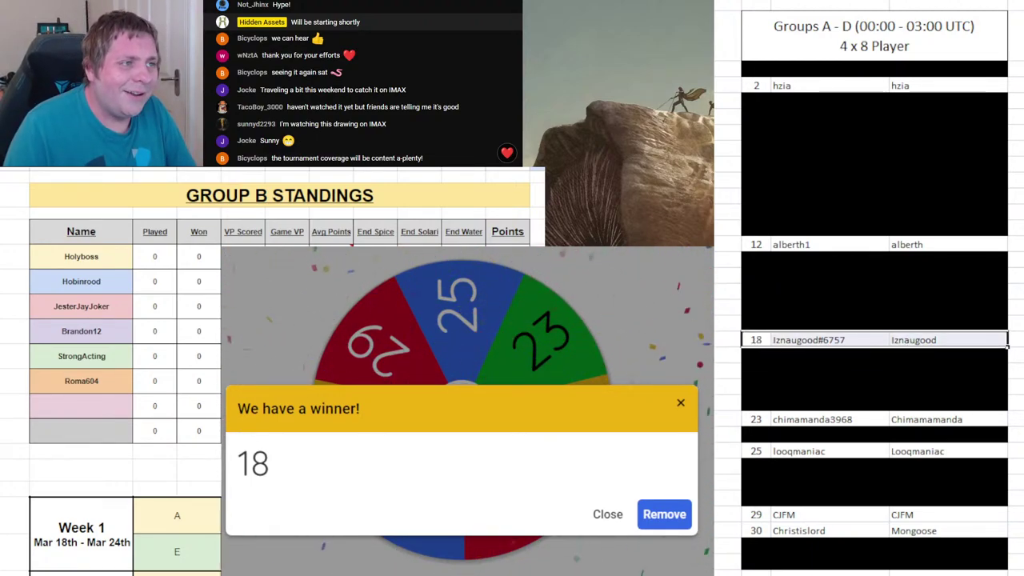
- Black out roster row 18, enter draw 18's player in Group B, remove 18, and spin
{"action": "key", "text": "F4"}
{"action": "left_click", "coordinate": [103, 400]}
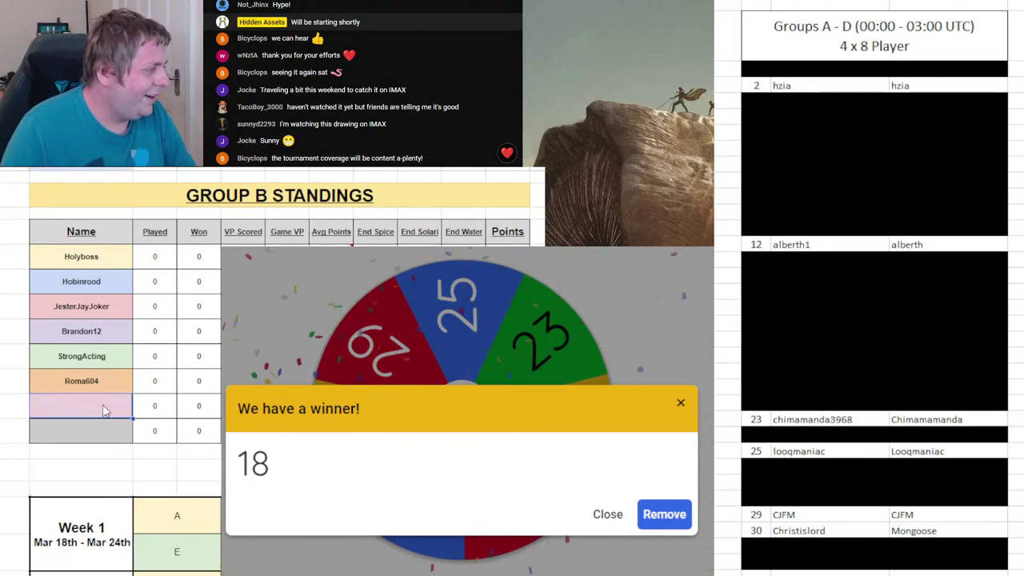
{"action": "type", "text": "Iznaugood"}
{"action": "key", "text": "Return"}
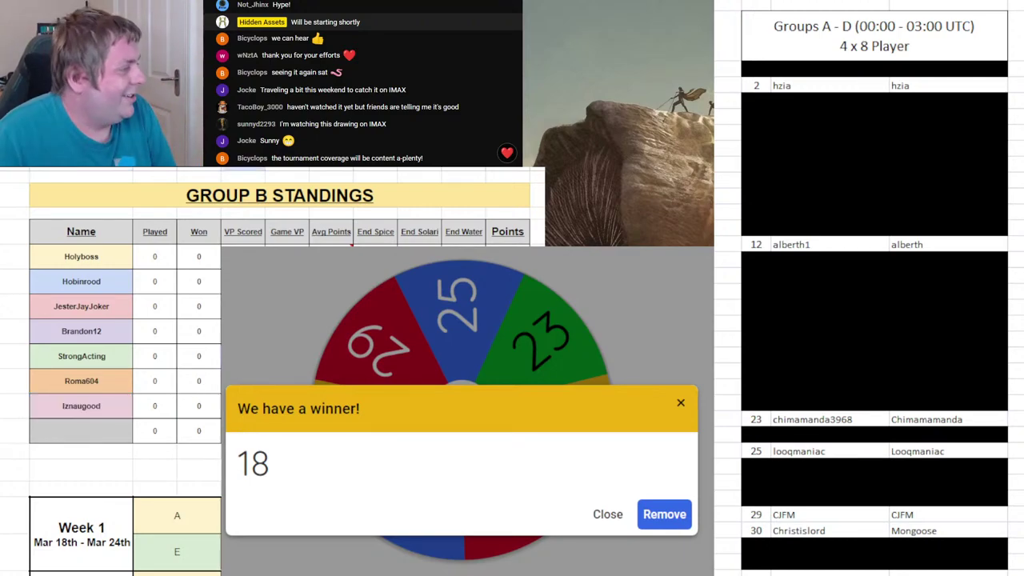
{"action": "left_click", "coordinate": [682, 517]}
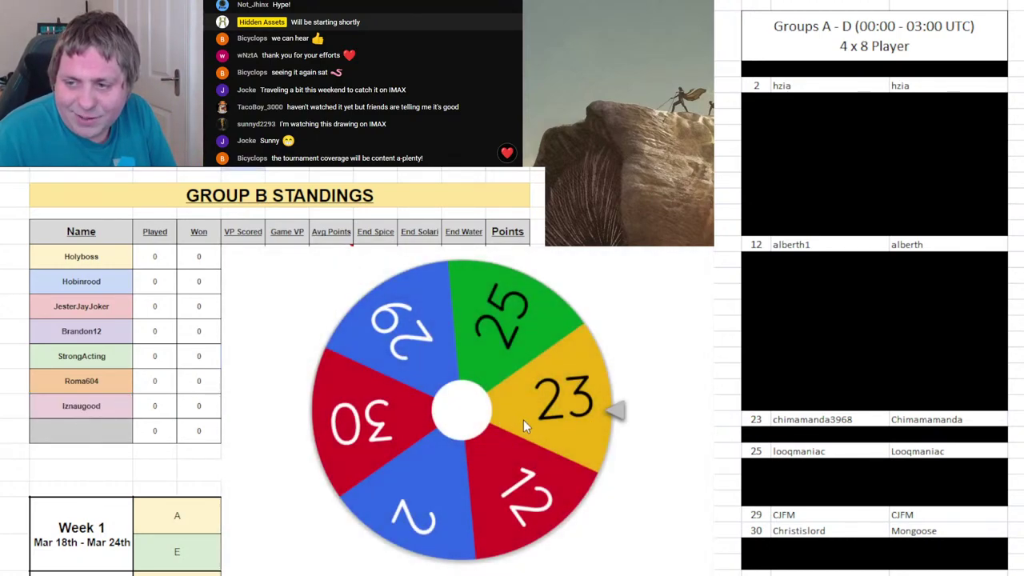
{"action": "left_click", "coordinate": [521, 418]}
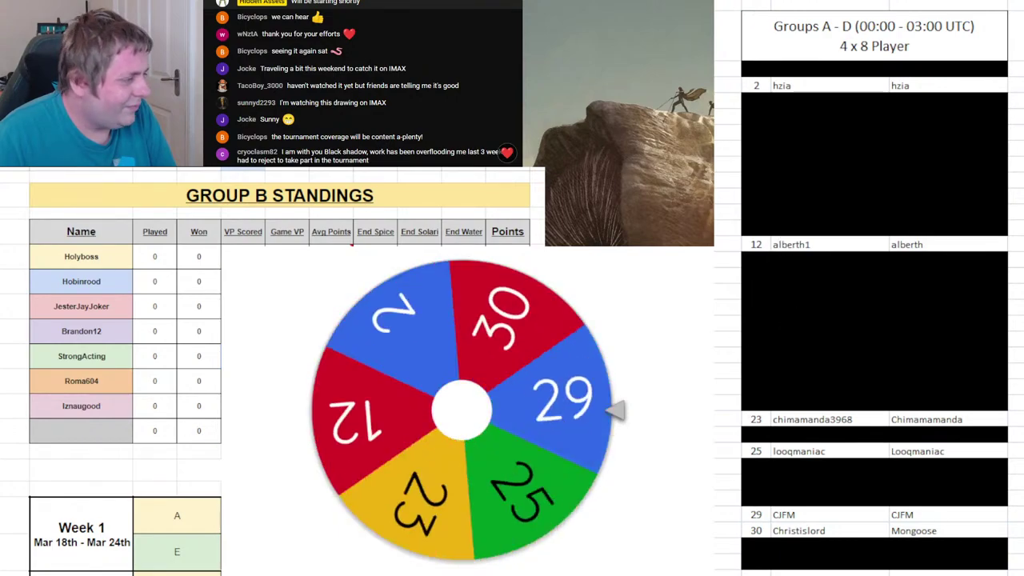
- Enter draw 23's player seventh in Group C, black out roster row 23, remove 23, and spin
{"action": "key", "text": "ctrl+Page_Down"}
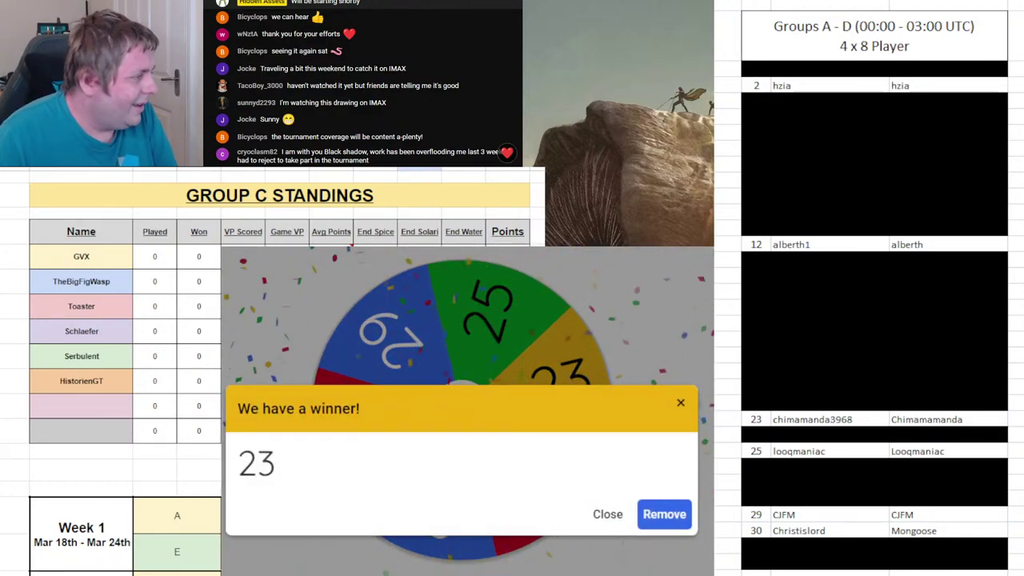
{"action": "left_click", "coordinate": [121, 409]}
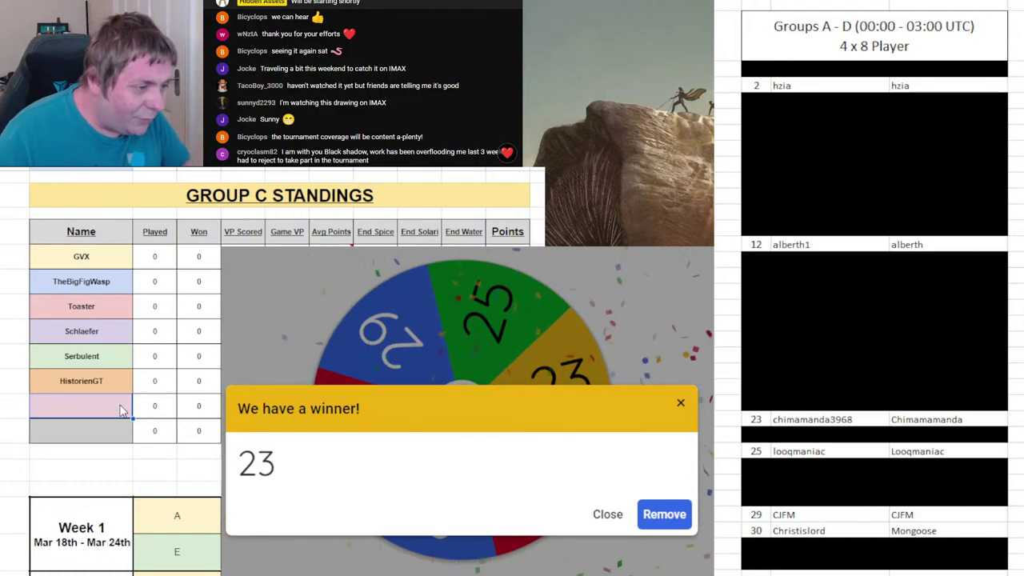
{"action": "type", "text": "Chi"}
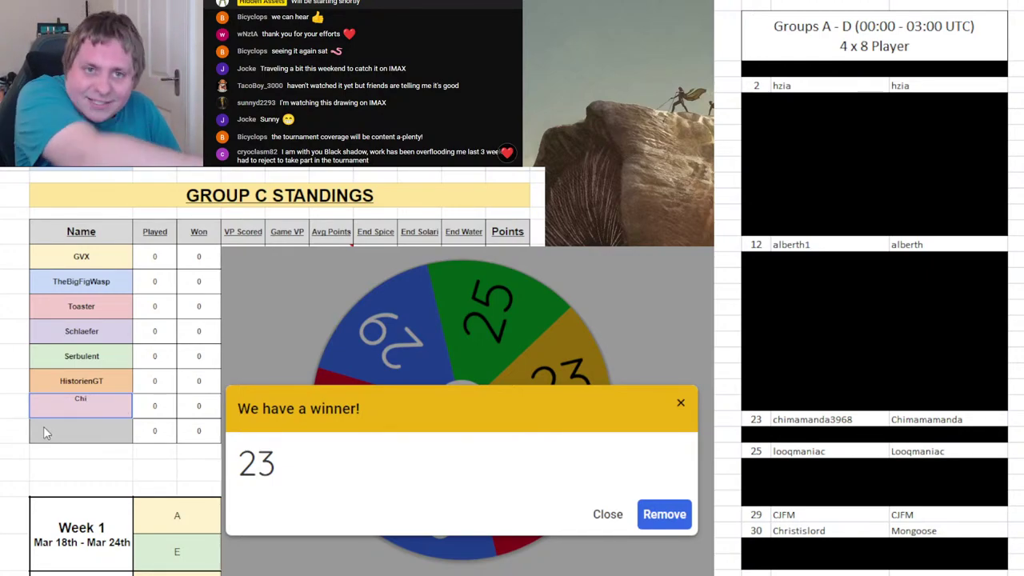
{"action": "type", "text": "ma"}
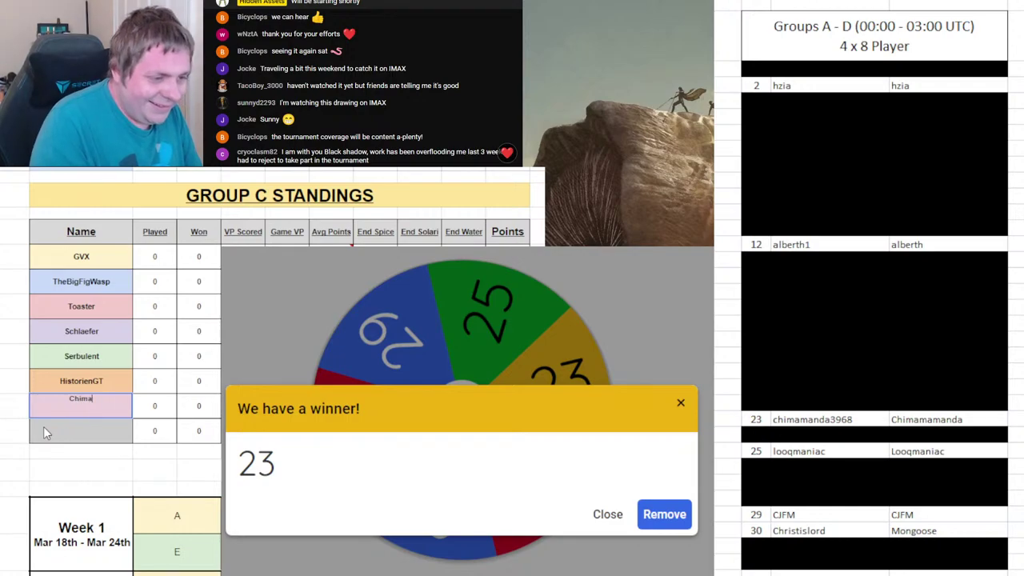
{"action": "type", "text": "man"}
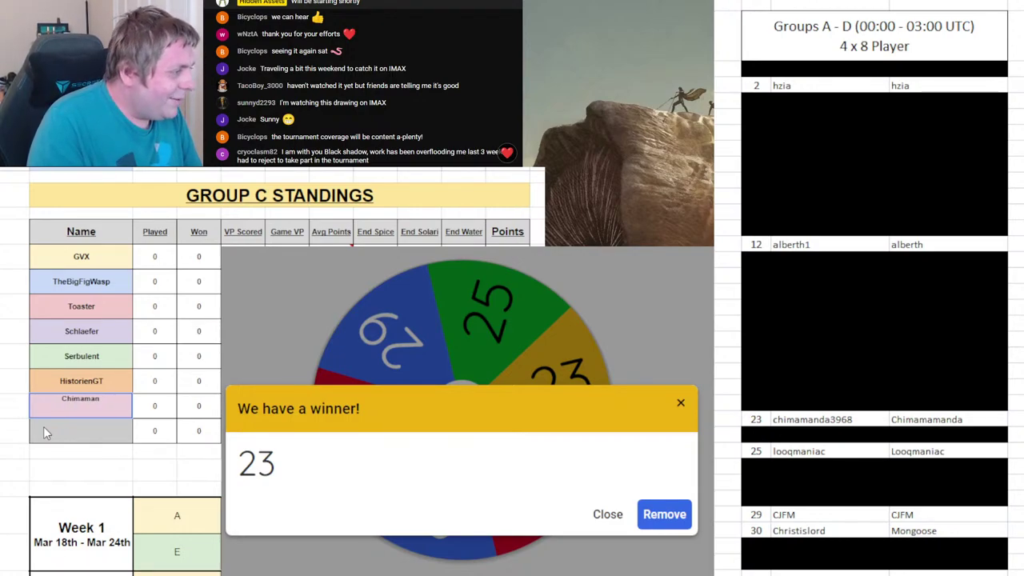
{"action": "type", "text": "da3968"}
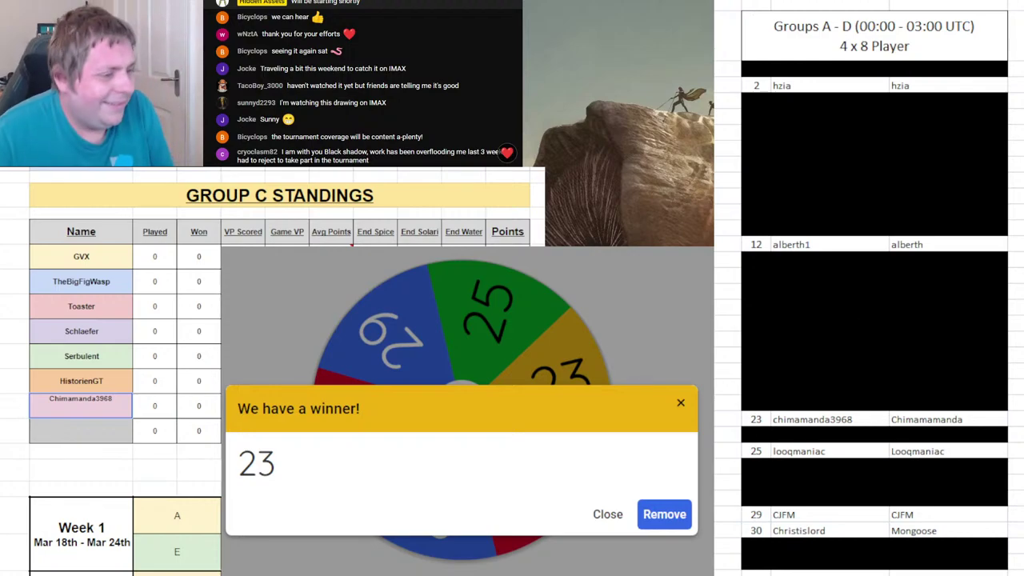
{"action": "left_click_drag", "start_coordinate": [764, 424], "coordinate": [927, 425]}
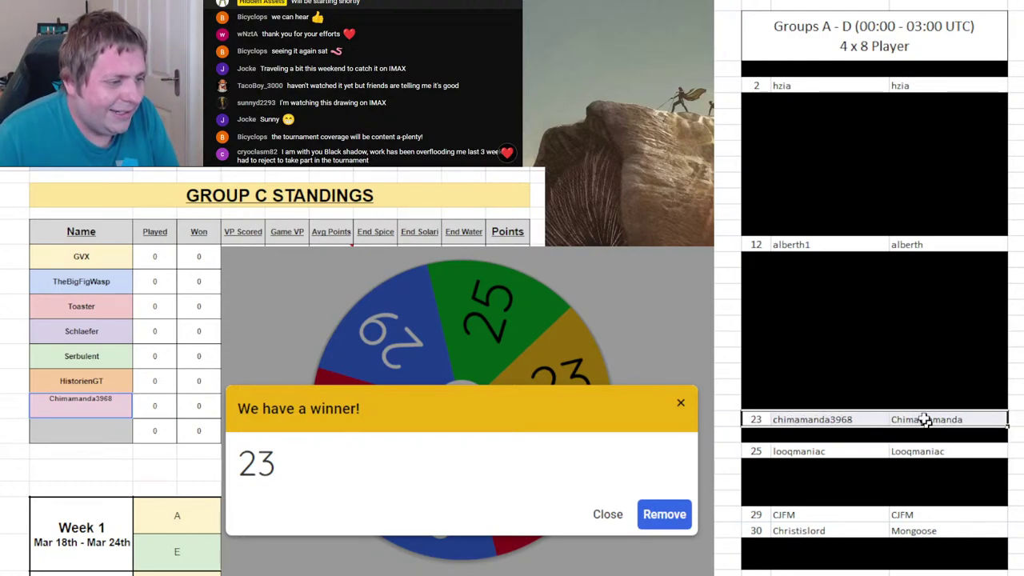
{"action": "key", "text": "ctrl+y"}
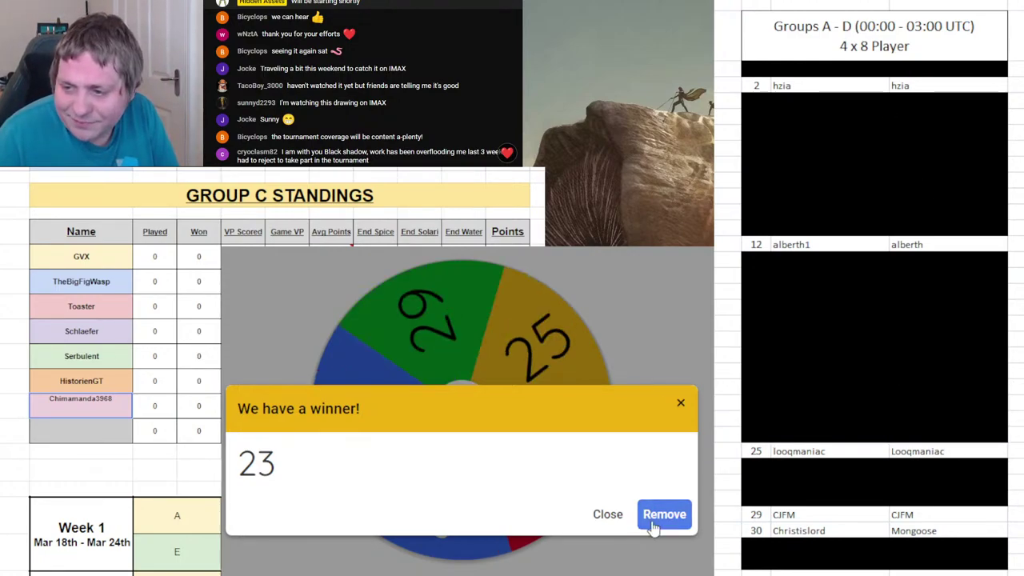
{"action": "left_click", "coordinate": [665, 514]}
{"action": "left_click", "coordinate": [530, 397]}
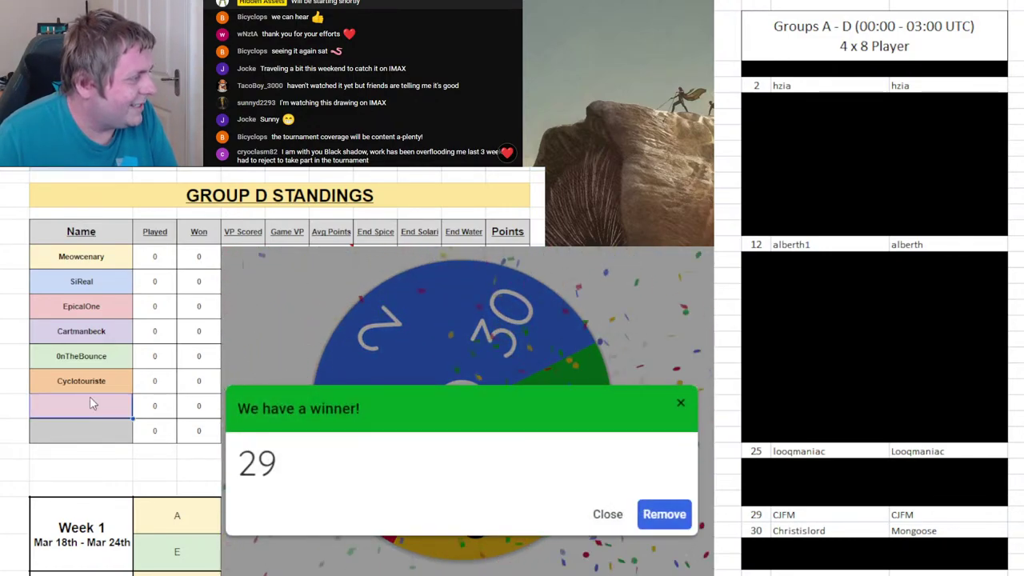
- Enter draw 29's player in Group D's seventh slot, black out roster row 29, and remove 29
{"action": "left_click", "coordinate": [91, 399]}
{"action": "type", "text": "CJFM"}
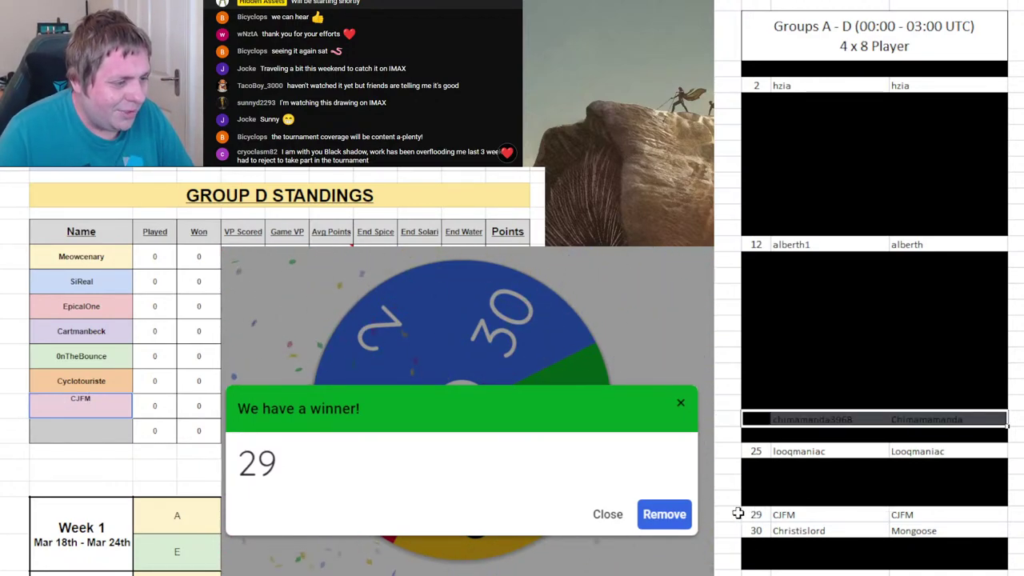
{"action": "left_click_drag", "start_coordinate": [756, 514], "coordinate": [938, 510]}
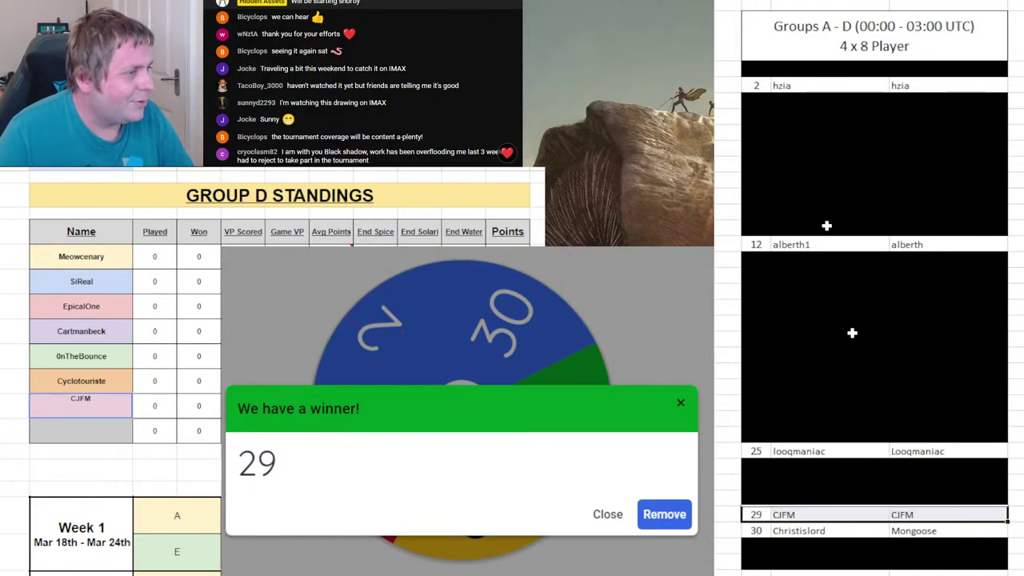
{"action": "key", "text": "F4"}
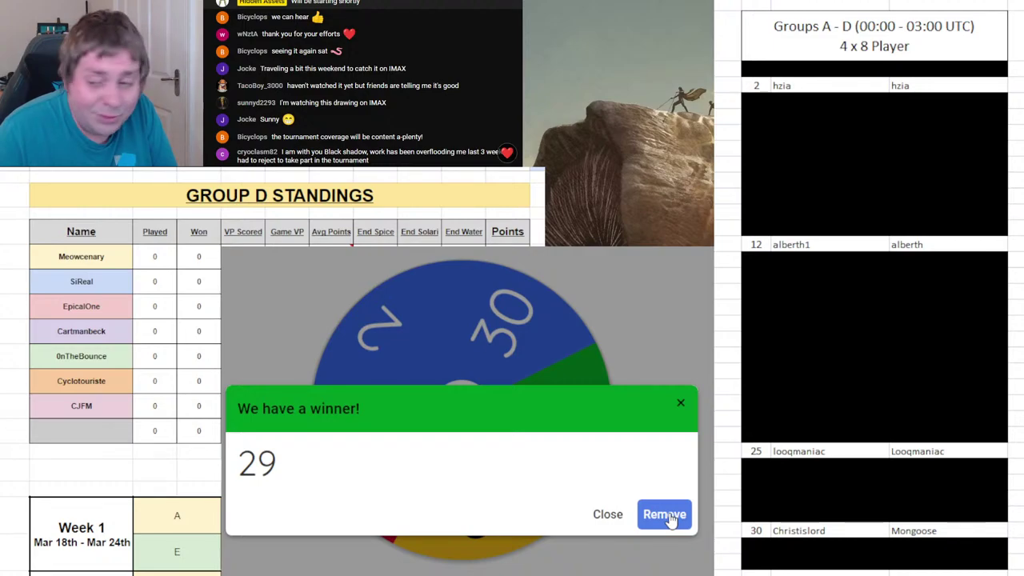
{"action": "left_click", "coordinate": [665, 514]}
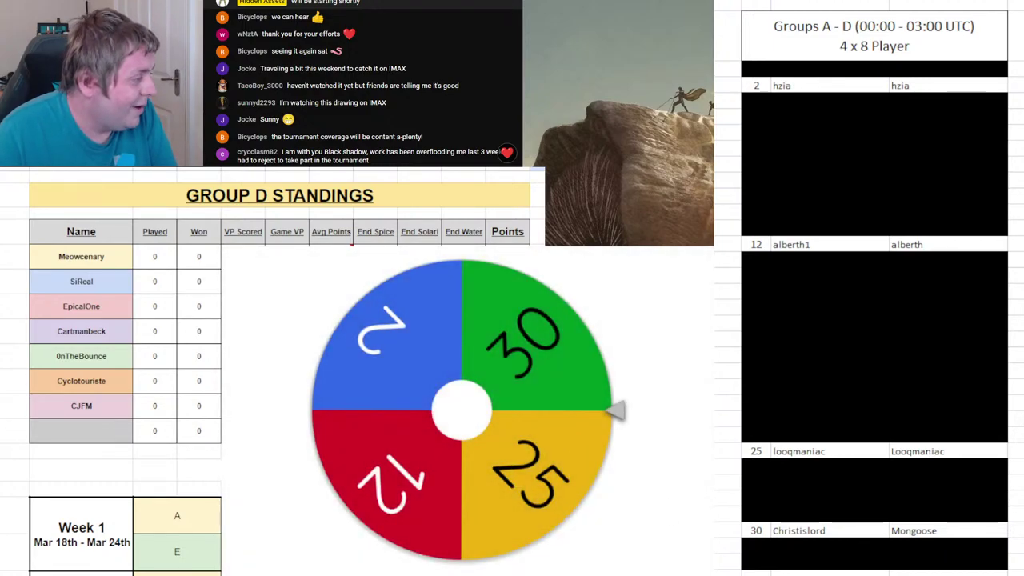
- Spin, enter draw 12's player in Group A's last slot, remove 12, and spin again
{"action": "left_click", "coordinate": [569, 464]}
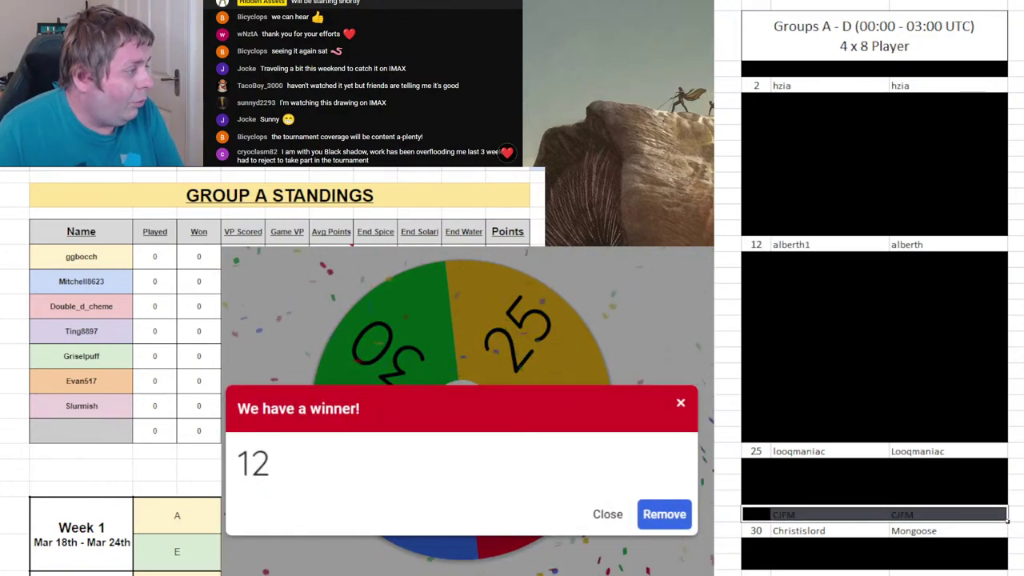
{"action": "left_click", "coordinate": [115, 428]}
{"action": "type", "text": "Alberth1"}
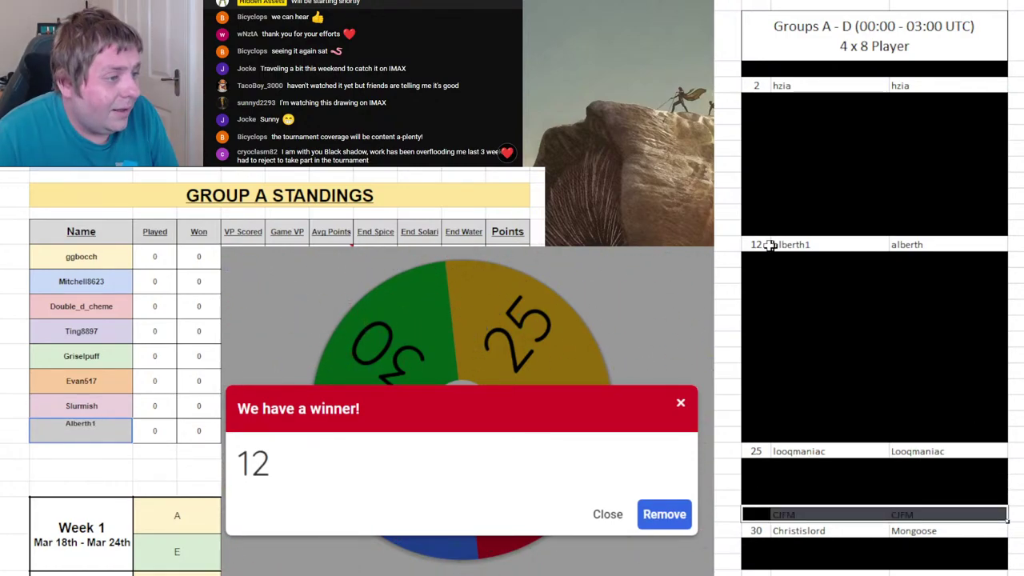
{"action": "left_click", "coordinate": [664, 514]}
{"action": "left_click", "coordinate": [517, 405]}
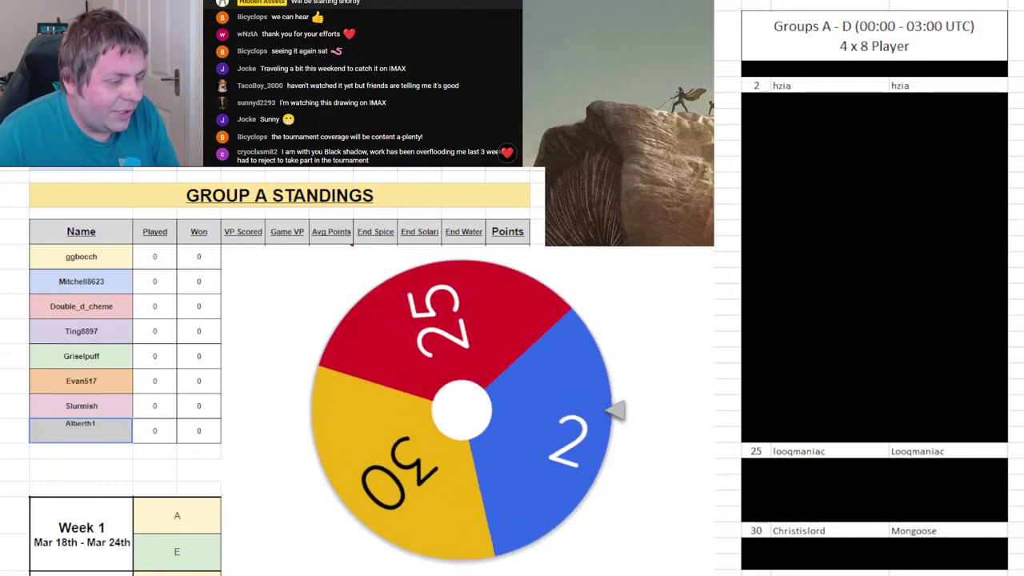
- Enter draw 2's player eighth in Group B, select roster row 2, remove 2, and spin
{"action": "key", "text": "ctrl+Page_Down"}
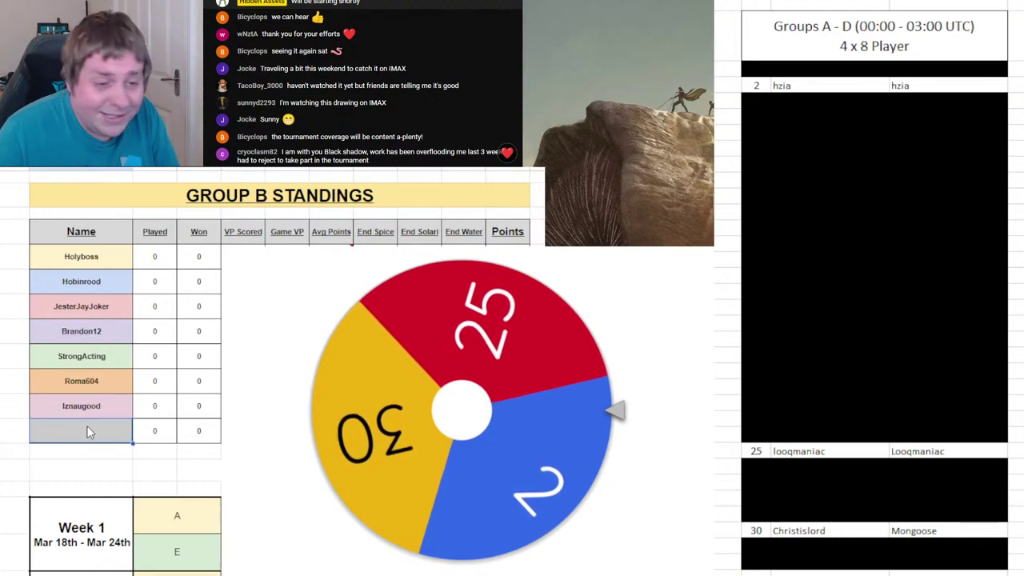
{"action": "type", "text": "Hzia"}
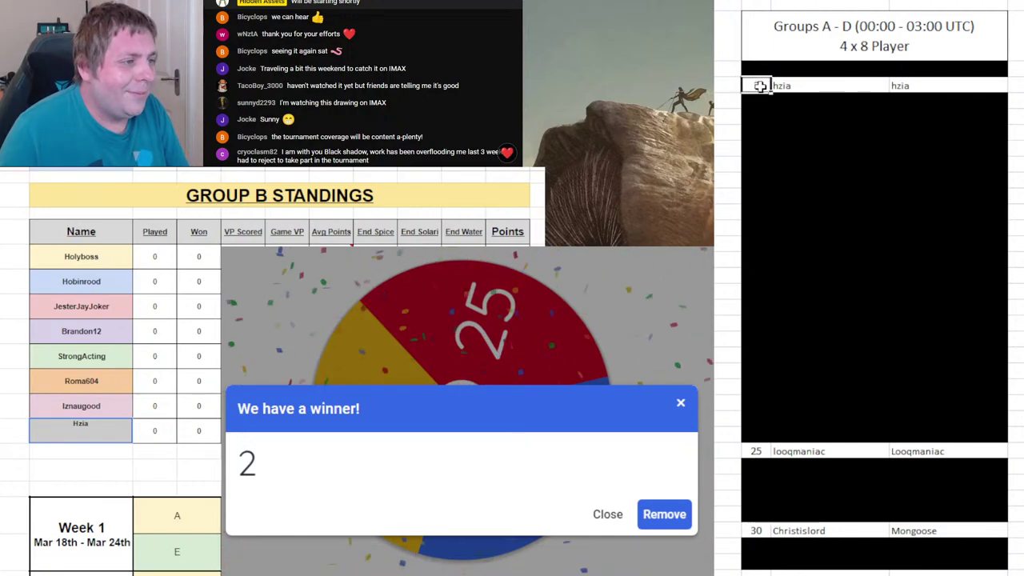
{"action": "left_click_drag", "start_coordinate": [761, 86], "coordinate": [1006, 86]}
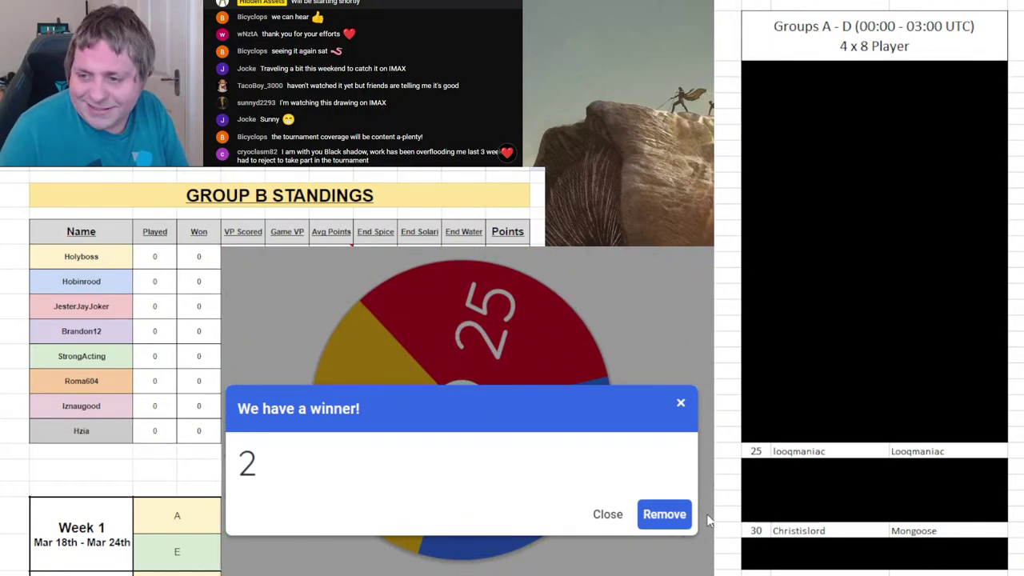
{"action": "left_click", "coordinate": [668, 514]}
{"action": "left_click", "coordinate": [547, 426]}
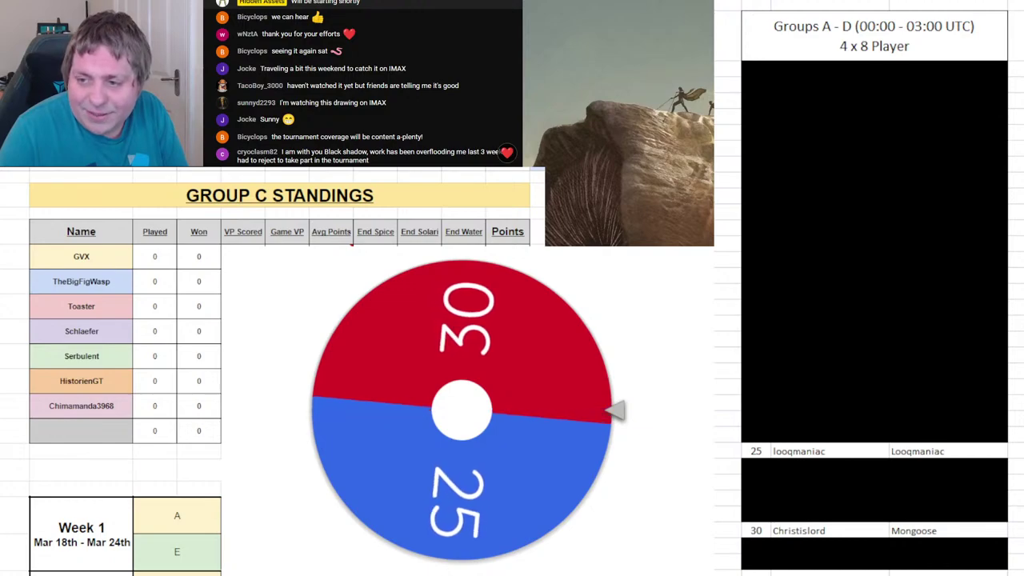
- Enter draw 30's player in Group C's last slot and remove 30 from the wheel
{"action": "left_click", "coordinate": [60, 432]}
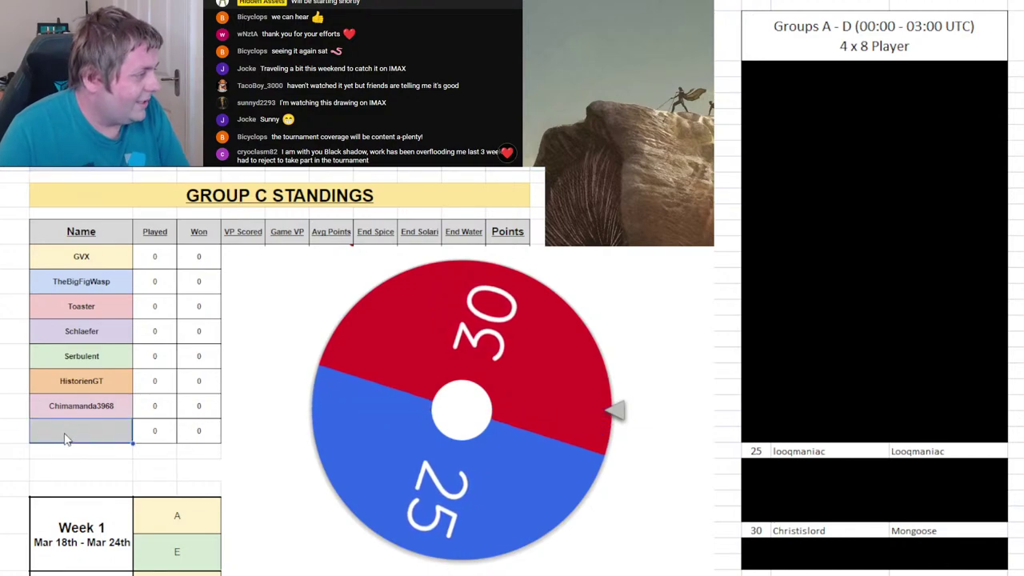
{"action": "type", "text": "Christislord"}
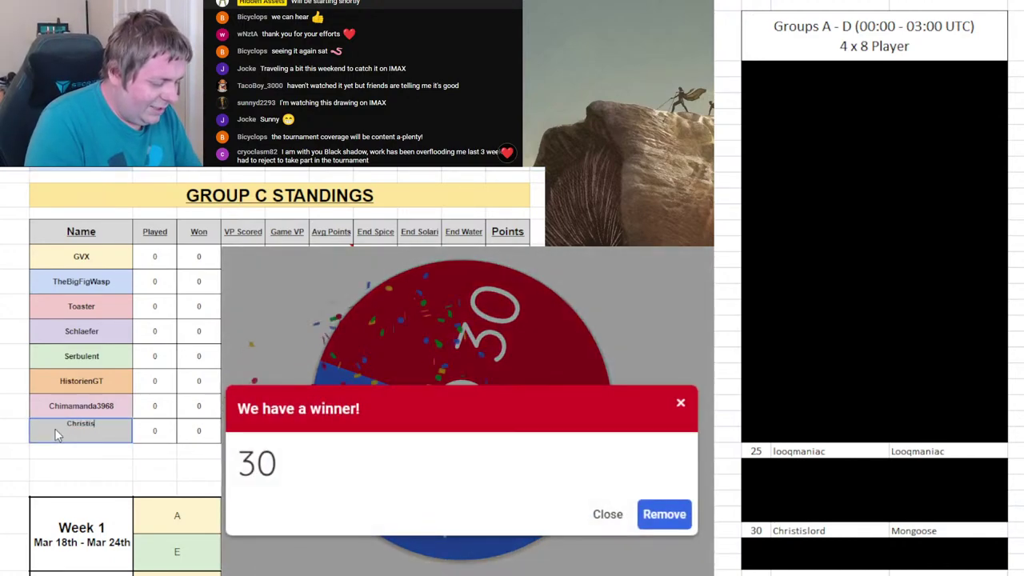
{"action": "left_click", "coordinate": [671, 514]}
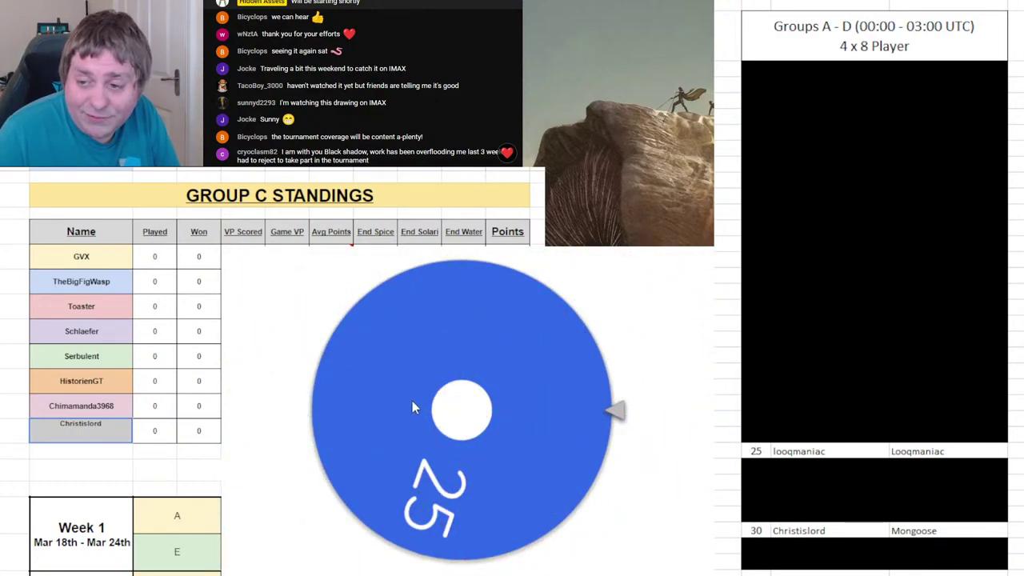
{"action": "key", "text": "Return"}
- Enter draw 25's player last in Group D and black out roster rows 25 through 32
{"action": "key", "text": "ctrl+shift+Page_Down"}
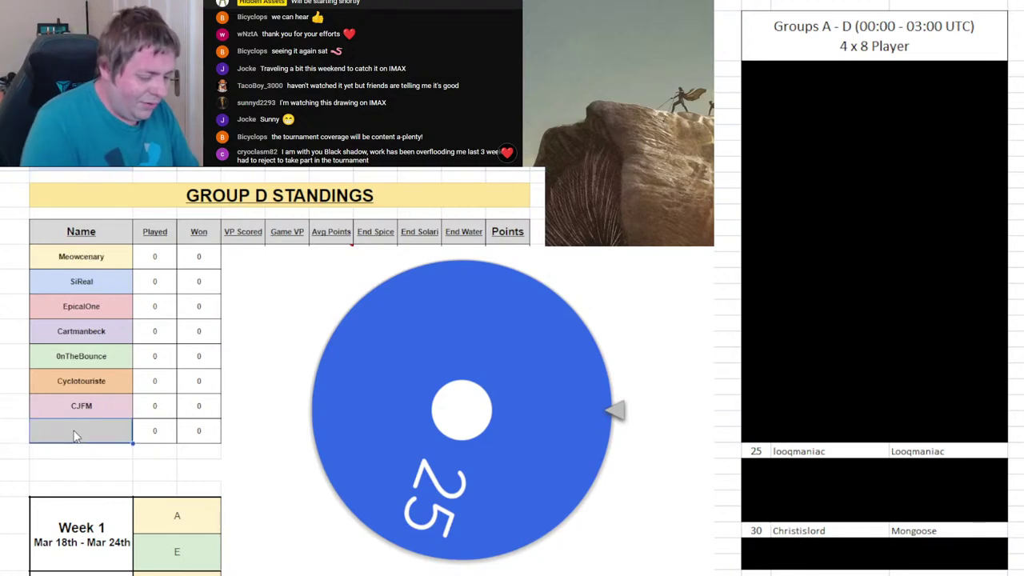
{"action": "type", "text": "Looqmani"}
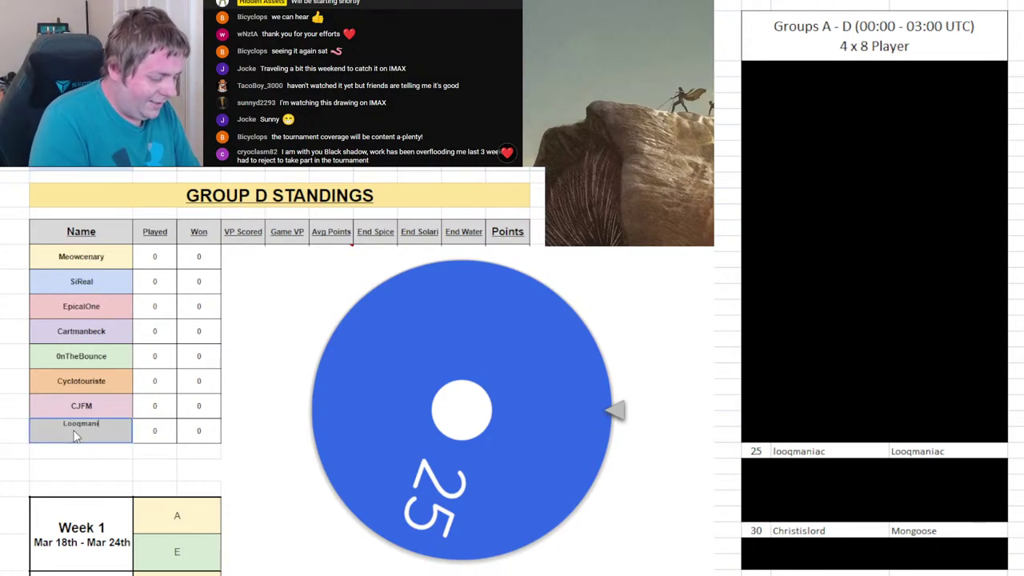
{"action": "type", "text": "ac"}
{"action": "key", "text": "Return"}
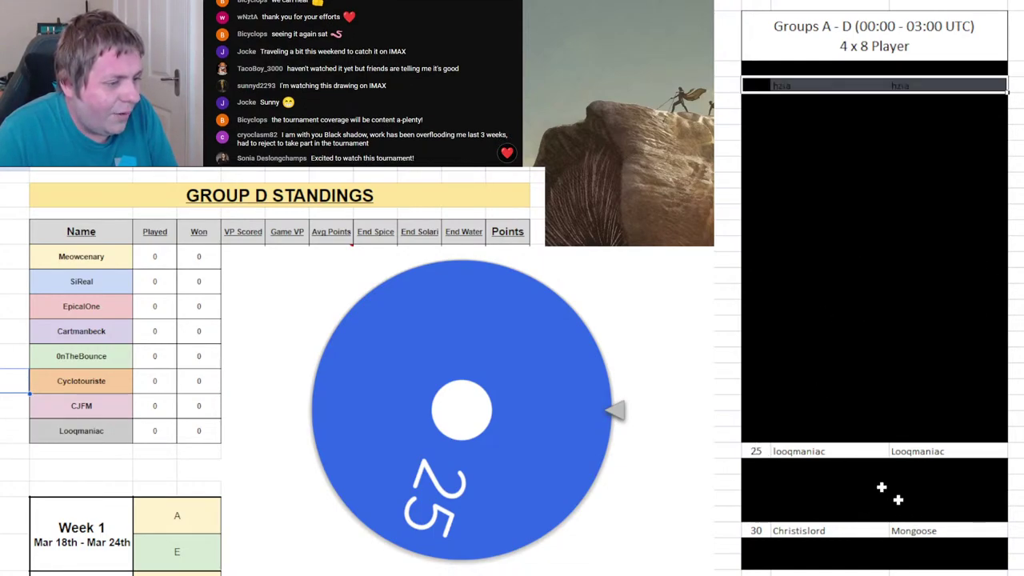
{"action": "left_click_drag", "start_coordinate": [756, 448], "coordinate": [982, 563]}
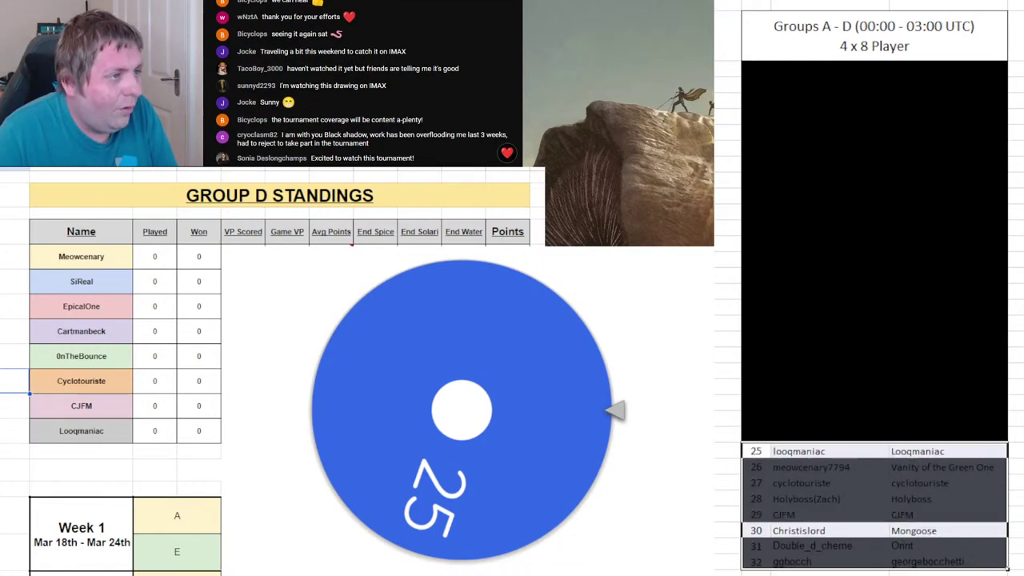
{"action": "left_click", "coordinate": [723, 342]}
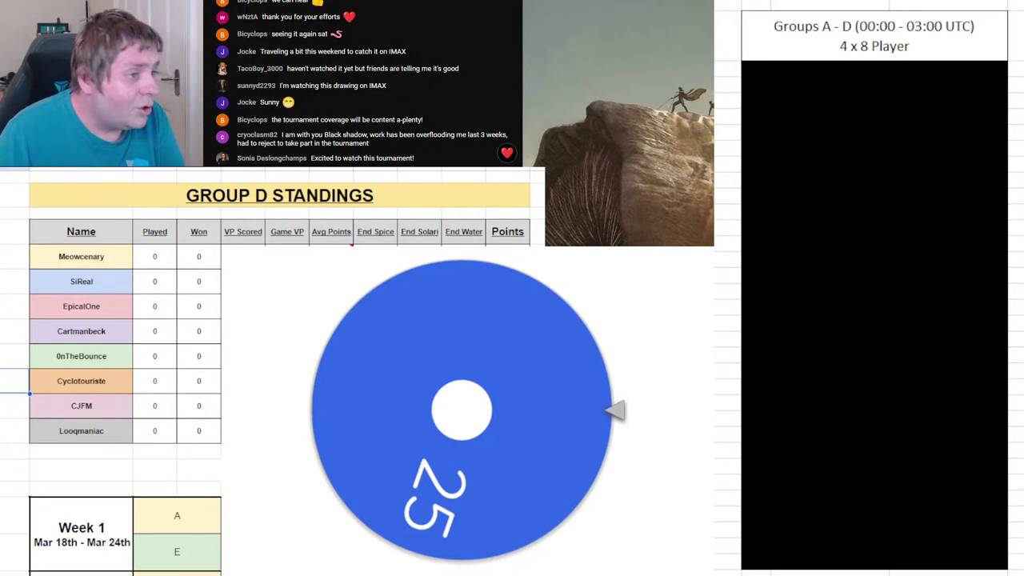
- Scroll the roster right to the Groups E–F list and show the empty Group E standings
{"action": "scroll", "coordinate": [869, 289], "scroll_direction": "right", "scroll_amount": 3}
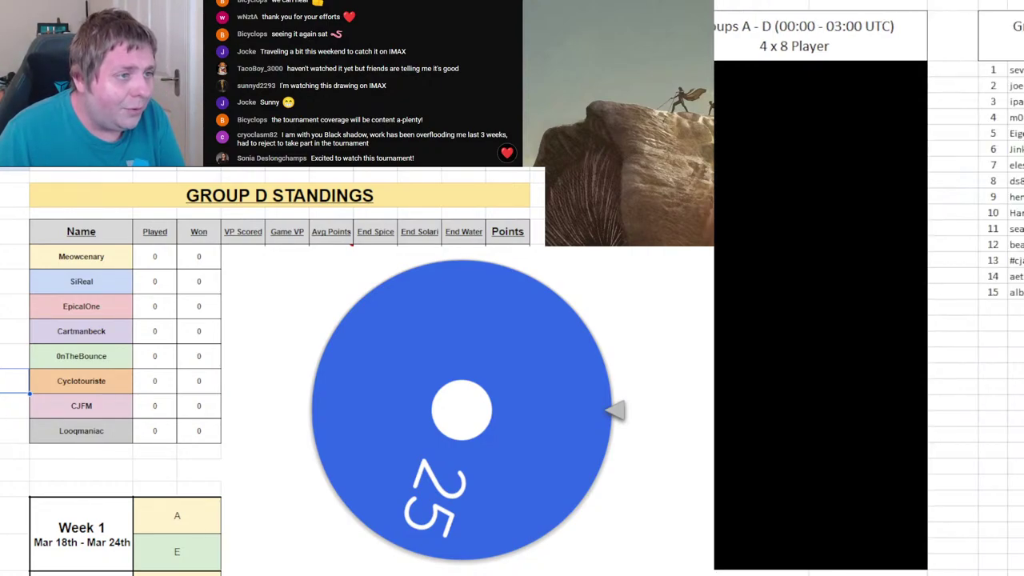
{"action": "scroll", "coordinate": [869, 288], "scroll_direction": "right", "scroll_amount": 2}
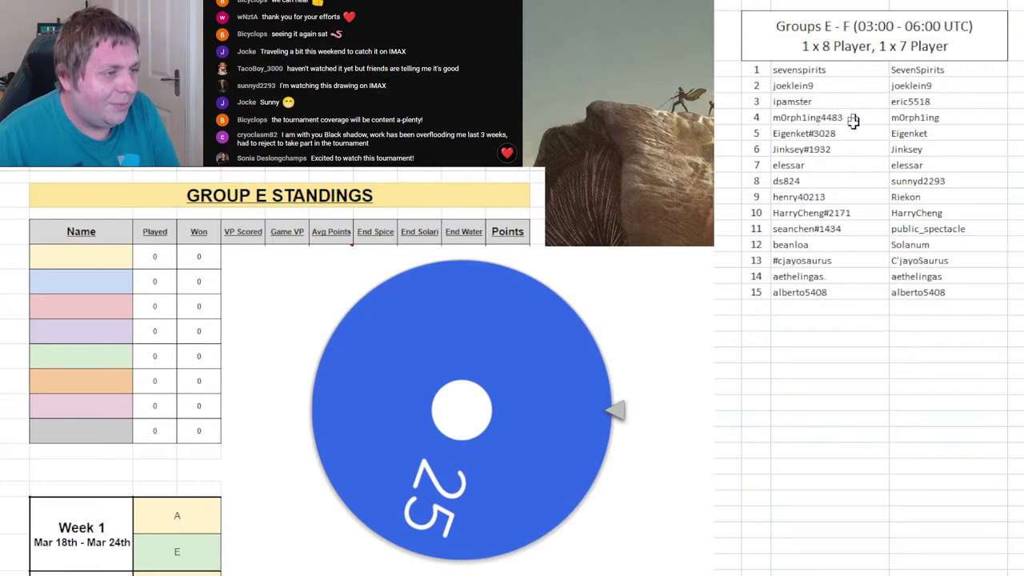
{"action": "left_click", "coordinate": [901, 375]}
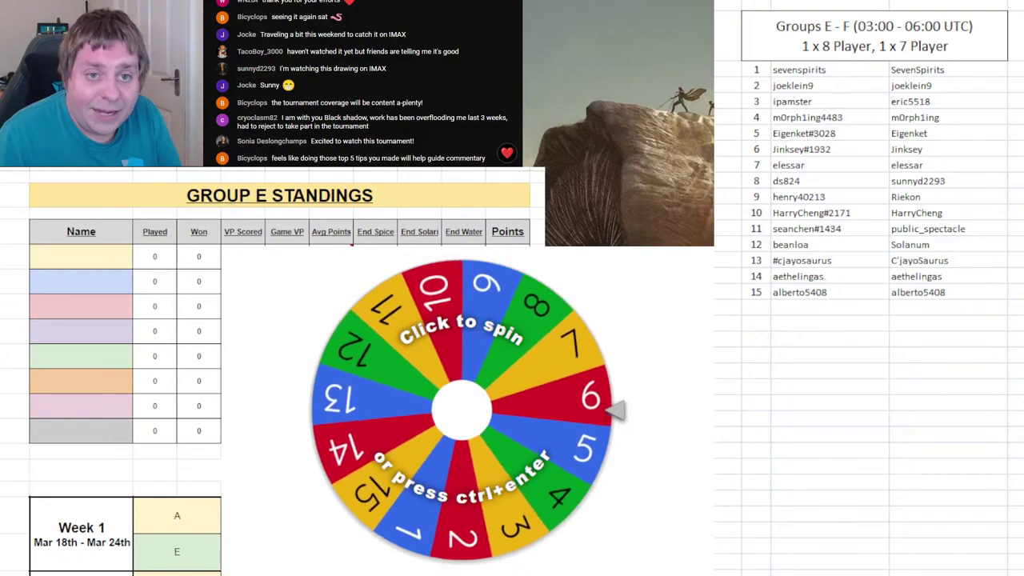
- Spin the 1–15 wheel, enter draw 9's player first in Group E, remove 9, black out row 9
{"action": "left_click", "coordinate": [509, 418]}
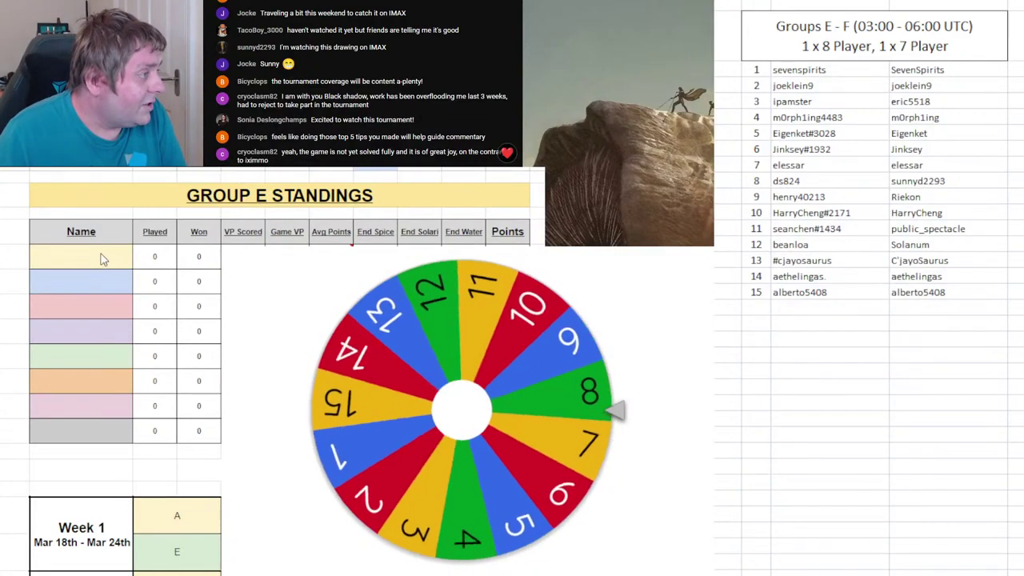
{"action": "left_click", "coordinate": [103, 258]}
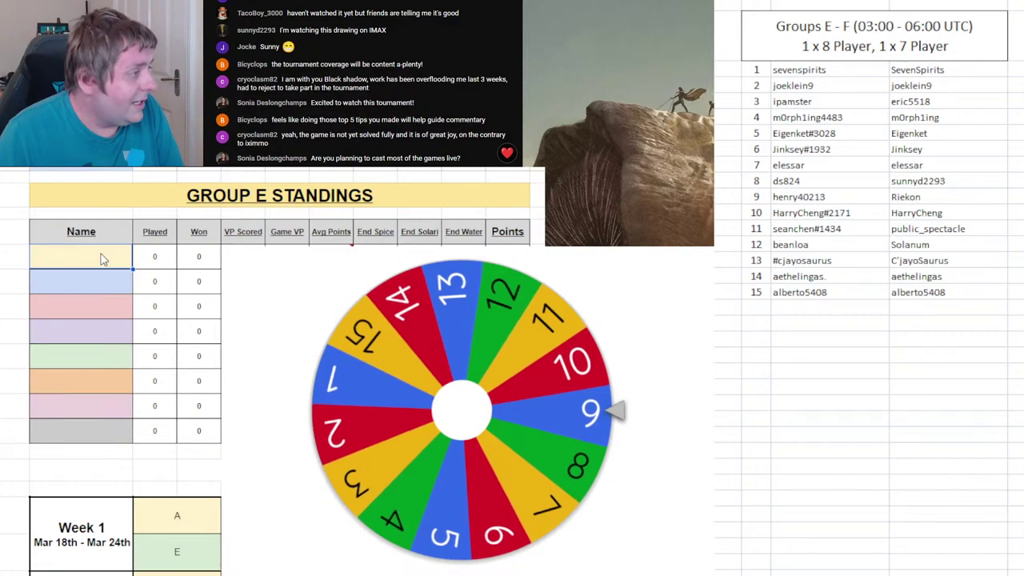
{"action": "type", "text": "Hne"}
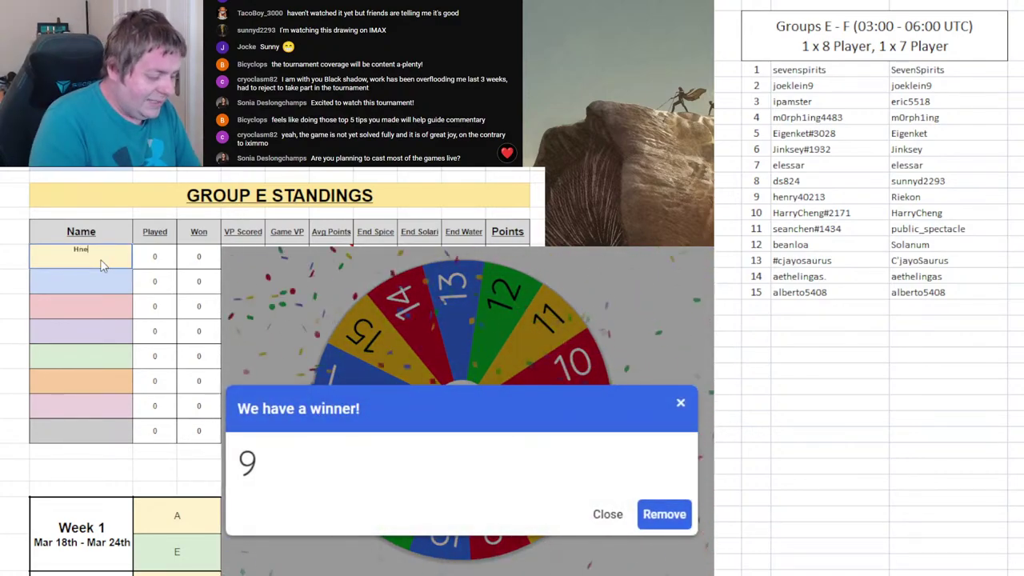
{"action": "type", "text": "ry40213"}
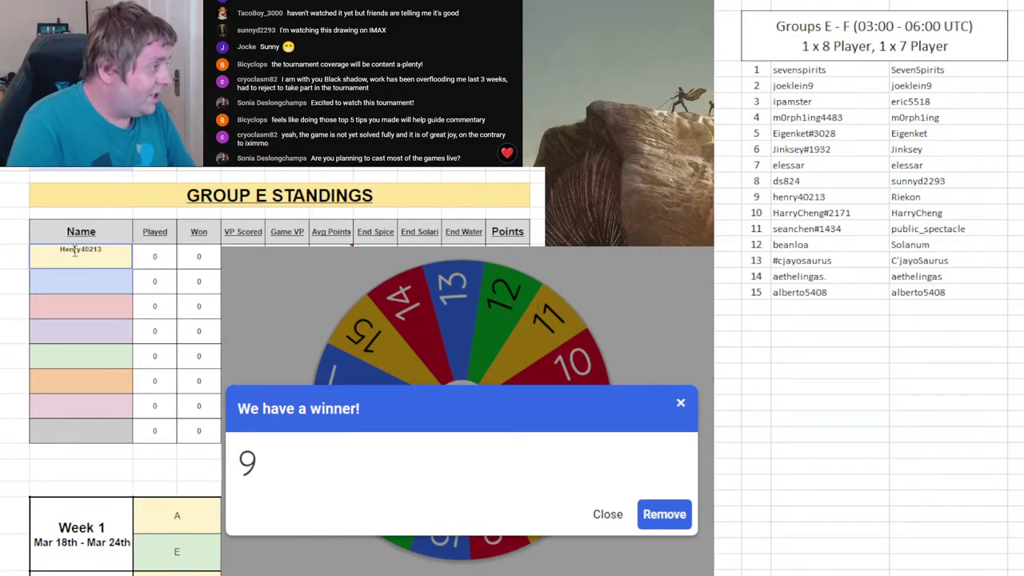
{"action": "left_click", "coordinate": [664, 514]}
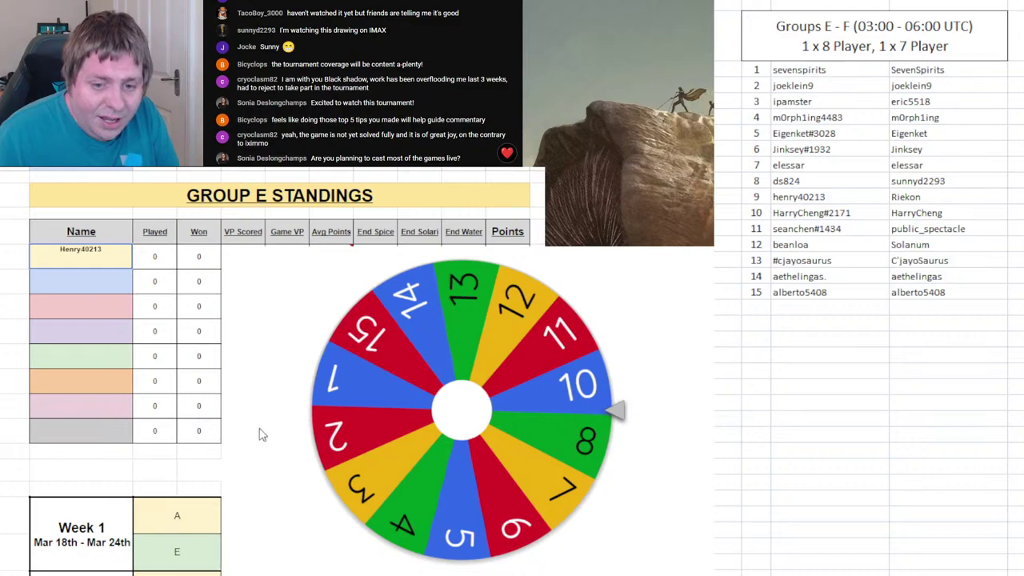
{"action": "left_click", "coordinate": [894, 373]}
{"action": "left_click_drag", "start_coordinate": [763, 196], "coordinate": [898, 197]}
{"action": "key", "text": "F4"}
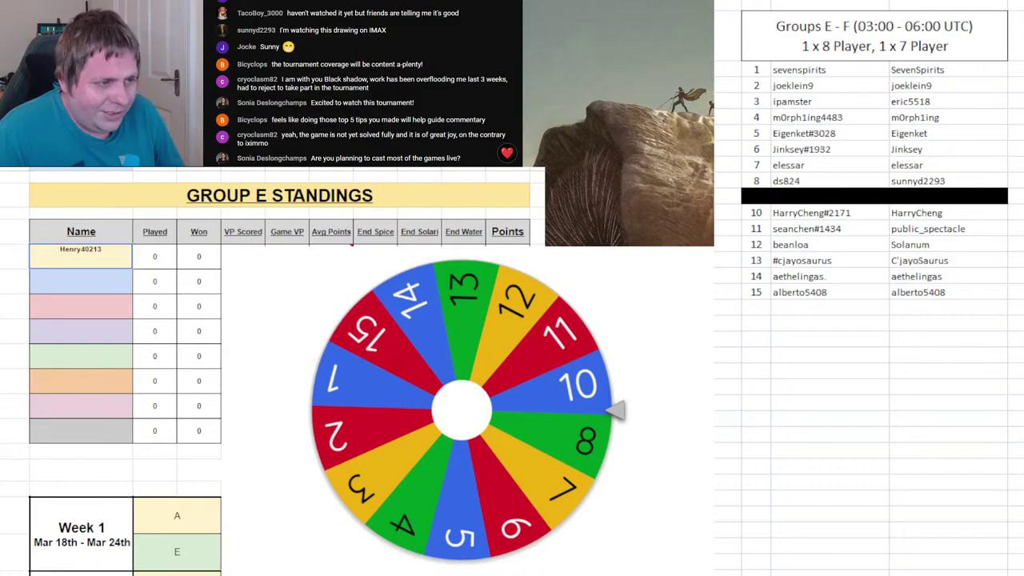
- Spin, enter draw 8's player first in Group F, black out roster row 8, and remove 8
{"action": "left_click", "coordinate": [505, 451]}
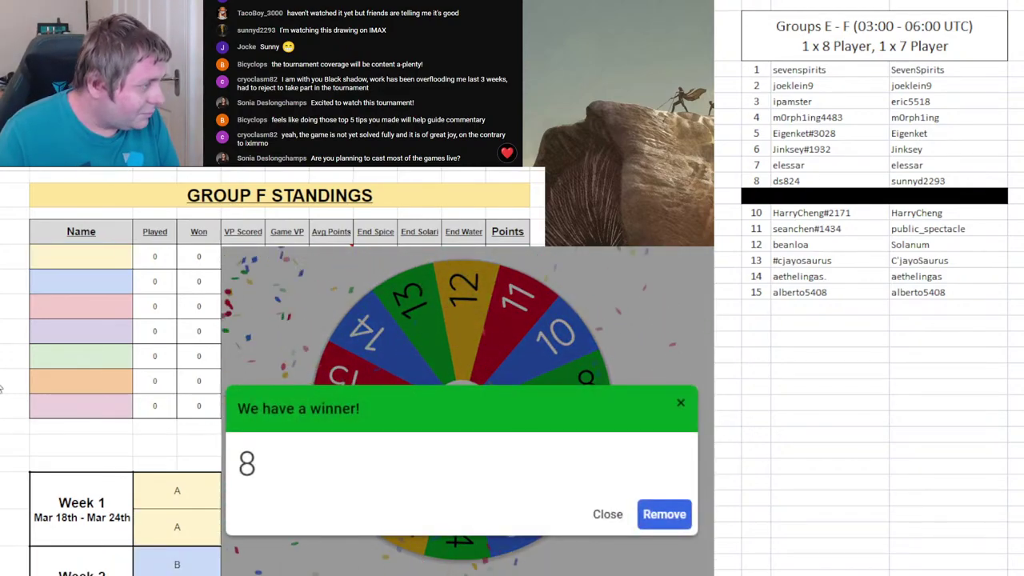
{"action": "left_click", "coordinate": [68, 254]}
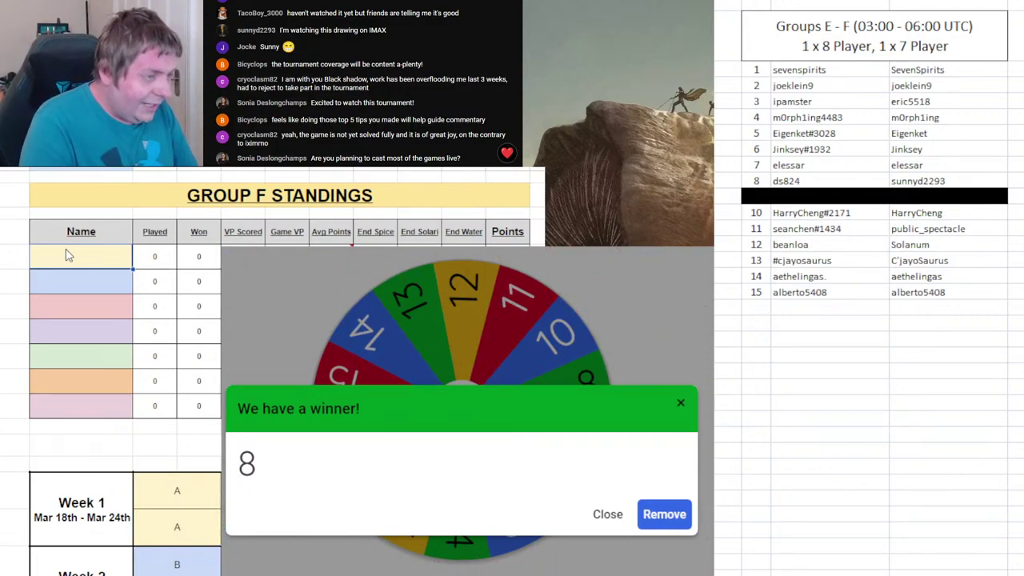
{"action": "type", "text": "SunnyD"}
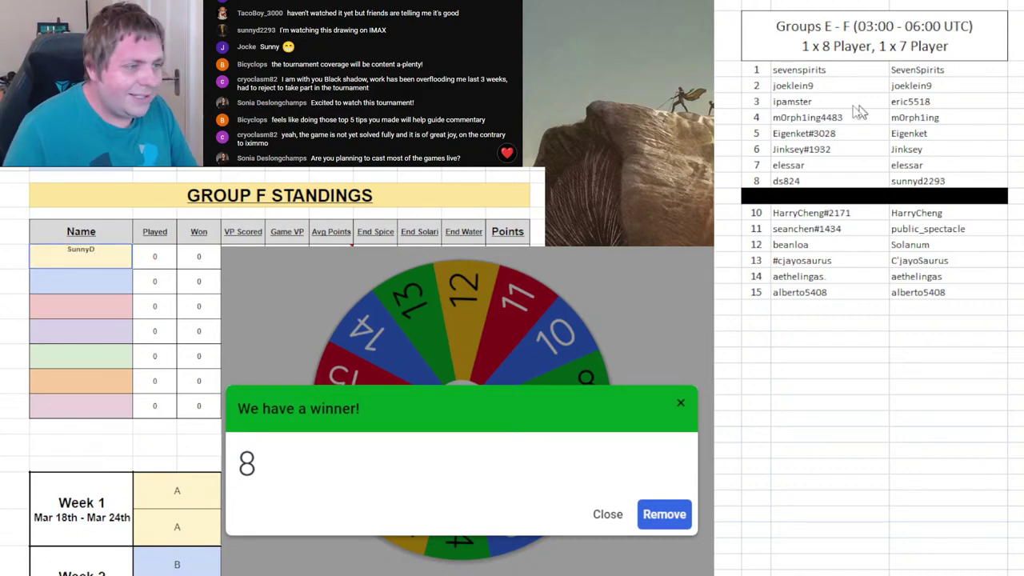
{"action": "left_click_drag", "start_coordinate": [763, 181], "coordinate": [895, 181]}
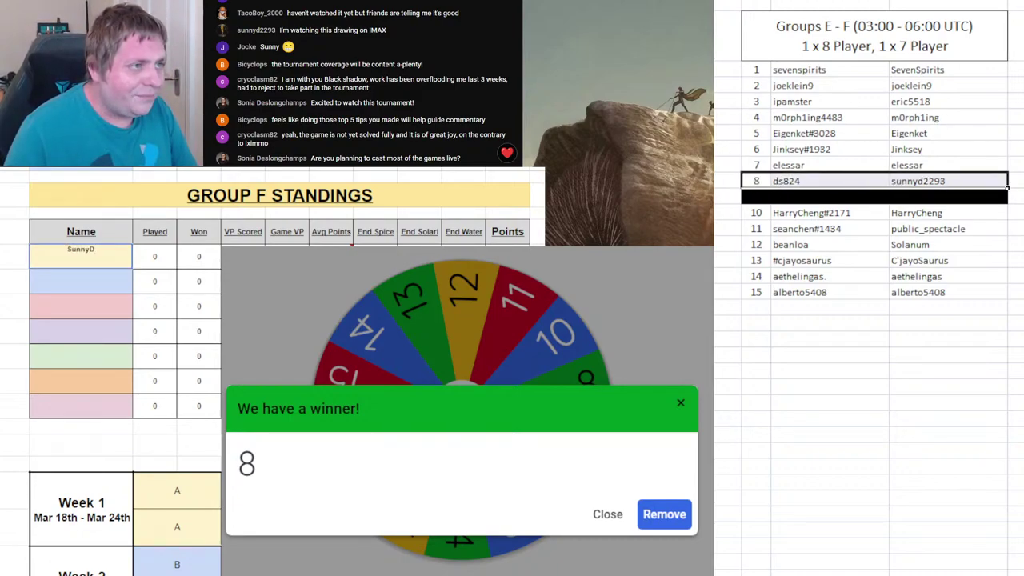
{"action": "key", "text": "F4"}
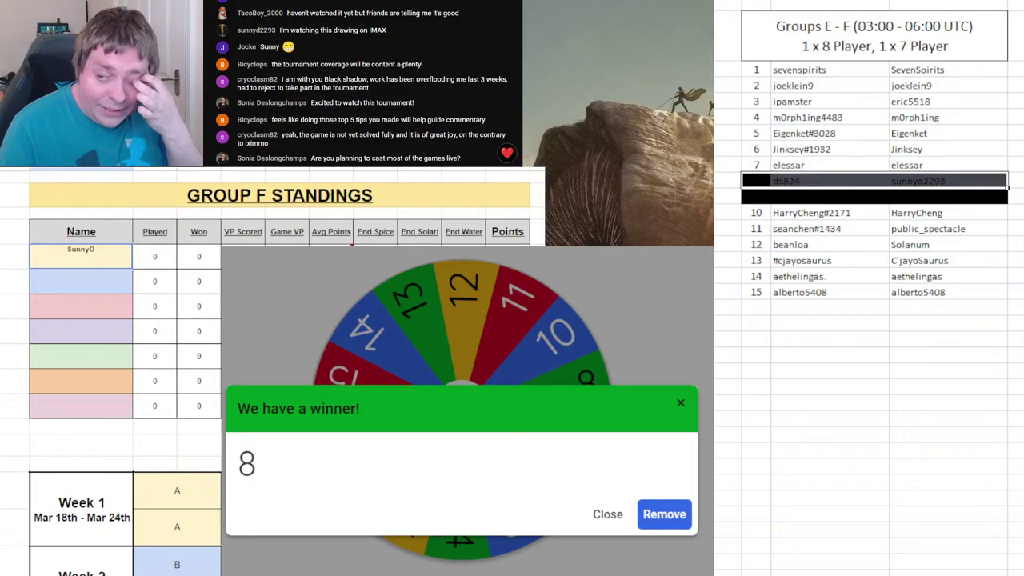
{"action": "left_click", "coordinate": [664, 515]}
- Spin again and begin entering draw 4's player in Group E's second Name cell
{"action": "left_click", "coordinate": [542, 420]}
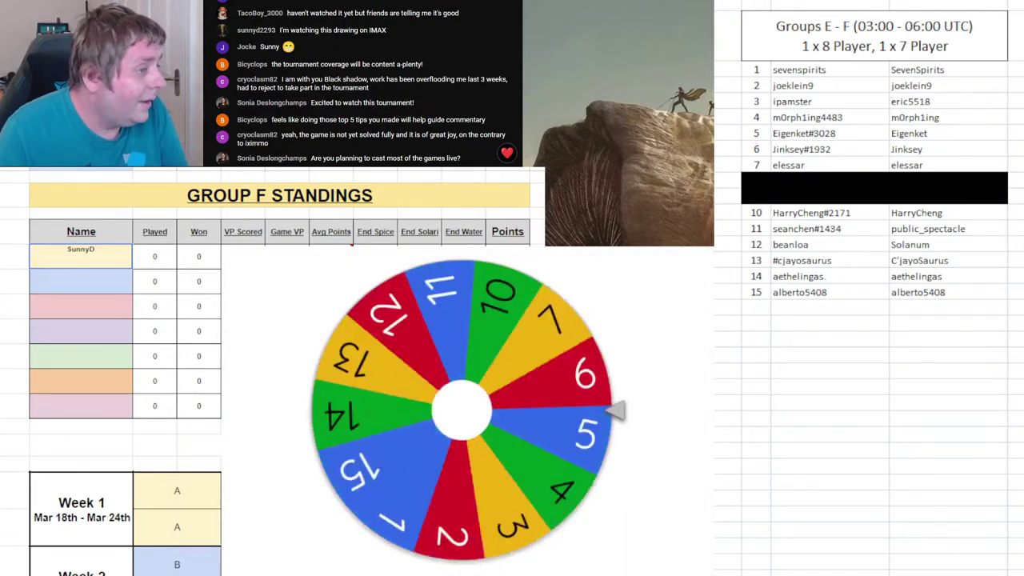
{"action": "key", "text": "ctrl+Page_Up"}
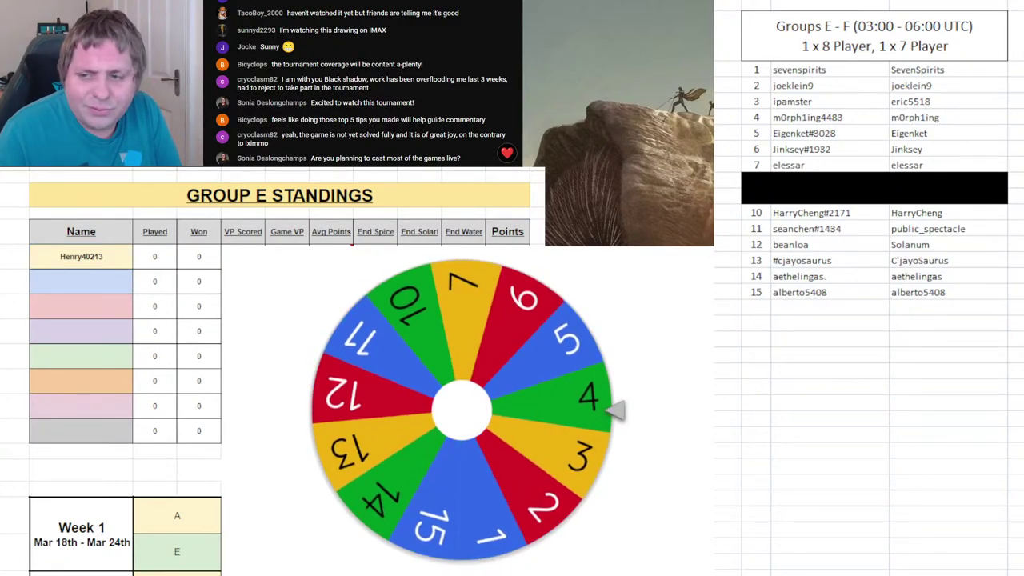
{"action": "left_click", "coordinate": [97, 285]}
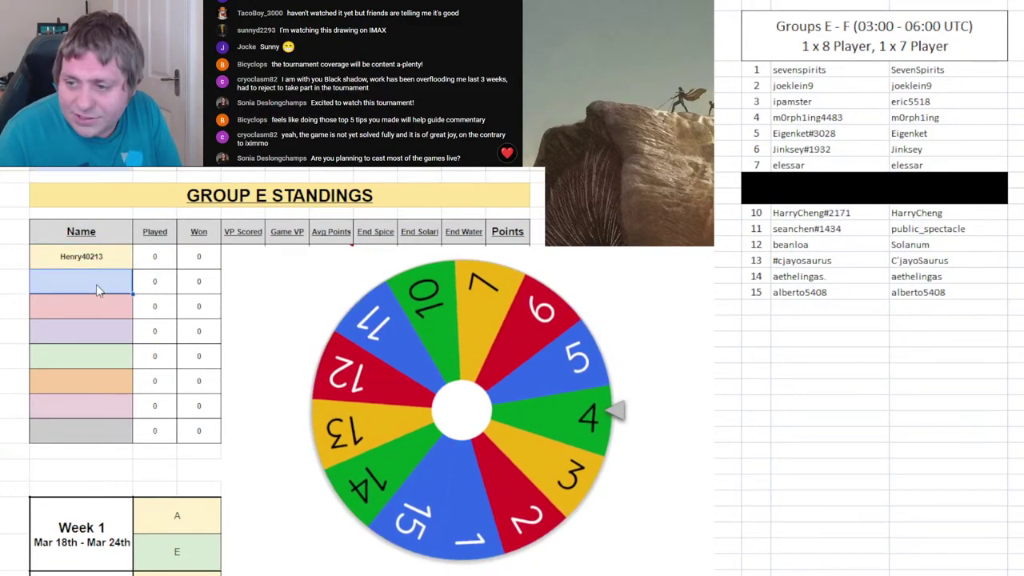
{"action": "type", "text": "M0rph1ing"}
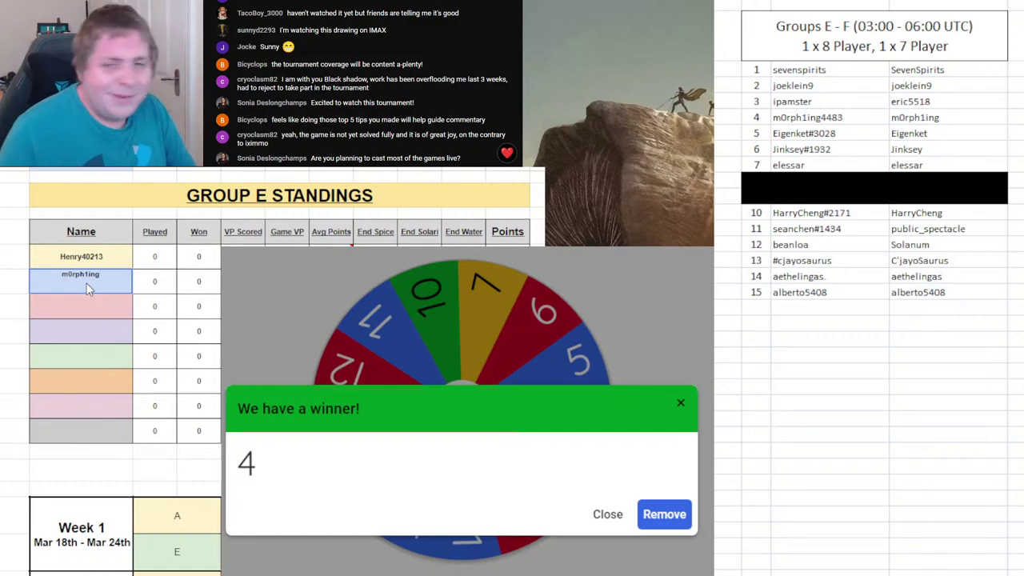
- Commit draw 4's player in Group E, black out roster row 4, remove 4, and spin
{"action": "key", "text": "Return"}
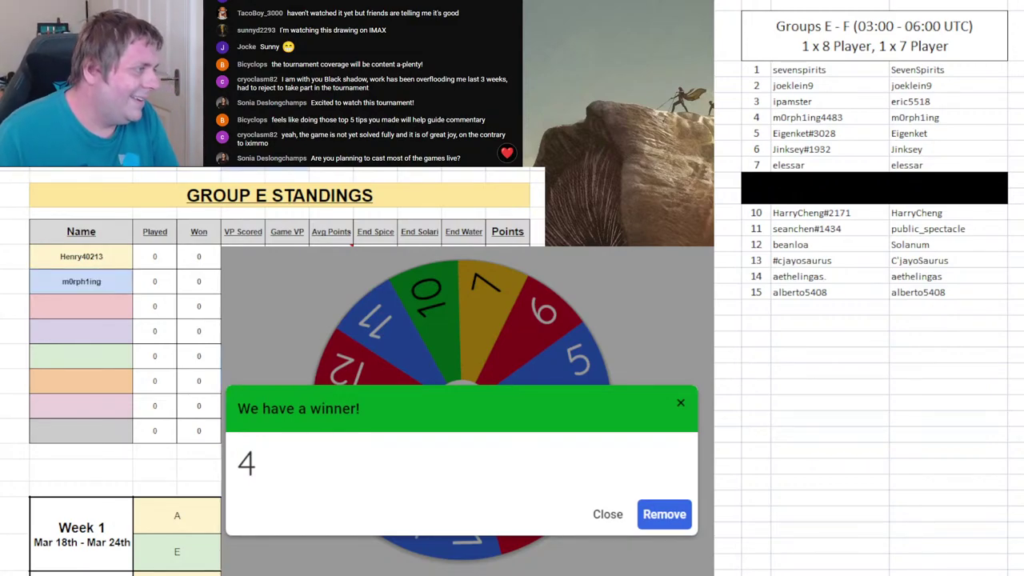
{"action": "left_click", "coordinate": [804, 181]}
{"action": "left_click_drag", "start_coordinate": [764, 118], "coordinate": [902, 118]}
{"action": "key", "text": "F4"}
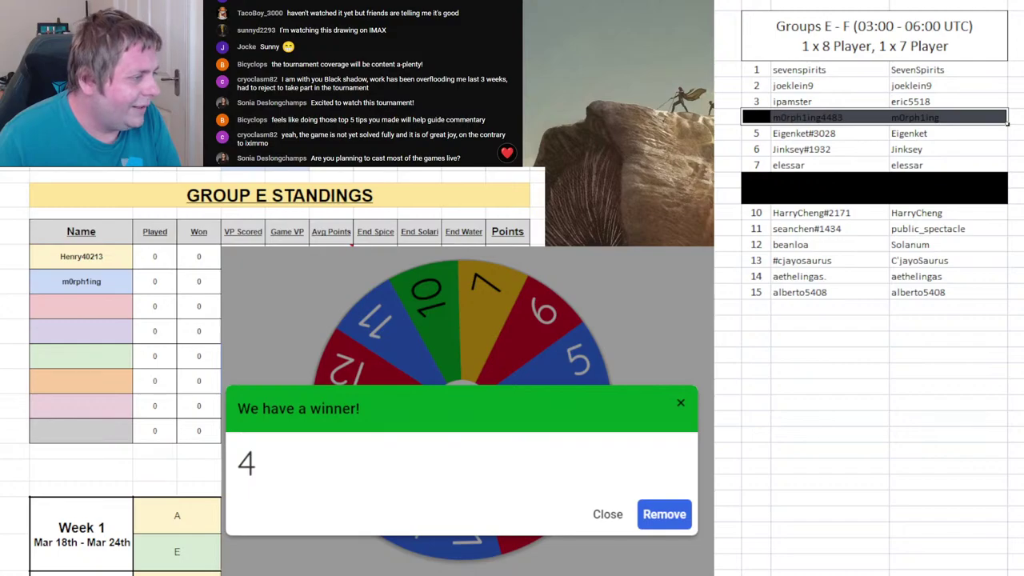
{"action": "left_click", "coordinate": [664, 515]}
{"action": "key", "text": "ctrl+Return"}
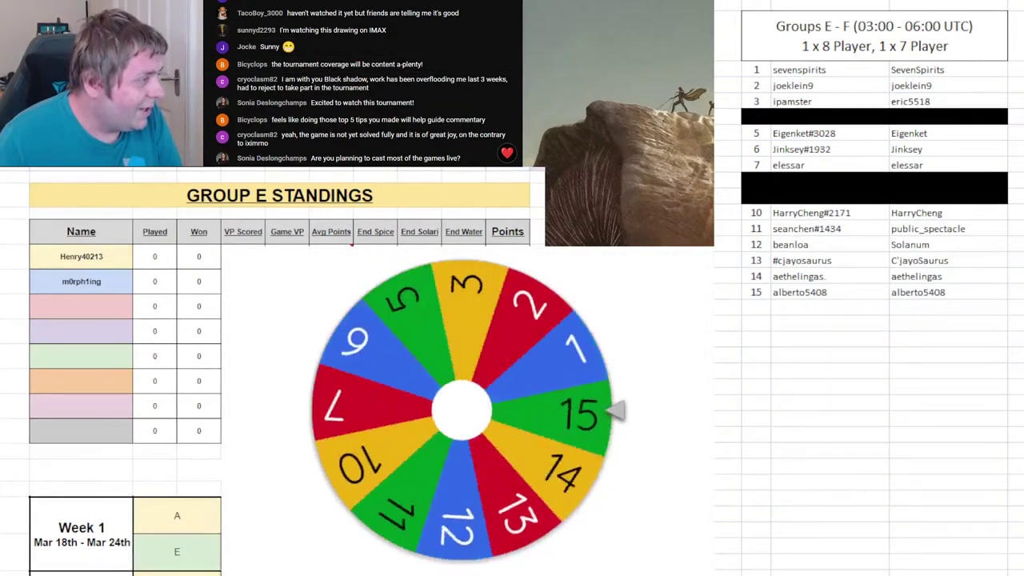
- Enter draw 10's player second in Group F, black out roster row 10, and spin again
{"action": "key", "text": "ctrl+Page_Down"}
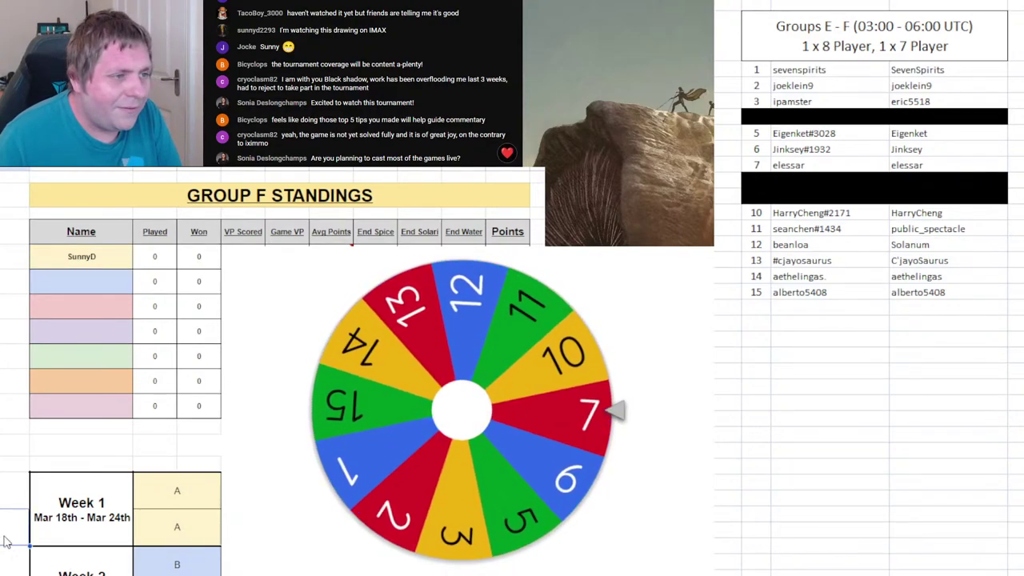
{"action": "left_click", "coordinate": [7, 536]}
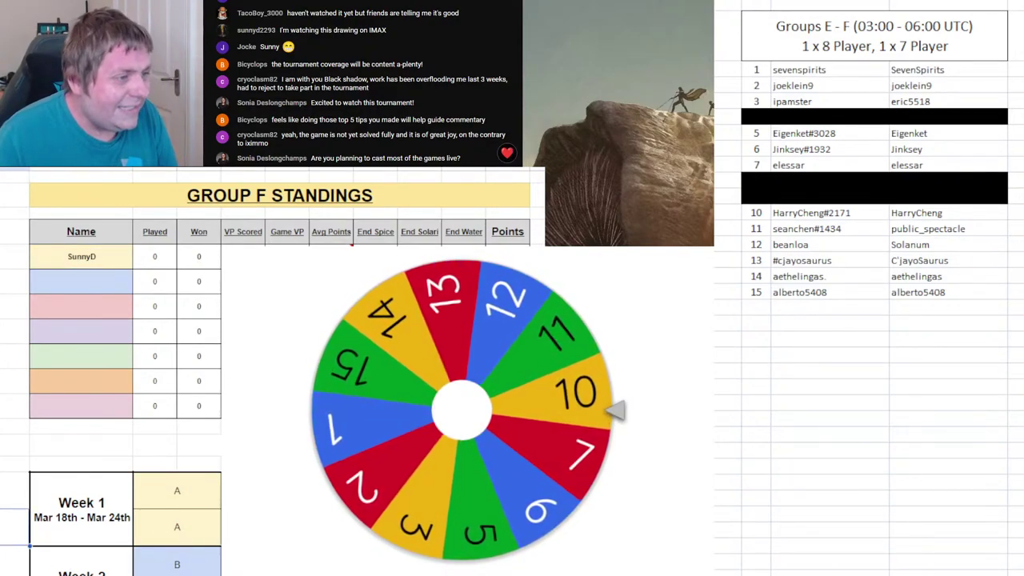
{"action": "left_click", "coordinate": [126, 278]}
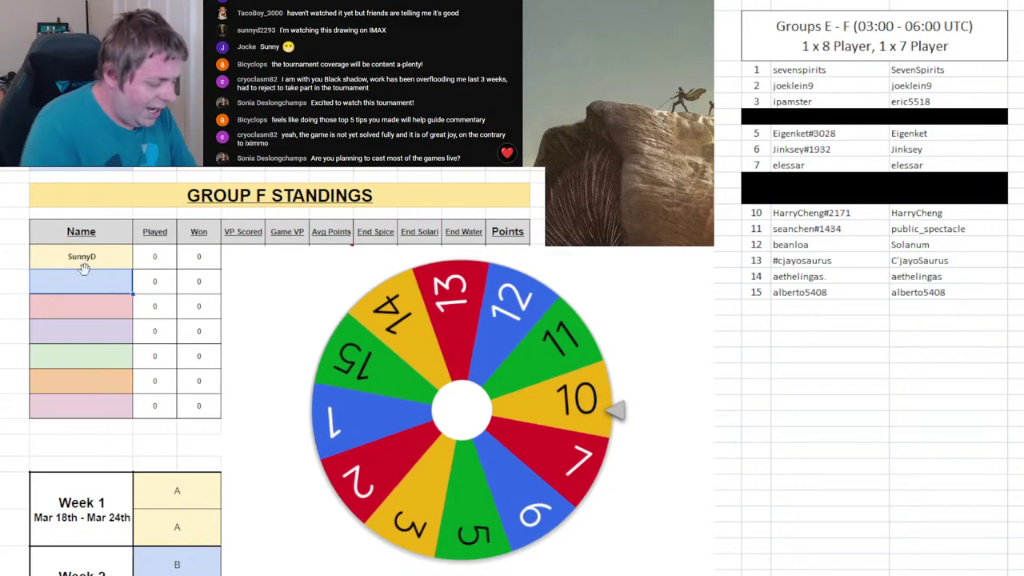
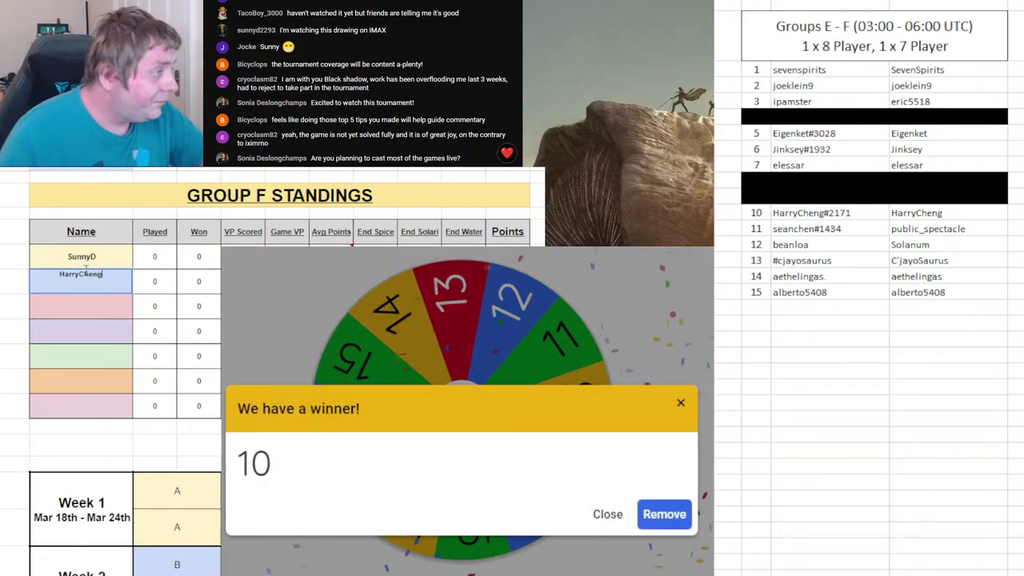
{"action": "left_click", "coordinate": [768, 116]}
{"action": "left_click_drag", "start_coordinate": [757, 212], "coordinate": [910, 214]}
{"action": "key", "text": "F4"}
{"action": "left_click", "coordinate": [607, 514]}
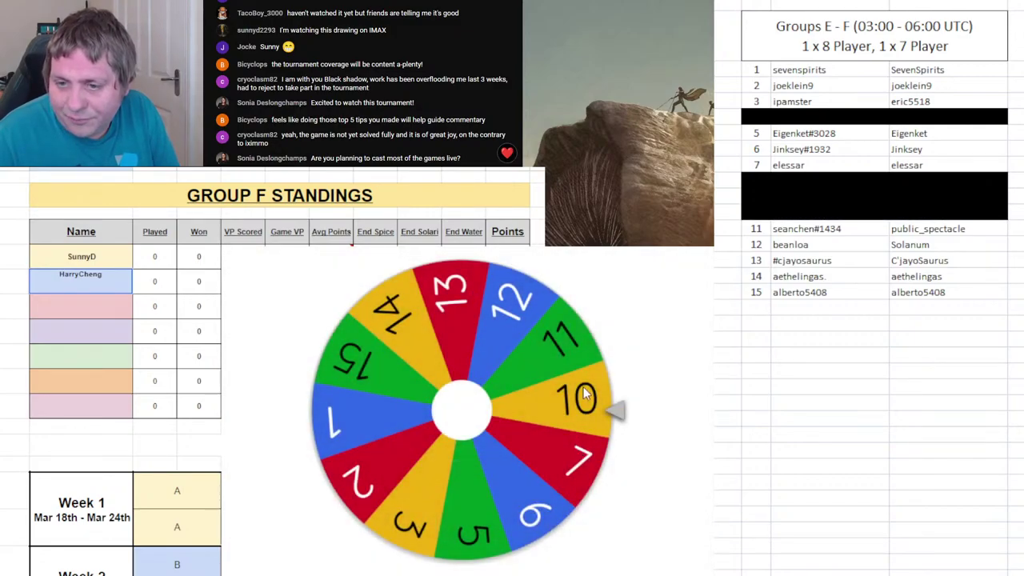
{"action": "left_click", "coordinate": [586, 398]}
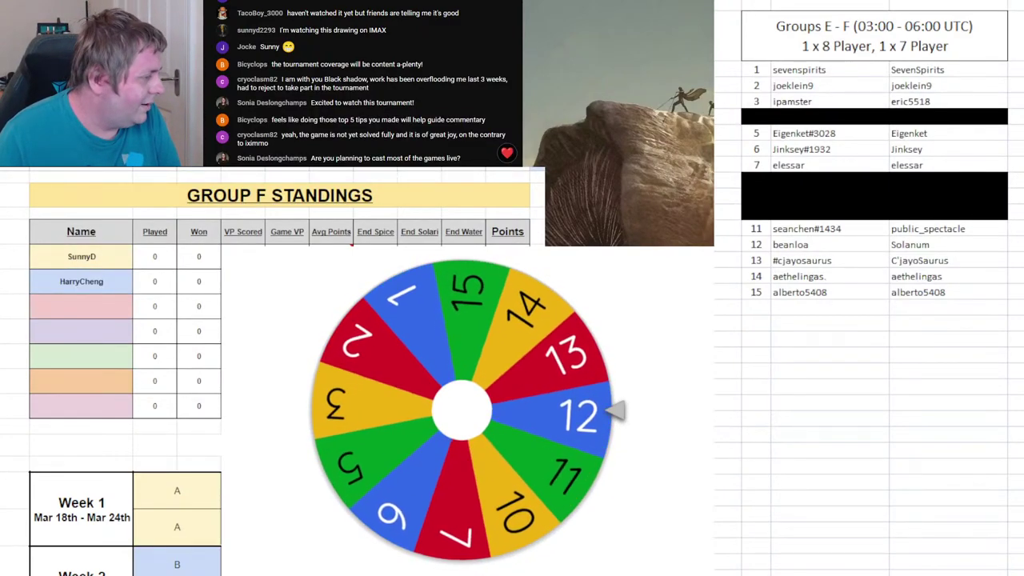
- Enter Beanloa as Group E's third player, black out roster row 12, and remove 12 from the wheel
{"action": "key", "text": "ctrl+Page_Up"}
{"action": "left_click", "coordinate": [67, 313]}
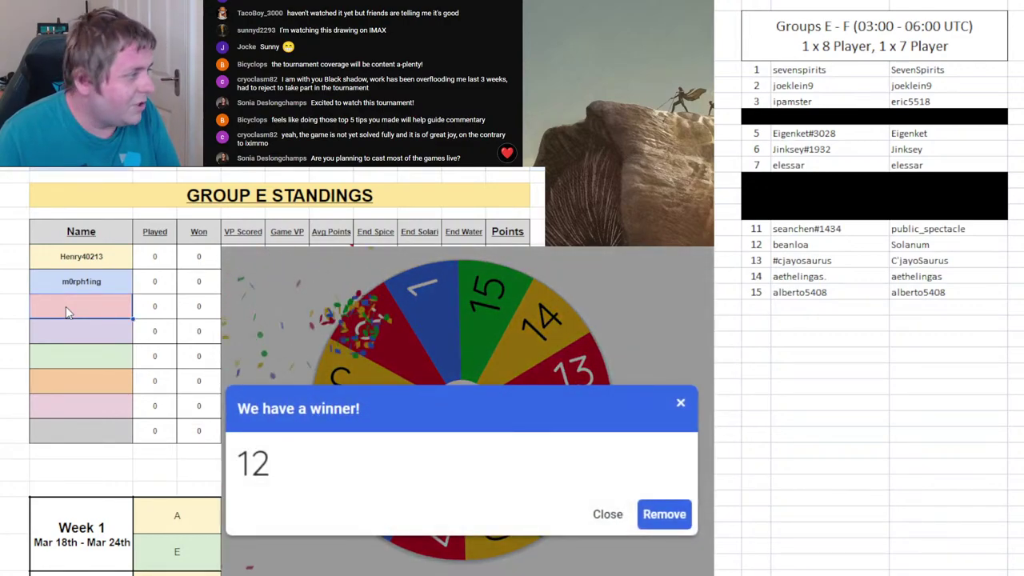
{"action": "left_click_drag", "start_coordinate": [759, 244], "coordinate": [891, 243]}
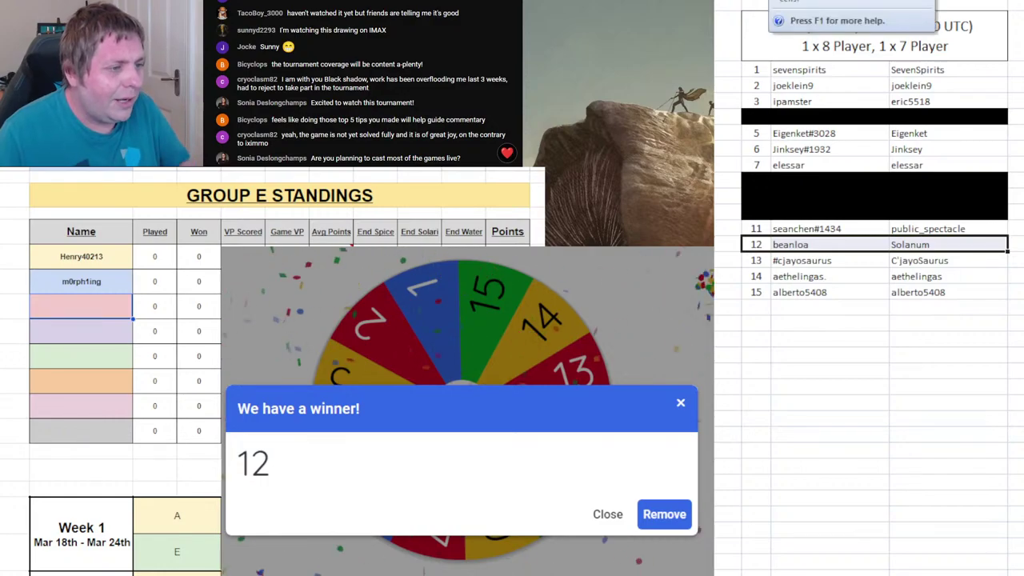
{"action": "key", "text": "F4"}
{"action": "left_click", "coordinate": [64, 299]}
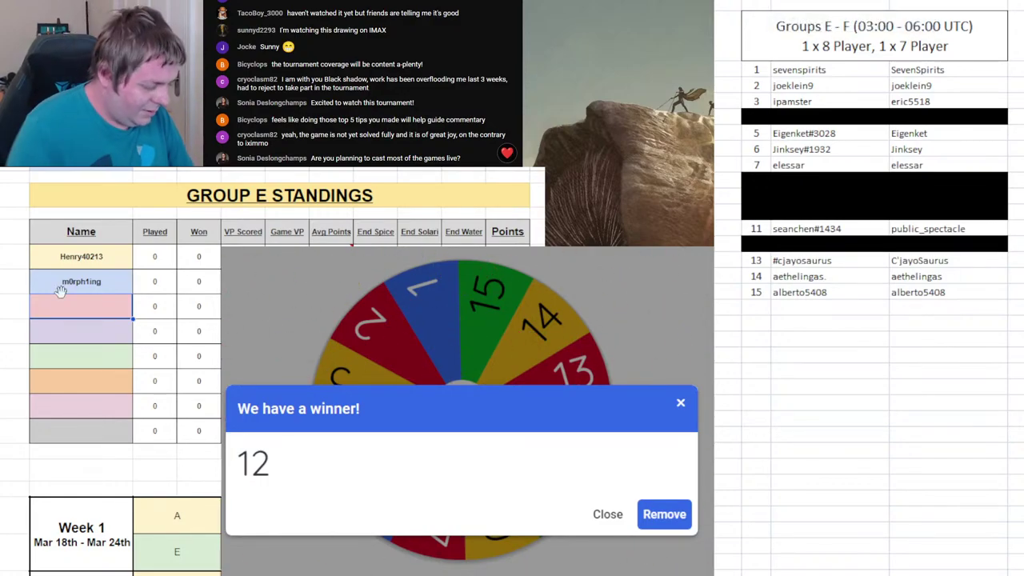
{"action": "type", "text": "Beanloa"}
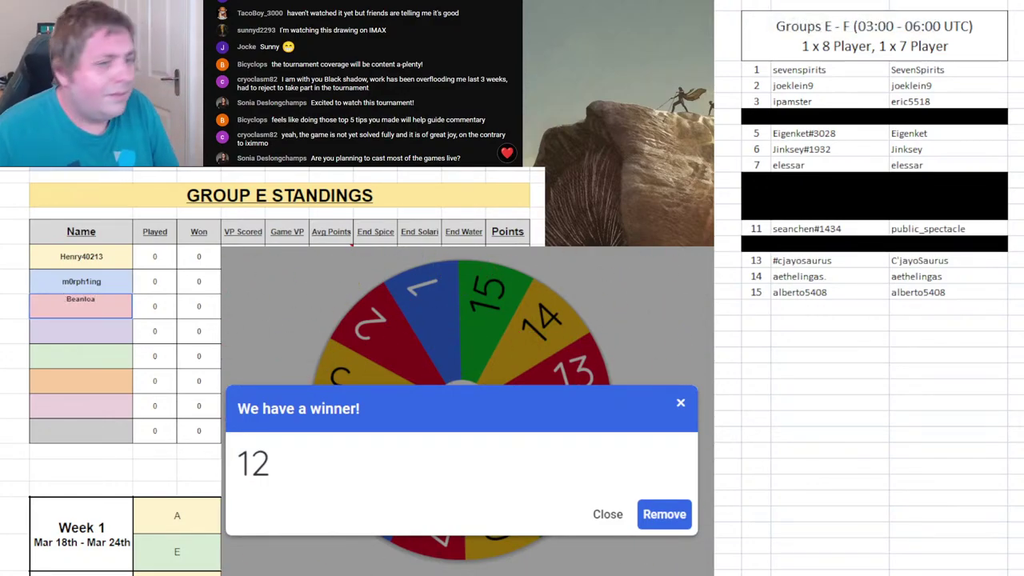
{"action": "left_click", "coordinate": [666, 515]}
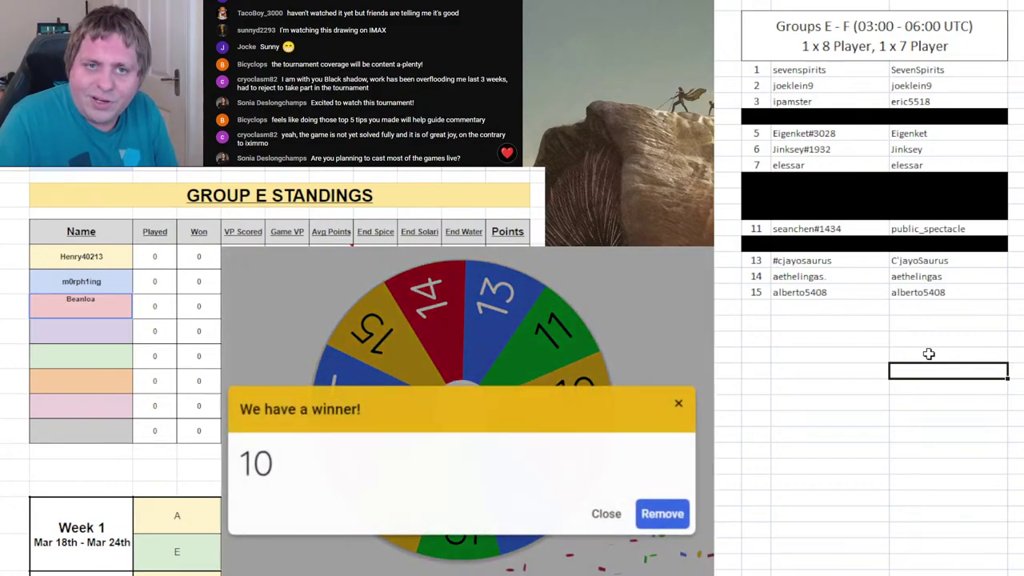
- On the Group F sheet, remove 10 from the wheel and spin it for the next draw
{"action": "key", "text": "ctrl+Page_Down"}
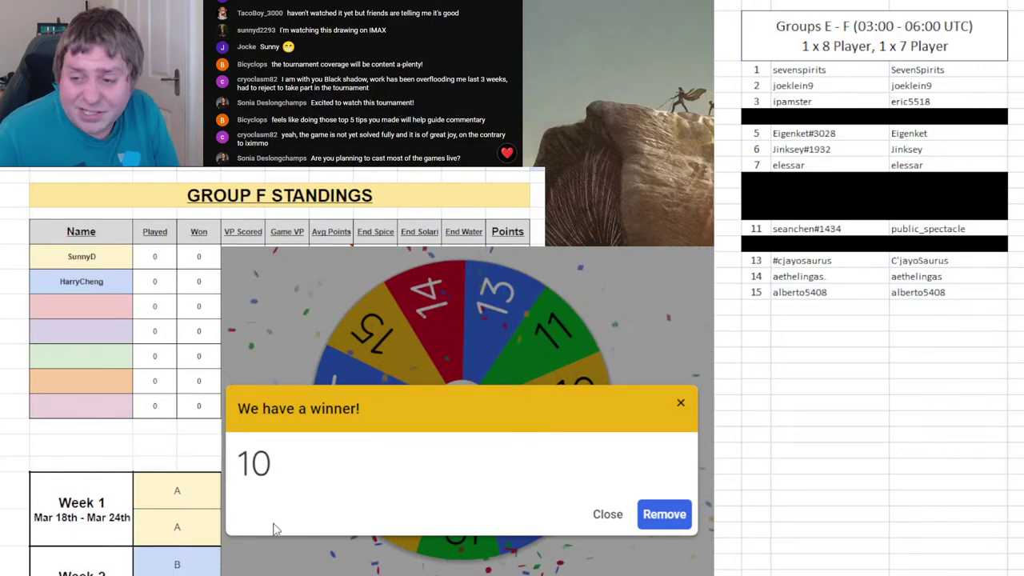
{"action": "left_click", "coordinate": [662, 512]}
{"action": "left_click", "coordinate": [529, 409]}
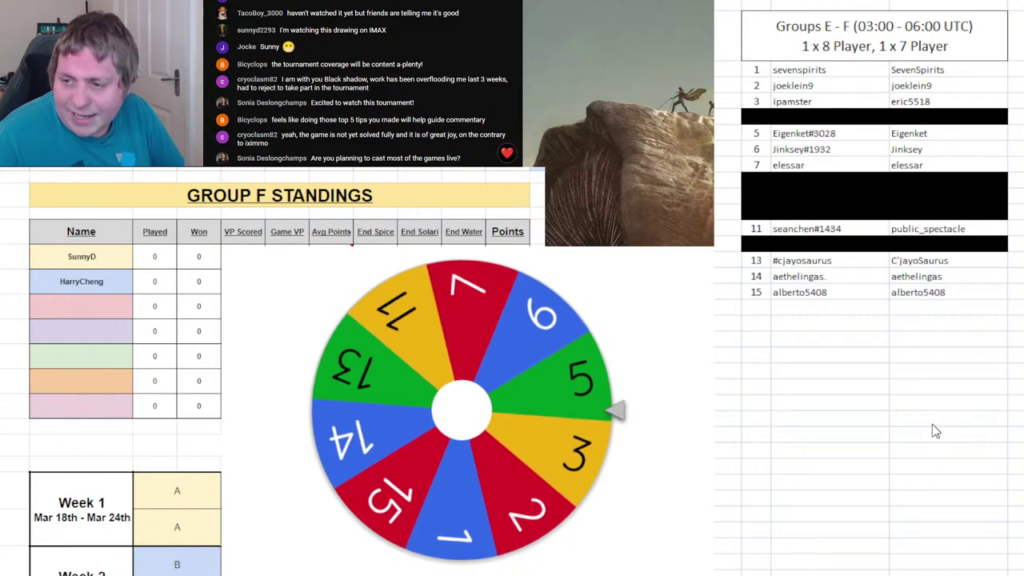
{"action": "left_click", "coordinate": [929, 371]}
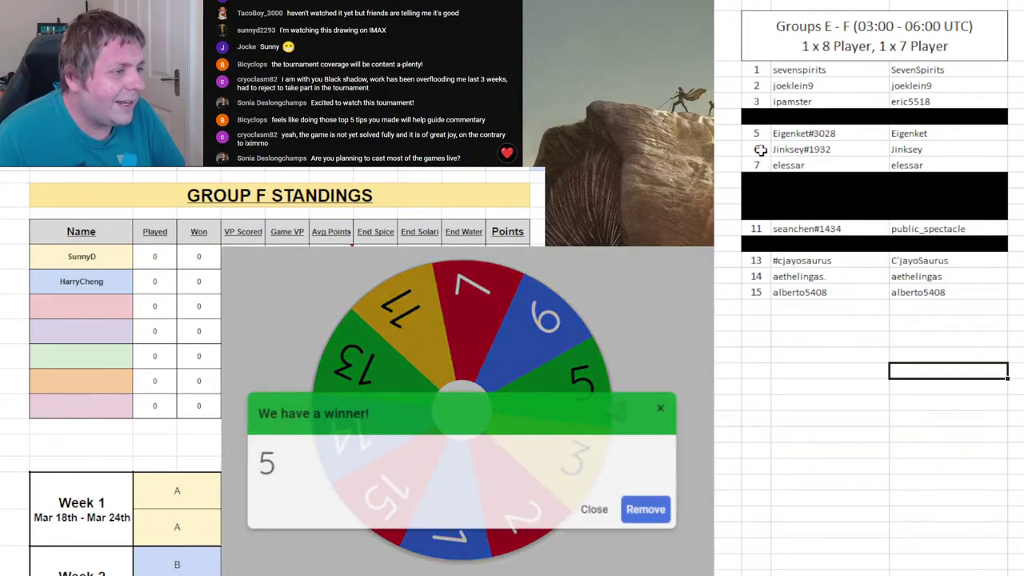
- Add Eigenket as Group F's third player, black out roster row 5, remove 5, and spin again
{"action": "left_click", "coordinate": [758, 133]}
{"action": "left_click_drag", "start_coordinate": [758, 134], "coordinate": [915, 137]}
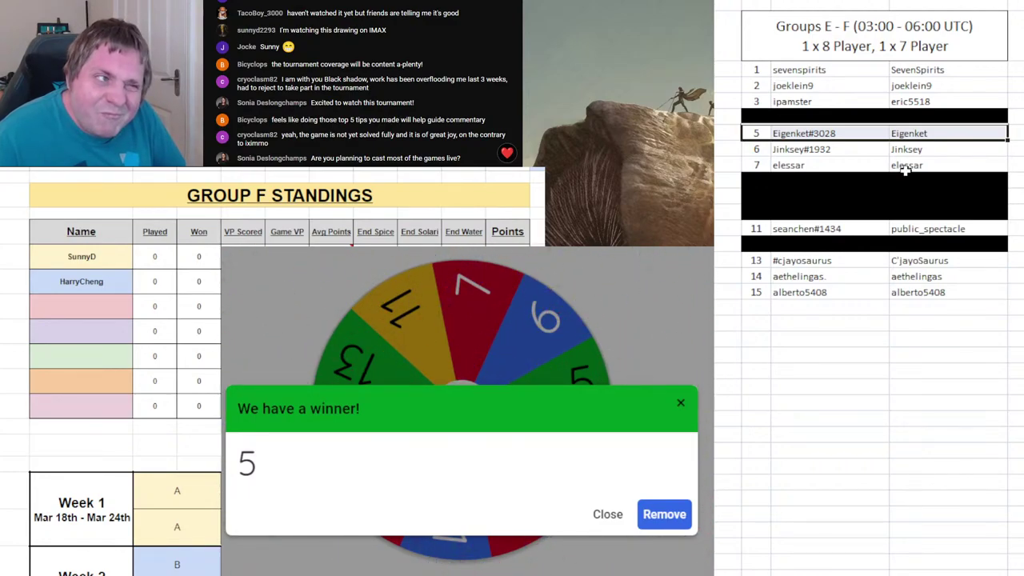
{"action": "left_click", "coordinate": [90, 294]}
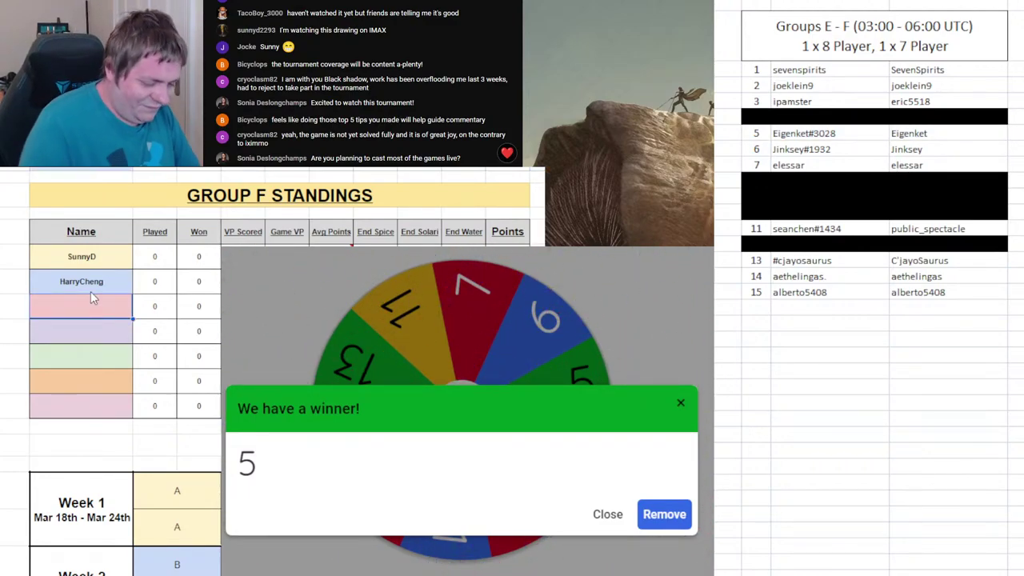
{"action": "type", "text": "Eigenk"}
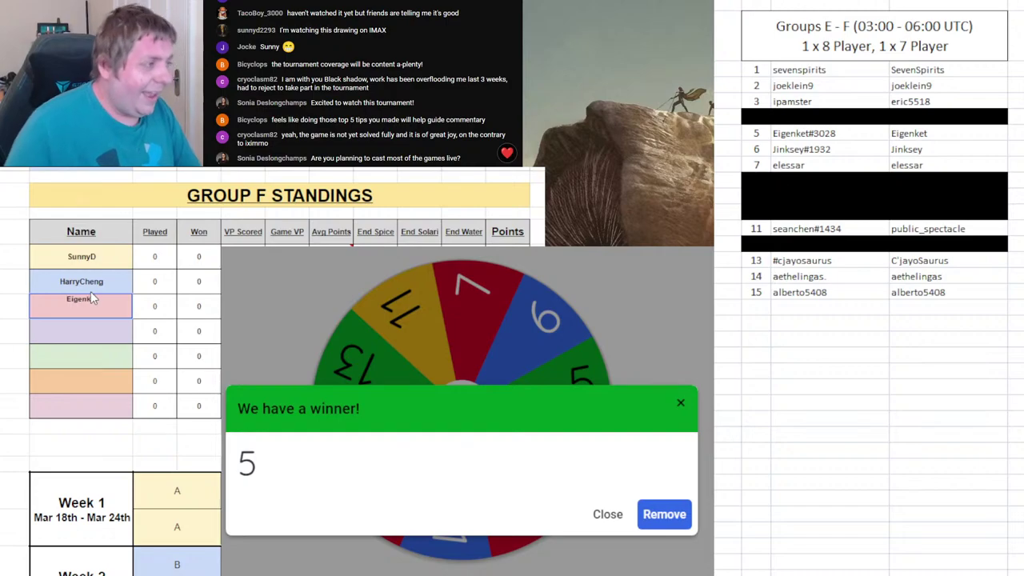
{"action": "type", "text": "et"}
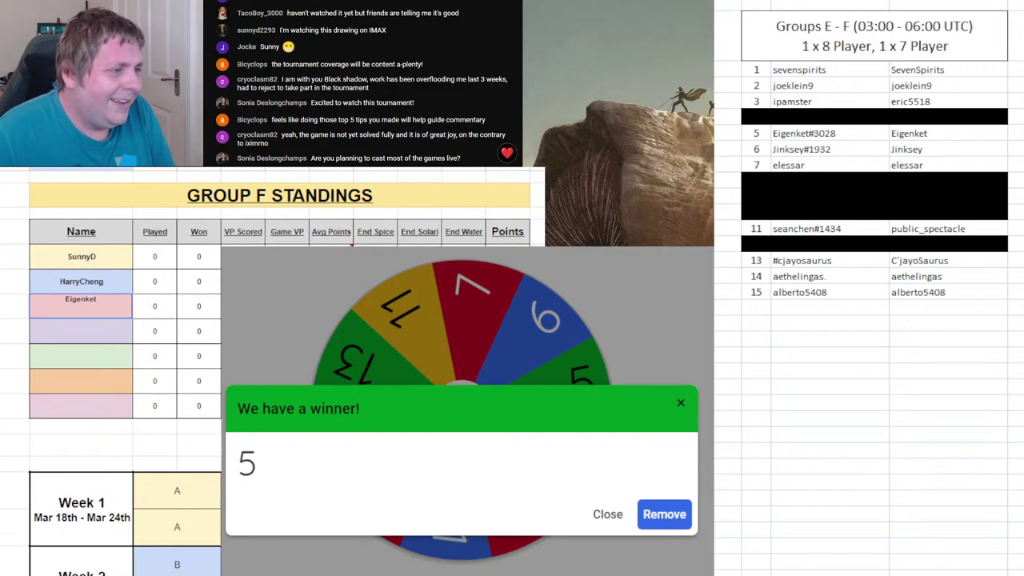
{"action": "left_click", "coordinate": [804, 133]}
{"action": "key", "text": "F4"}
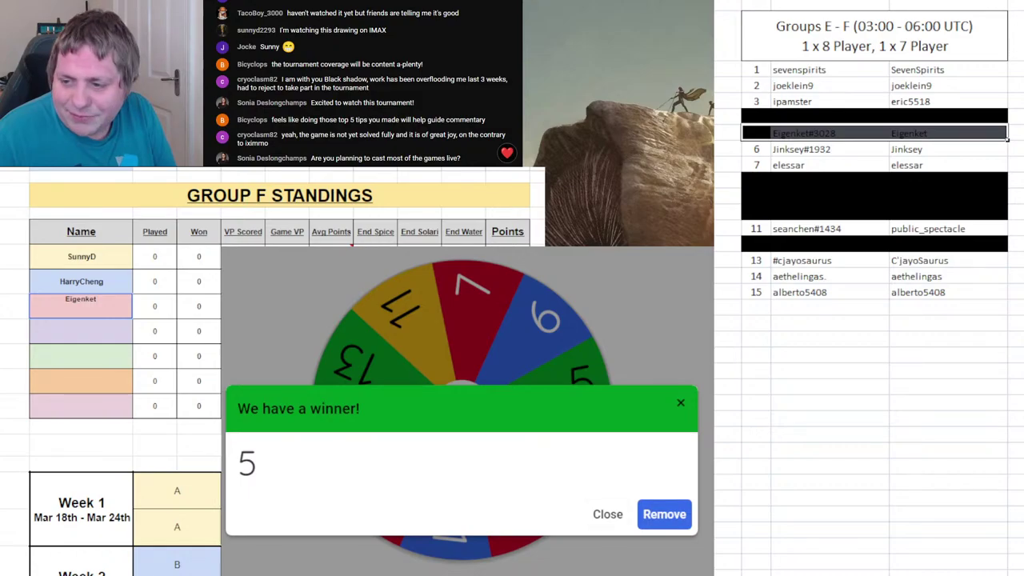
{"action": "left_click", "coordinate": [664, 514]}
{"action": "left_click", "coordinate": [532, 384]}
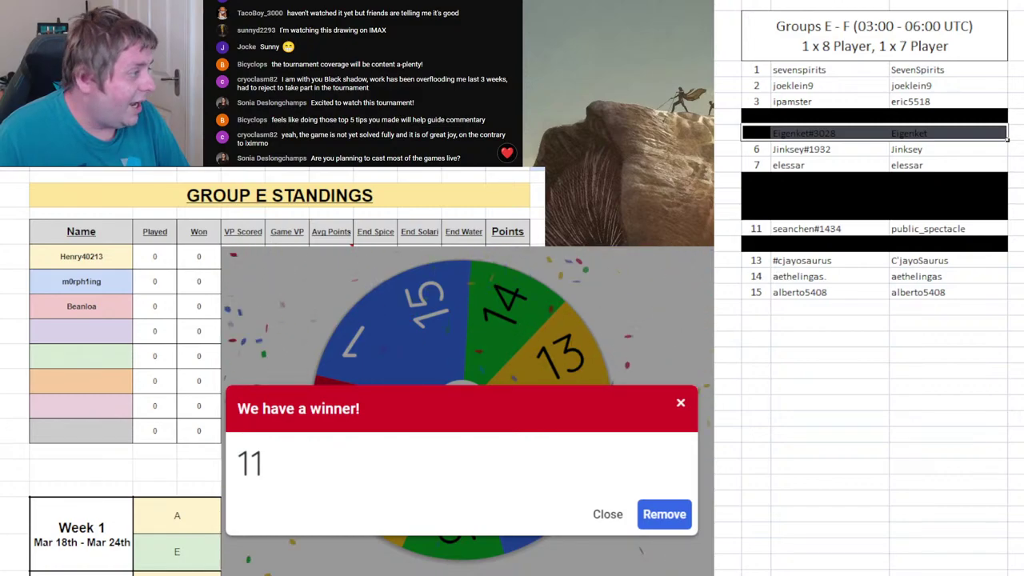
- Enter Public_Spectacle as Group E's fourth player, remove 11 from the wheel, and spin again
{"action": "left_click", "coordinate": [84, 330]}
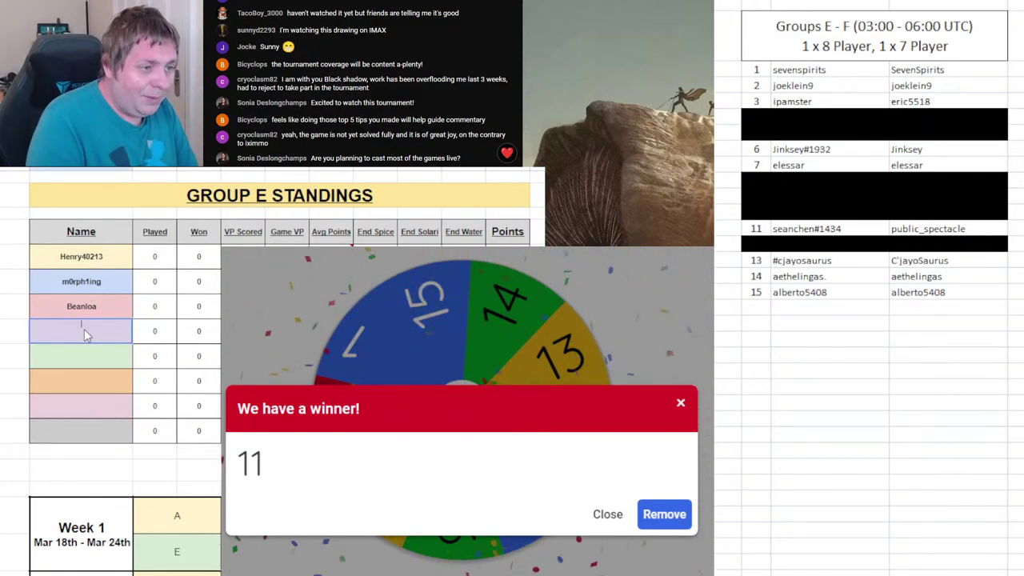
{"action": "type", "text": "Public_spec"}
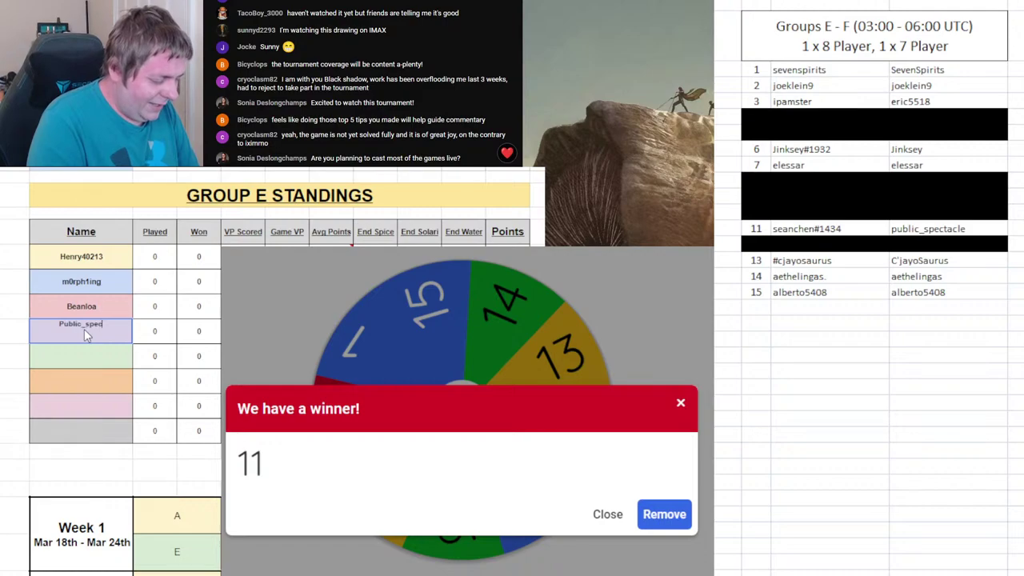
{"action": "type", "text": "table"}
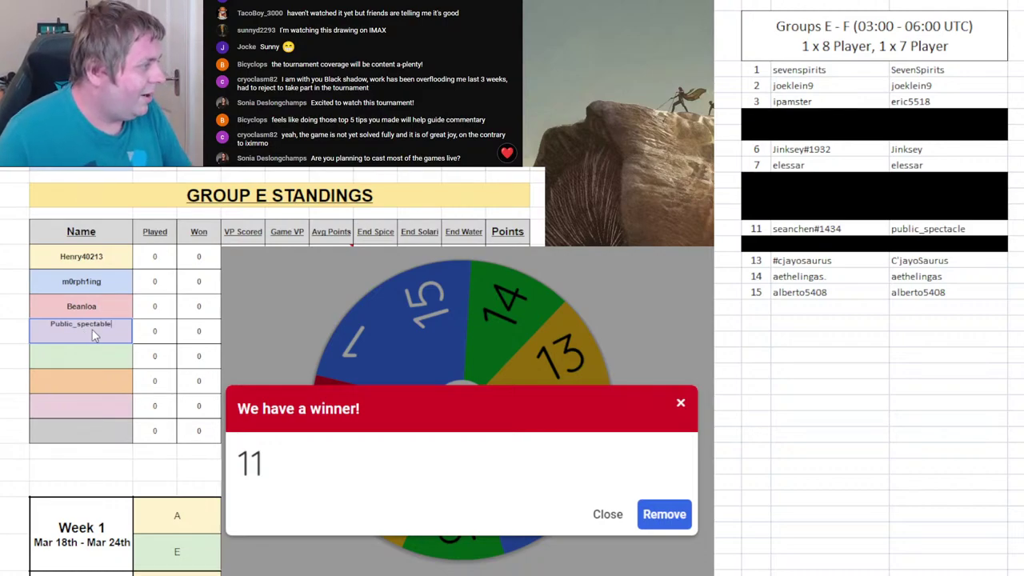
{"action": "key", "text": "BackSpace"}
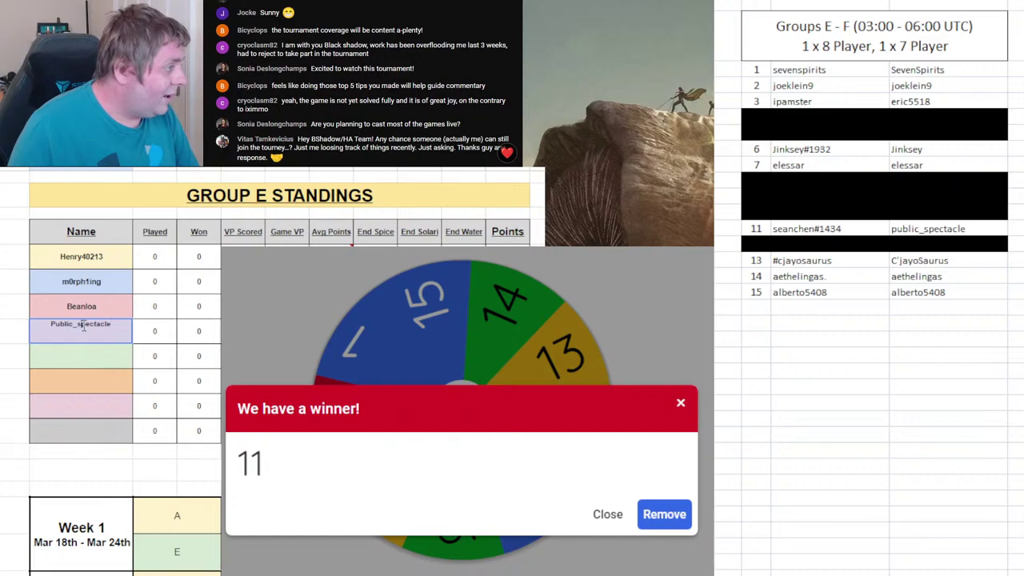
{"action": "key", "text": "Return"}
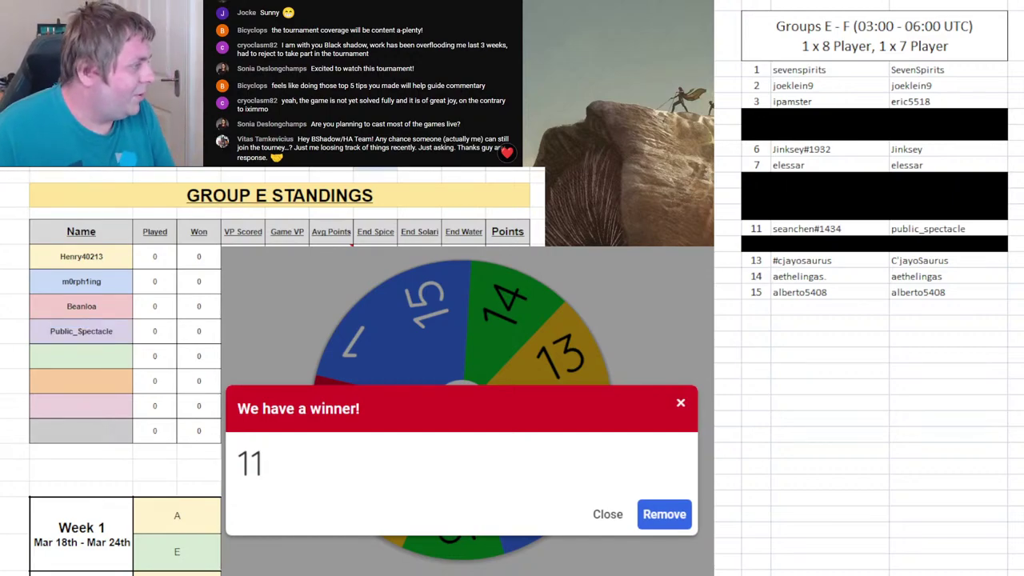
{"action": "left_click", "coordinate": [664, 516]}
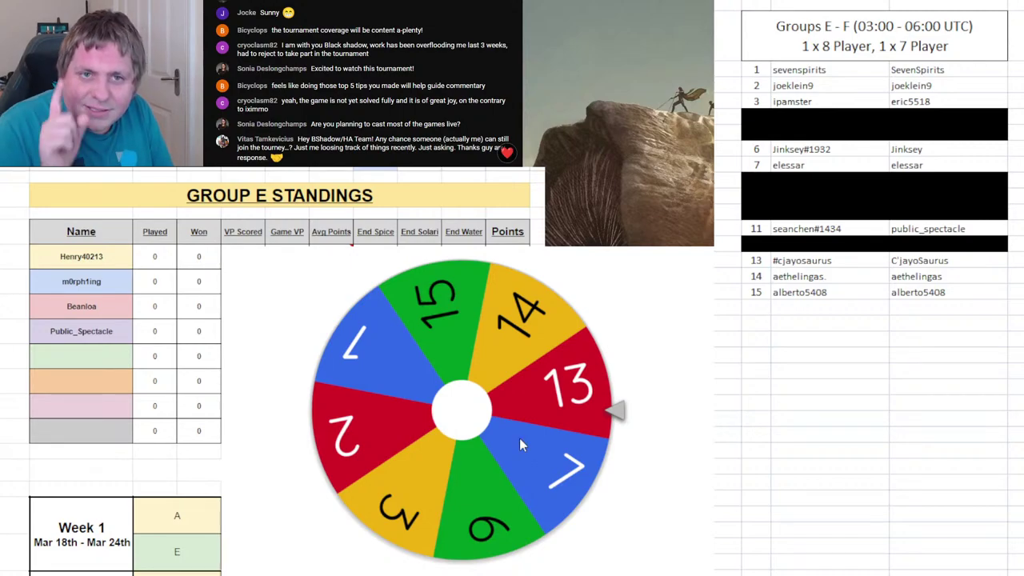
{"action": "left_click", "coordinate": [519, 441]}
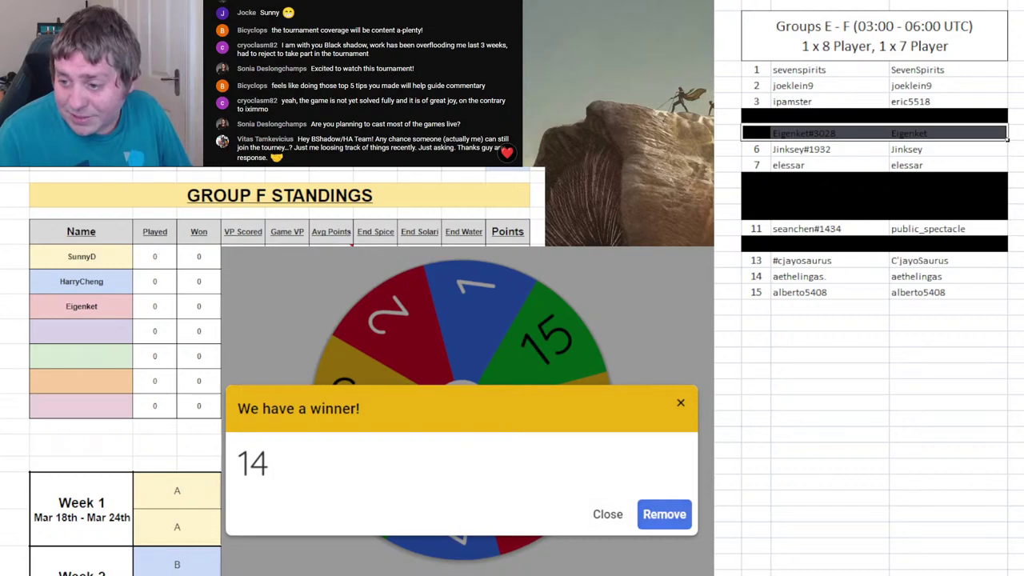
- Enter Aethelingas as Group F's fourth player and remove 14 from the wheel
{"action": "left_click", "coordinate": [778, 402]}
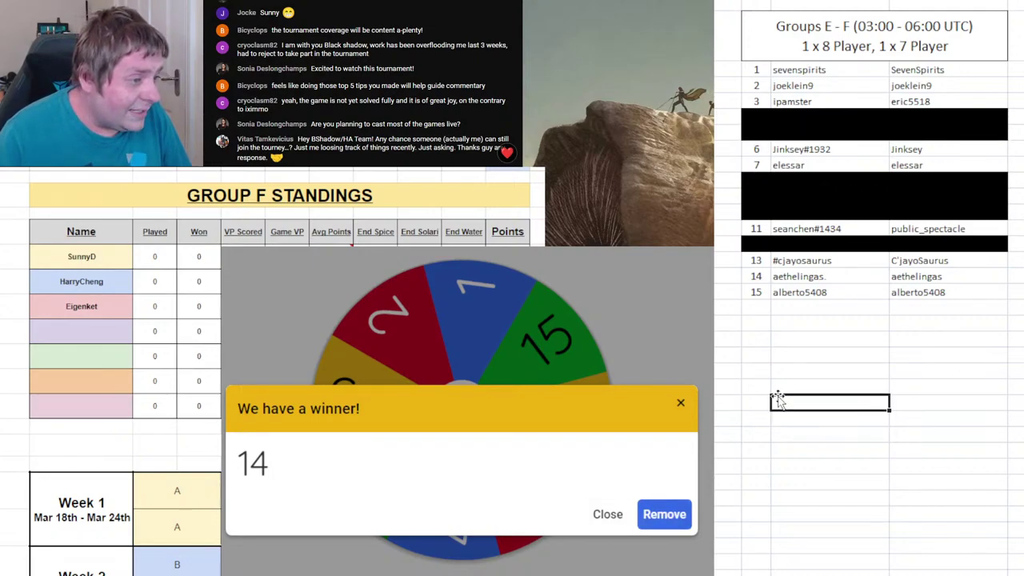
{"action": "left_click", "coordinate": [103, 343]}
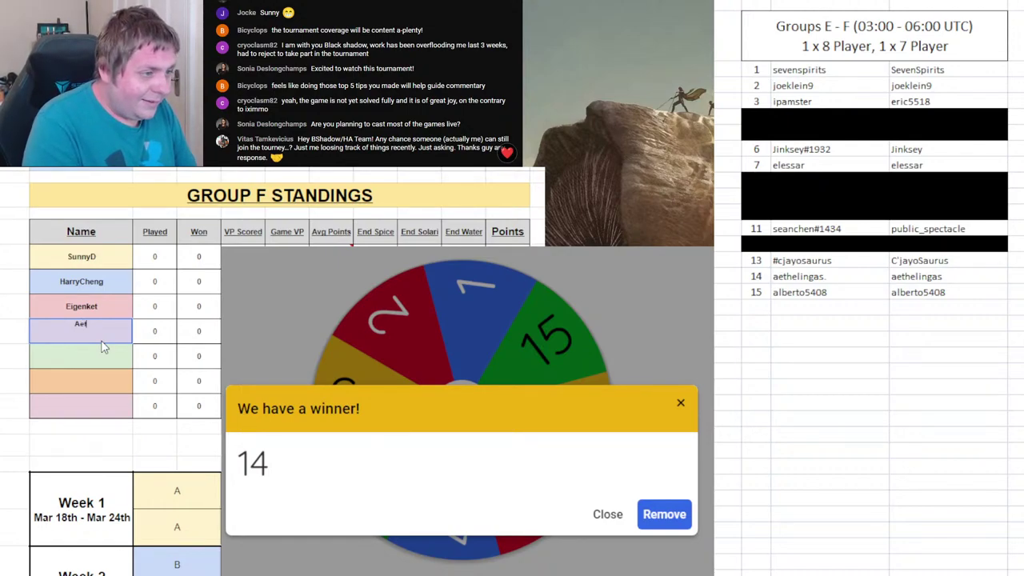
{"action": "type", "text": "Aethelingas"}
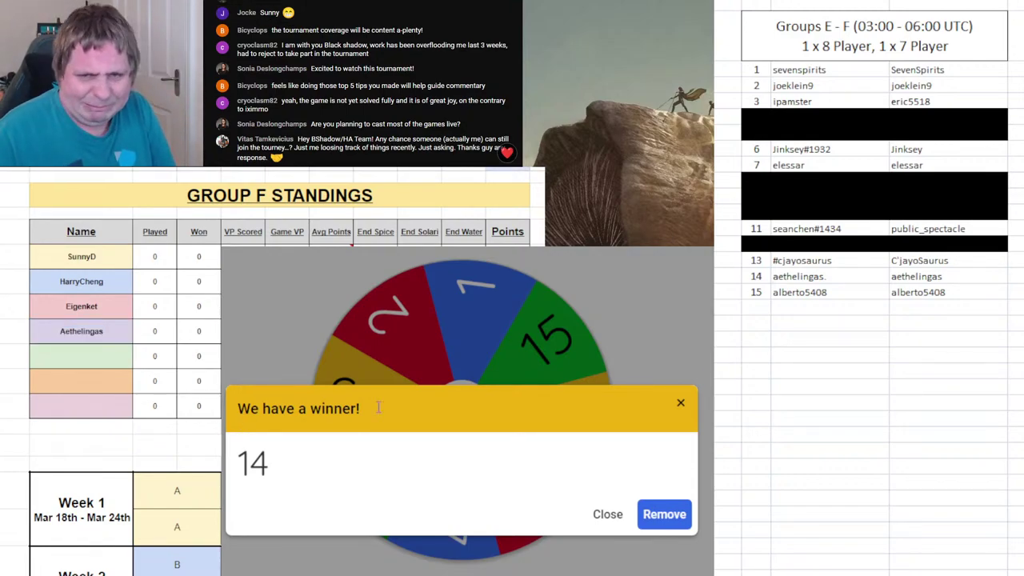
{"action": "left_click", "coordinate": [656, 514]}
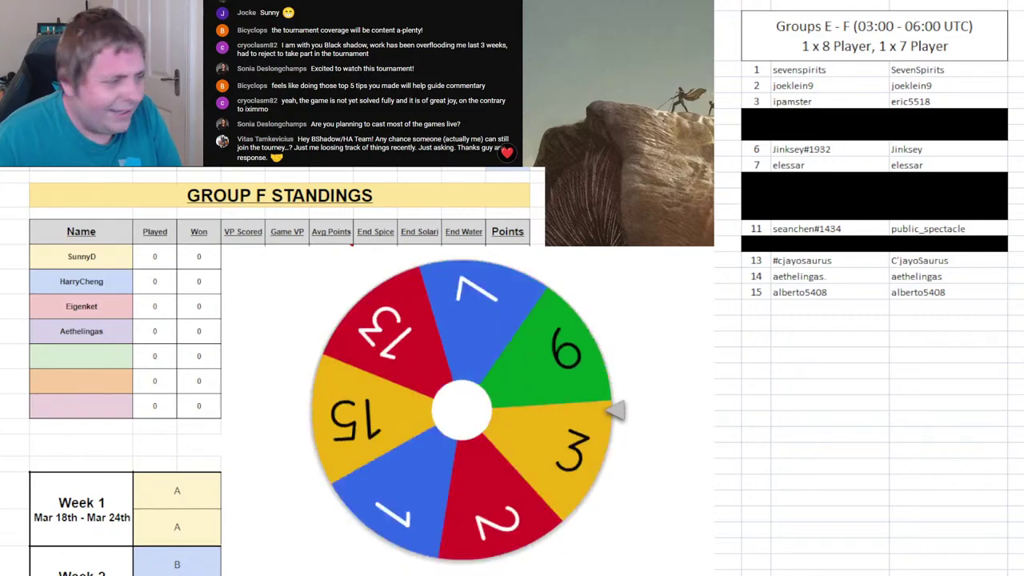
{"action": "key", "text": "ctrl+shift+Page_Up"}
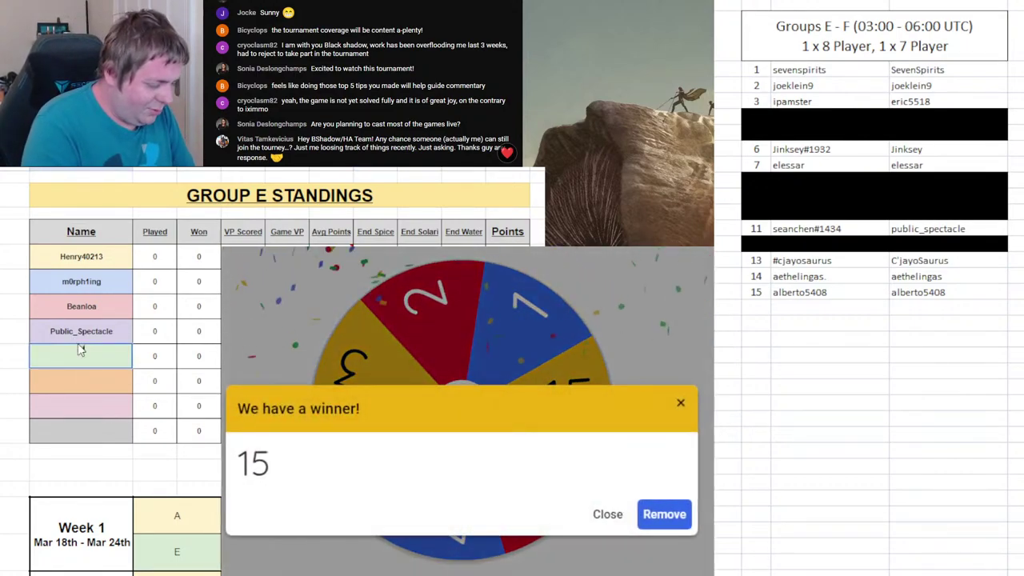
{"action": "type", "text": "Alberto5408"}
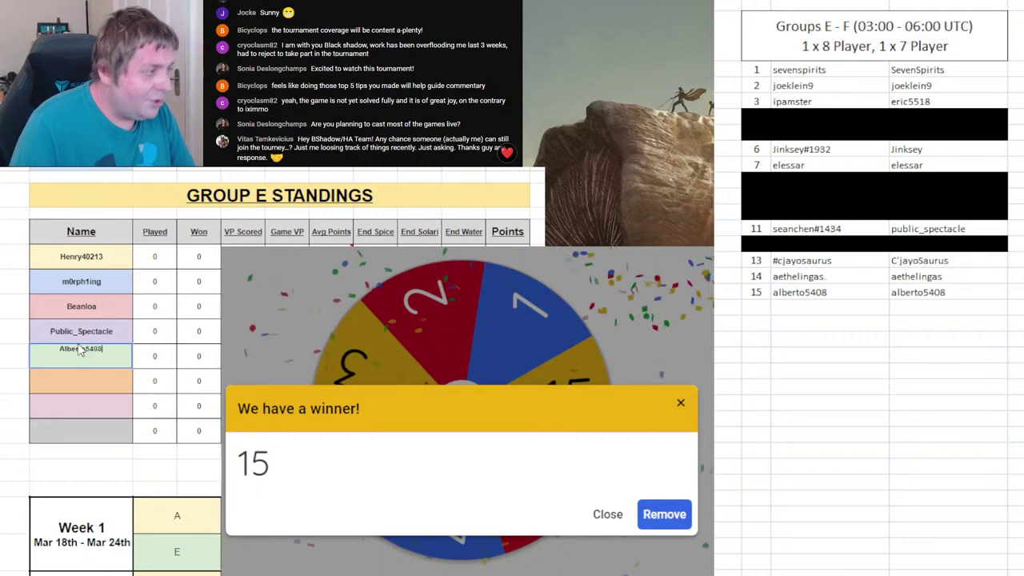
{"action": "key", "text": "Return"}
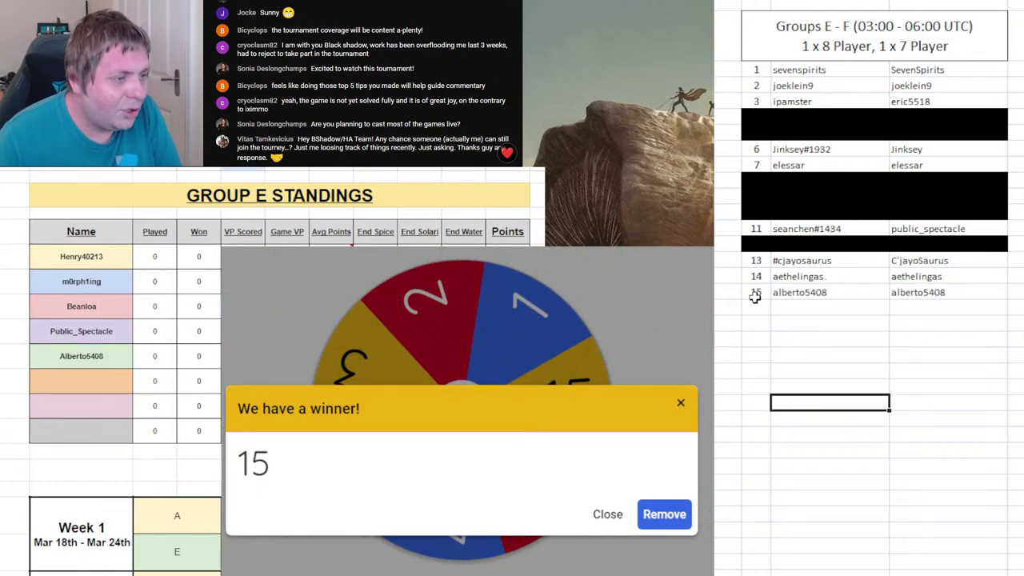
{"action": "left_click", "coordinate": [664, 514]}
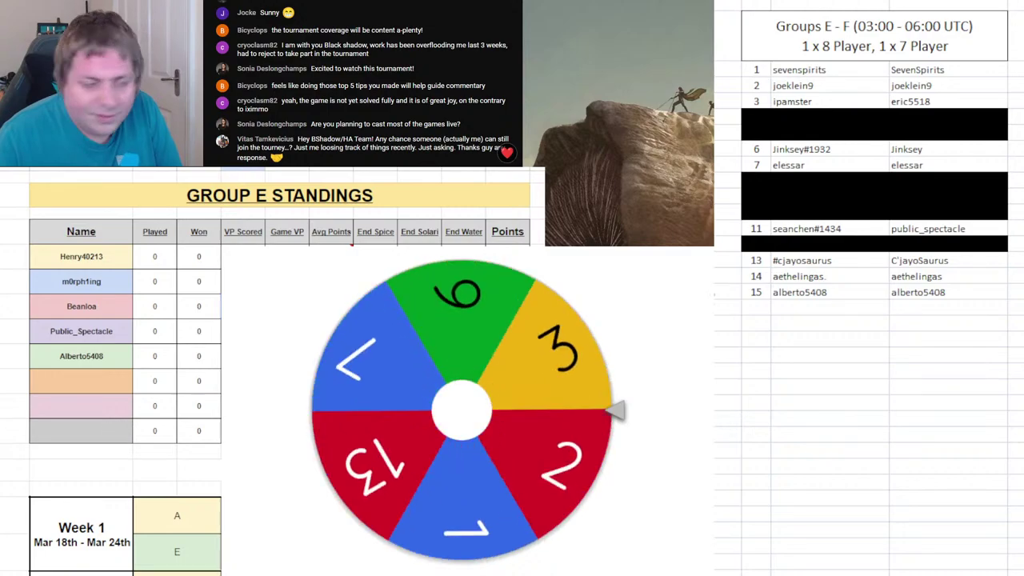
{"action": "left_click_drag", "start_coordinate": [755, 296], "coordinate": [960, 293]}
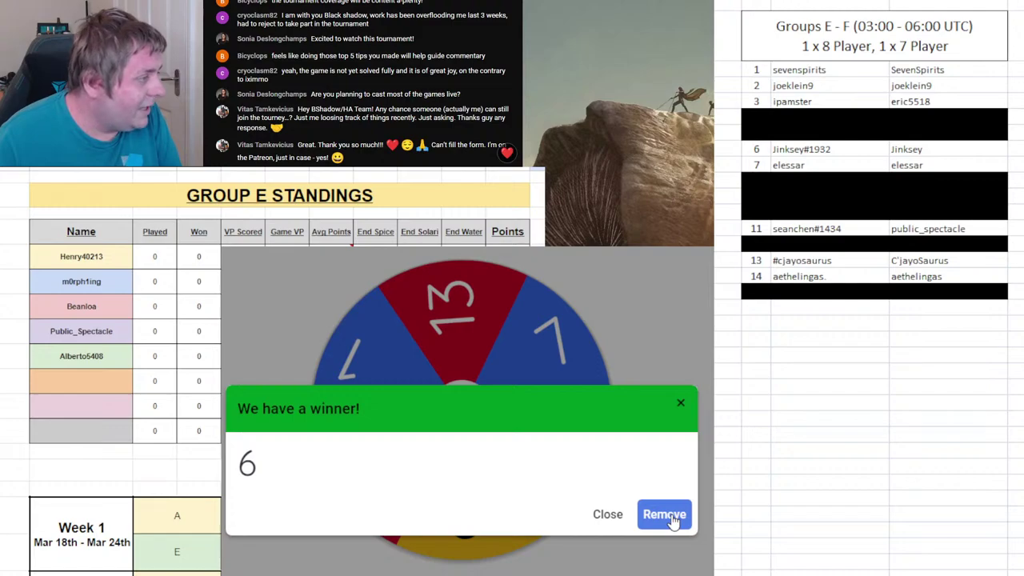
- Remove 6 from the wheel and enter Jinksey as Group F's fifth player, selecting roster row 6
{"action": "left_click", "coordinate": [674, 520]}
{"action": "key", "text": "ctrl+shift+Page_Down"}
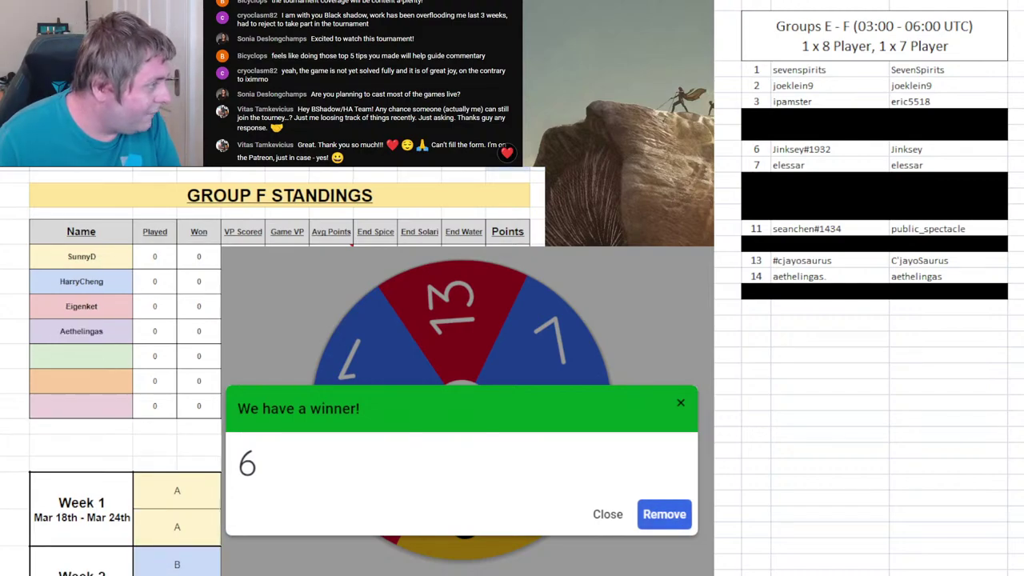
{"action": "left_click", "coordinate": [668, 518]}
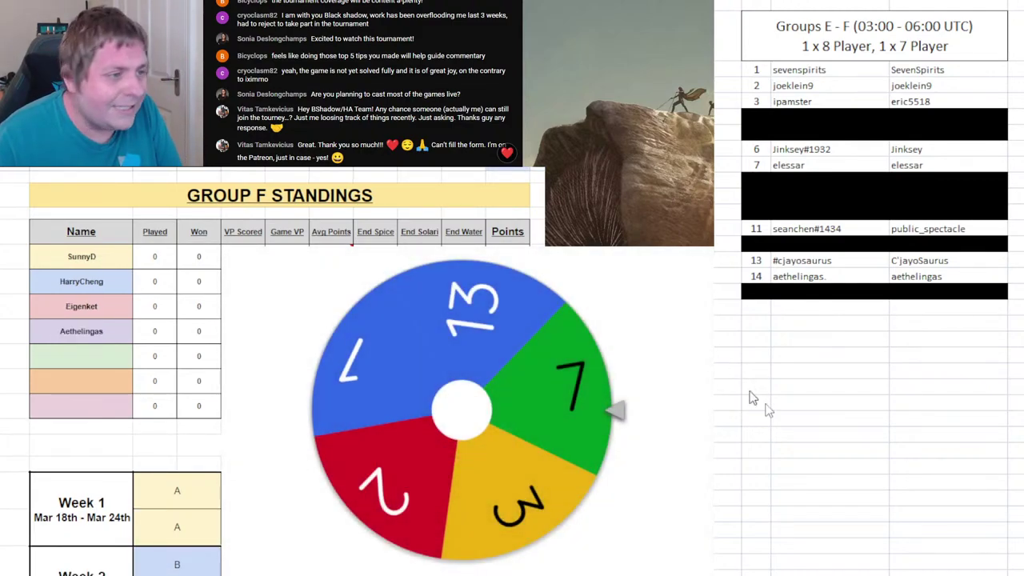
{"action": "left_click", "coordinate": [801, 292]}
{"action": "left_click_drag", "start_coordinate": [756, 149], "coordinate": [902, 150]}
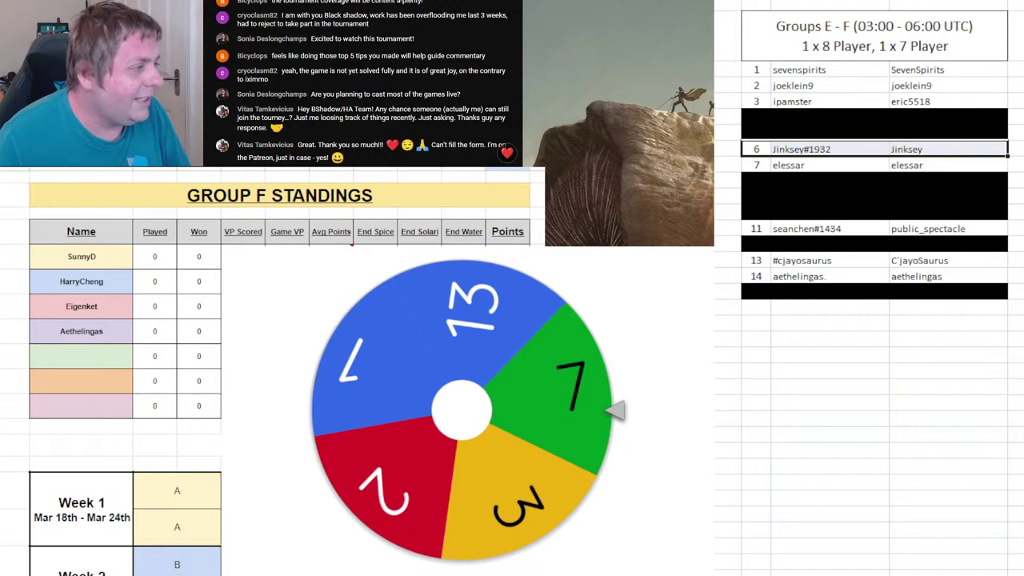
{"action": "left_click", "coordinate": [72, 356]}
{"action": "type", "text": "Jinksey"}
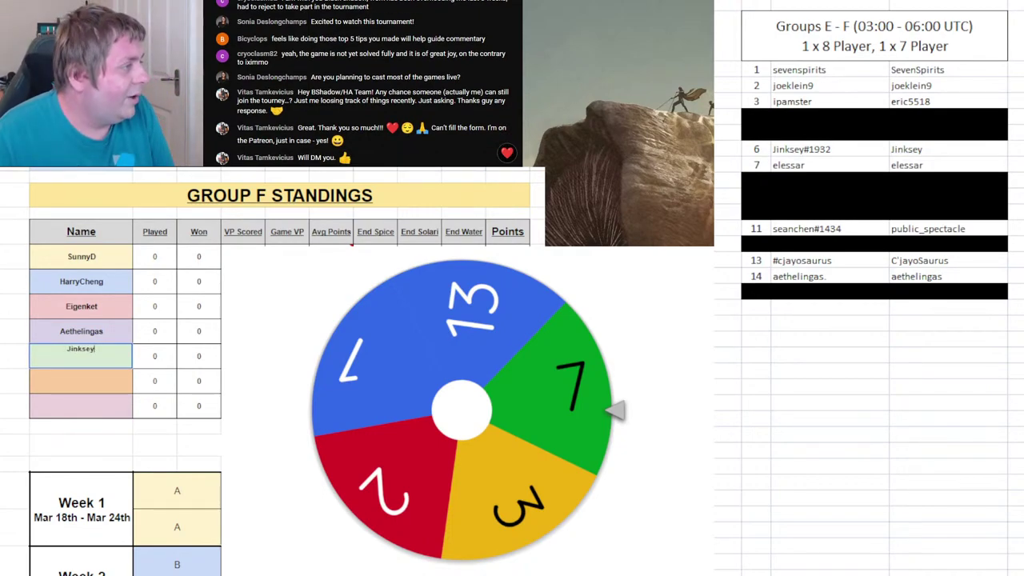
{"action": "left_click", "coordinate": [760, 152]}
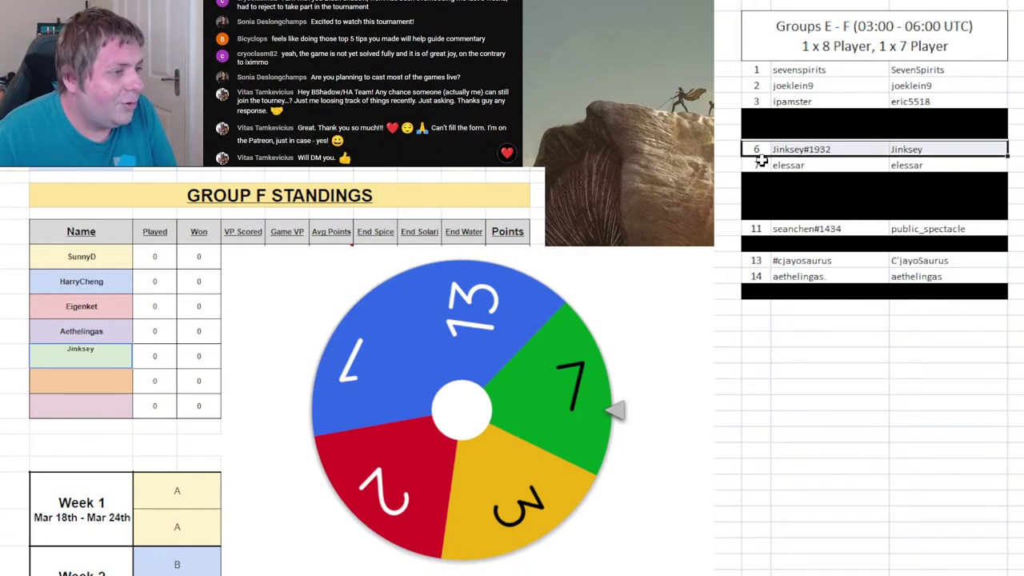
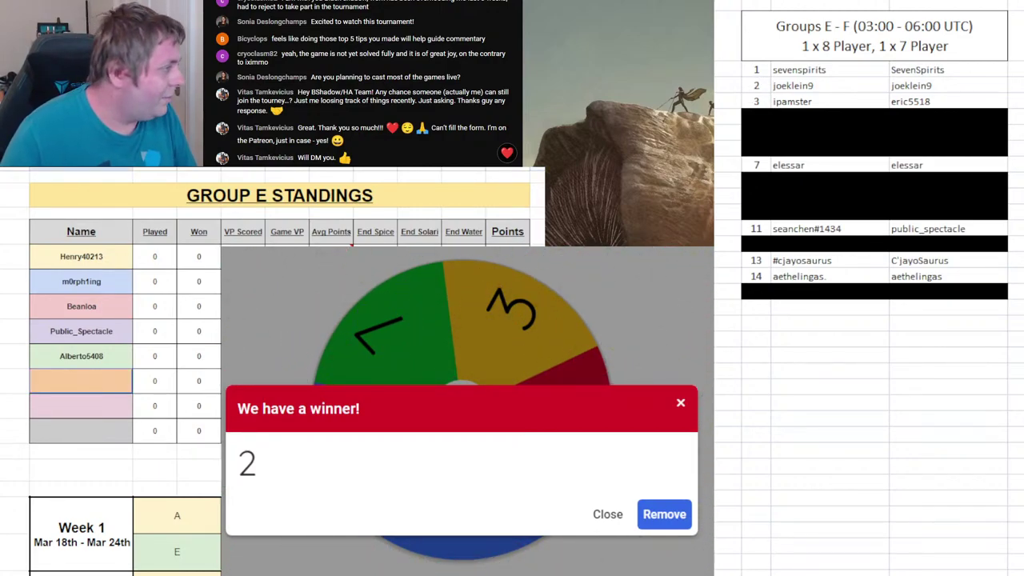
- Black out list rows 11 and 14 of the already-drawn players
{"action": "left_click_drag", "start_coordinate": [756, 277], "coordinate": [901, 276]}
{"action": "left_click_drag", "start_coordinate": [754, 229], "coordinate": [930, 230]}
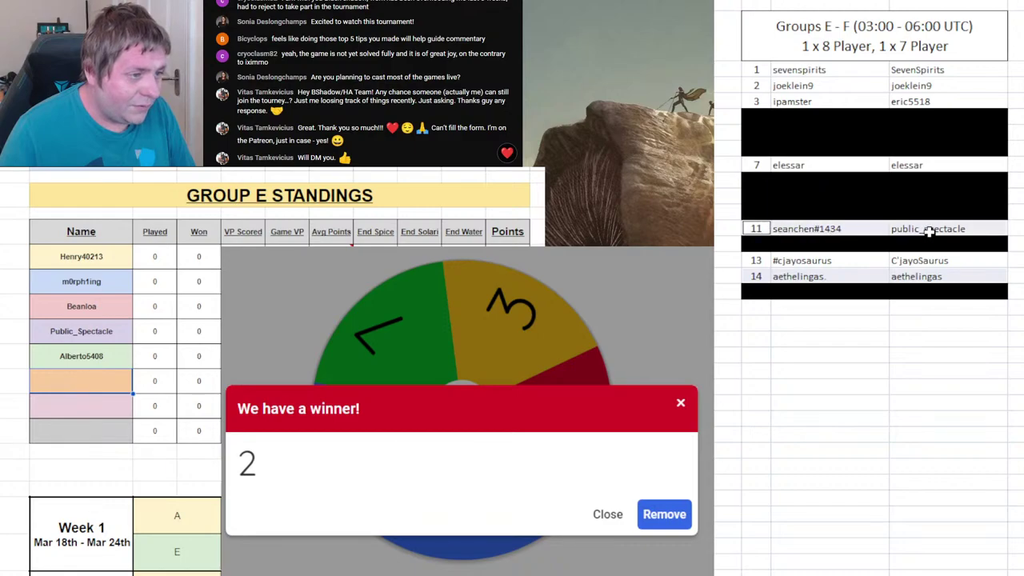
{"action": "key", "text": "F4"}
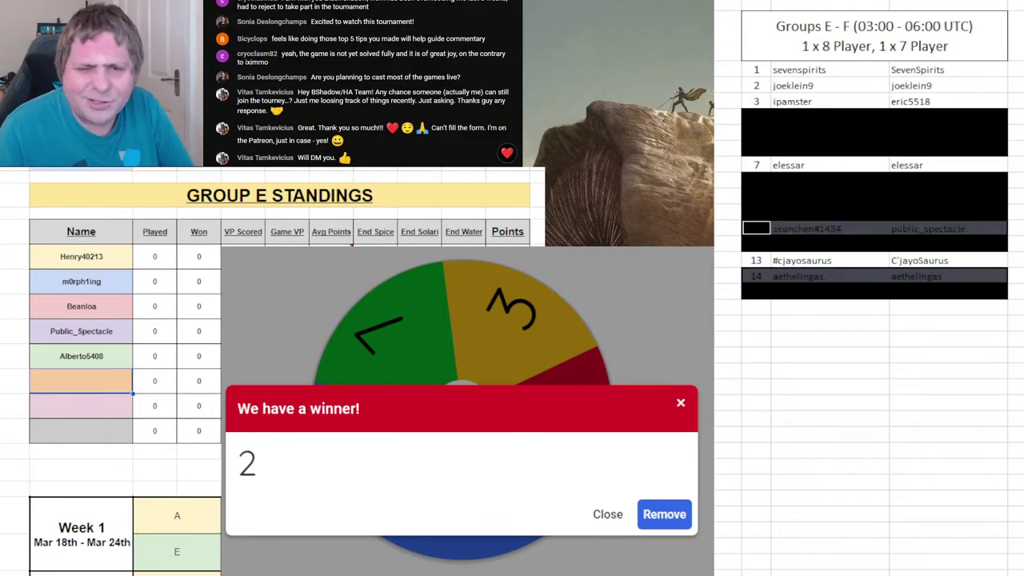
- Enter the drawn player's name in Group E's sixth name slot
{"action": "left_click", "coordinate": [110, 387]}
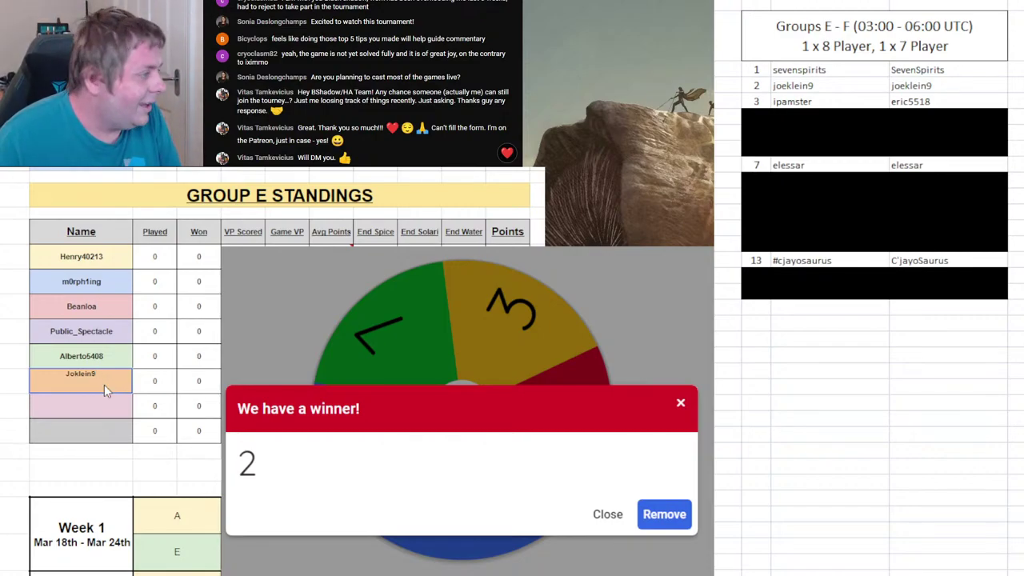
{"action": "key", "text": "Left"}
{"action": "key", "text": "Left"}
{"action": "key", "text": "Left"}
{"action": "key", "text": "Left"}
{"action": "key", "text": "Left"}
{"action": "key", "text": "Left"}
{"action": "type", "text": "e"}
{"action": "key", "text": "Return"}
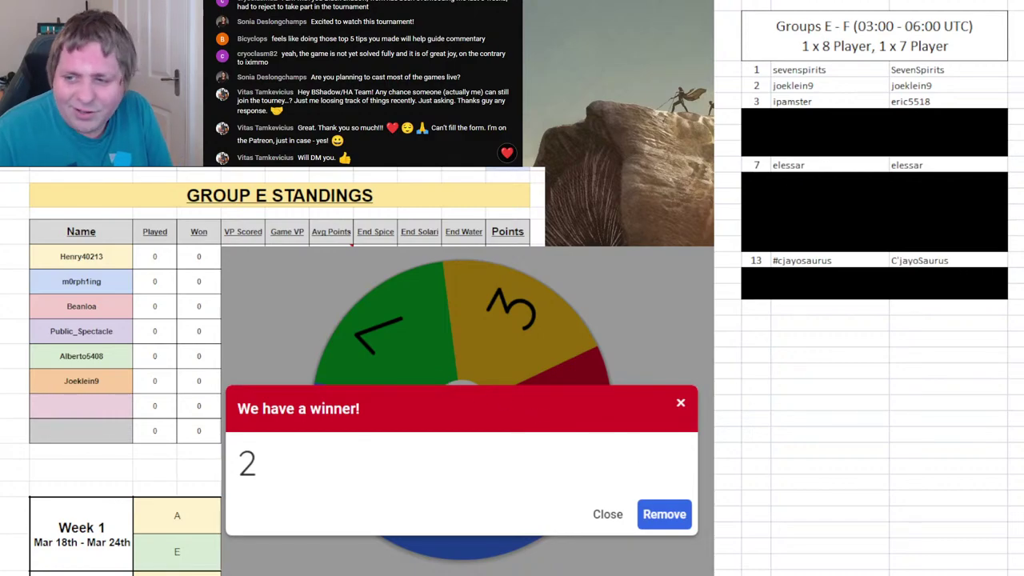
- Remove 2 from the wheel, spin again, and show the Group F standings
{"action": "left_click", "coordinate": [676, 519]}
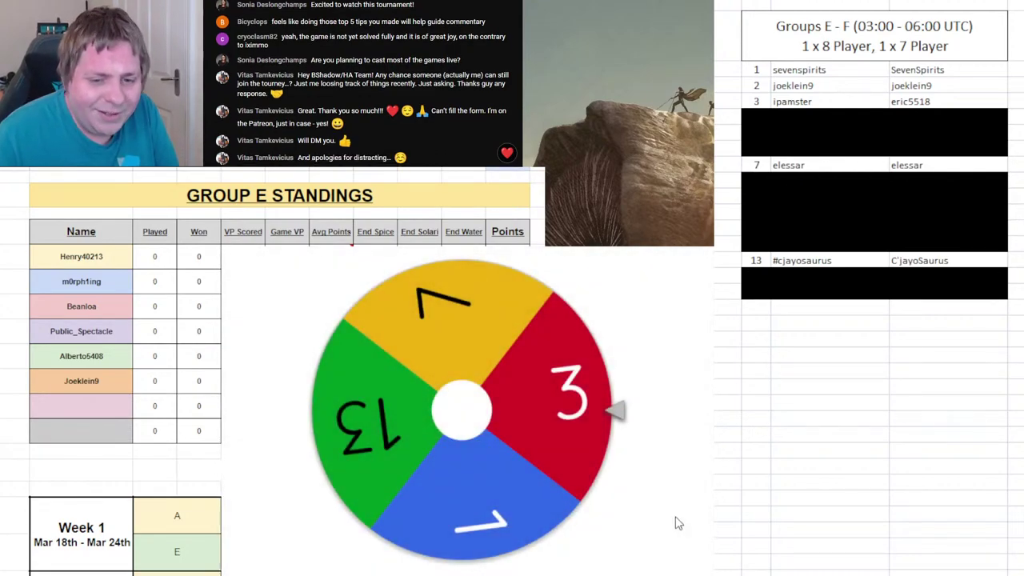
{"action": "left_click", "coordinate": [542, 424]}
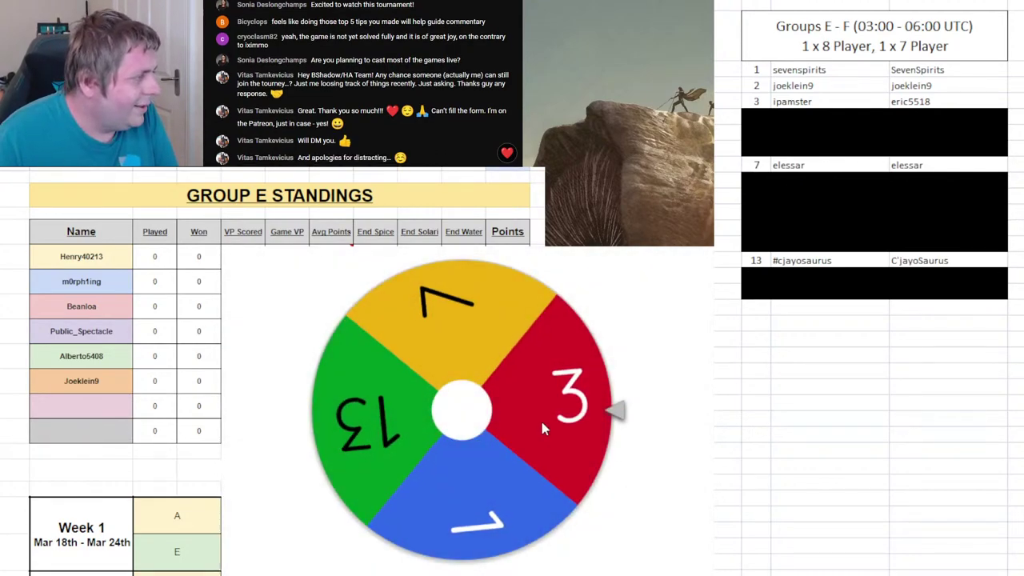
{"action": "key", "text": "ctrl+shift+Page_Down"}
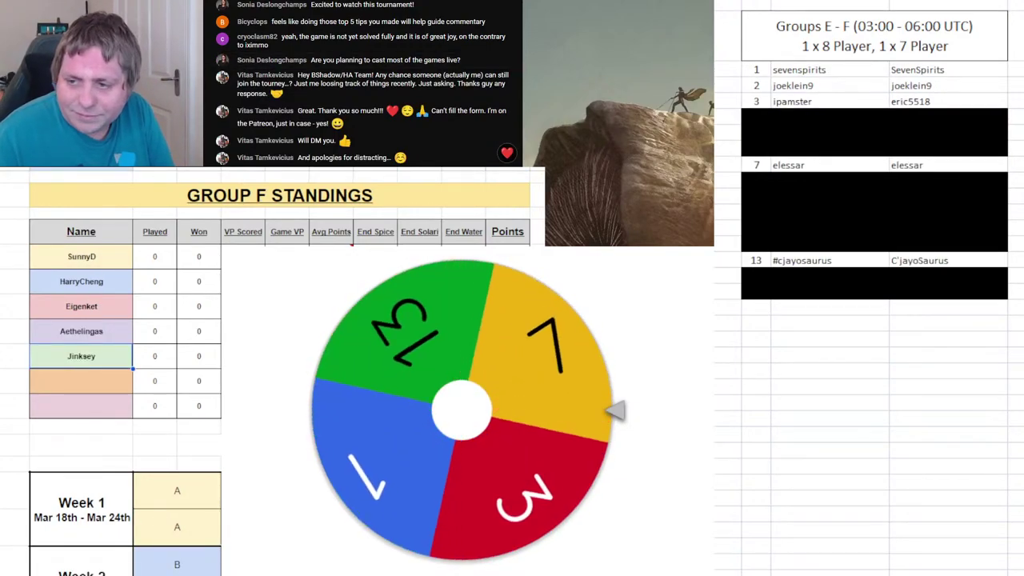
- Black out list rows 11, 14 and 7
{"action": "left_click", "coordinate": [756, 228]}
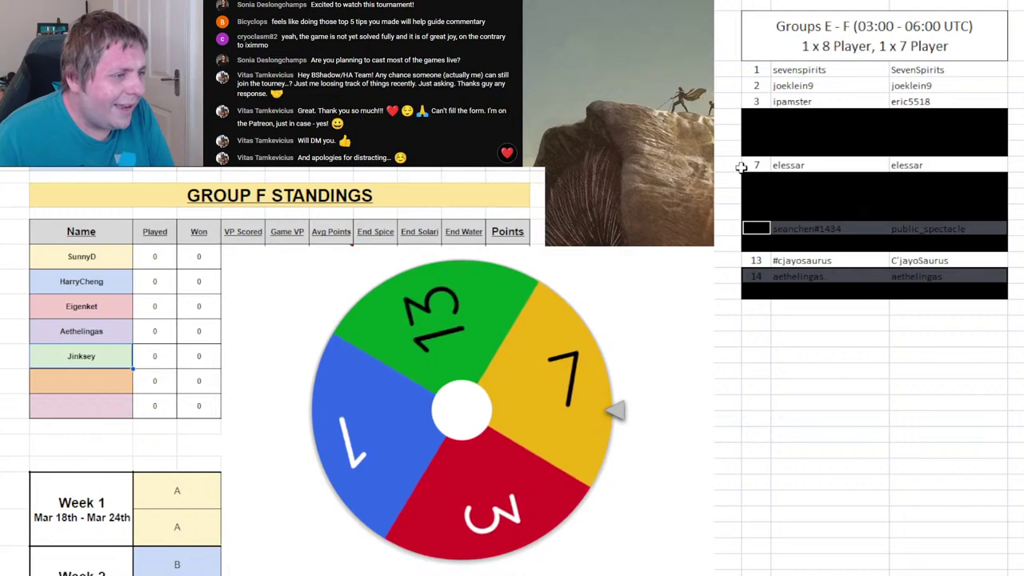
{"action": "key", "text": "F4"}
{"action": "left_click_drag", "start_coordinate": [755, 165], "coordinate": [907, 164]}
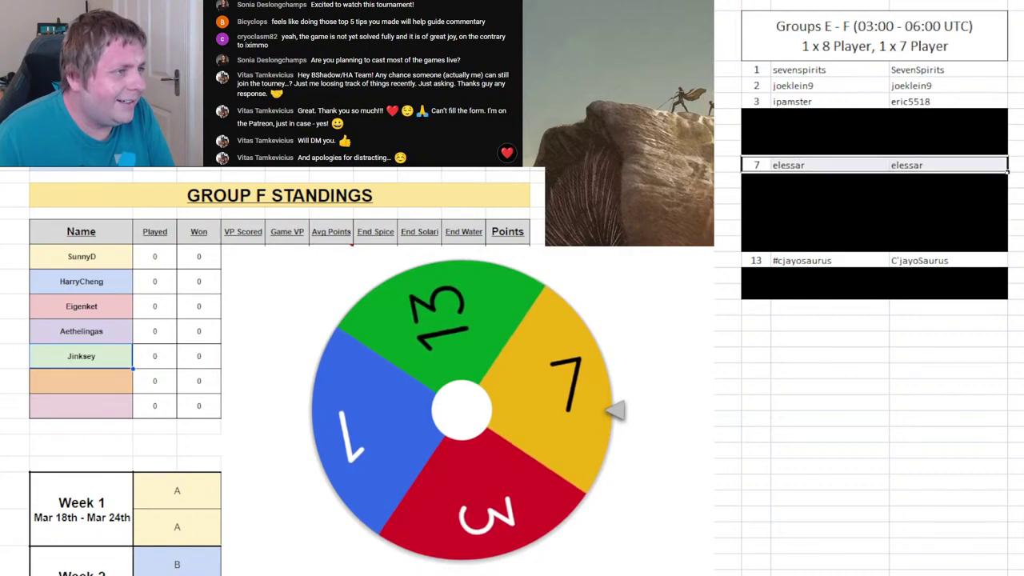
{"action": "key", "text": "F4"}
- Enter player 7's name in Group F's sixth name slot
{"action": "left_click", "coordinate": [73, 382]}
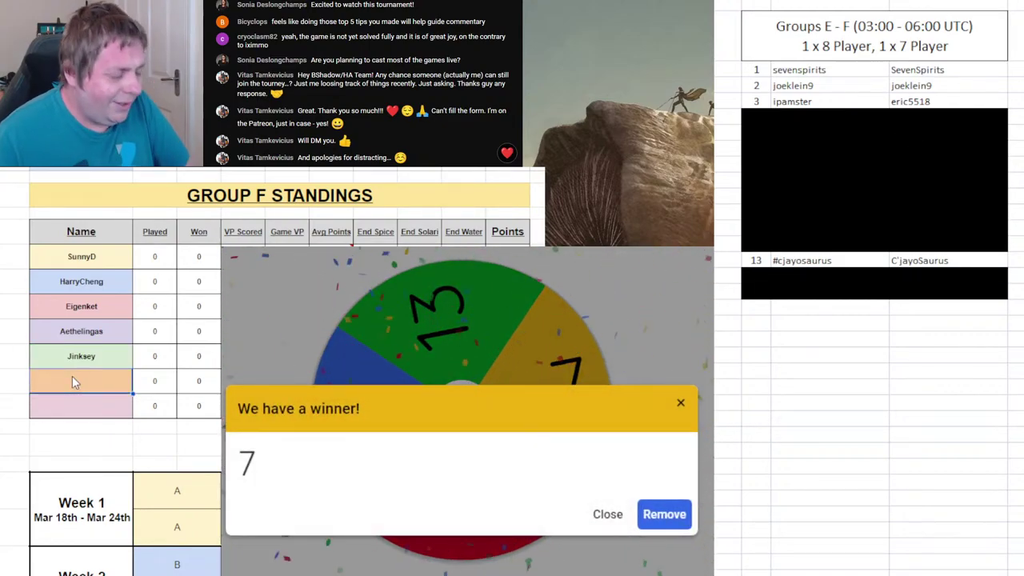
{"action": "type", "text": "Elessar"}
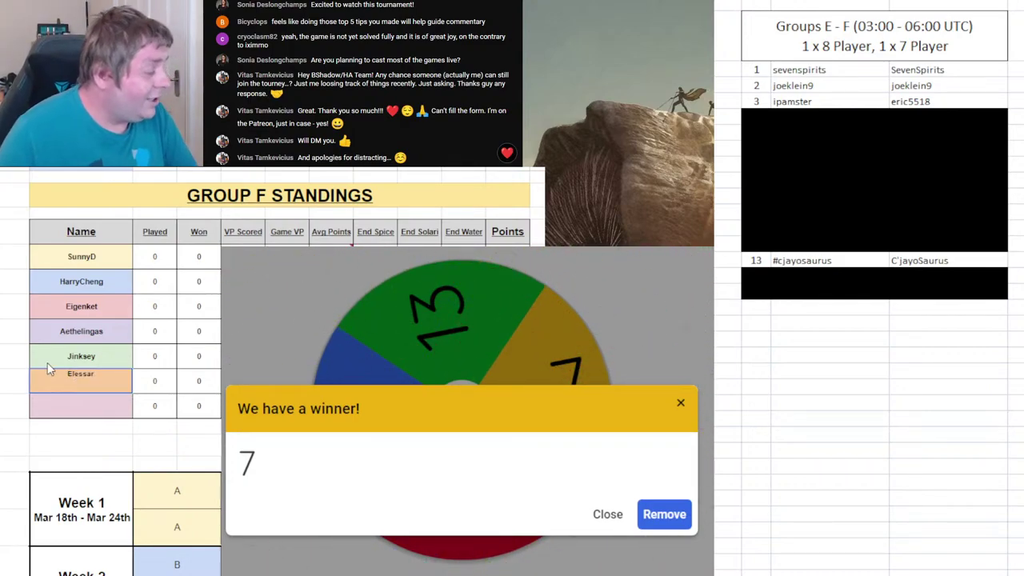
{"action": "key", "text": "Return"}
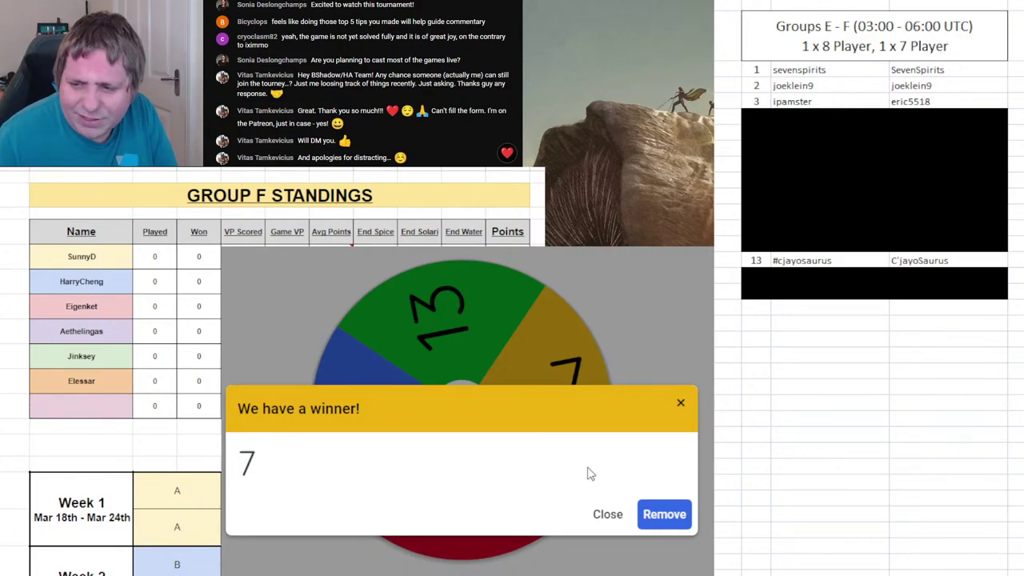
- Remove 7 from the wheel, spin to draw 3, and return to Group E
{"action": "left_click", "coordinate": [667, 514]}
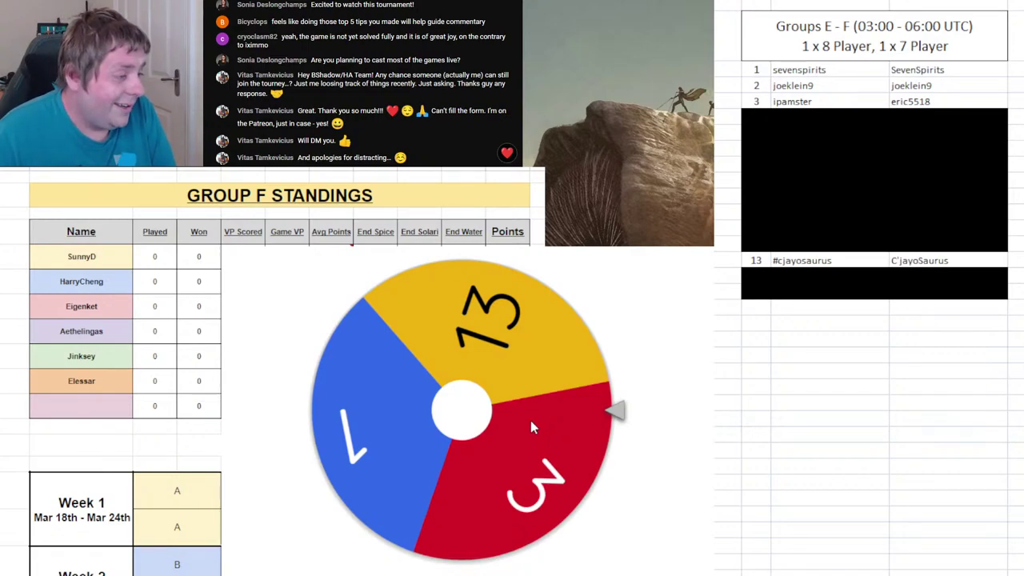
{"action": "left_click", "coordinate": [530, 420]}
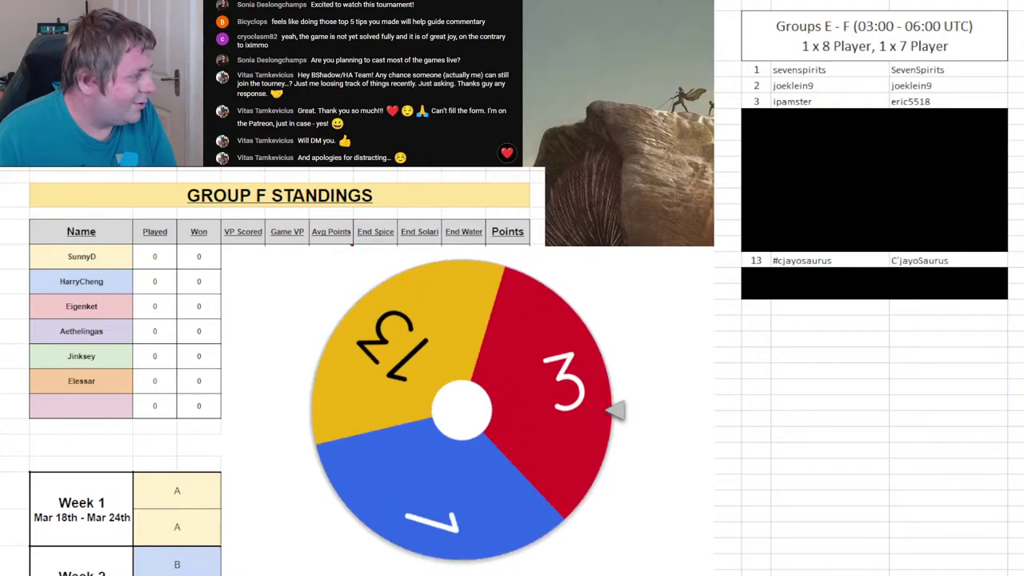
{"action": "key", "text": "ctrl+Page_Up"}
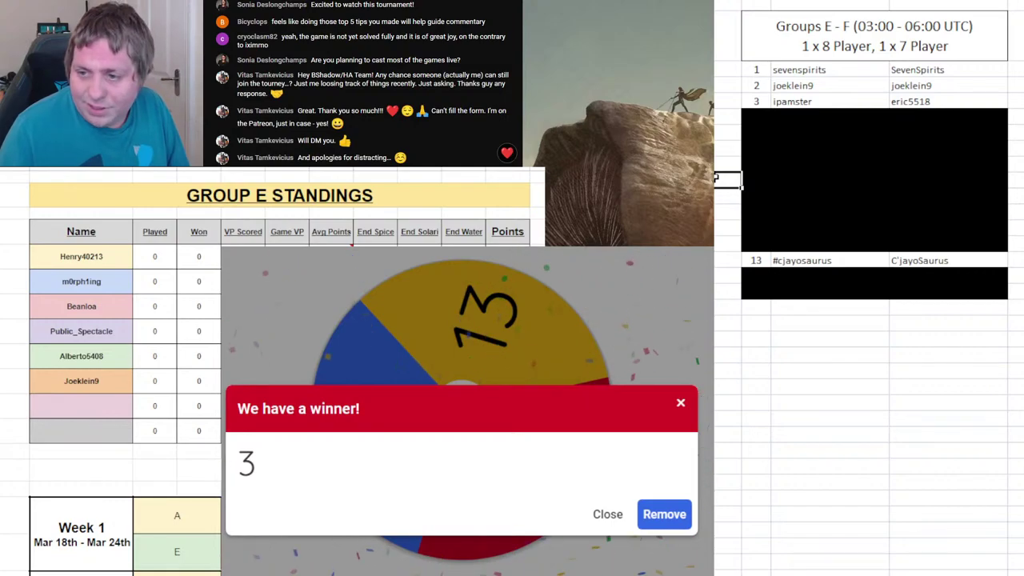
- Select list rows 2–3 and enter player 3's name in Group E's seventh slot
{"action": "left_click_drag", "start_coordinate": [756, 85], "coordinate": [944, 98]}
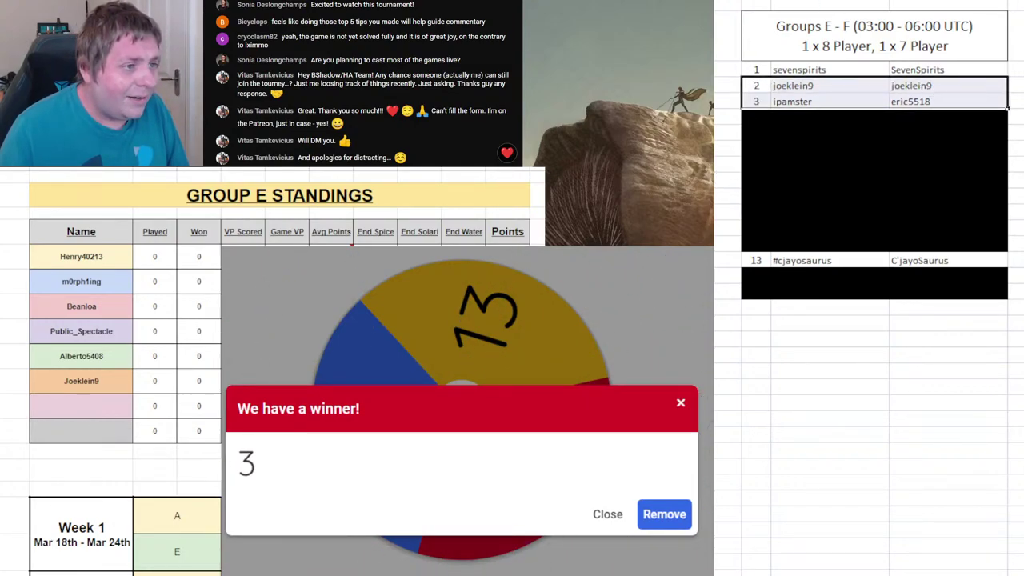
{"action": "left_click", "coordinate": [81, 406]}
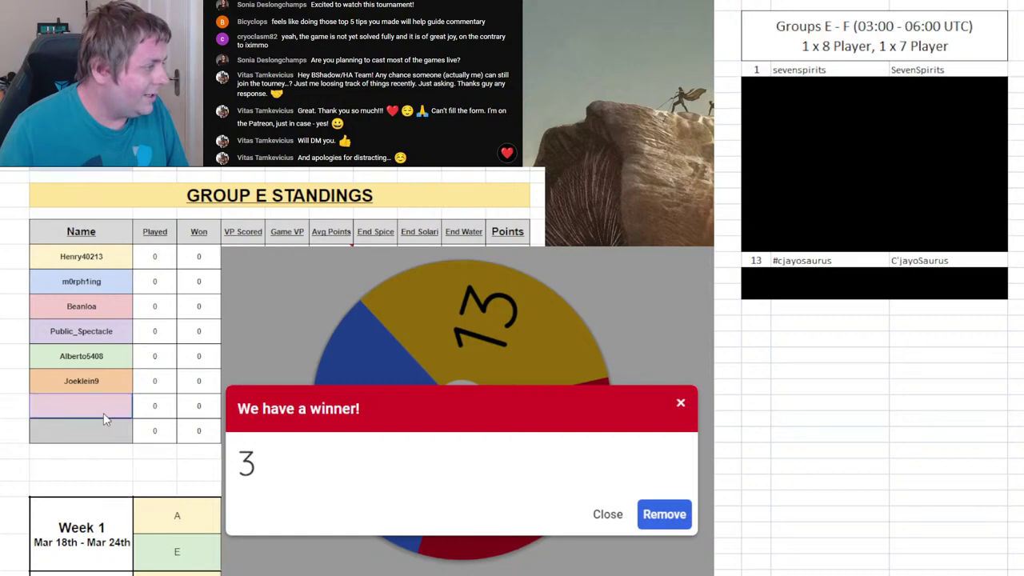
{"action": "type", "text": "ip"}
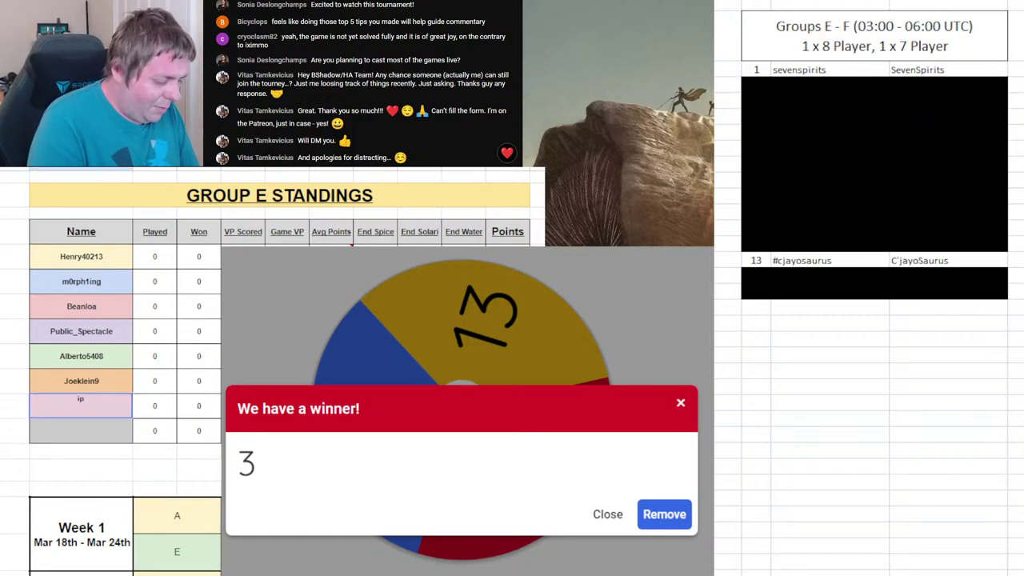
{"action": "type", "text": "amster"}
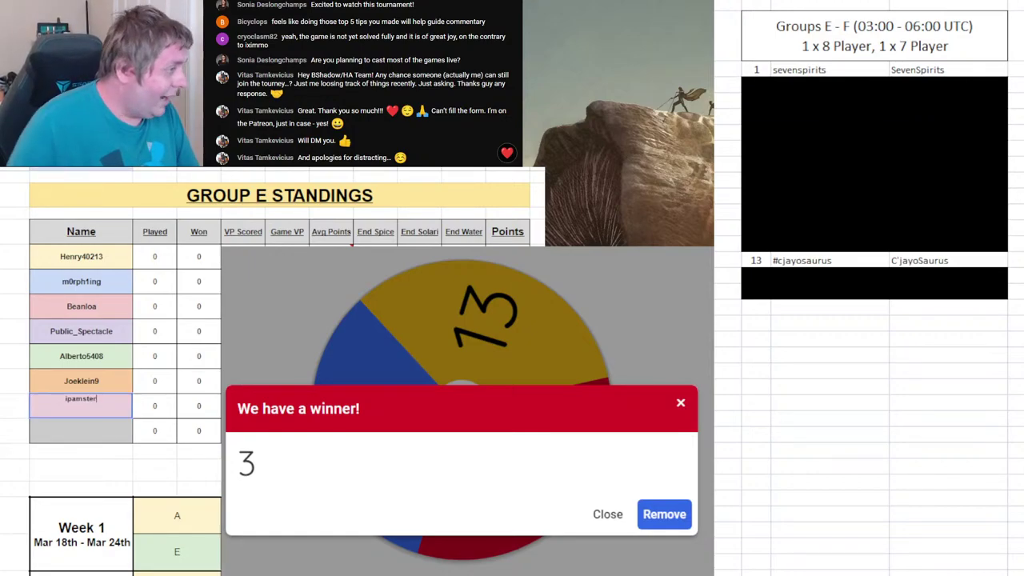
{"action": "key", "text": "Return"}
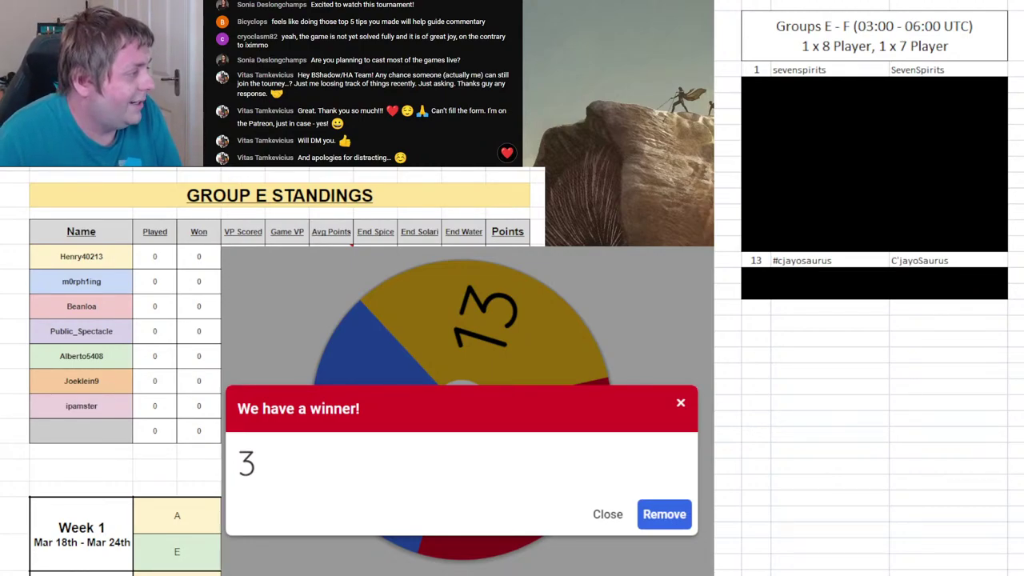
- Remove 3 from the wheel, show Group F, and spin with 7 and 13 left
{"action": "left_click", "coordinate": [665, 515]}
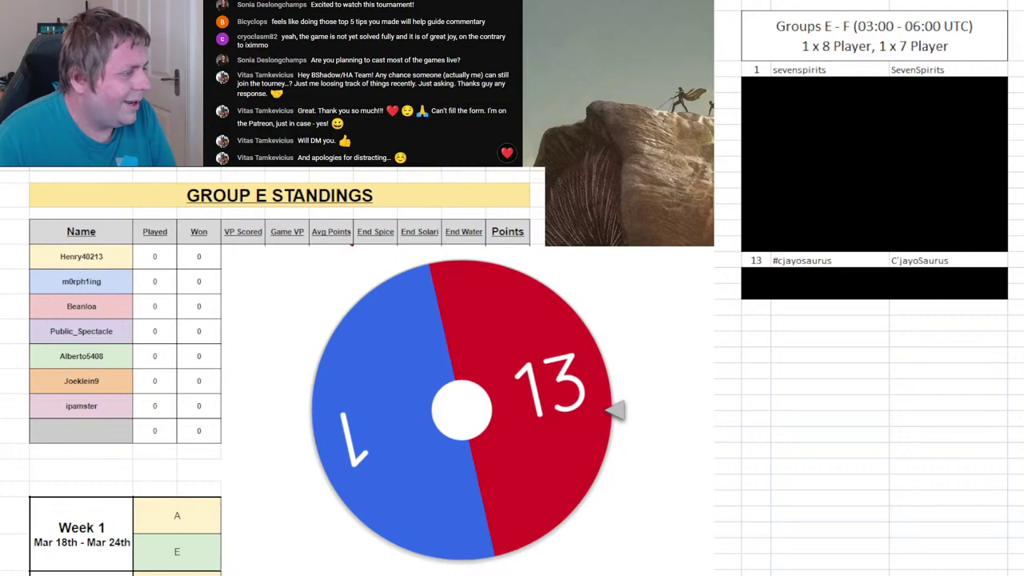
{"action": "key", "text": "ctrl+Page_Down"}
{"action": "left_click", "coordinate": [412, 444]}
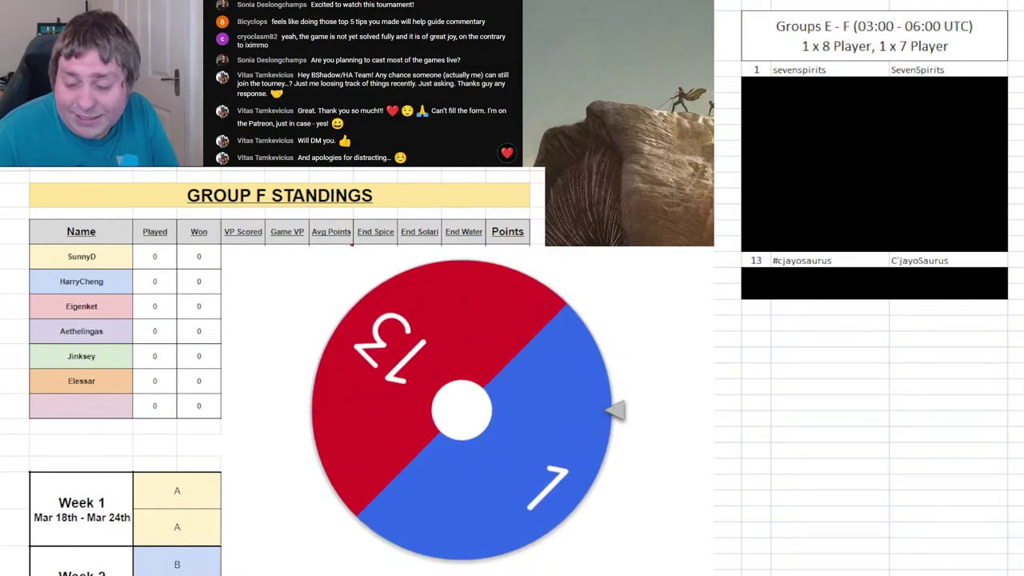
- Enter player 1's name in Group F's last name slot
{"action": "left_click", "coordinate": [94, 412]}
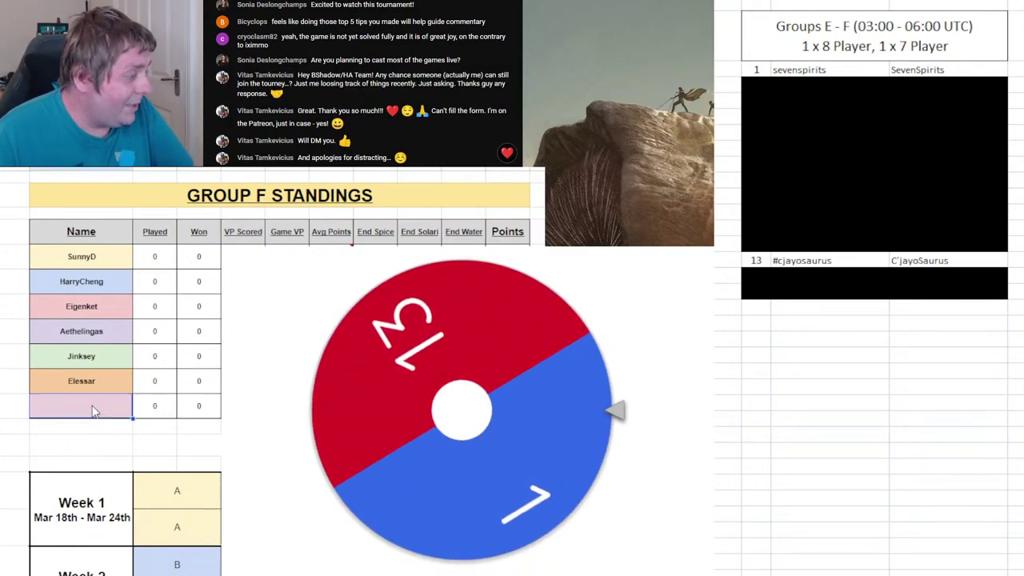
{"action": "type", "text": "Sve"}
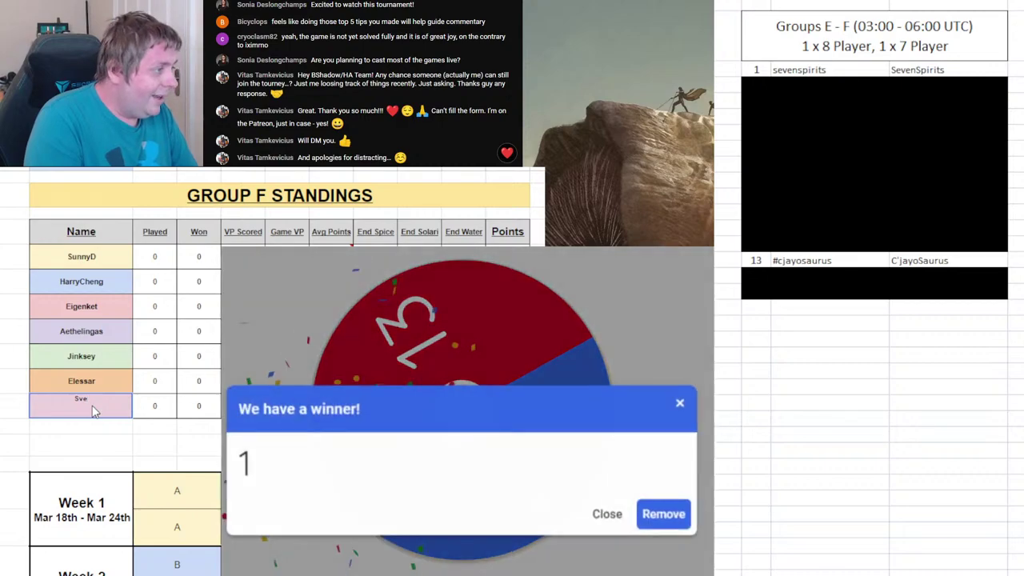
{"action": "type", "text": "enSpirits"}
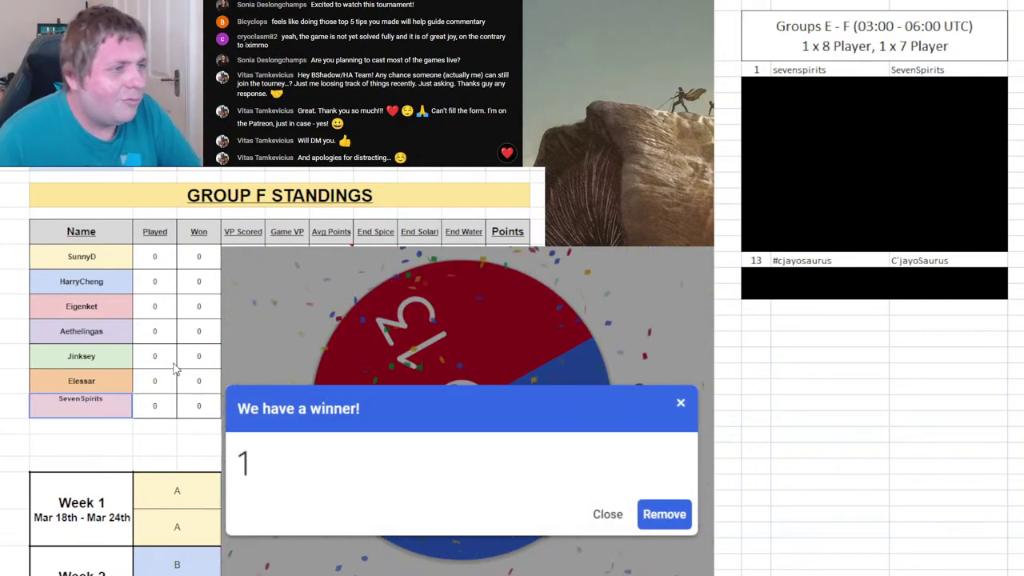
{"action": "left_click", "coordinate": [774, 69]}
- Black out list row 1 and remove 1 from the wheel
{"action": "left_click", "coordinate": [758, 69]}
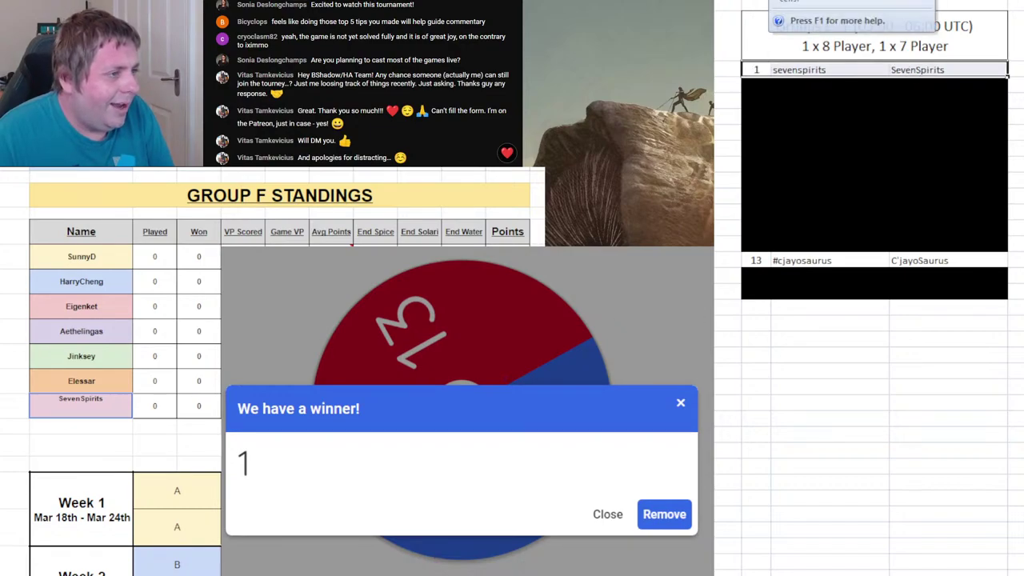
{"action": "key", "text": "F4"}
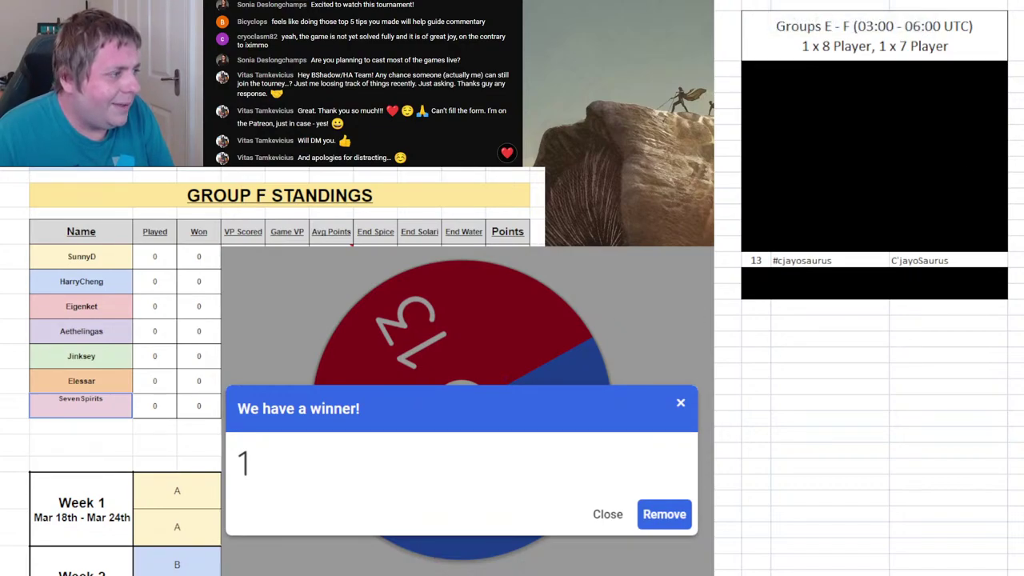
{"action": "scroll", "coordinate": [272, 360], "scroll_direction": "down", "scroll_amount": 3}
{"action": "scroll", "coordinate": [269, 351], "scroll_direction": "up", "scroll_amount": 3}
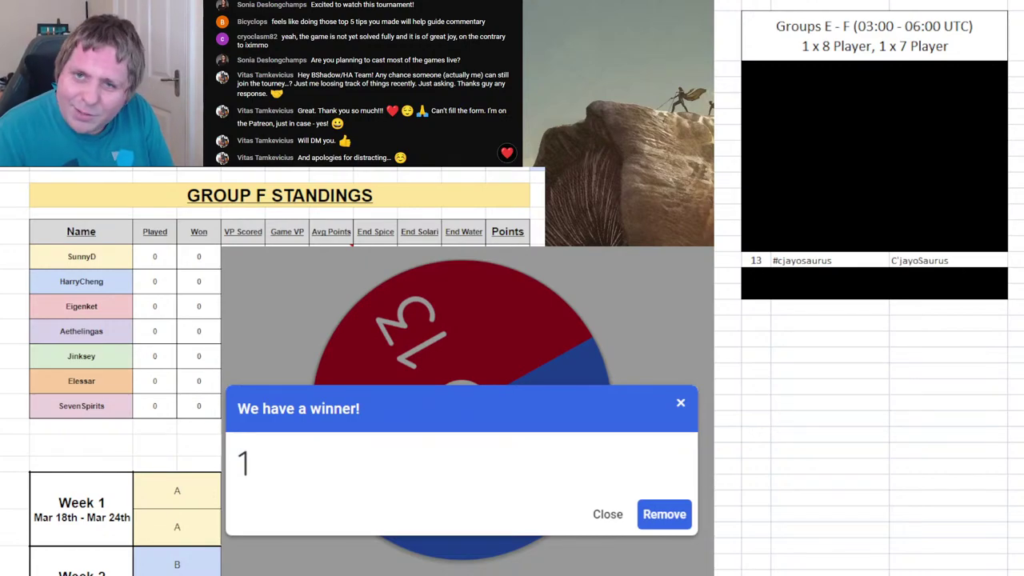
{"action": "left_click", "coordinate": [666, 517]}
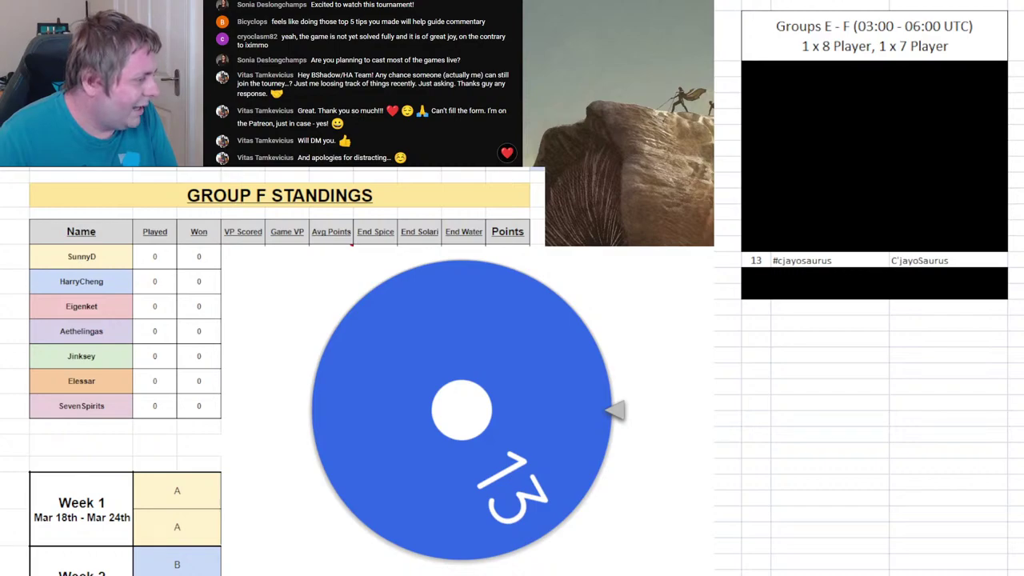
- Enter player 13's name in Group E's eighth and last name slot
{"action": "key", "text": "ctrl+Page_Up"}
{"action": "left_click", "coordinate": [68, 432]}
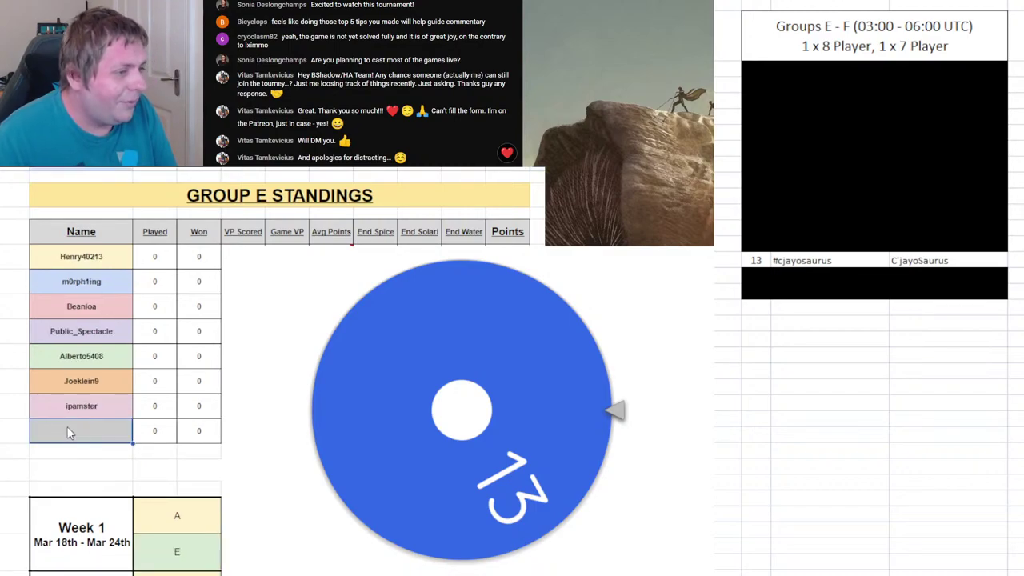
{"action": "type", "text": "C'j"}
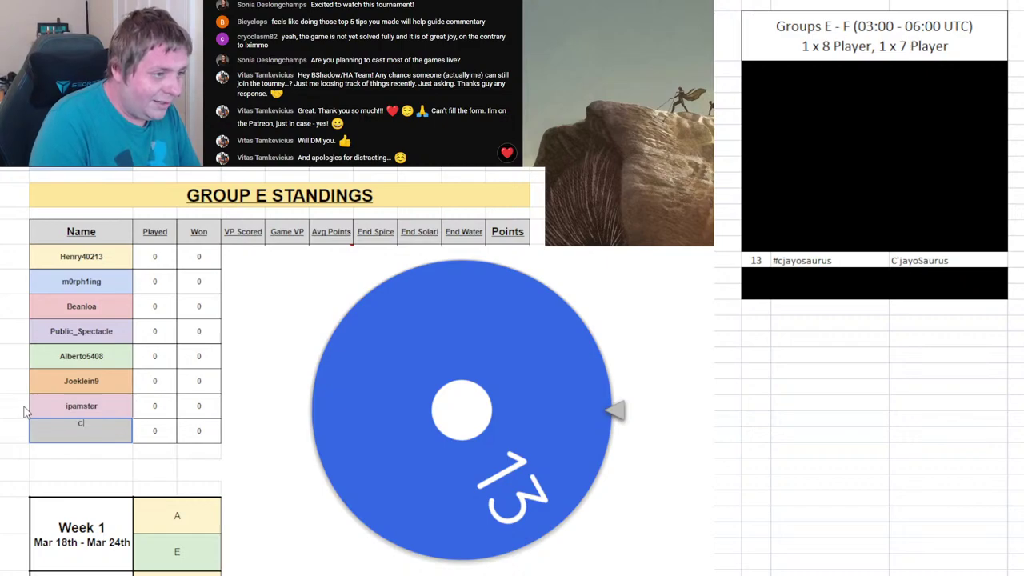
{"action": "type", "text": "ay"}
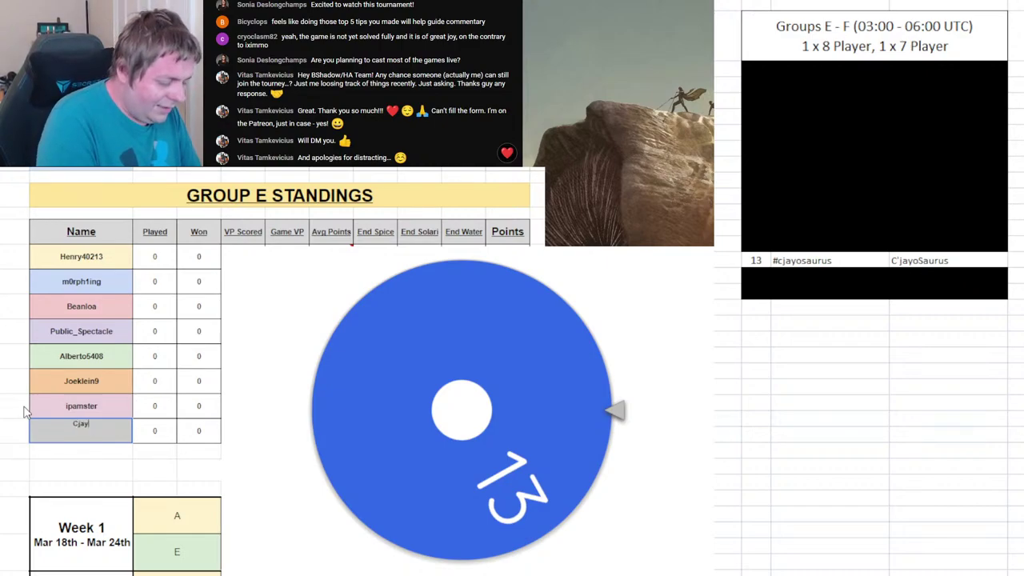
{"action": "type", "text": "osaur"}
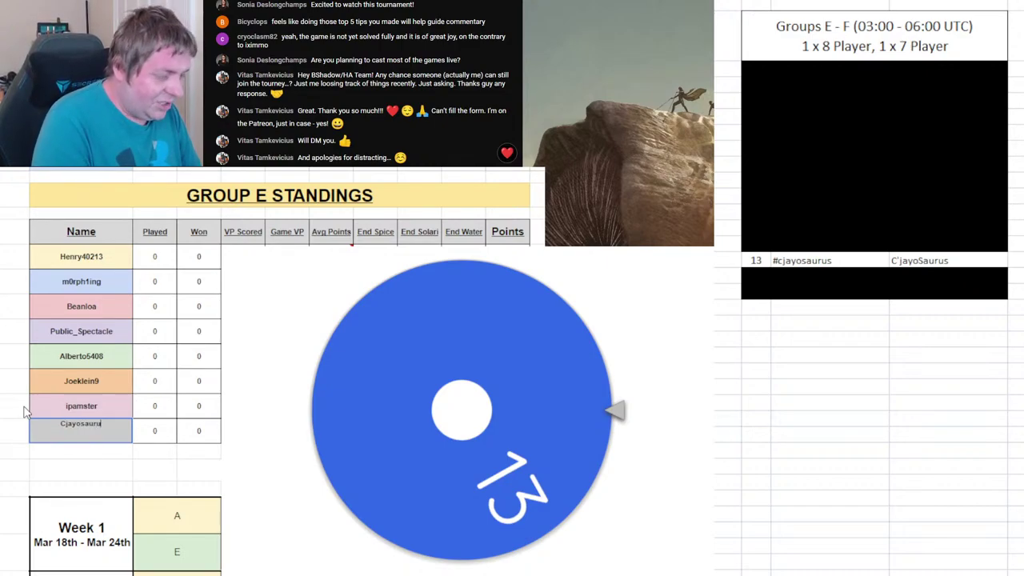
{"action": "type", "text": "us"}
{"action": "key", "text": "Return"}
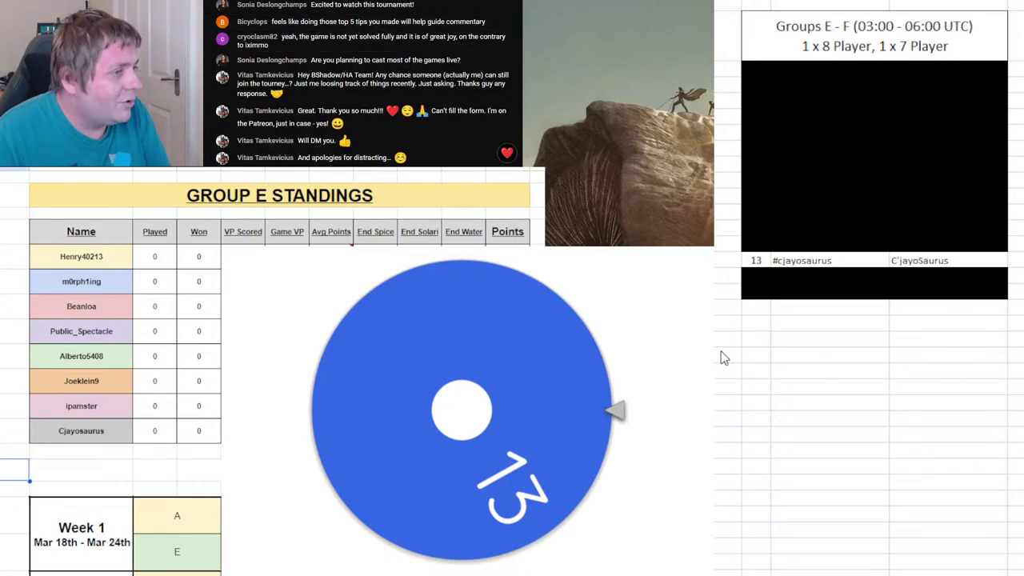
- On the Group F sheet, black out player 13's list row
{"action": "key", "text": "ctrl+shift+Page_Down"}
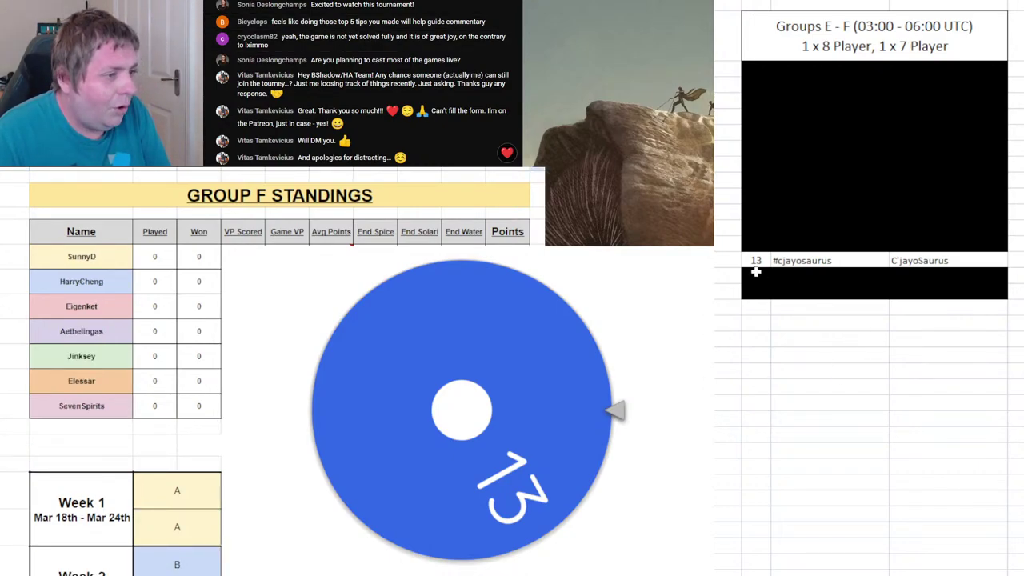
{"action": "left_click", "coordinate": [754, 261]}
{"action": "key", "text": "F4"}
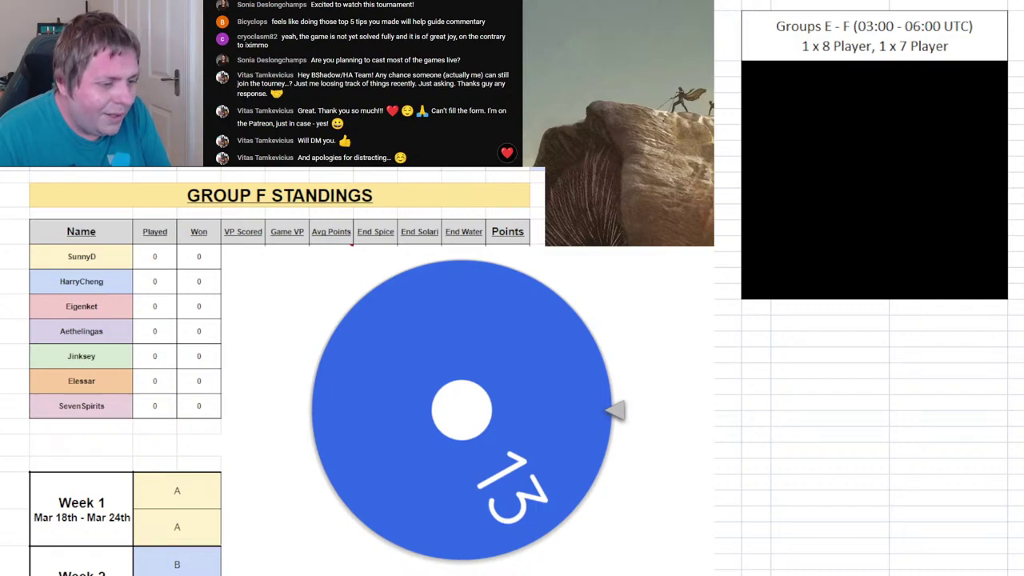
- Bring up the Groups G–H player list and select its first player
{"action": "left_click", "coordinate": [800, 260]}
{"action": "scroll", "coordinate": [869, 288], "scroll_direction": "right", "scroll_amount": 5}
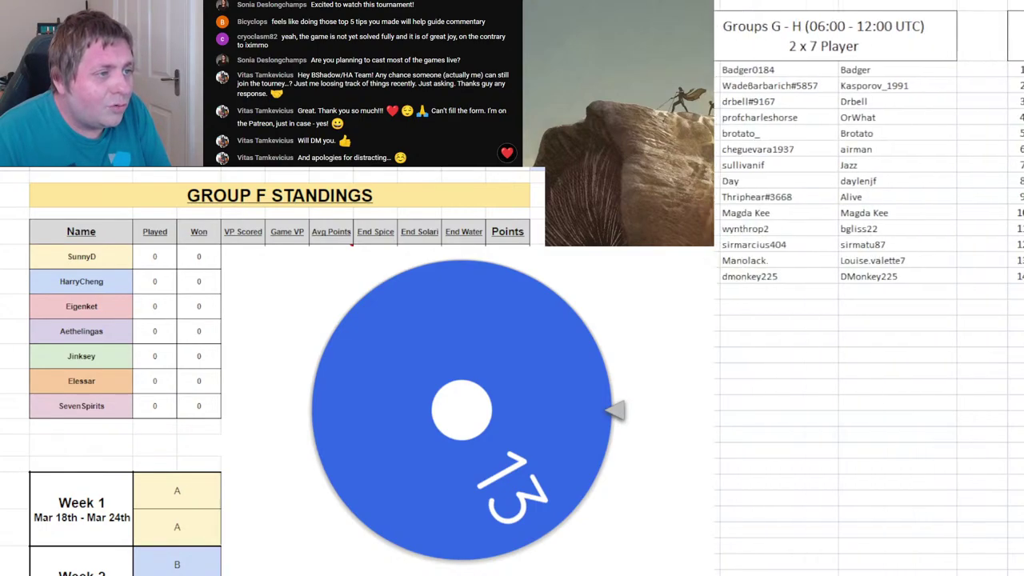
{"action": "scroll", "coordinate": [869, 288], "scroll_direction": "left", "scroll_amount": 1}
{"action": "left_click", "coordinate": [959, 448]}
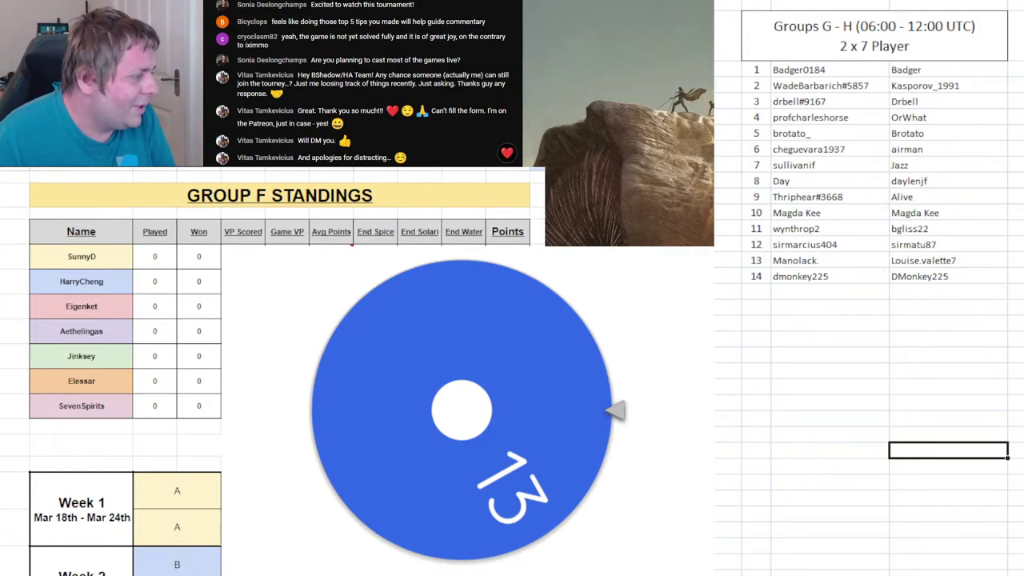
{"action": "left_click", "coordinate": [908, 445]}
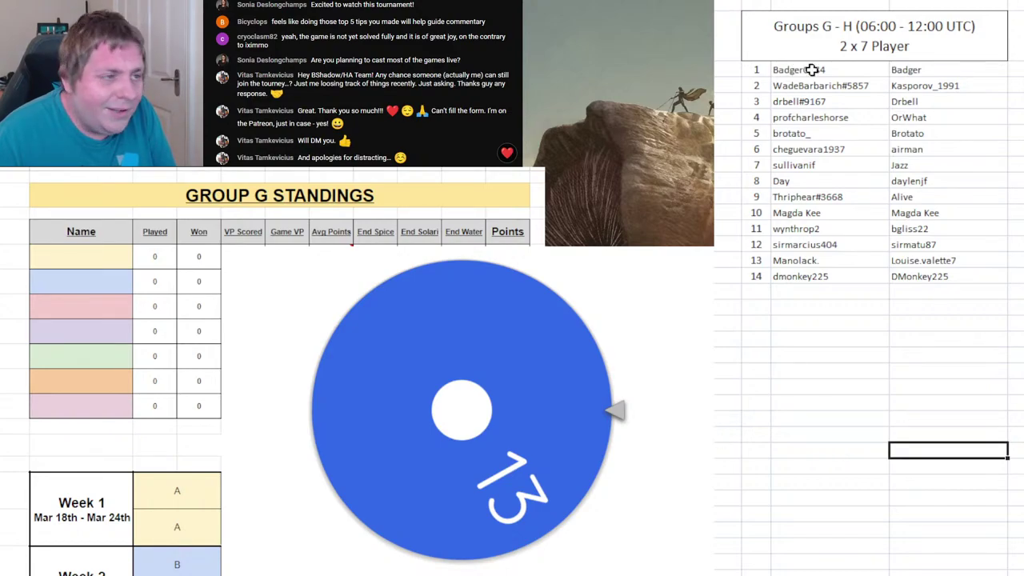
{"action": "left_click", "coordinate": [847, 69]}
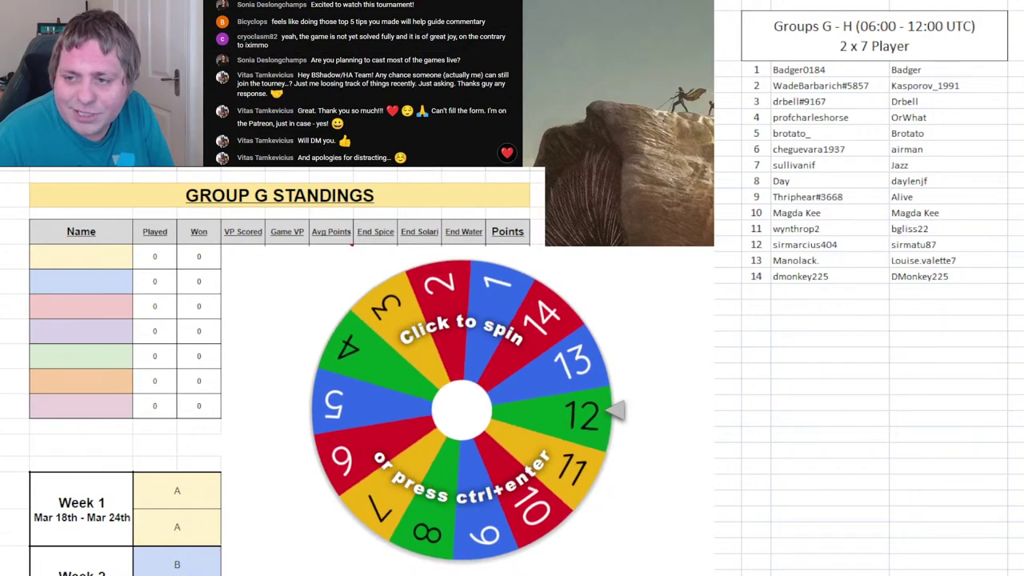
- Spin the wheel to draw 9 and enter that player first in Group G
{"action": "left_click", "coordinate": [581, 446]}
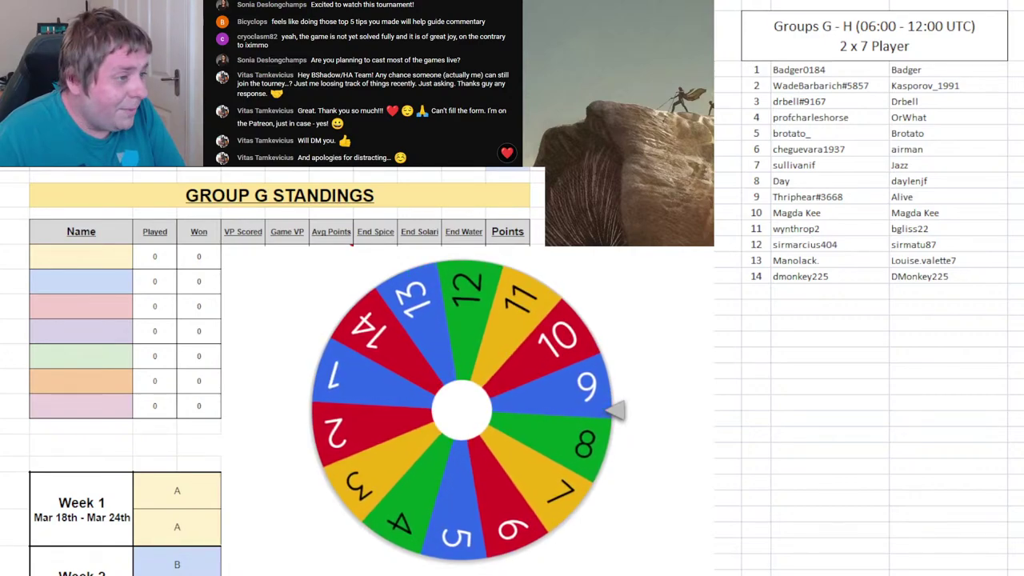
{"action": "left_click", "coordinate": [760, 205]}
{"action": "left_click", "coordinate": [812, 199]}
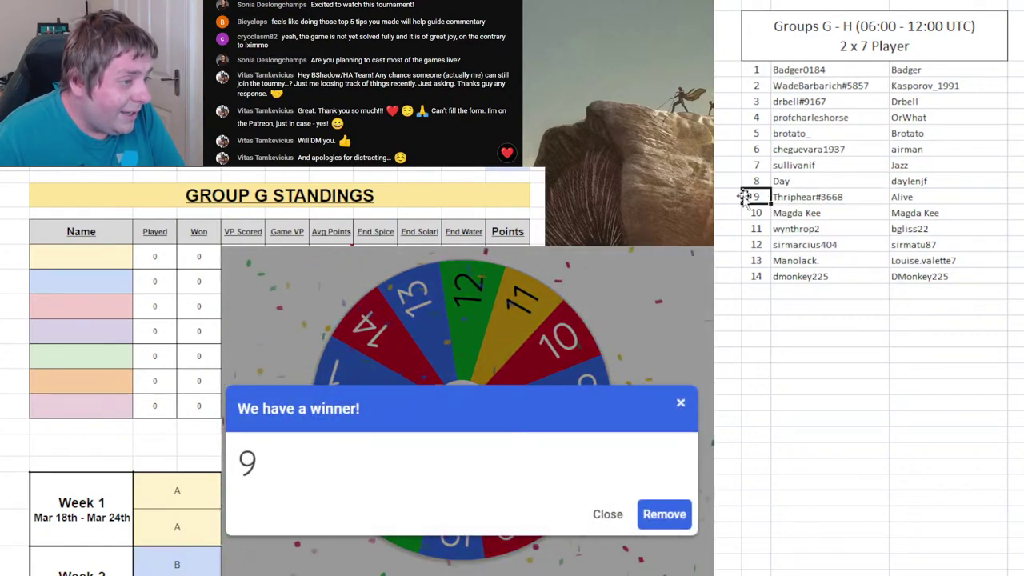
{"action": "left_click", "coordinate": [729, 228]}
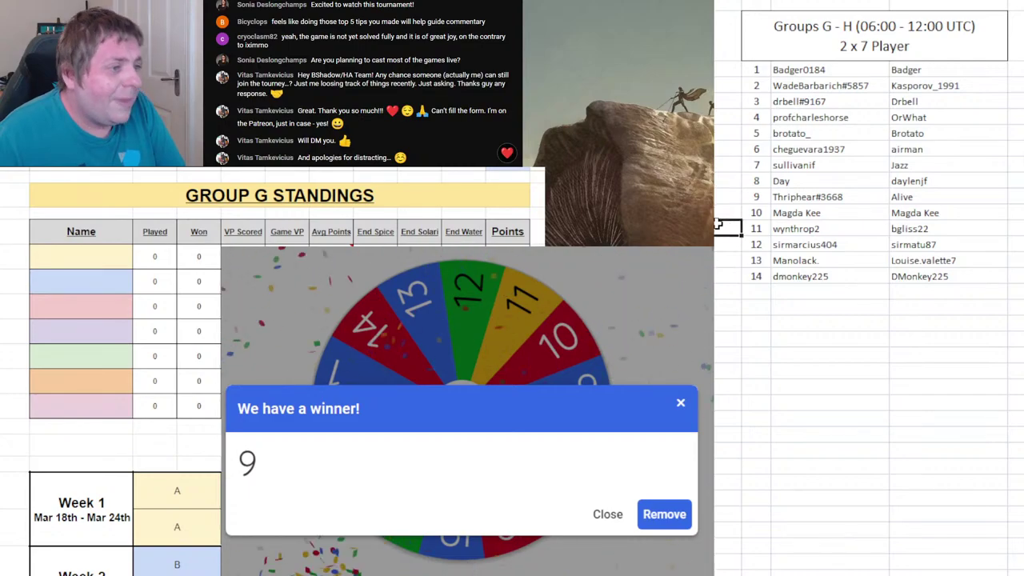
{"action": "left_click", "coordinate": [99, 266]}
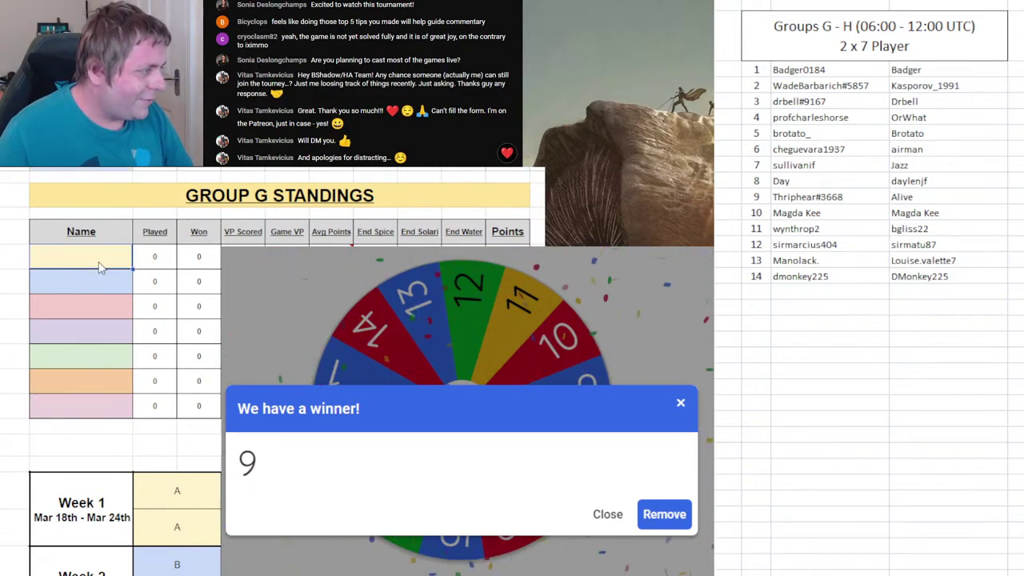
{"action": "type", "text": "1"}
{"action": "type", "text": "hrip"}
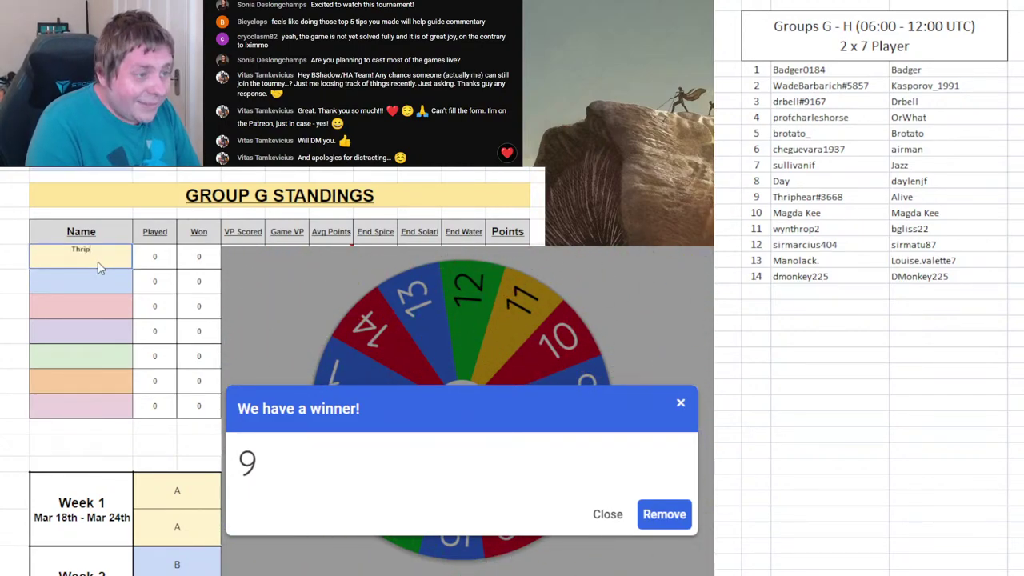
{"action": "type", "text": "hear"}
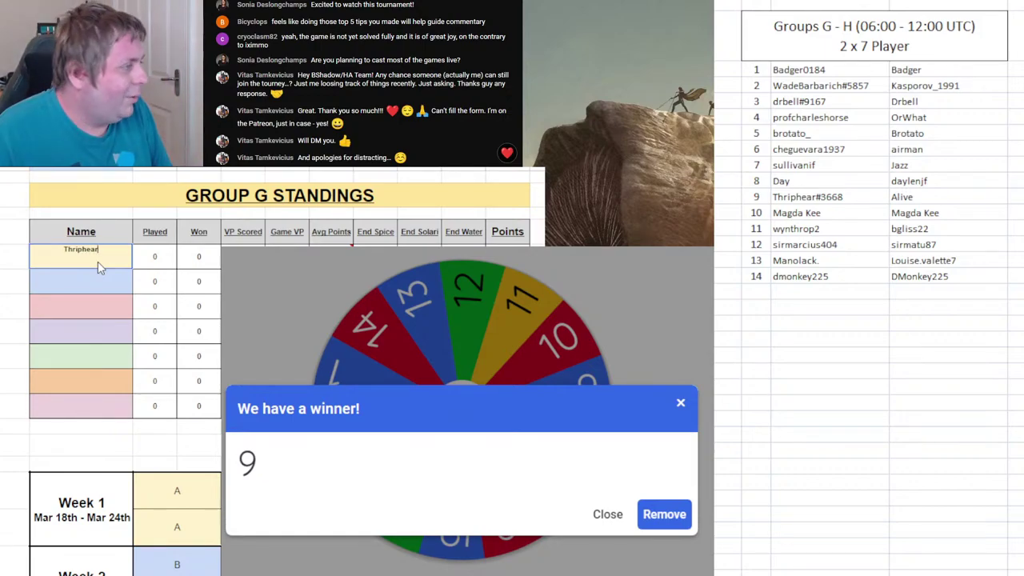
{"action": "key", "text": "Return"}
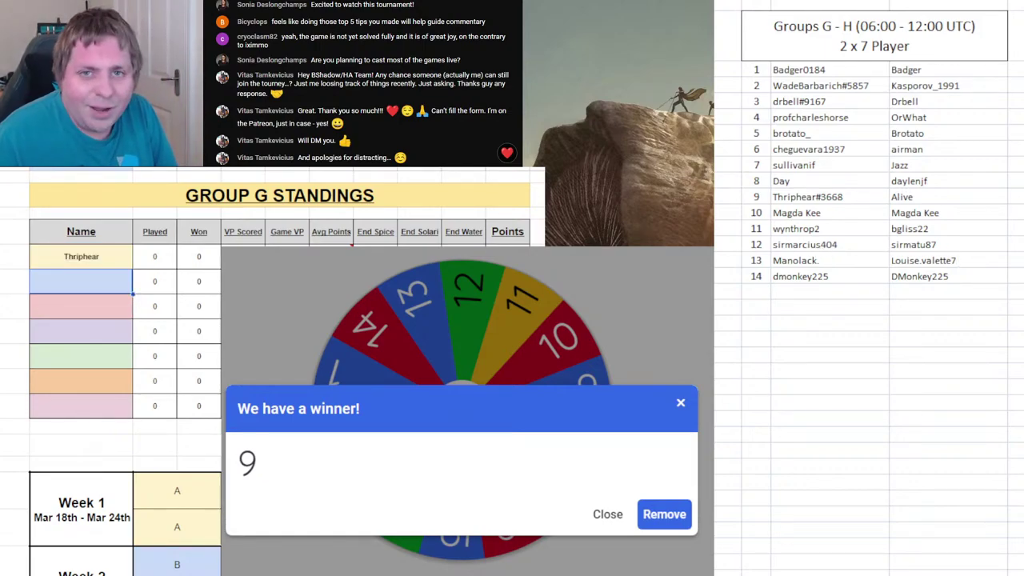
- Remove 9 from the wheel, spin again, and select list row 9
{"action": "left_click", "coordinate": [669, 518]}
{"action": "left_click", "coordinate": [509, 391]}
{"action": "left_click_drag", "start_coordinate": [753, 197], "coordinate": [1001, 197]}
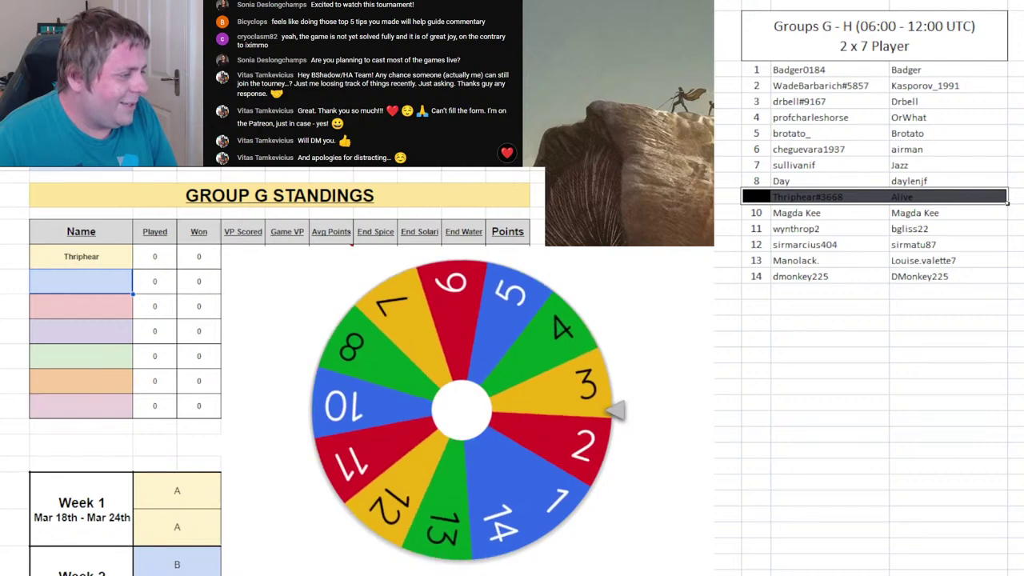
- Enter player 4's name in Group H's first name slot
{"action": "key", "text": "ctrl+Page_Down"}
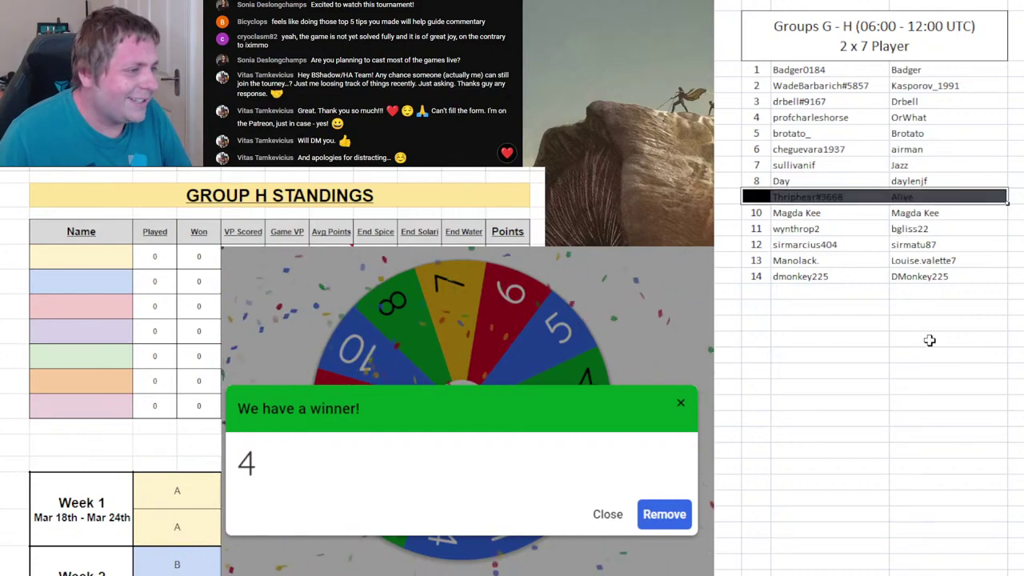
{"action": "left_click", "coordinate": [88, 257]}
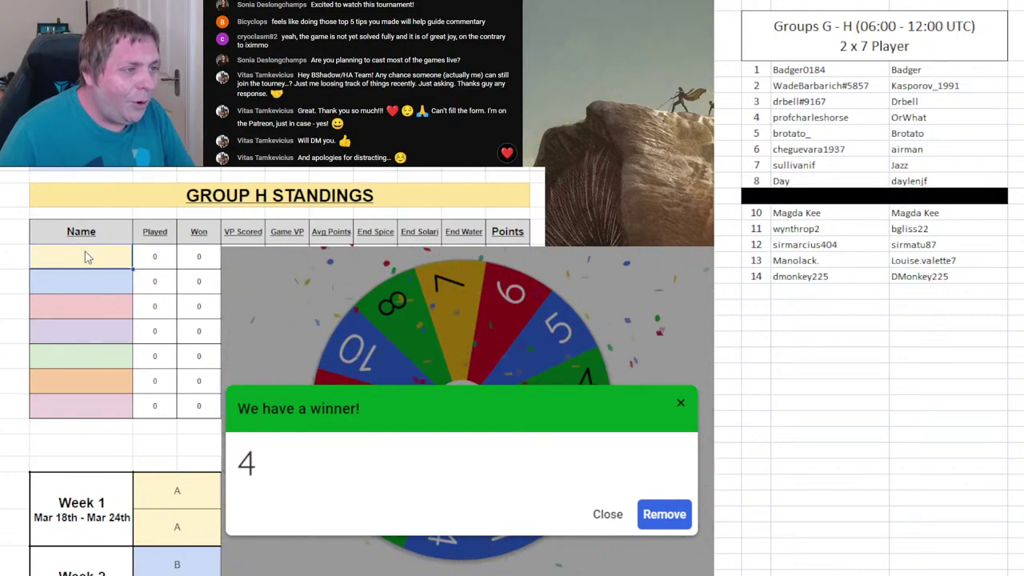
{"action": "type", "text": "Pre"}
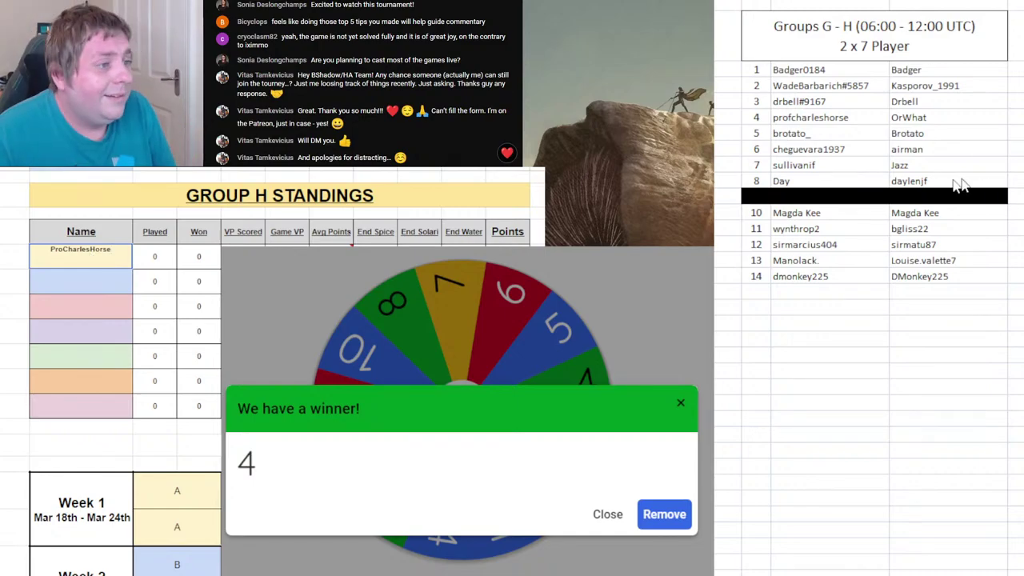
{"action": "left_click", "coordinate": [983, 195]}
{"action": "left_click", "coordinate": [80, 249]}
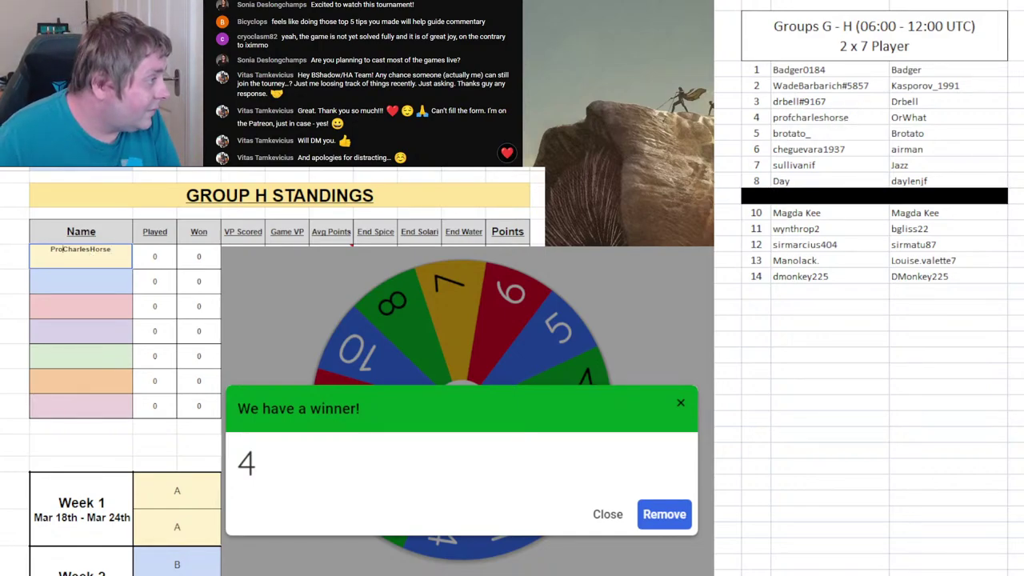
{"action": "key", "text": "Return"}
- Remove 4 from the wheel, spin again, and return to Group G
{"action": "left_click", "coordinate": [671, 519]}
{"action": "left_click", "coordinate": [528, 402]}
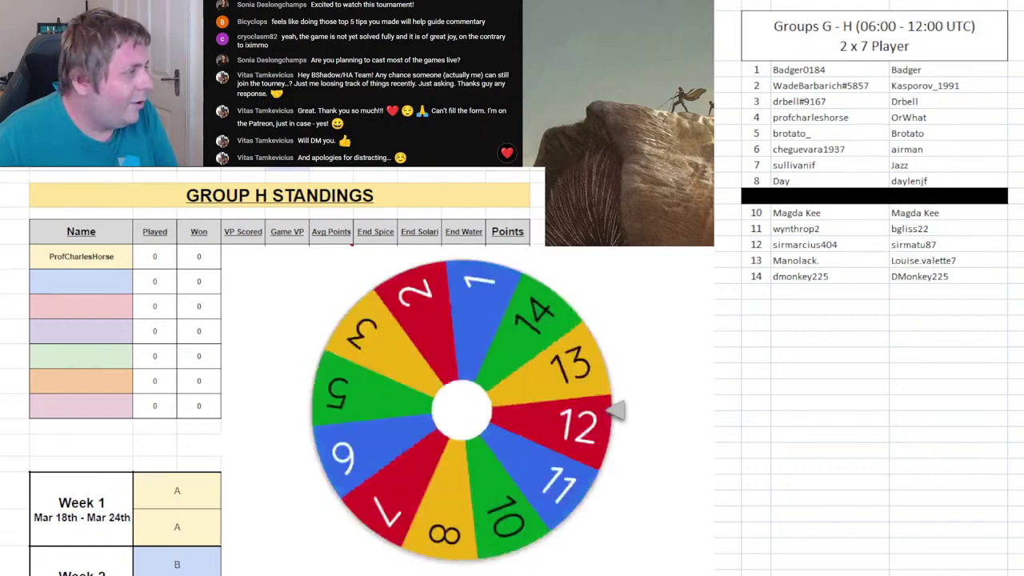
{"action": "key", "text": "ctrl+Page_Up"}
- Black out row 4 of the Groups G–H player list
{"action": "left_click", "coordinate": [756, 117]}
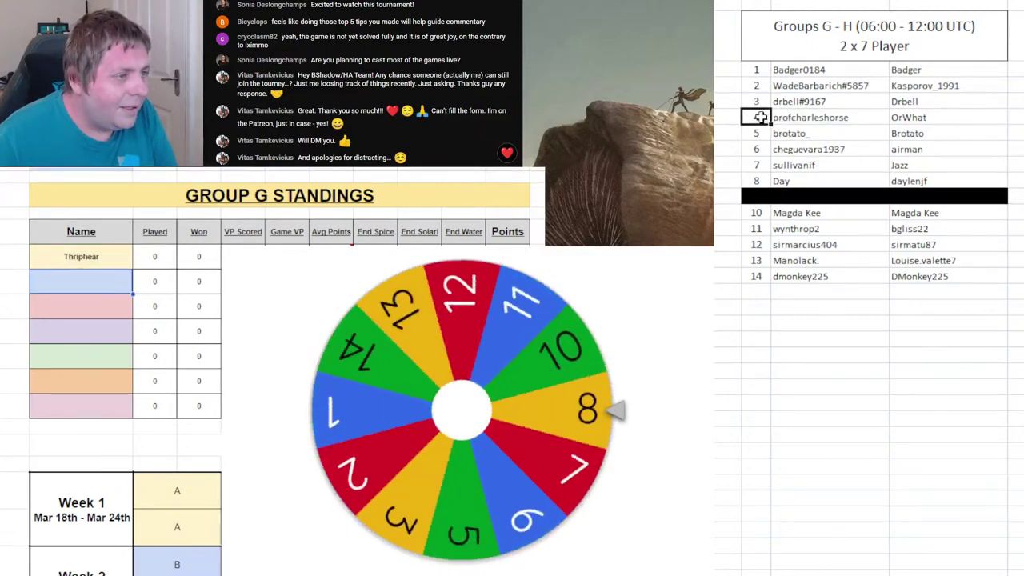
{"action": "left_click_drag", "start_coordinate": [761, 117], "coordinate": [900, 119]}
{"action": "key", "text": "F4"}
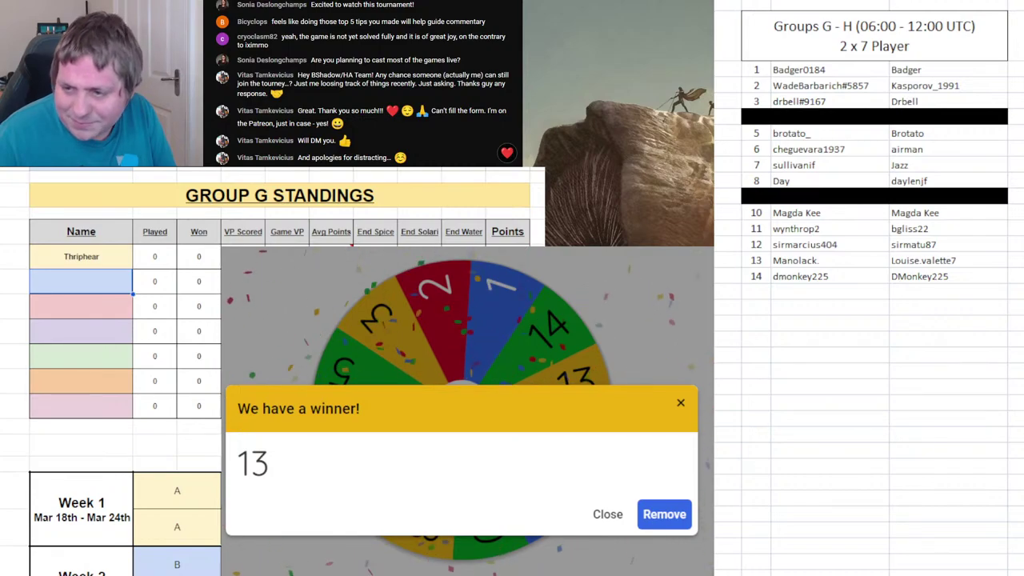
- Record player 13's name for Group G's second slot, then remove 13 and spin
{"action": "left_click", "coordinate": [893, 301]}
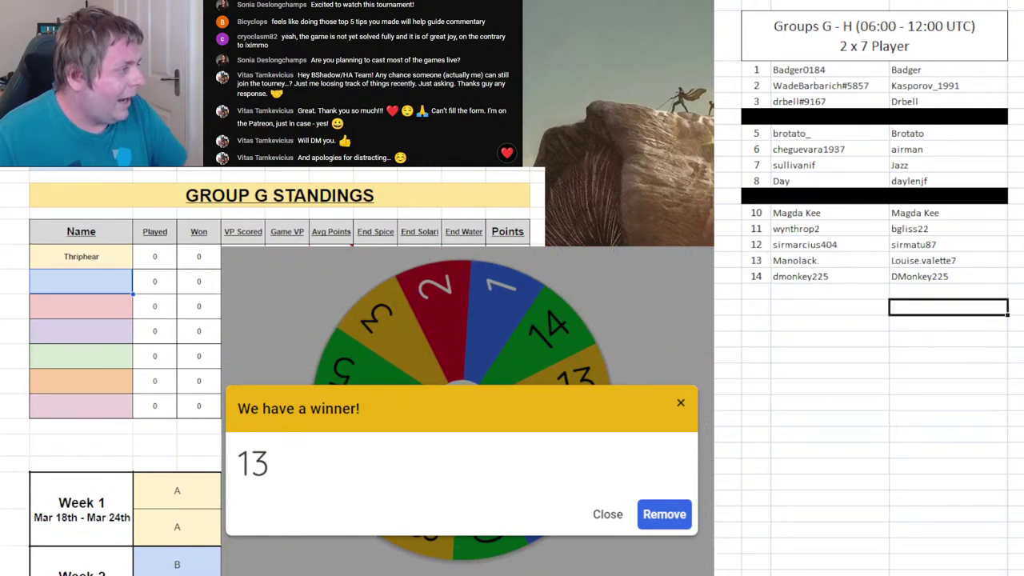
{"action": "type", "text": "Manolack"}
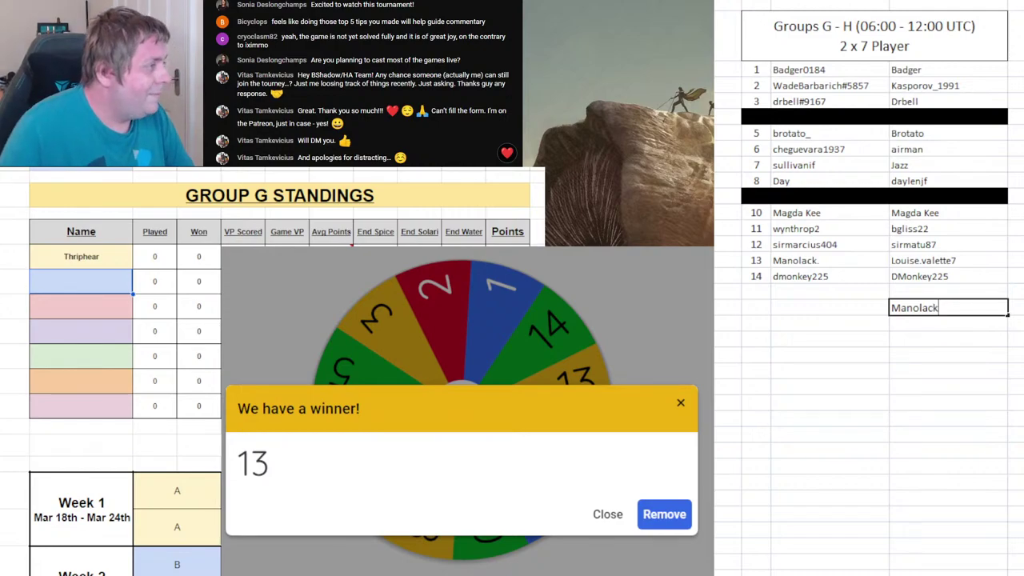
{"action": "key", "text": "Return"}
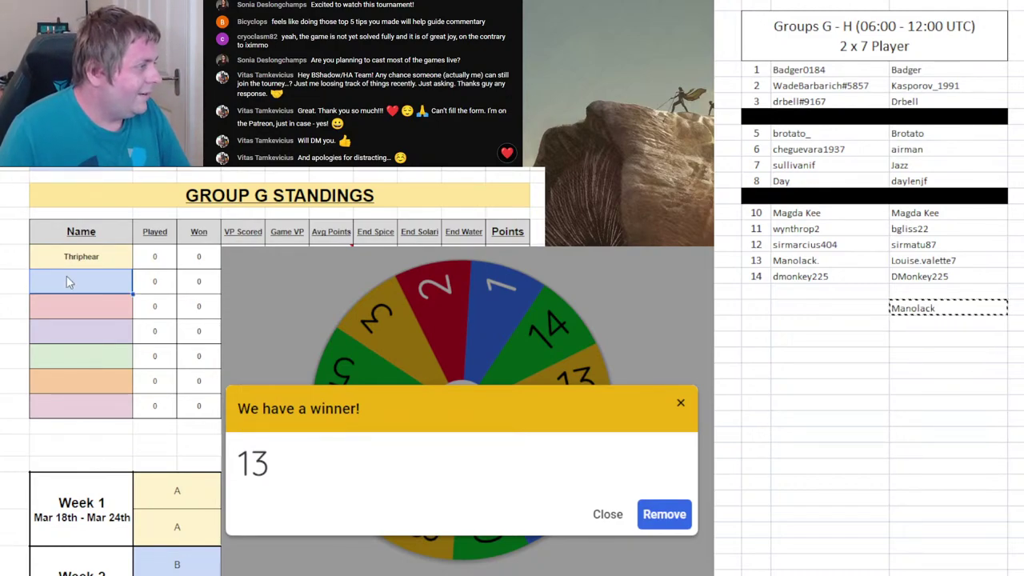
{"action": "type", "text": "Manolack"}
{"action": "key", "text": "ctrl+z"}
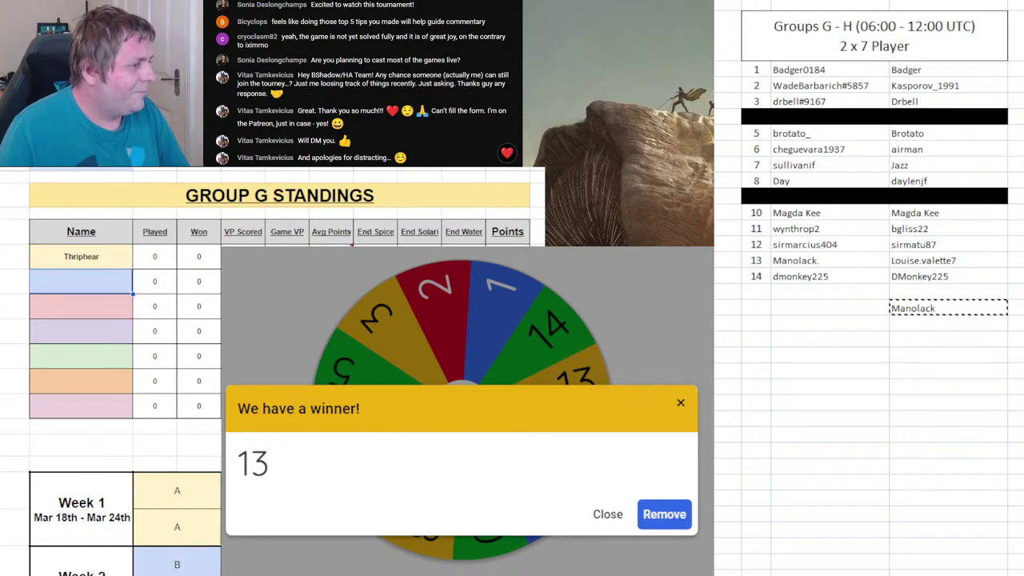
{"action": "left_click_drag", "start_coordinate": [918, 304], "coordinate": [947, 367]}
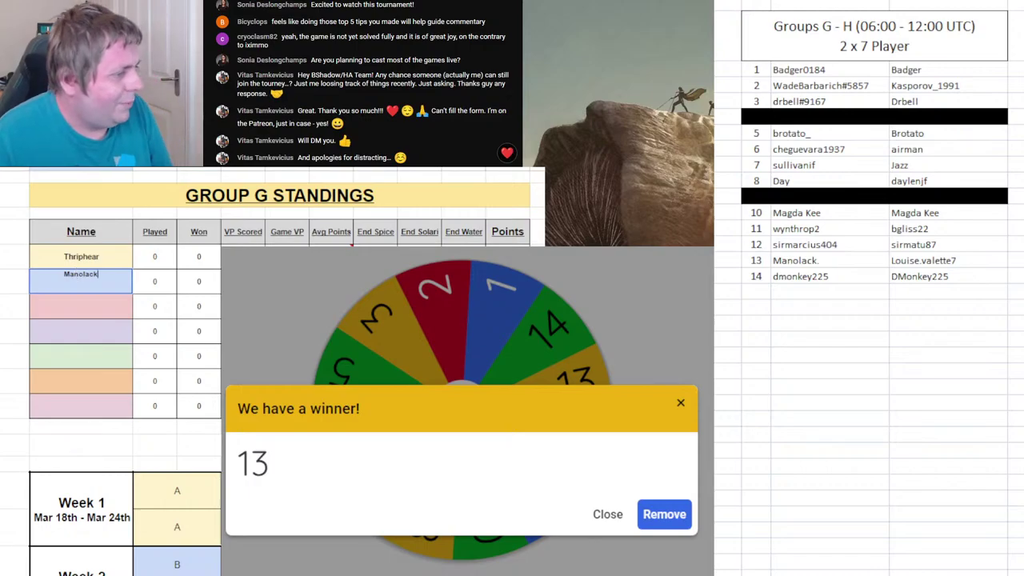
{"action": "left_click", "coordinate": [665, 514]}
{"action": "left_click", "coordinate": [468, 355]}
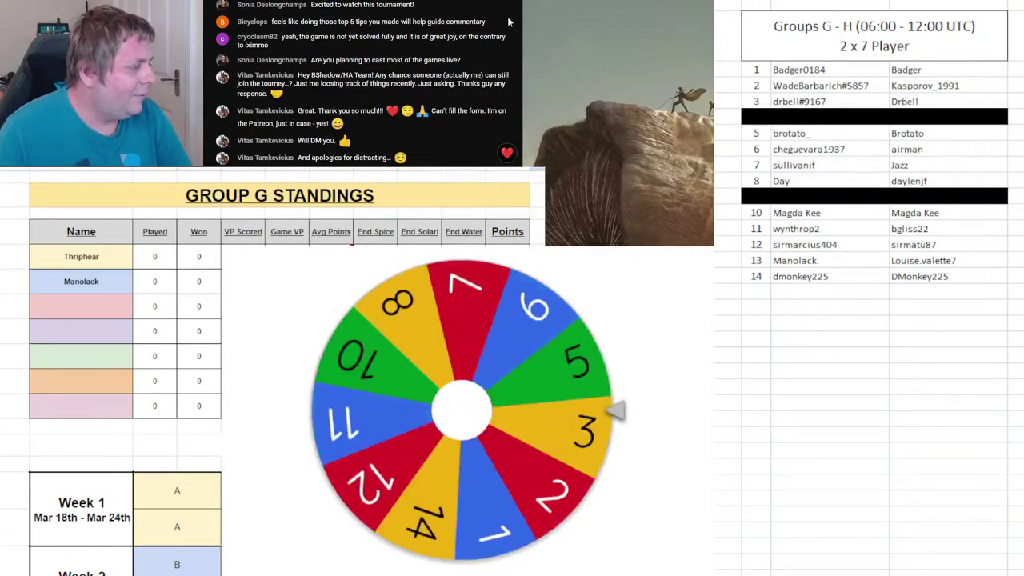
- Enter player 6's name in Group H's second name slot
{"action": "key", "text": "ctrl+Page_Down"}
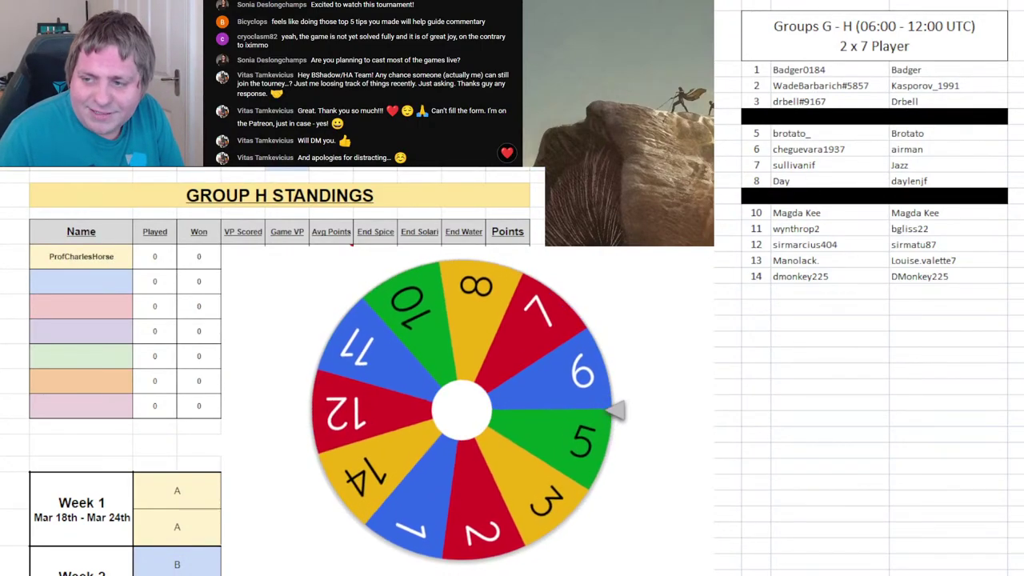
{"action": "left_click", "coordinate": [948, 371]}
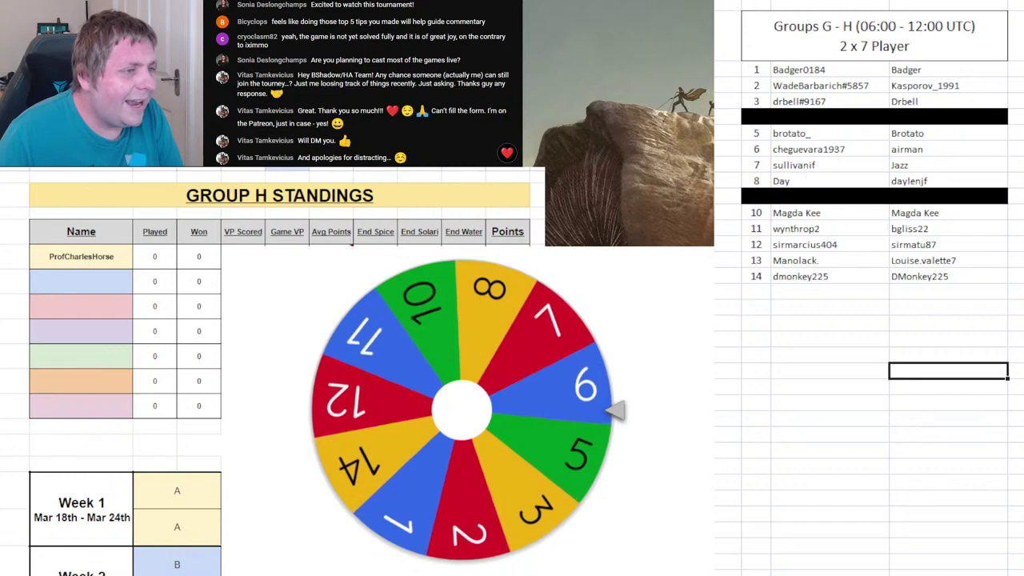
{"action": "left_click", "coordinate": [103, 277]}
{"action": "type", "text": "Che Guevara"}
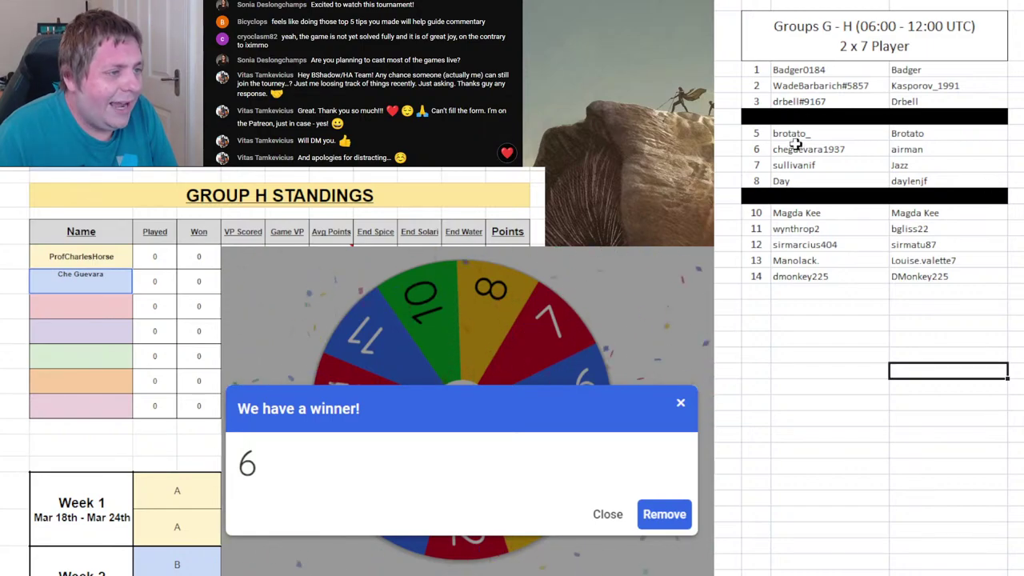
- Black out list row 6, return to Group G, and remove 6 from the wheel
{"action": "left_click_drag", "start_coordinate": [762, 149], "coordinate": [904, 147]}
{"action": "key", "text": "F4"}
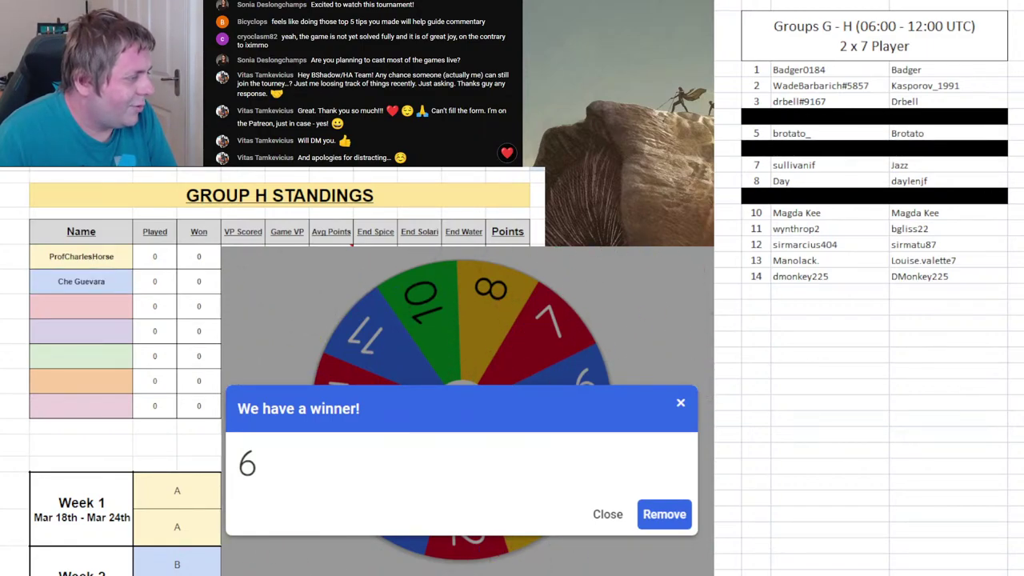
{"action": "key", "text": "ctrl+Page_Up"}
{"action": "left_click", "coordinate": [664, 514]}
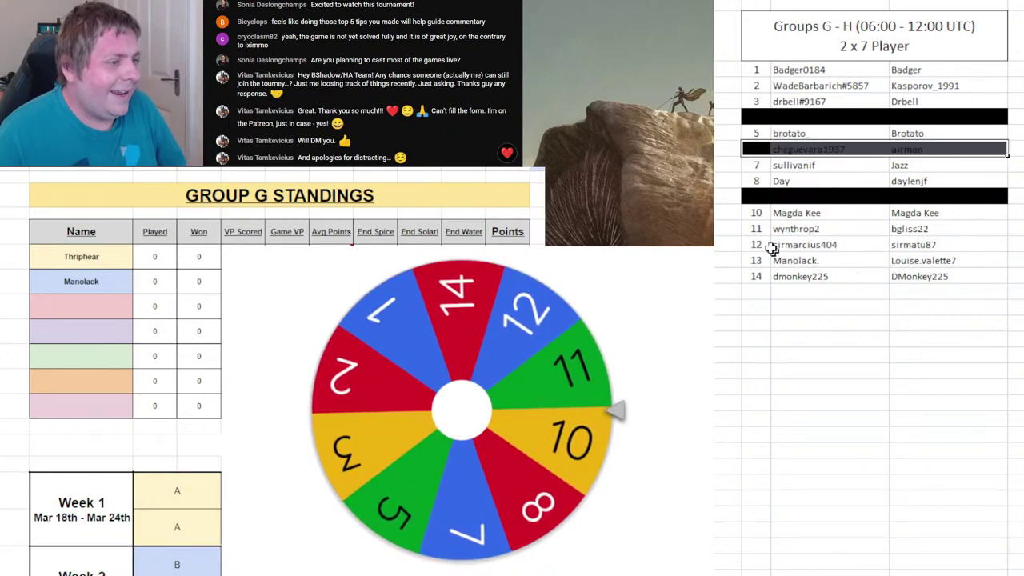
- Enter player 11's name in Group G's third slot, remove the winner, and spin again
{"action": "left_click", "coordinate": [90, 307]}
{"action": "type", "text": "Wyn"}
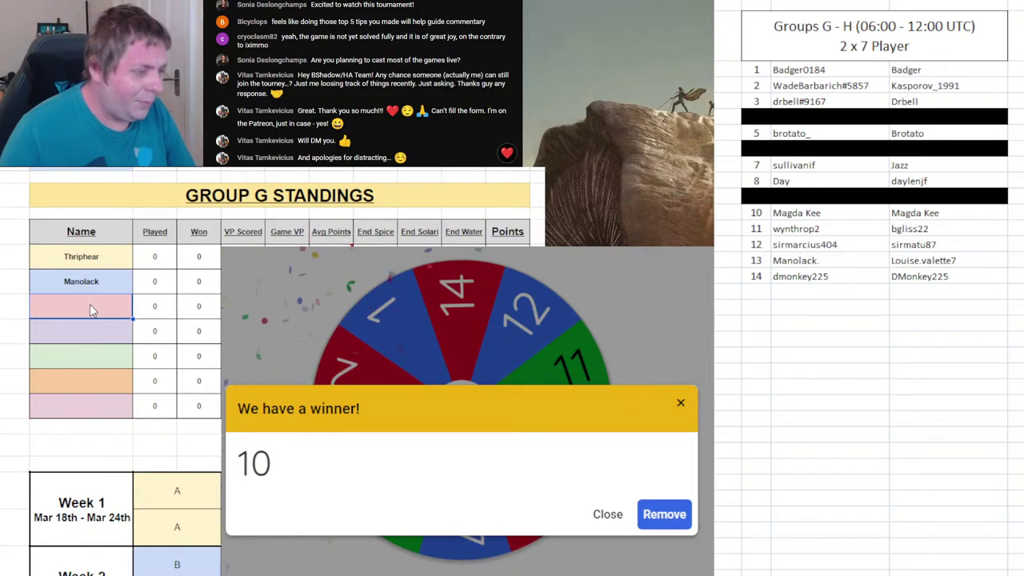
{"action": "type", "text": "throp2"}
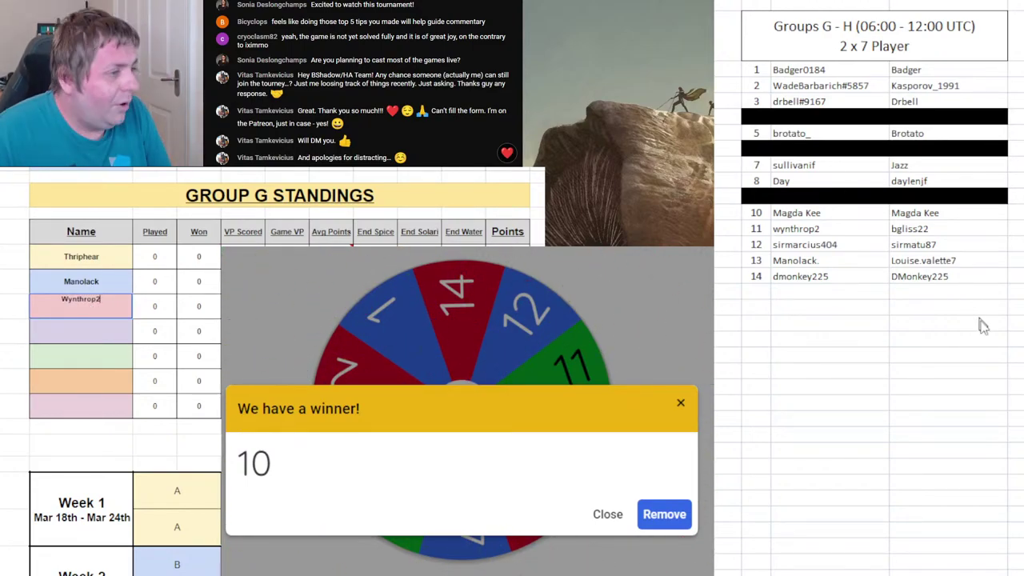
{"action": "left_click", "coordinate": [664, 514]}
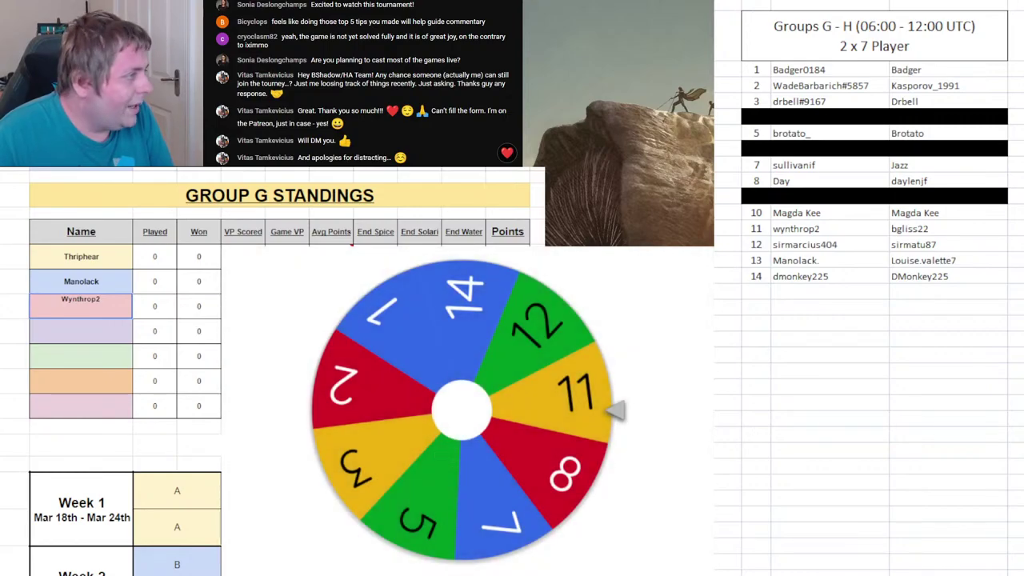
{"action": "key", "text": "ctrl+Page_Down"}
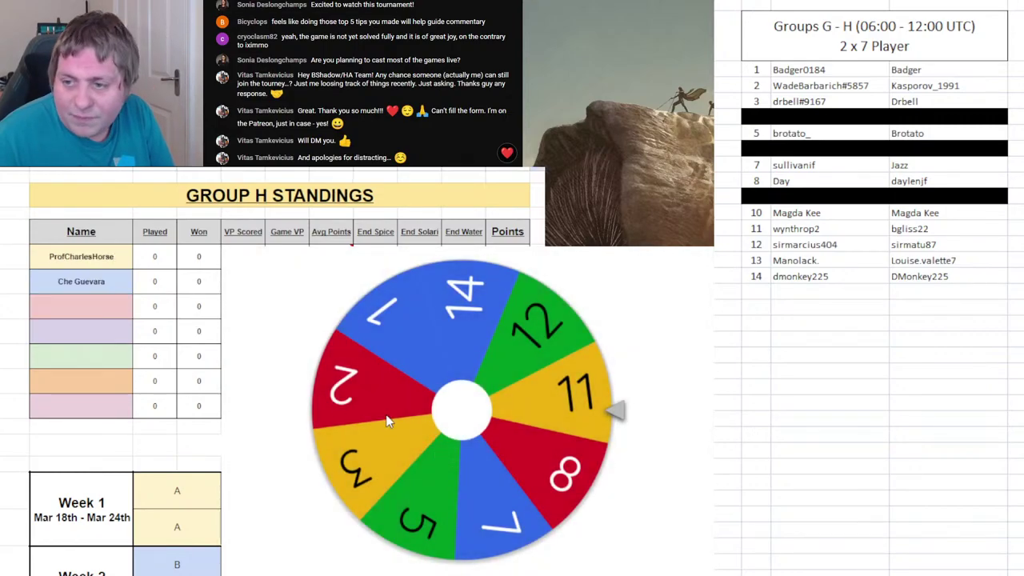
{"action": "left_click", "coordinate": [387, 422]}
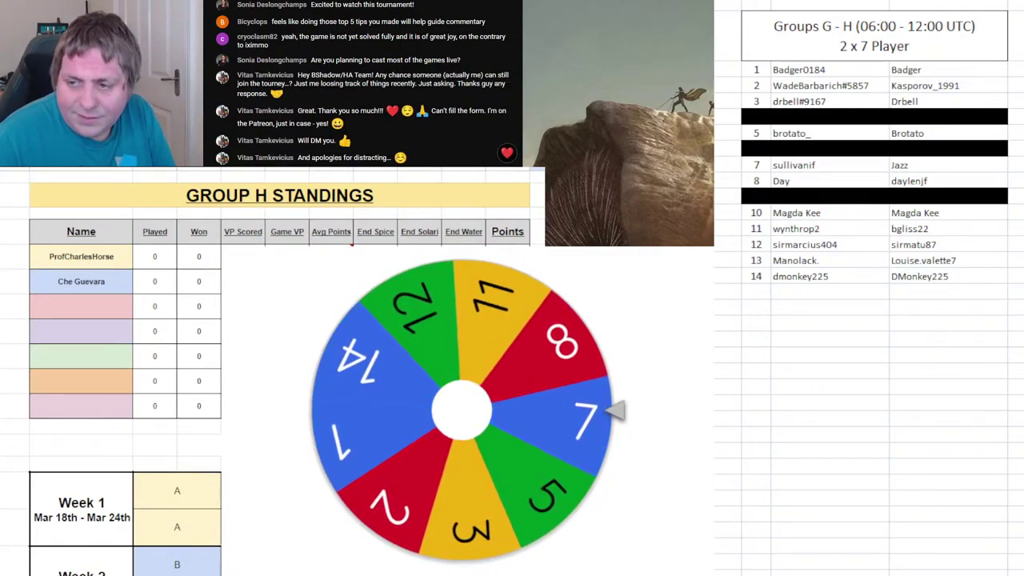
- Black out list row 11 and enter player 7's name in Group H's third slot
{"action": "left_click", "coordinate": [64, 306]}
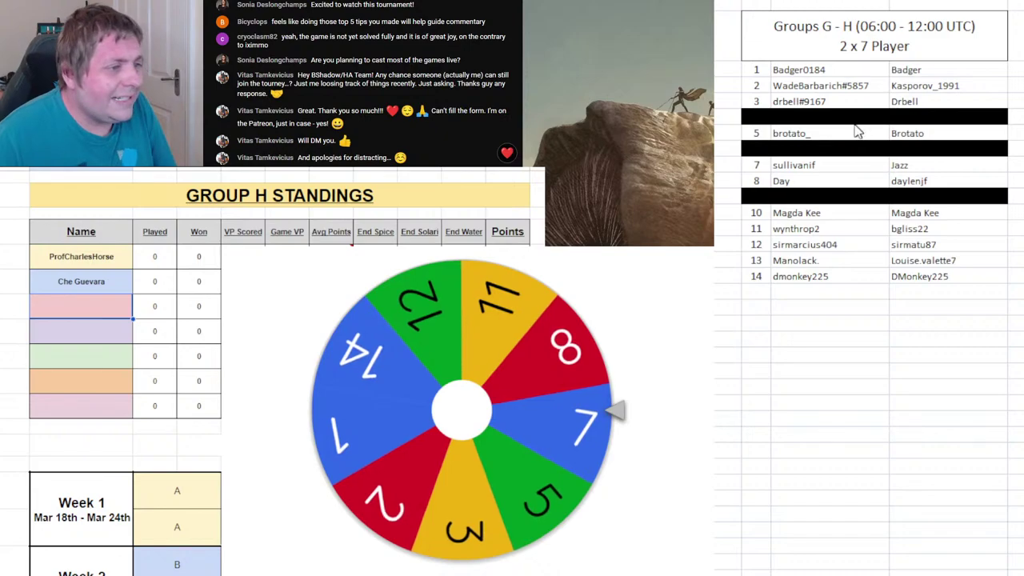
{"action": "left_click_drag", "start_coordinate": [808, 228], "coordinate": [921, 229]}
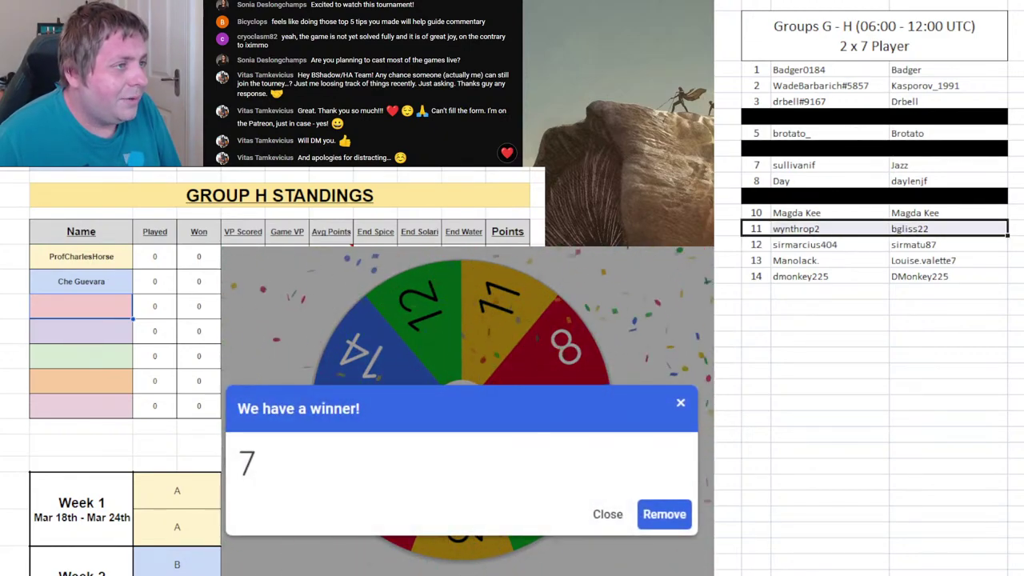
{"action": "key", "text": "ctrl+y"}
{"action": "left_click_drag", "start_coordinate": [755, 165], "coordinate": [896, 167]}
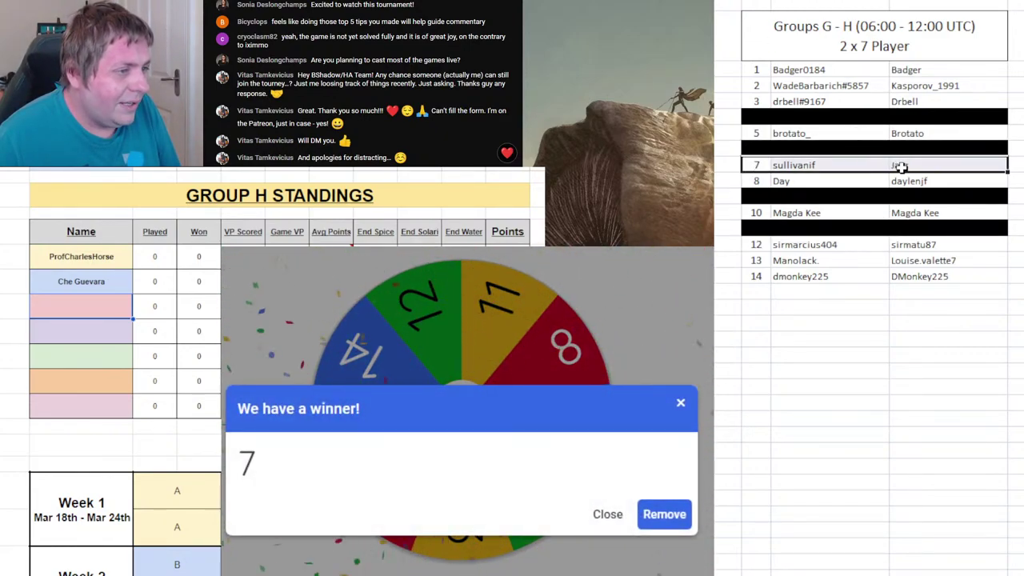
{"action": "left_click", "coordinate": [76, 318]}
{"action": "type", "text": "Sullivanif"}
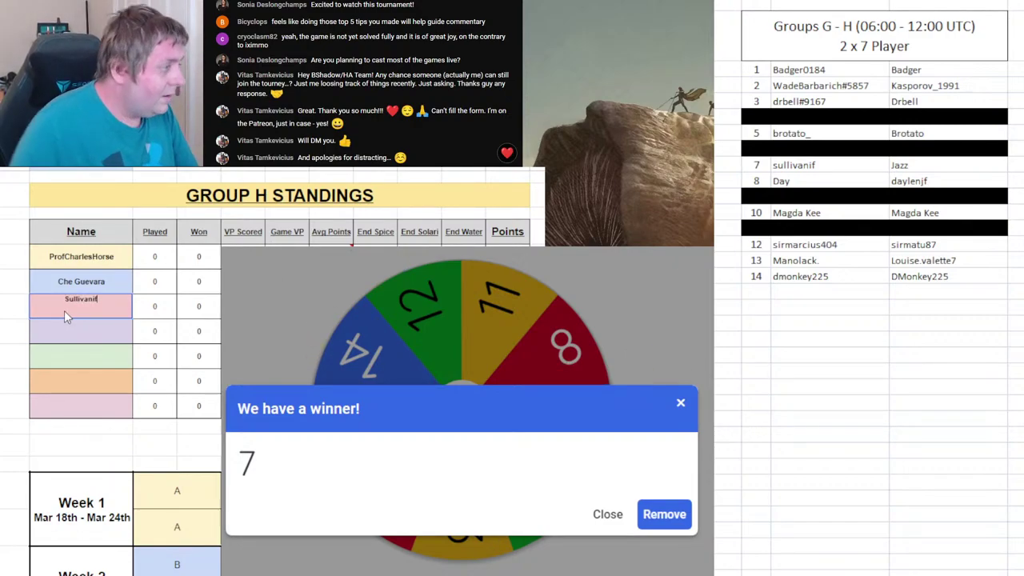
- Black out list rows 7 and 13
{"action": "left_click", "coordinate": [767, 165]}
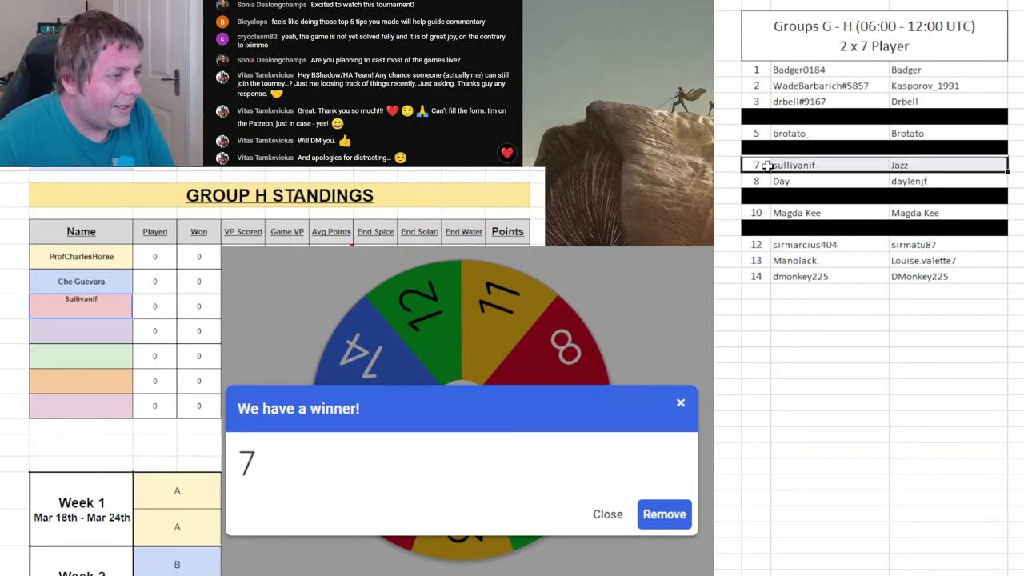
{"action": "key", "text": "F4"}
{"action": "left_click", "coordinate": [811, 384]}
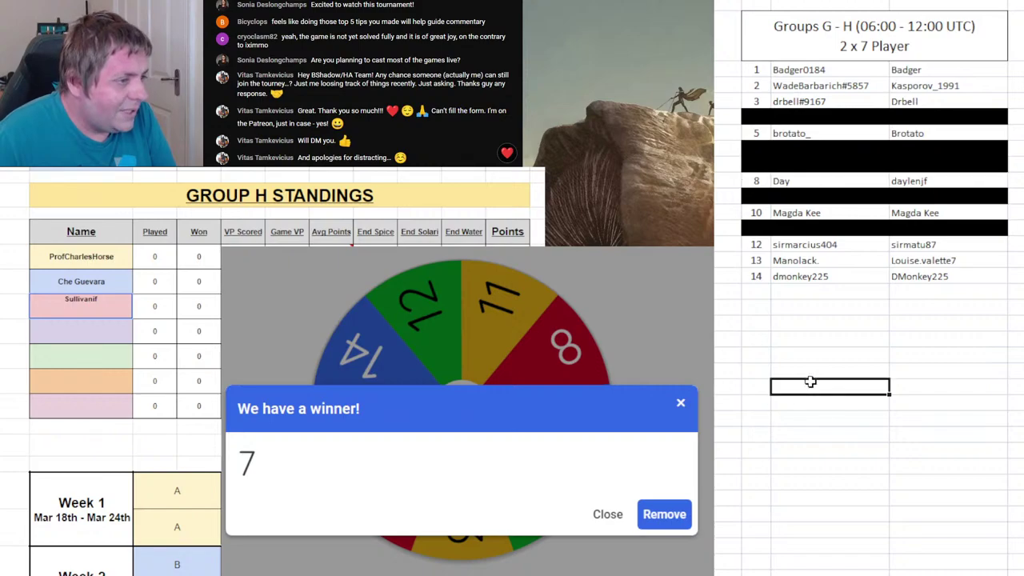
{"action": "left_click_drag", "start_coordinate": [758, 259], "coordinate": [993, 260]}
{"action": "key", "text": "F4"}
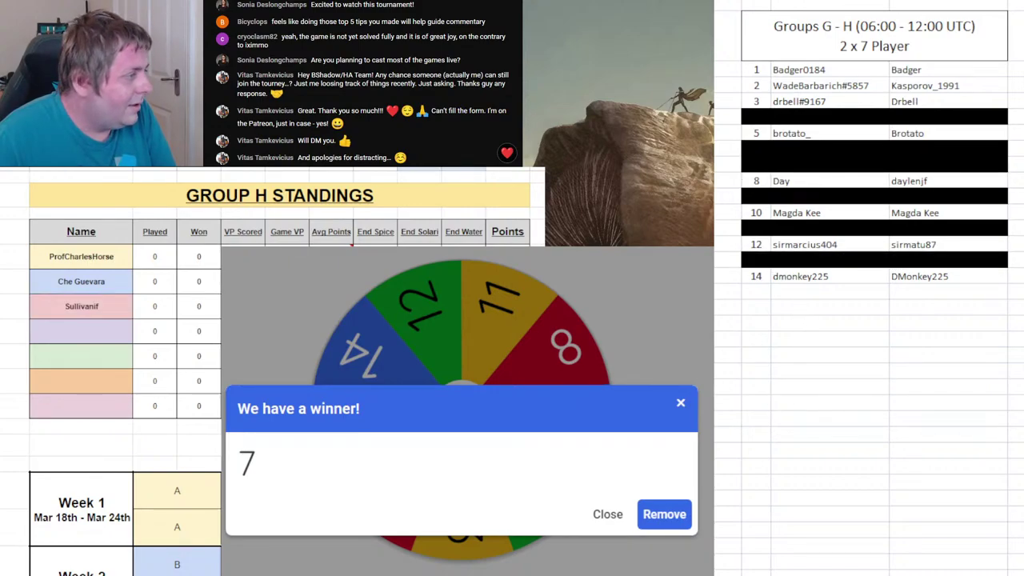
- Remove 7 from the wheel, respin, add player 2 fourth in Group G, and black out list row 2
{"action": "left_click", "coordinate": [663, 515]}
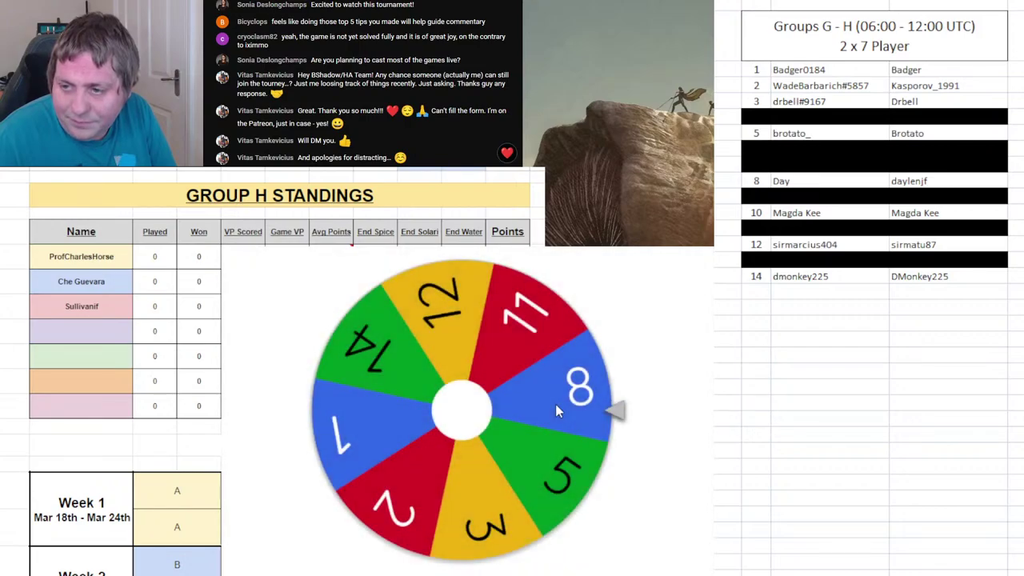
{"action": "left_click", "coordinate": [554, 402]}
{"action": "key", "text": "ctrl+Page_Up"}
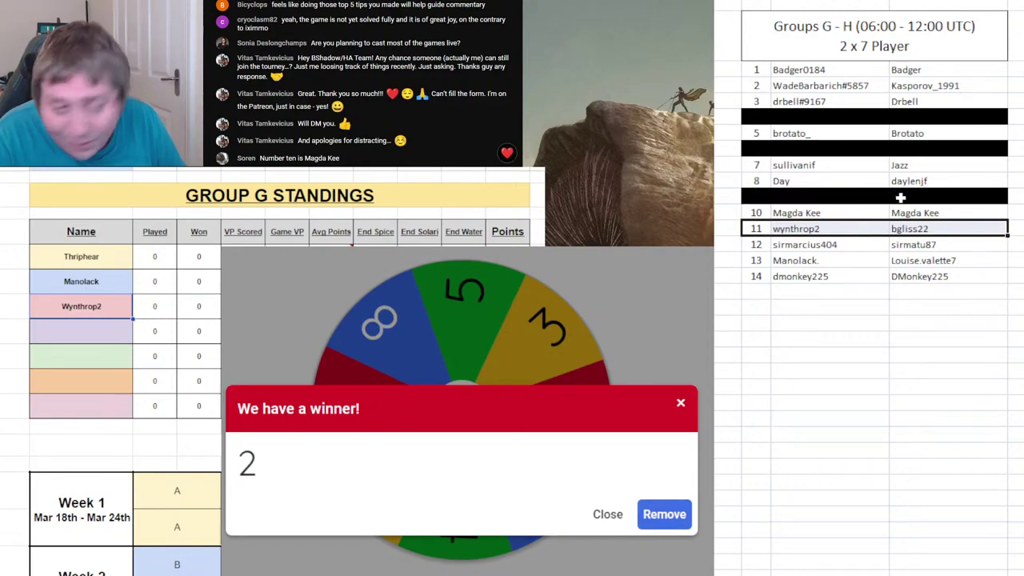
{"action": "left_click", "coordinate": [87, 334]}
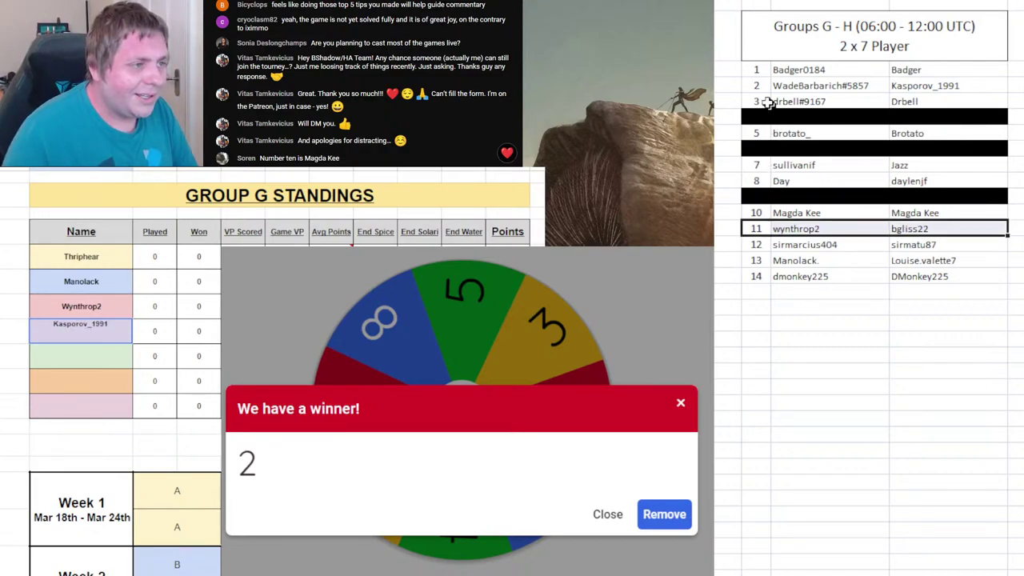
{"action": "left_click", "coordinate": [915, 88]}
{"action": "key", "text": "F4"}
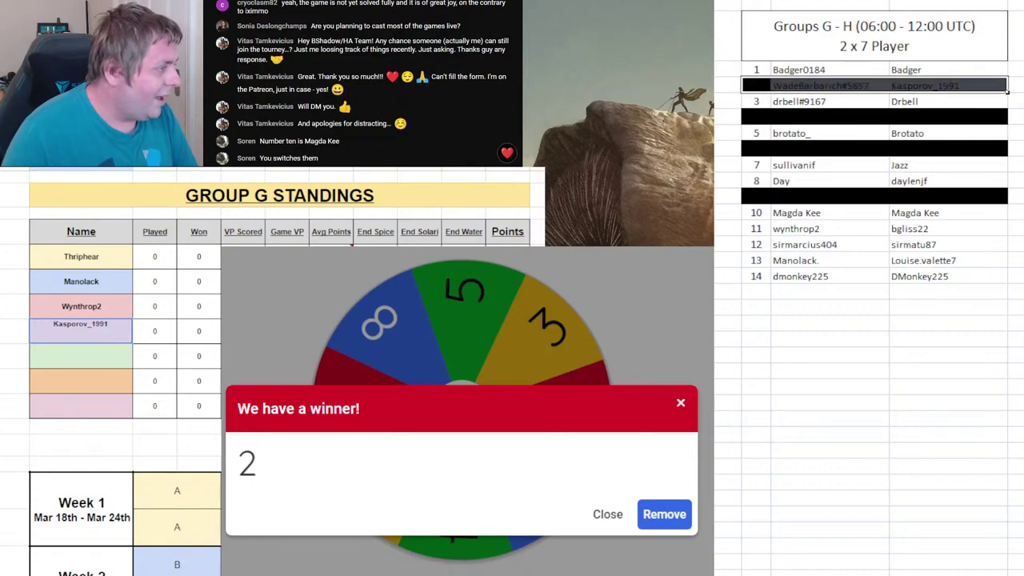
- Black out list row 13 and remove 2 from the wheel
{"action": "key", "text": "alt+Tab"}
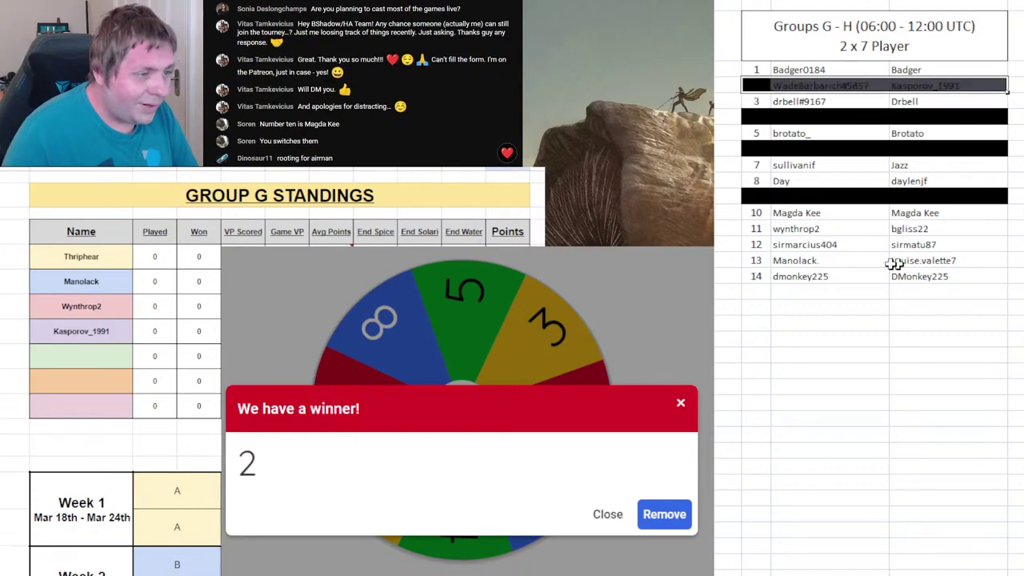
{"action": "left_click_drag", "start_coordinate": [766, 262], "coordinate": [910, 261]}
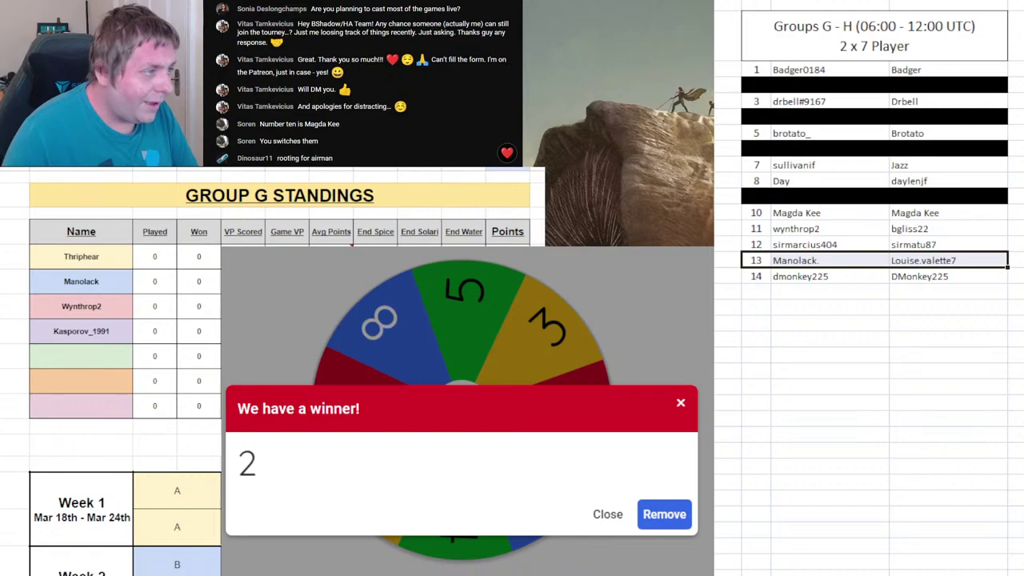
{"action": "key", "text": "F4"}
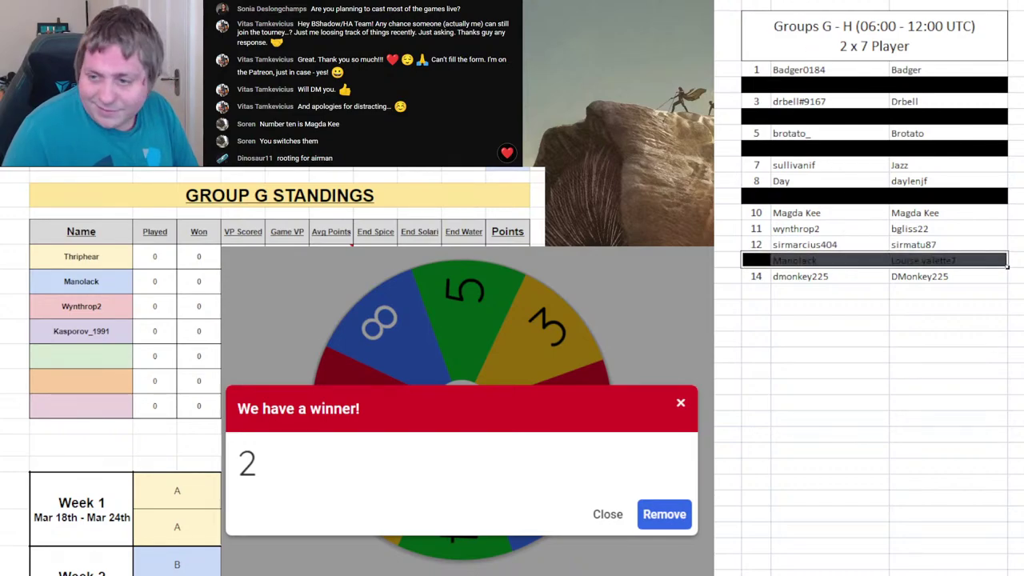
{"action": "left_click", "coordinate": [664, 515]}
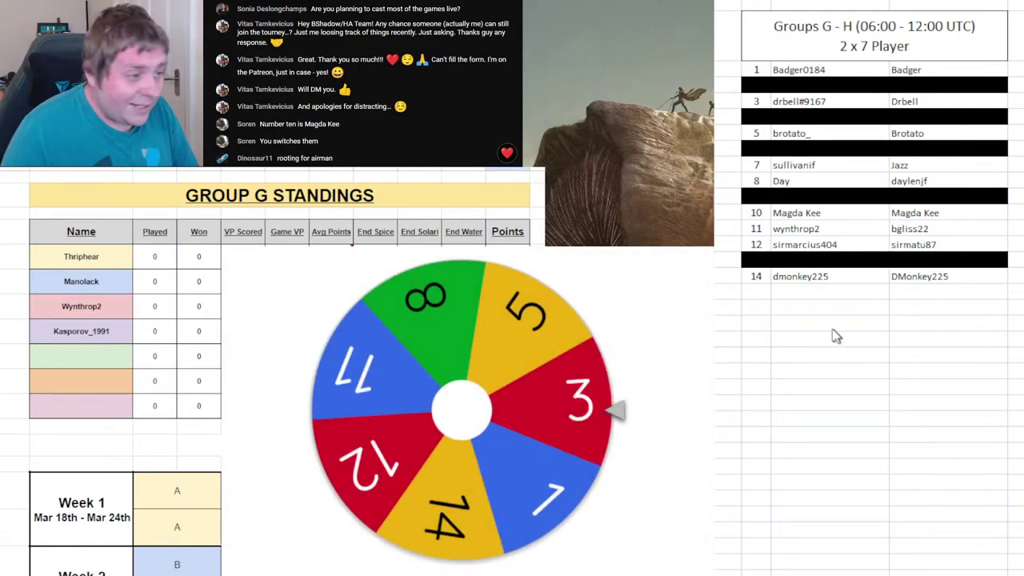
- Replace Group G's third name with player 10's name and black out list row 10
{"action": "left_click_drag", "start_coordinate": [756, 213], "coordinate": [896, 216]}
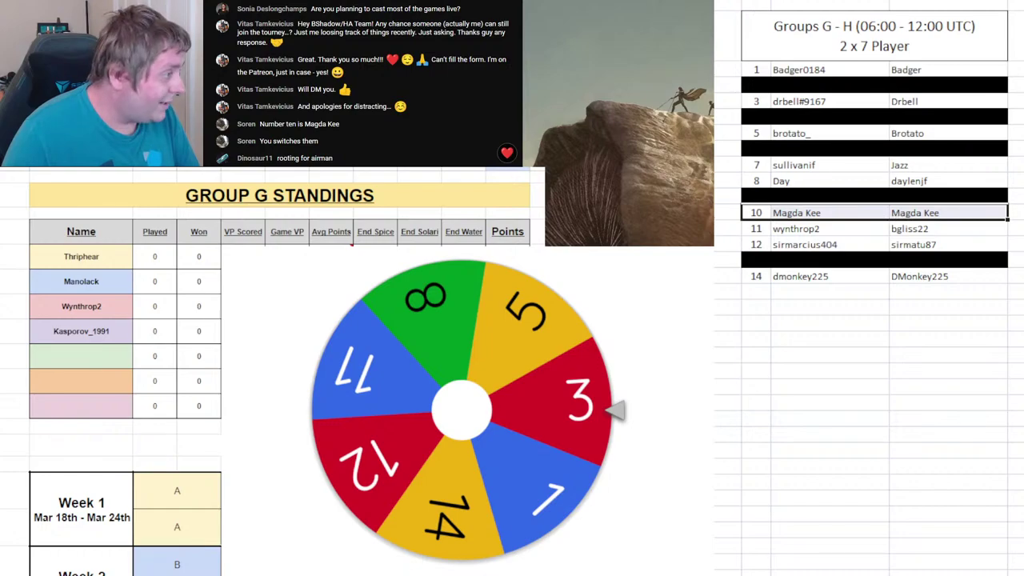
{"action": "left_click", "coordinate": [123, 305]}
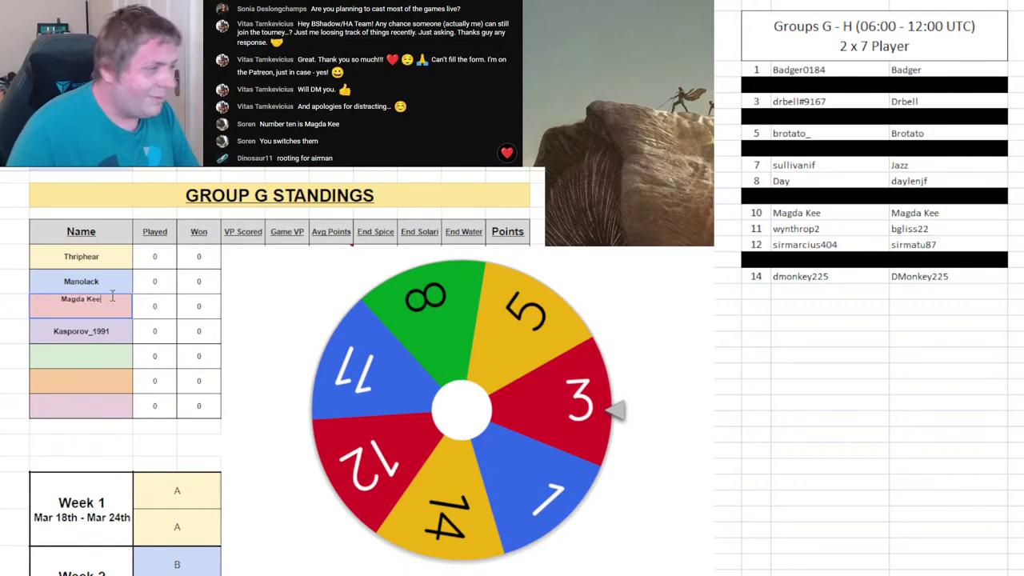
{"action": "left_click", "coordinate": [808, 215]}
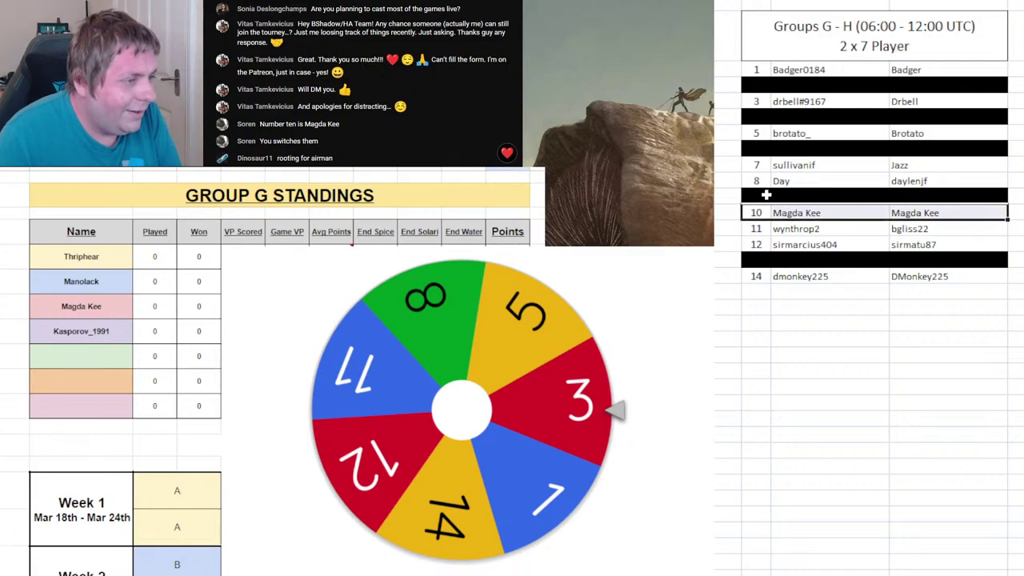
{"action": "key", "text": "F4"}
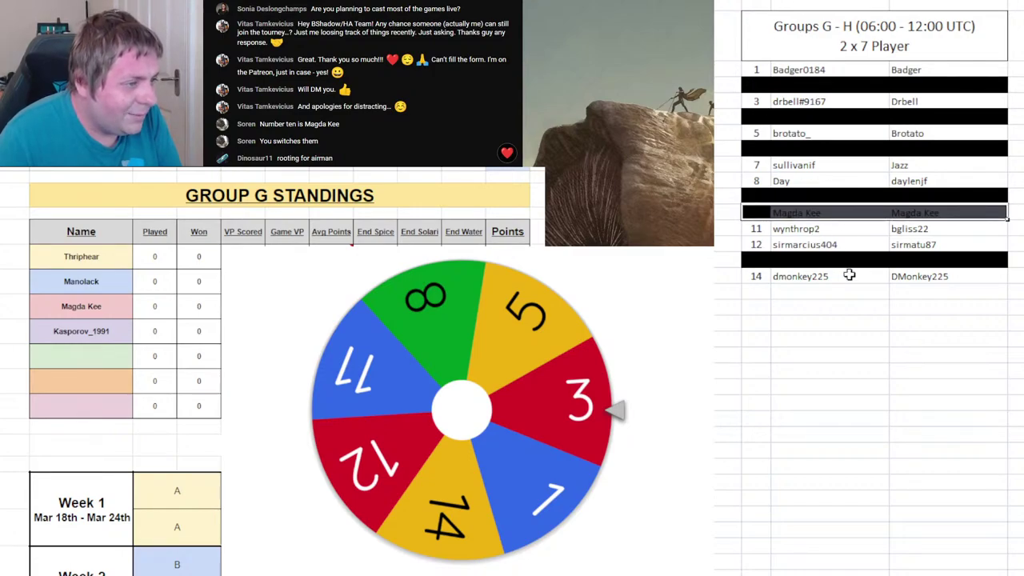
{"action": "left_click", "coordinate": [845, 289]}
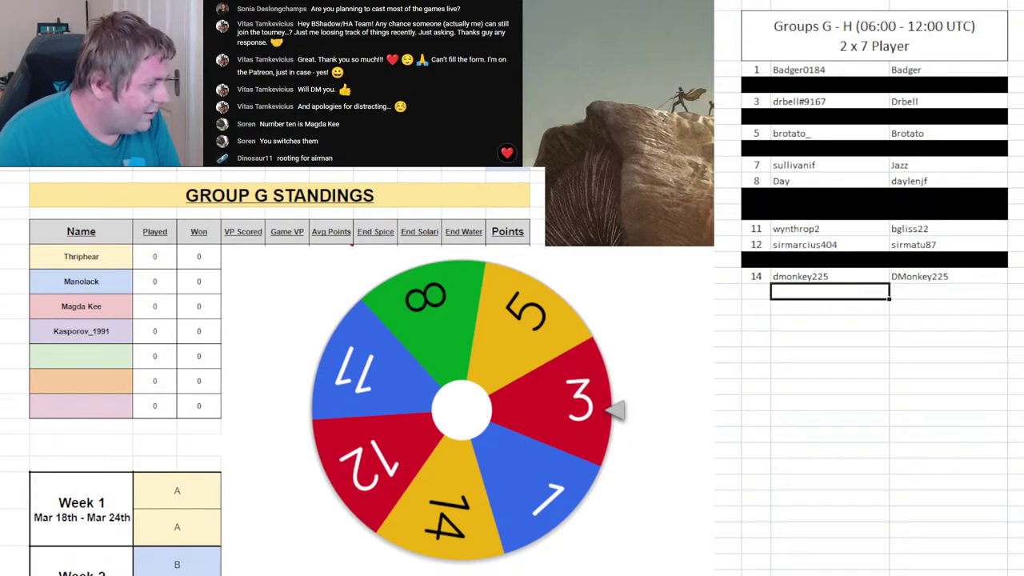
{"action": "key", "text": "ctrl+Page_Down"}
{"action": "left_click_drag", "start_coordinate": [753, 164], "coordinate": [917, 168]}
- Black out row 7, enter player 3's name as Group H's fourth player, and black out entry 3
{"action": "key", "text": "F4"}
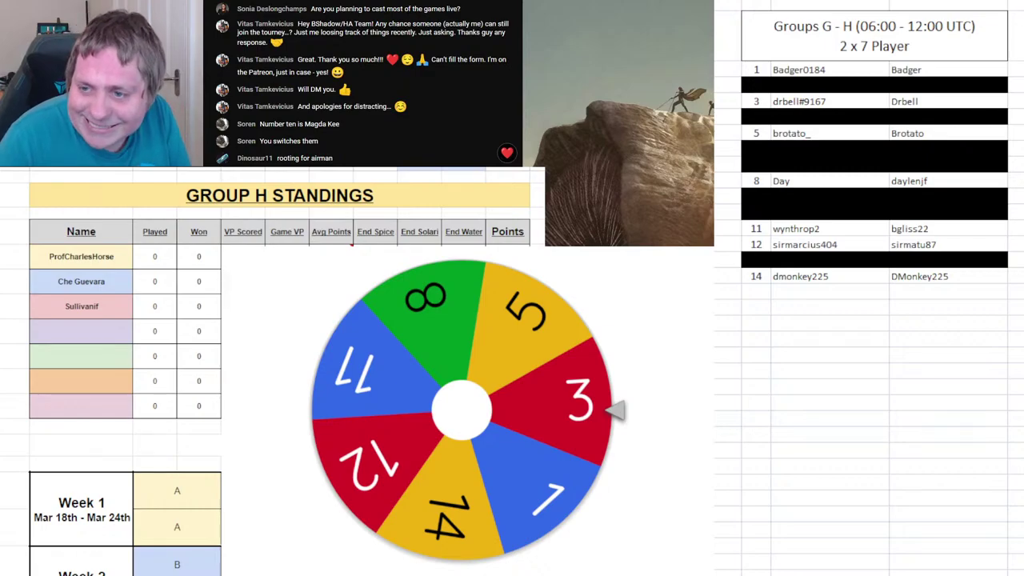
{"action": "key", "text": "ctrl+Return"}
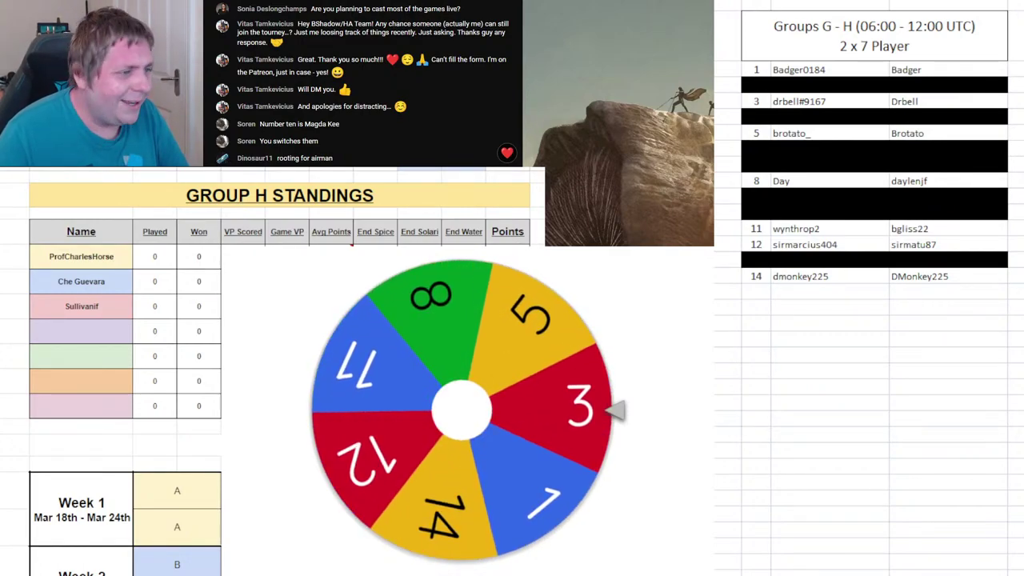
{"action": "left_click", "coordinate": [81, 331]}
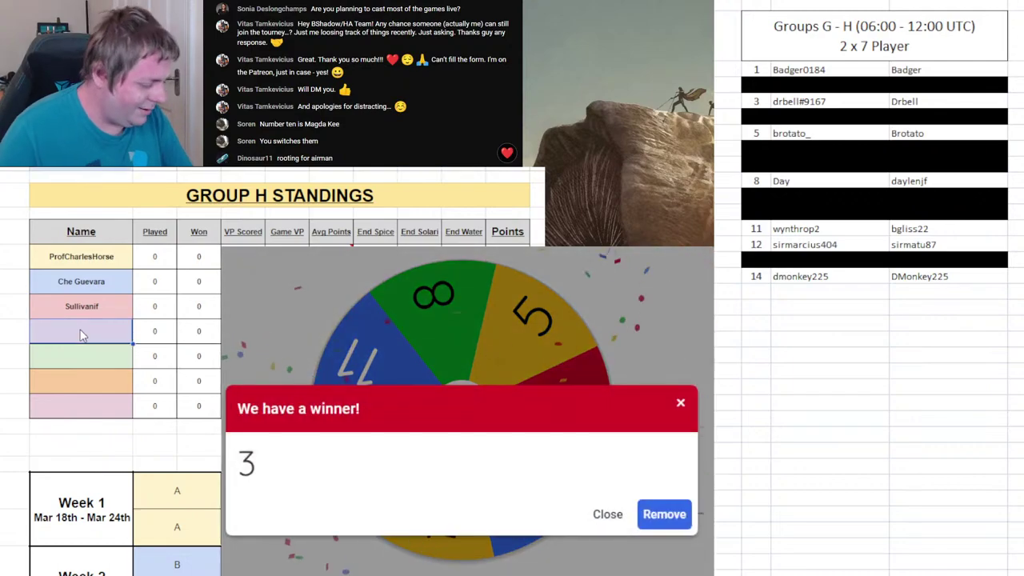
{"action": "type", "text": "Dr Bell"}
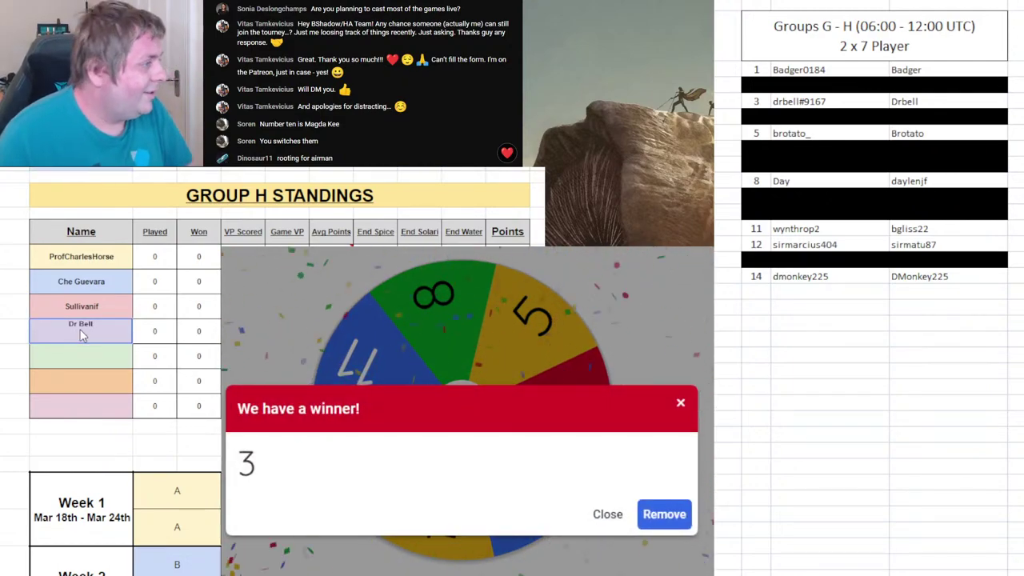
{"action": "key", "text": "Return"}
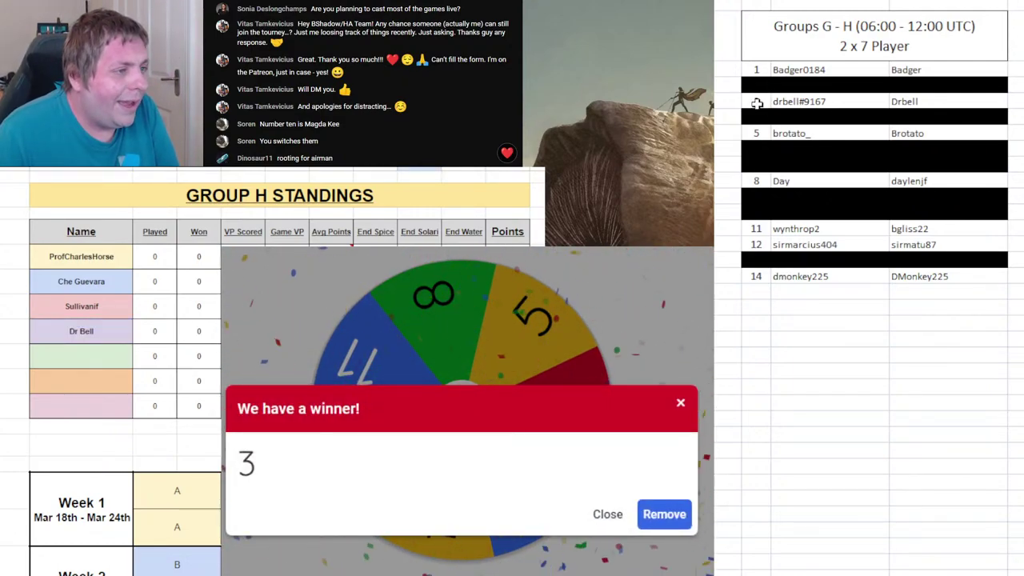
{"action": "left_click_drag", "start_coordinate": [756, 101], "coordinate": [935, 99]}
{"action": "key", "text": "F4"}
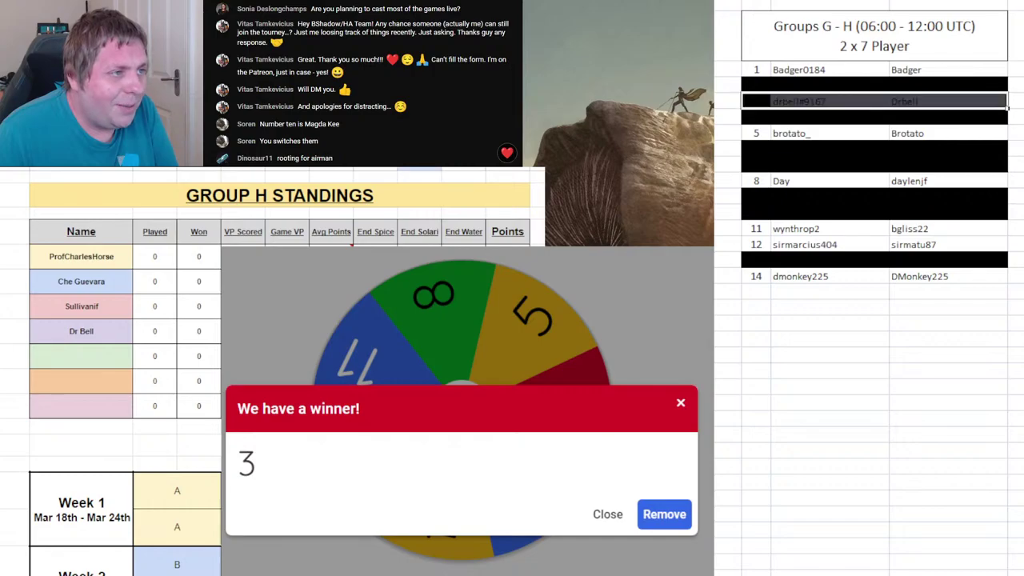
- Remove 3 from the wheel, black out row 8, and enter player 8's name fifth in Group G
{"action": "left_click", "coordinate": [664, 515]}
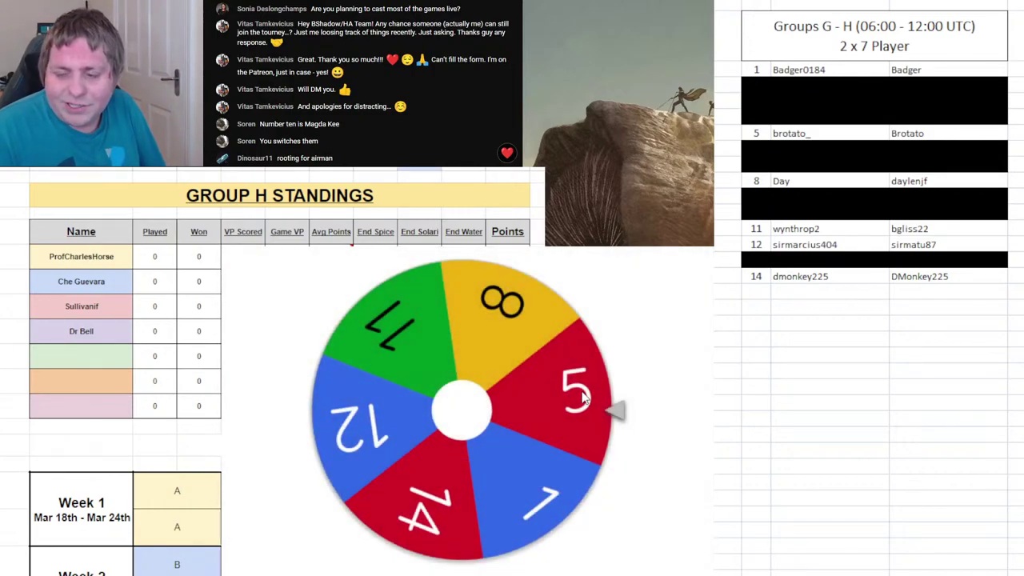
{"action": "left_click", "coordinate": [588, 407]}
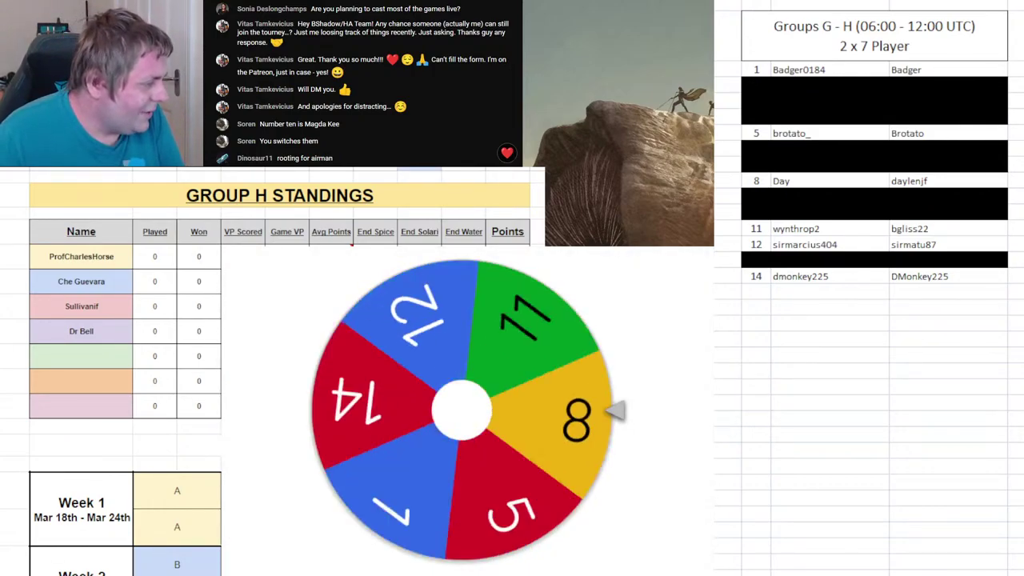
{"action": "key", "text": "ctrl+Page_Up"}
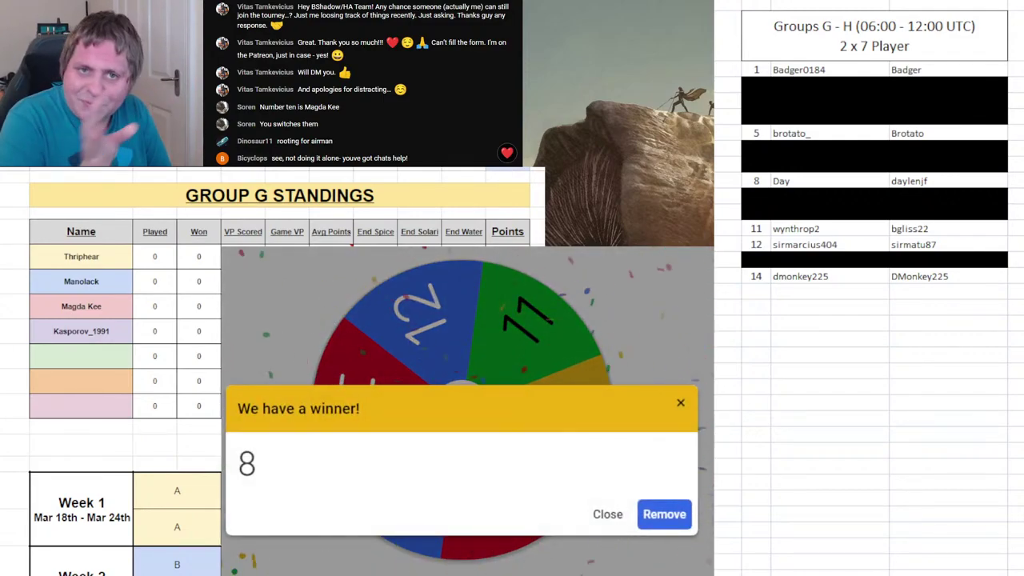
{"action": "left_click", "coordinate": [756, 100]}
{"action": "left_click_drag", "start_coordinate": [756, 175], "coordinate": [1006, 178]}
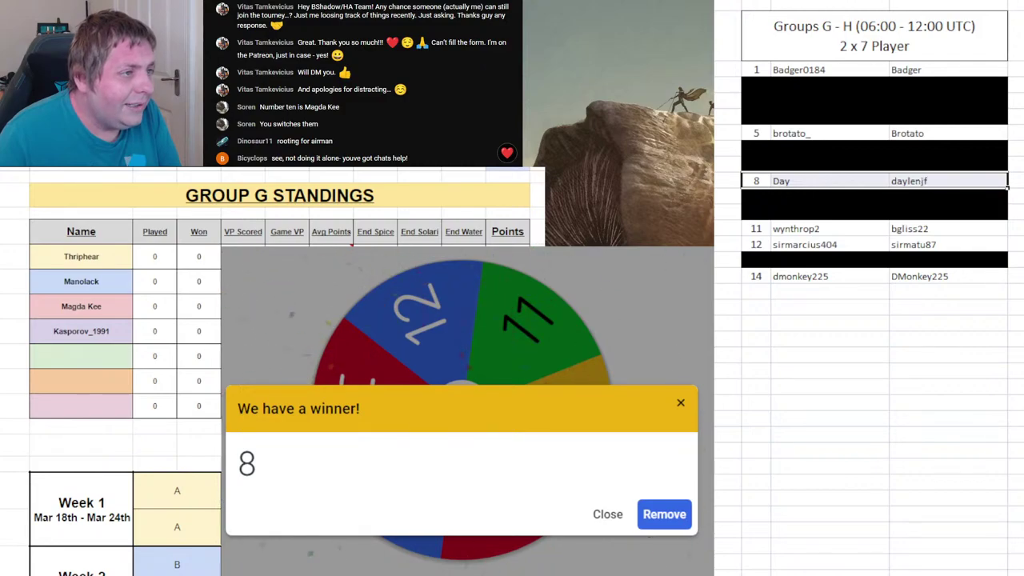
{"action": "key", "text": "F4"}
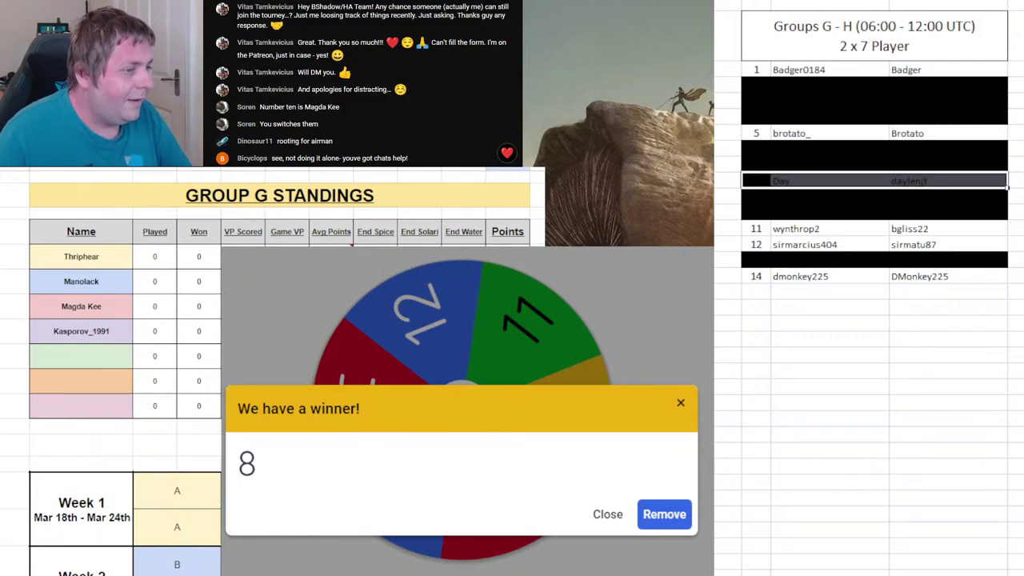
{"action": "left_click", "coordinate": [115, 358]}
{"action": "type", "text": "Daylen"}
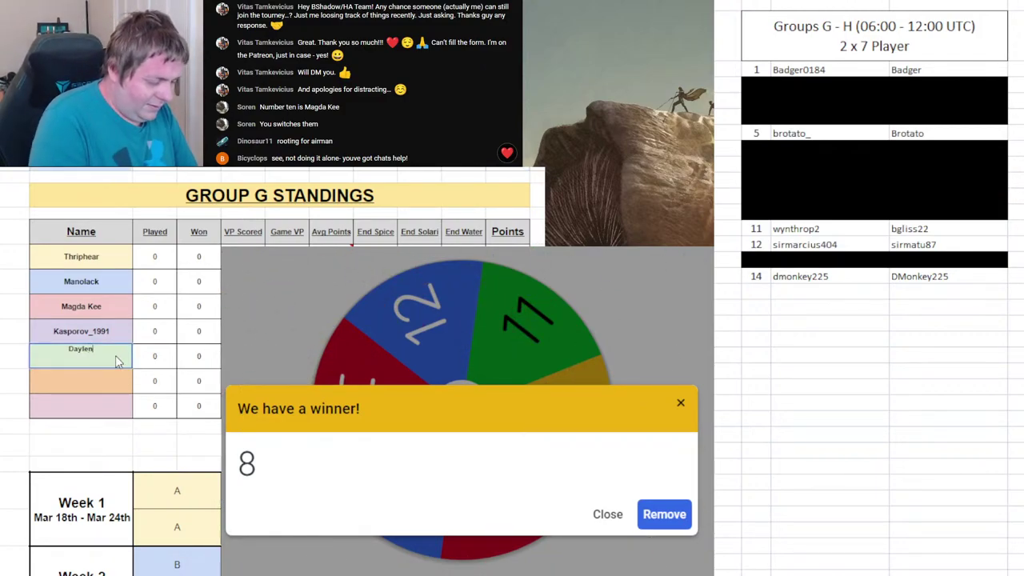
{"action": "type", "text": "jf"}
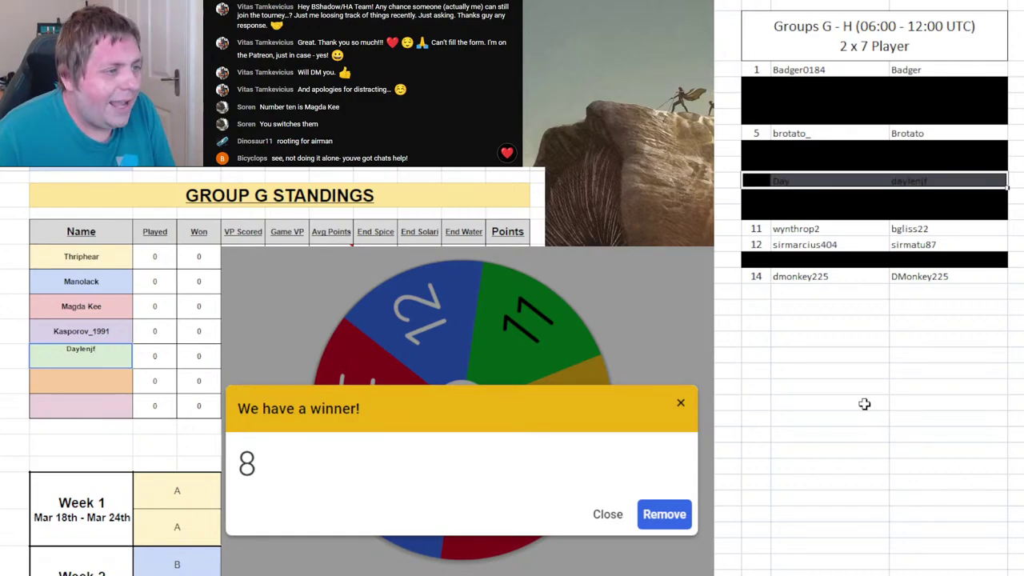
{"action": "left_click", "coordinate": [664, 514]}
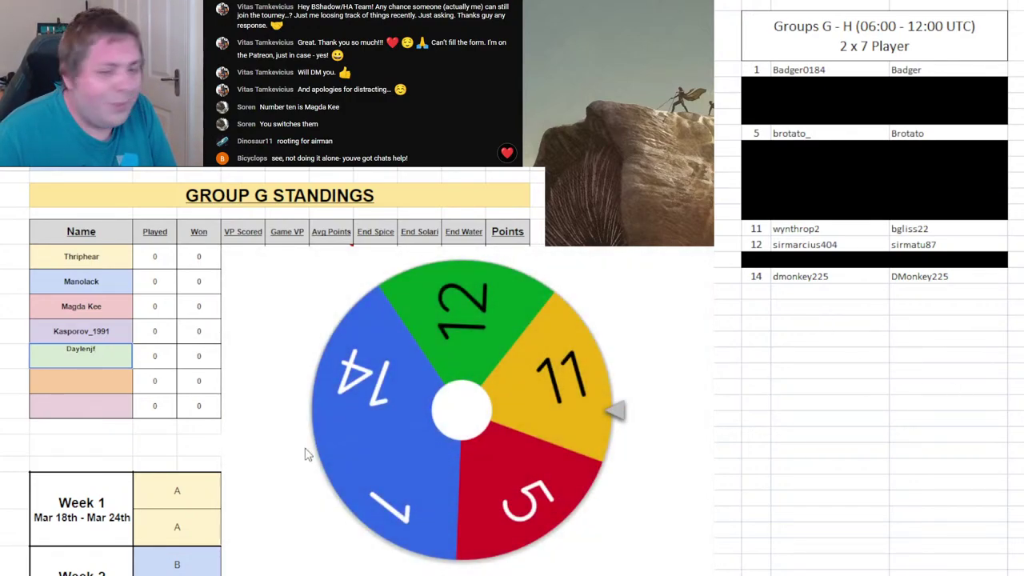
- Enter drawn player 1's name in Group H's fifth slot and remove 1 from the wheel
{"action": "left_click", "coordinate": [528, 420]}
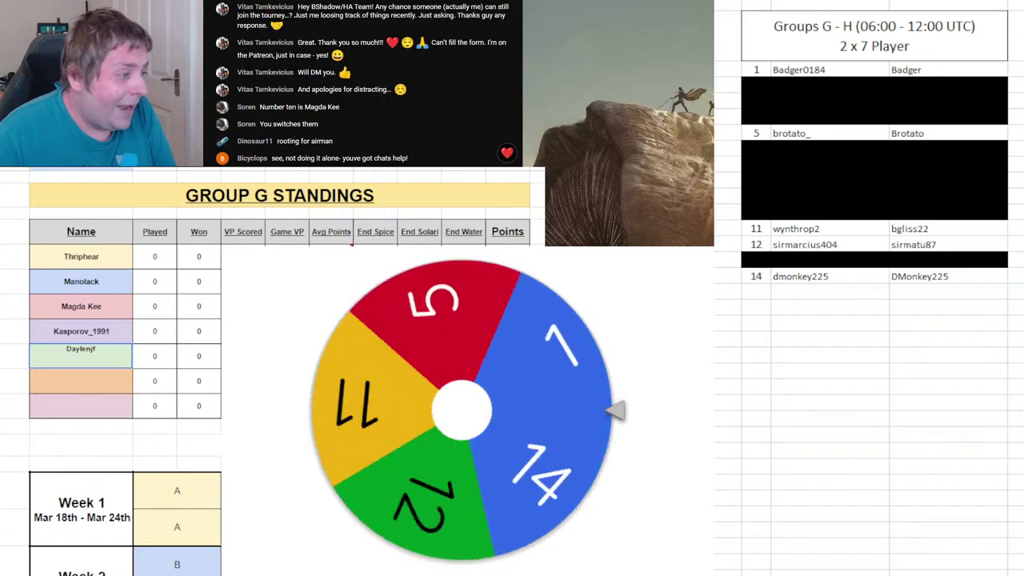
{"action": "key", "text": "ctrl+Page_Down"}
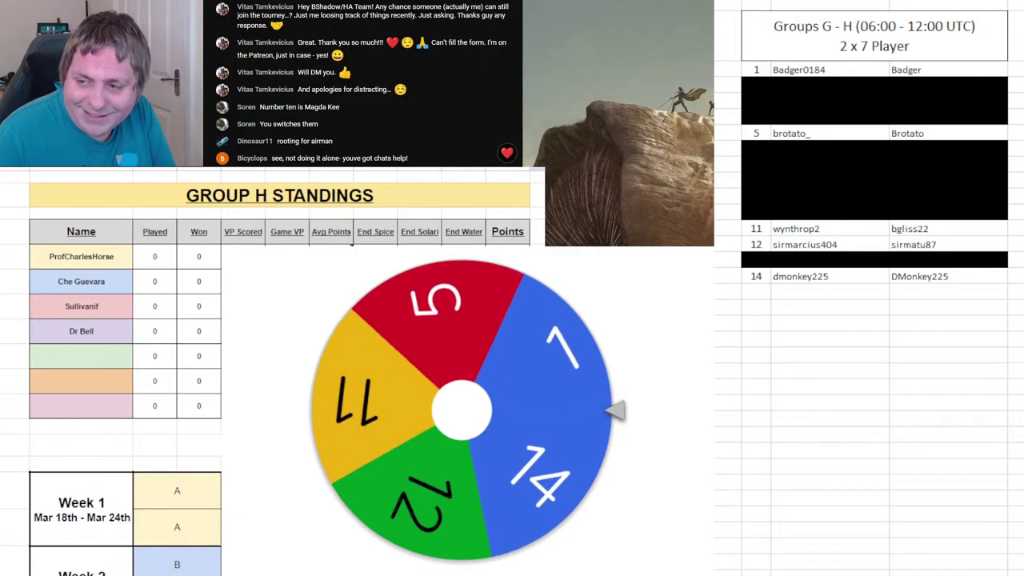
{"action": "left_click", "coordinate": [88, 353]}
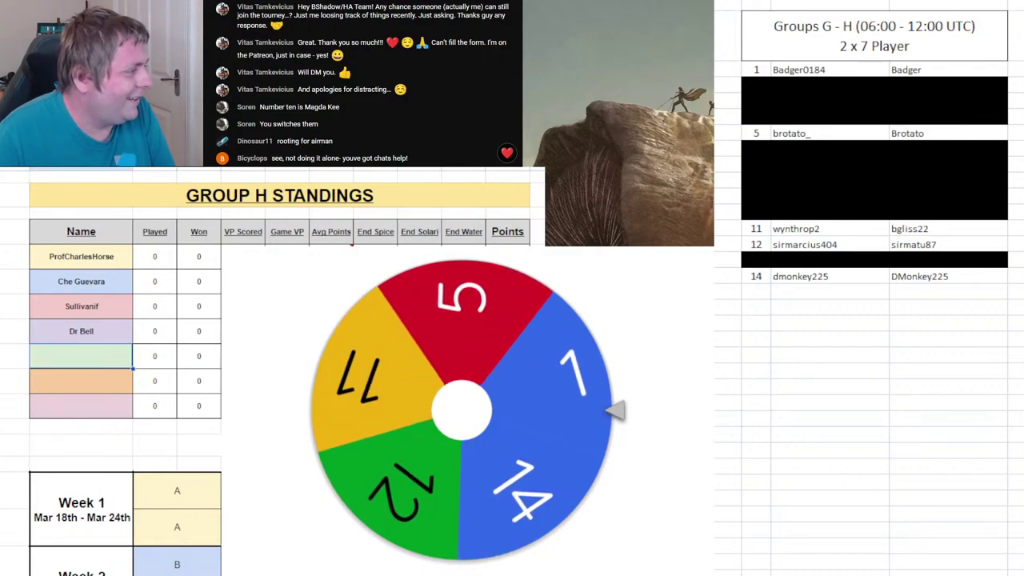
{"action": "type", "text": "Badger"}
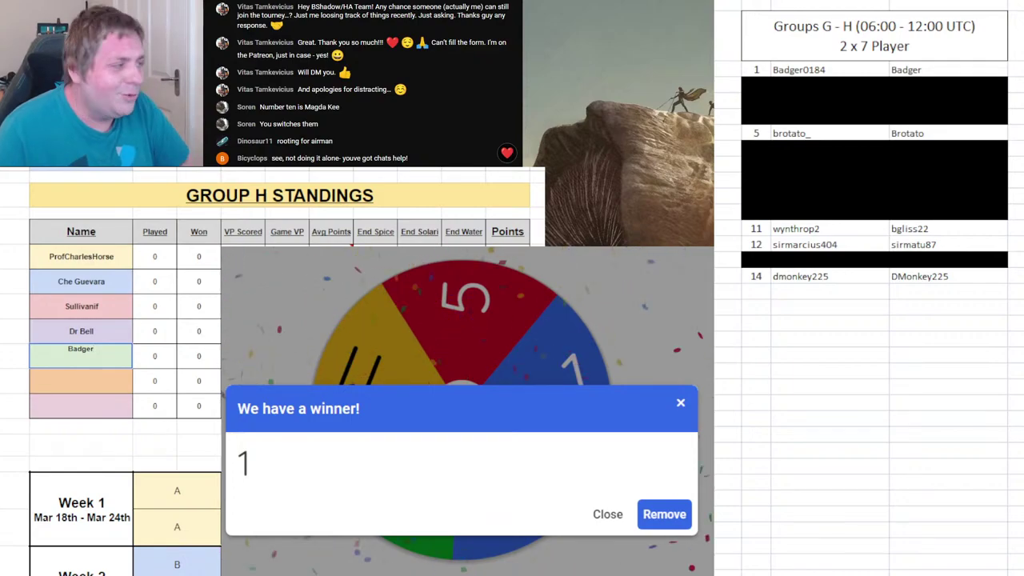
{"action": "left_click", "coordinate": [9, 355]}
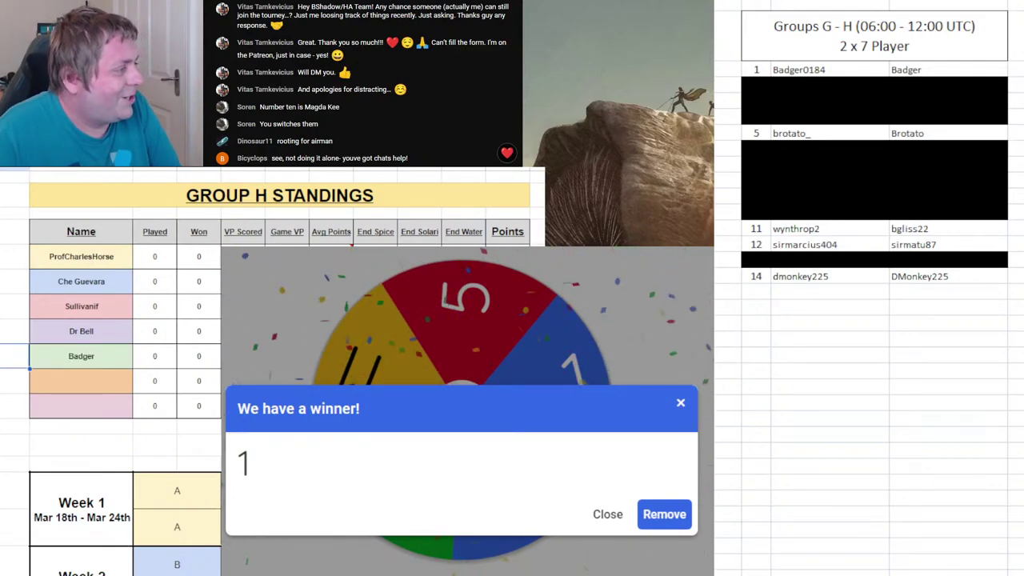
{"action": "left_click", "coordinate": [675, 517]}
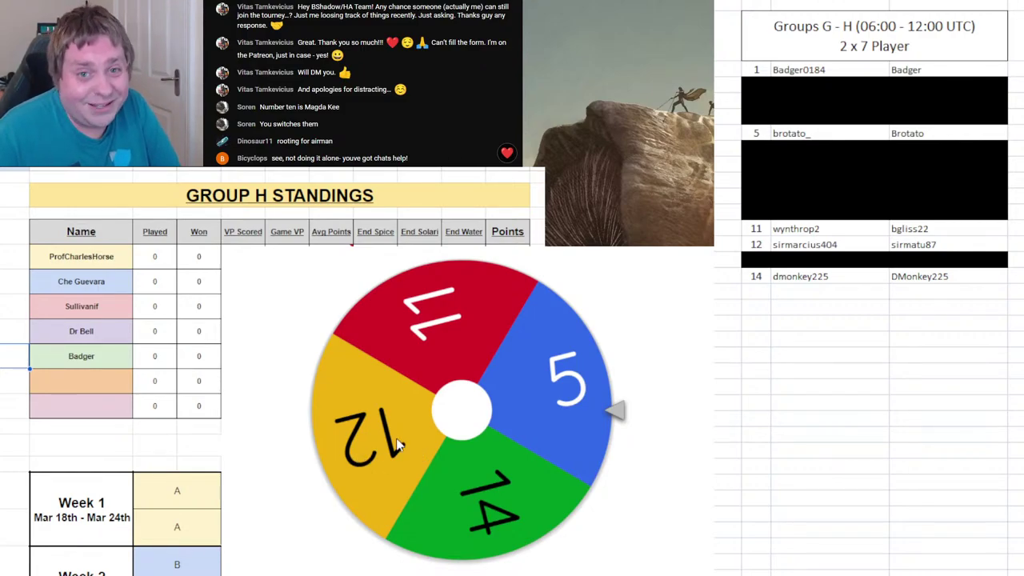
- Select entry 1's row, then enter drawn player 14's name sixth in Group G and remove 14
{"action": "left_click_drag", "start_coordinate": [761, 70], "coordinate": [935, 72]}
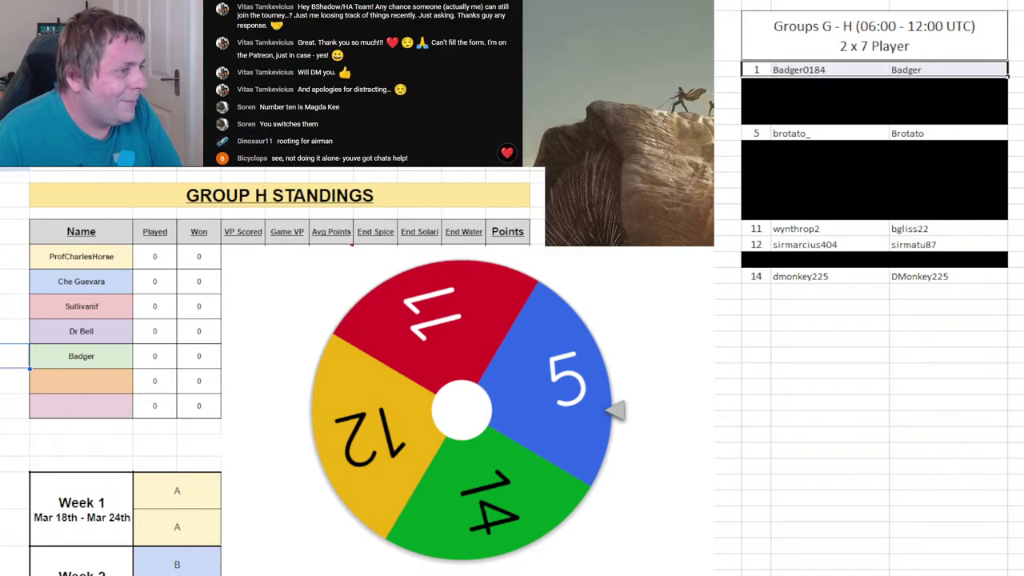
{"action": "left_click", "coordinate": [560, 445]}
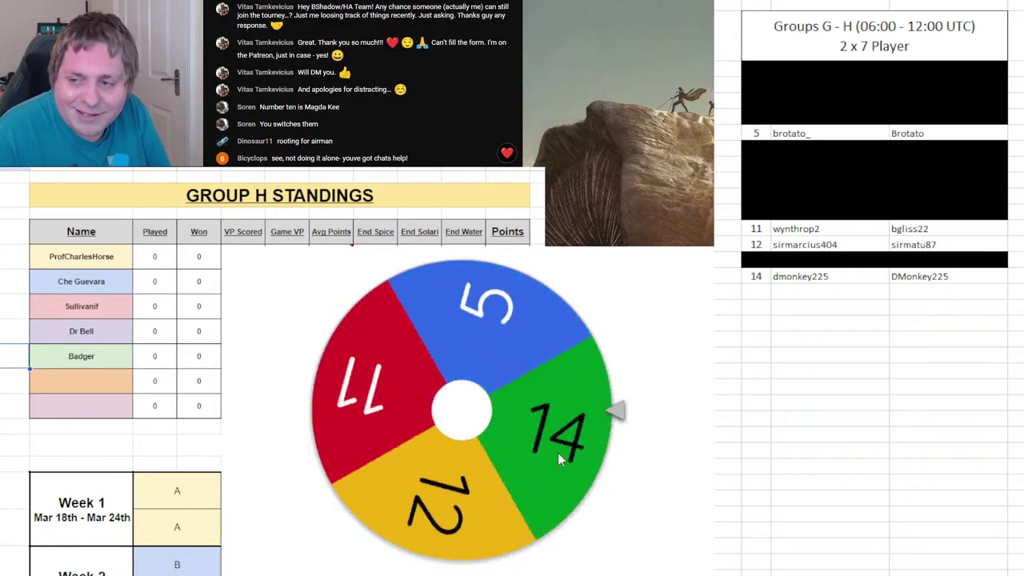
{"action": "key", "text": "ctrl+shift+Page_Up"}
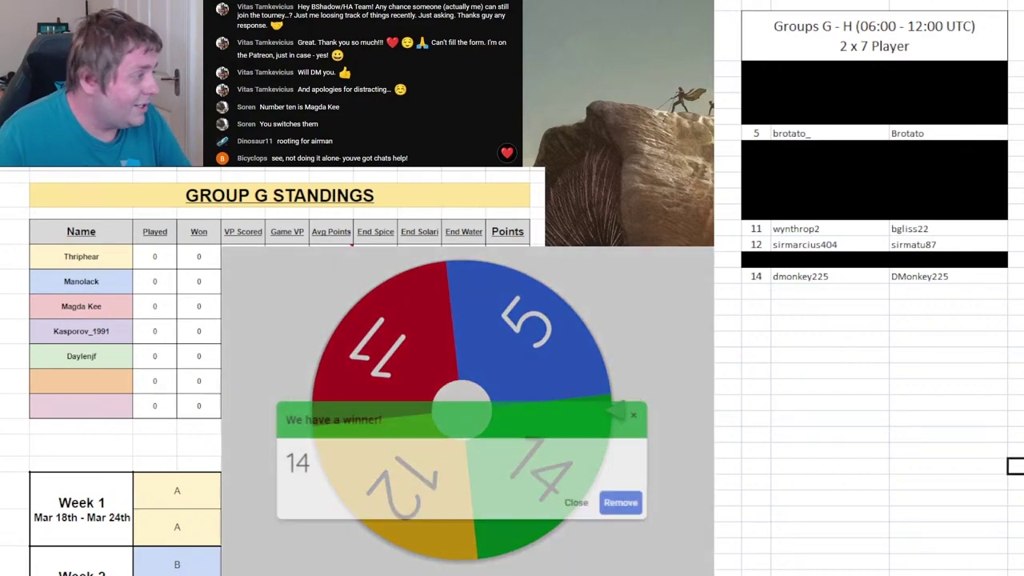
{"action": "left_click", "coordinate": [51, 376]}
{"action": "type", "text": "DMonkey225"}
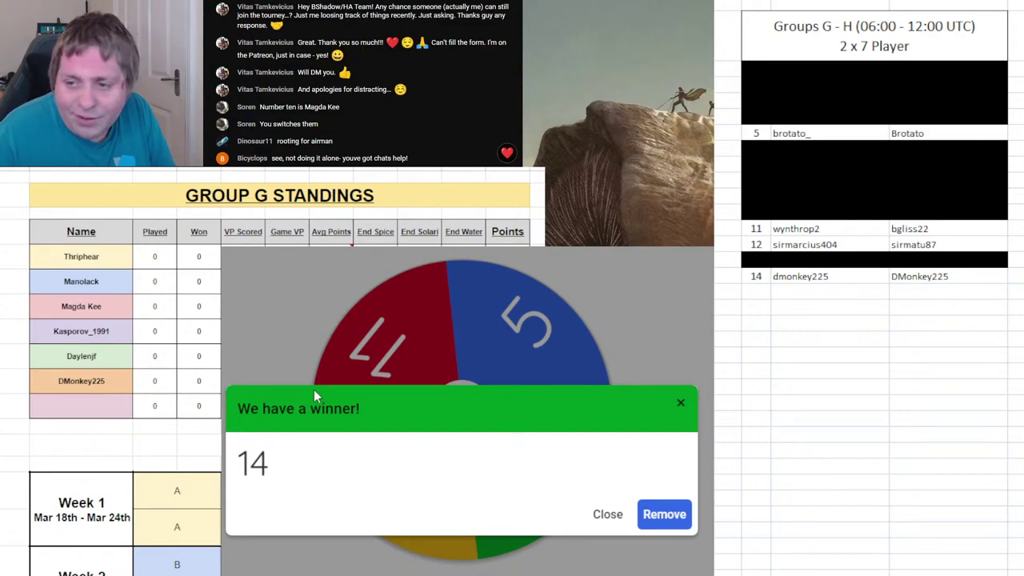
{"action": "left_click", "coordinate": [654, 517]}
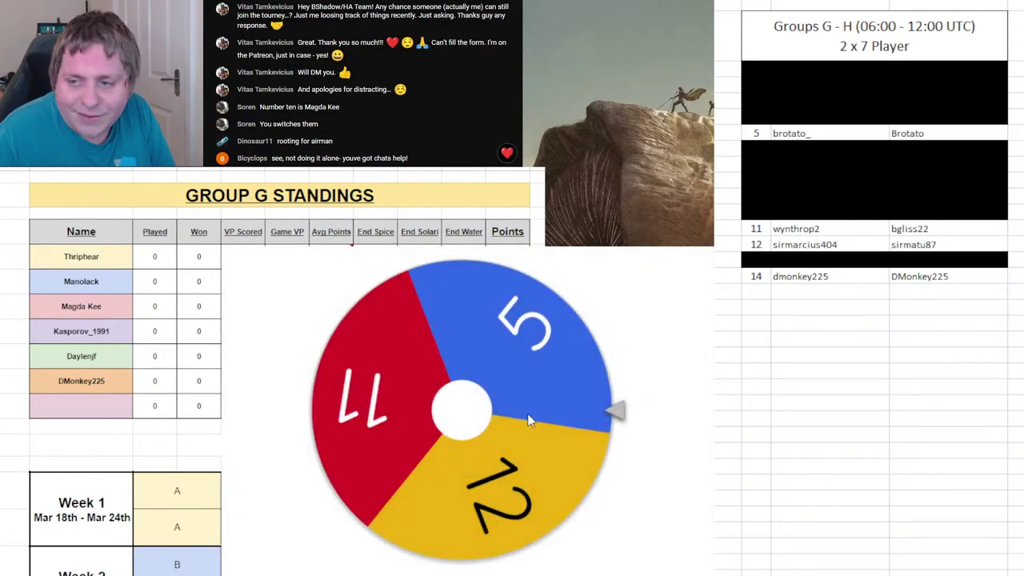
- Enter drawn player 11's name as Group H's sixth player and remove 11 from the wheel
{"action": "left_click", "coordinate": [527, 414]}
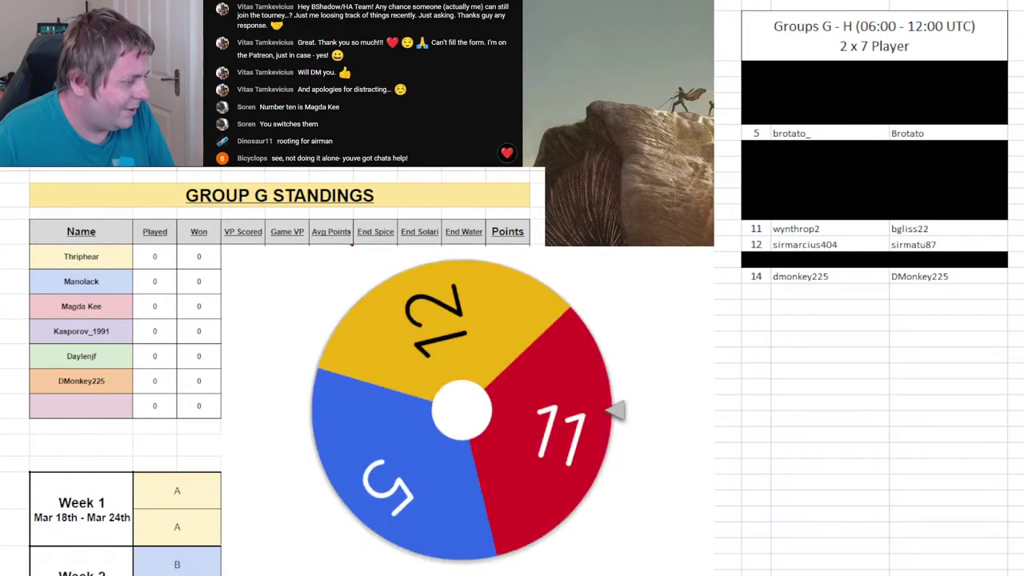
{"action": "key", "text": "ctrl+Page_Down"}
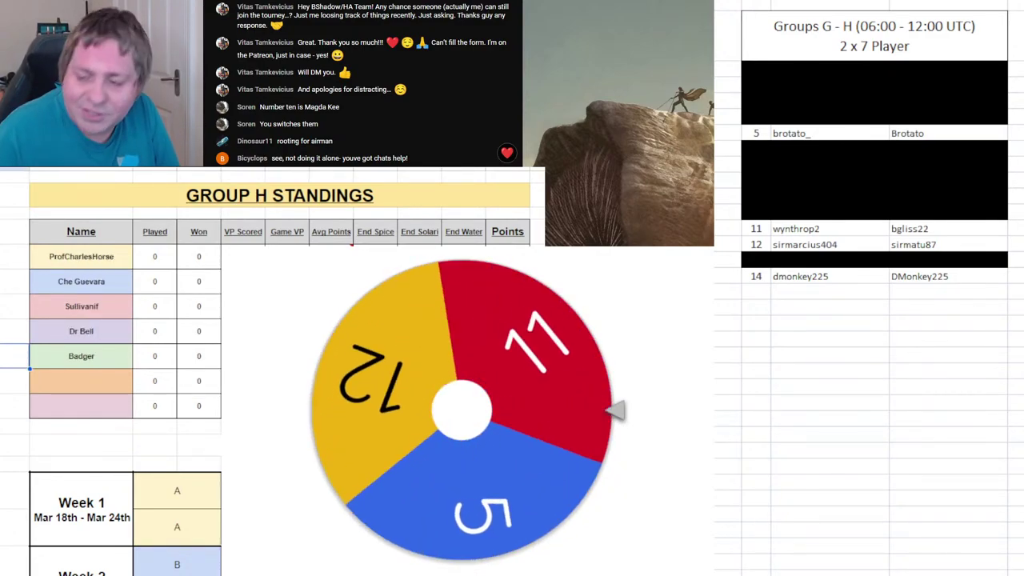
{"action": "left_click", "coordinate": [78, 383]}
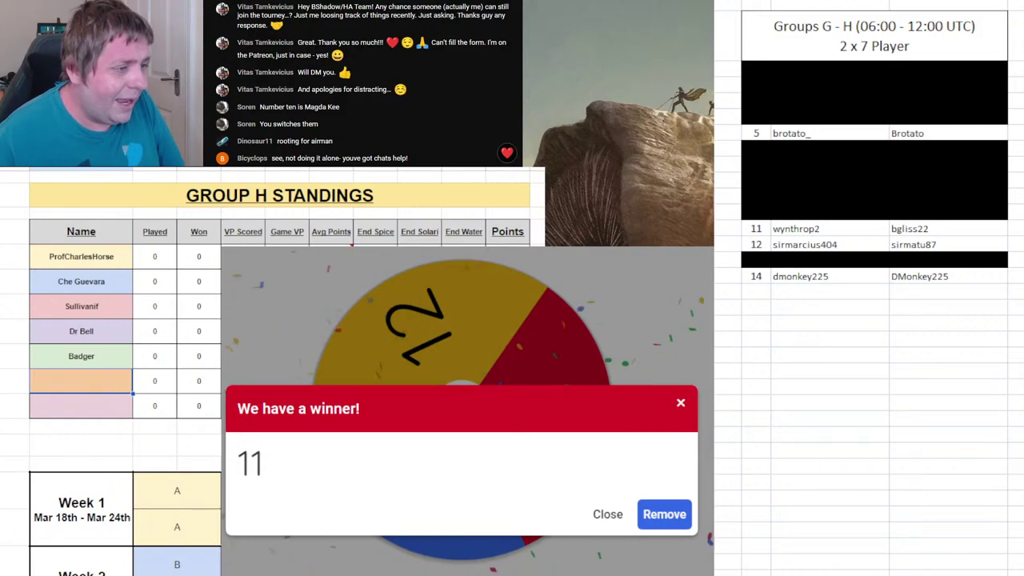
{"action": "type", "text": "Wy"}
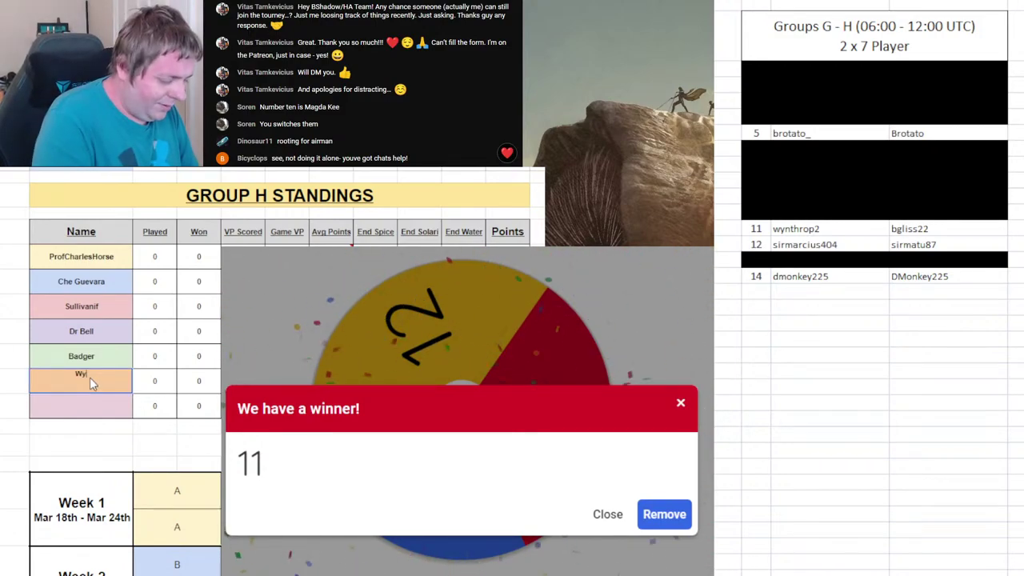
{"action": "type", "text": "nthrop"}
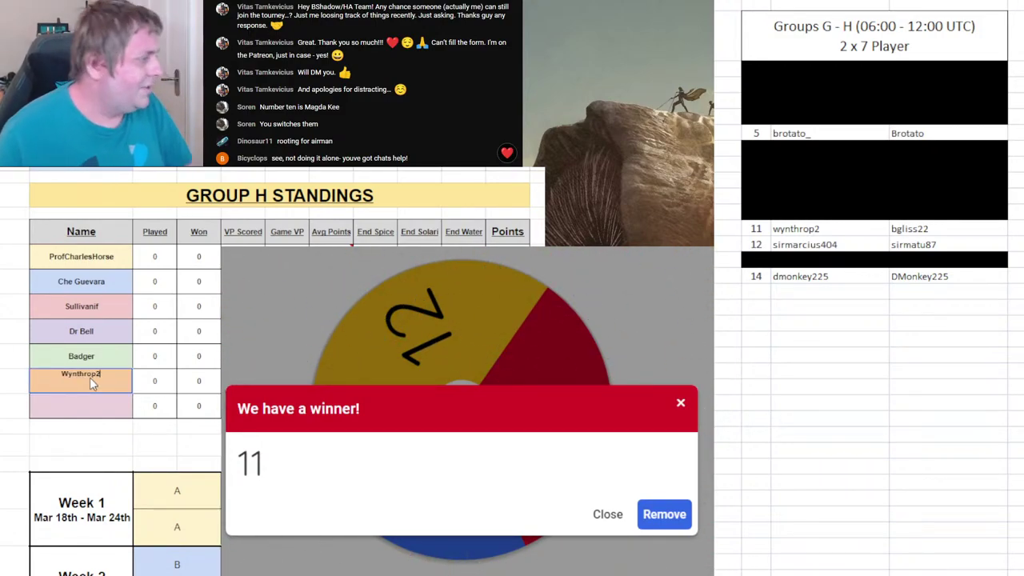
{"action": "type", "text": "2"}
{"action": "left_click", "coordinate": [664, 513]}
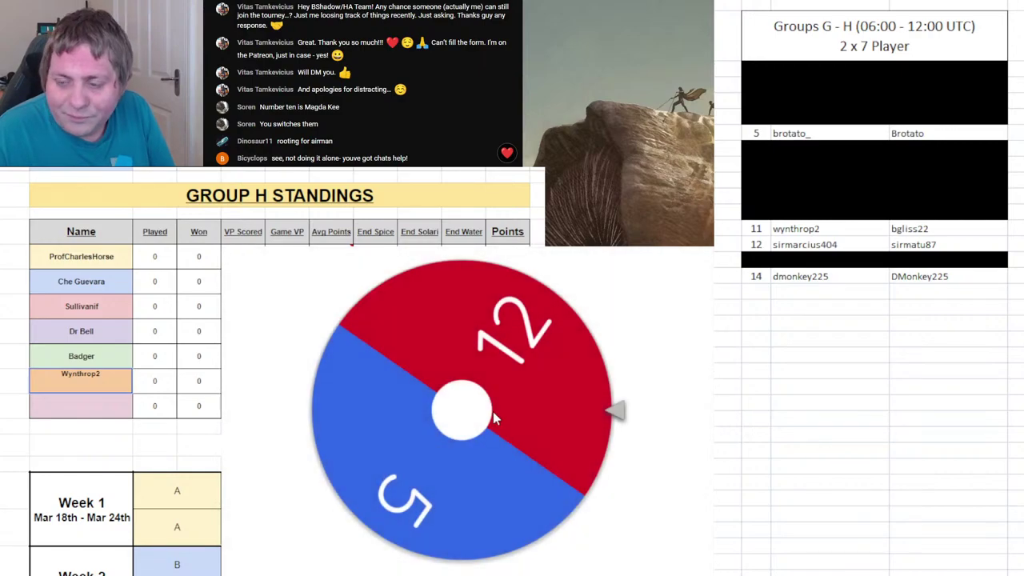
- Black out entries 11 and 14, add the next drawn player seventh in Group G, and remove that number
{"action": "left_click", "coordinate": [586, 504]}
{"action": "left_click_drag", "start_coordinate": [757, 228], "coordinate": [1004, 229]}
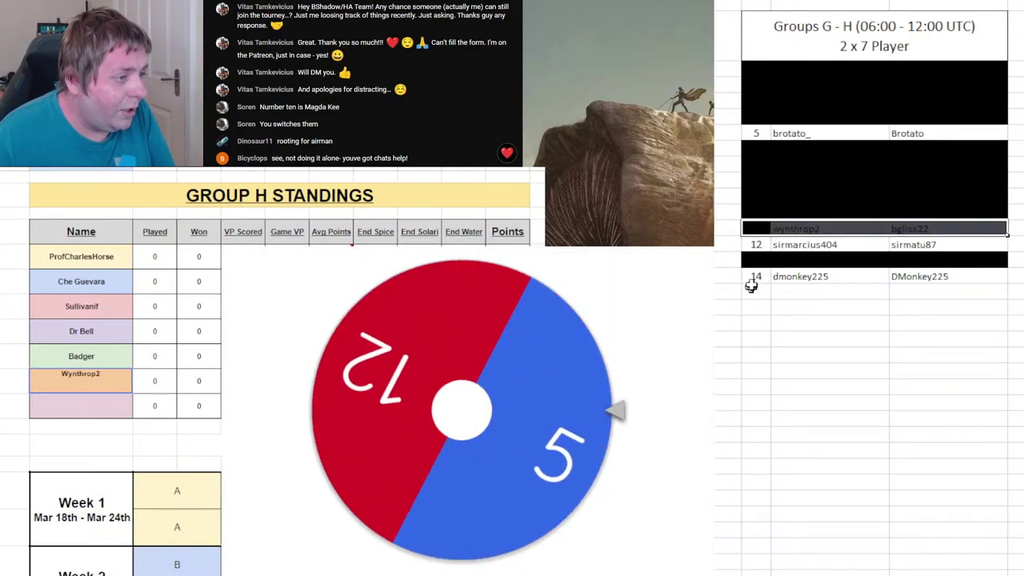
{"action": "left_click_drag", "start_coordinate": [753, 276], "coordinate": [908, 276]}
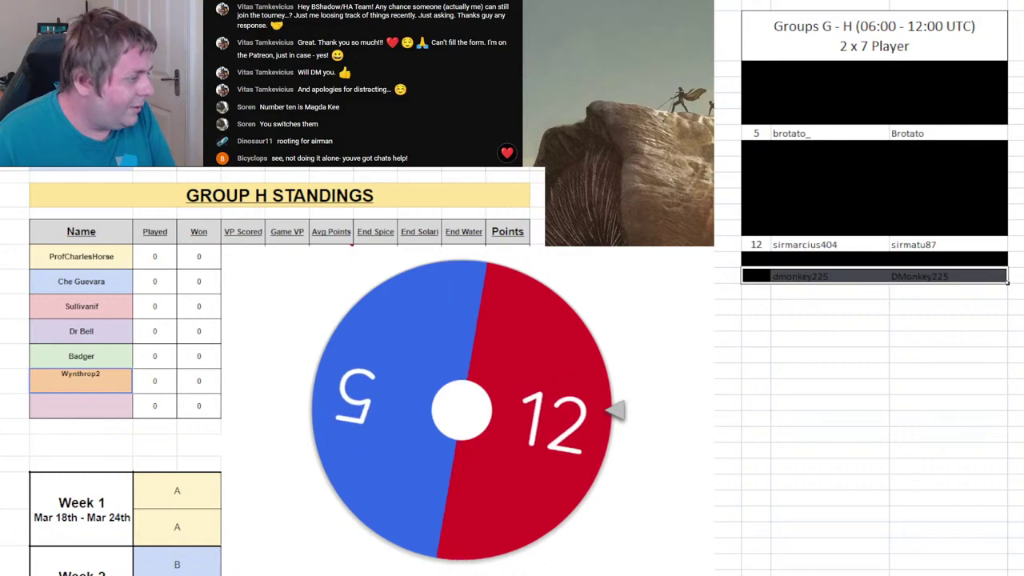
{"action": "key", "text": "F4"}
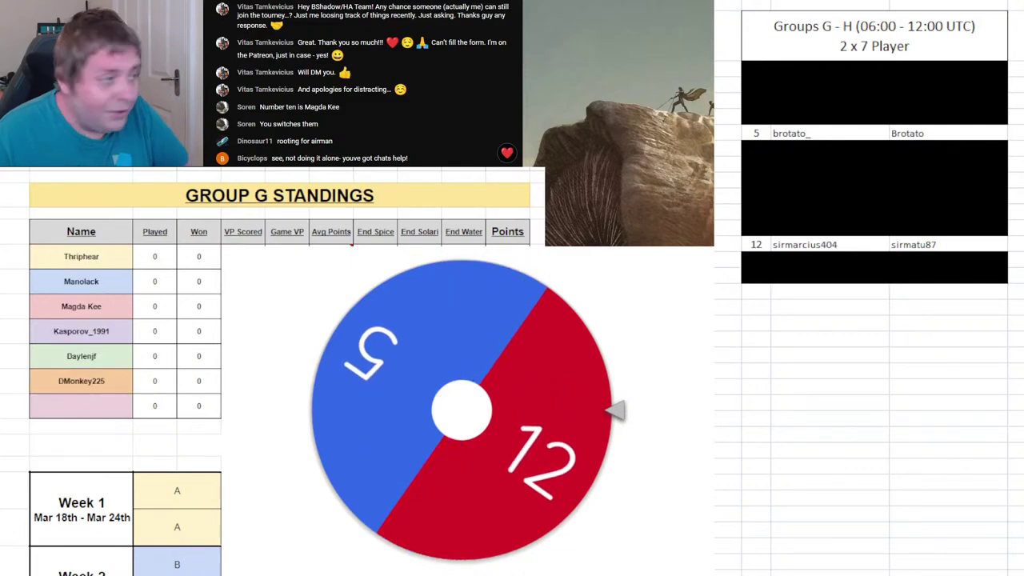
{"action": "left_click", "coordinate": [70, 406]}
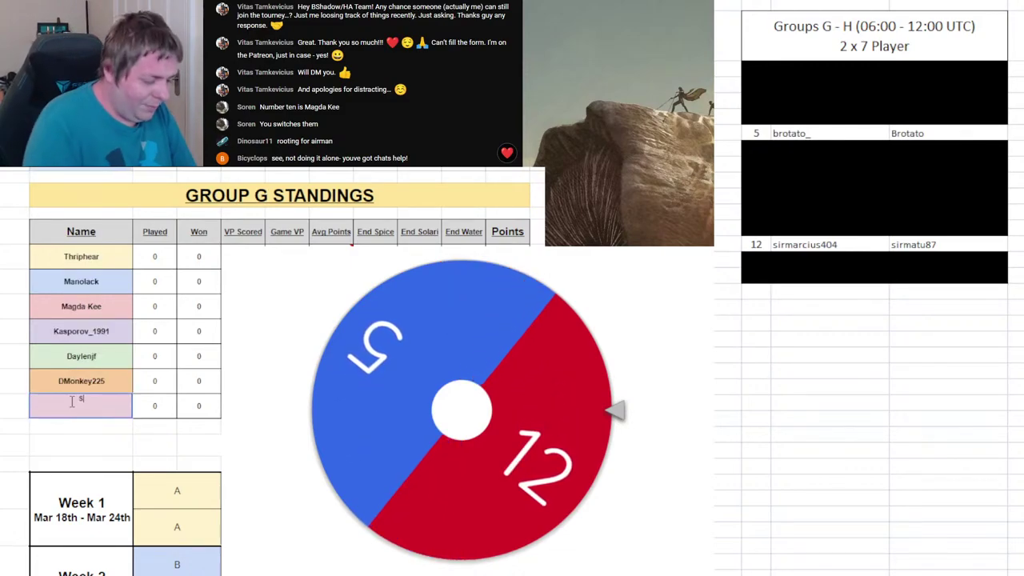
{"action": "type", "text": "sirma"}
{"action": "type", "text": "rcius40"}
{"action": "type", "text": "4"}
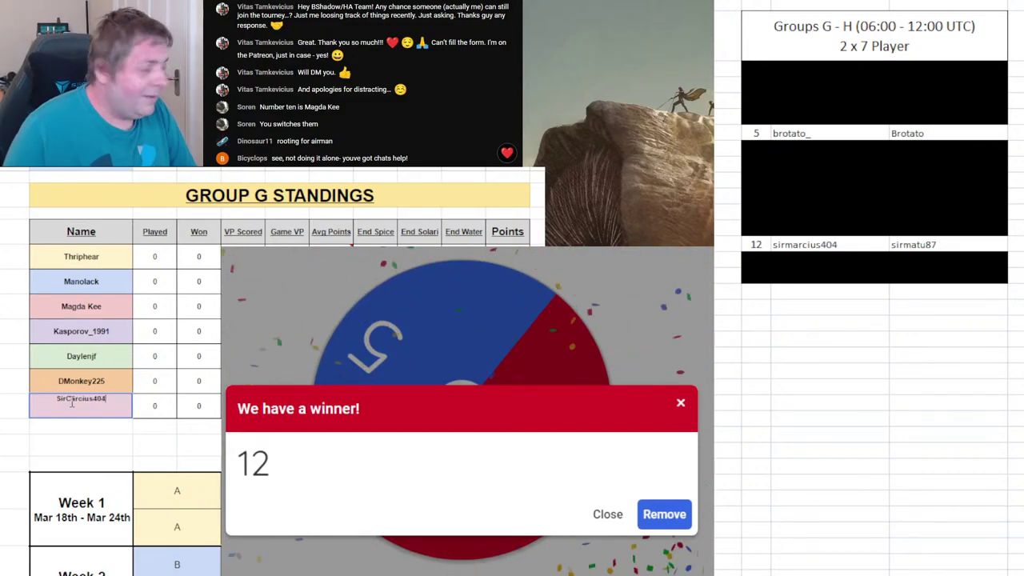
{"action": "left_click", "coordinate": [671, 518]}
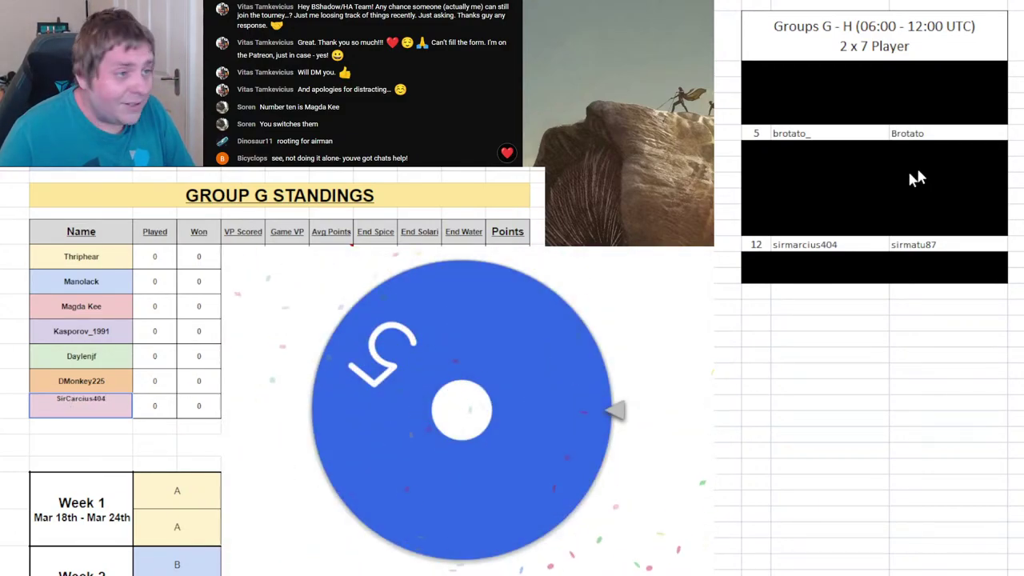
- With the standings on Group H, black out list rows 5 and 12
{"action": "left_click_drag", "start_coordinate": [757, 276], "coordinate": [1000, 276]}
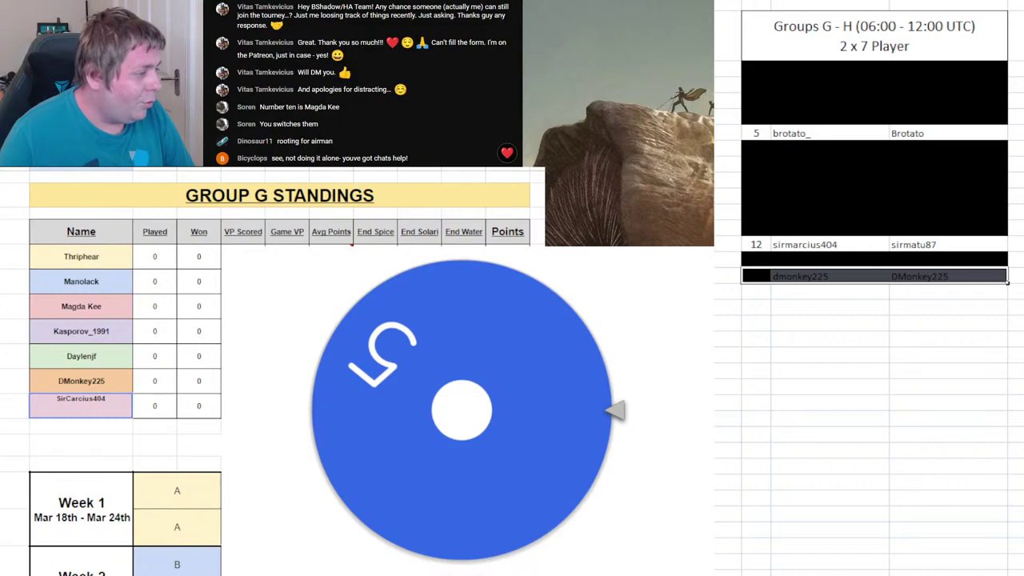
{"action": "left_click", "coordinate": [45, 371]}
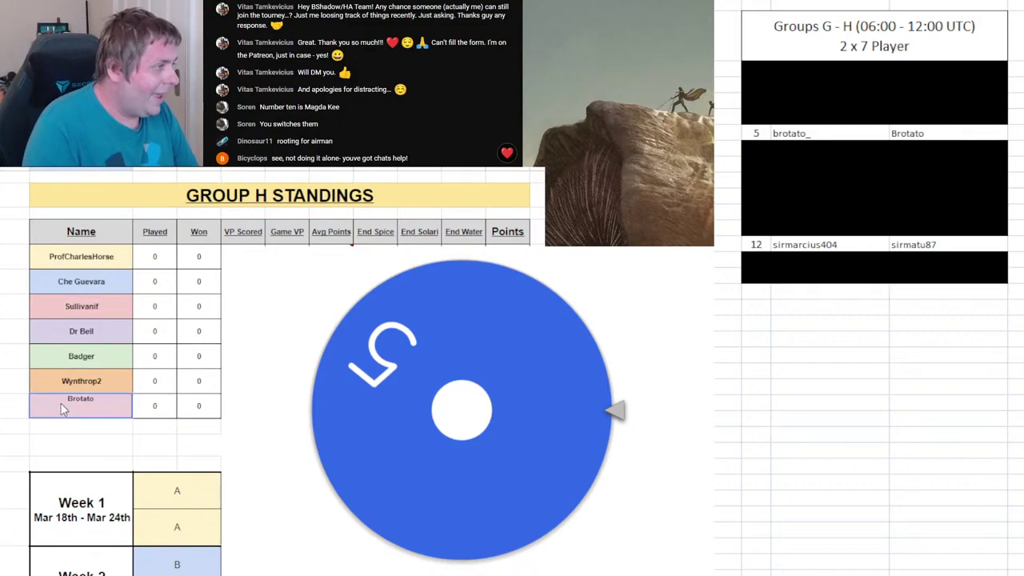
{"action": "left_click_drag", "start_coordinate": [756, 276], "coordinate": [1000, 276]}
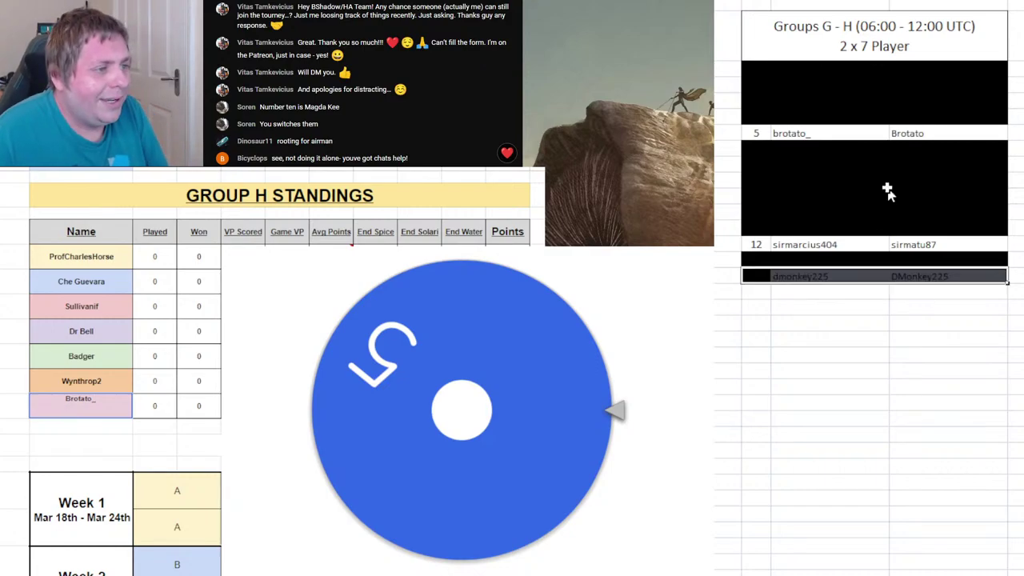
{"action": "left_click_drag", "start_coordinate": [758, 130], "coordinate": [927, 134]}
{"action": "key", "text": "F4"}
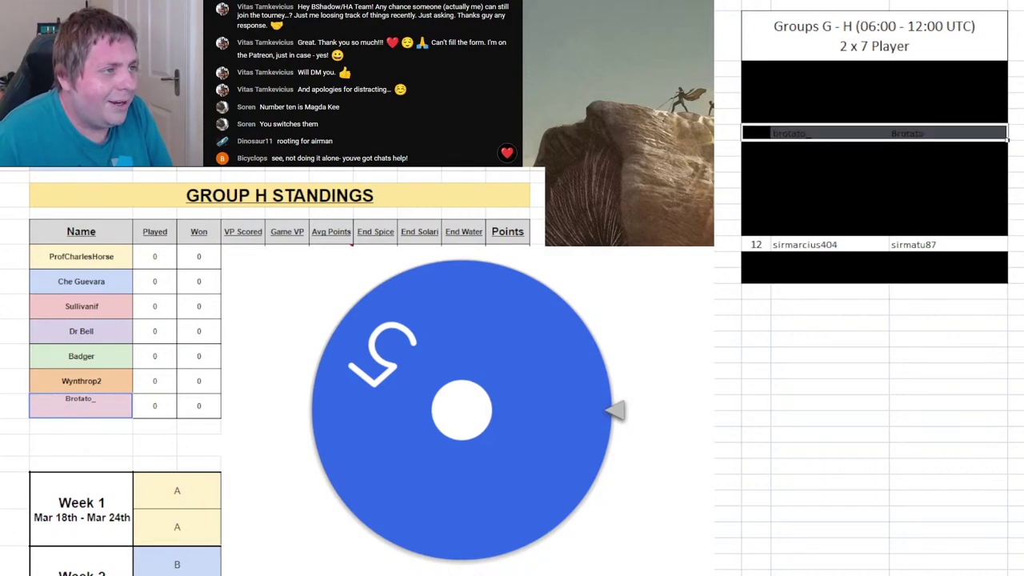
{"action": "left_click_drag", "start_coordinate": [766, 246], "coordinate": [897, 250]}
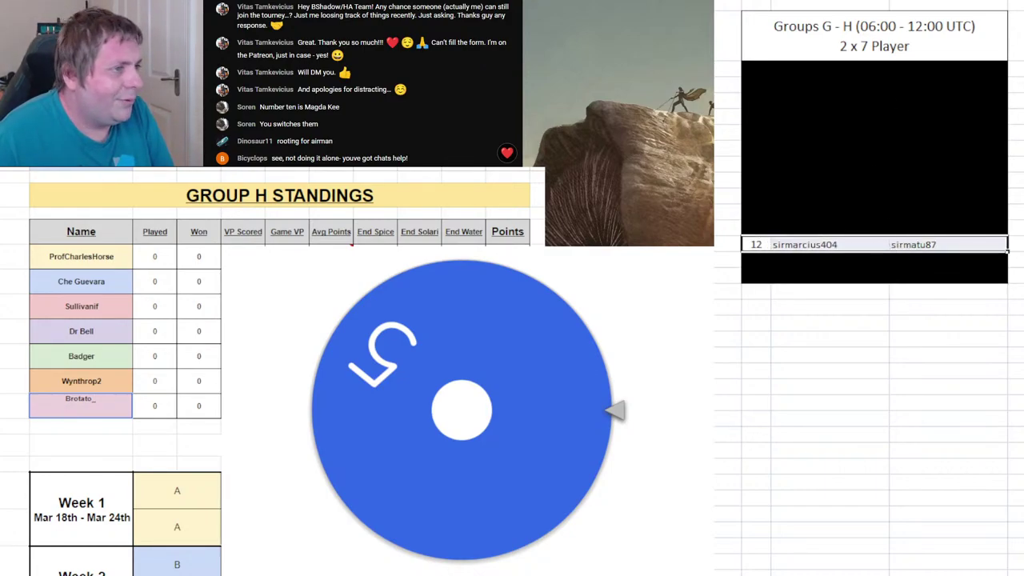
{"action": "key", "text": "F4"}
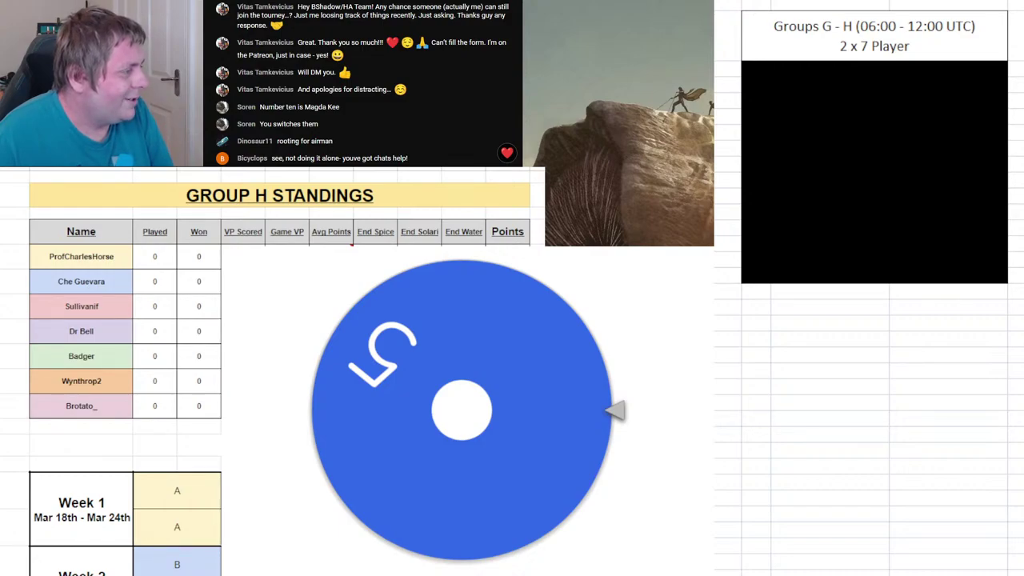
{"action": "left_click_drag", "start_coordinate": [744, 245], "coordinate": [1005, 246]}
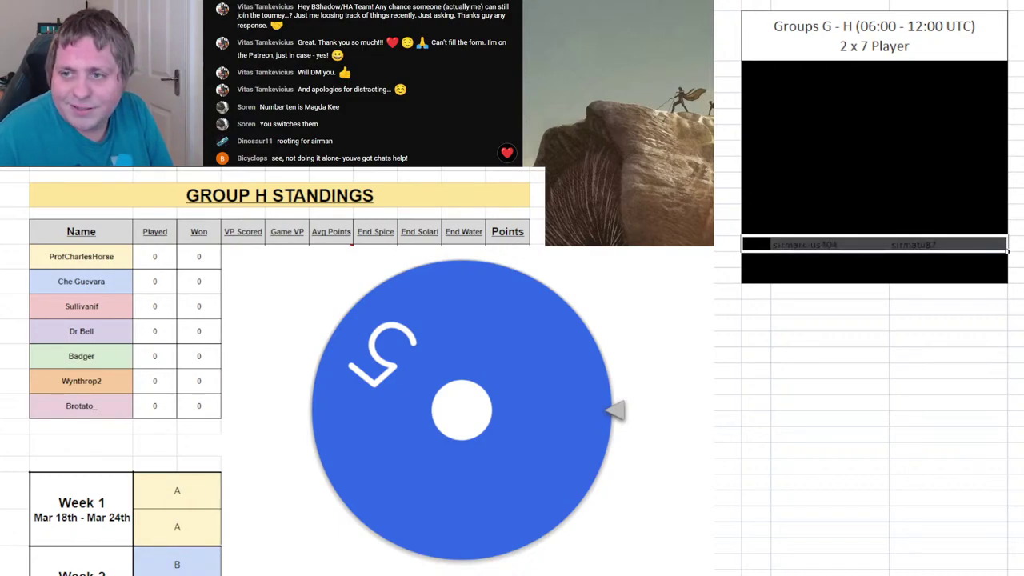
{"action": "key", "text": "F4"}
{"action": "key", "text": "ctrl+z"}
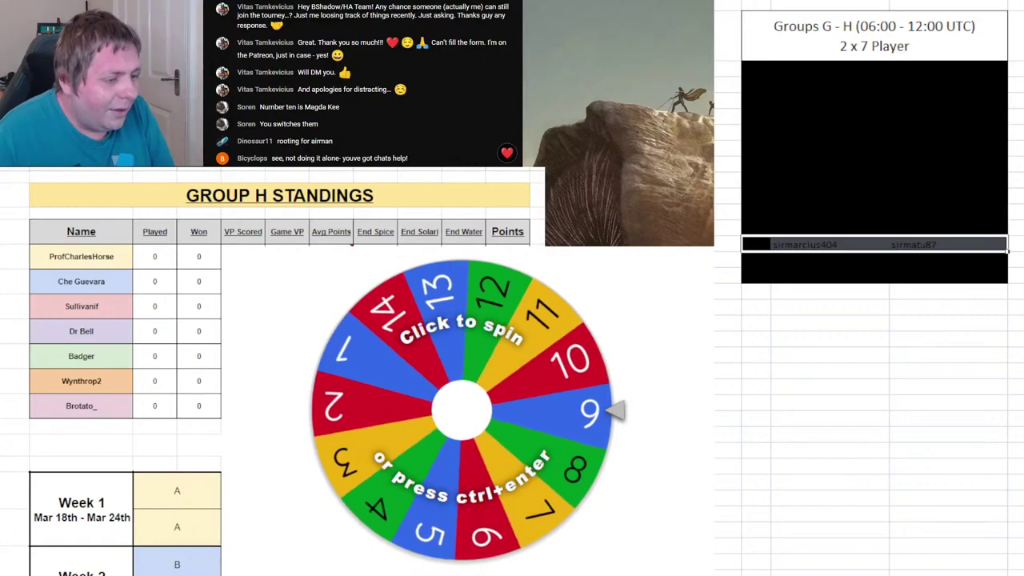
- Scroll right to the 14-player Groups I–J list and show the empty Group I standings
{"action": "scroll", "coordinate": [869, 288], "scroll_direction": "right", "scroll_amount": 3}
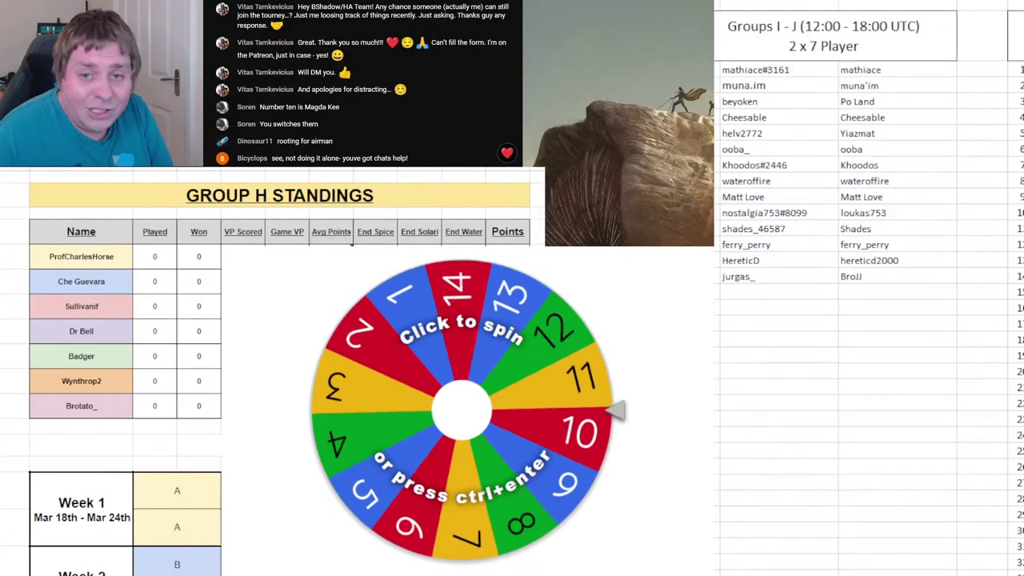
{"action": "scroll", "coordinate": [905, 425], "scroll_direction": "left", "scroll_amount": 3}
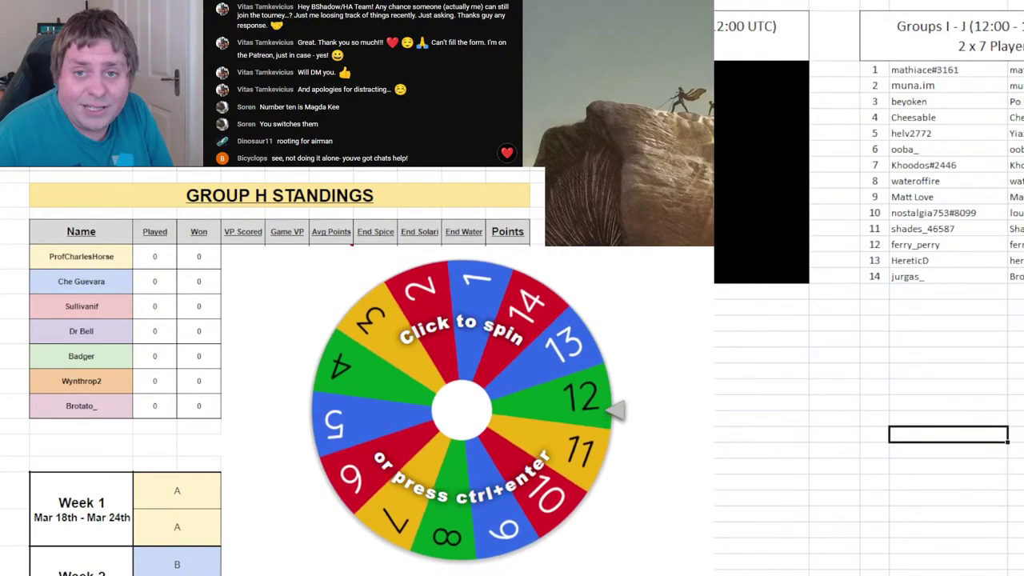
{"action": "scroll", "coordinate": [948, 424], "scroll_direction": "right", "scroll_amount": 3}
{"action": "left_click", "coordinate": [974, 420]}
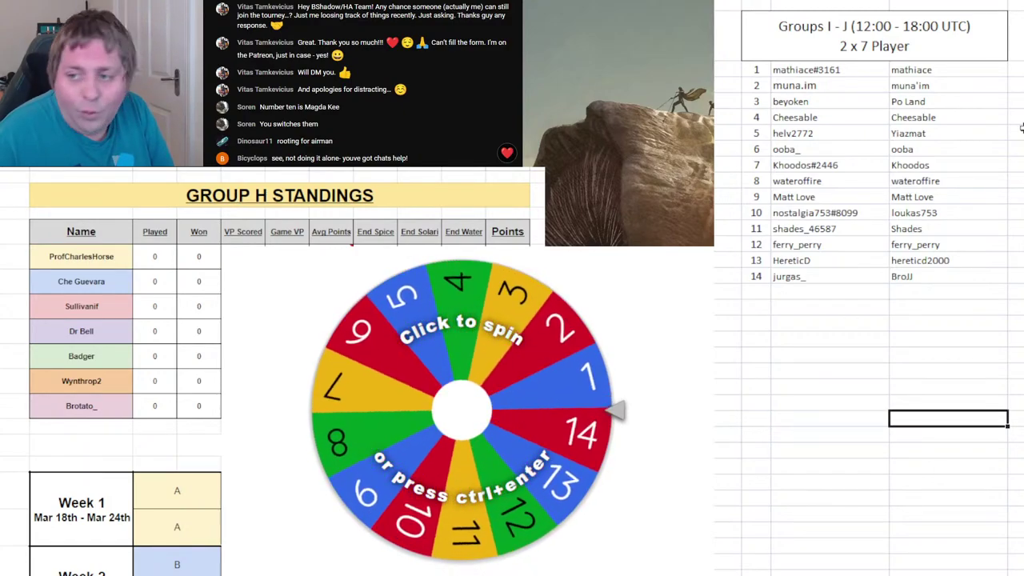
{"action": "left_click", "coordinate": [981, 392]}
{"action": "left_click", "coordinate": [864, 436]}
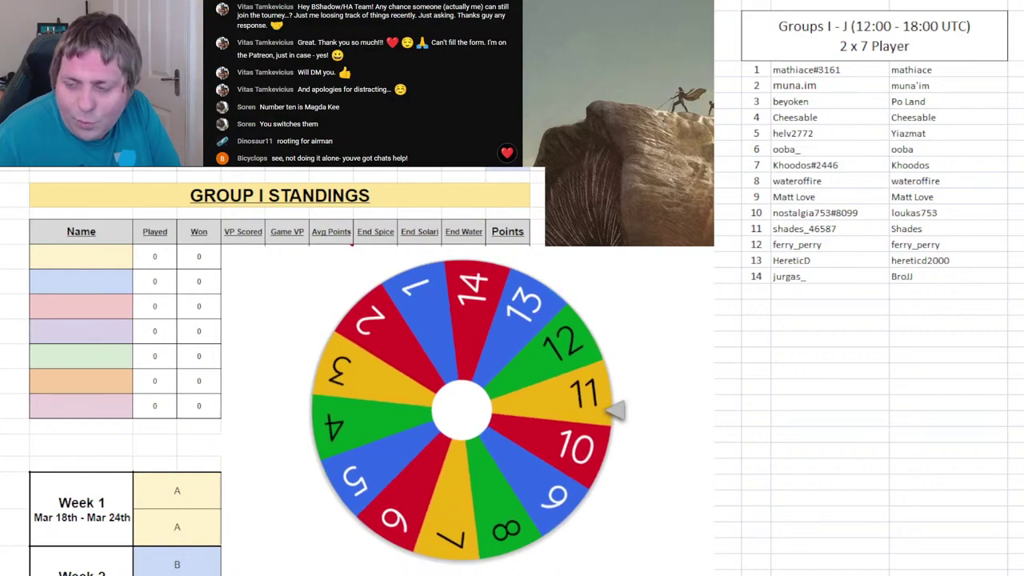
- Enter player 11's name first in Group I, remove 11 from the wheel, and black out row 11
{"action": "left_click", "coordinate": [829, 434]}
{"action": "left_click", "coordinate": [80, 256]}
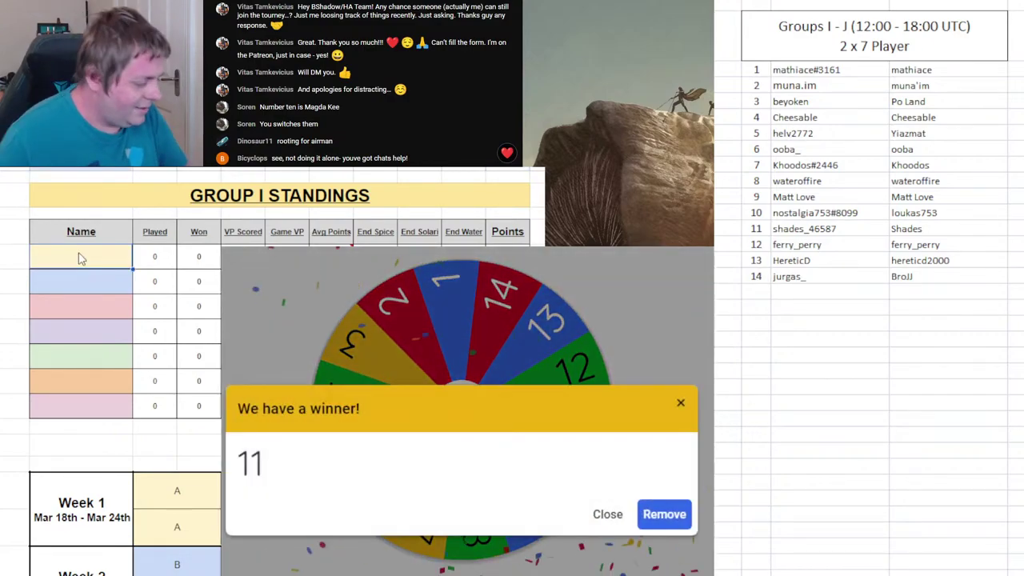
{"action": "type", "text": "Shades_46587"}
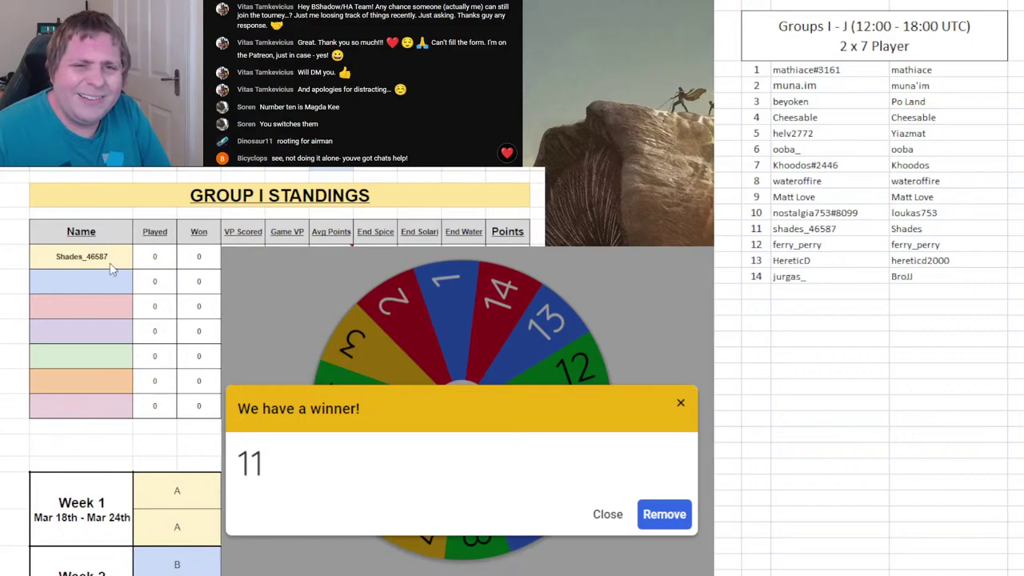
{"action": "left_click", "coordinate": [664, 515]}
{"action": "left_click", "coordinate": [523, 425]}
{"action": "left_click", "coordinate": [830, 434]}
{"action": "left_click", "coordinate": [748, 230]}
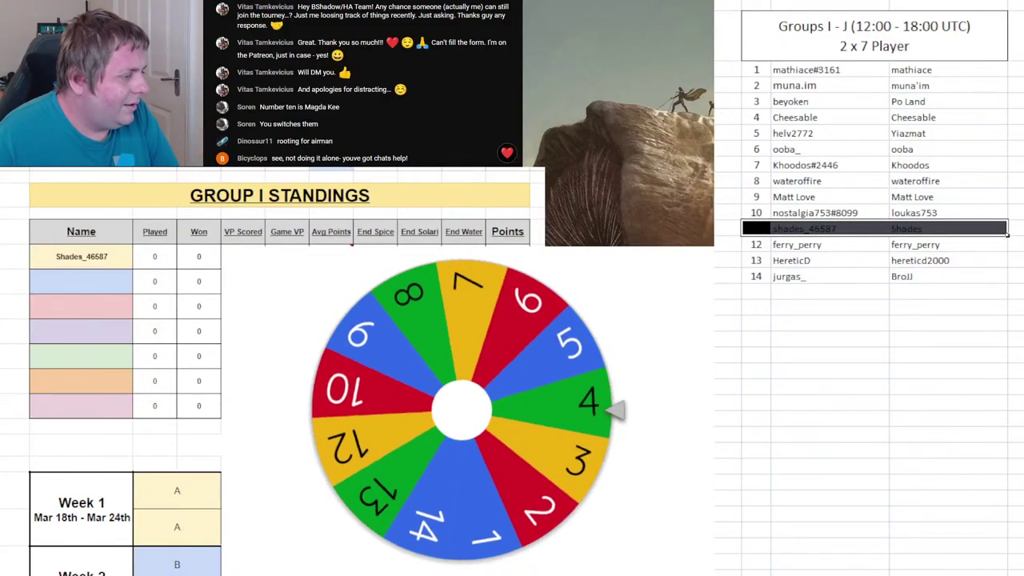
{"action": "key", "text": "F4"}
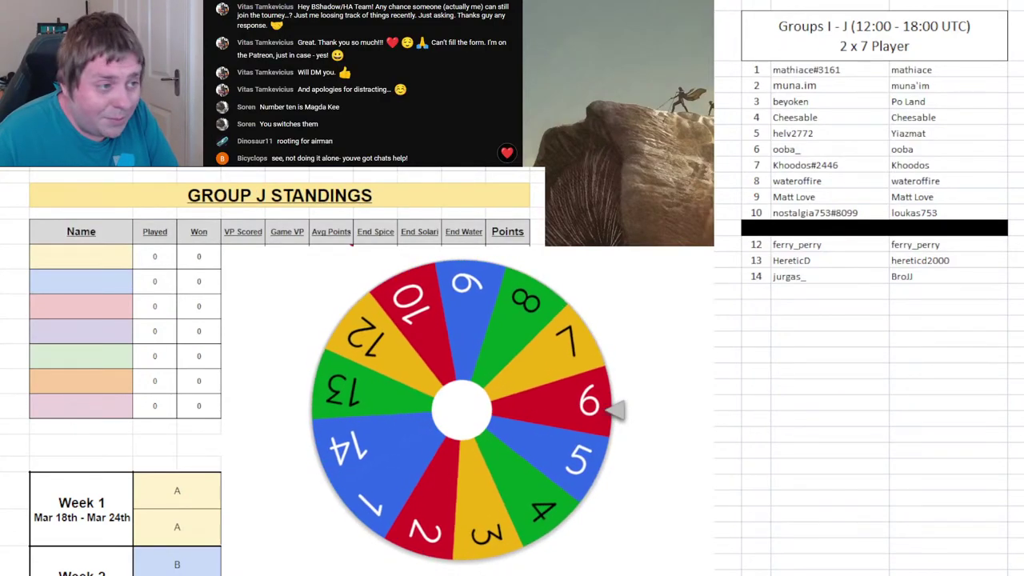
{"action": "left_click_drag", "start_coordinate": [752, 229], "coordinate": [960, 230]}
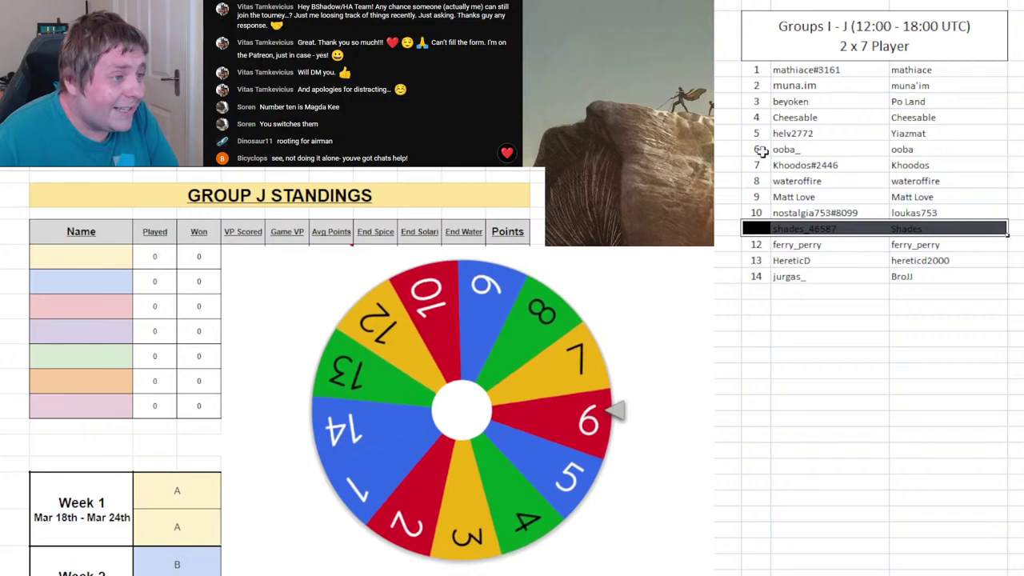
- Enter player 6's name first in Group J, black out row 6, and remove 6 from the wheel
{"action": "left_click_drag", "start_coordinate": [762, 150], "coordinate": [902, 146]}
{"action": "left_click", "coordinate": [56, 264]}
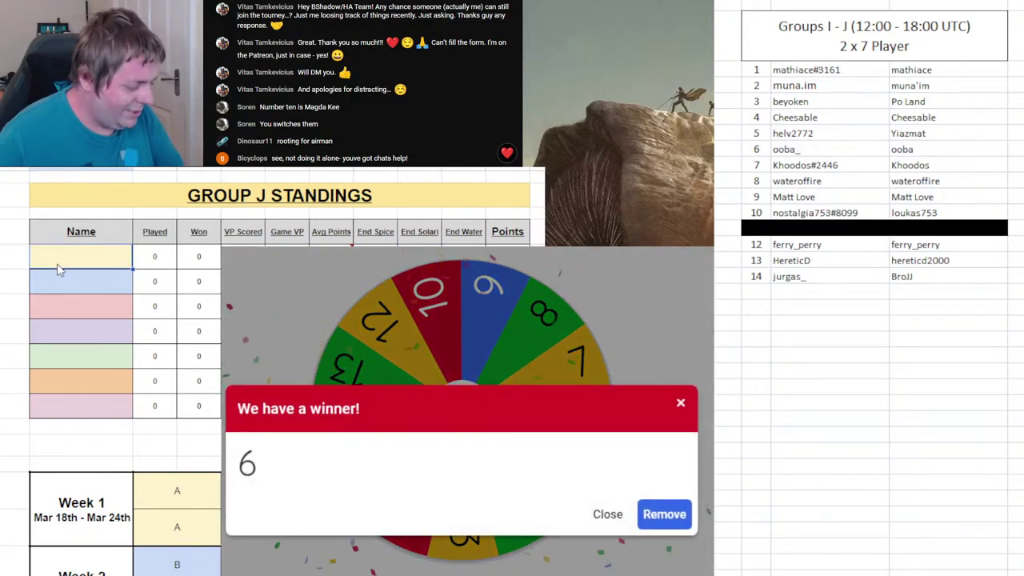
{"action": "type", "text": "Ooba"}
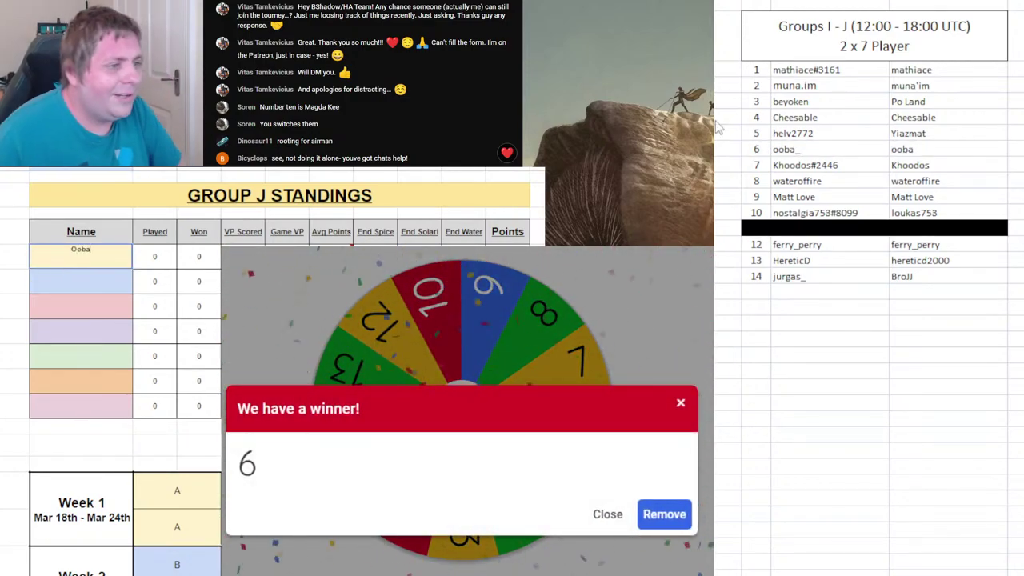
{"action": "left_click_drag", "start_coordinate": [748, 150], "coordinate": [1006, 152]}
{"action": "key", "text": "ctrl+y"}
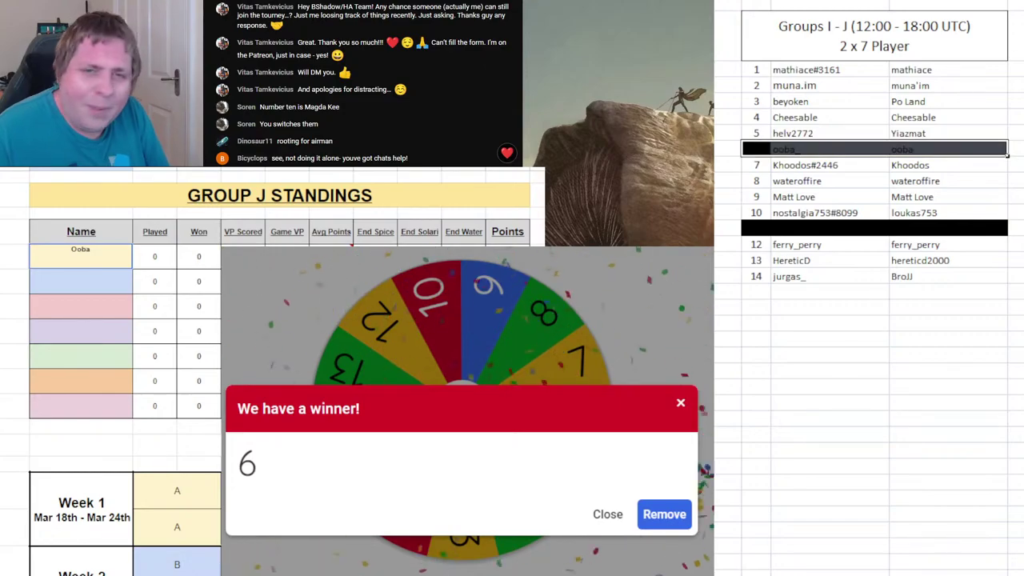
{"action": "left_click", "coordinate": [663, 516]}
{"action": "left_click", "coordinate": [520, 425]}
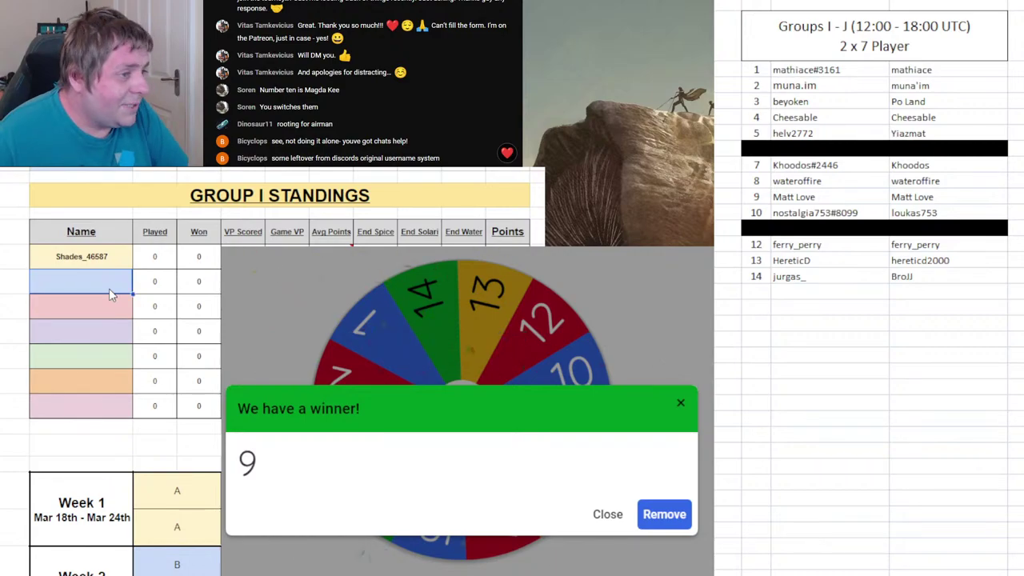
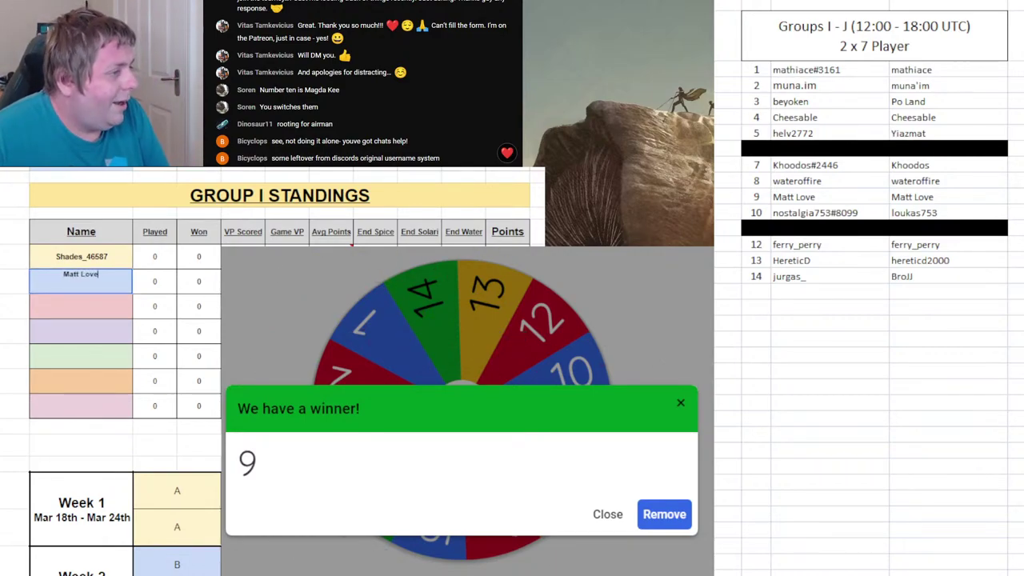
- Enter player 9's name as Group I's second player, remove 9 from the wheel, and black out row 9
{"action": "key", "text": "Return"}
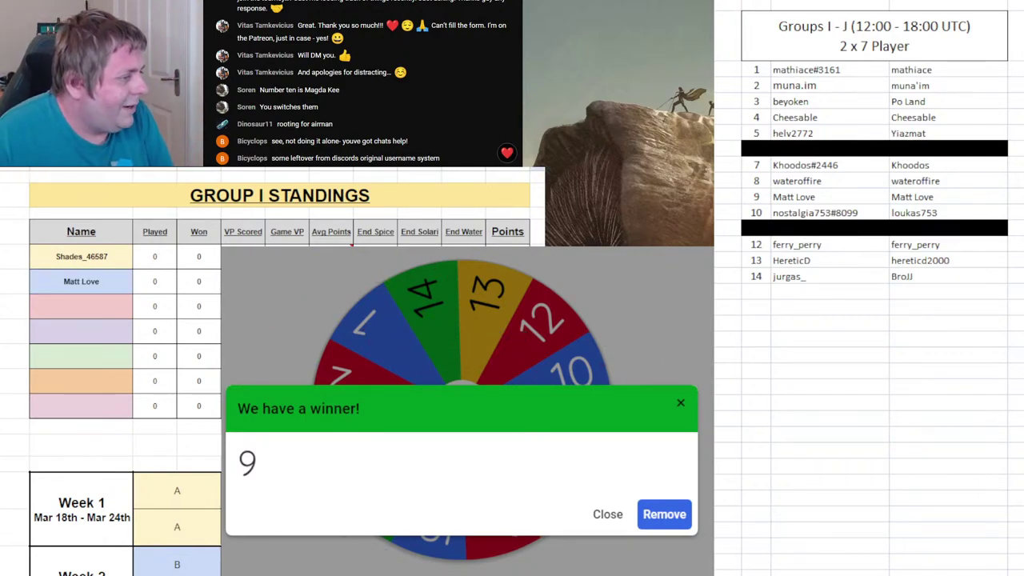
{"action": "left_click", "coordinate": [677, 516]}
{"action": "left_click", "coordinate": [584, 402]}
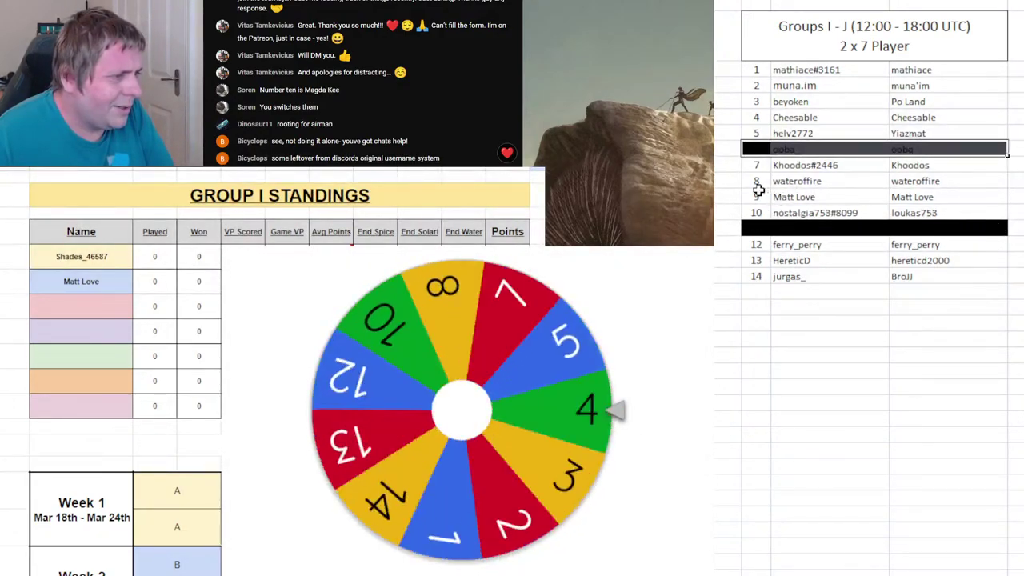
{"action": "left_click_drag", "start_coordinate": [761, 197], "coordinate": [993, 197]}
{"action": "key", "text": "F4"}
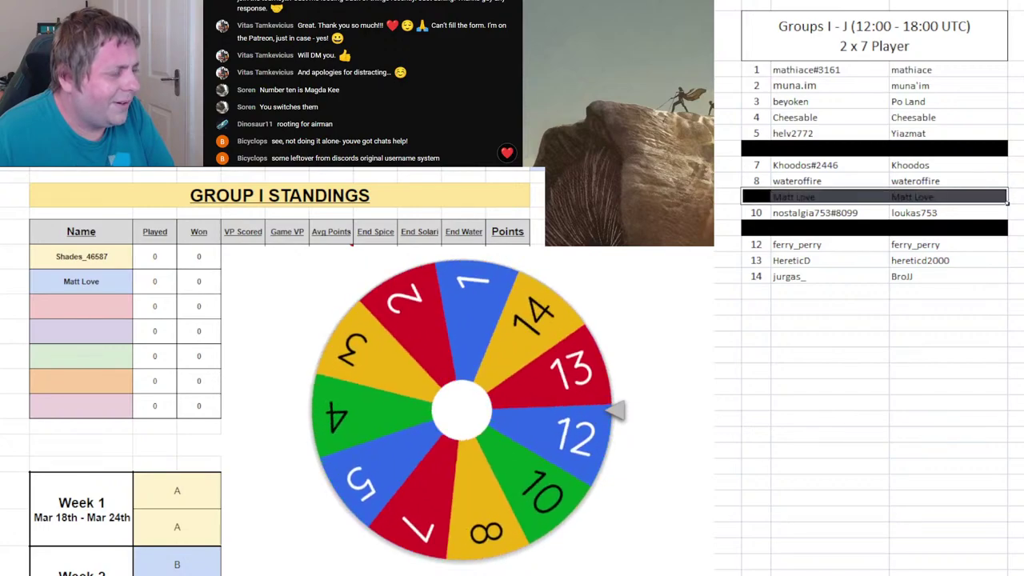
{"action": "left_click", "coordinate": [948, 370]}
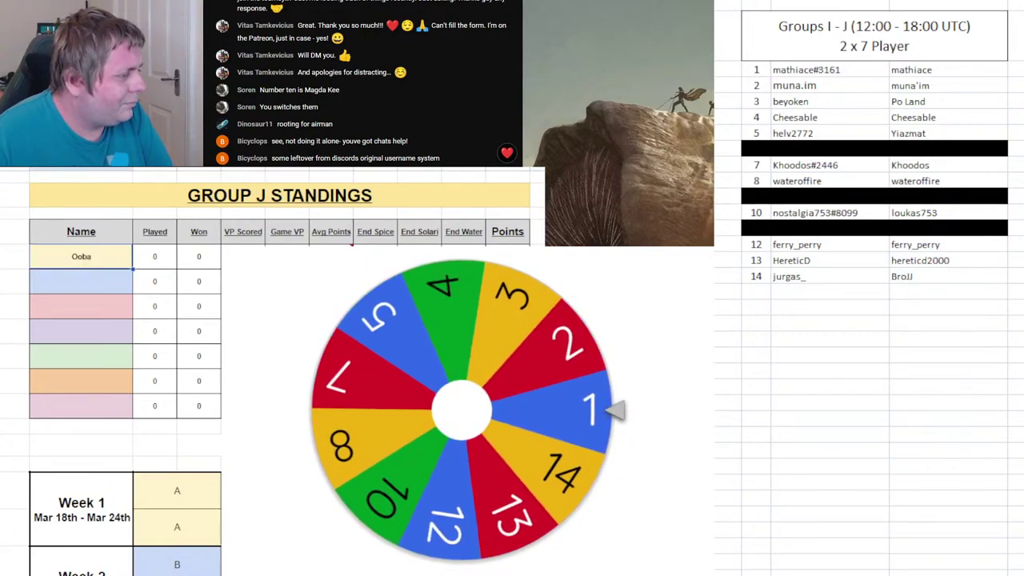
- Enter player 1's name second in Group J, black out row 1, and remove 1 from the wheel
{"action": "key", "text": "ctrl+Page_Down"}
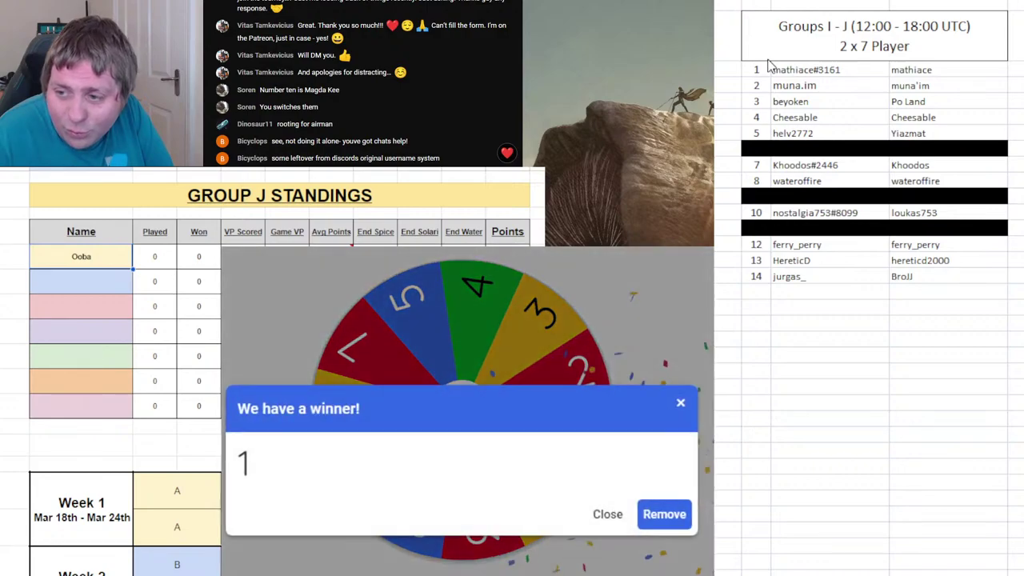
{"action": "left_click", "coordinate": [81, 272]}
{"action": "type", "text": "Mathiace"}
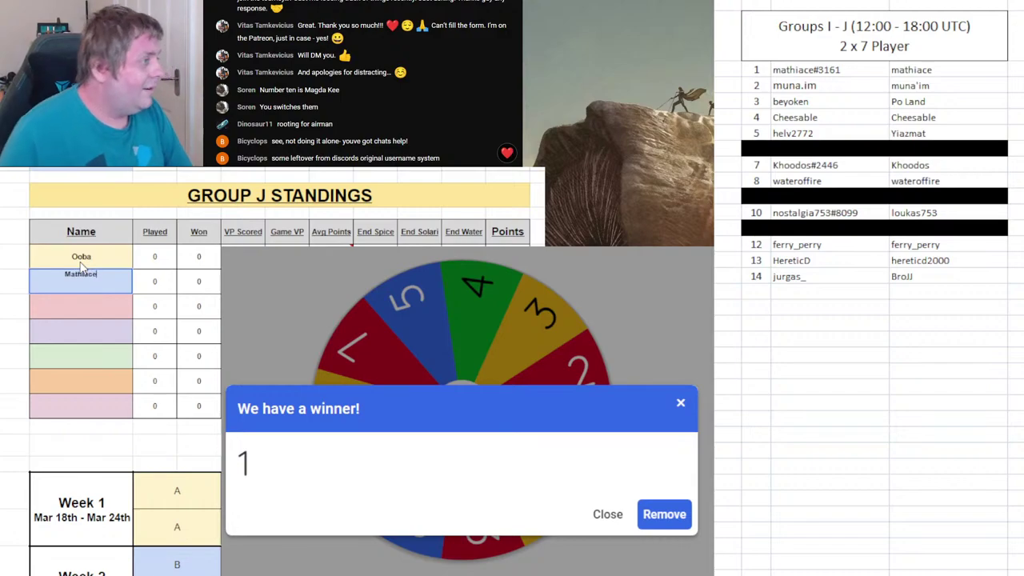
{"action": "left_click", "coordinate": [761, 67]}
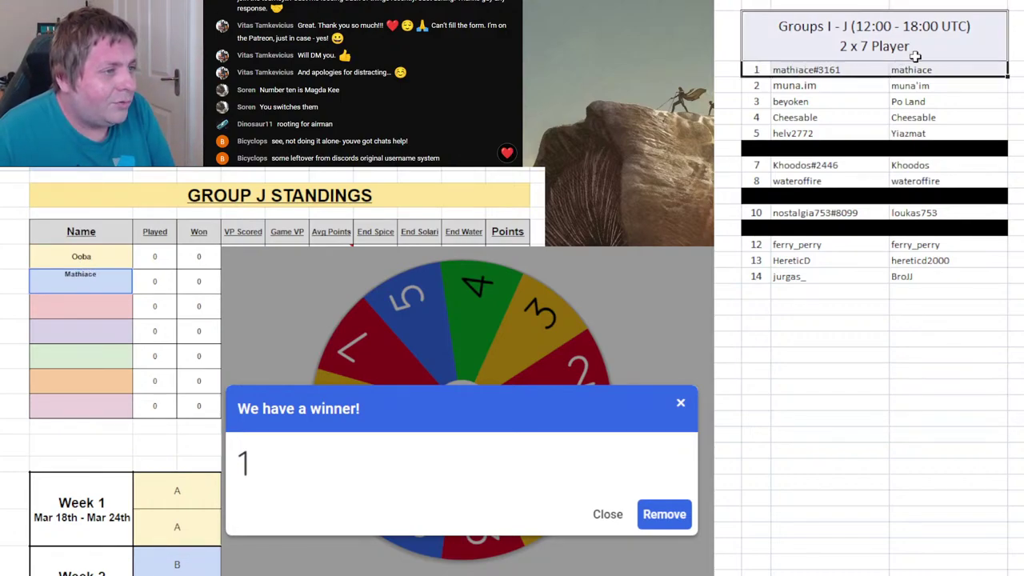
{"action": "key", "text": "ctrl+y"}
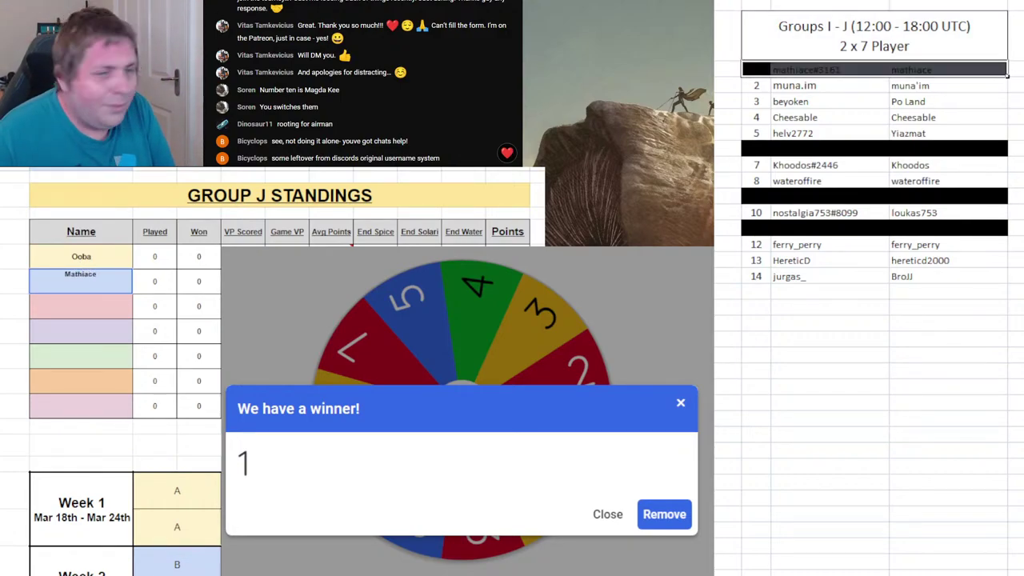
{"action": "left_click", "coordinate": [664, 515]}
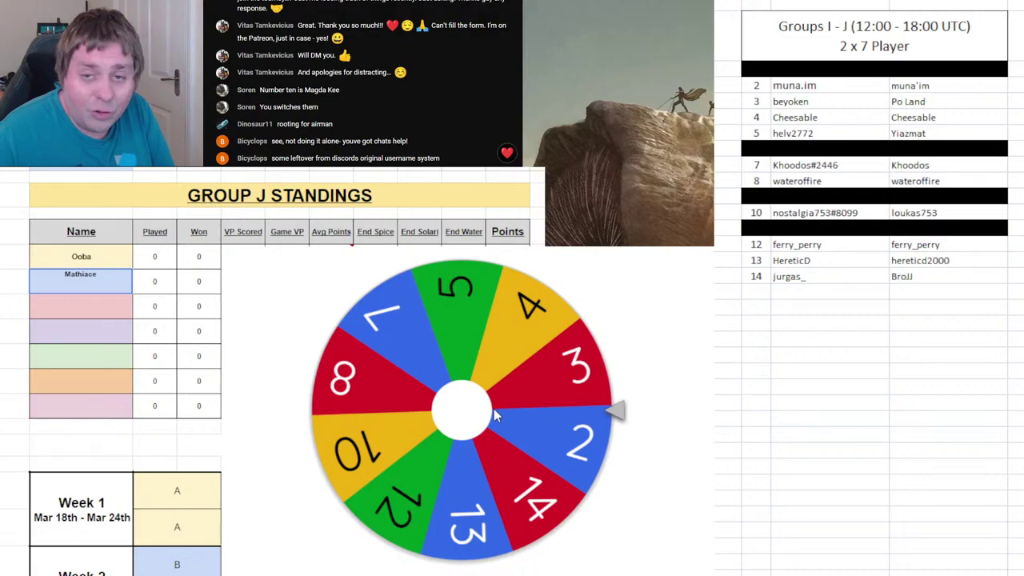
{"action": "left_click", "coordinate": [494, 409]}
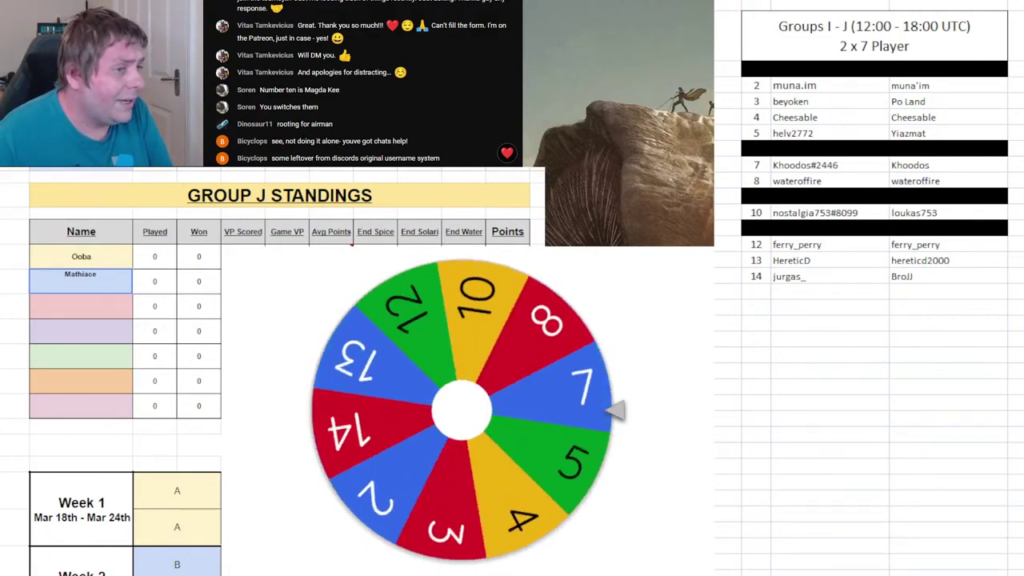
{"action": "left_click", "coordinate": [92, 302]}
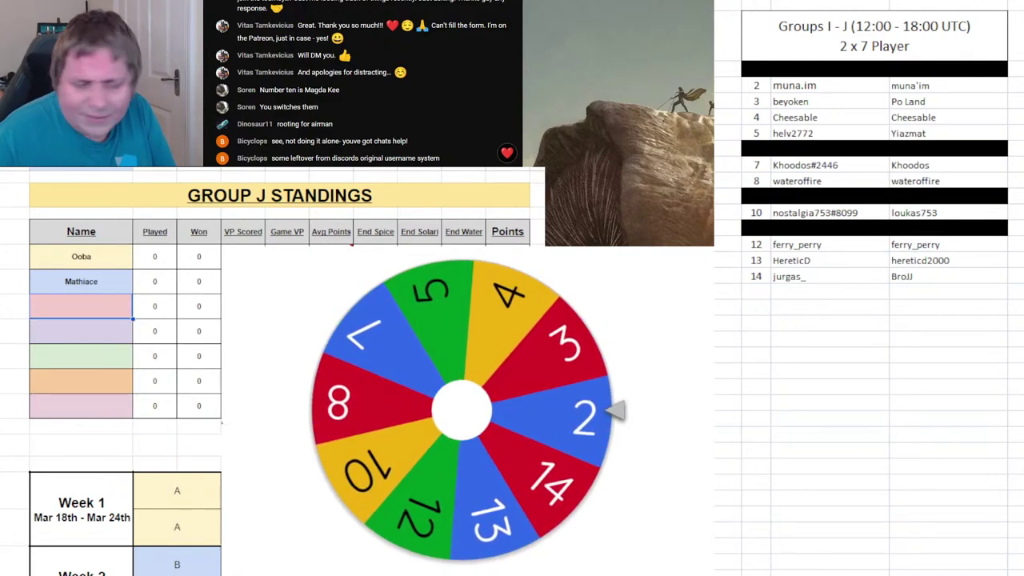
- Enter player 2's name third in Group I, black out list row 2, and drop 2 from the wheel
{"action": "key", "text": "ctrl+shift+Page_Up"}
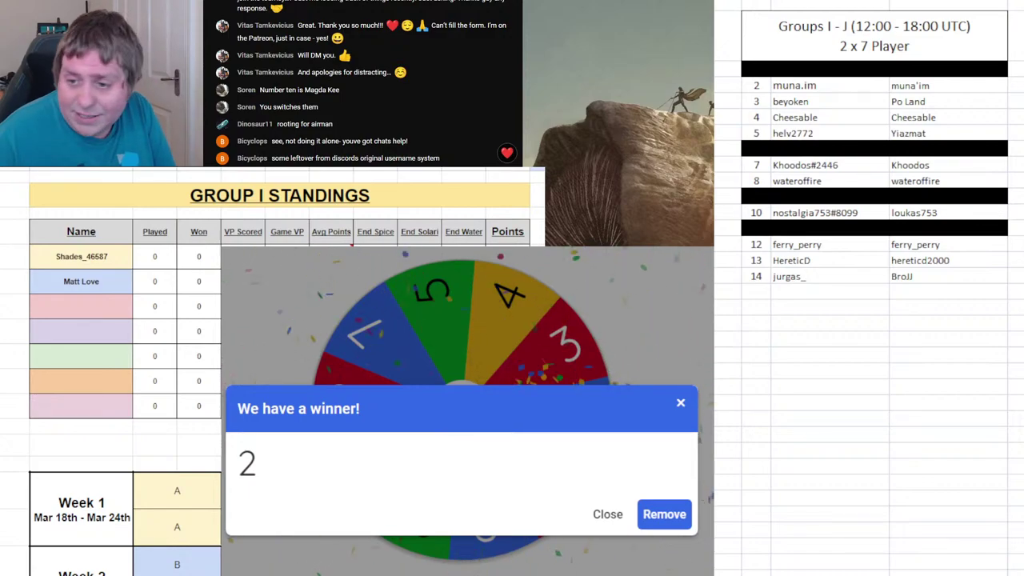
{"action": "left_click", "coordinate": [875, 70]}
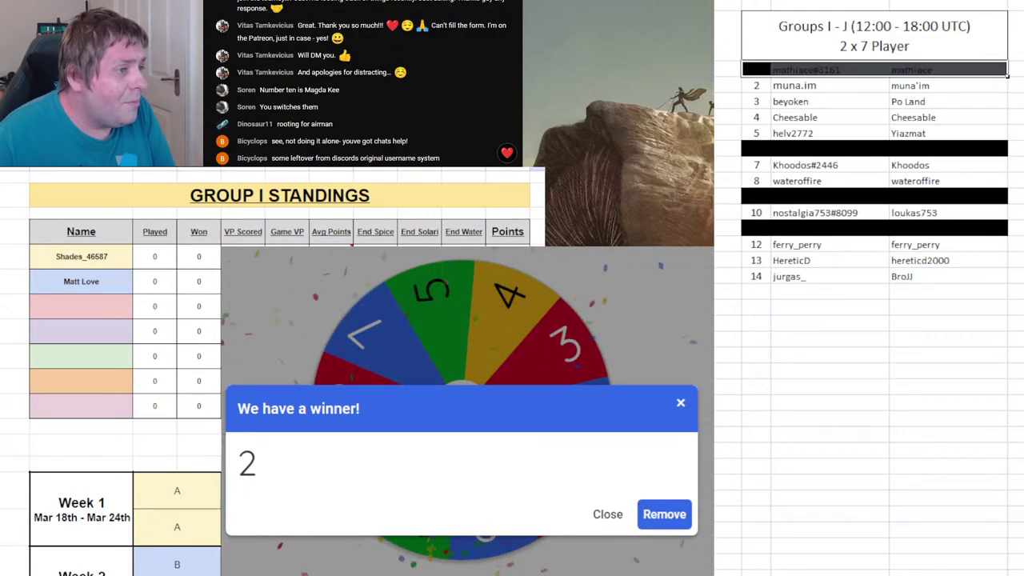
{"action": "left_click", "coordinate": [108, 314]}
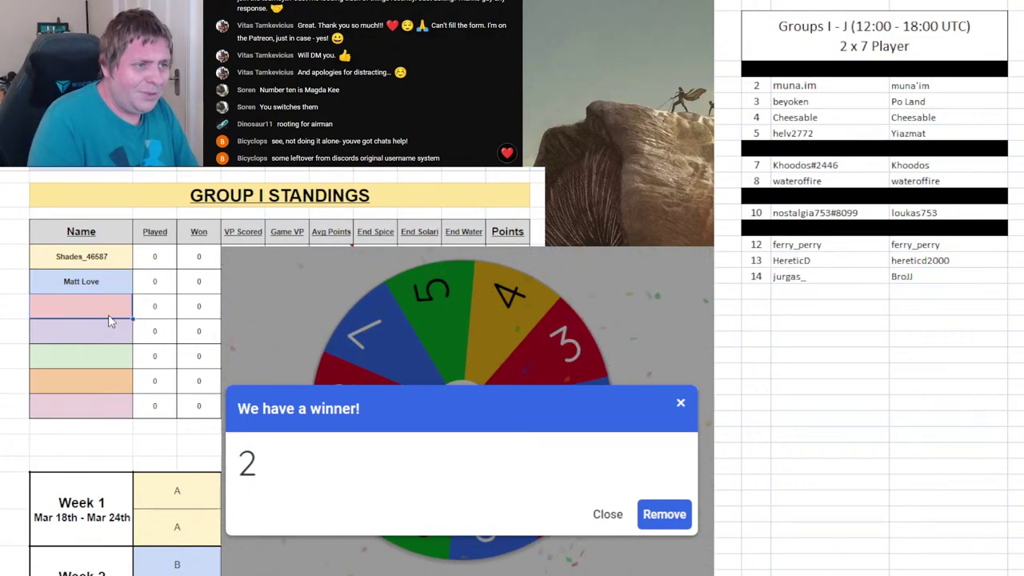
{"action": "type", "text": "Mu"}
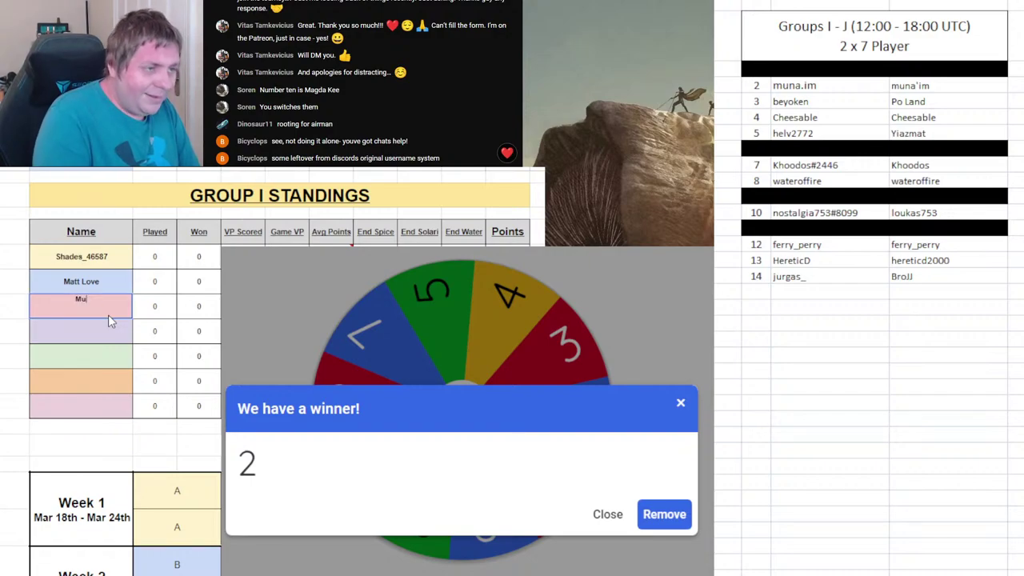
{"action": "type", "text": "na'im"}
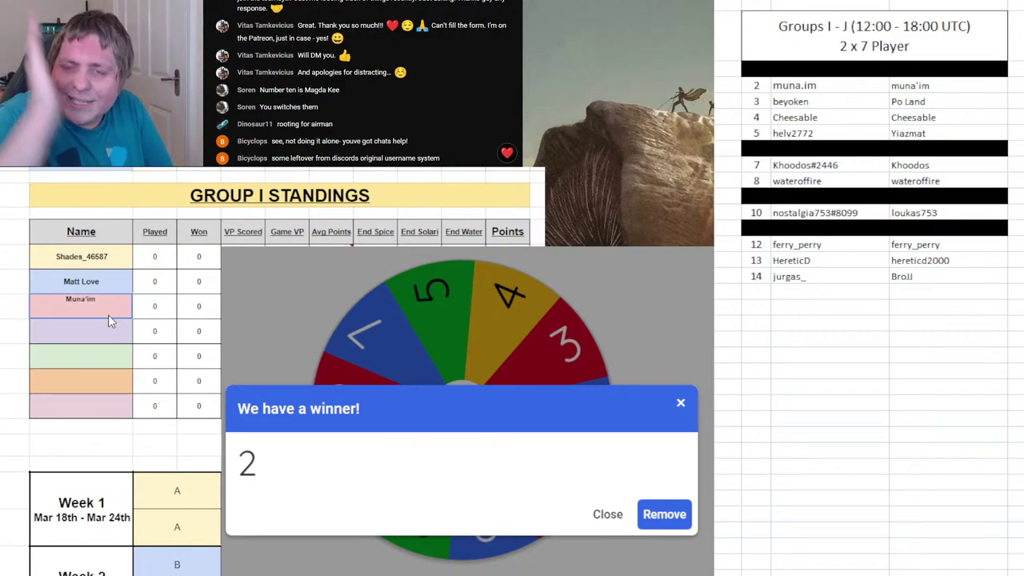
{"action": "left_click", "coordinate": [888, 90]}
{"action": "key", "text": "ctrl+y"}
{"action": "left_click", "coordinate": [961, 374]}
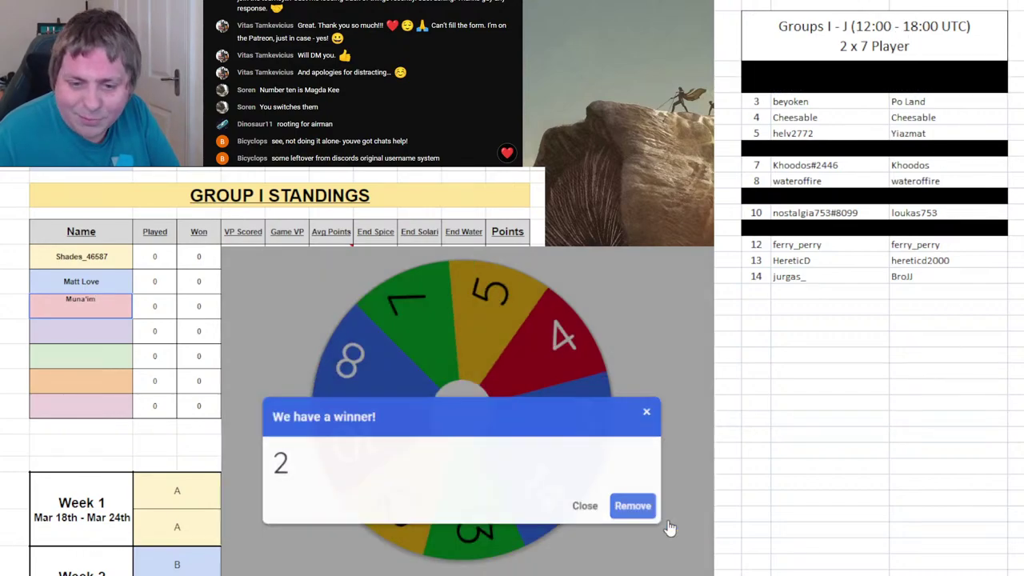
{"action": "left_click", "coordinate": [664, 516]}
{"action": "left_click", "coordinate": [553, 405]}
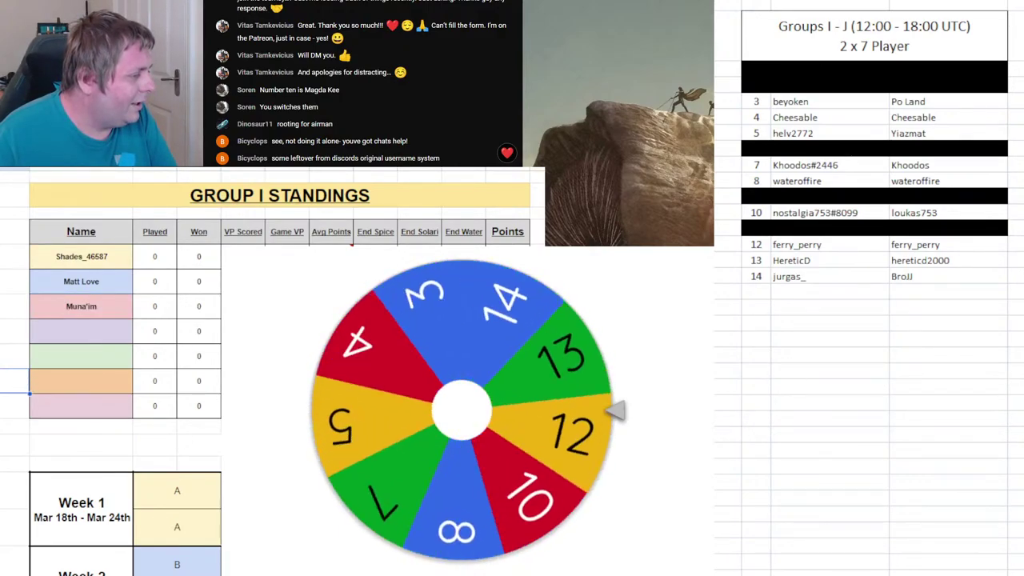
- Enter player 8's username as the third Group J player
{"action": "key", "text": "ctrl+Page_Down"}
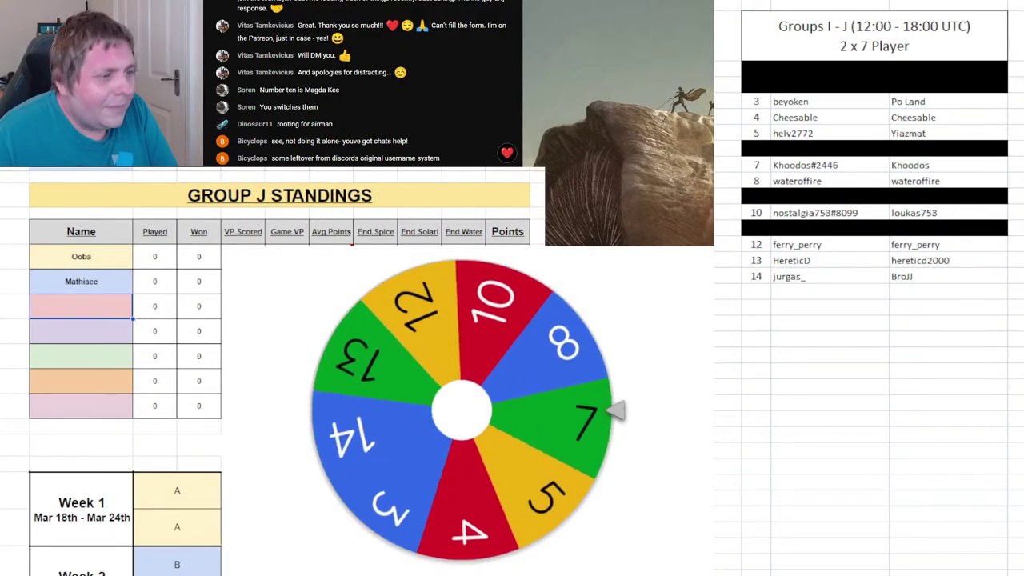
{"action": "left_click", "coordinate": [1000, 370]}
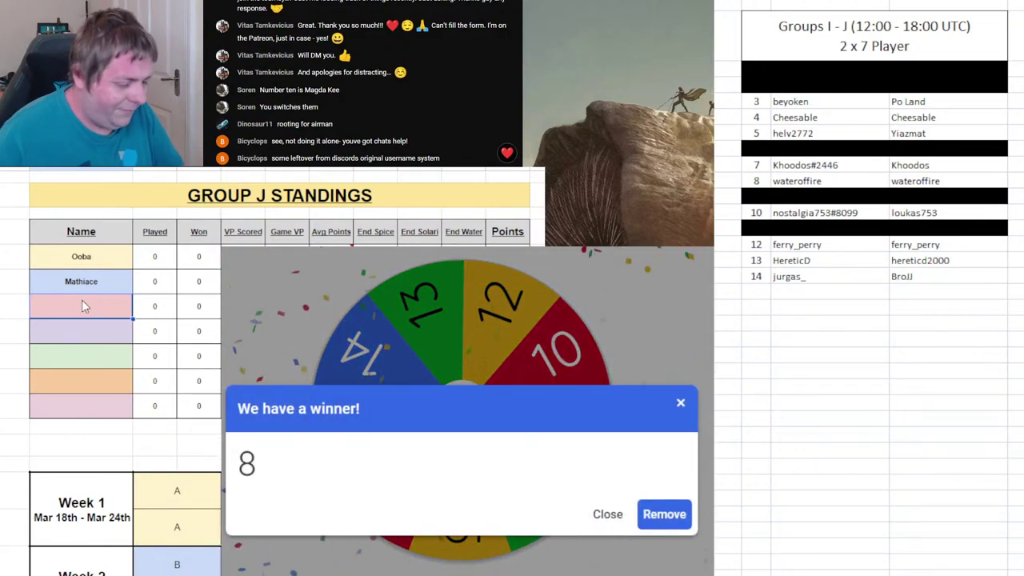
{"action": "type", "text": "WaterOf"}
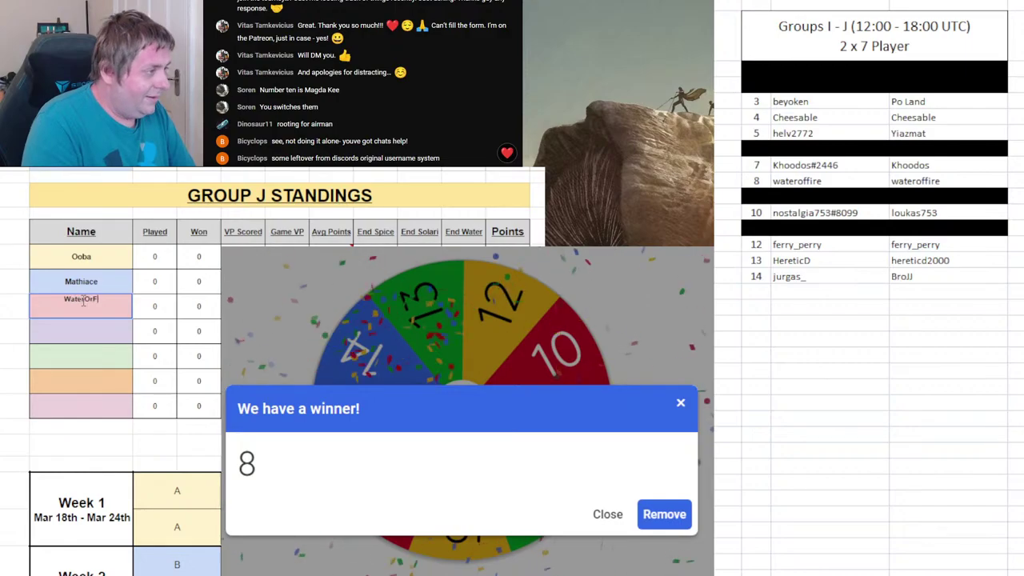
{"action": "key", "text": "Return"}
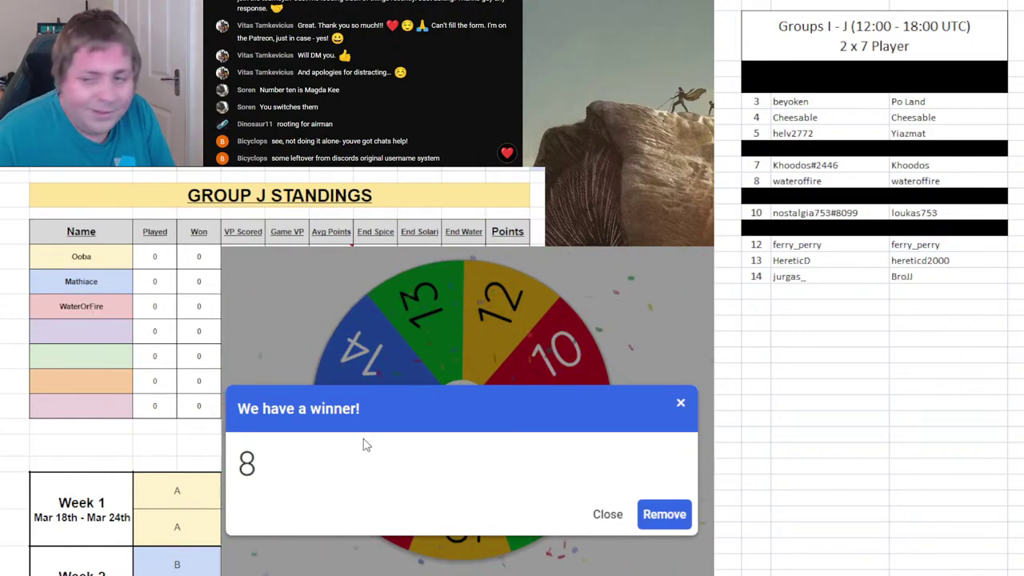
- Remove 8 from the wheel, spin again, and mark player 8's row in the list
{"action": "left_click", "coordinate": [658, 518]}
{"action": "left_click", "coordinate": [529, 414]}
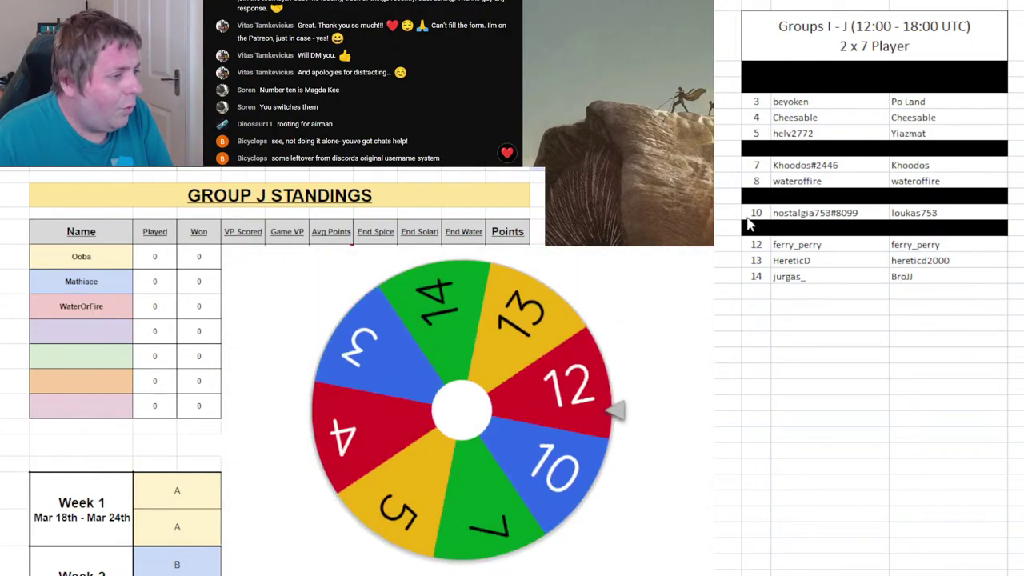
{"action": "left_click", "coordinate": [757, 180]}
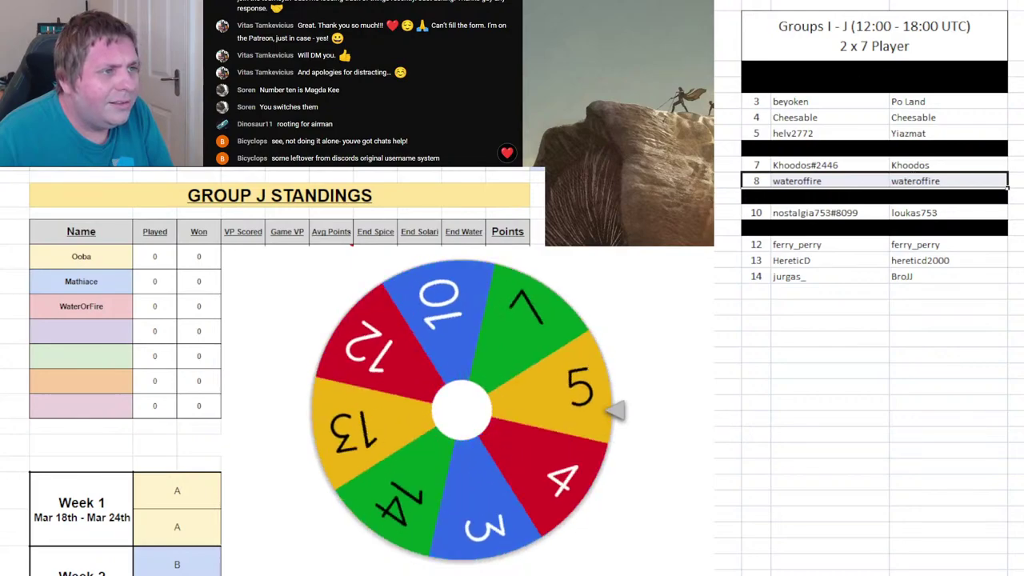
{"action": "key", "text": "Delete"}
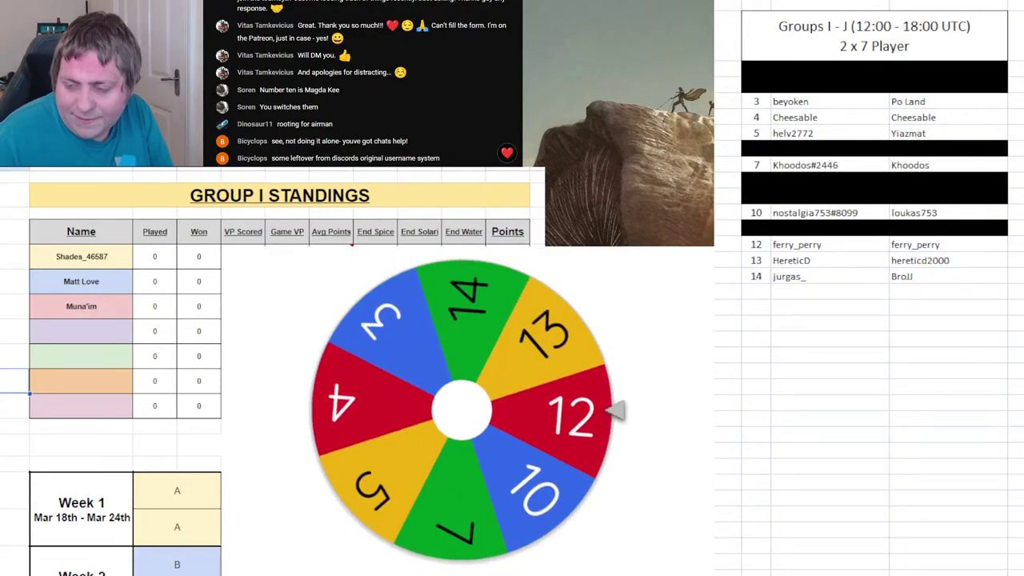
{"action": "key", "text": "ctrl+z"}
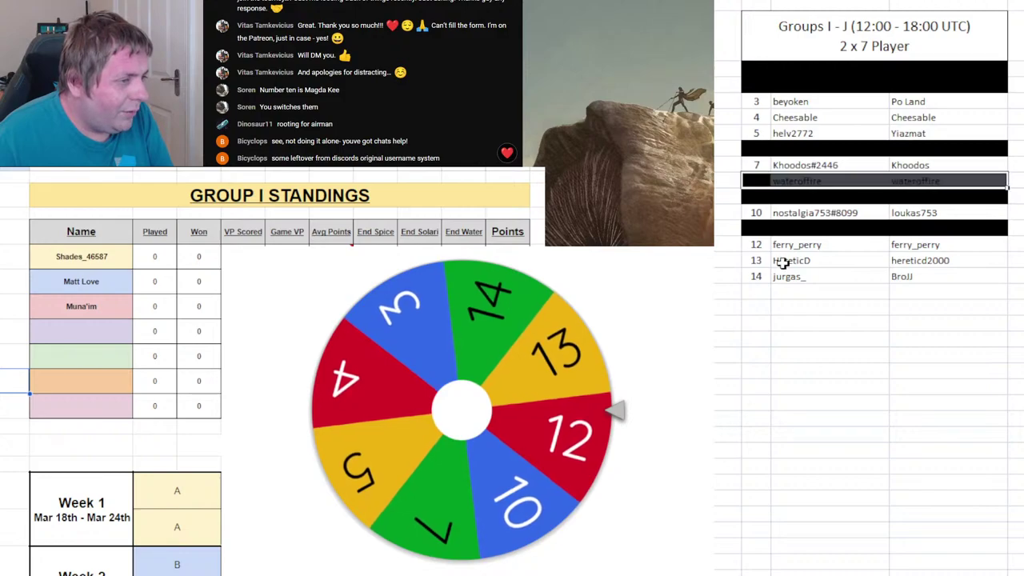
- Enter player 12's username as the fourth Group I player
{"action": "left_click", "coordinate": [92, 336]}
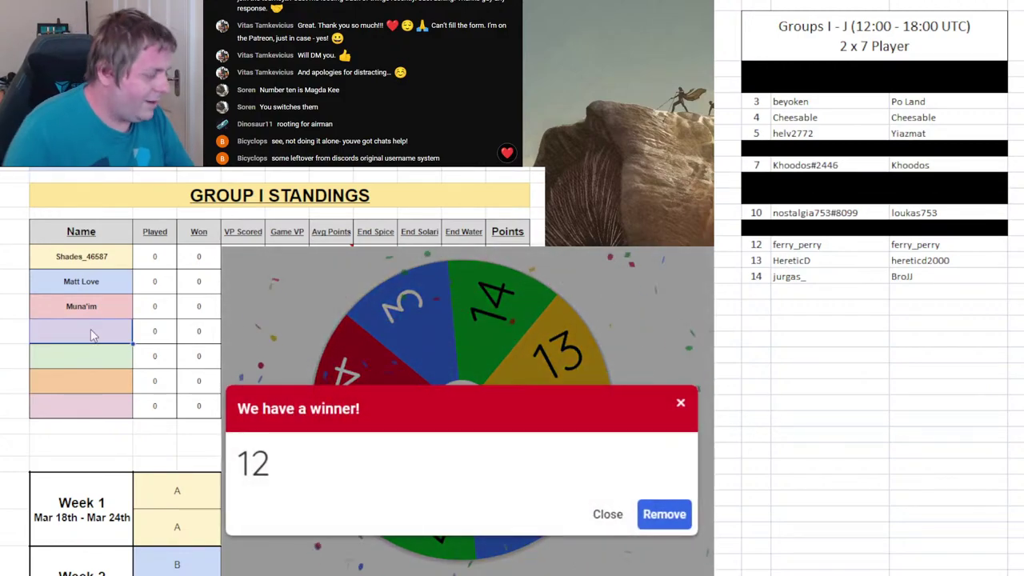
{"action": "type", "text": "Ferry_Perry"}
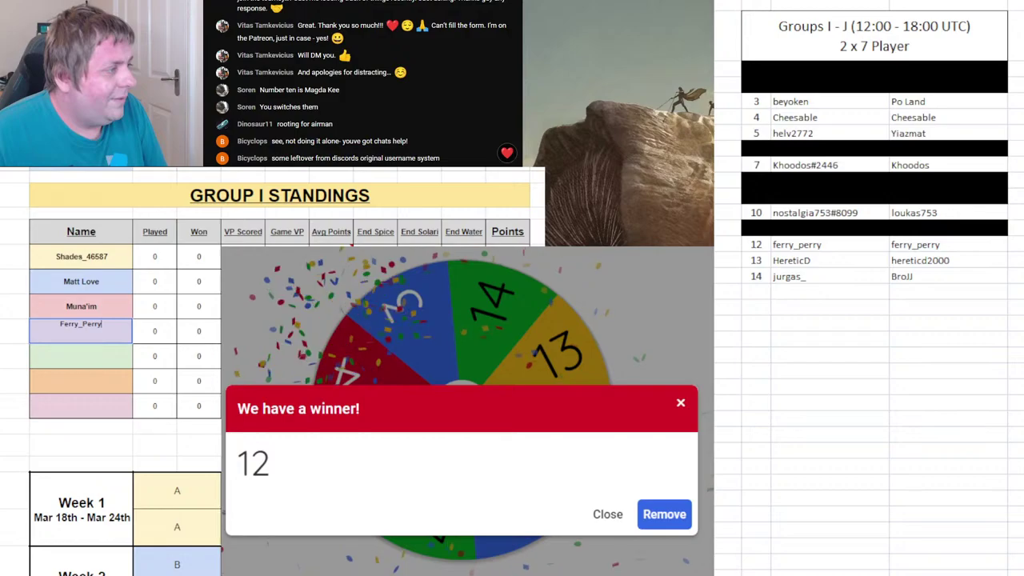
{"action": "key", "text": "Return"}
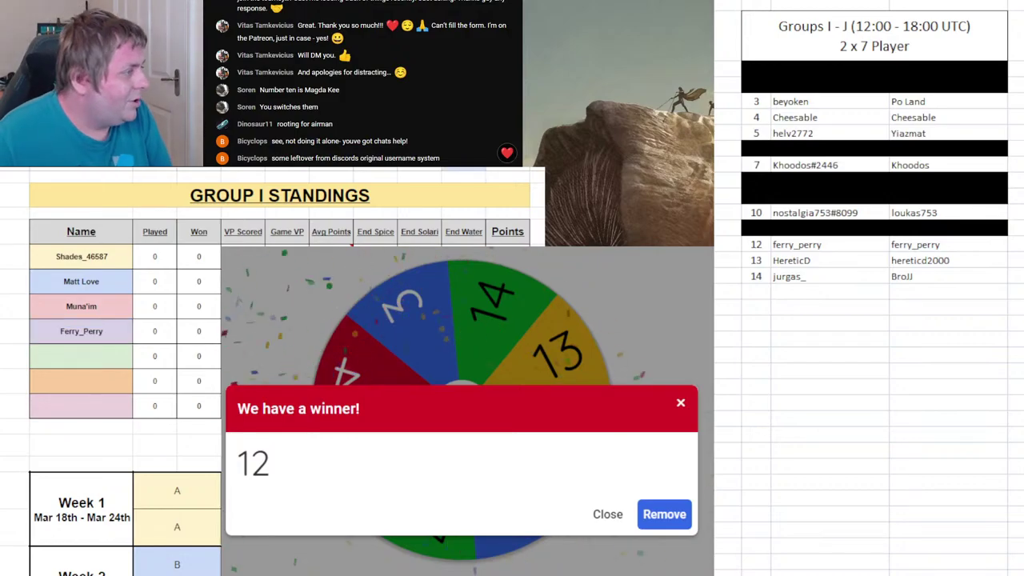
- Remove 12 from the wheel, spin again, and black out player 12's list row
{"action": "left_click", "coordinate": [665, 514]}
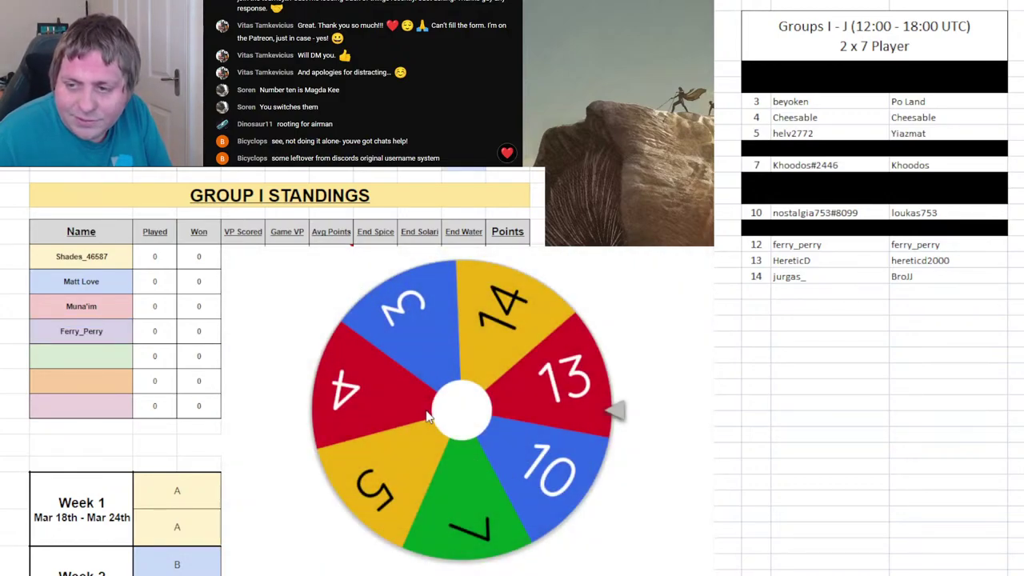
{"action": "left_click_drag", "start_coordinate": [832, 181], "coordinate": [832, 229]}
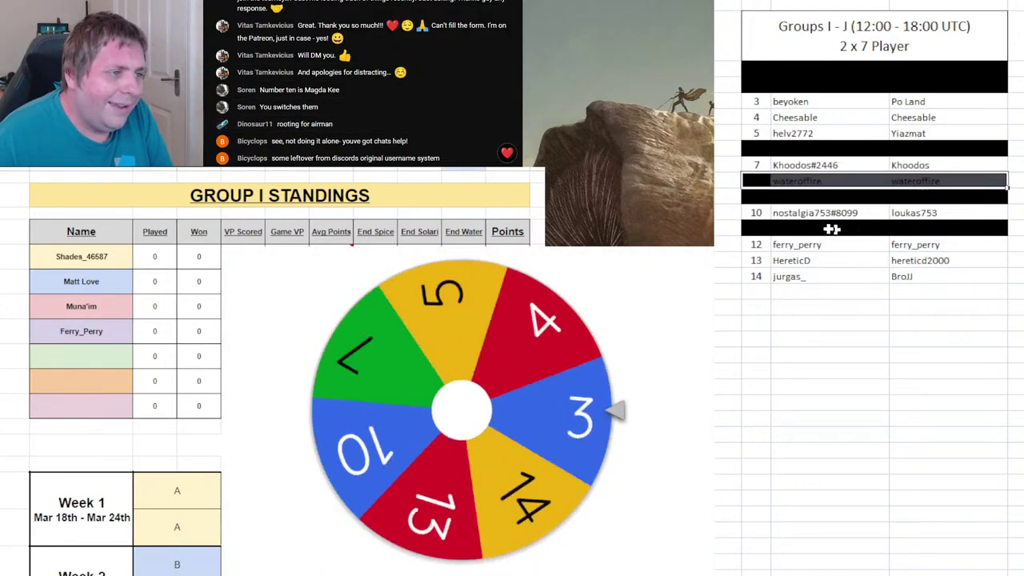
{"action": "left_click_drag", "start_coordinate": [756, 244], "coordinate": [927, 246]}
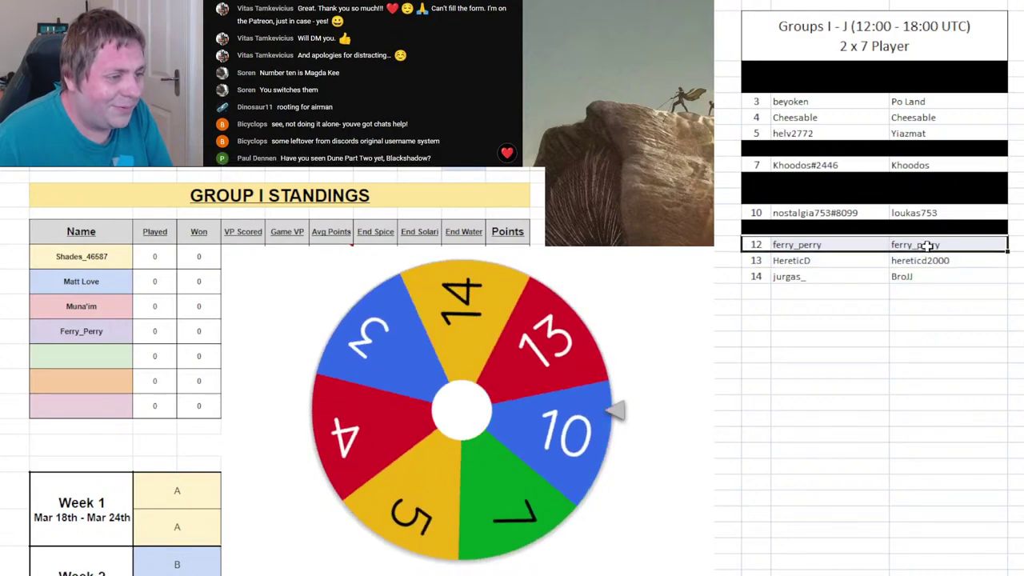
{"action": "key", "text": "F4"}
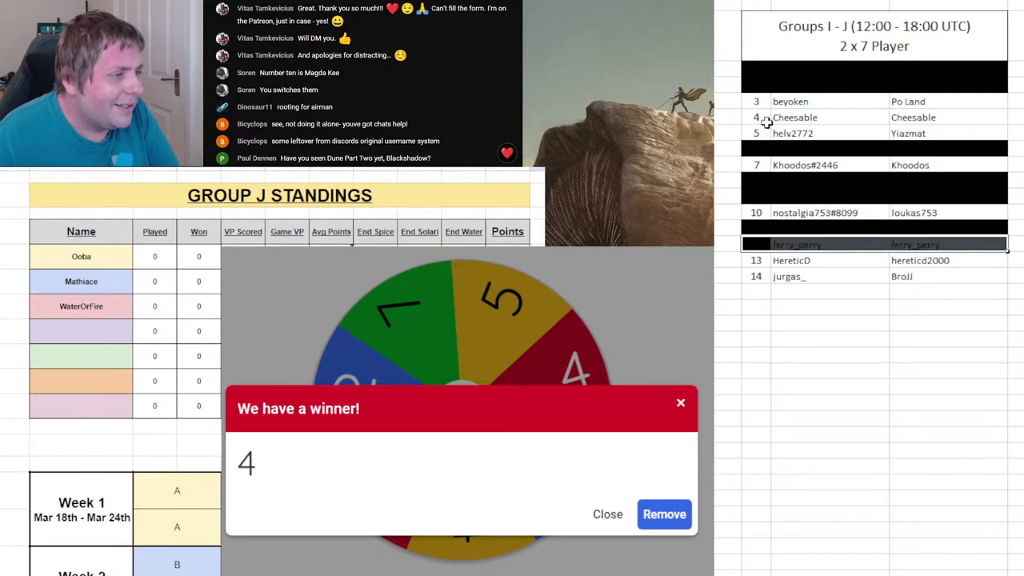
- Black out player 4's row in the player list
{"action": "left_click", "coordinate": [83, 336]}
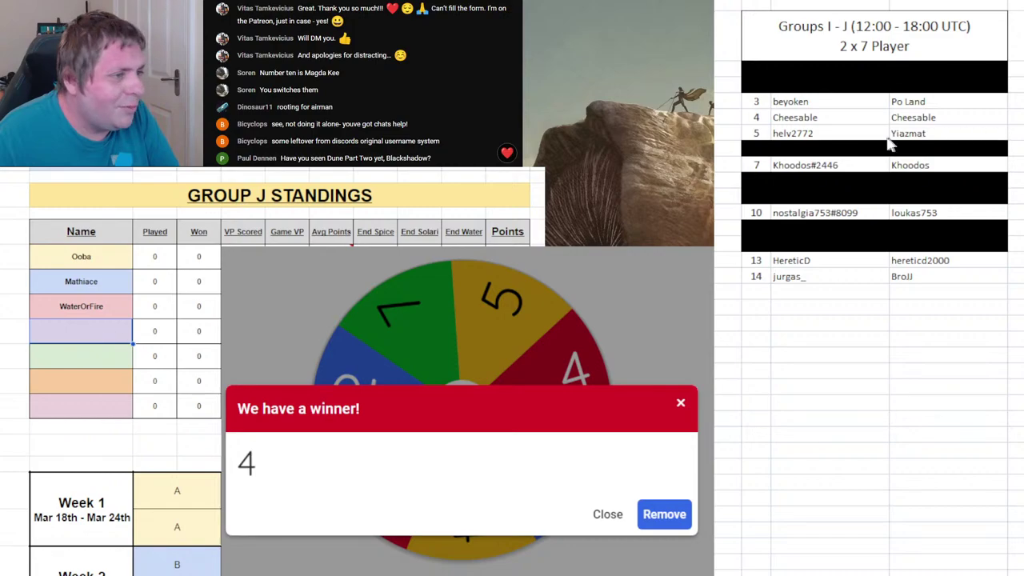
{"action": "left_click", "coordinate": [768, 117]}
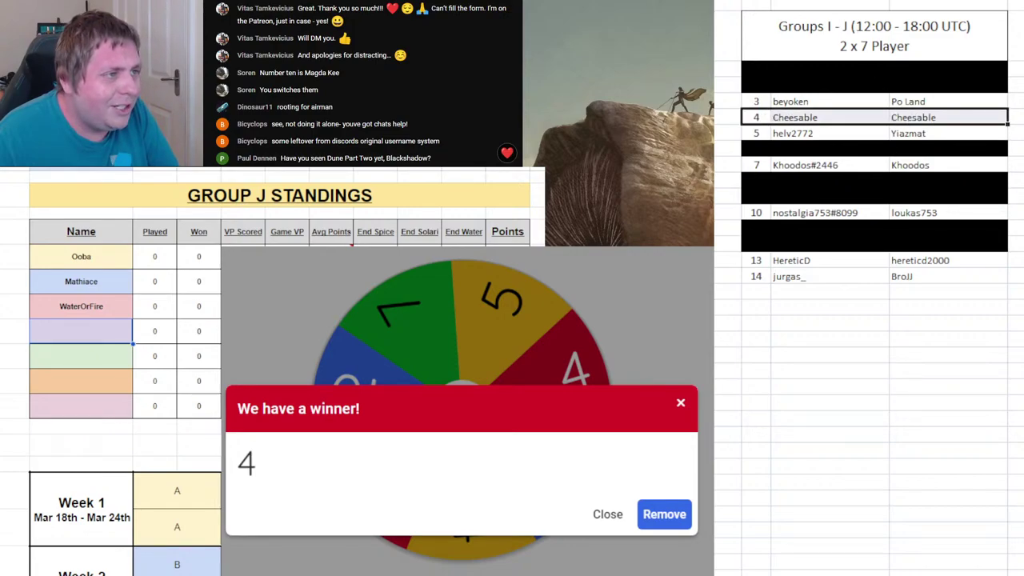
{"action": "key", "text": "F4"}
- Enter player 4's username as Group J's fourth player, remove 4, and spin again
{"action": "left_click", "coordinate": [95, 333]}
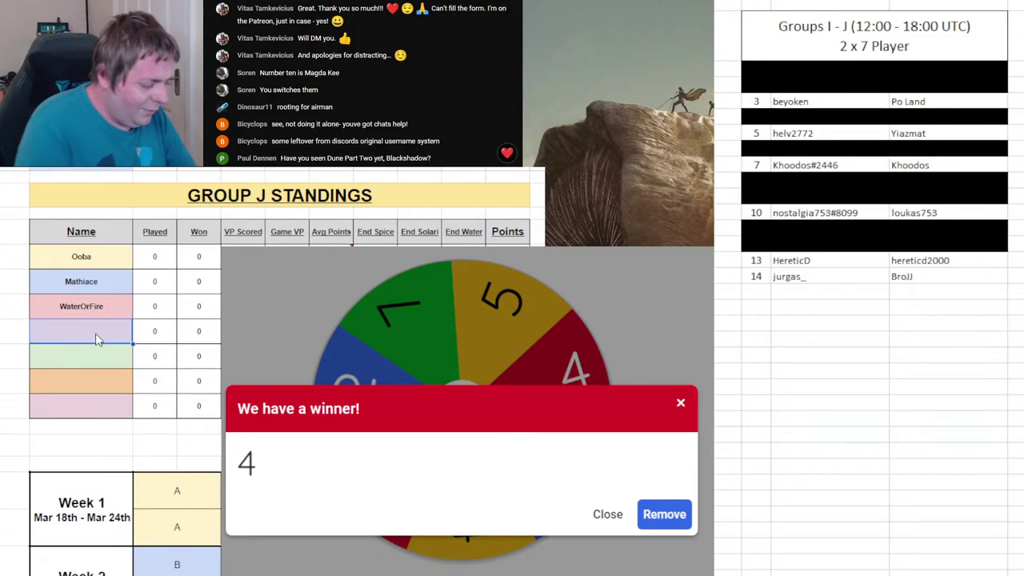
{"action": "type", "text": "Cheesabl"}
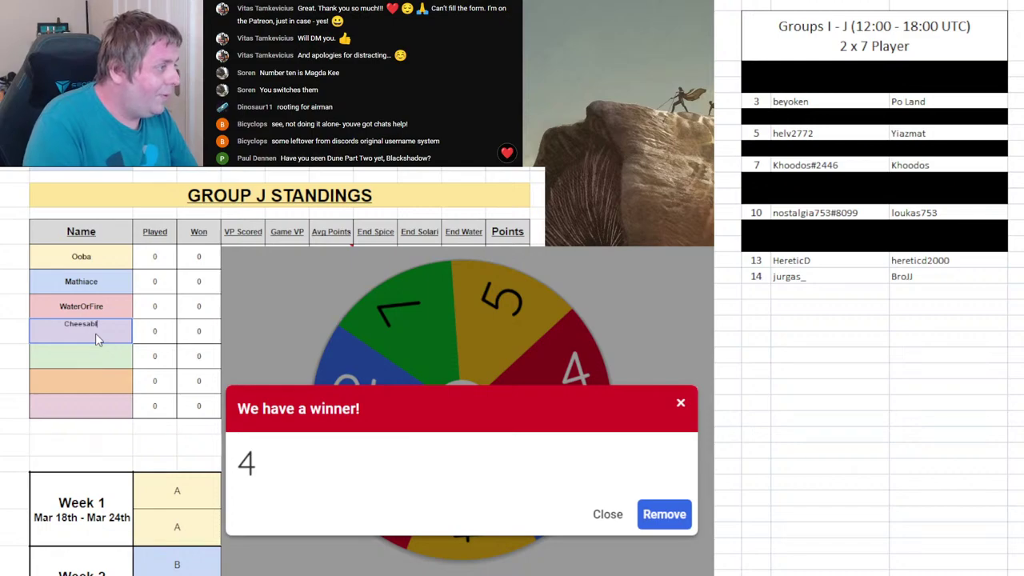
{"action": "type", "text": "e"}
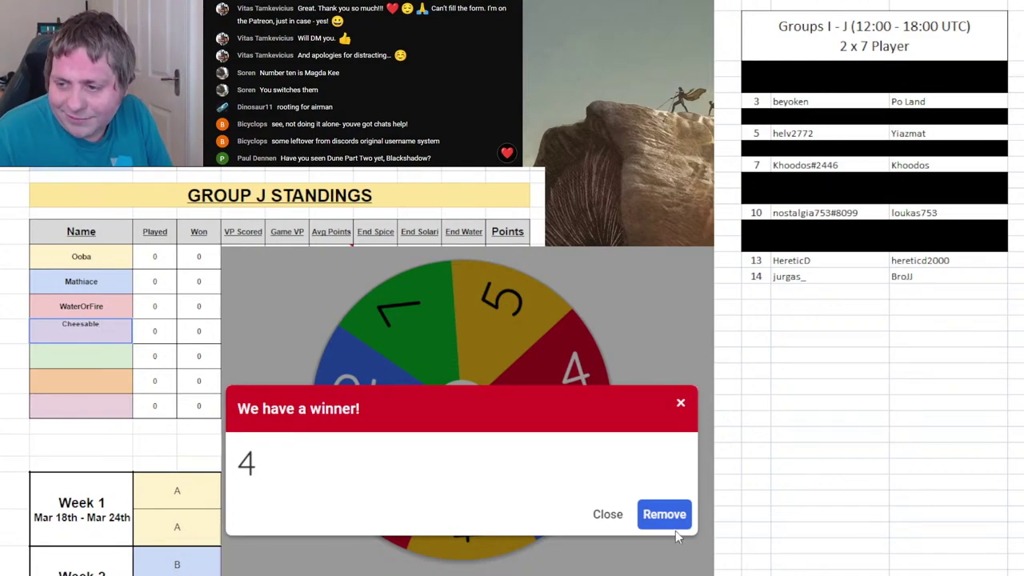
{"action": "left_click", "coordinate": [665, 514]}
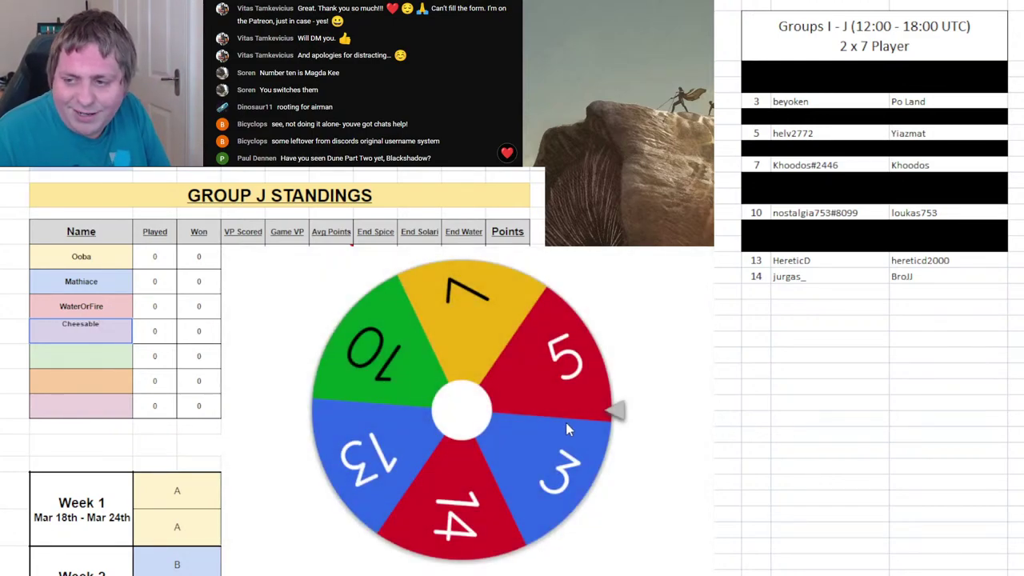
{"action": "left_click", "coordinate": [566, 423]}
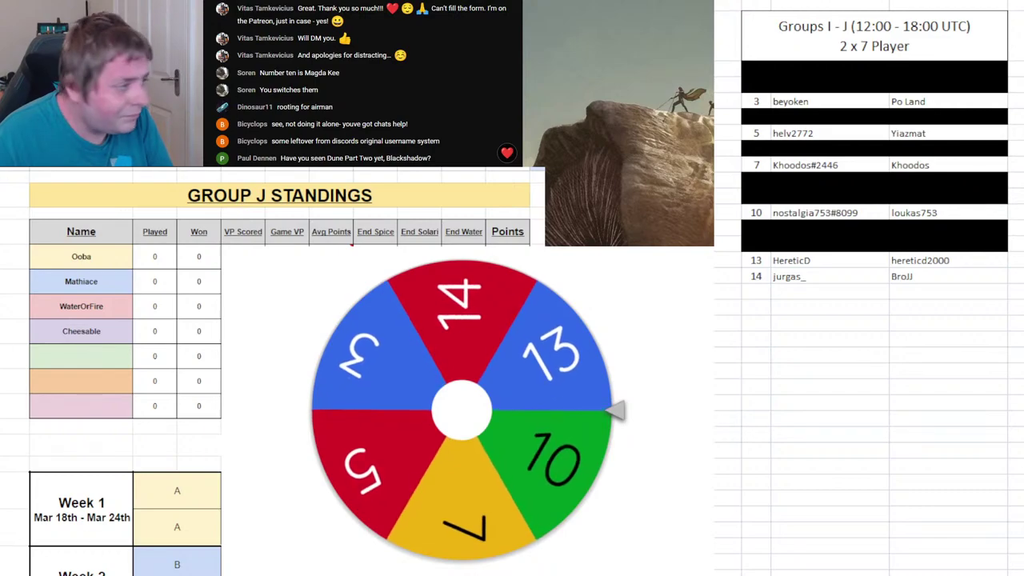
{"action": "key", "text": "ctrl+Page_Up"}
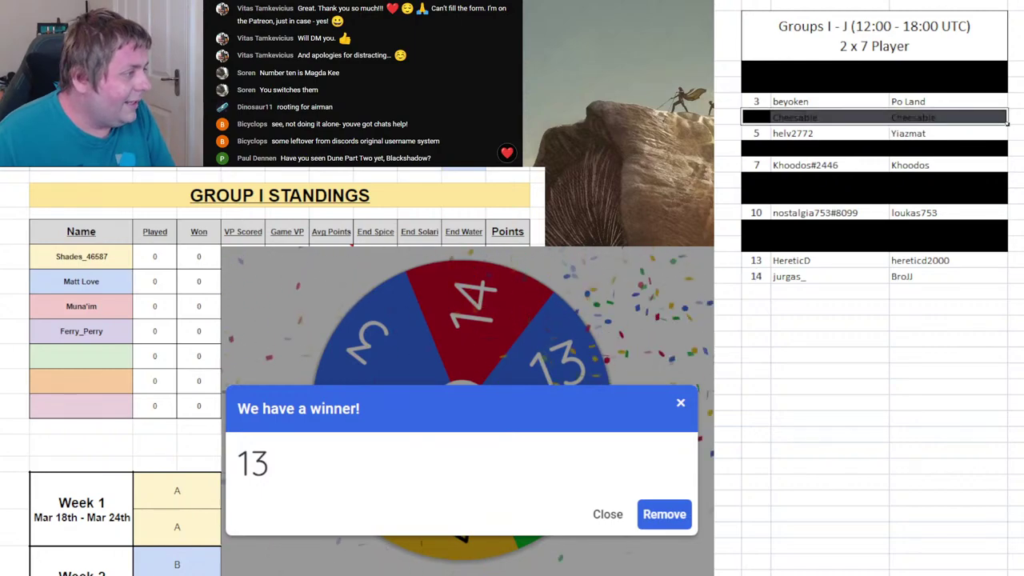
- Enter player 13's username as Group I's fifth player, black out row 13, and remove 13
{"action": "left_click", "coordinate": [44, 360]}
{"action": "type", "text": "HereticD"}
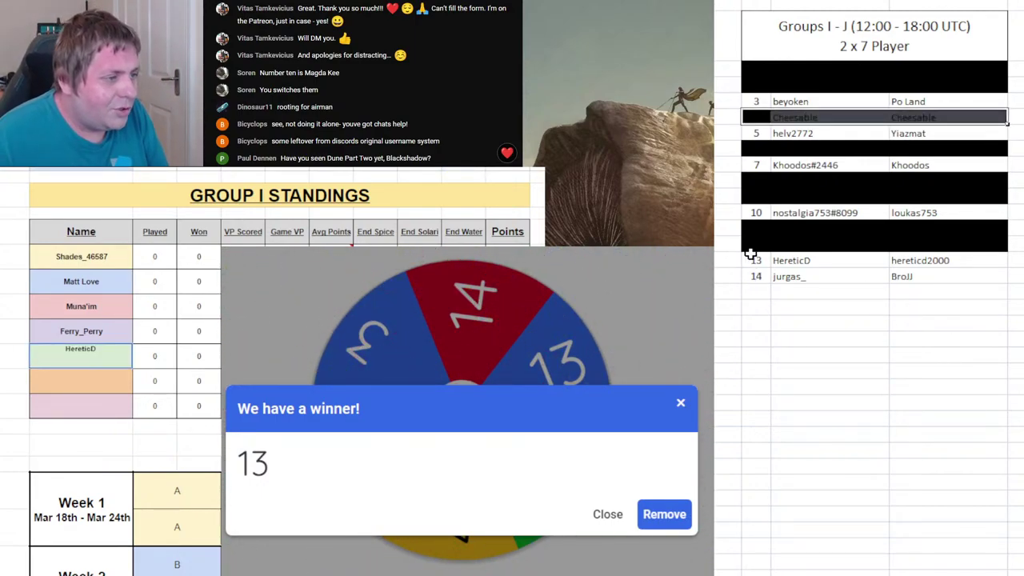
{"action": "left_click_drag", "start_coordinate": [751, 256], "coordinate": [924, 258]}
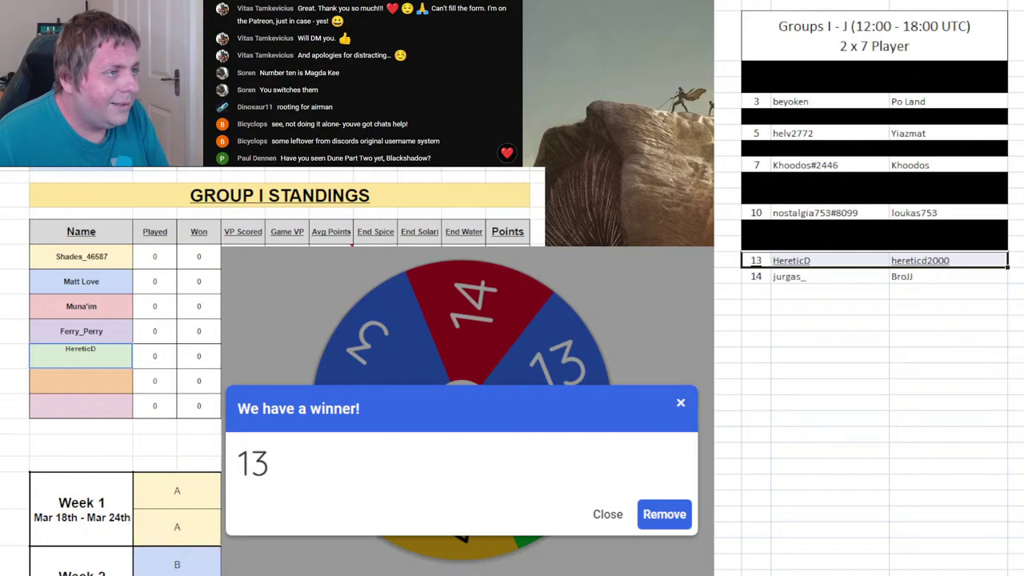
{"action": "key", "text": "F4"}
{"action": "left_click", "coordinate": [875, 365]}
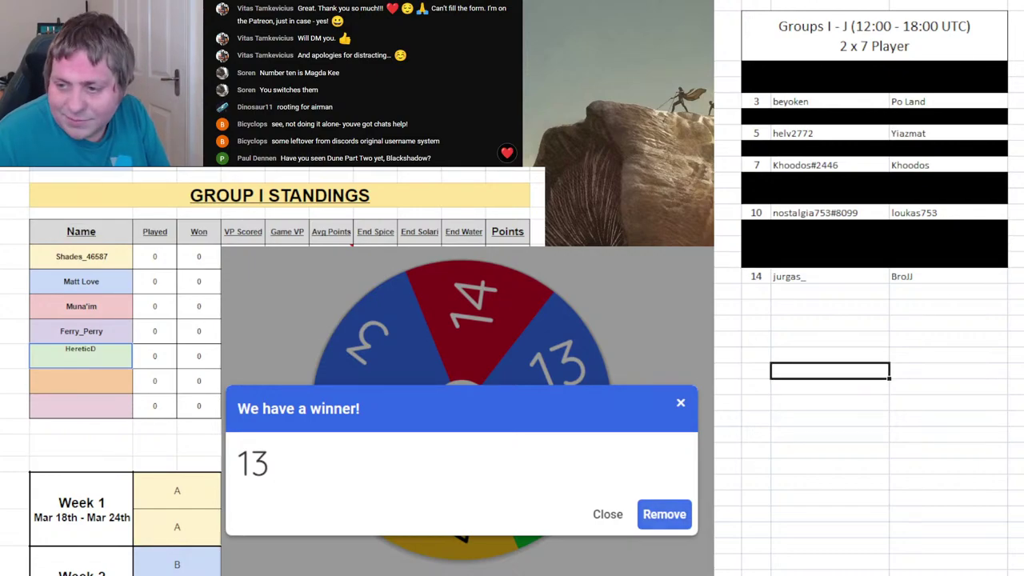
{"action": "left_click", "coordinate": [665, 514]}
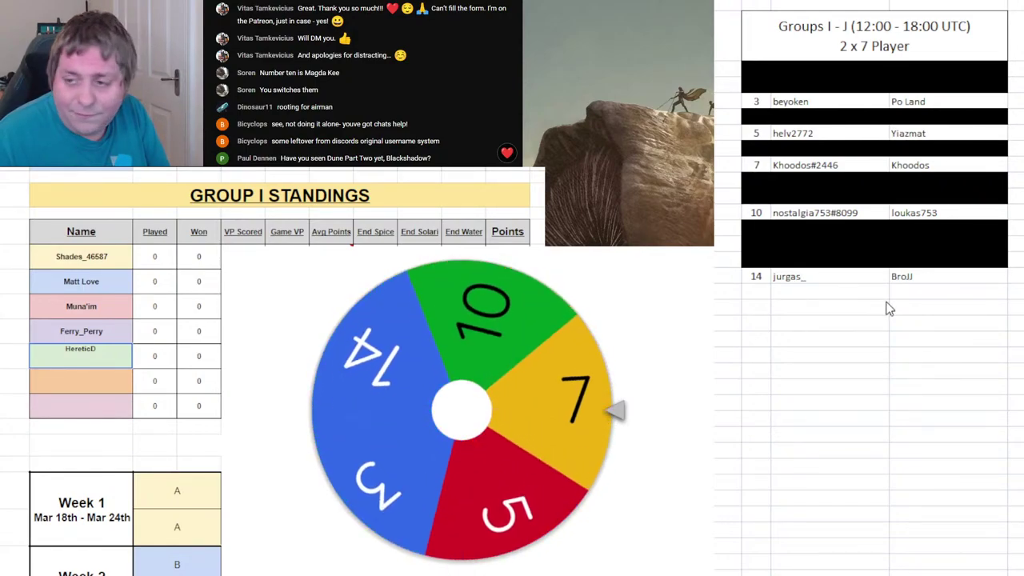
- Enter player 10's username in Group J's fifth name slot
{"action": "key", "text": "ctrl+Page_Down"}
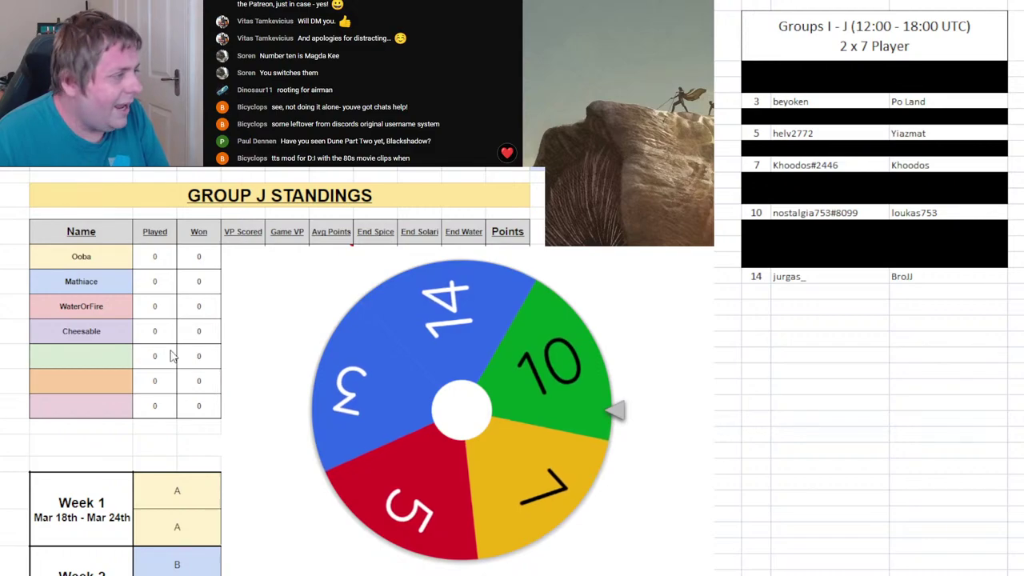
{"action": "type", "text": "Nost"}
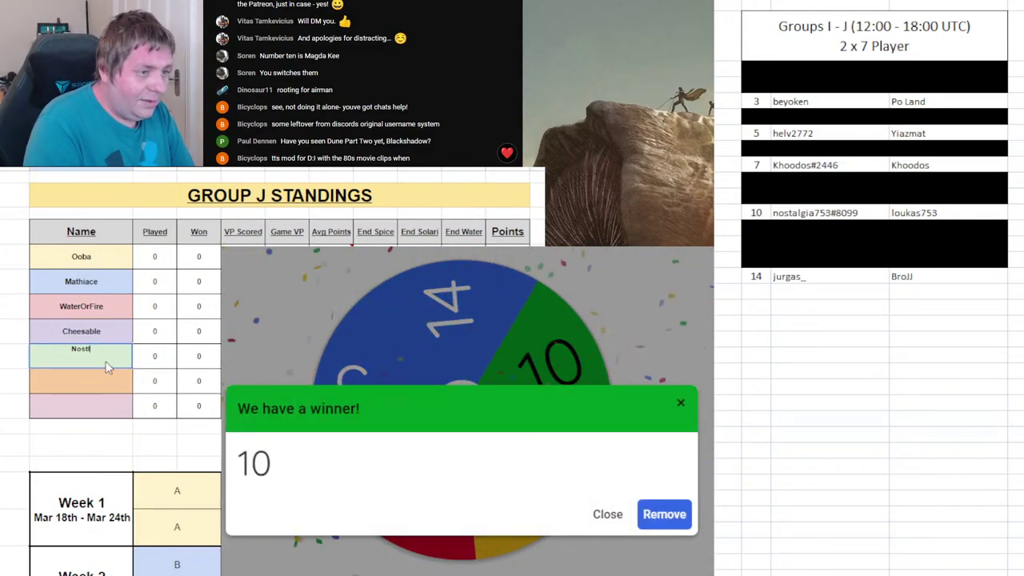
{"action": "key", "text": "BackSpace"}
{"action": "key", "text": "BackSpace"}
{"action": "type", "text": "kas753"}
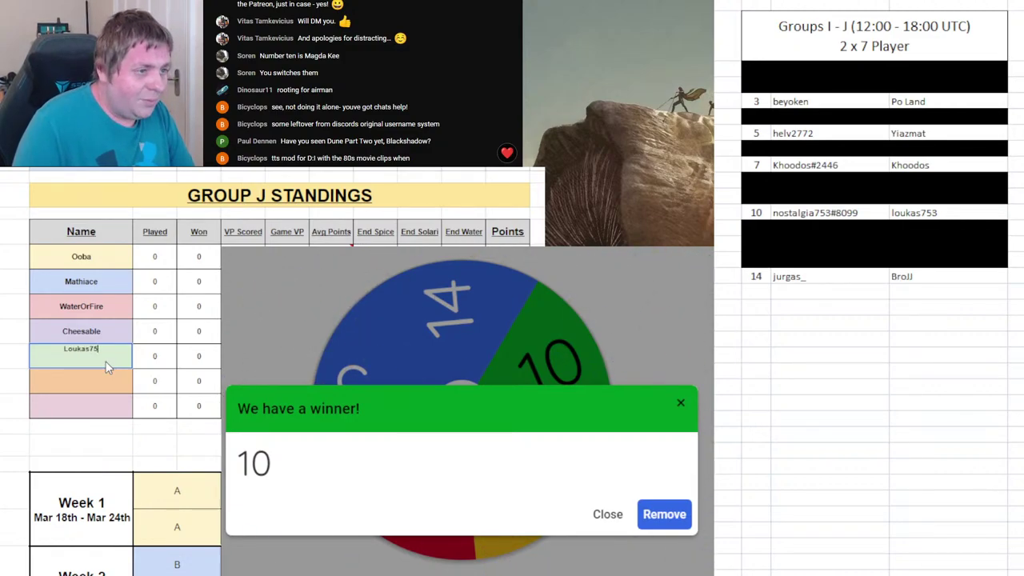
- Black out list row 10, remove 10 from the wheel, and spin again
{"action": "left_click", "coordinate": [808, 372]}
{"action": "left_click_drag", "start_coordinate": [756, 213], "coordinate": [907, 214]}
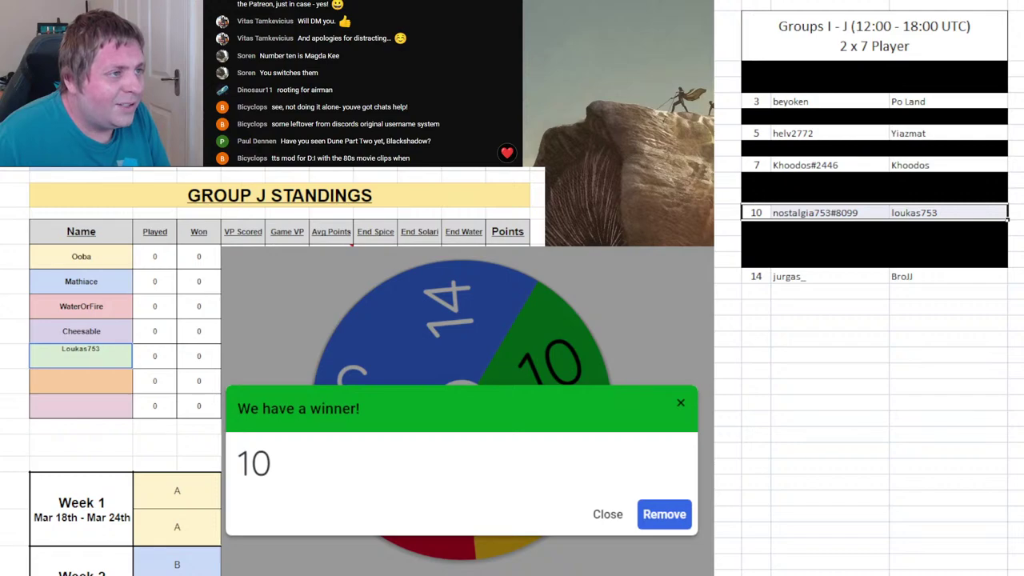
{"action": "key", "text": "F4"}
{"action": "left_click", "coordinate": [664, 515]}
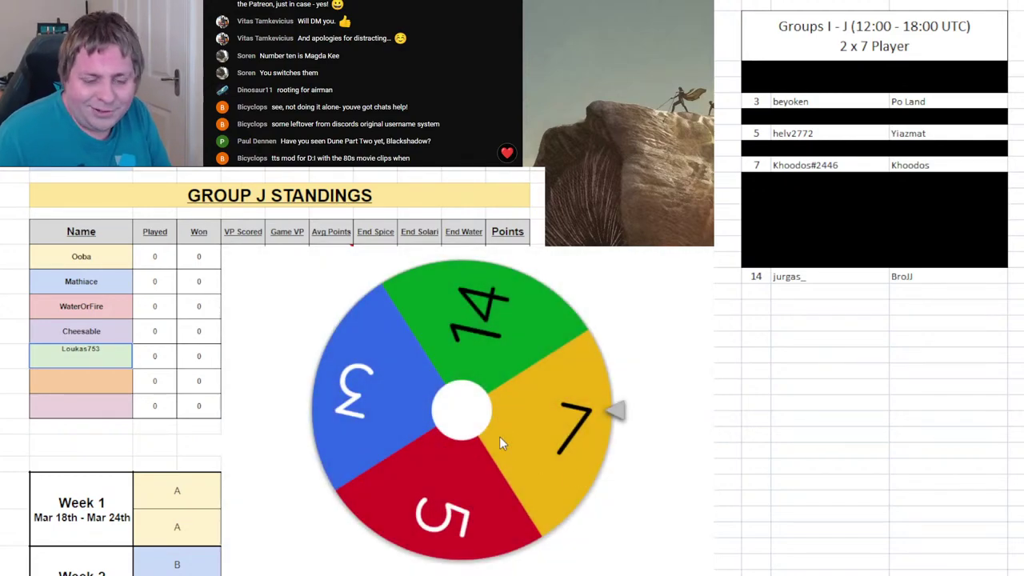
{"action": "left_click", "coordinate": [498, 429]}
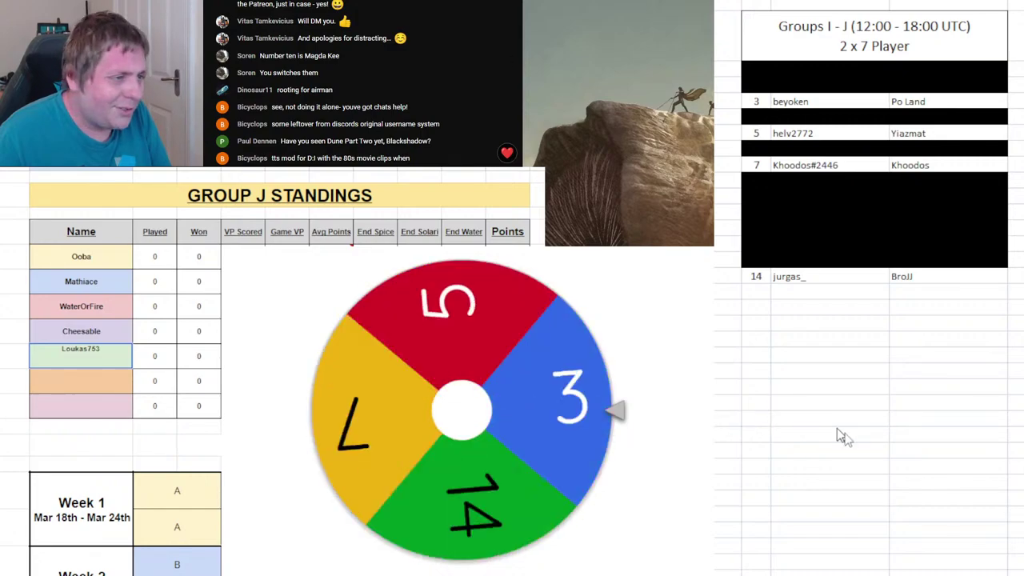
{"action": "left_click", "coordinate": [1014, 482]}
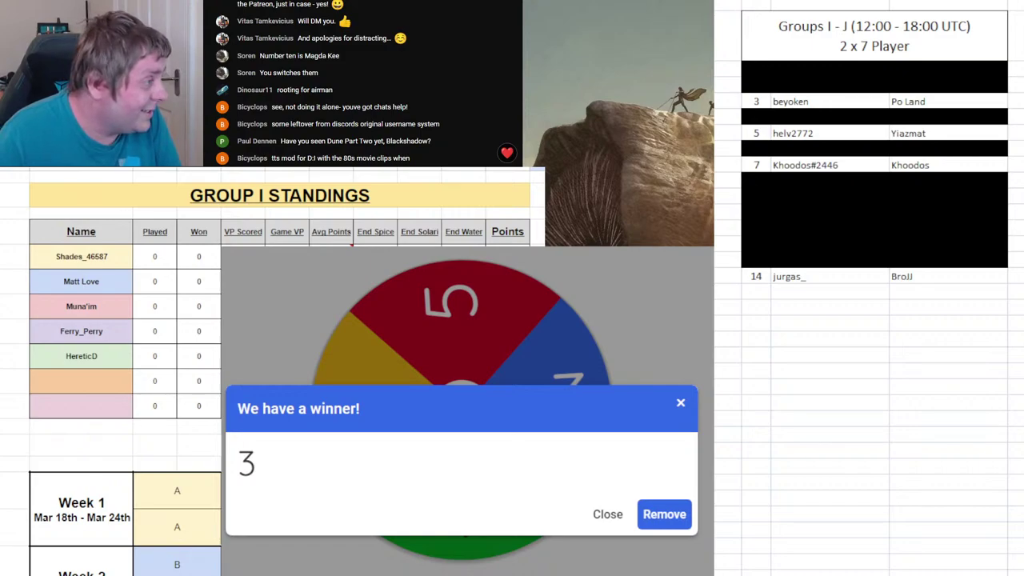
- Enter player 3 as Group I's sixth player, black out row 3, remove 3, and respin
{"action": "left_click", "coordinate": [99, 381]}
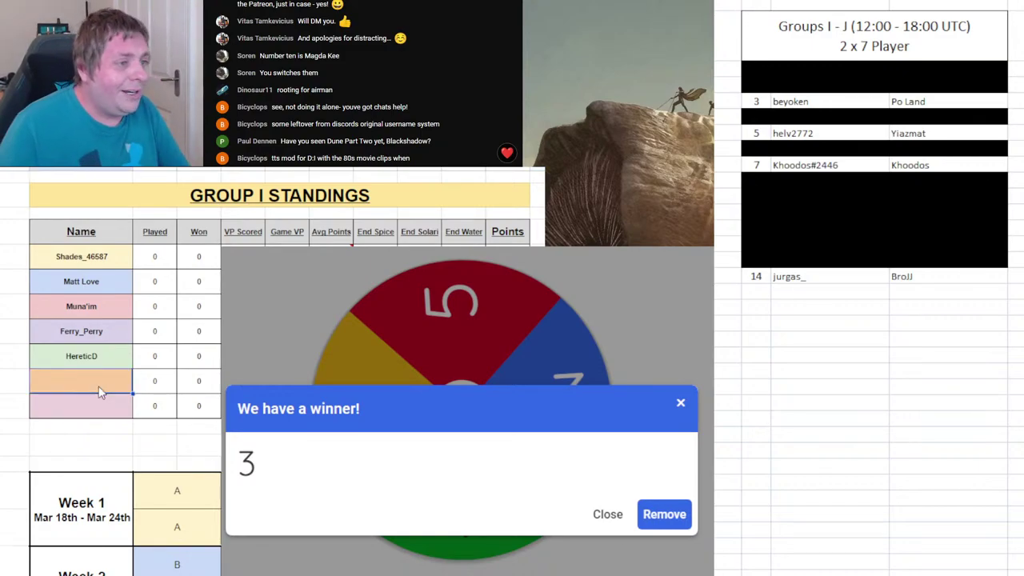
{"action": "type", "text": "Beyoken"}
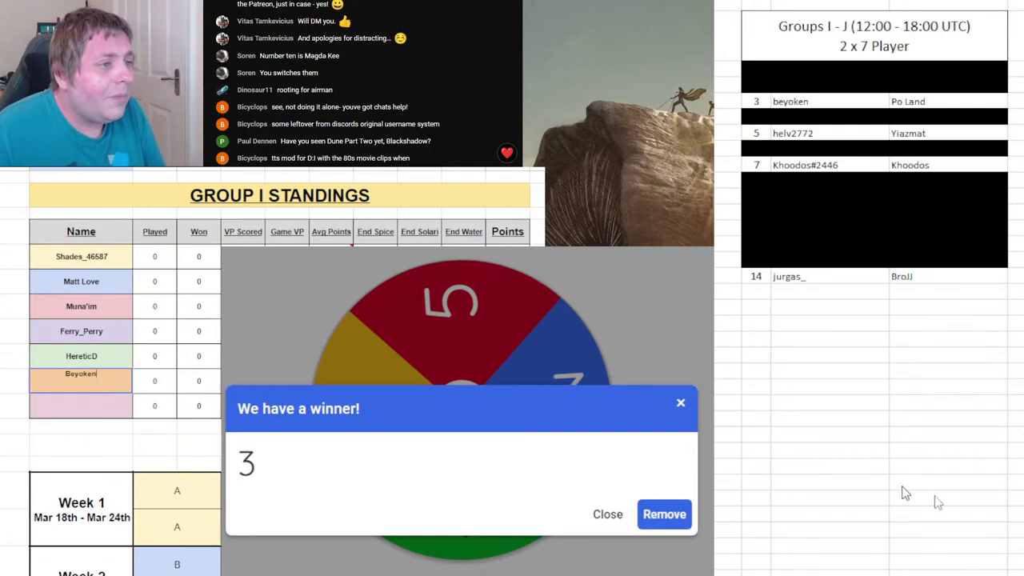
{"action": "left_click_drag", "start_coordinate": [756, 101], "coordinate": [908, 102]}
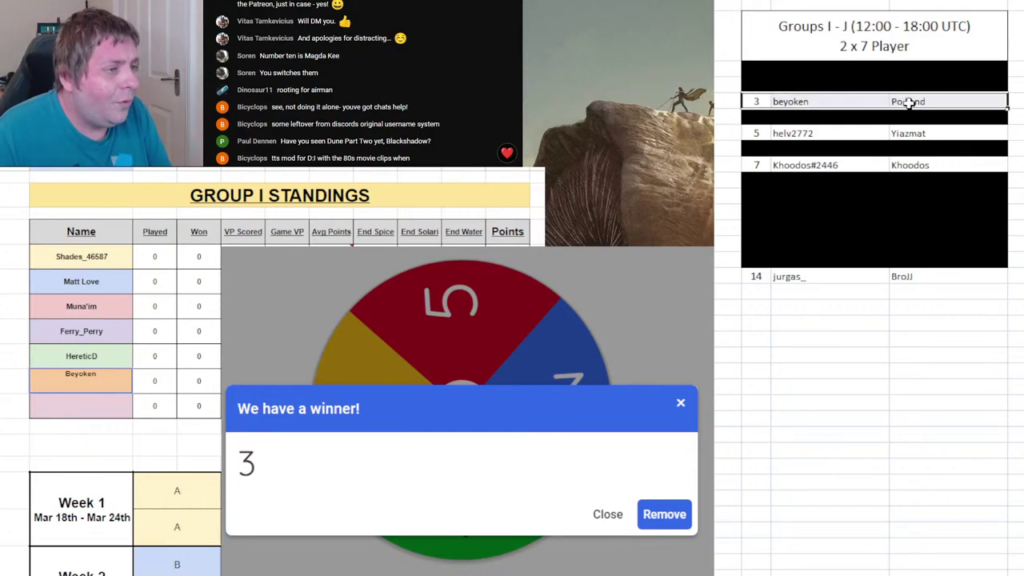
{"action": "key", "text": "F4"}
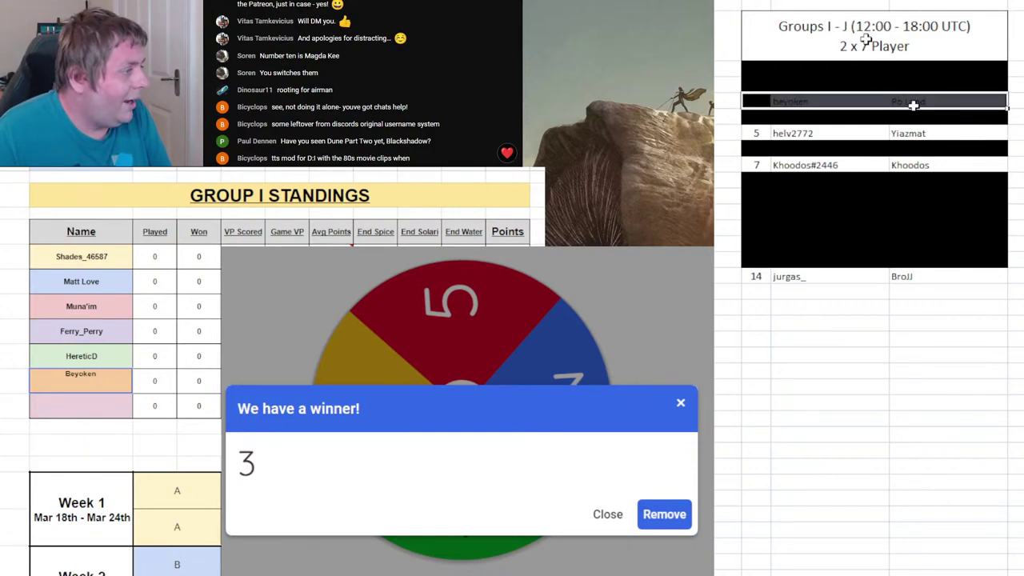
{"action": "left_click", "coordinate": [994, 307]}
{"action": "left_click", "coordinate": [664, 514]}
{"action": "left_click", "coordinate": [557, 445]}
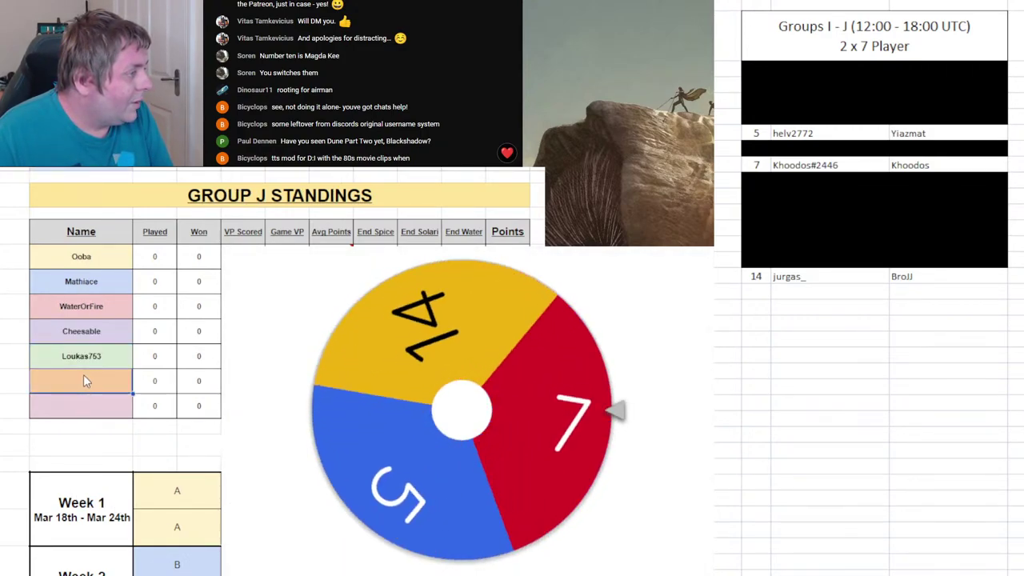
- Enter player 5 as Group J's sixth player, black out row 5, and remove 5
{"action": "left_click", "coordinate": [97, 384]}
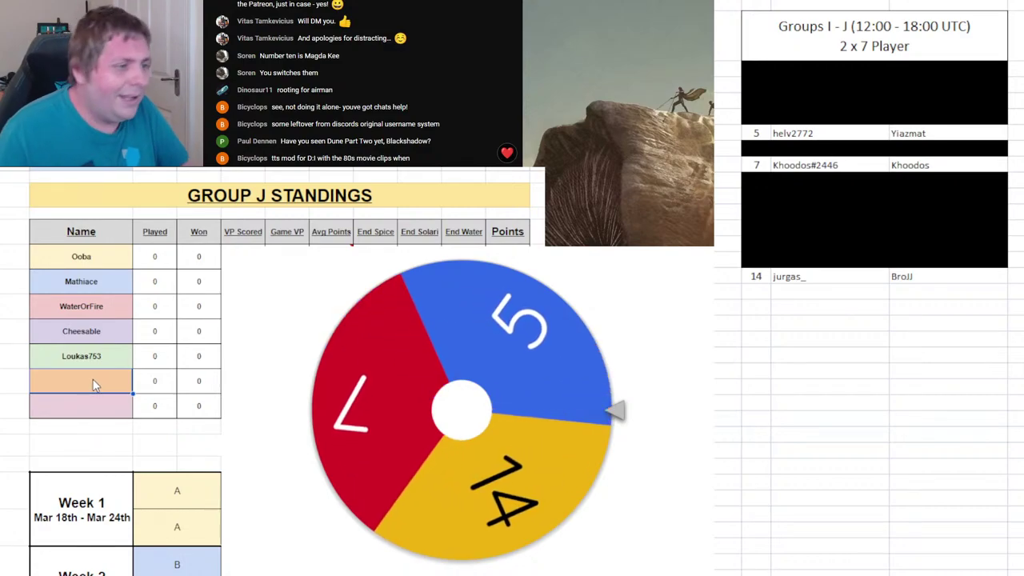
{"action": "type", "text": "H"}
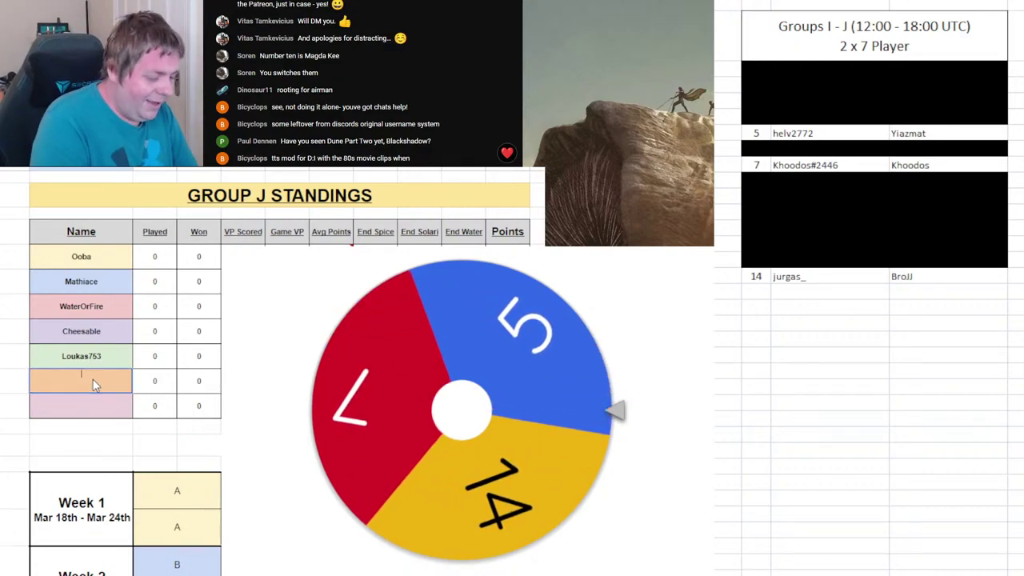
{"action": "type", "text": "iazmat"}
{"action": "key", "text": "Return"}
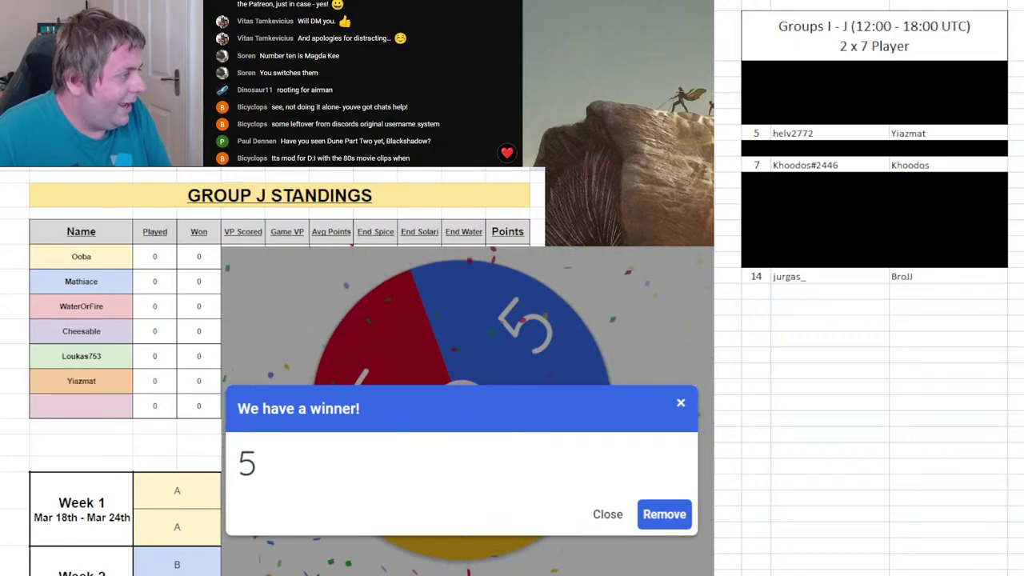
{"action": "left_click", "coordinate": [948, 306]}
{"action": "left_click_drag", "start_coordinate": [752, 133], "coordinate": [943, 134]}
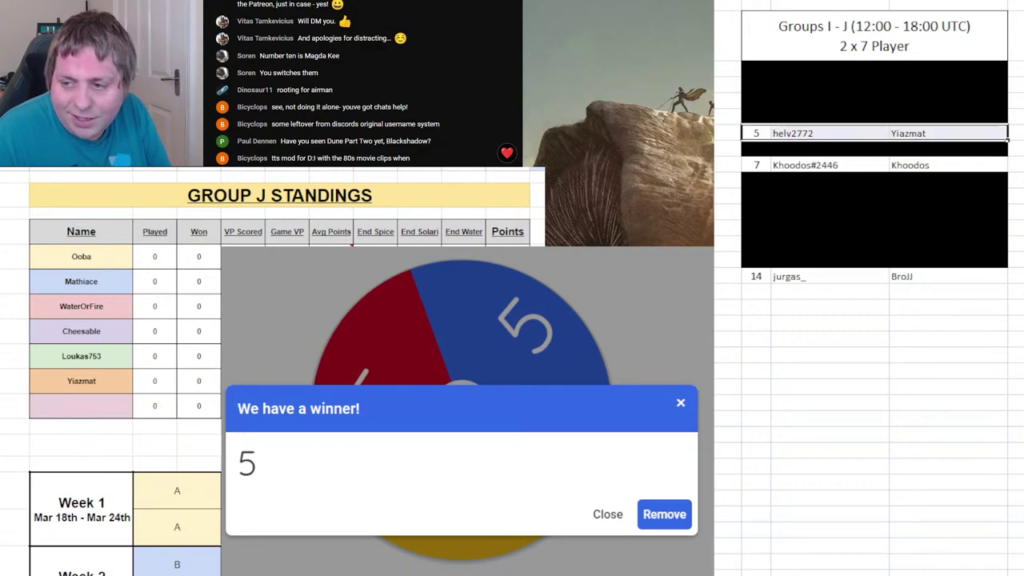
{"action": "key", "text": "F4"}
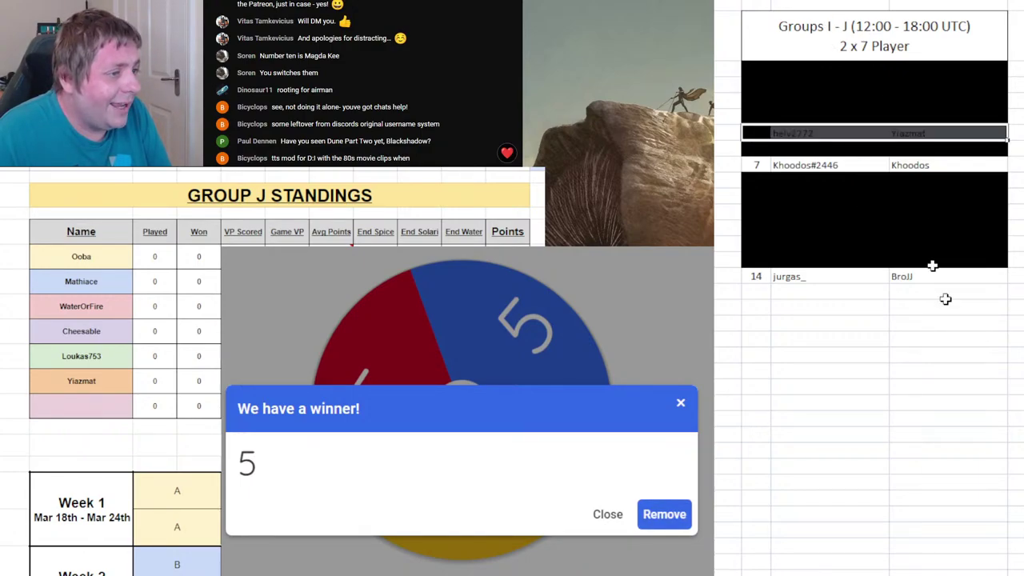
{"action": "left_click", "coordinate": [993, 499]}
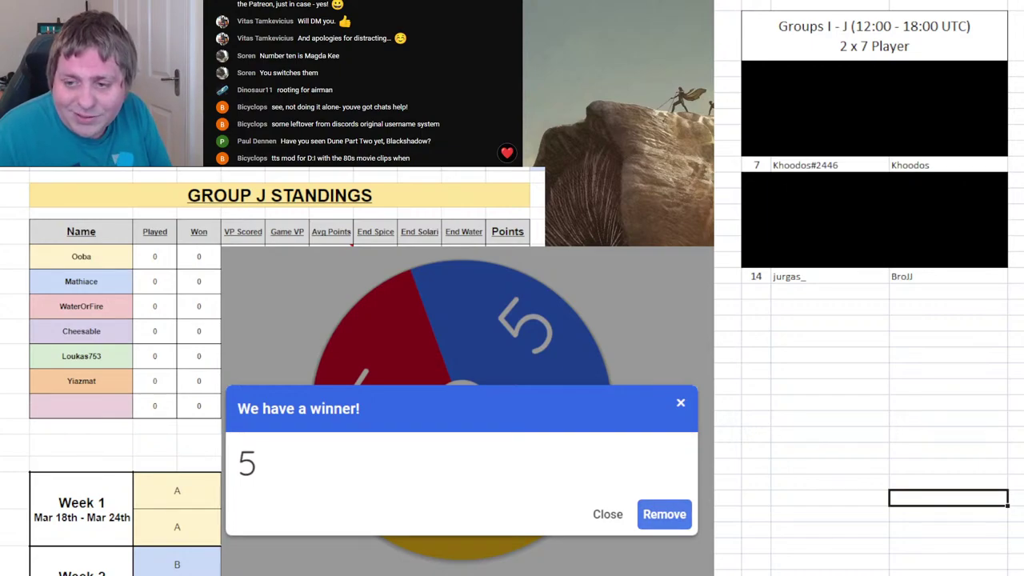
{"action": "left_click", "coordinate": [664, 515]}
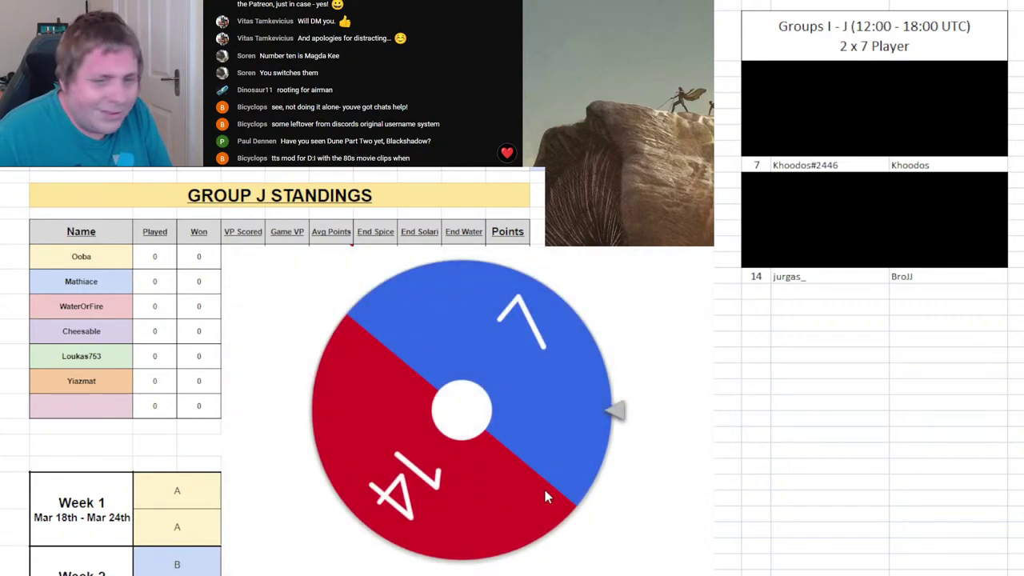
- Spin, enter player 7 as Group I's seventh player, and remove 7 from the wheel
{"action": "left_click", "coordinate": [498, 453]}
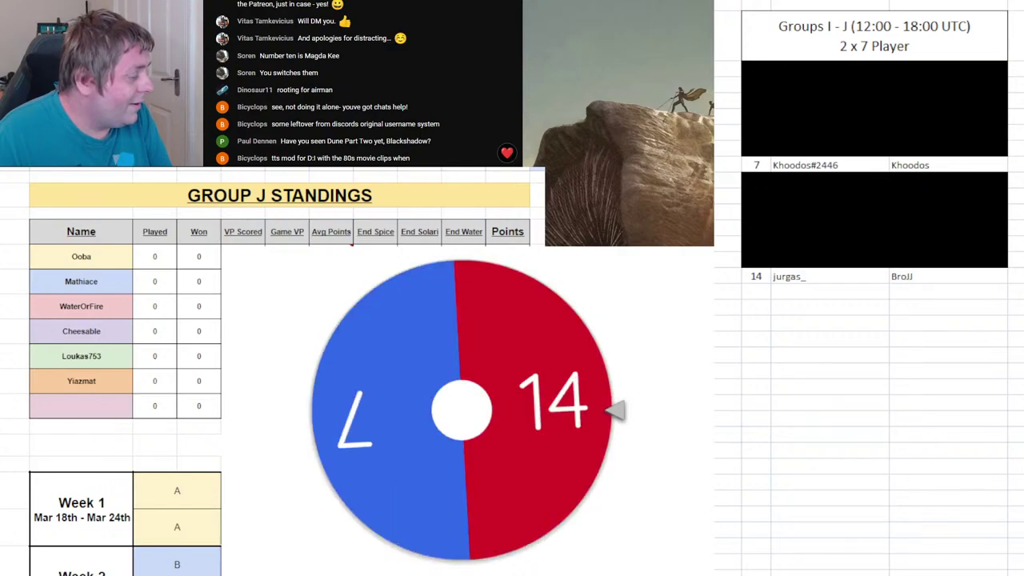
{"action": "key", "text": "ctrl+Return"}
{"action": "key", "text": "ctrl+Page_Up"}
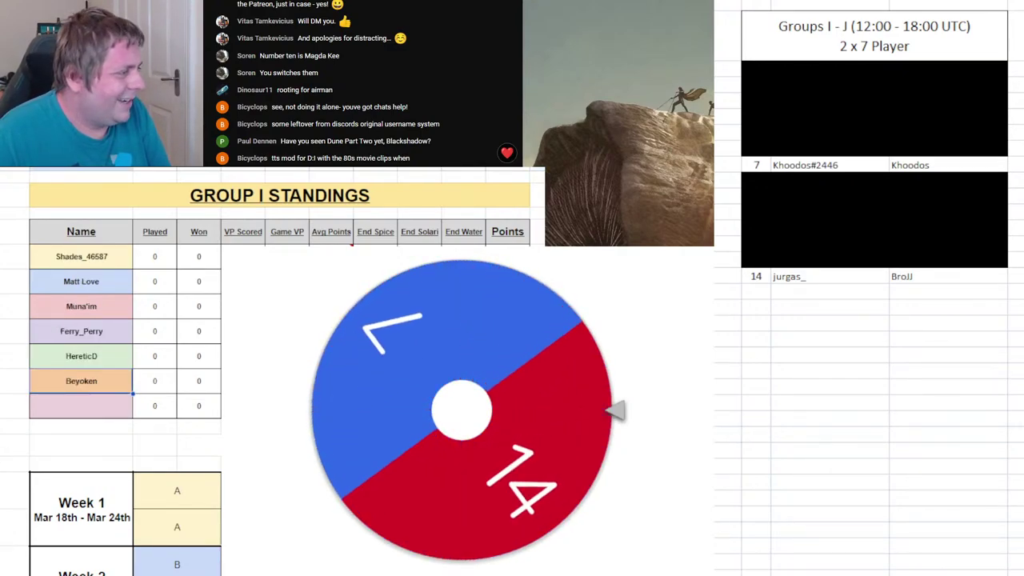
{"action": "left_click", "coordinate": [60, 407]}
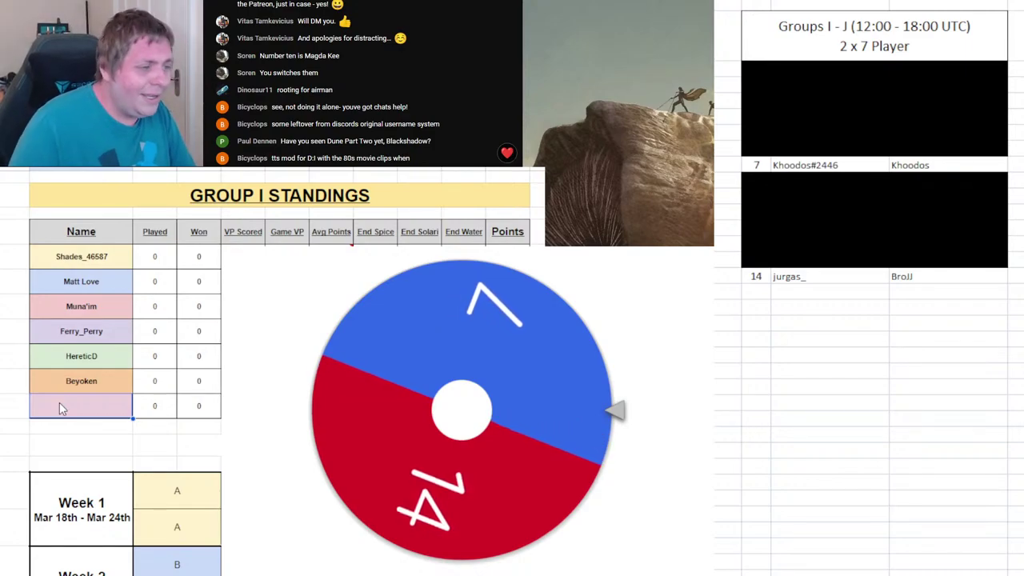
{"action": "type", "text": "K"}
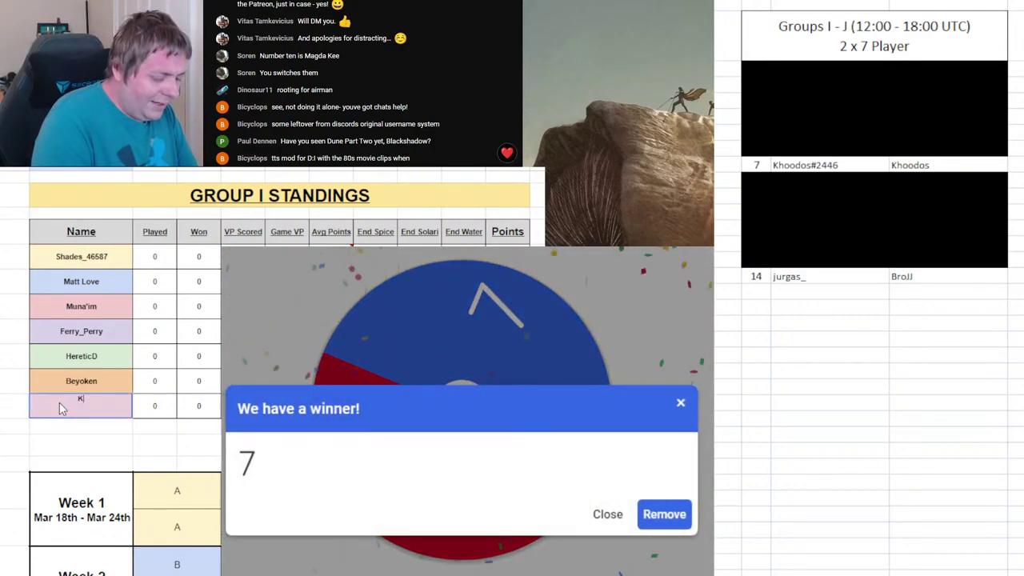
{"action": "type", "text": "o"}
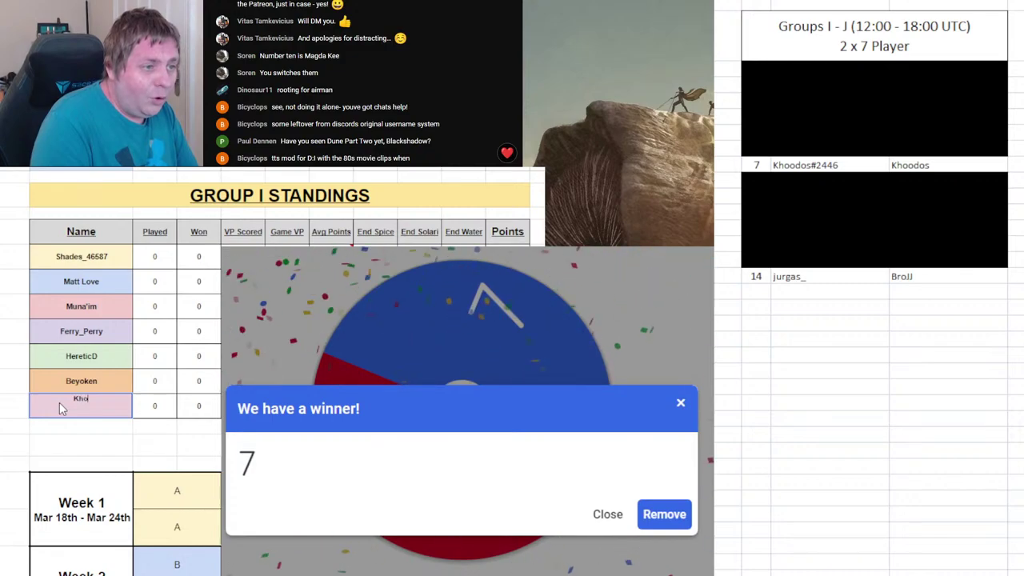
{"action": "type", "text": "oodos"}
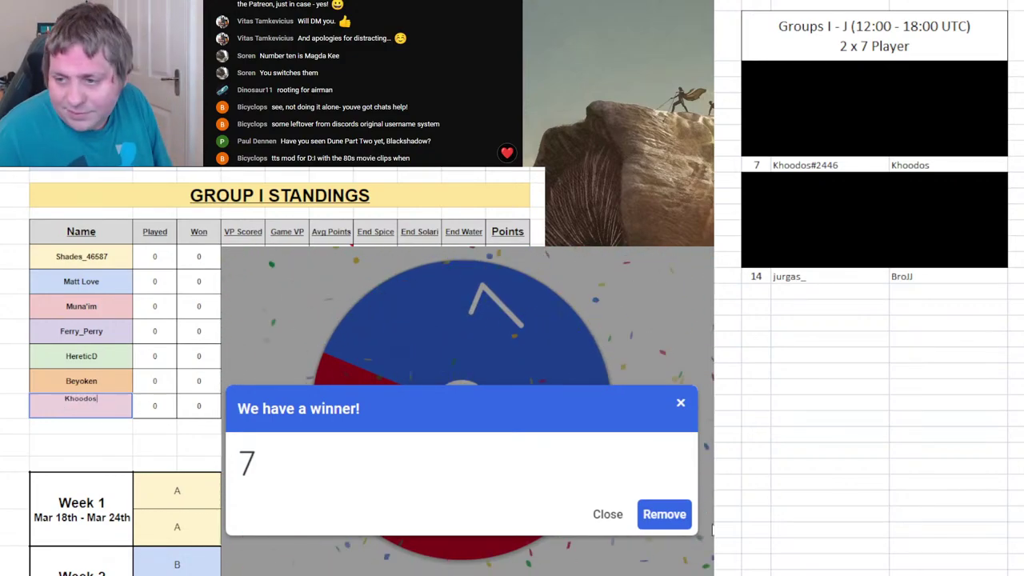
{"action": "left_click", "coordinate": [674, 524]}
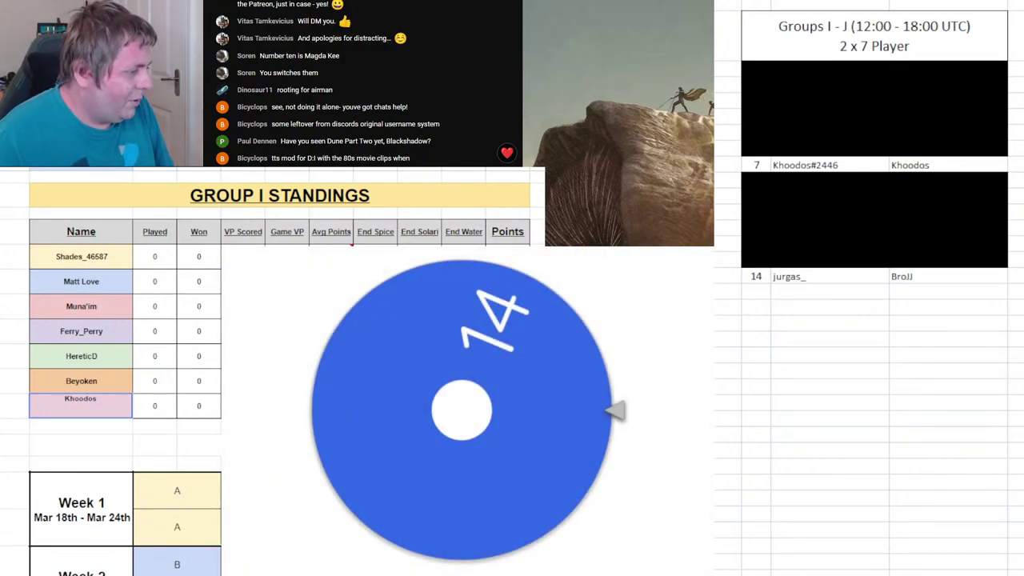
- Enter player 14 as Group J's seventh player and return to the Group J sheet
{"action": "key", "text": "ctrl+shift+Page_Down"}
{"action": "left_click", "coordinate": [113, 411]}
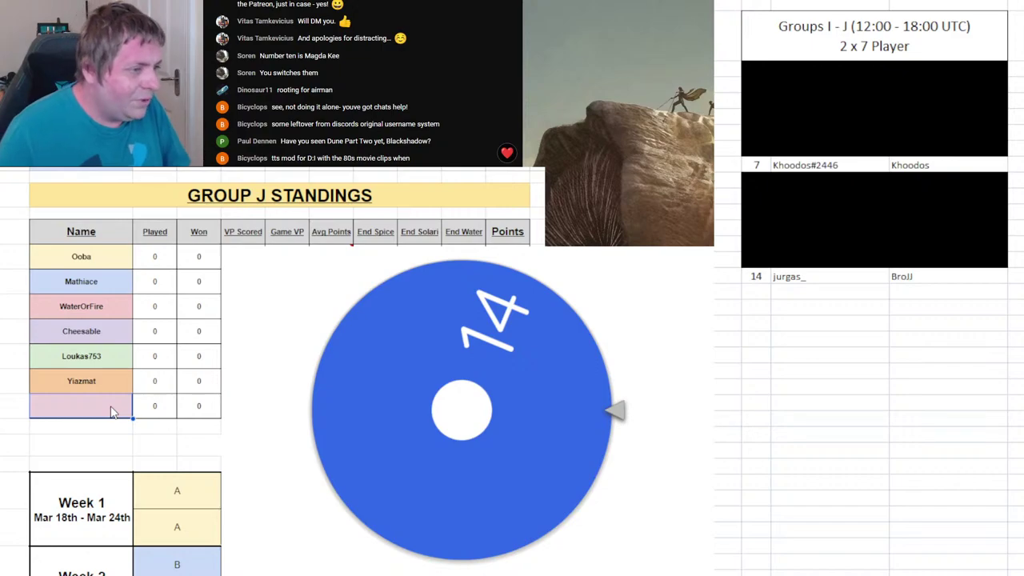
{"action": "type", "text": "Jurgas_"}
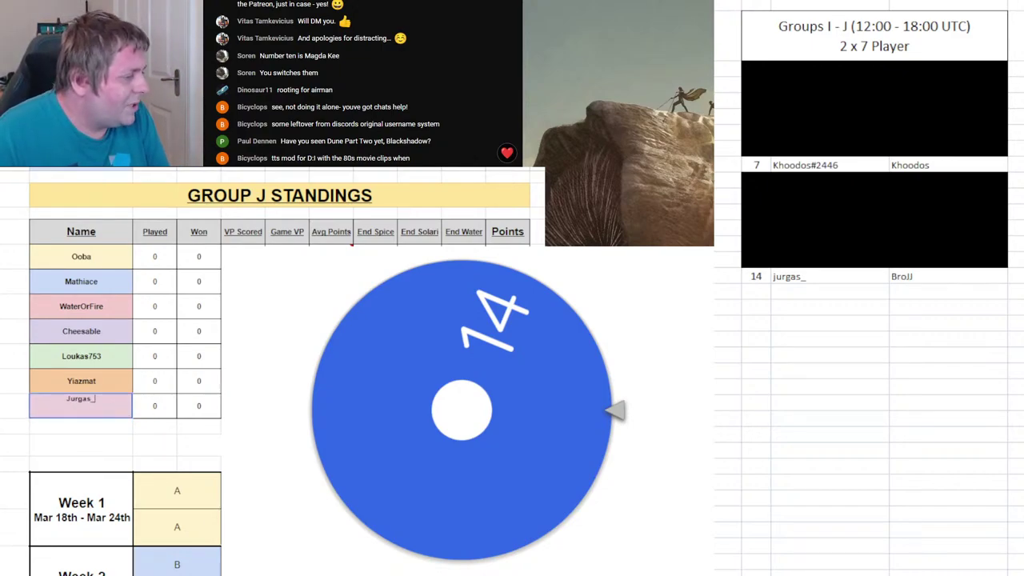
{"action": "key", "text": "ctrl+Page_Up"}
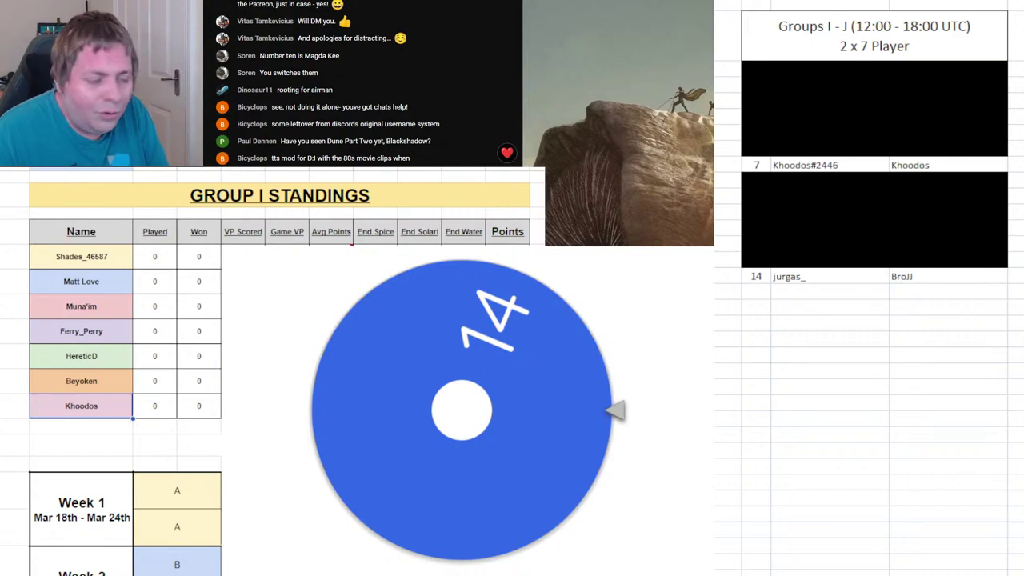
{"action": "key", "text": "ctrl+Page_Down"}
{"action": "left_click", "coordinate": [948, 498]}
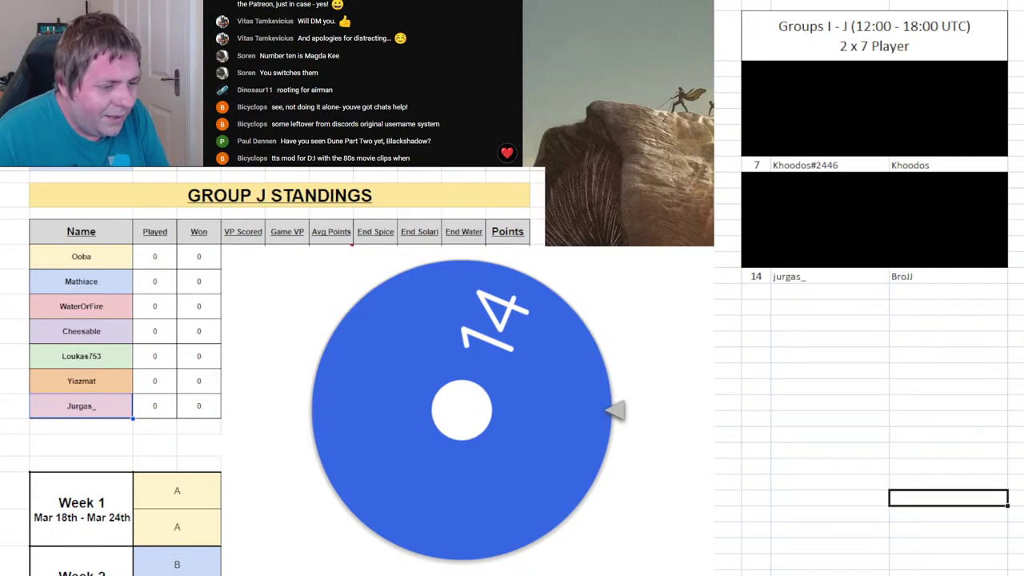
- Show the Groups K–O list sheet and apply a custom zoom level
{"action": "key", "text": "ctrl+Page_Down"}
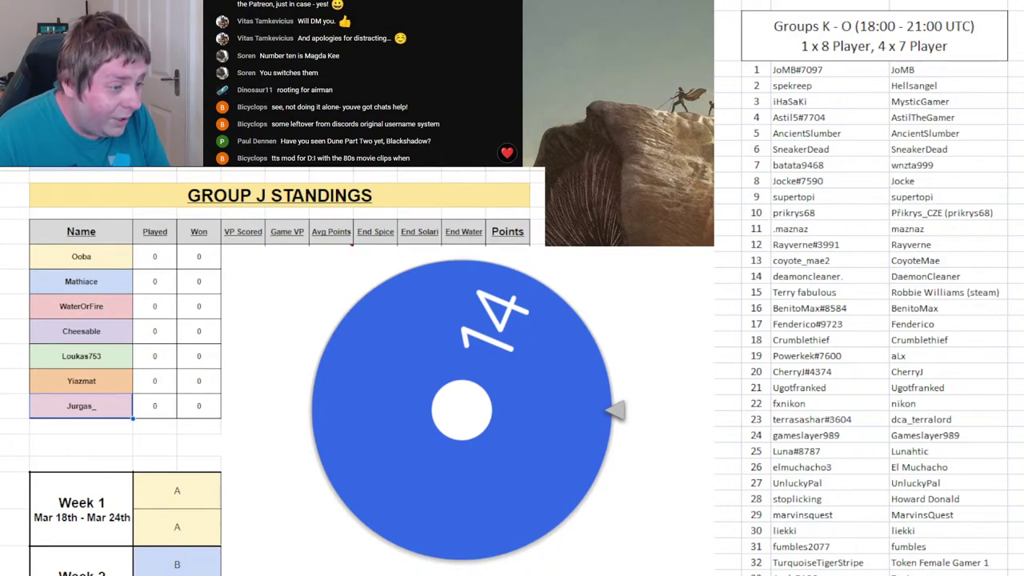
{"action": "scroll", "coordinate": [869, 288], "scroll_direction": "down", "scroll_amount": 2}
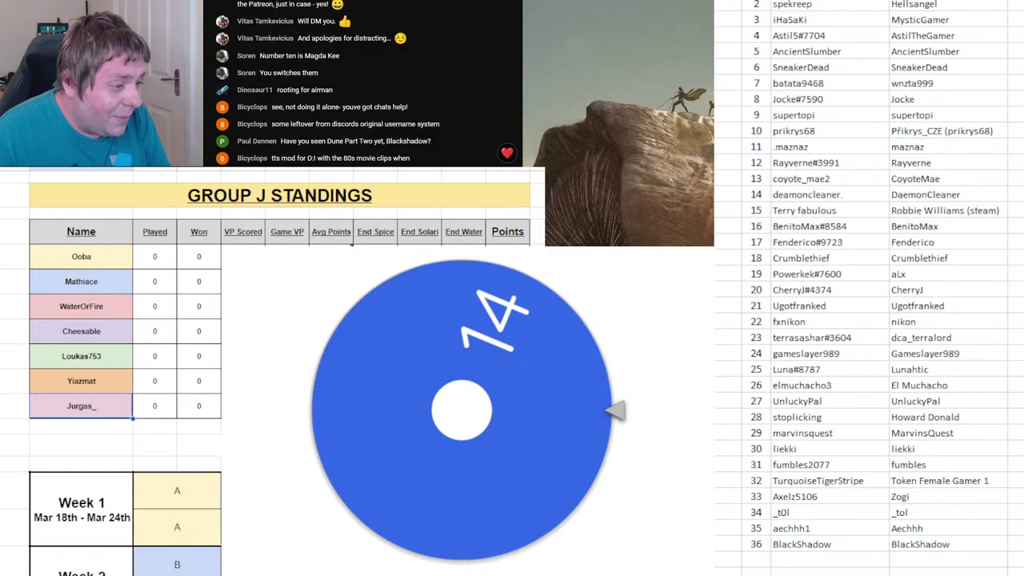
{"action": "scroll", "coordinate": [869, 288], "scroll_direction": "up", "scroll_amount": 2}
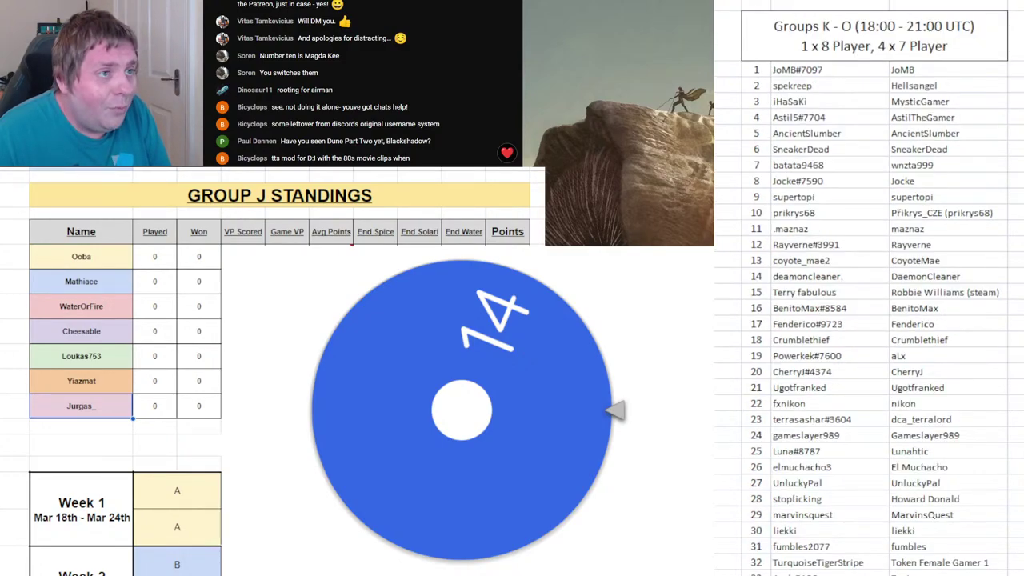
{"action": "key", "text": "alt+w"}
{"action": "key", "text": "q"}
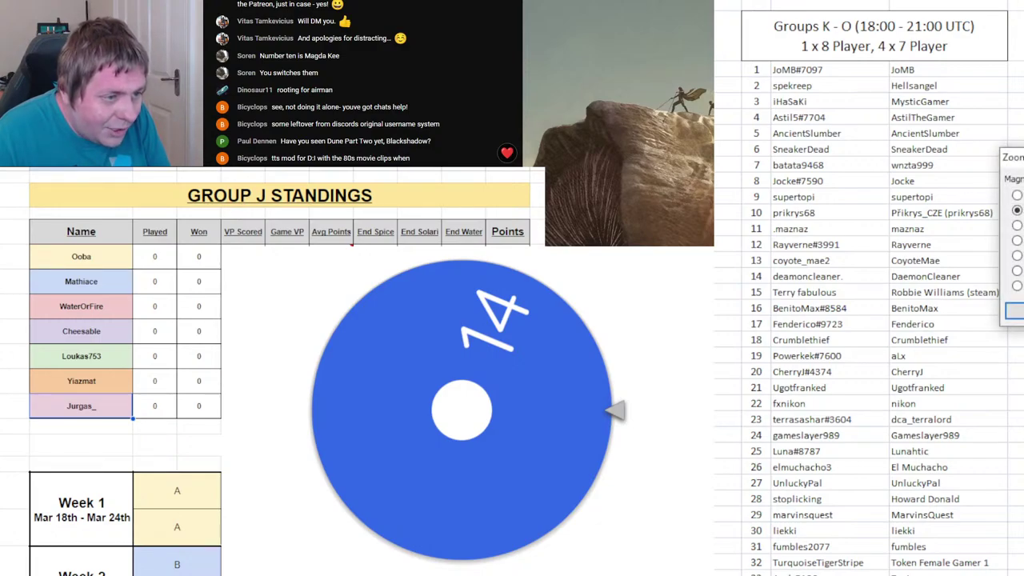
{"action": "key", "text": "alt+c"}
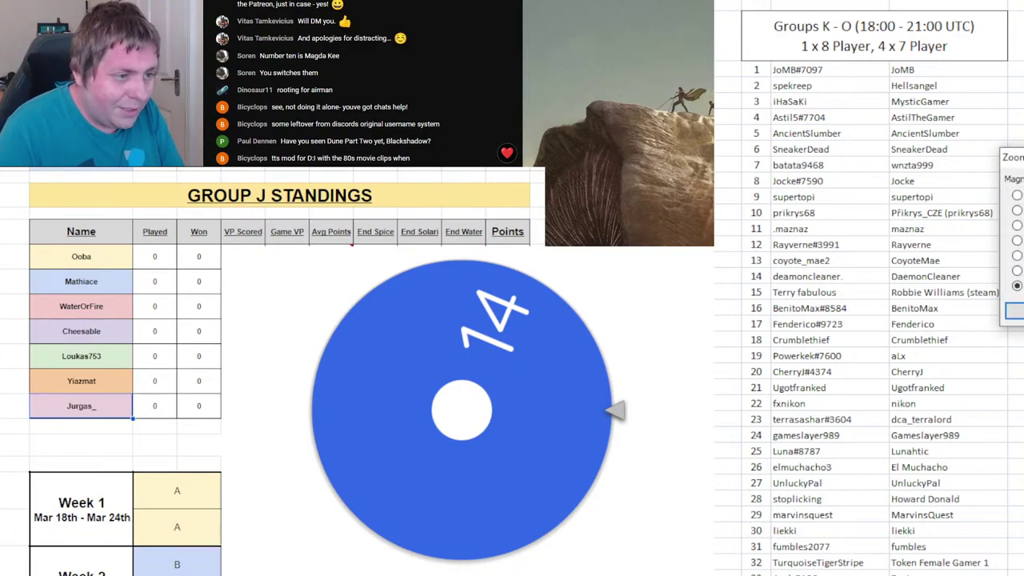
{"action": "key", "text": "Return"}
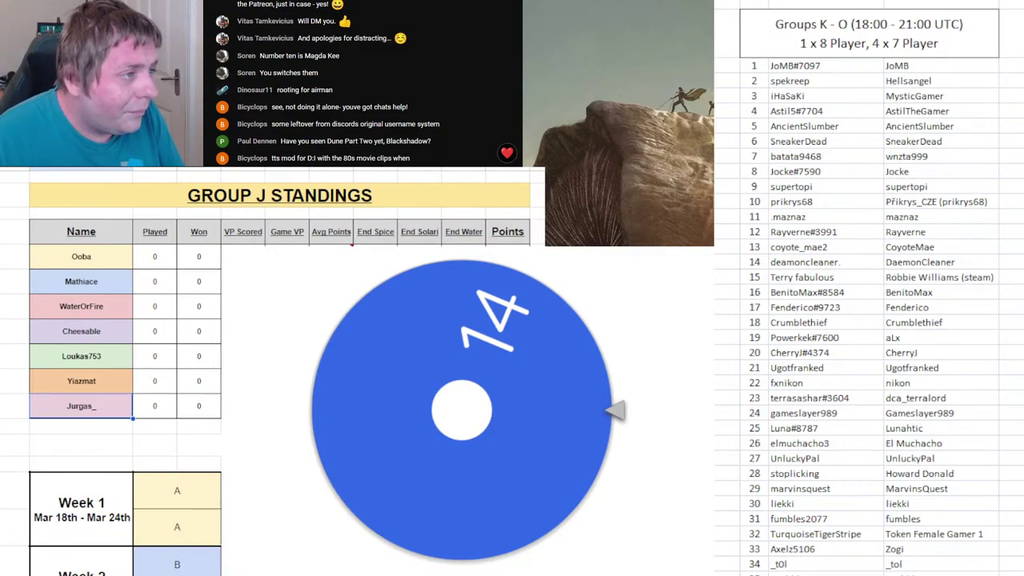
- Shrink the Groups K–O header rows so all 36 names fit on screen
{"action": "left_click", "coordinate": [869, 34]}
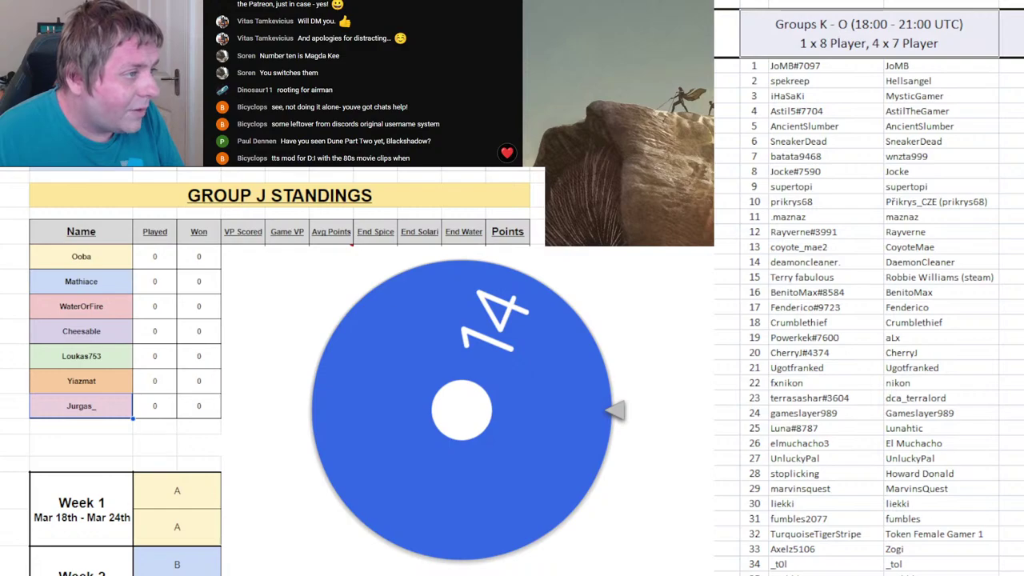
{"action": "scroll", "coordinate": [869, 291], "scroll_direction": "up", "scroll_amount": 1}
{"action": "left_click_drag", "start_coordinate": [716, 16], "coordinate": [716, 6]}
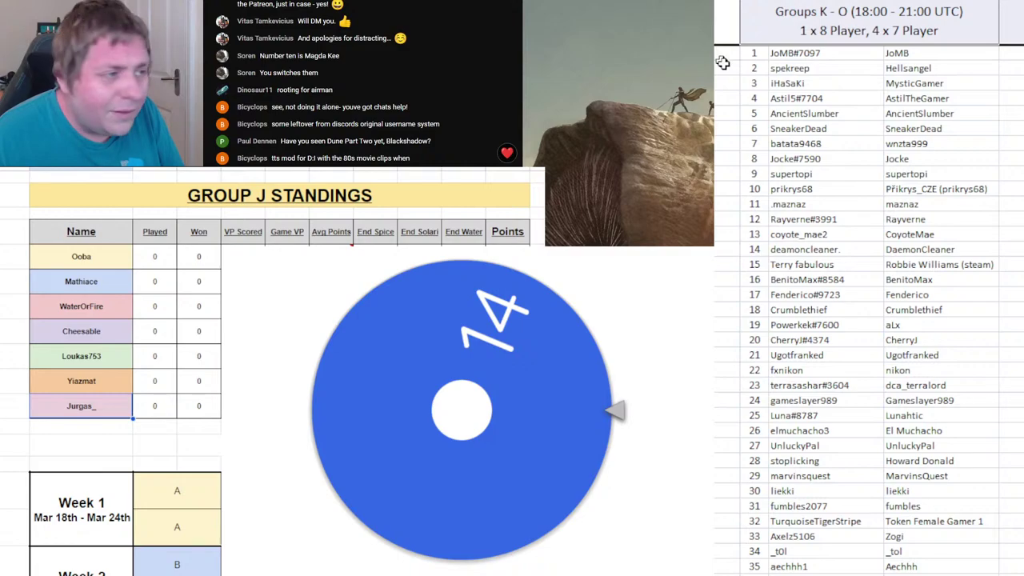
{"action": "key", "text": "Down"}
{"action": "left_click_drag", "start_coordinate": [716, 47], "coordinate": [716, 32]}
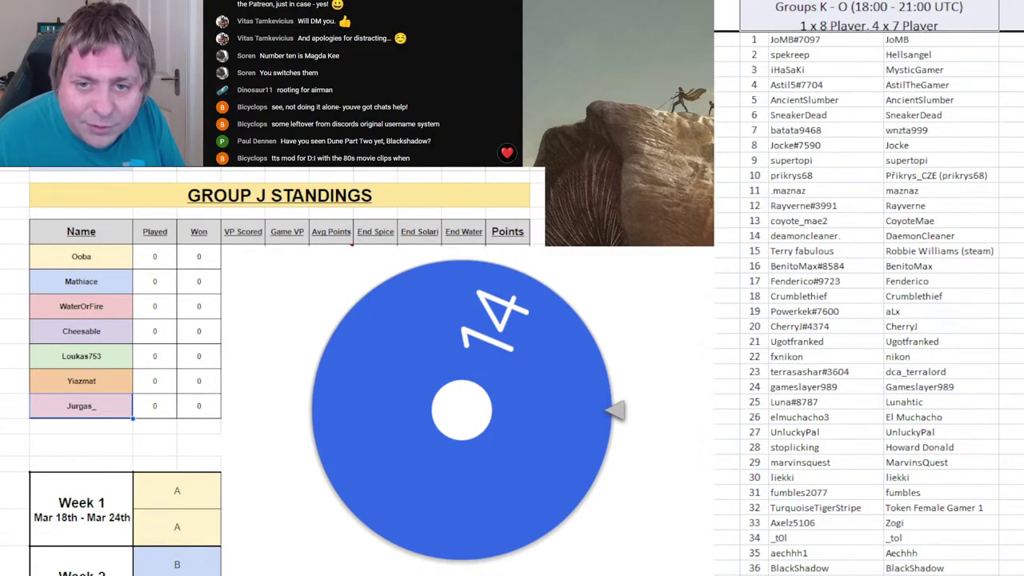
{"action": "left_click", "coordinate": [874, 177]}
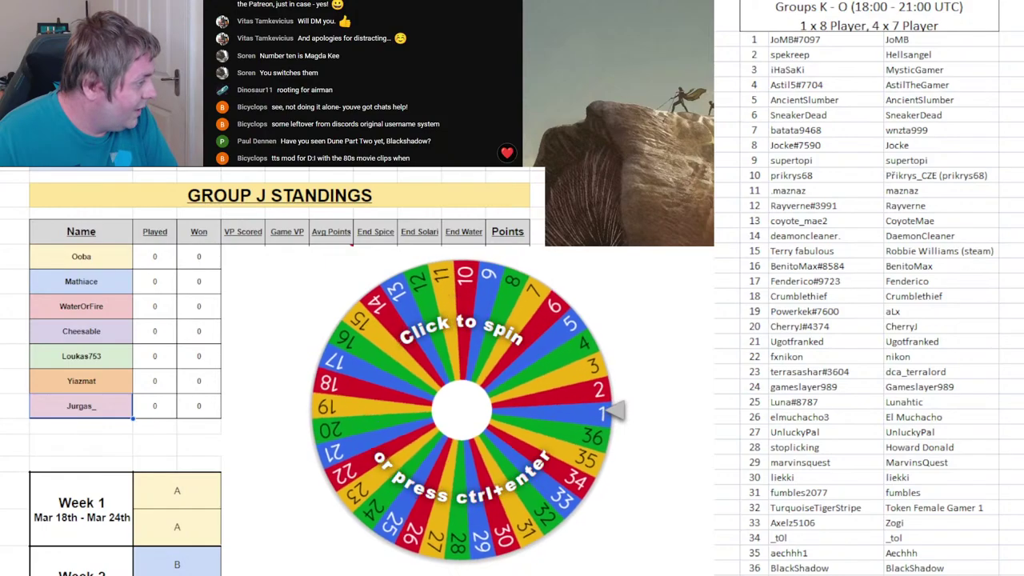
- Enter player 15's name as Group K's first player, fix its spelling, and black out row 15
{"action": "key", "text": "ctrl+Page_Down"}
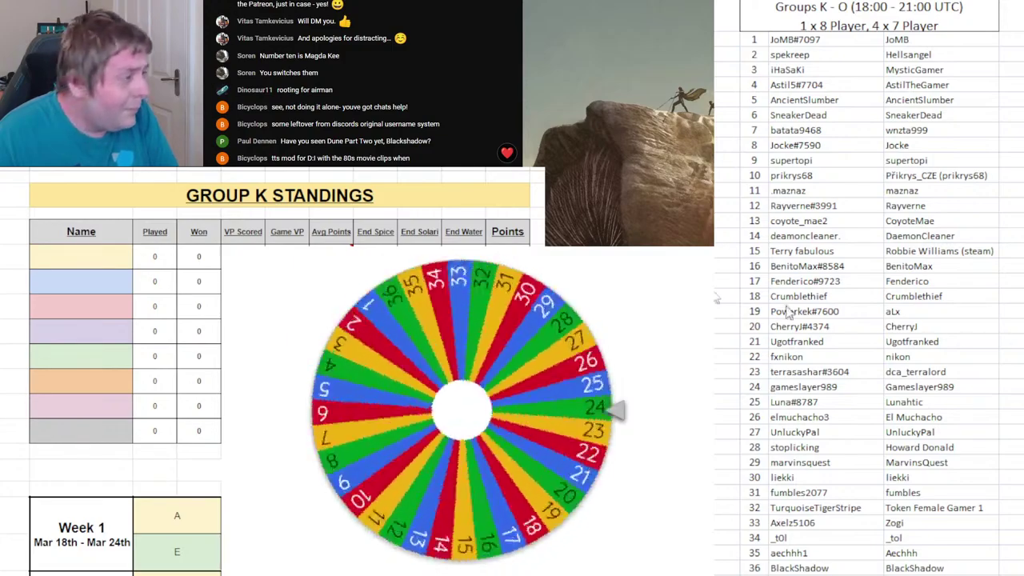
{"action": "left_click", "coordinate": [86, 259]}
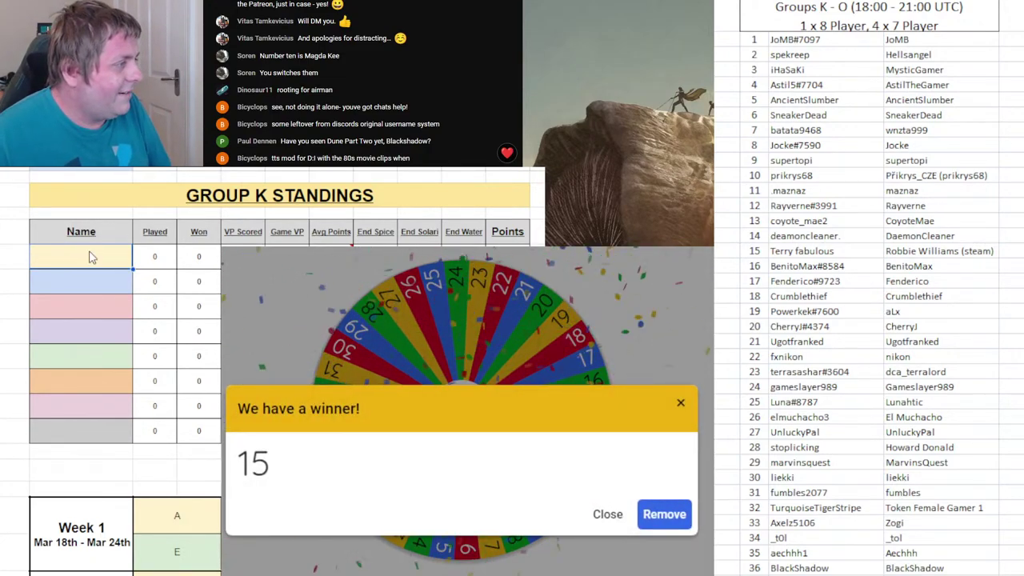
{"action": "type", "text": "Terry"}
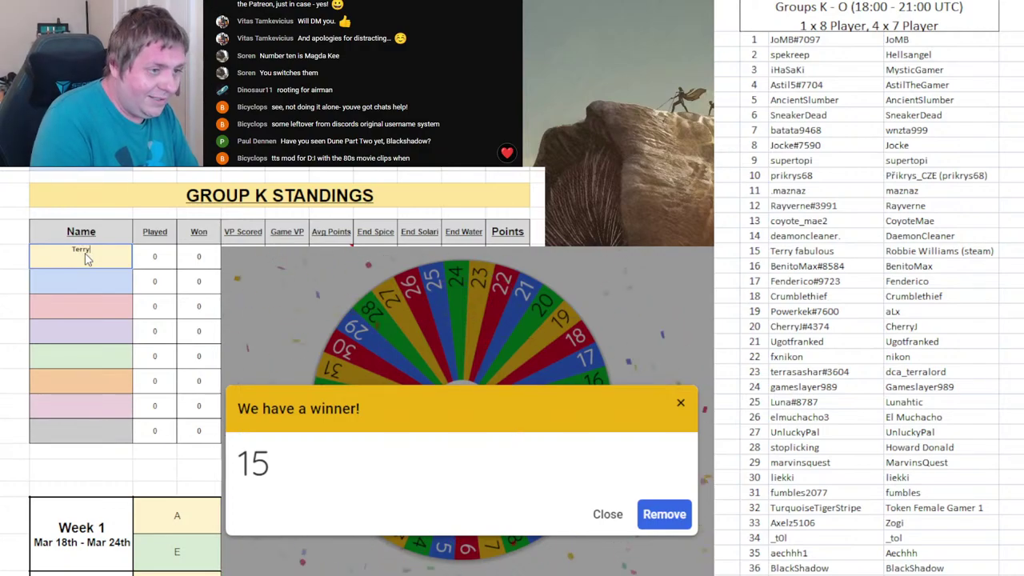
{"action": "type", "text": " Fabolous"}
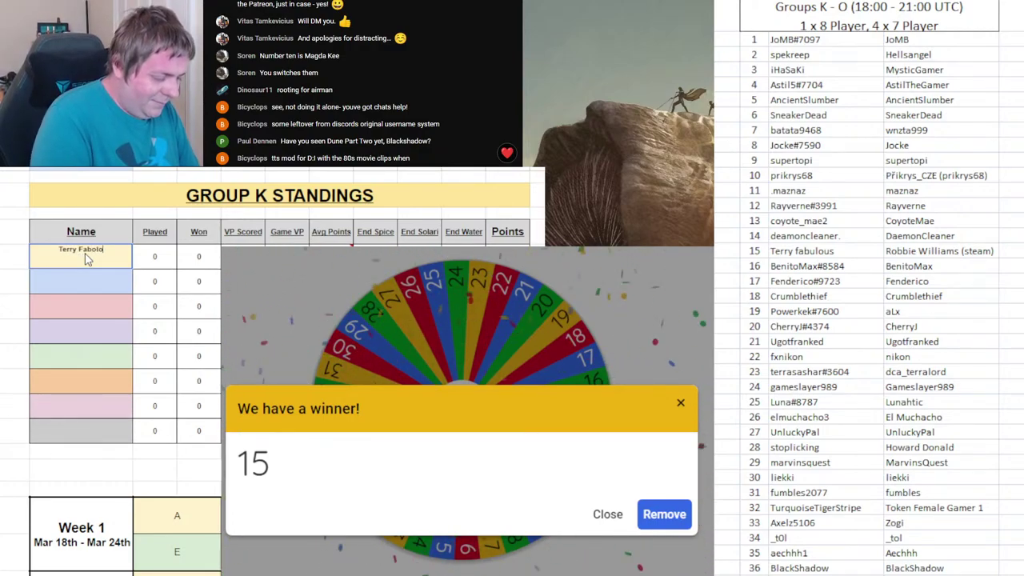
{"action": "key", "text": "BackSpace"}
{"action": "key", "text": "BackSpace"}
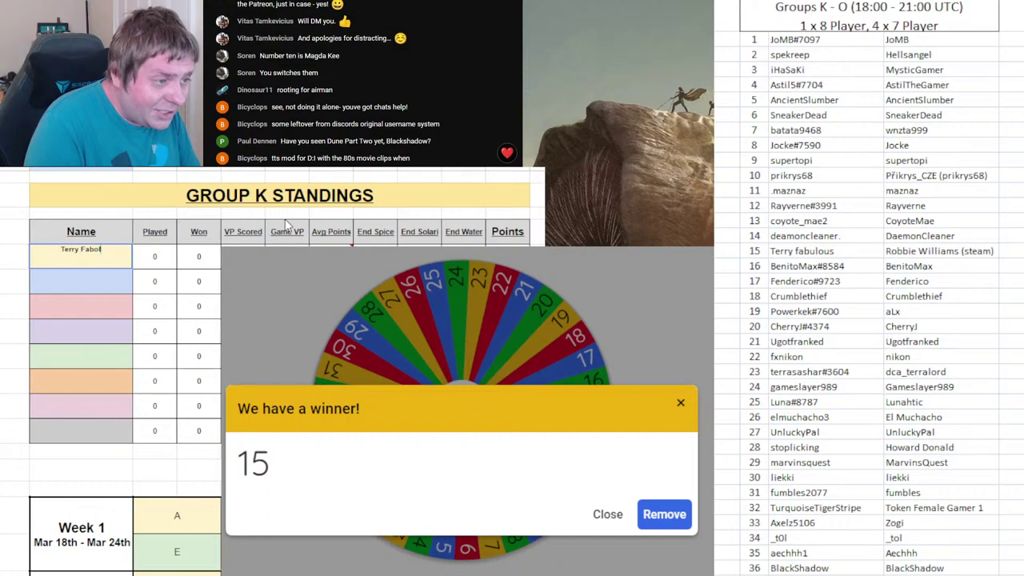
{"action": "type", "text": "ous"}
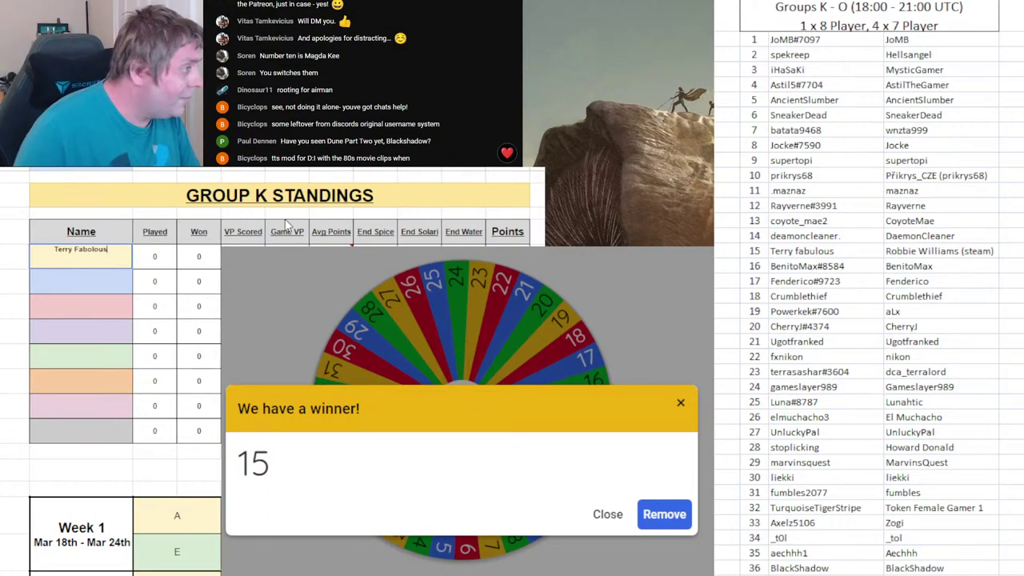
{"action": "left_click", "coordinate": [93, 253]}
{"action": "key", "text": "BackSpace"}
{"action": "type", "text": "u"}
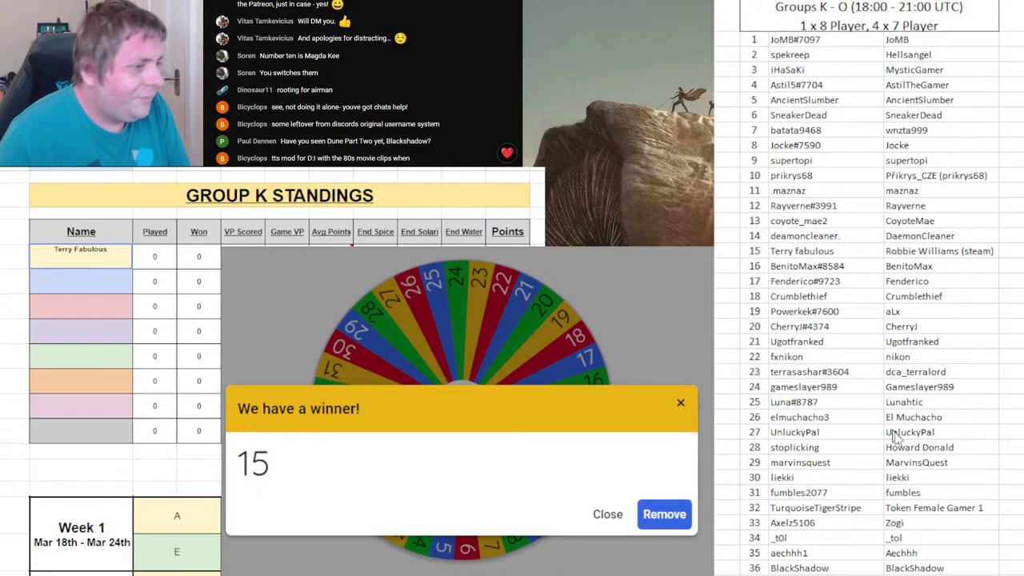
{"action": "left_click_drag", "start_coordinate": [756, 254], "coordinate": [960, 254]}
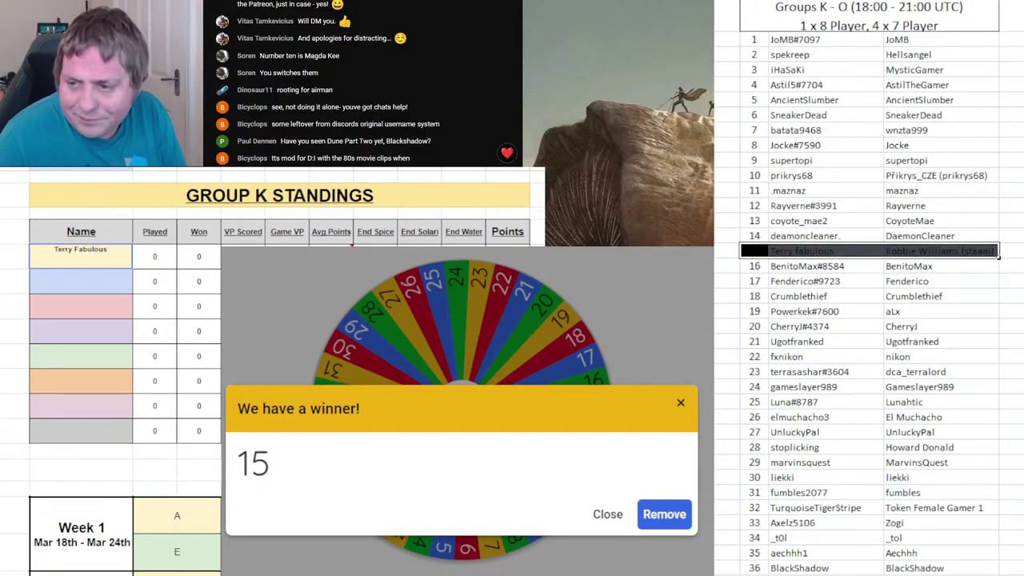
{"action": "left_click", "coordinate": [664, 514]}
- Remove 15, enter player 31 as Group L's first player, black out row 31, and respin
{"action": "left_click", "coordinate": [462, 408]}
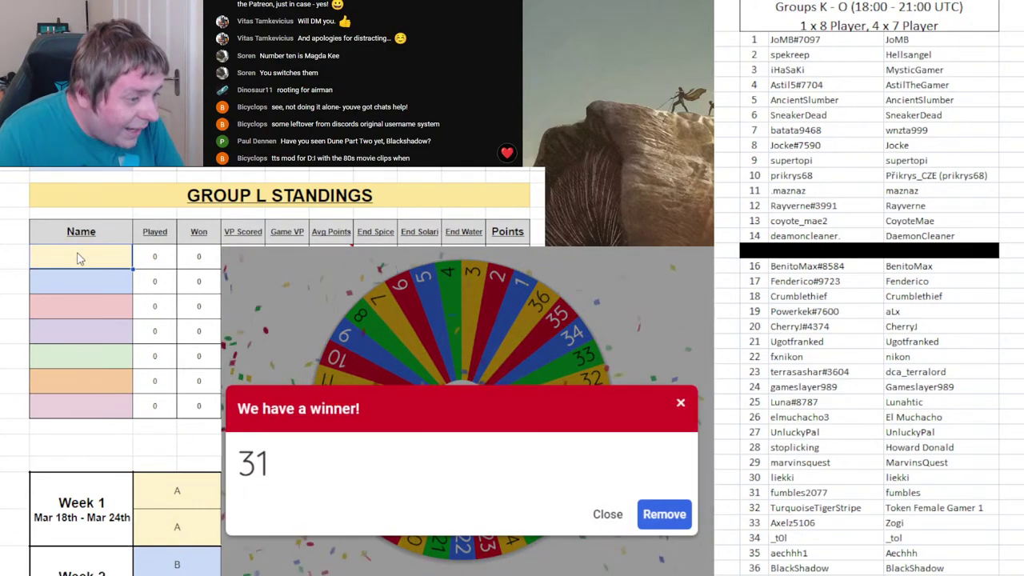
{"action": "type", "text": "Fumbles2077"}
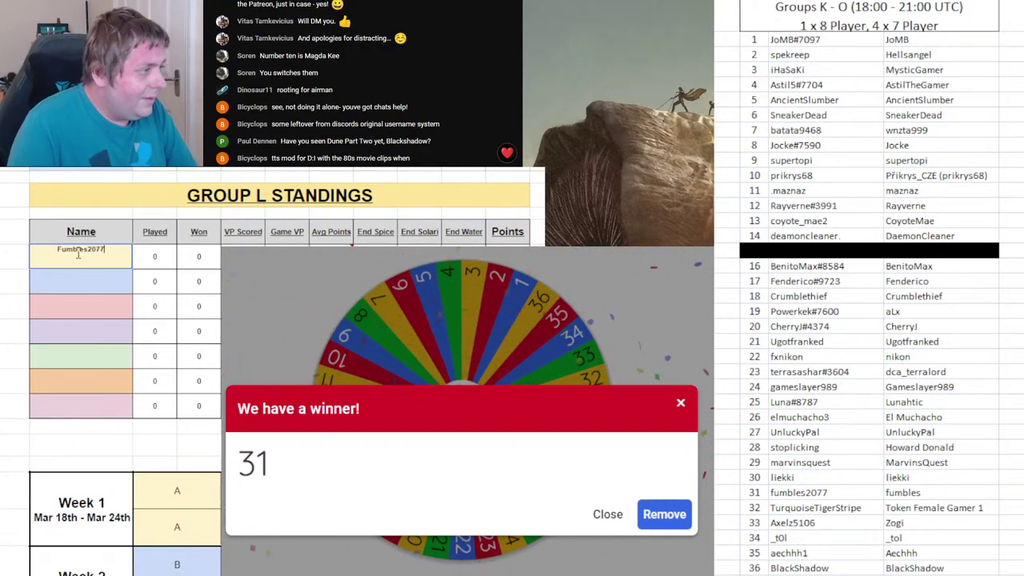
{"action": "key", "text": "Return"}
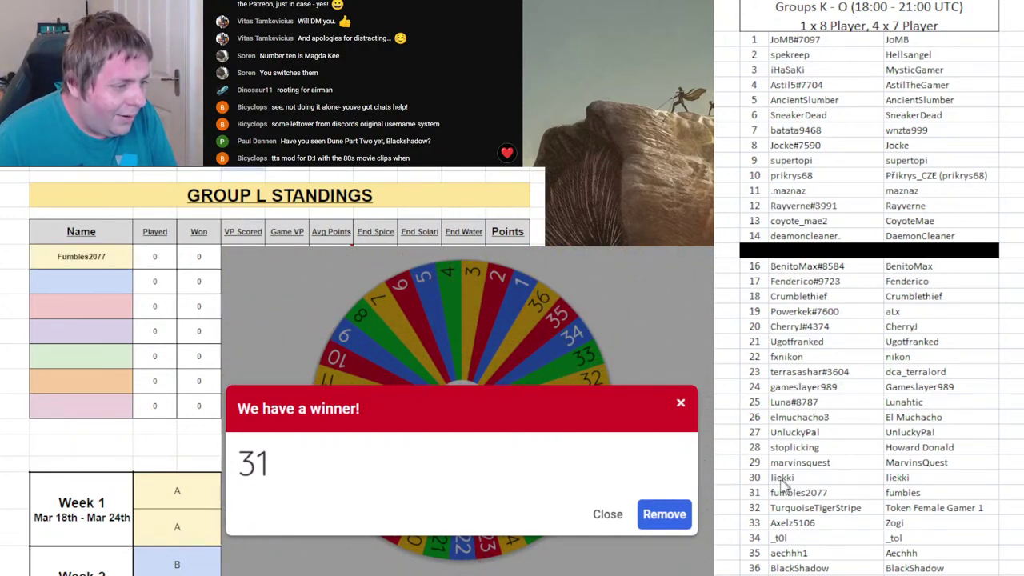
{"action": "left_click_drag", "start_coordinate": [763, 494], "coordinate": [914, 493]}
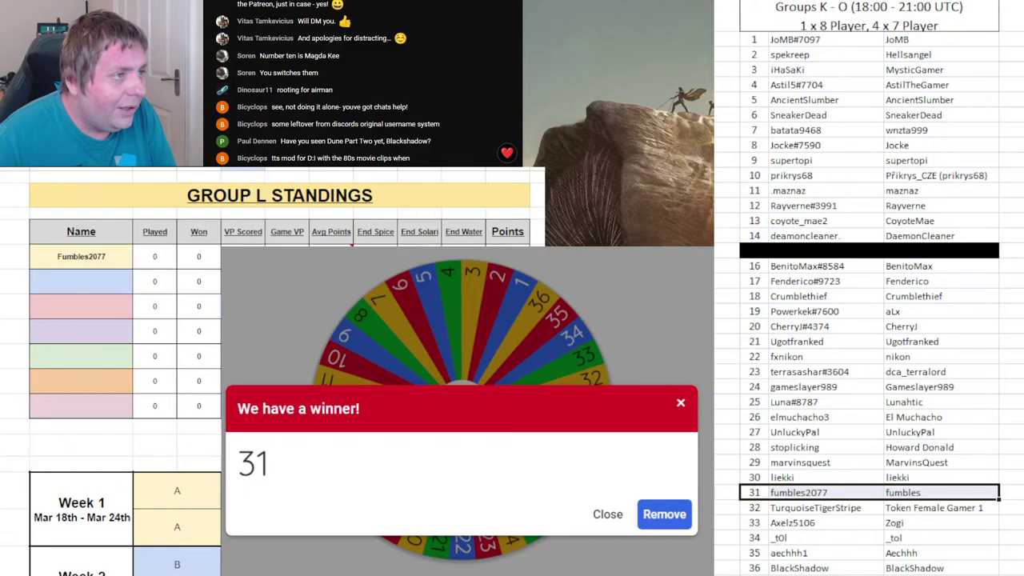
{"action": "left_click", "coordinate": [664, 514]}
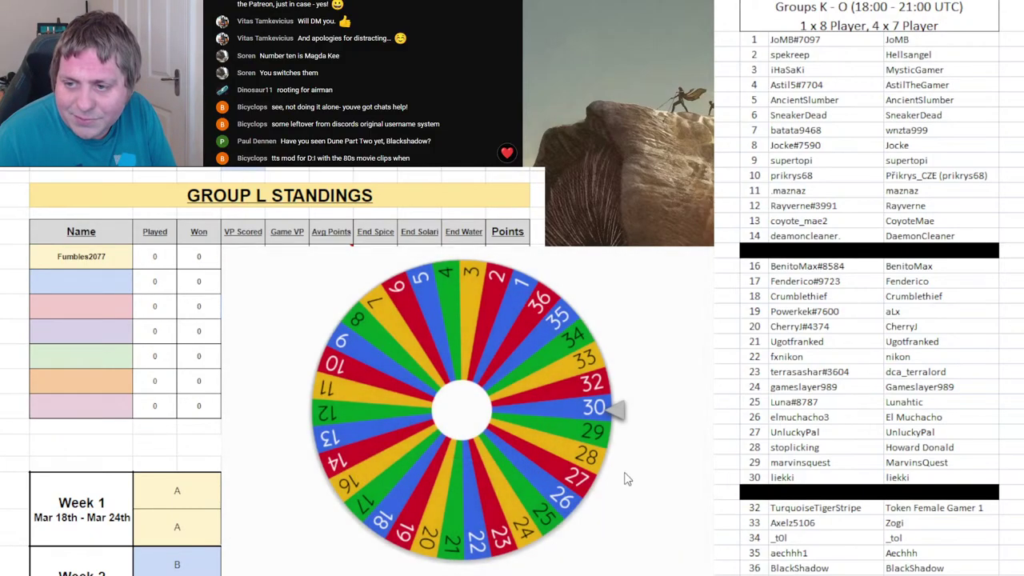
{"action": "left_click", "coordinate": [564, 408]}
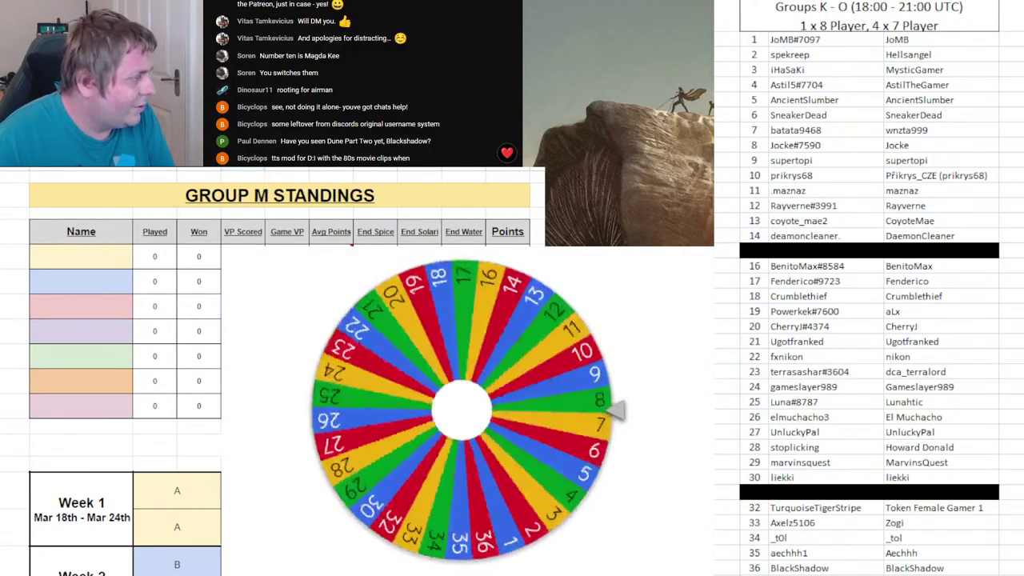
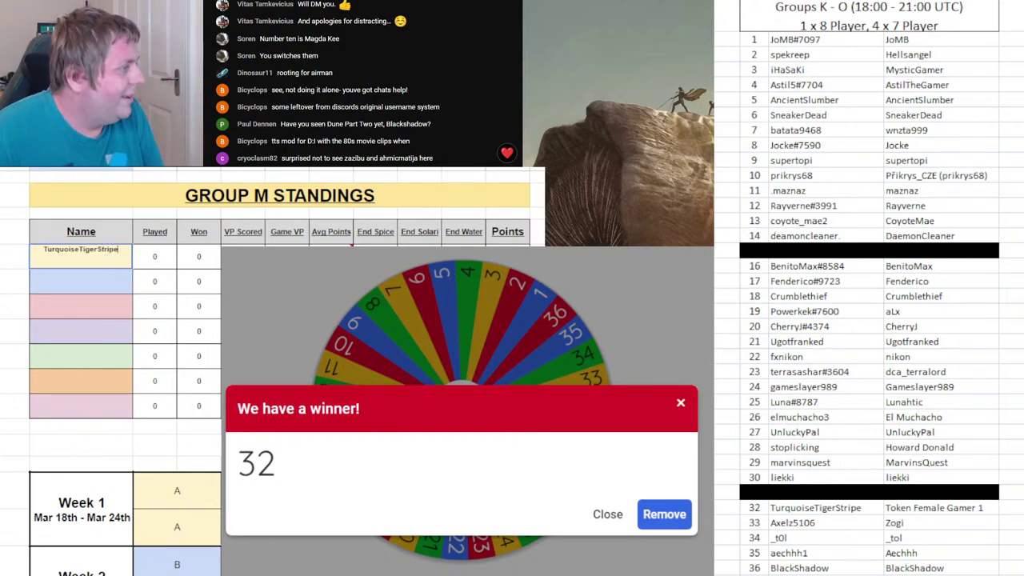
- Confirm player 32's username first in Group M, drop 32 from the wheel, black out roster row 32, and spin again
{"action": "key", "text": "Return"}
{"action": "left_click", "coordinate": [657, 515]}
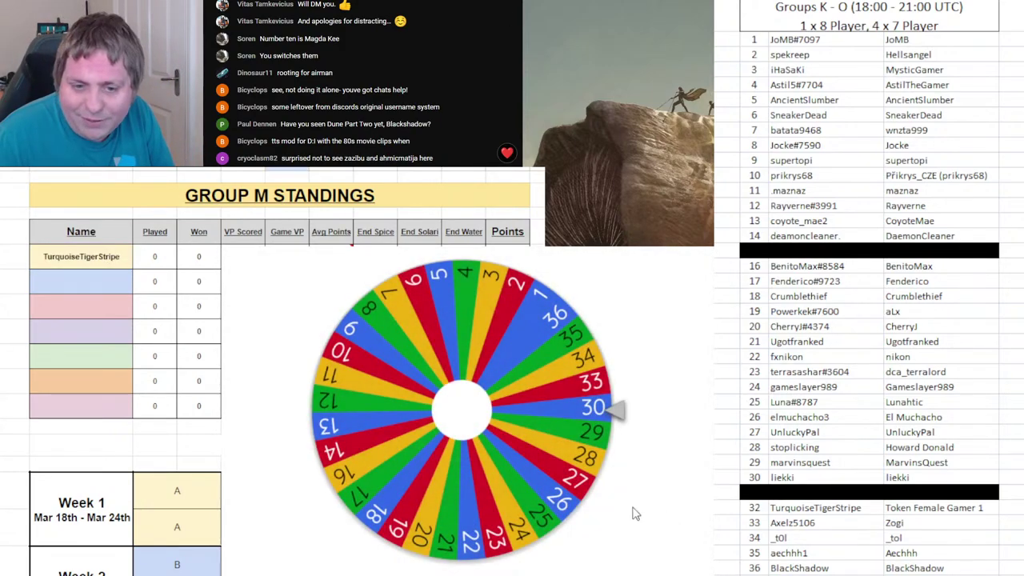
{"action": "left_click_drag", "start_coordinate": [744, 492], "coordinate": [997, 492]}
{"action": "left_click_drag", "start_coordinate": [762, 508], "coordinate": [906, 509]}
{"action": "key", "text": "F4"}
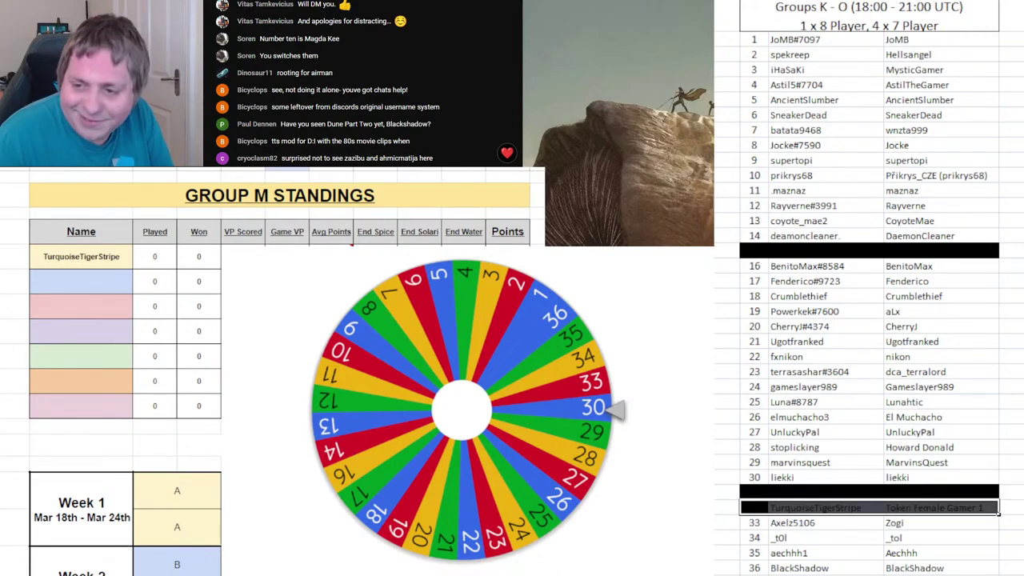
{"action": "left_click", "coordinate": [199, 330]}
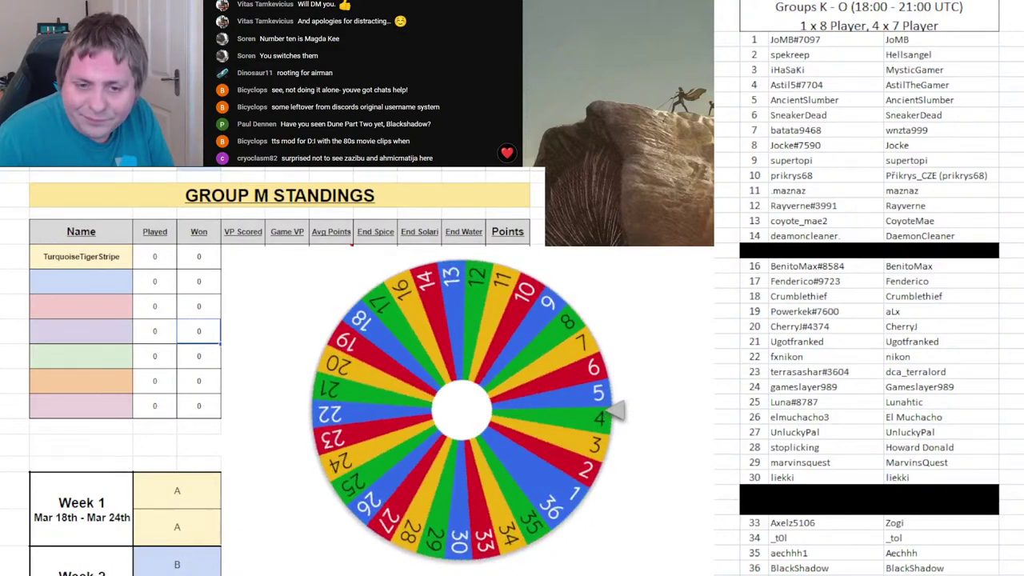
{"action": "key", "text": "ctrl+Page_Down"}
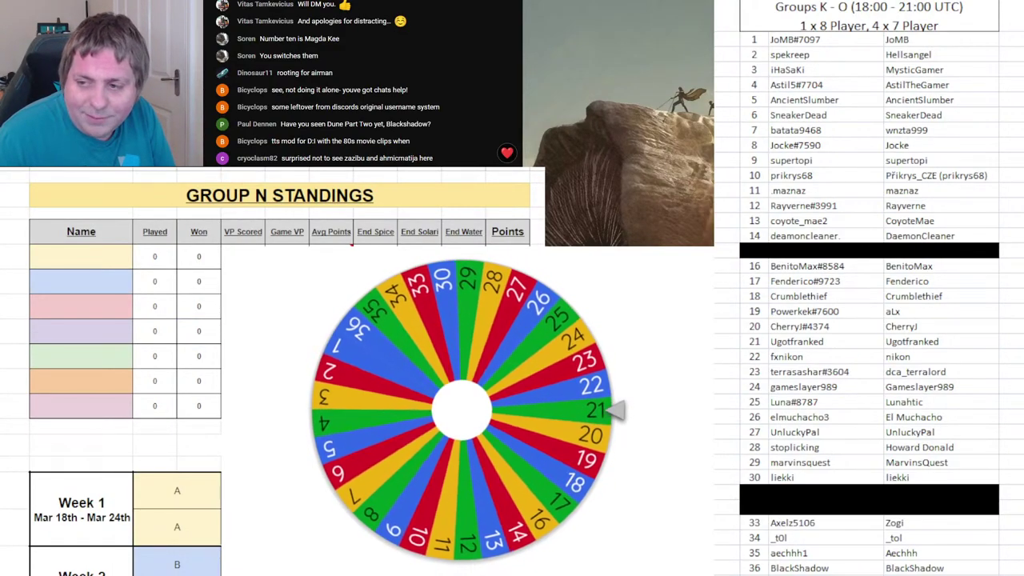
- Black out roster row 21 for the newly drawn player
{"action": "left_click", "coordinate": [869, 507]}
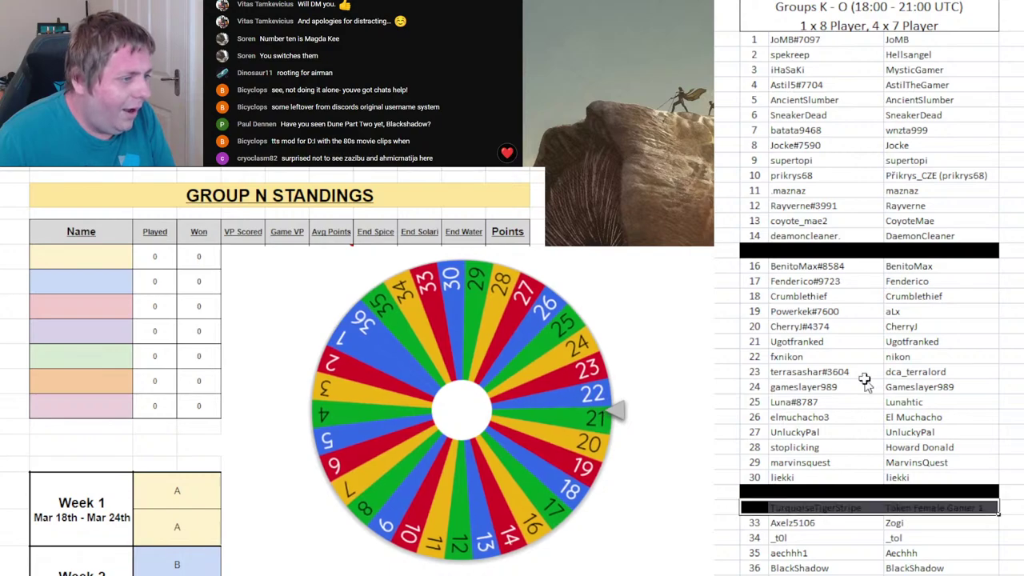
{"action": "left_click_drag", "start_coordinate": [748, 342], "coordinate": [944, 341]}
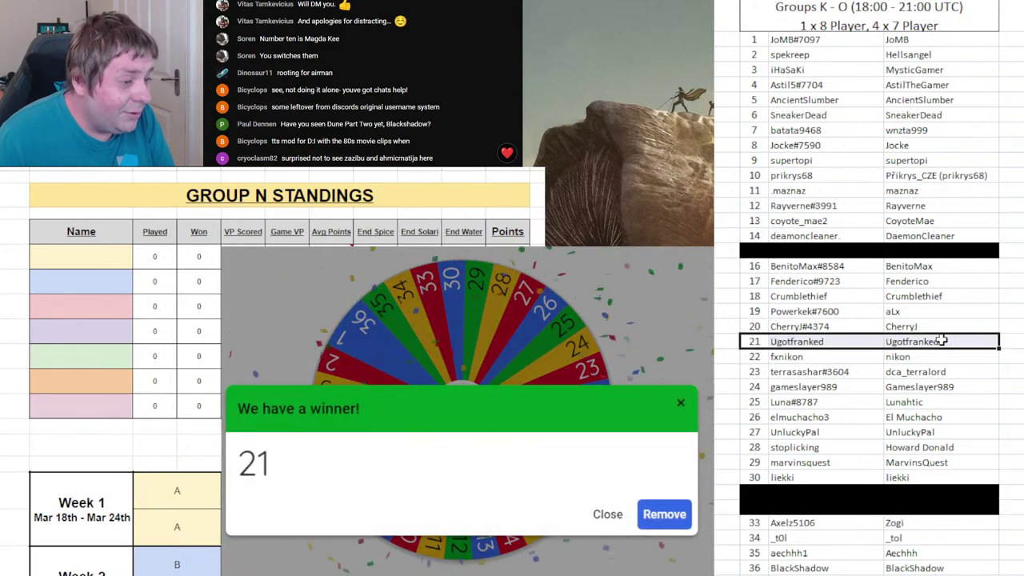
{"action": "key", "text": "ctrl+y"}
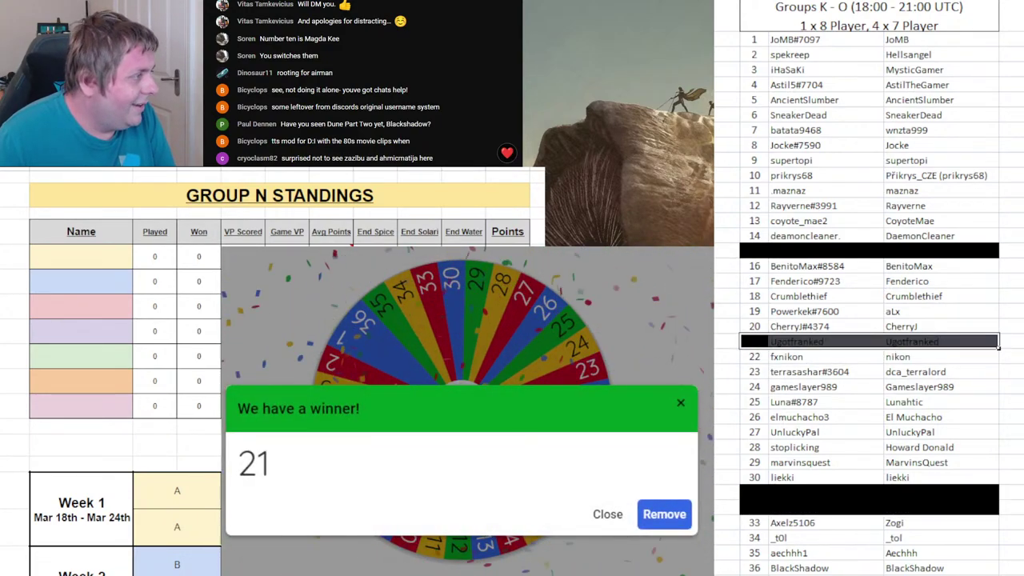
- Enter player 21's username first in Group N, remove 21 from the wheel, and spin again
{"action": "left_click", "coordinate": [122, 256]}
{"action": "type", "text": "UGotFranked"}
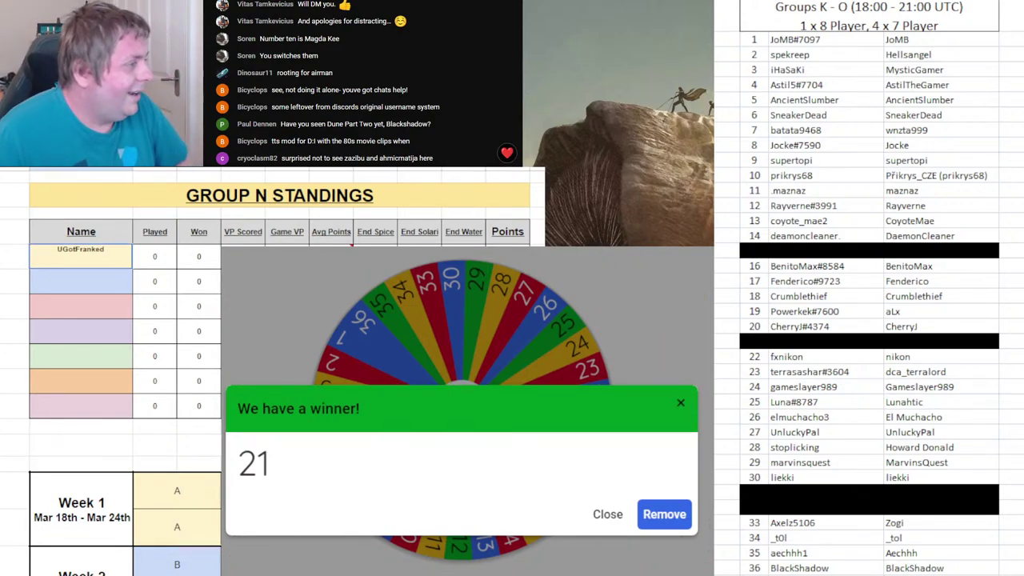
{"action": "key", "text": "Return"}
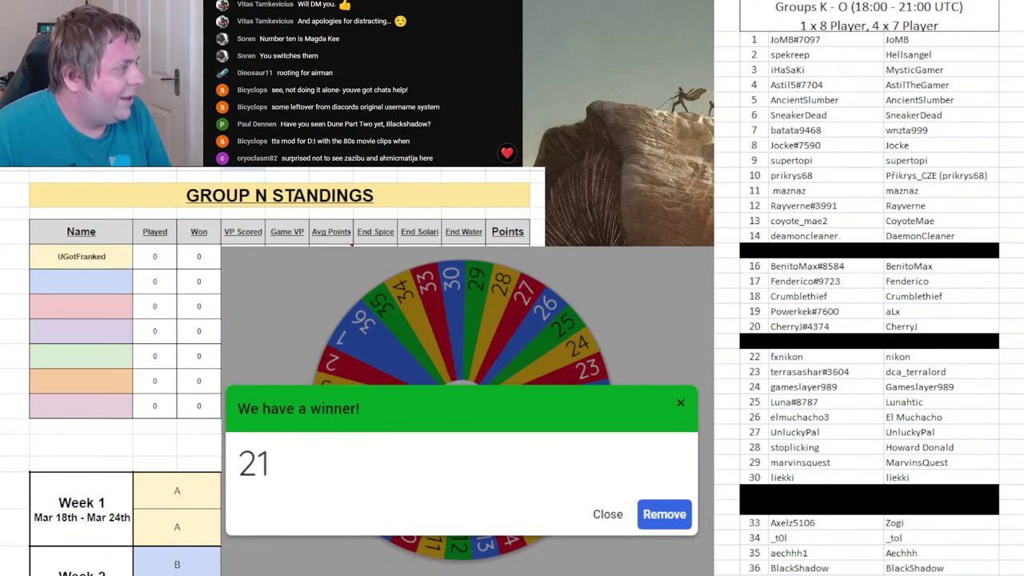
{"action": "left_click", "coordinate": [665, 515]}
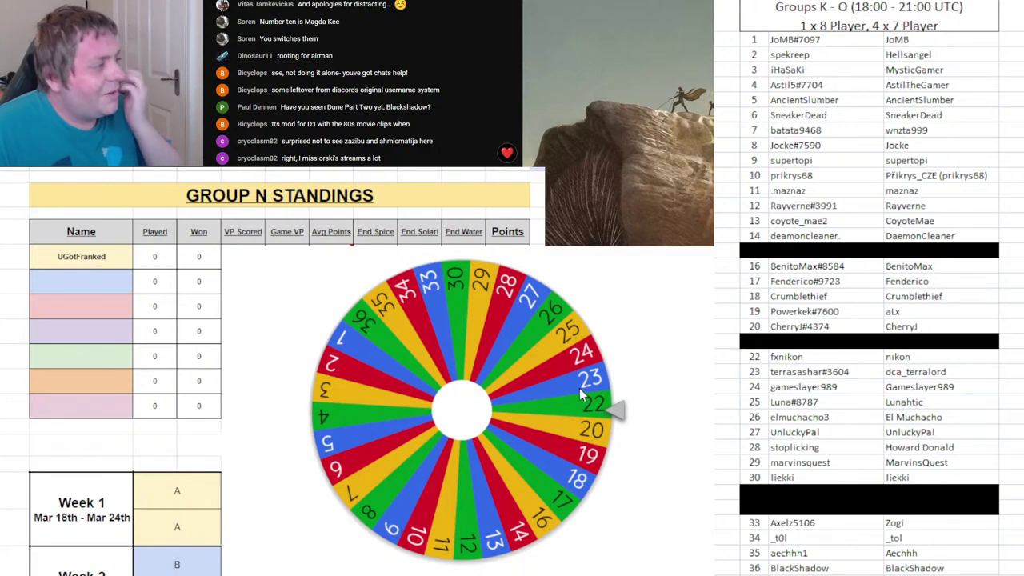
{"action": "left_click", "coordinate": [584, 440]}
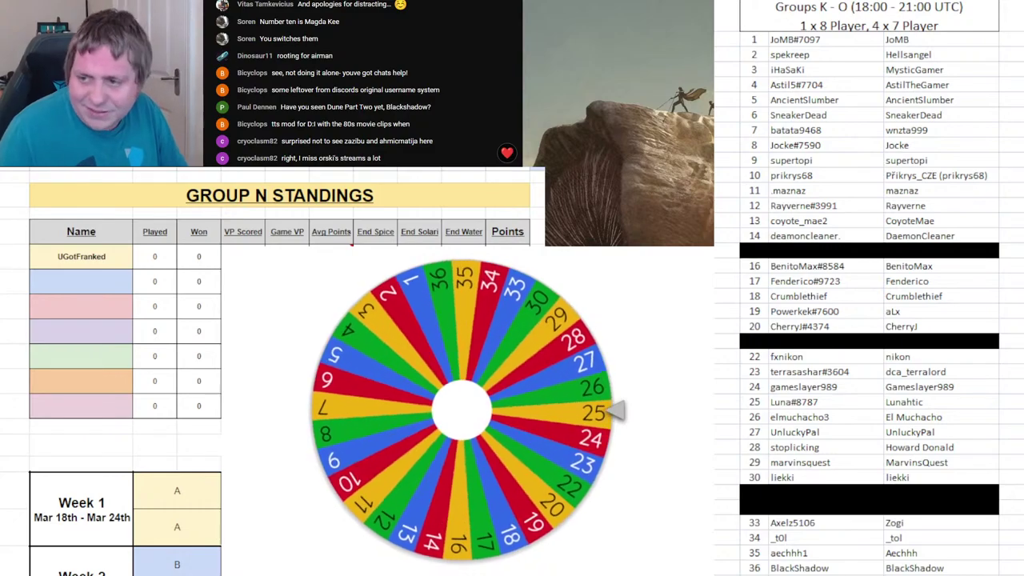
- Enter drawn player 26's username in Group O's first name cell
{"action": "key", "text": "ctrl+shift+Page_Down"}
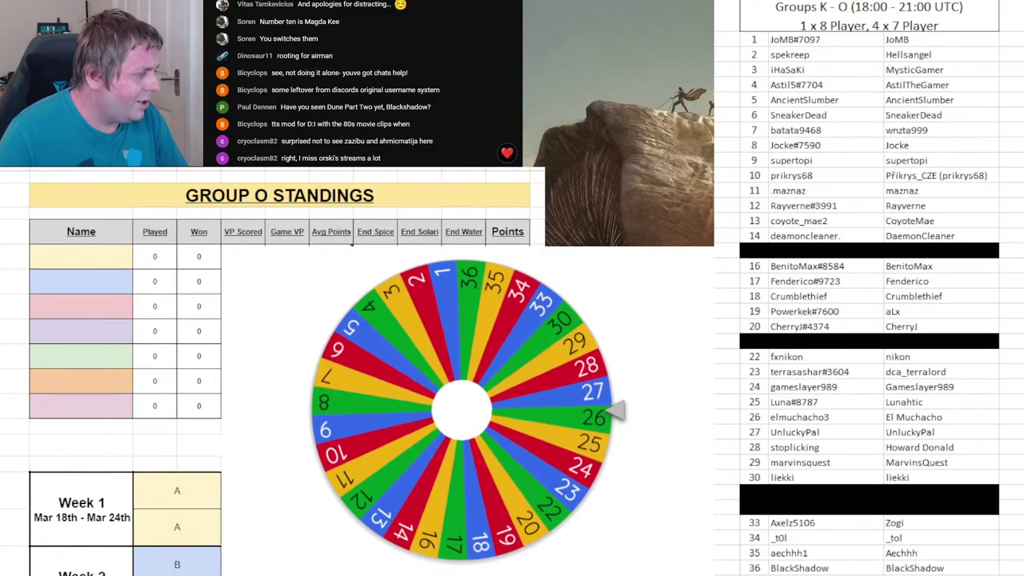
{"action": "left_click", "coordinate": [86, 261]}
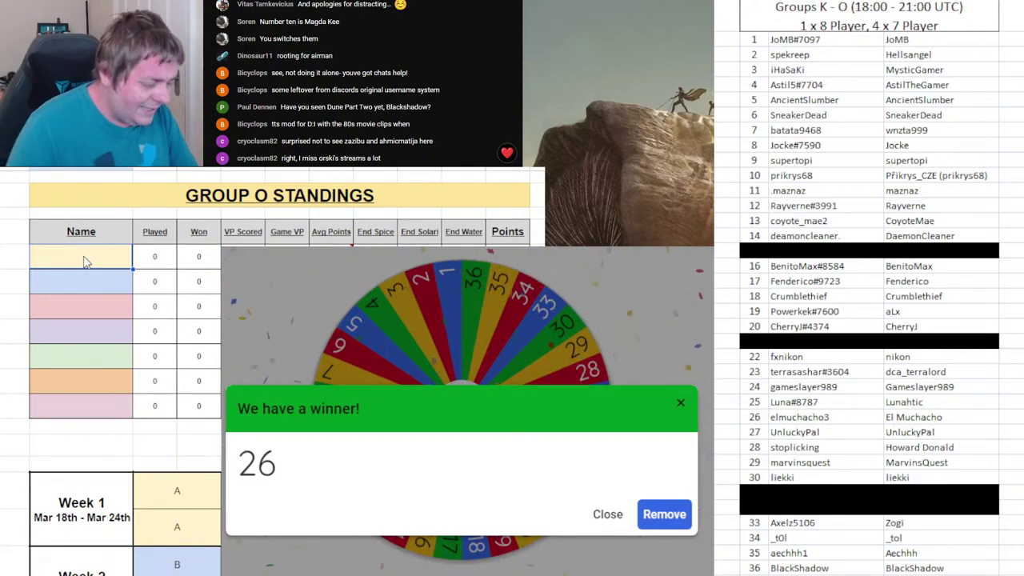
{"action": "type", "text": "El Muchac"}
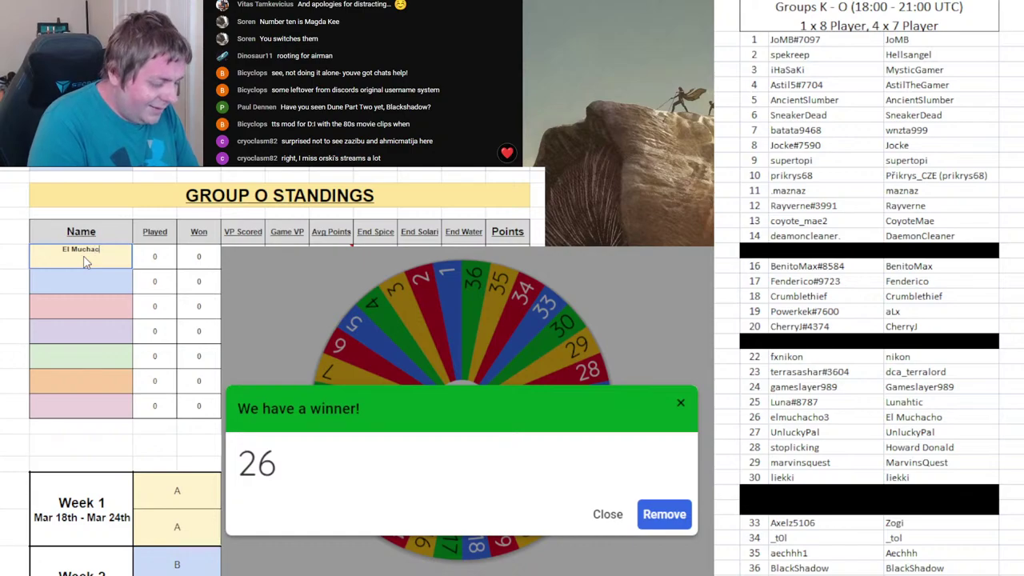
{"action": "type", "text": "ho"}
{"action": "key", "text": "alt+Tab"}
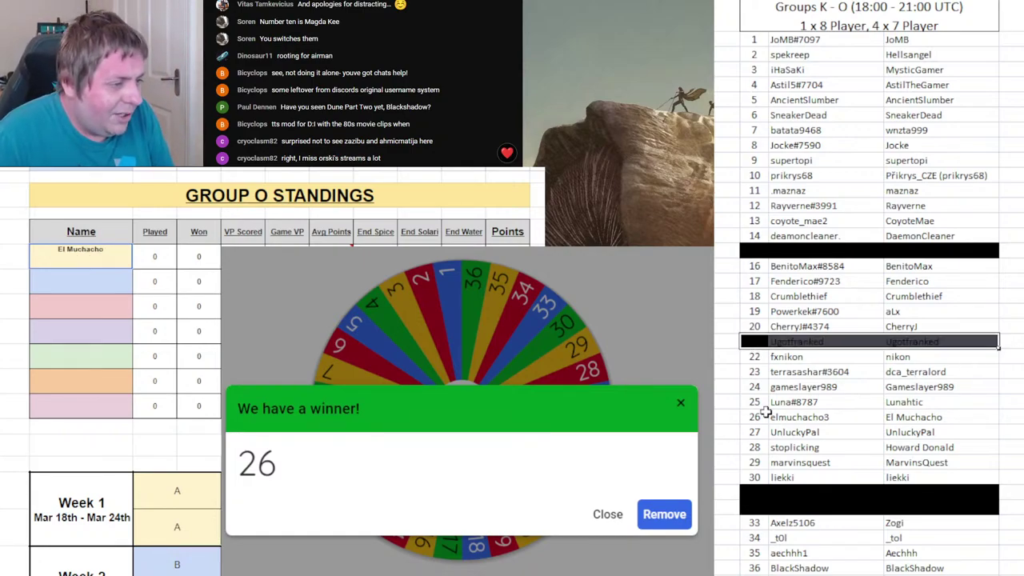
- Black out roster row 26, remove 26 from the wheel, and spin for the next draw
{"action": "left_click", "coordinate": [761, 417]}
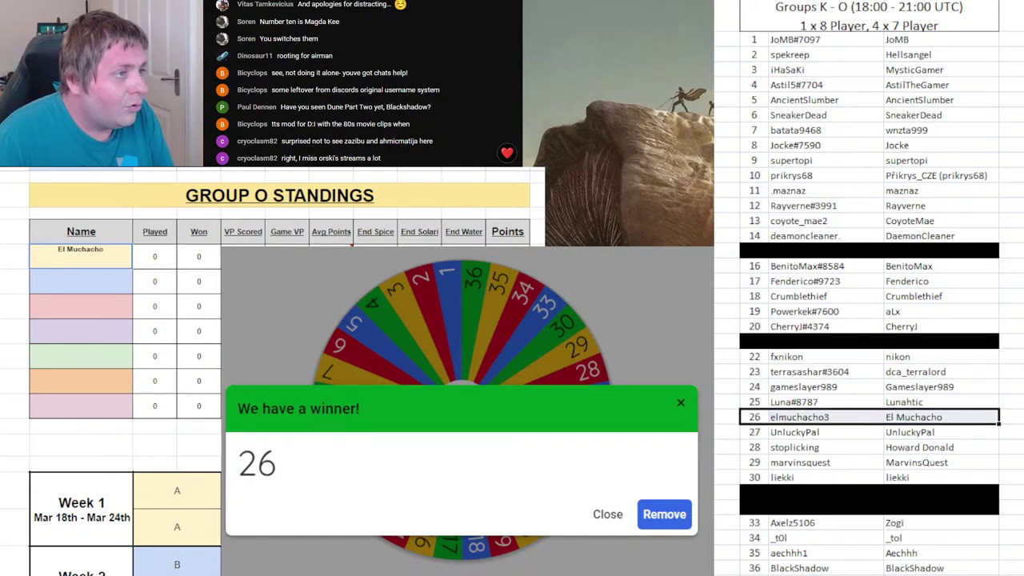
{"action": "key", "text": "F4"}
{"action": "left_click", "coordinate": [664, 513]}
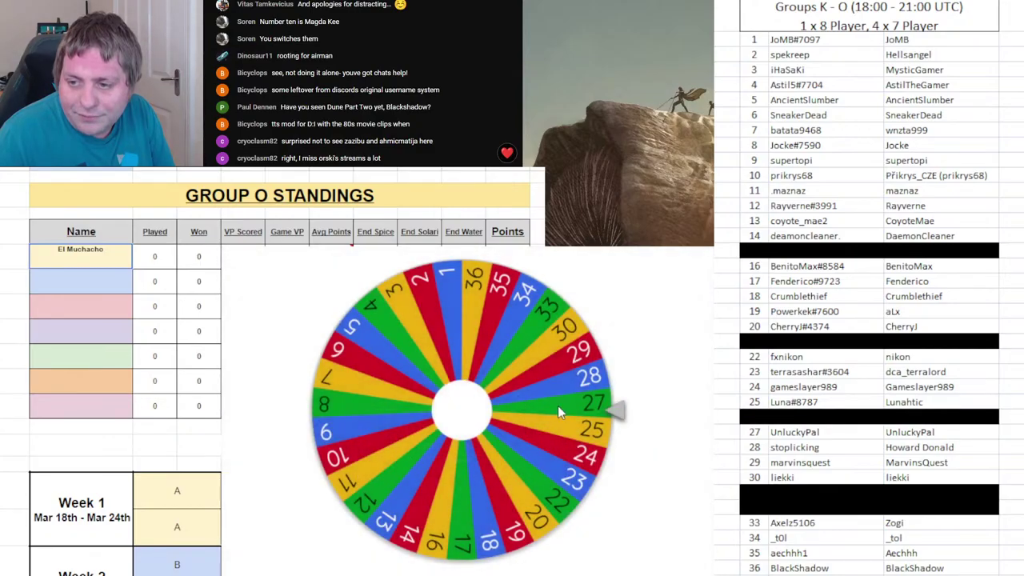
{"action": "left_click", "coordinate": [558, 405]}
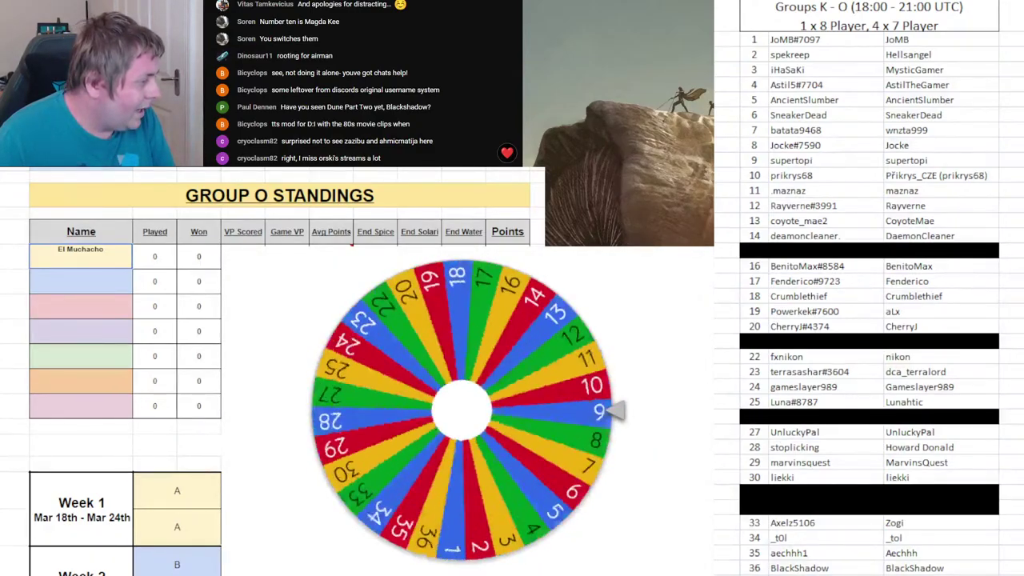
{"action": "key", "text": "ctrl+Page_Up"}
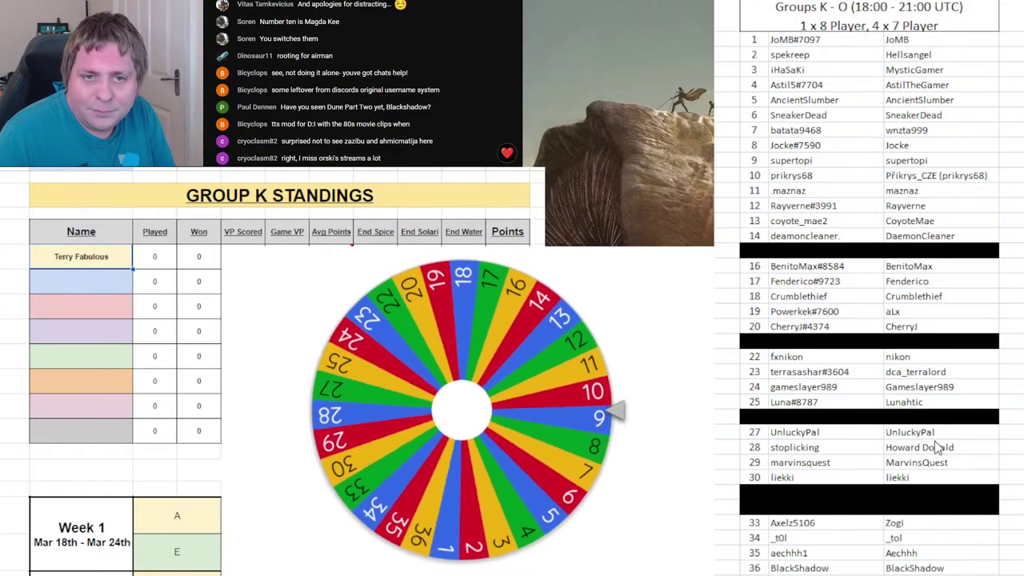
- Enter player 12's username second in Group K and remove 12 from the wheel
{"action": "left_click", "coordinate": [97, 280]}
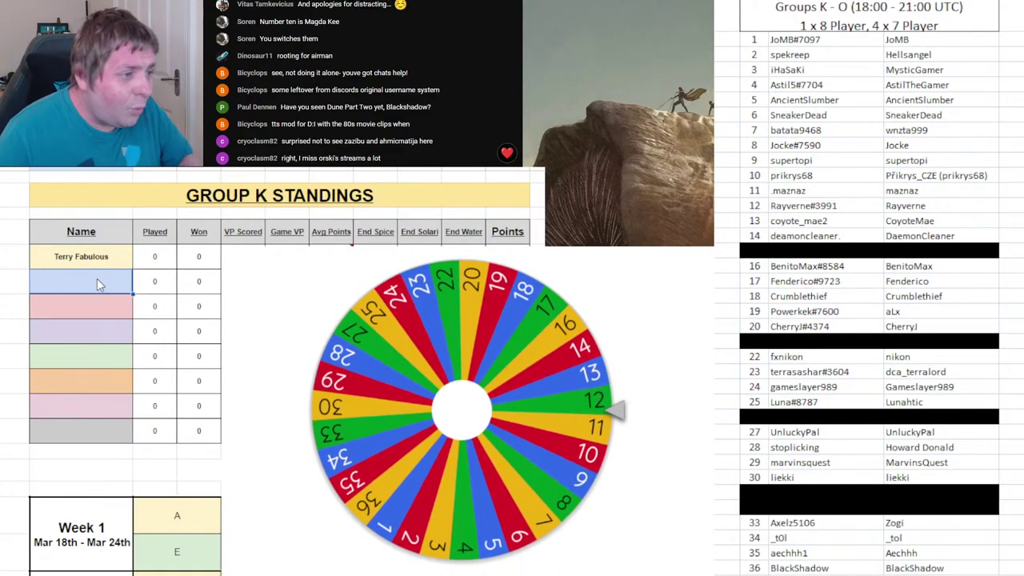
{"action": "type", "text": "Rayver"}
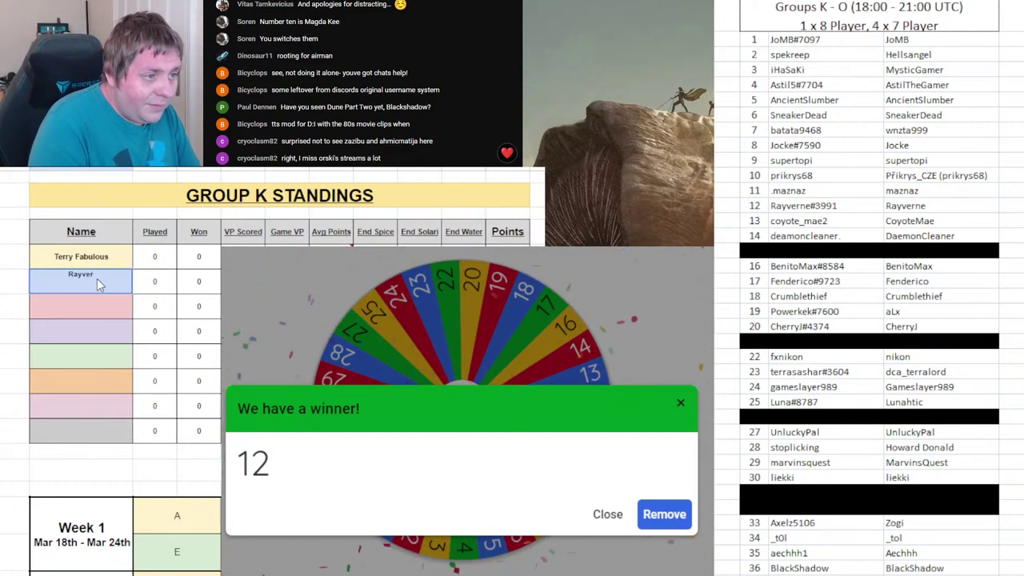
{"action": "type", "text": "ne"}
{"action": "key", "text": "Return"}
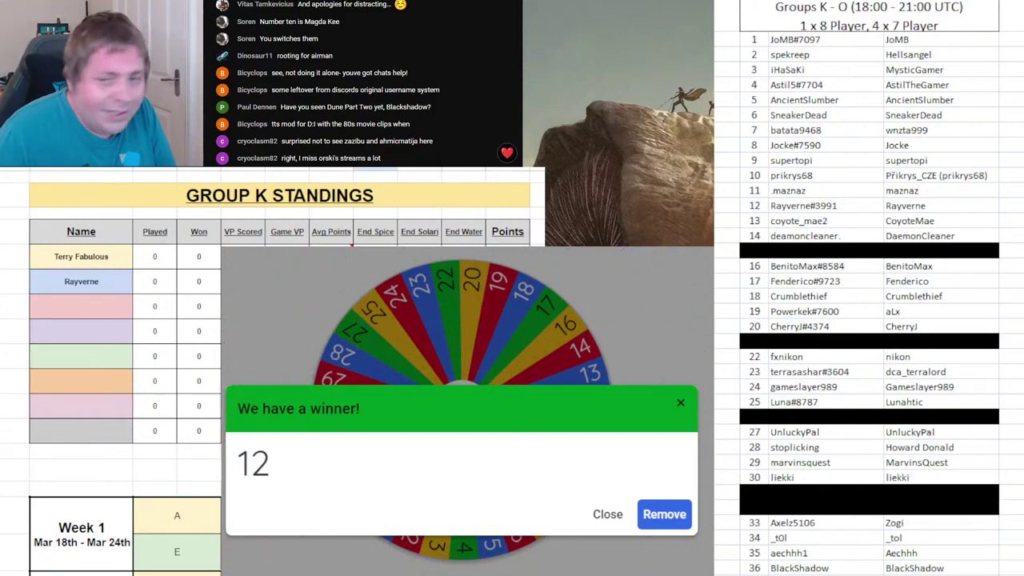
{"action": "left_click", "coordinate": [647, 515]}
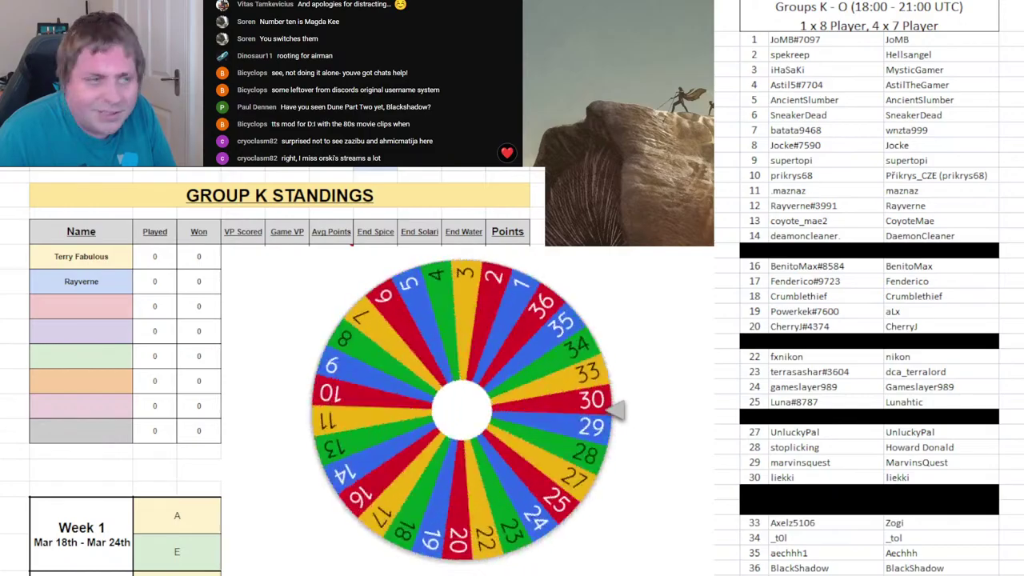
- Black out roster row 12 across both name columns
{"action": "left_click", "coordinate": [801, 205]}
{"action": "left_click_drag", "start_coordinate": [761, 205], "coordinate": [904, 209]}
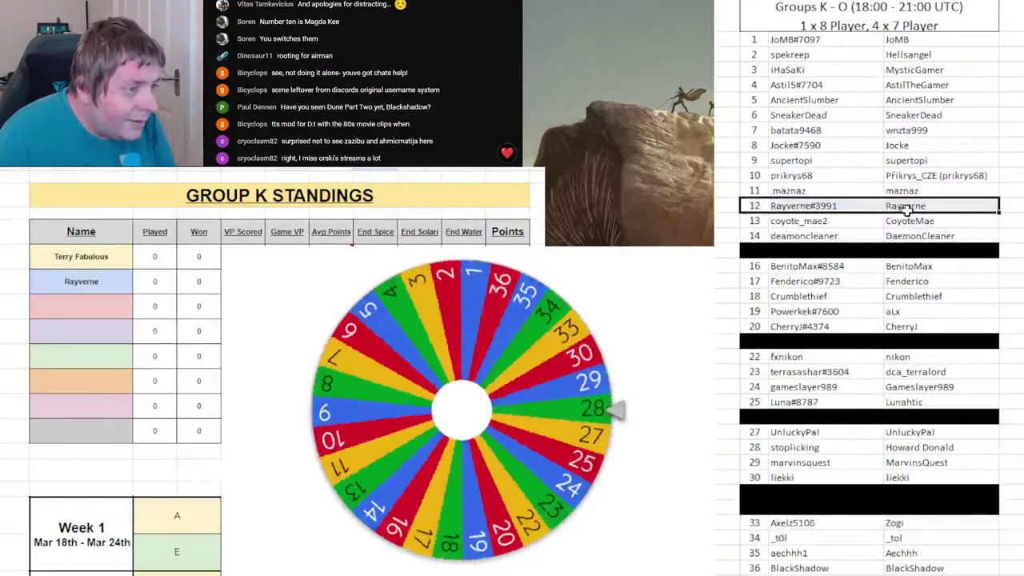
{"action": "key", "text": "ctrl+y"}
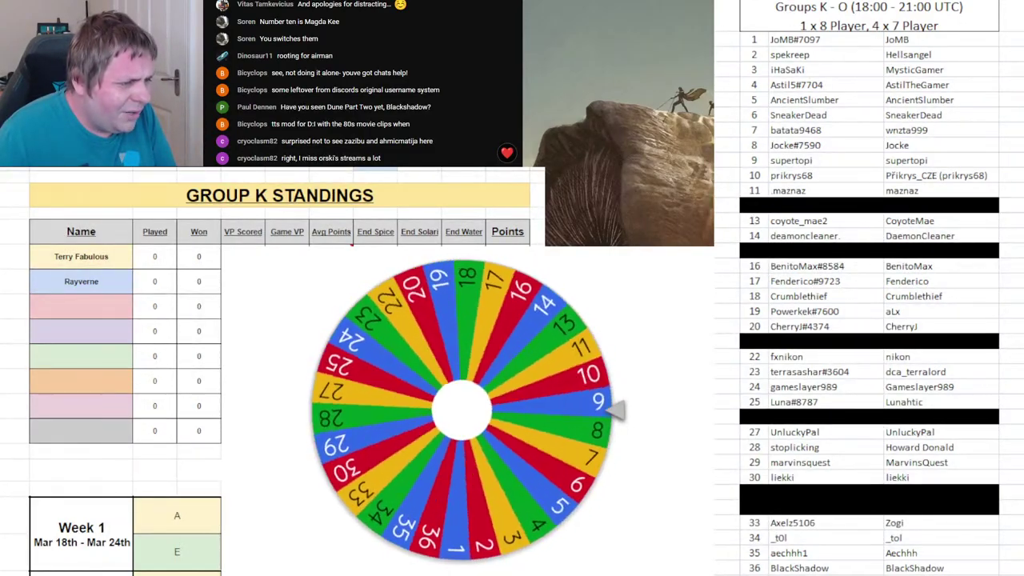
- Enter player 19's username second in Group L, remove 19 from the wheel, and black out roster row 19
{"action": "key", "text": "ctrl+Page_Down"}
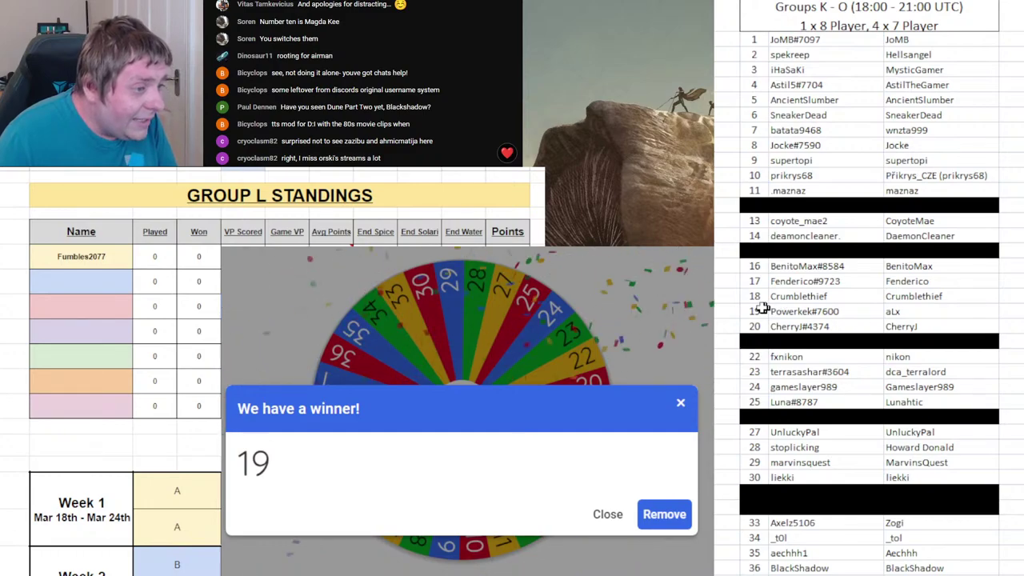
{"action": "left_click_drag", "start_coordinate": [761, 311], "coordinate": [897, 314]}
{"action": "left_click", "coordinate": [64, 274]}
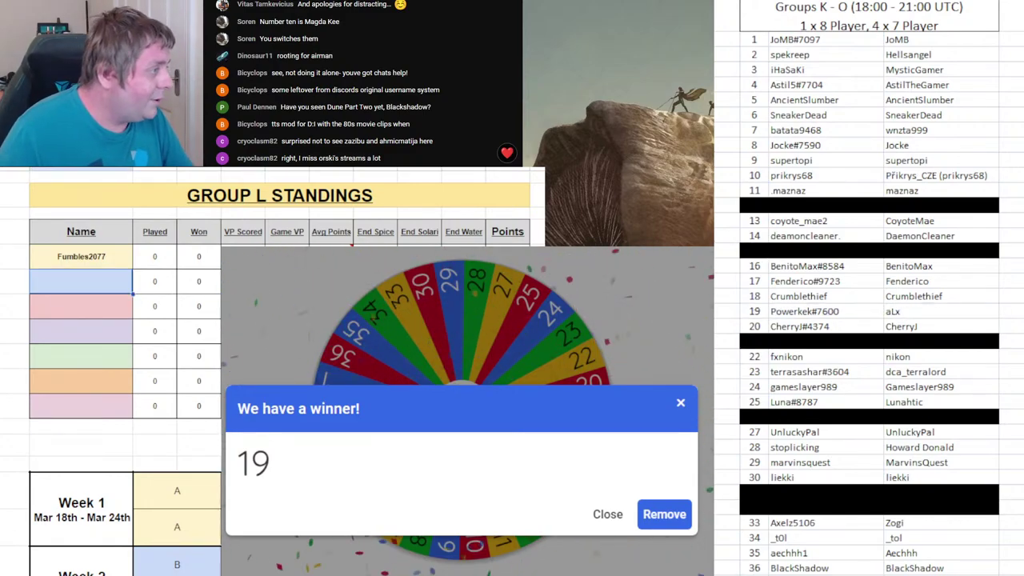
{"action": "type", "text": "Powerkek"}
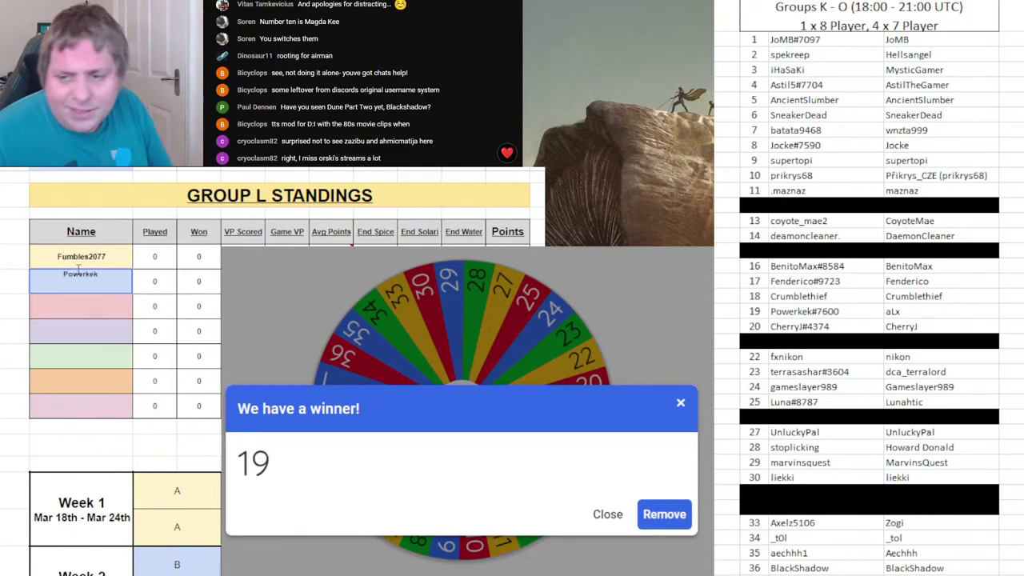
{"action": "left_click", "coordinate": [653, 515]}
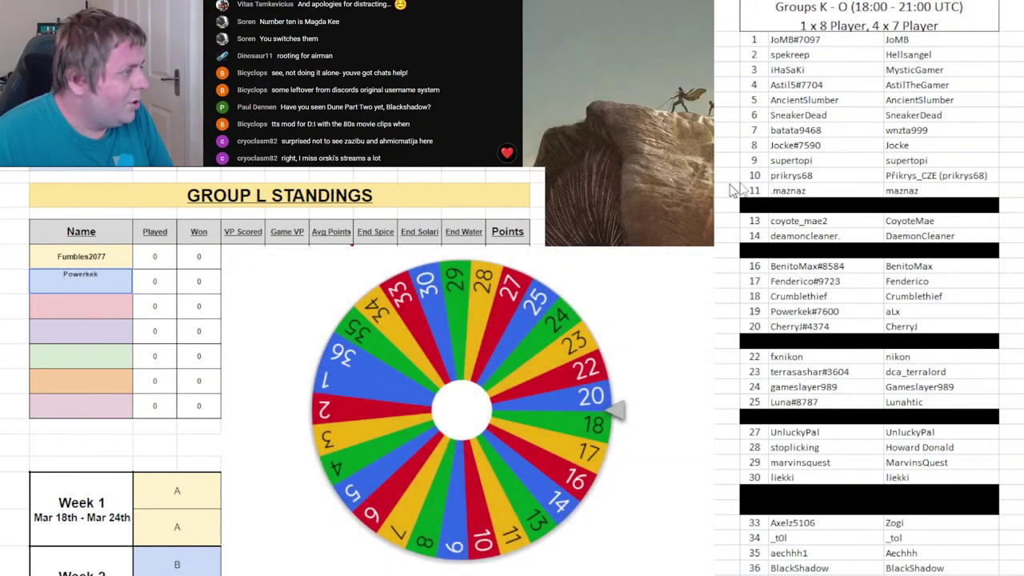
{"action": "left_click", "coordinate": [329, 387]}
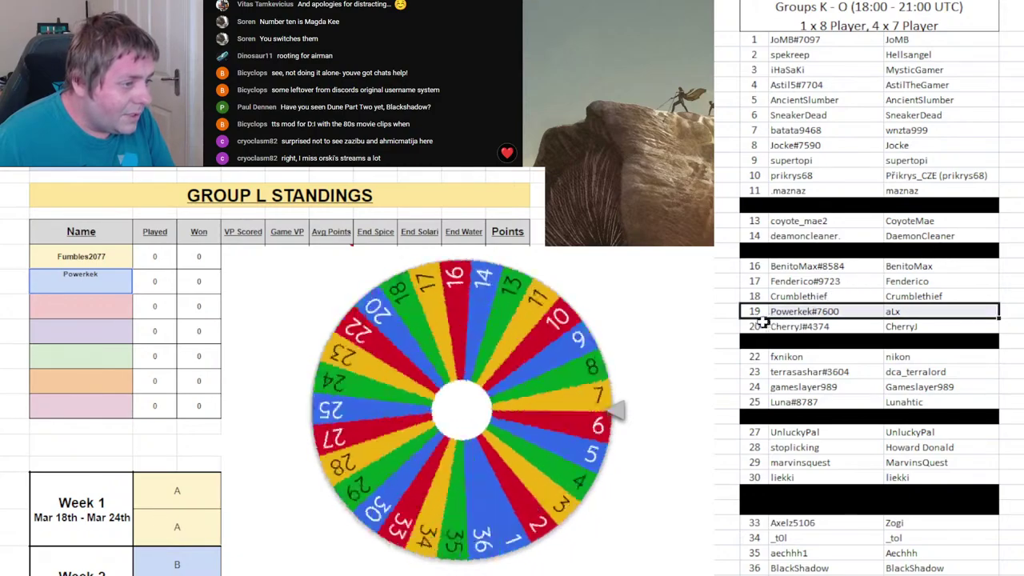
{"action": "key", "text": "ctrl+y"}
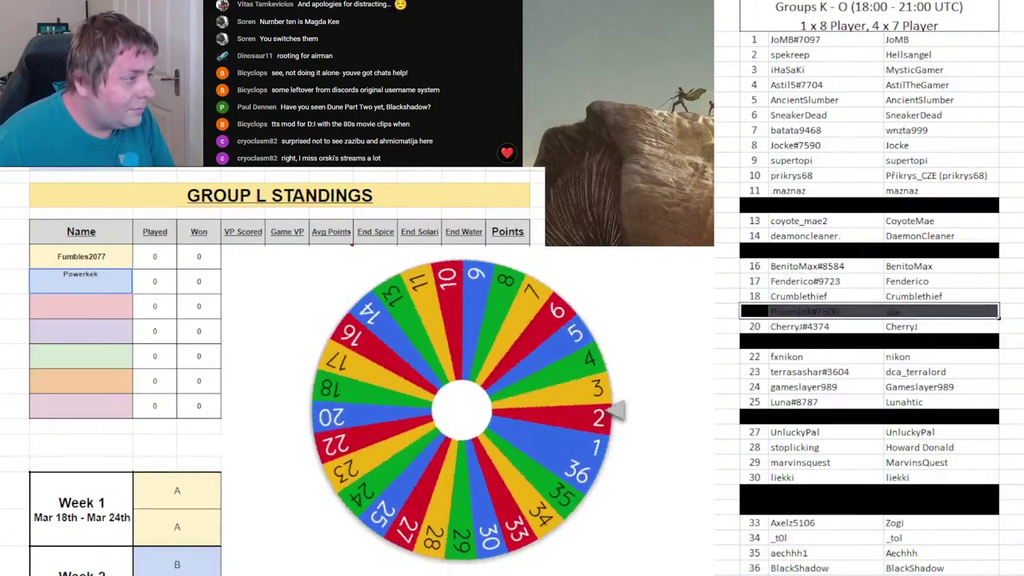
- Put drawn player 1's username in Group M's second name slot
{"action": "left_click", "coordinate": [199, 331]}
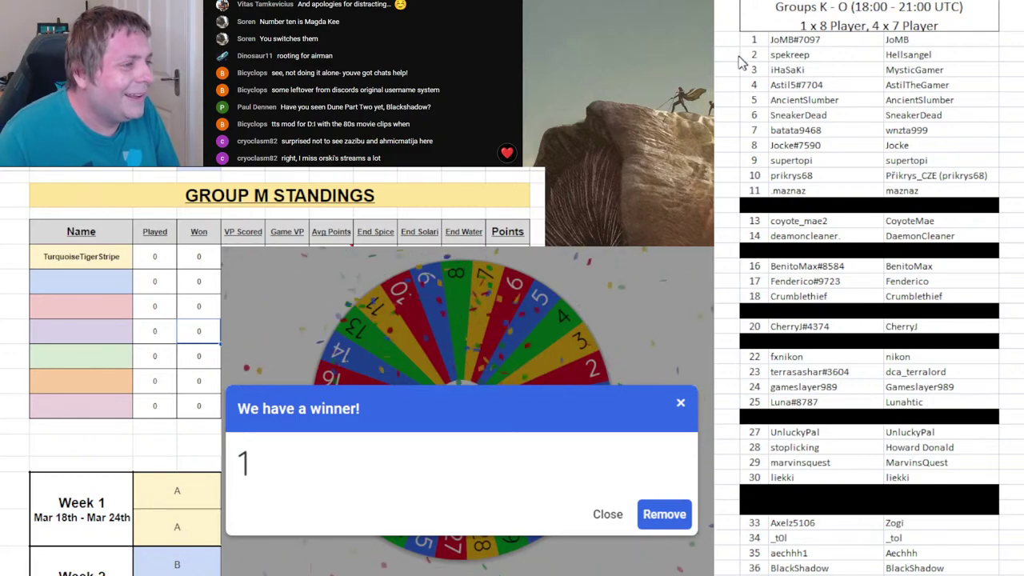
{"action": "left_click", "coordinate": [801, 311]}
{"action": "left_click", "coordinate": [753, 40]}
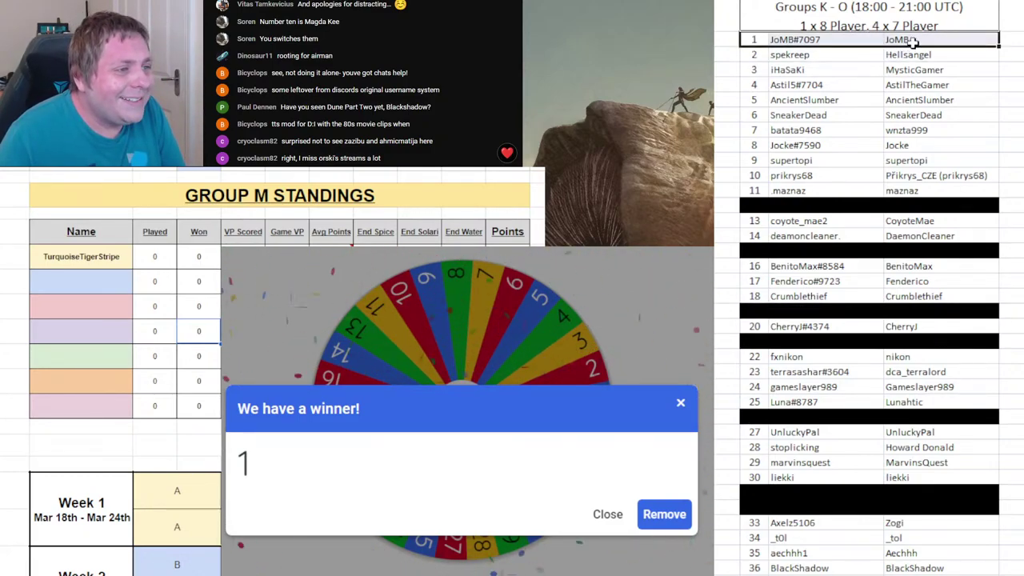
{"action": "left_click", "coordinate": [104, 269]}
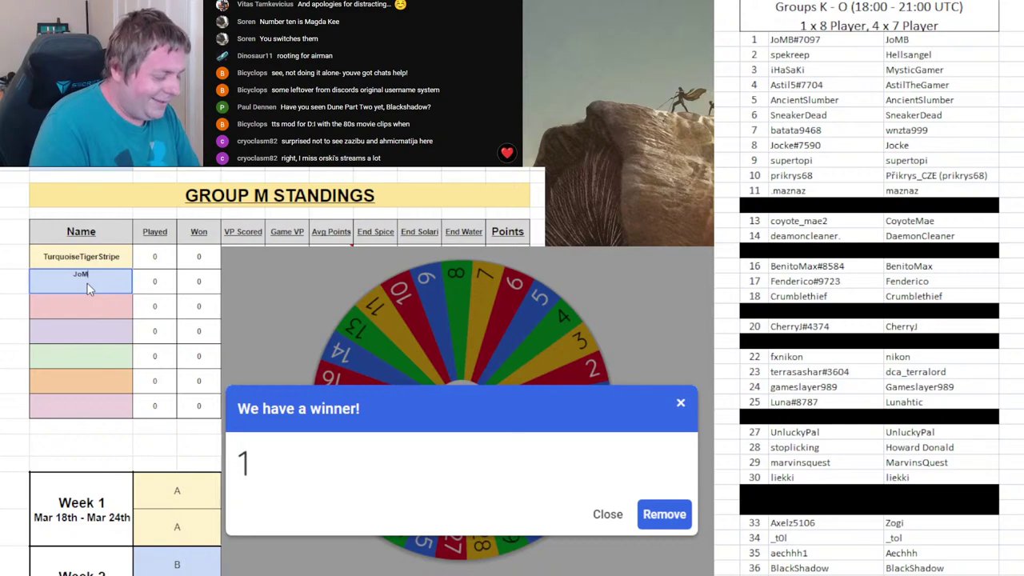
{"action": "left_click", "coordinate": [208, 331]}
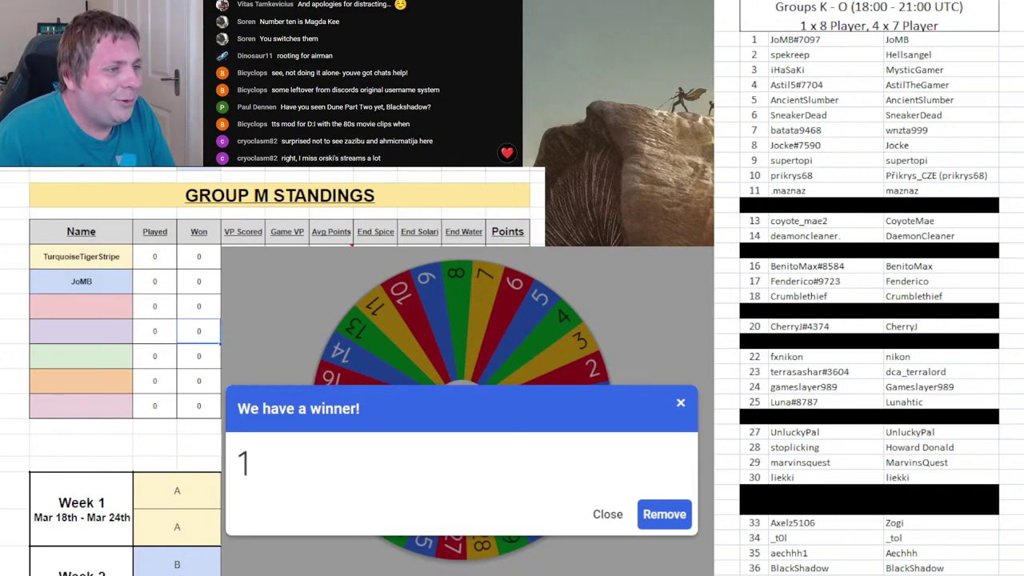
- Black out roster row 1 and remove 1 from the draw wheel
{"action": "left_click", "coordinate": [821, 40]}
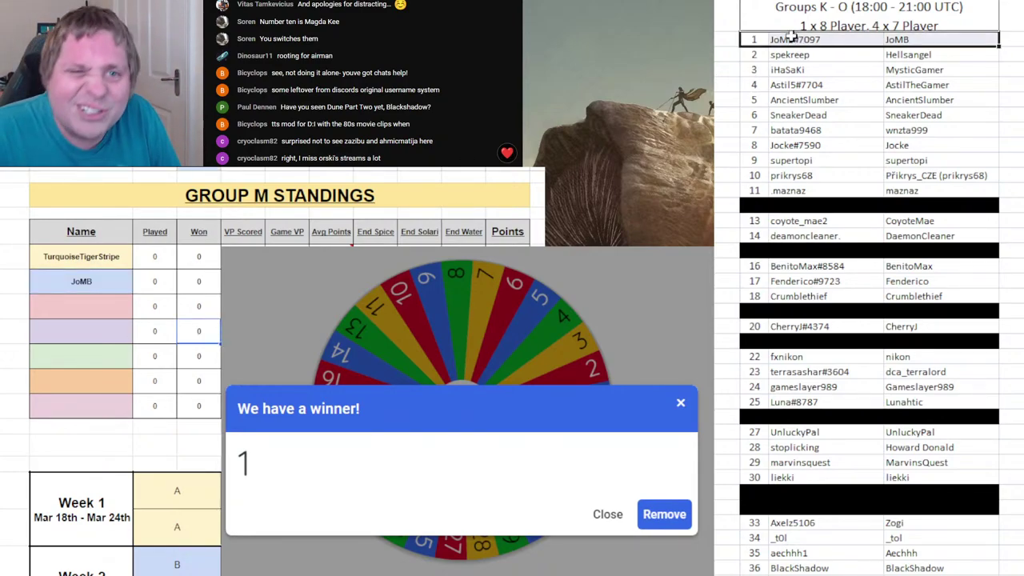
{"action": "key", "text": "F4"}
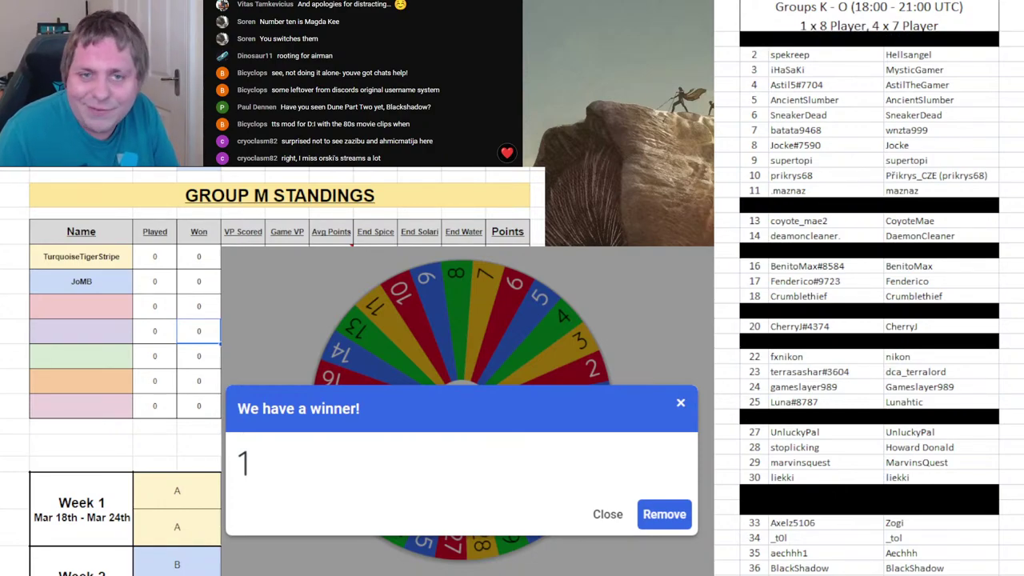
{"action": "left_click", "coordinate": [680, 516]}
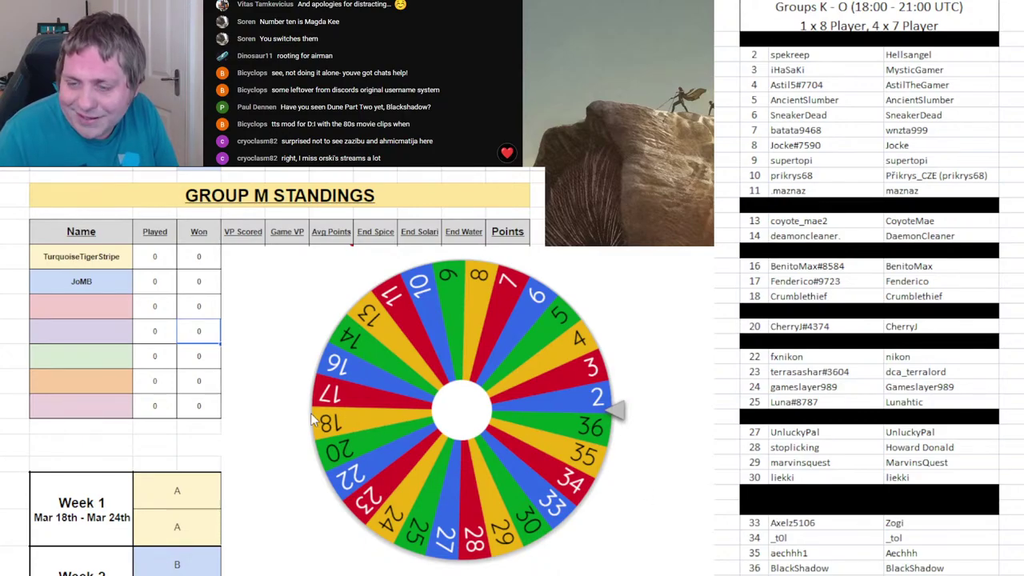
- Spin the wheel and enter drawn player 35's username second in Group N
{"action": "left_click", "coordinate": [369, 425]}
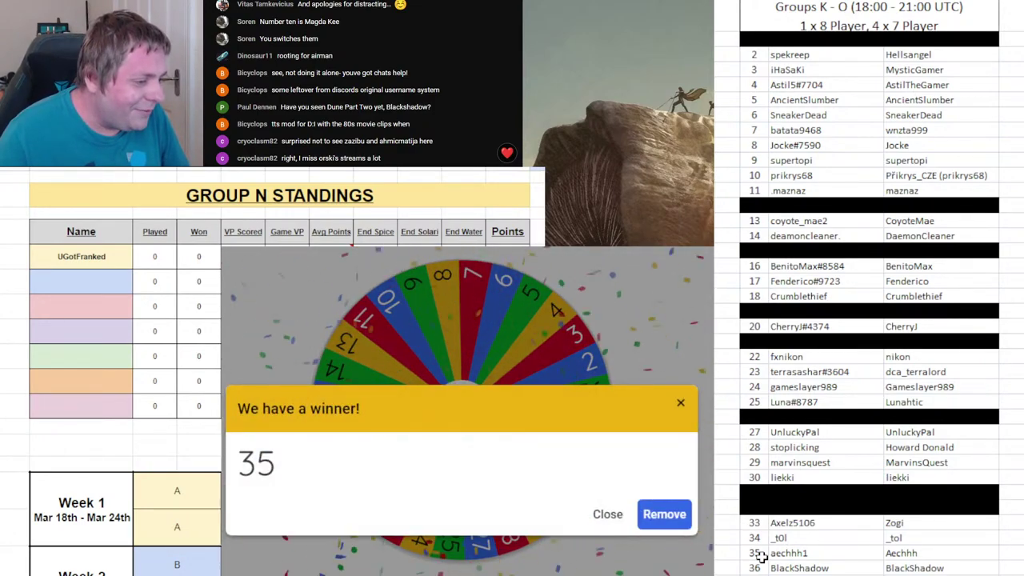
{"action": "left_click", "coordinate": [115, 285]}
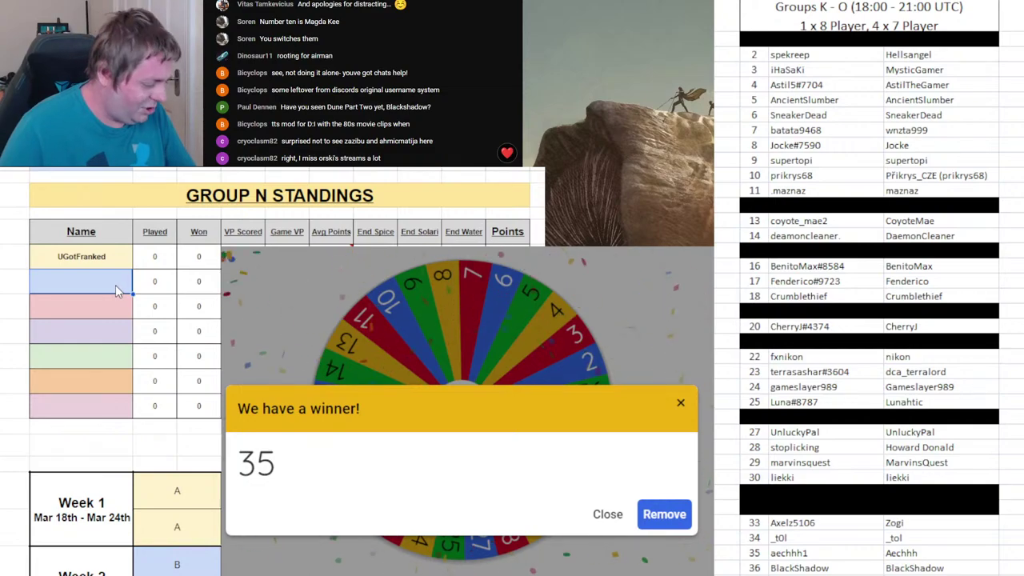
{"action": "type", "text": "aRE"}
{"action": "key", "text": "BackSpace"}
{"action": "key", "text": "BackSpace"}
{"action": "key", "text": "BackSpace"}
{"action": "type", "text": "A"}
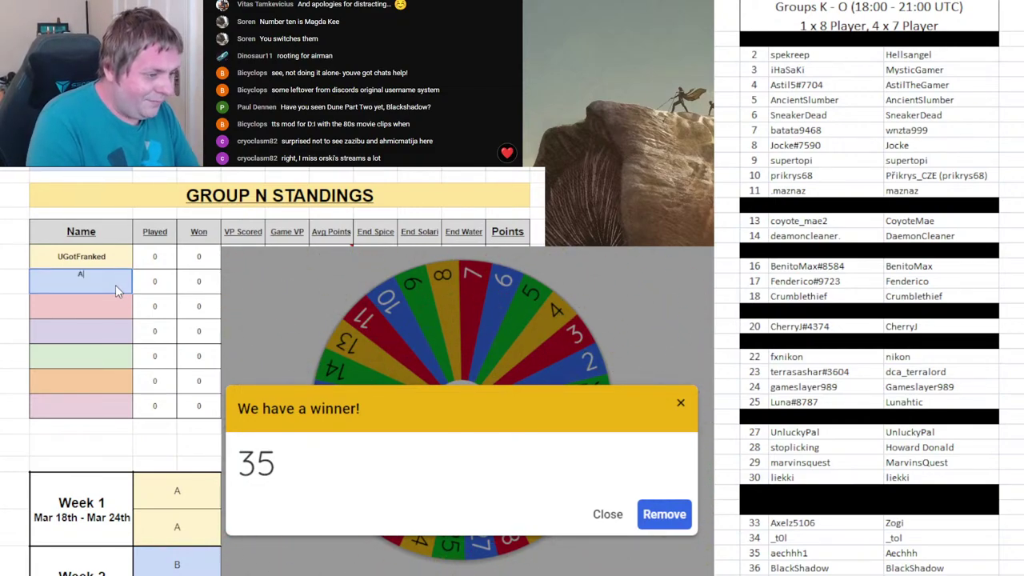
{"action": "type", "text": "echhh1"}
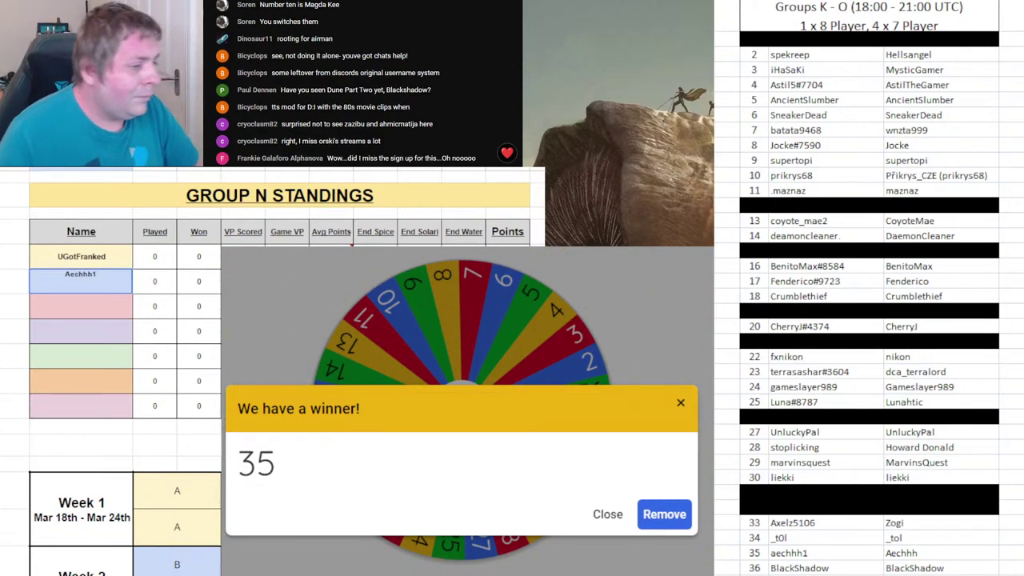
- Black out roster row 35, remove 35 from the wheel, spin, and begin entering player 24 in Group O
{"action": "left_click_drag", "start_coordinate": [777, 552], "coordinate": [893, 552]}
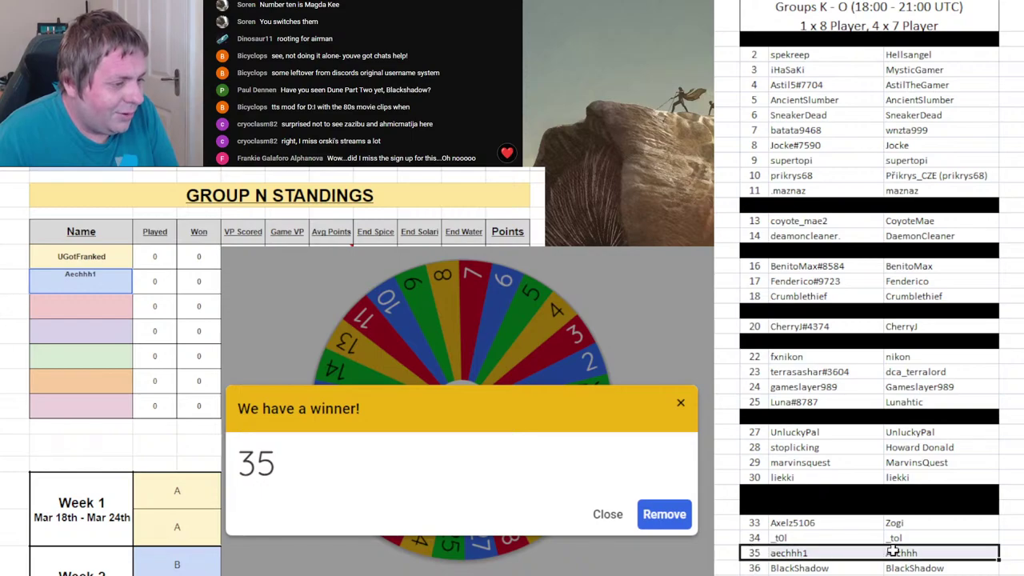
{"action": "key", "text": "ctrl+y"}
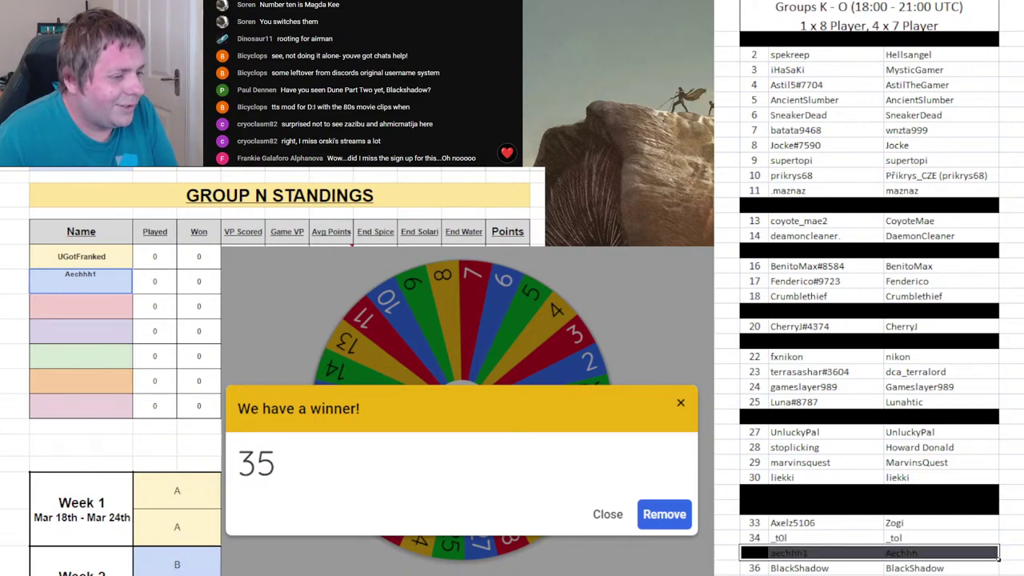
{"action": "left_click", "coordinate": [935, 406]}
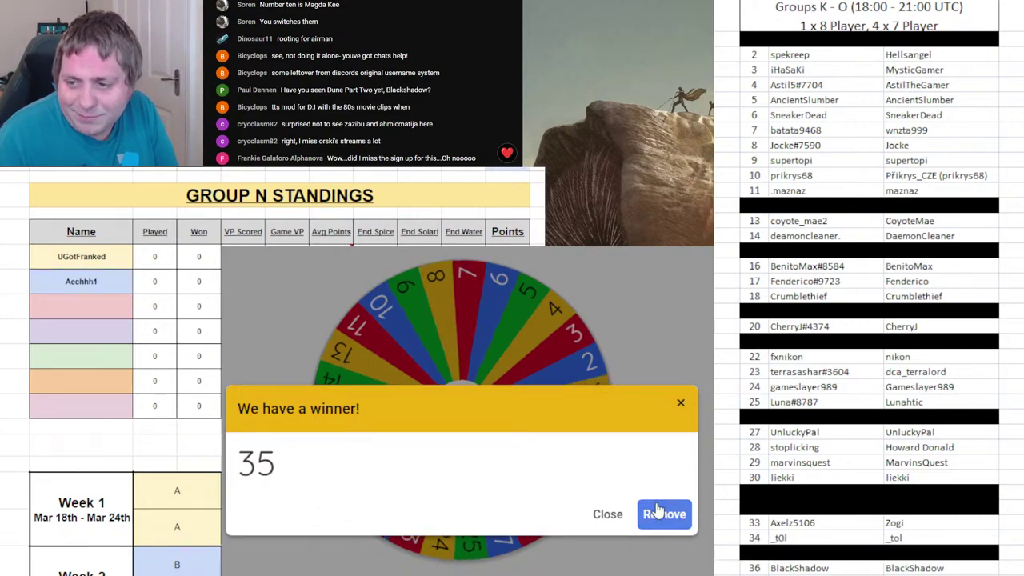
{"action": "left_click", "coordinate": [665, 514]}
{"action": "left_click", "coordinate": [564, 411]}
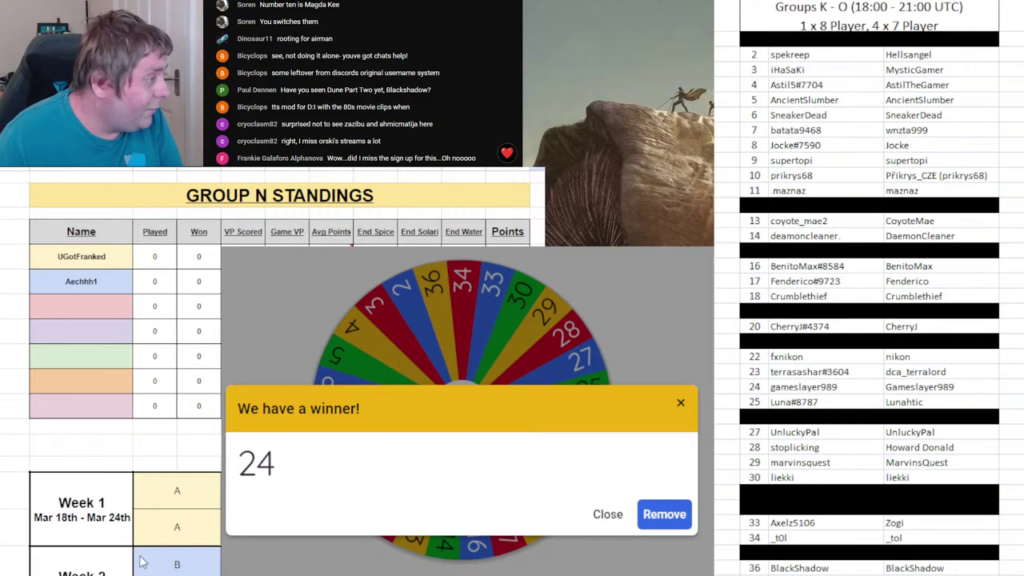
{"action": "key", "text": "ctrl+shift+Page_Down"}
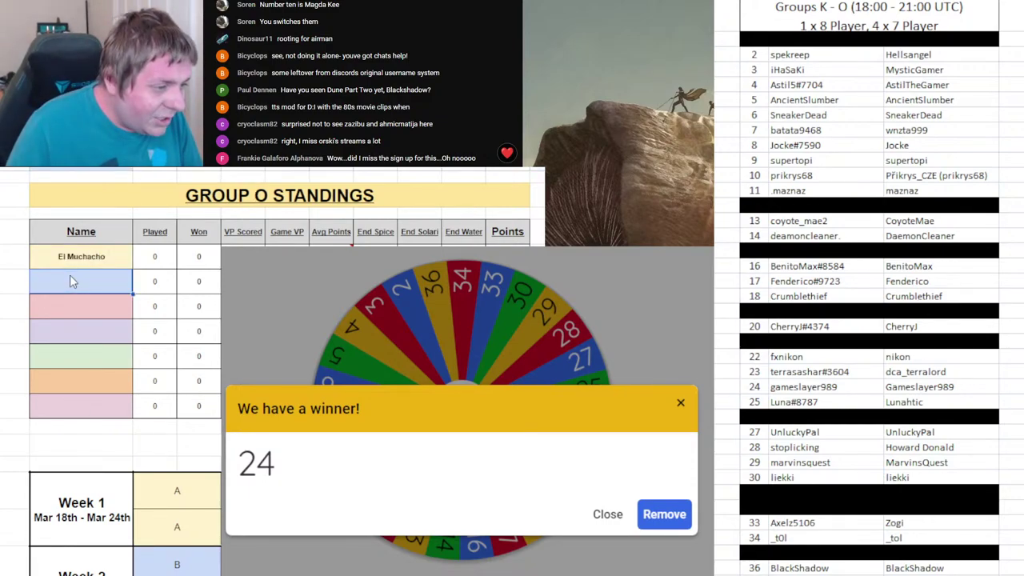
{"action": "type", "text": "Gameslayer989"}
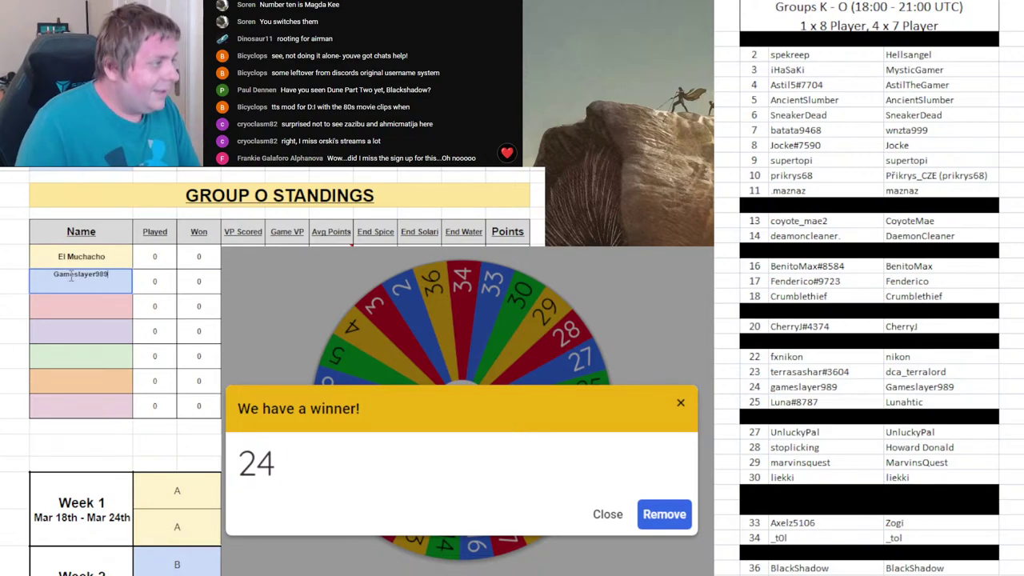
- Remove 24 from the wheel and black out roster row 24
{"action": "left_click", "coordinate": [677, 518]}
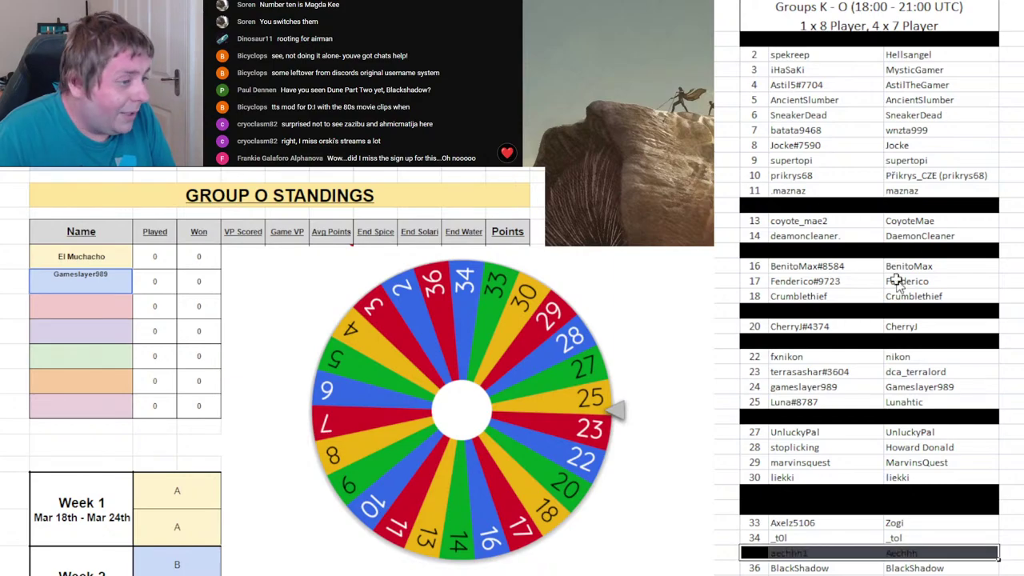
{"action": "left_click_drag", "start_coordinate": [756, 385], "coordinate": [998, 391]}
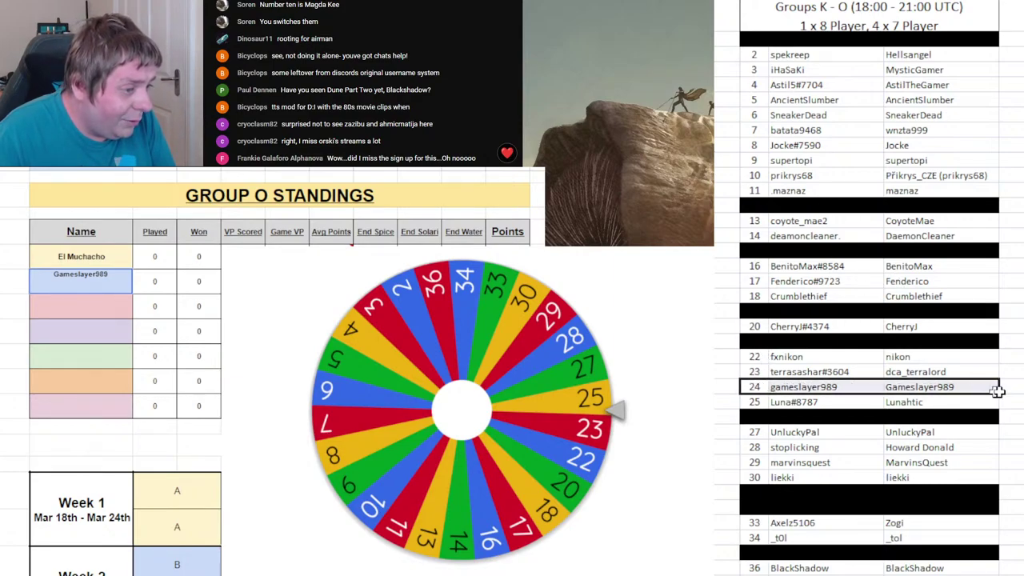
{"action": "key", "text": "F4"}
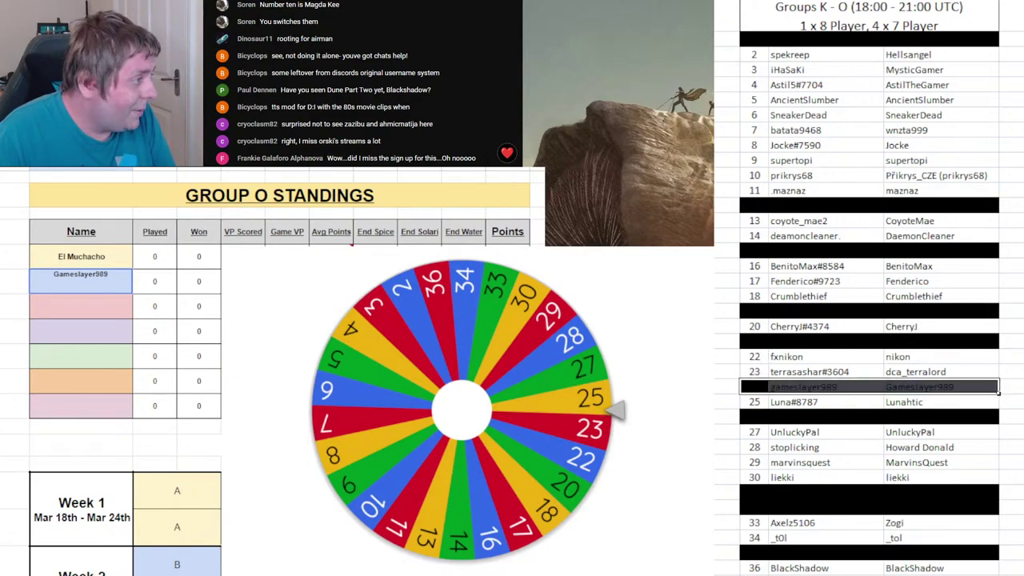
- Spin, enter drawn player 33's username third in Group K, and remove 33 from the wheel
{"action": "left_click", "coordinate": [388, 56]}
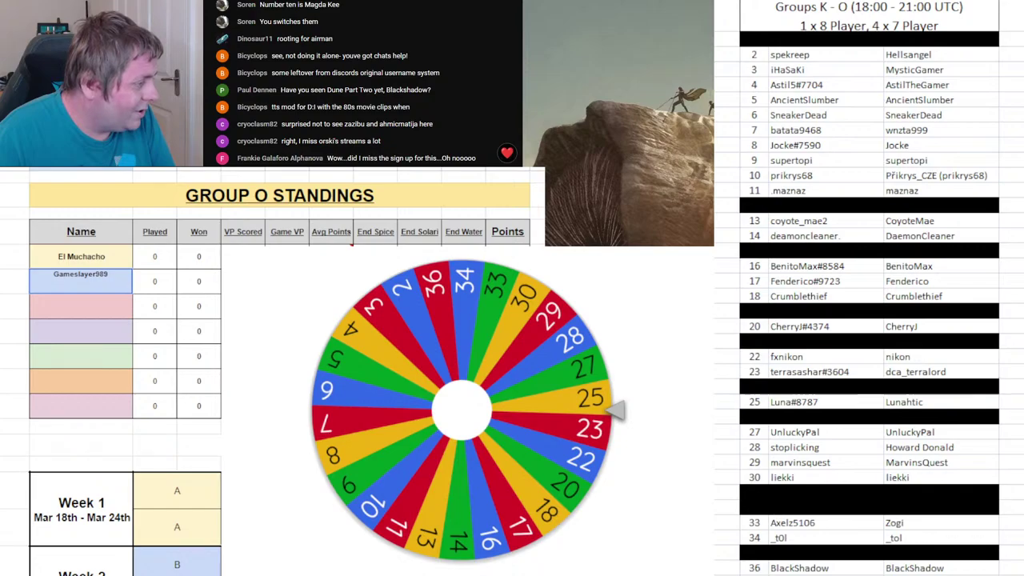
{"action": "left_click", "coordinate": [538, 389]}
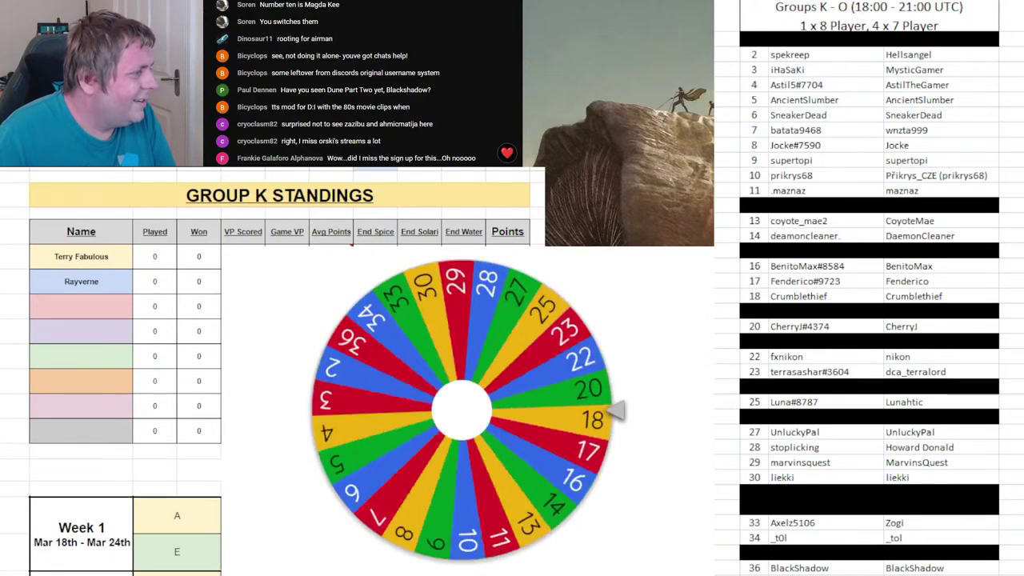
{"action": "left_click", "coordinate": [108, 308]}
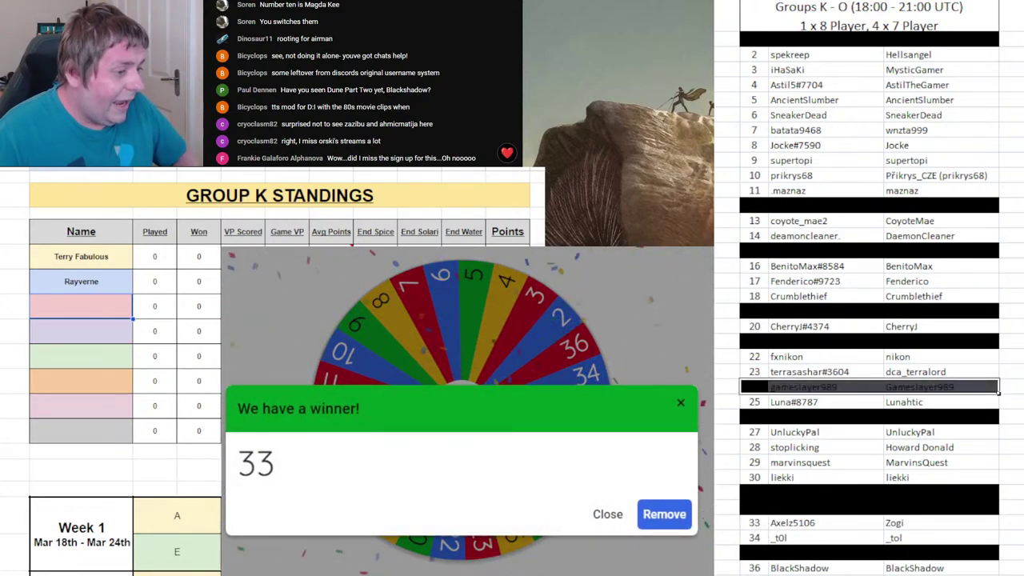
{"action": "left_click", "coordinate": [69, 313]}
{"action": "type", "text": "Axe"}
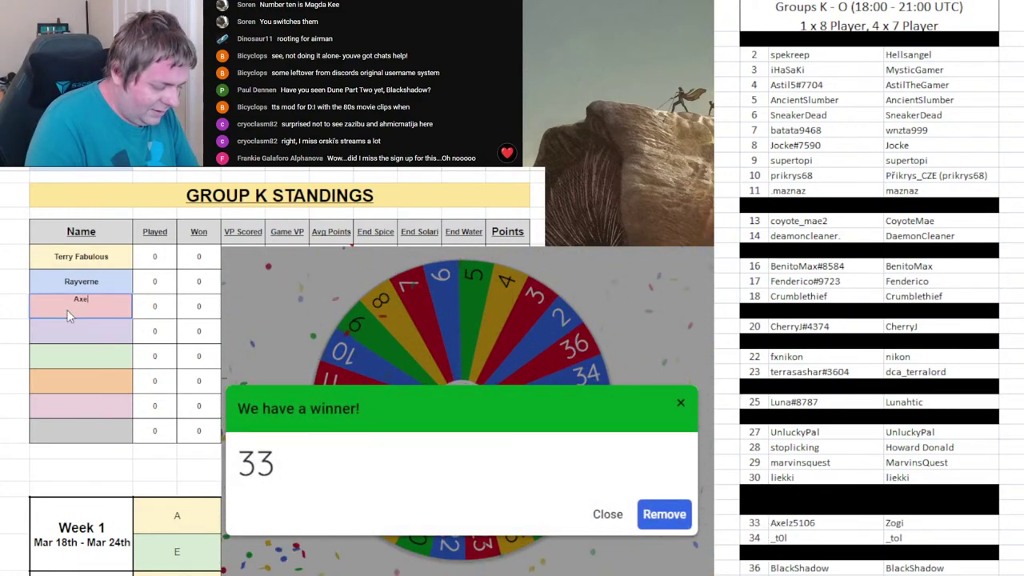
{"action": "type", "text": "lz5106"}
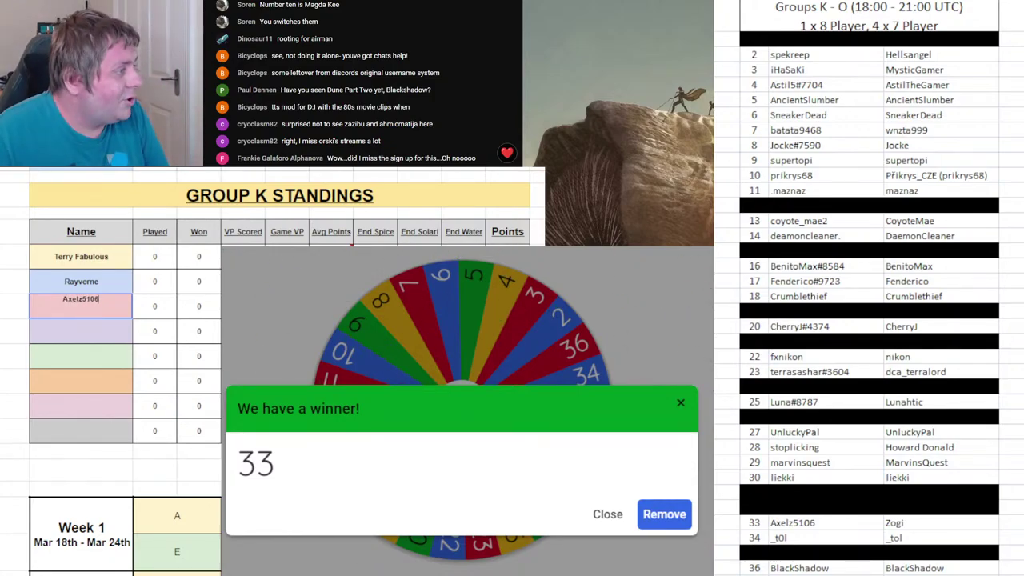
{"action": "left_click", "coordinate": [664, 515]}
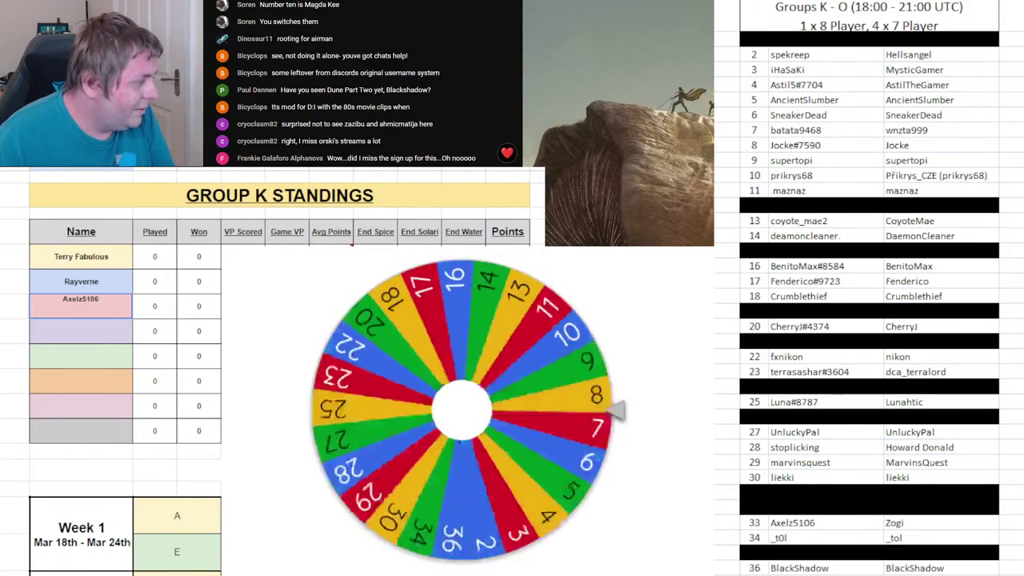
{"action": "key", "text": "ctrl+Page_Down"}
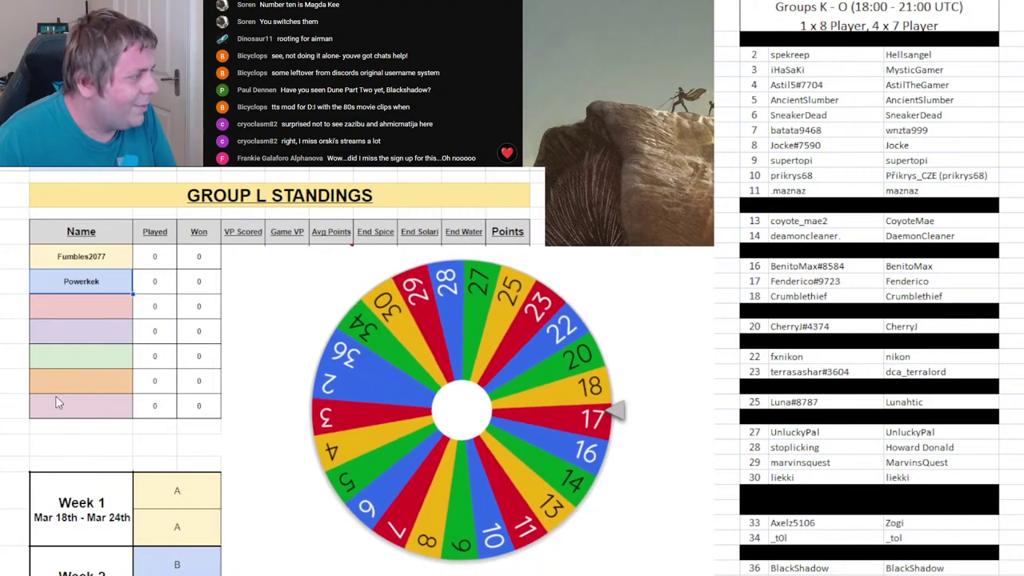
{"action": "left_click", "coordinate": [94, 305]}
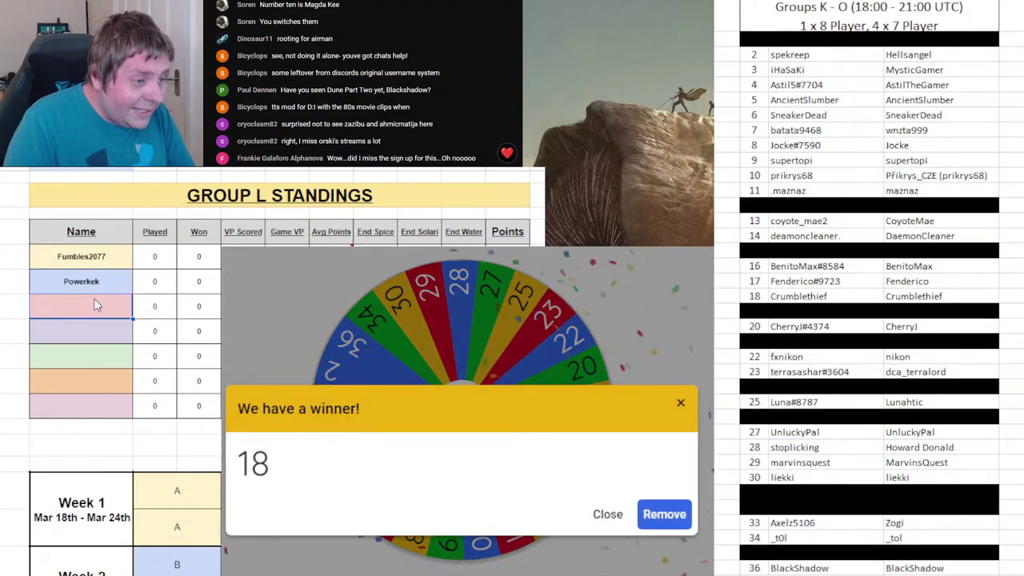
- Enter player 18's username third in Group L and black out roster row 18
{"action": "type", "text": "Crumblethi"}
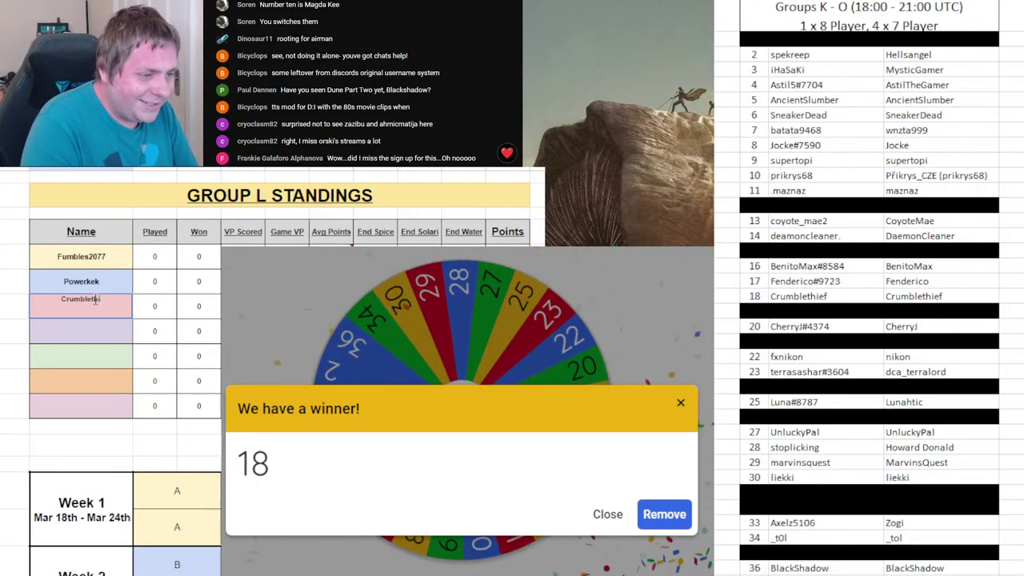
{"action": "key", "text": "BackSpace"}
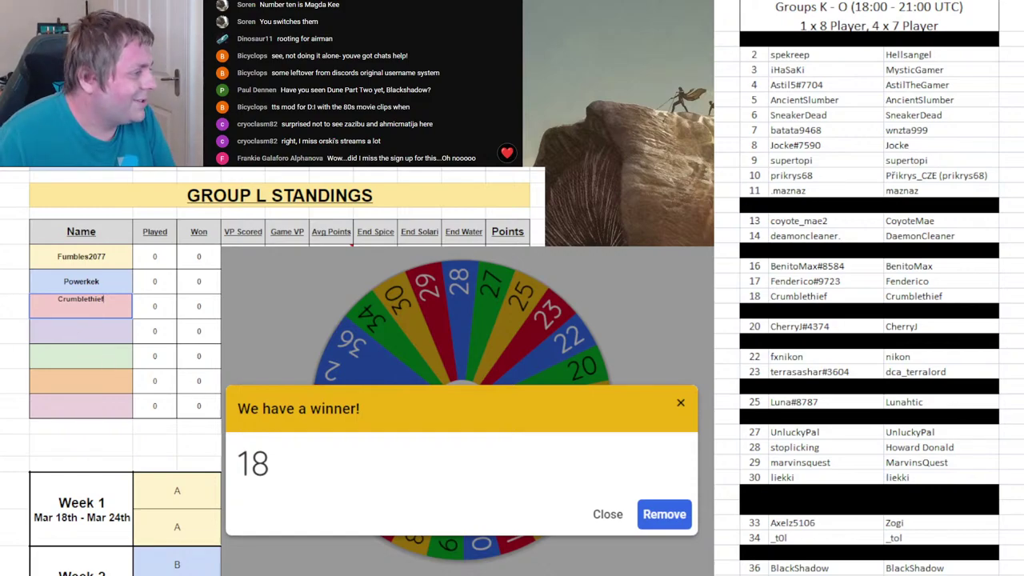
{"action": "left_click_drag", "start_coordinate": [760, 294], "coordinate": [906, 295]}
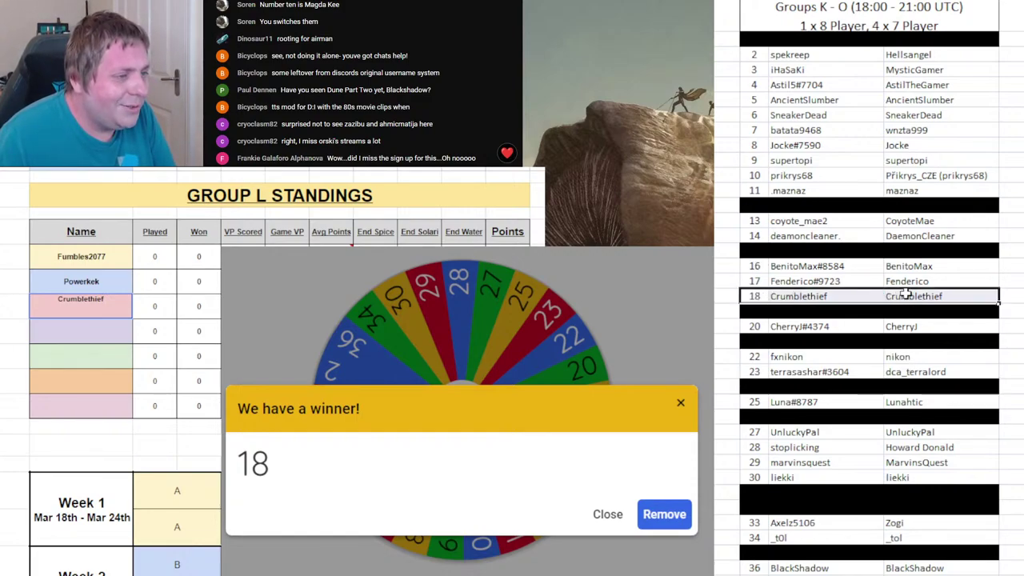
{"action": "key", "text": "F4"}
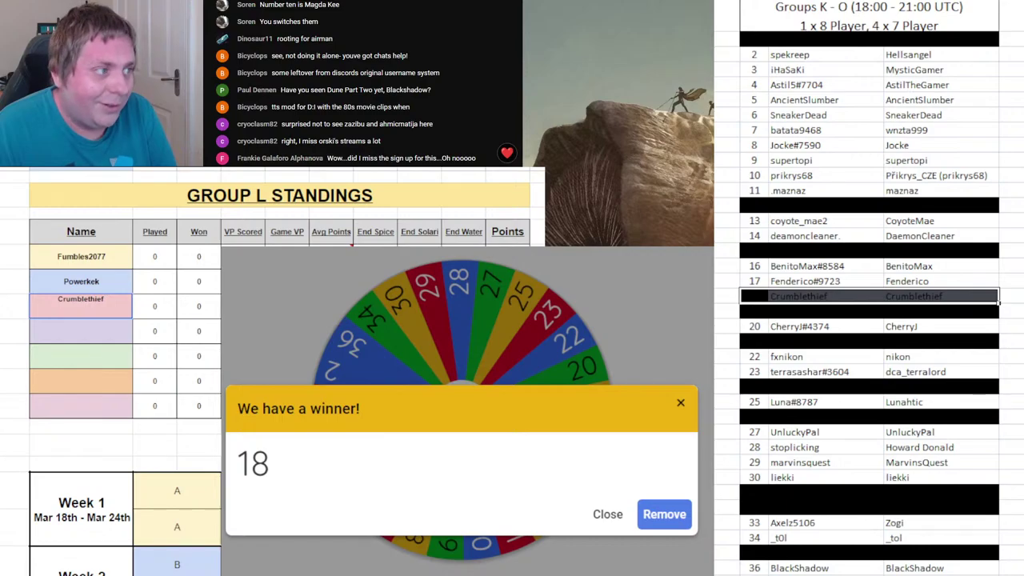
- Remove 18 from the wheel and spin for the next draw
{"action": "left_click", "coordinate": [666, 515]}
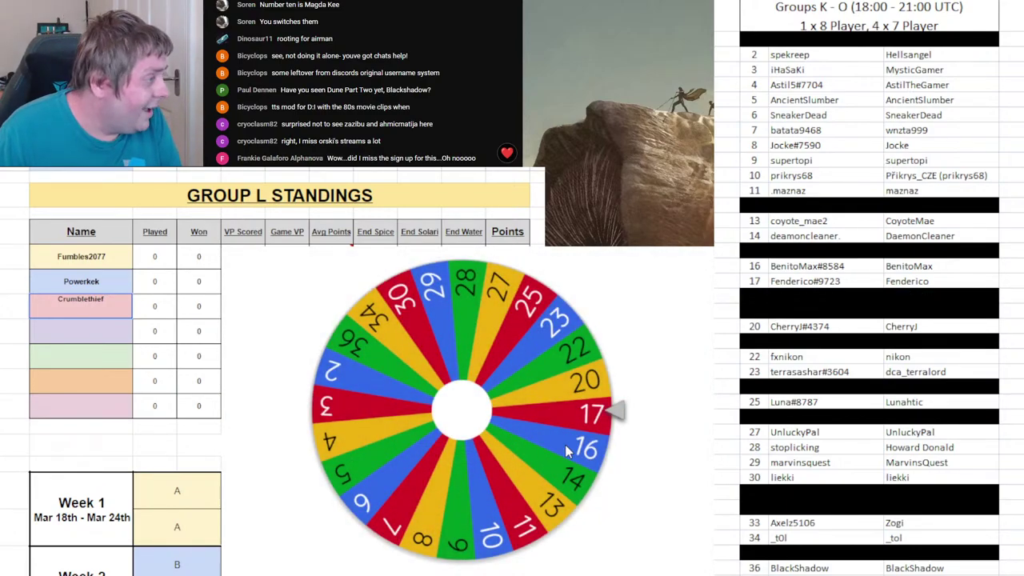
{"action": "left_click", "coordinate": [565, 451]}
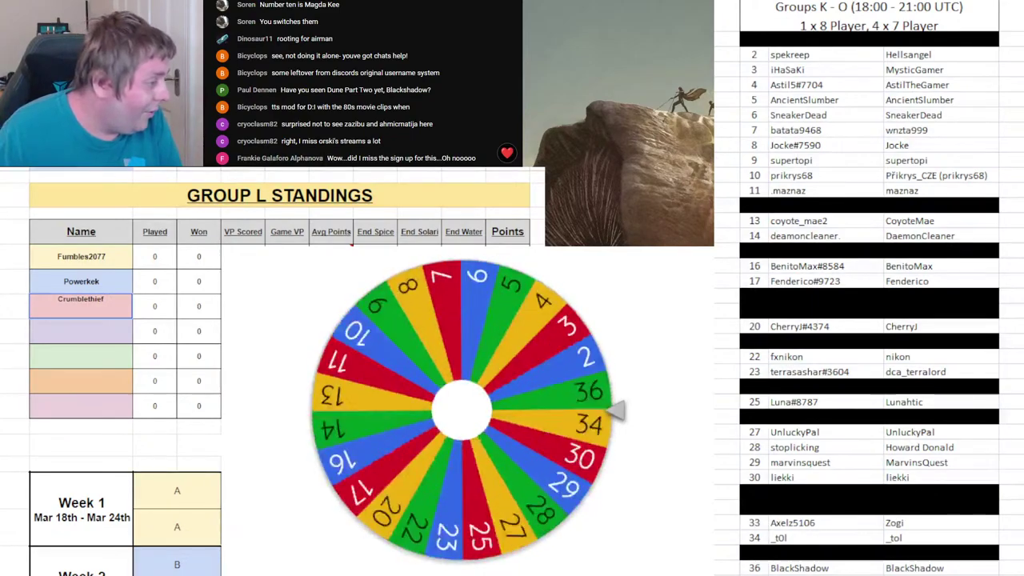
{"action": "key", "text": "ctrl+Page_Down"}
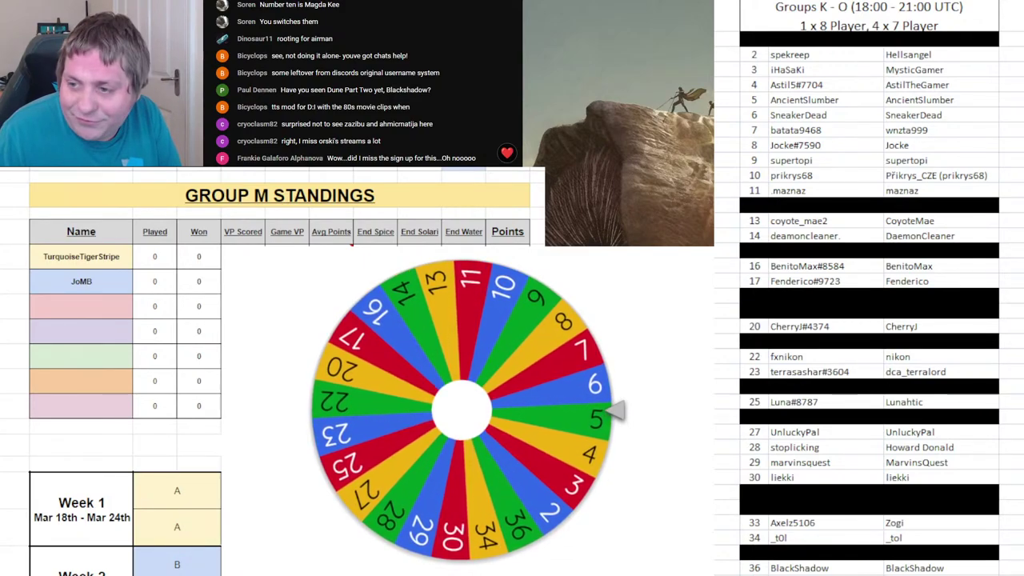
- Enter player 5's username third in Group M and remove 5 from the wheel
{"action": "left_click", "coordinate": [47, 308]}
{"action": "type", "text": "As"}
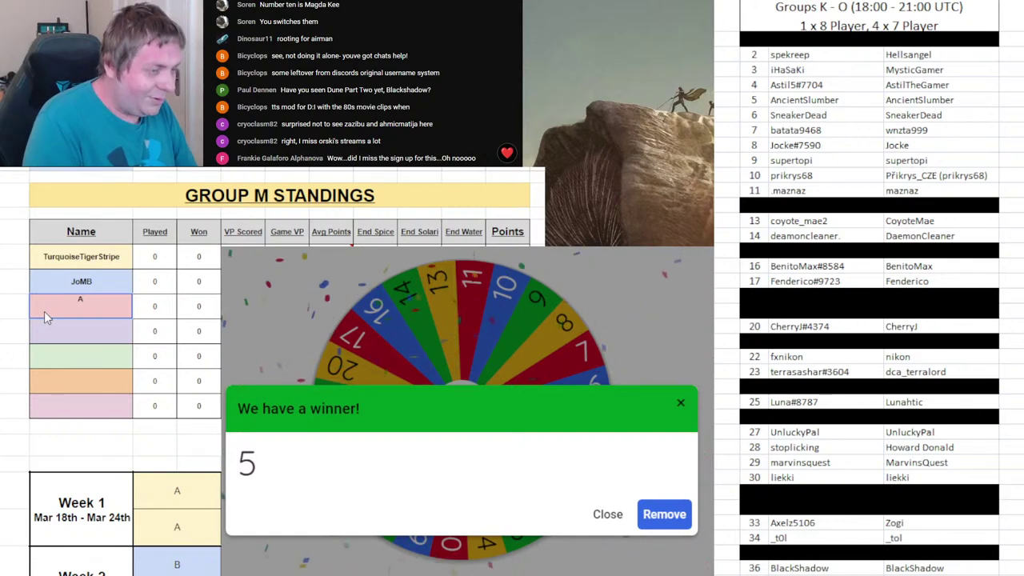
{"action": "key", "text": "BackSpace"}
{"action": "type", "text": "ncien"}
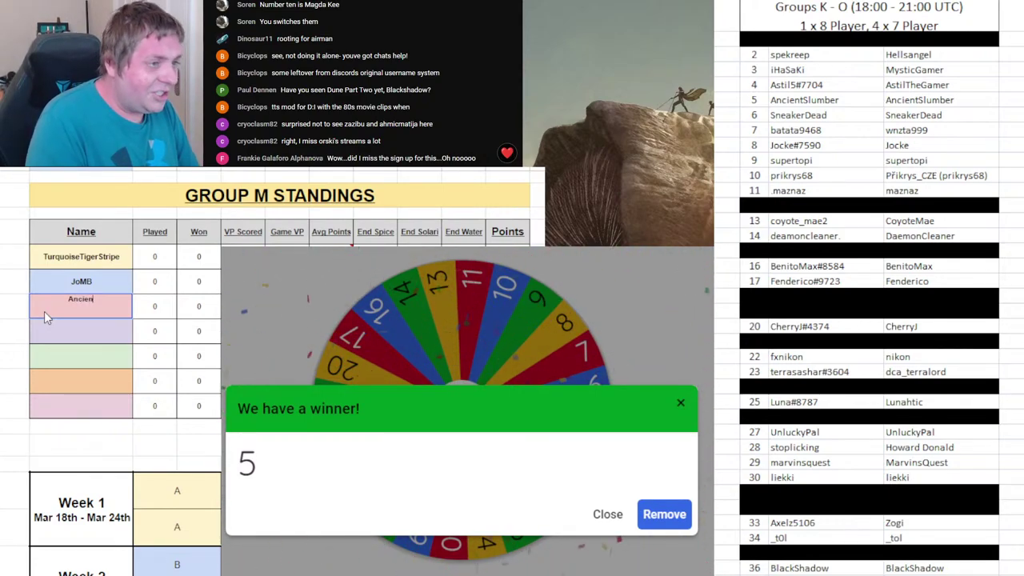
{"action": "type", "text": "tSlumber"}
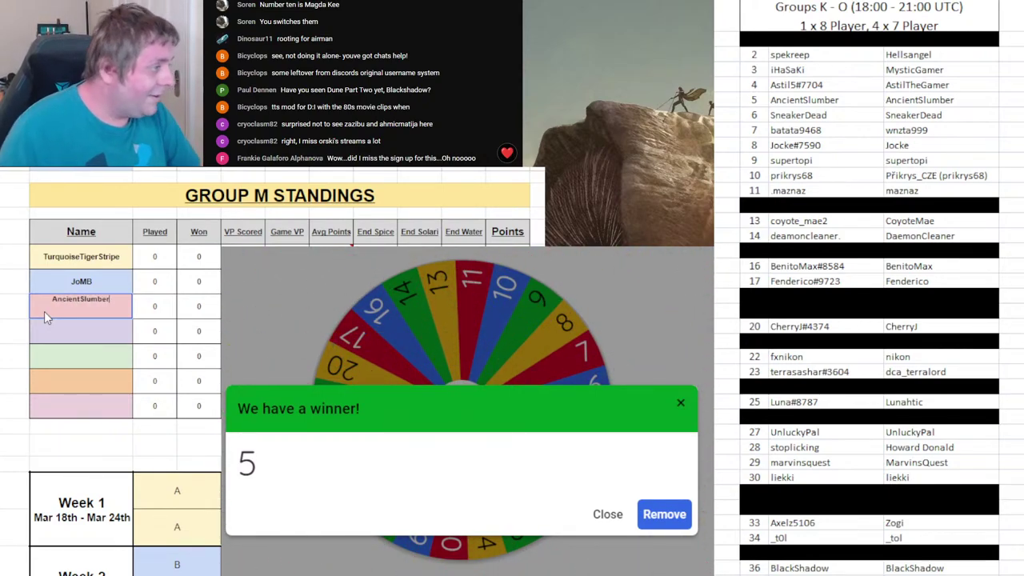
{"action": "left_click", "coordinate": [669, 517]}
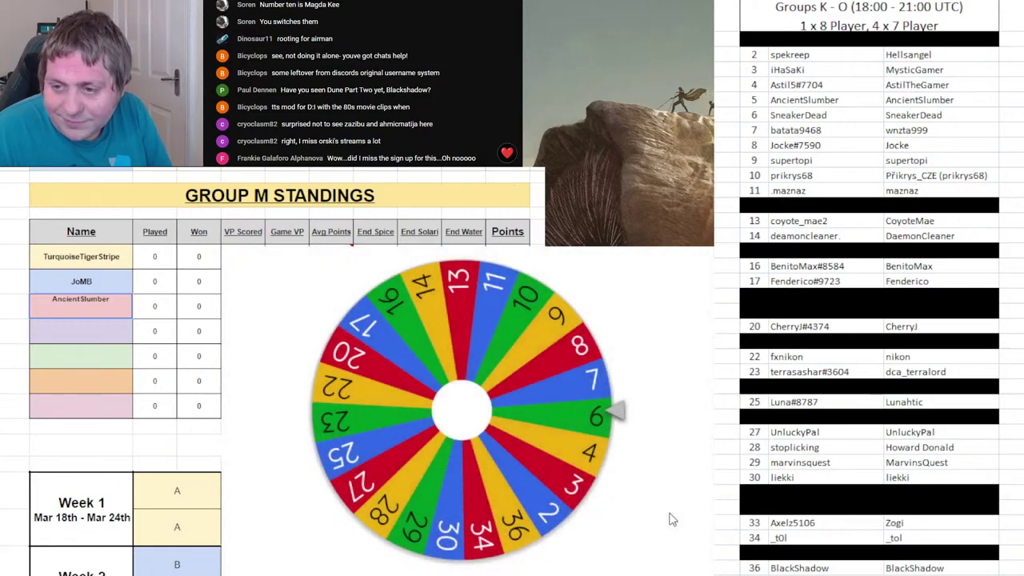
- Spin, enter player 22's username third in Group N, remove 22, and spin again
{"action": "key", "text": "ctrl+Page_Down"}
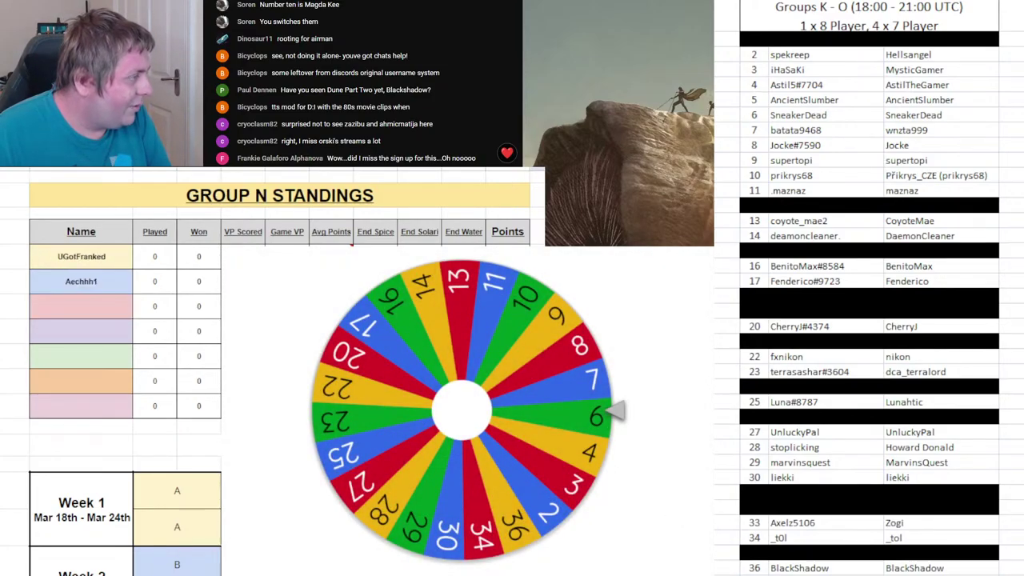
{"action": "left_click", "coordinate": [451, 401]}
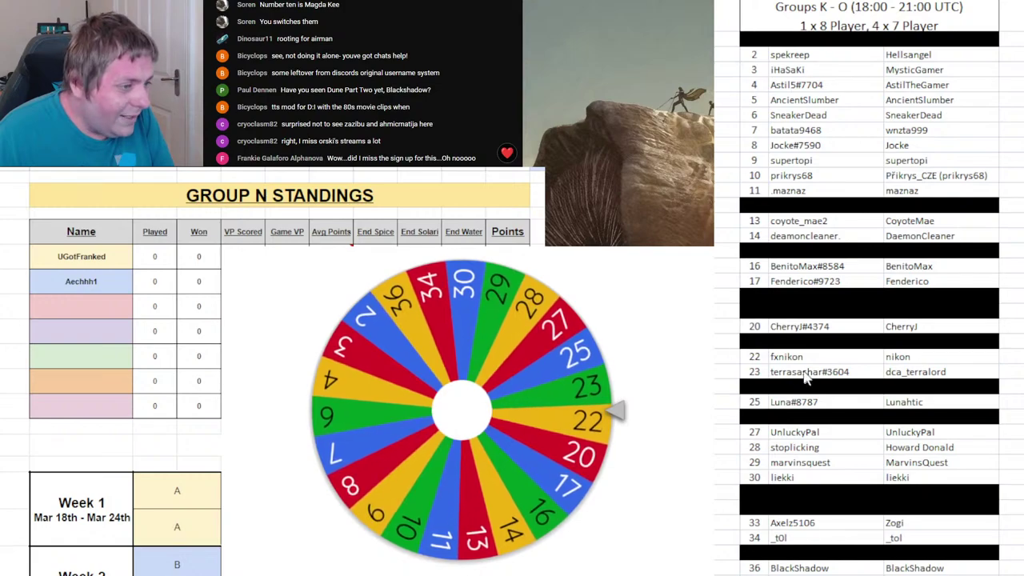
{"action": "left_click", "coordinate": [102, 310]}
{"action": "type", "text": "Nikon"}
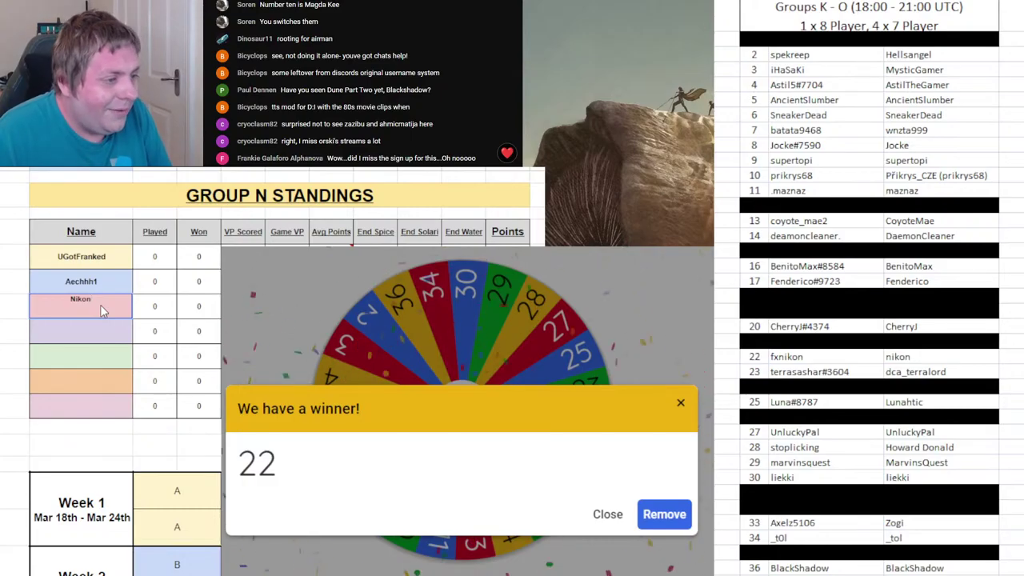
{"action": "left_click", "coordinate": [664, 514]}
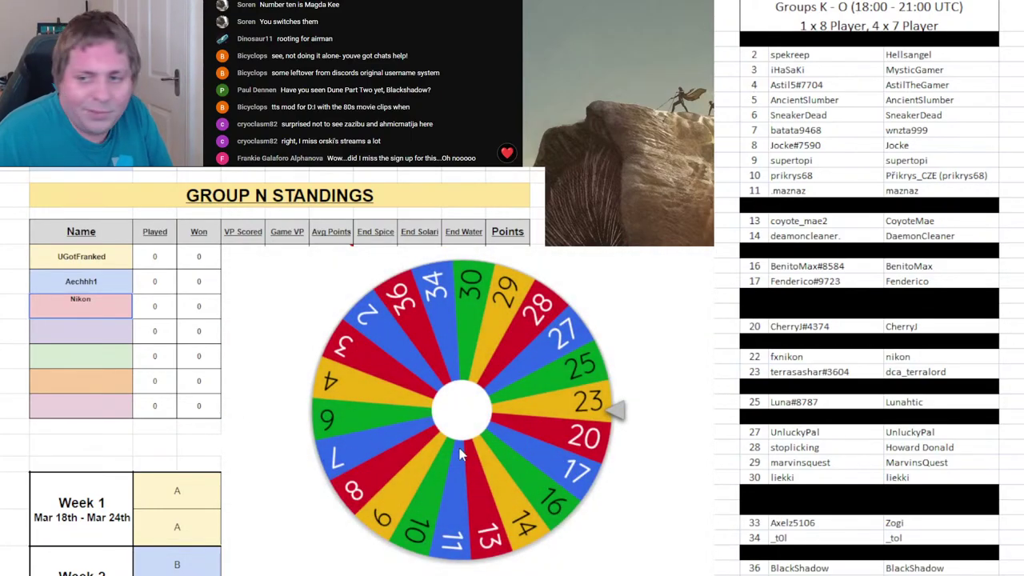
{"action": "left_click", "coordinate": [461, 451]}
{"action": "key", "text": "ctrl+Page_Down"}
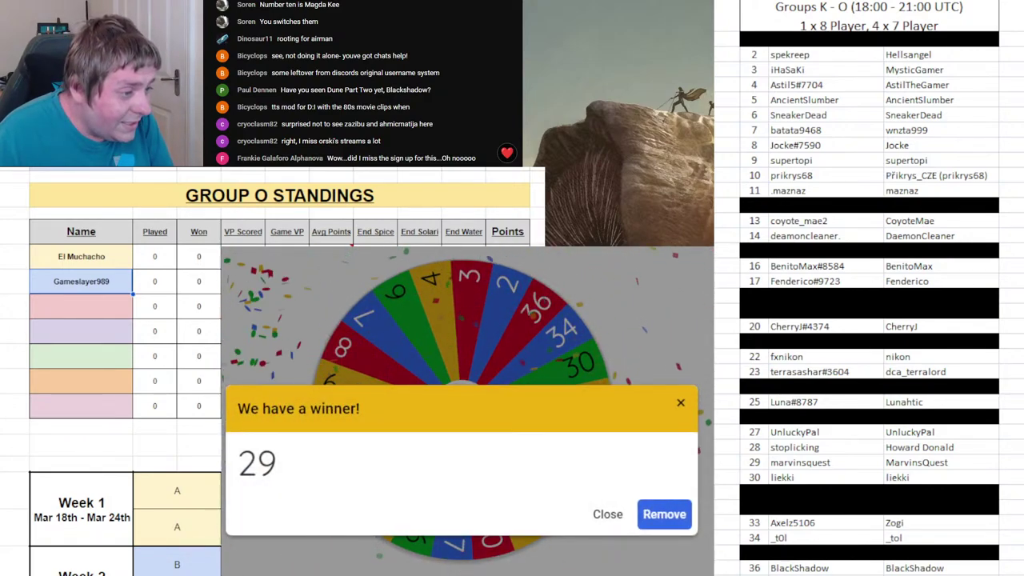
- Black out roster row 22 and enter drawn player 29's username as Group O's third member
{"action": "left_click_drag", "start_coordinate": [787, 357], "coordinate": [808, 372]}
{"action": "left_click", "coordinate": [933, 357], "text": "shift"}
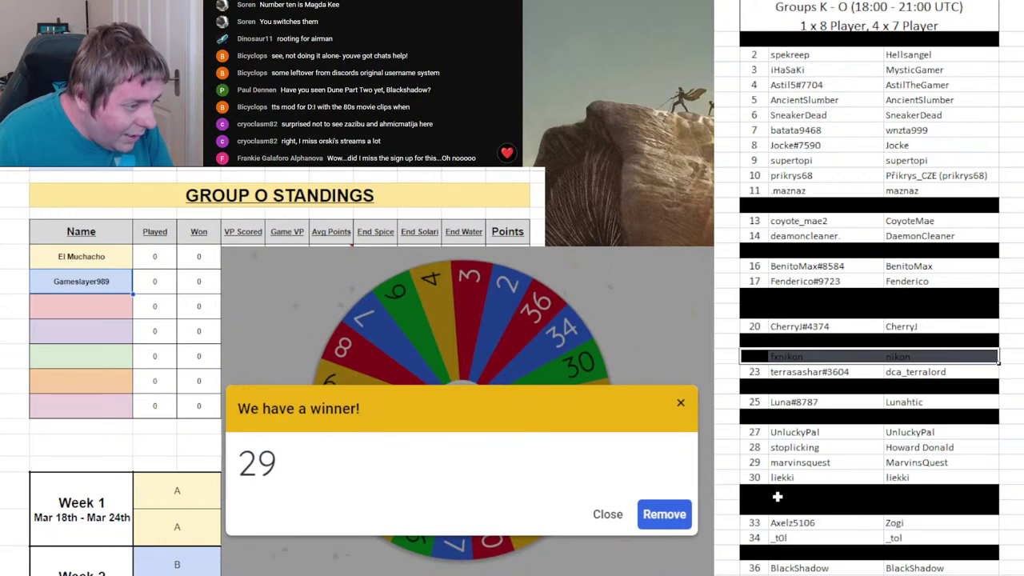
{"action": "left_click", "coordinate": [98, 312]}
{"action": "type", "text": "Ma"}
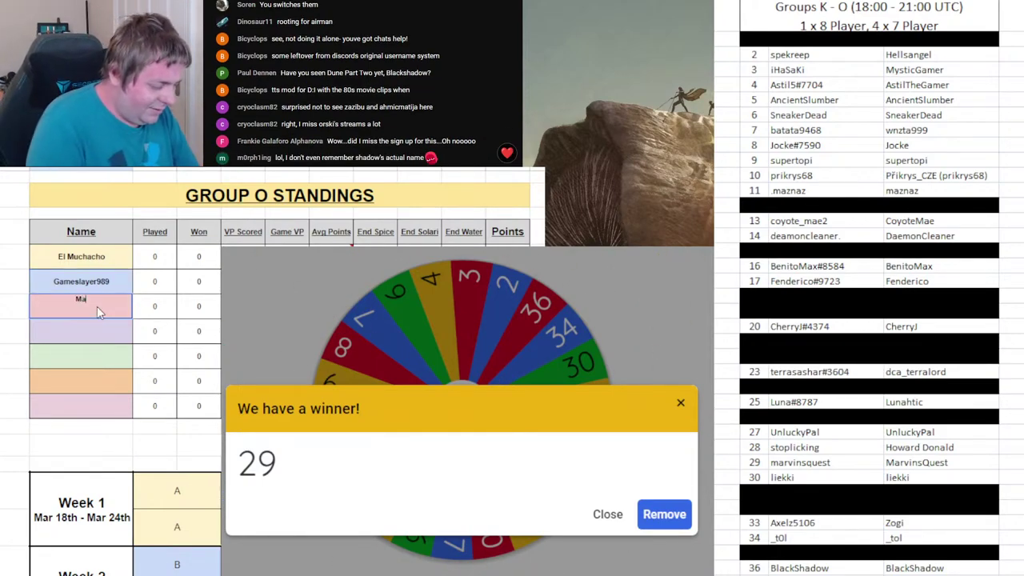
{"action": "type", "text": "rvinsQuest"}
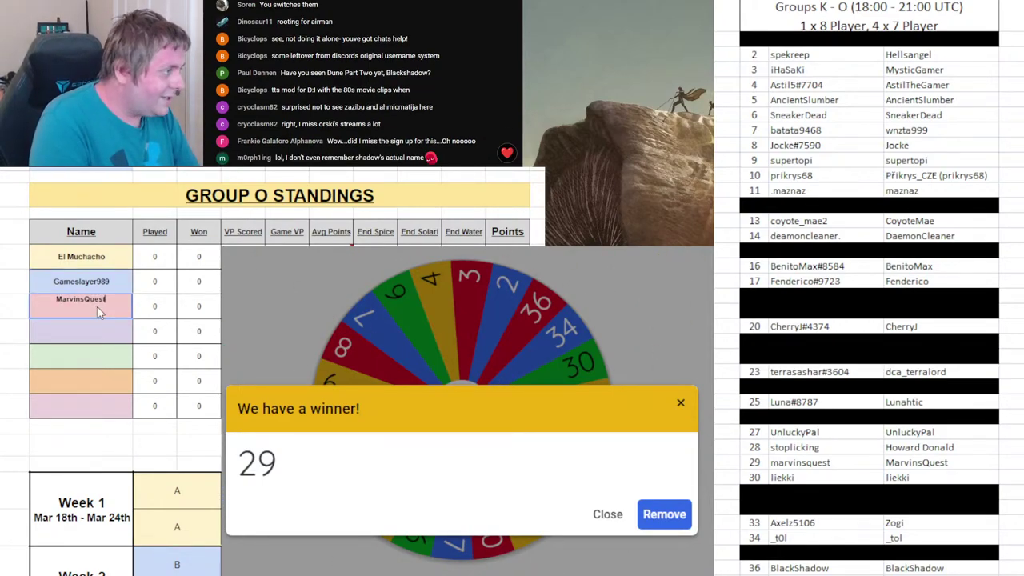
- Black out roster row 29, remove 29 from the wheel, spin, and return to Group K
{"action": "left_click_drag", "start_coordinate": [761, 462], "coordinate": [910, 462]}
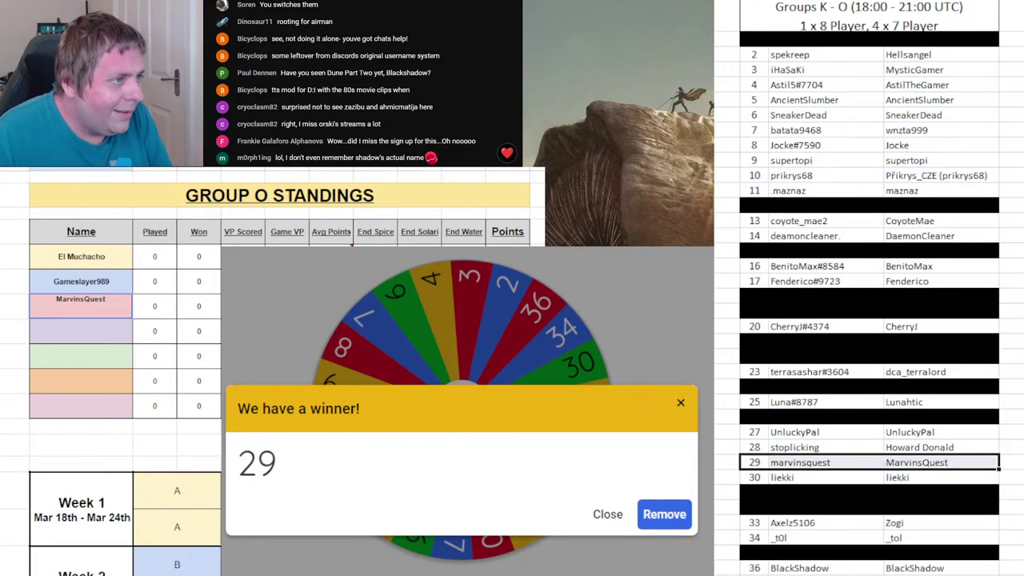
{"action": "key", "text": "F4"}
{"action": "left_click", "coordinate": [664, 515]}
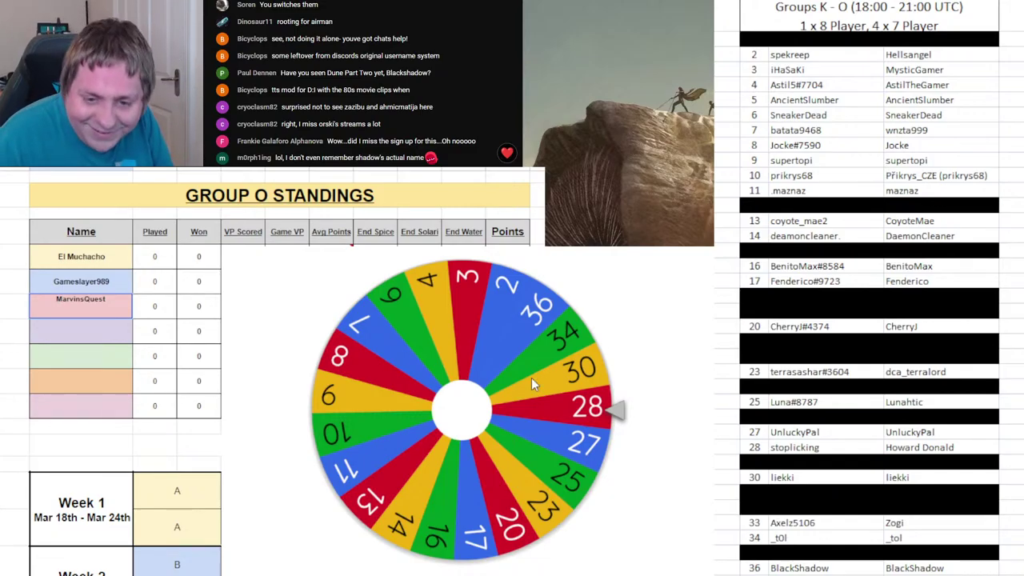
{"action": "left_click", "coordinate": [531, 384]}
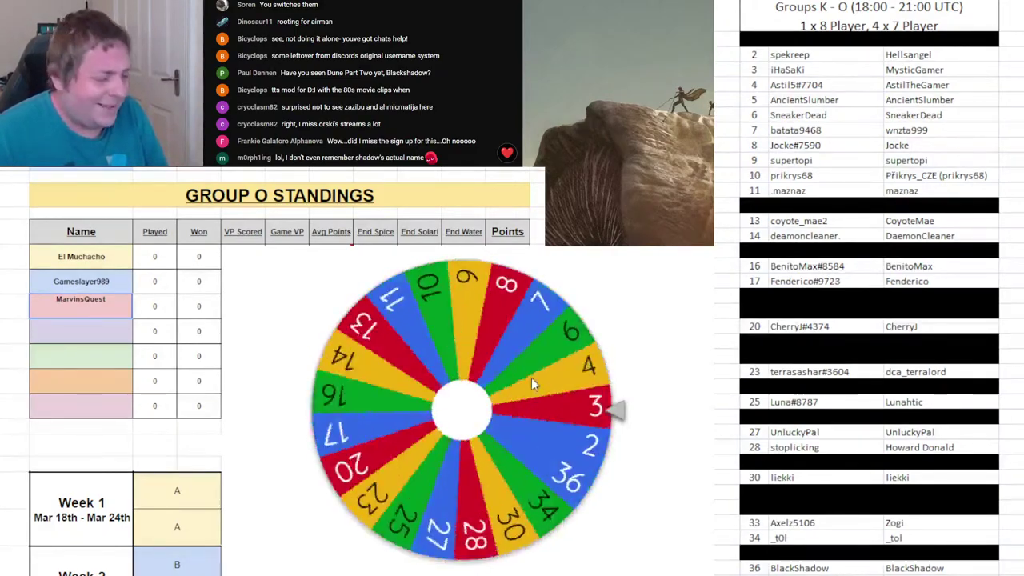
{"action": "left_click", "coordinate": [80, 453]}
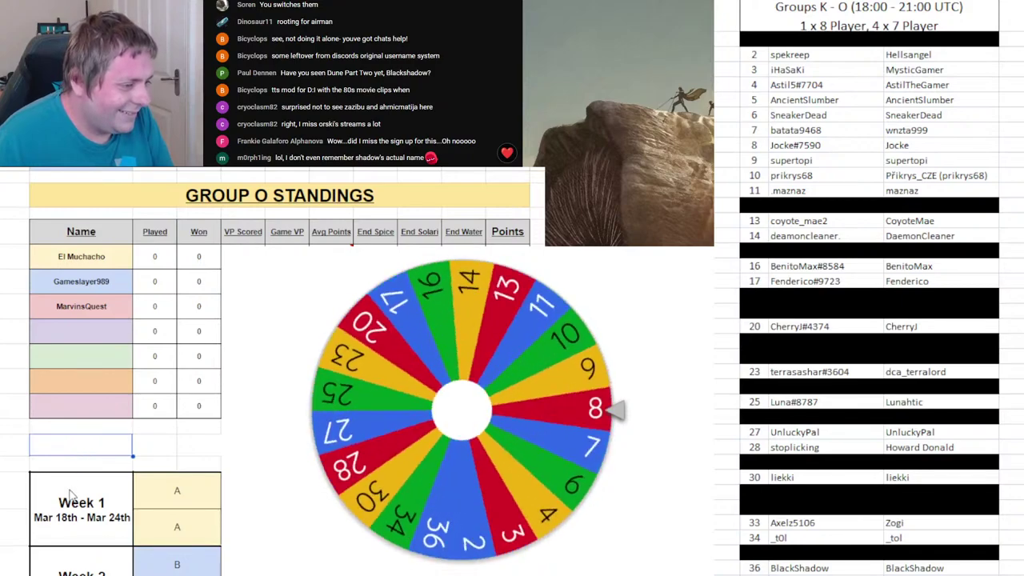
{"action": "key", "text": "ctrl+shift+Page_Up"}
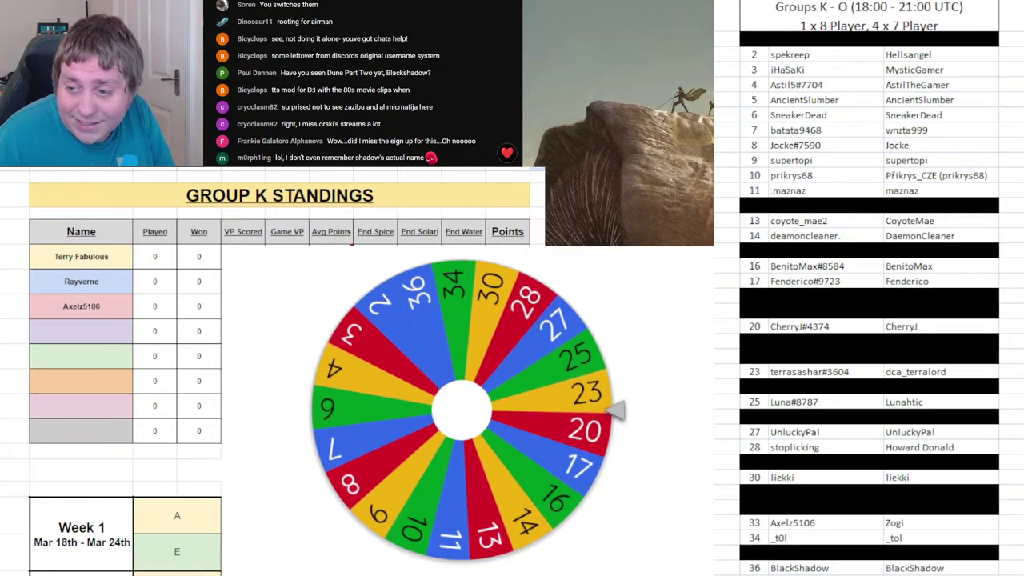
- Enter player 23's username fourth in Group K, drop 23 from the wheel, spin, and black out row 23
{"action": "left_click", "coordinate": [95, 341]}
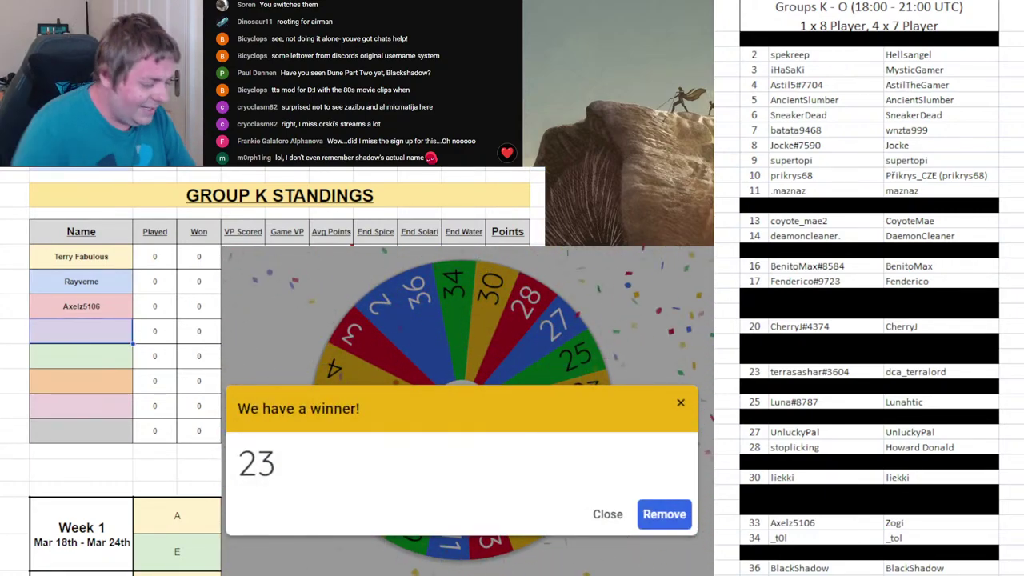
{"action": "type", "text": "DCA_T"}
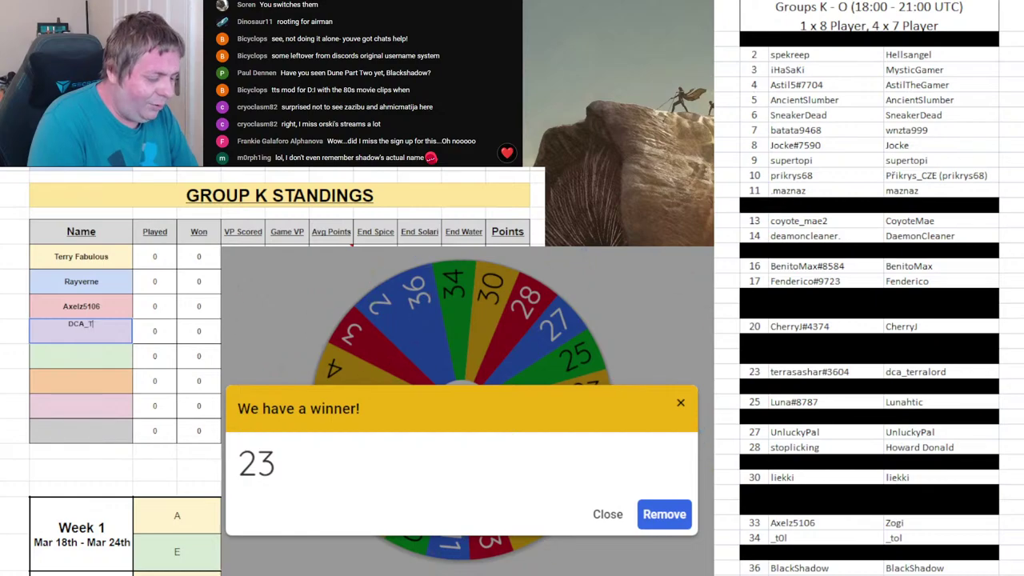
{"action": "type", "text": "erralord"}
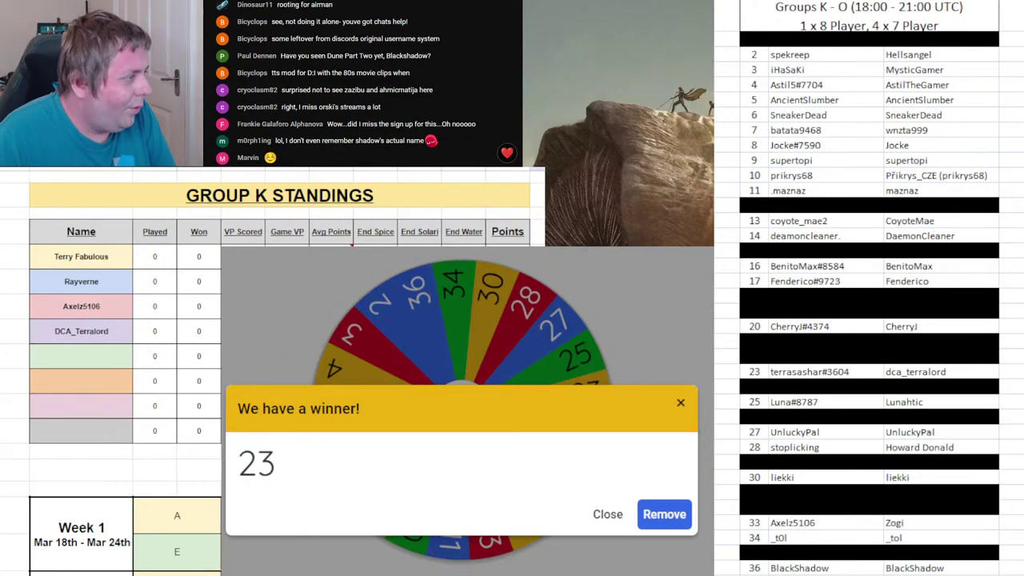
{"action": "left_click", "coordinate": [665, 517]}
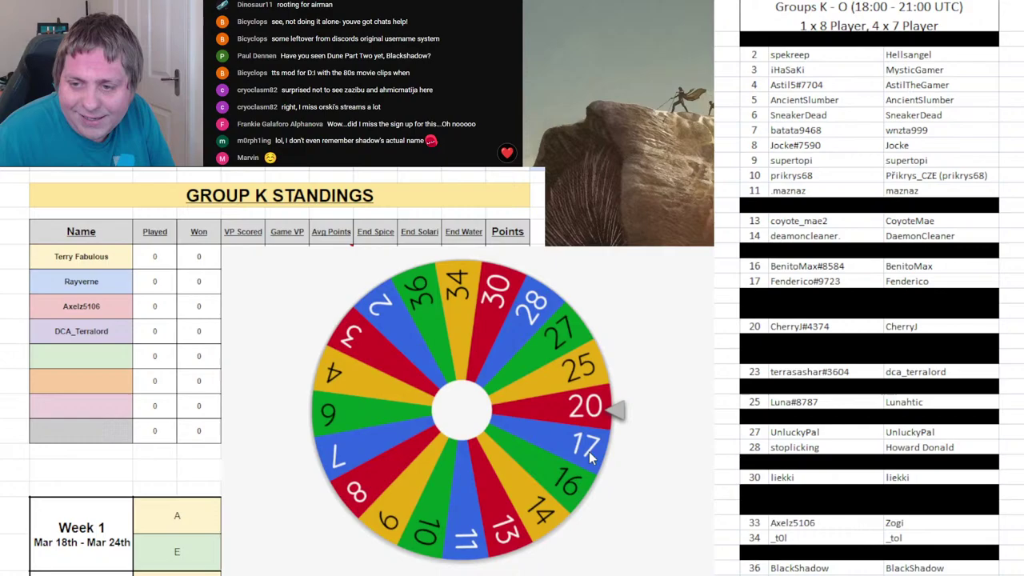
{"action": "left_click", "coordinate": [554, 417]}
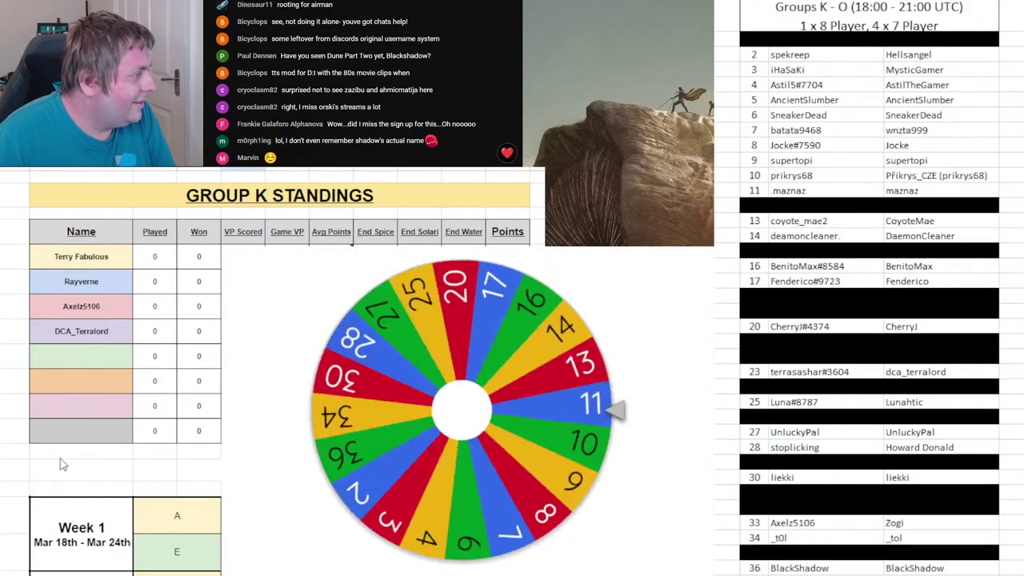
{"action": "left_click", "coordinate": [757, 372]}
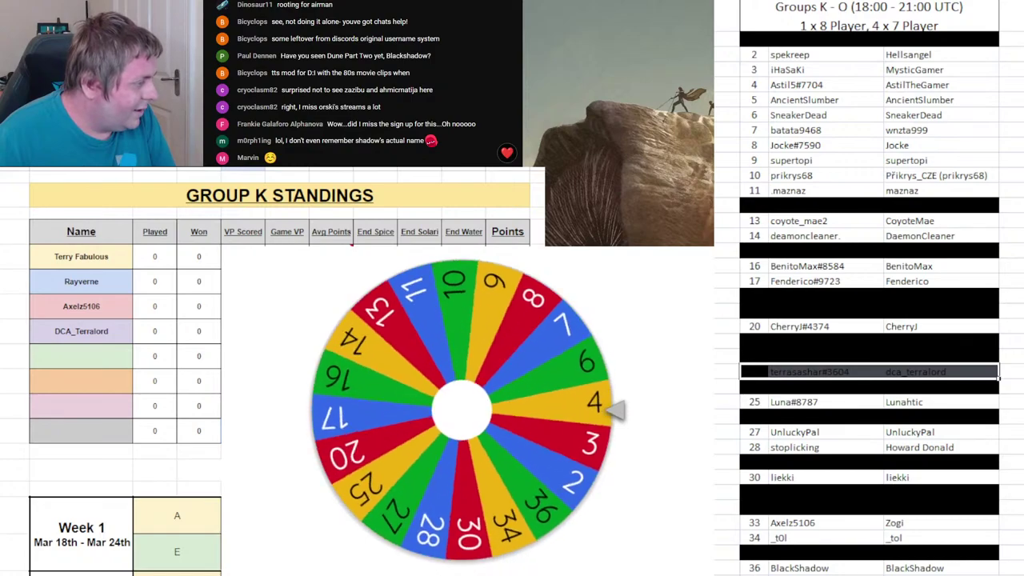
{"action": "key", "text": "Delete"}
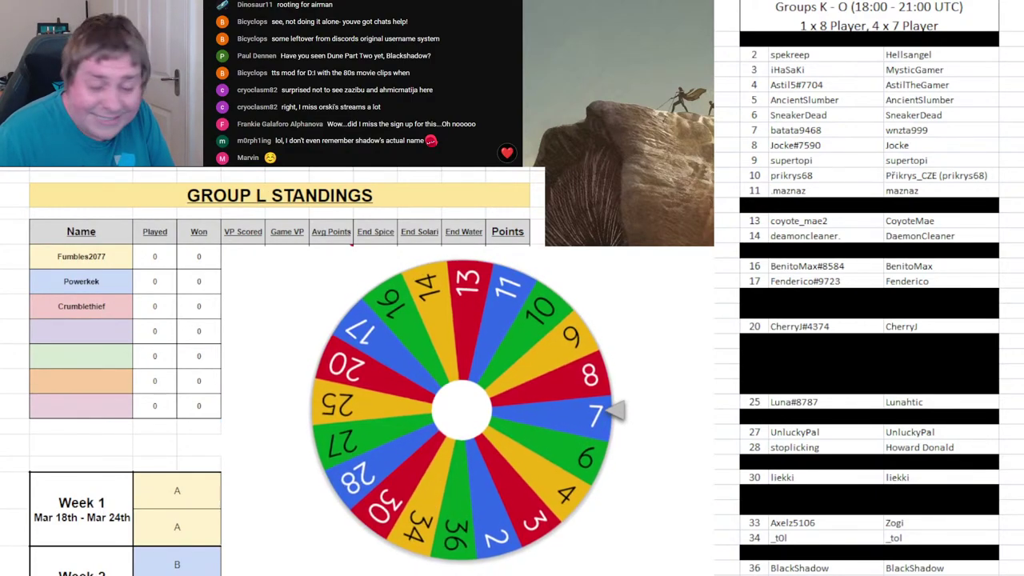
- Enter player 7's username fourth in Group L, remove 7 from the wheel, spin, and select roster row 7
{"action": "left_click", "coordinate": [100, 330]}
{"action": "type", "text": "B"}
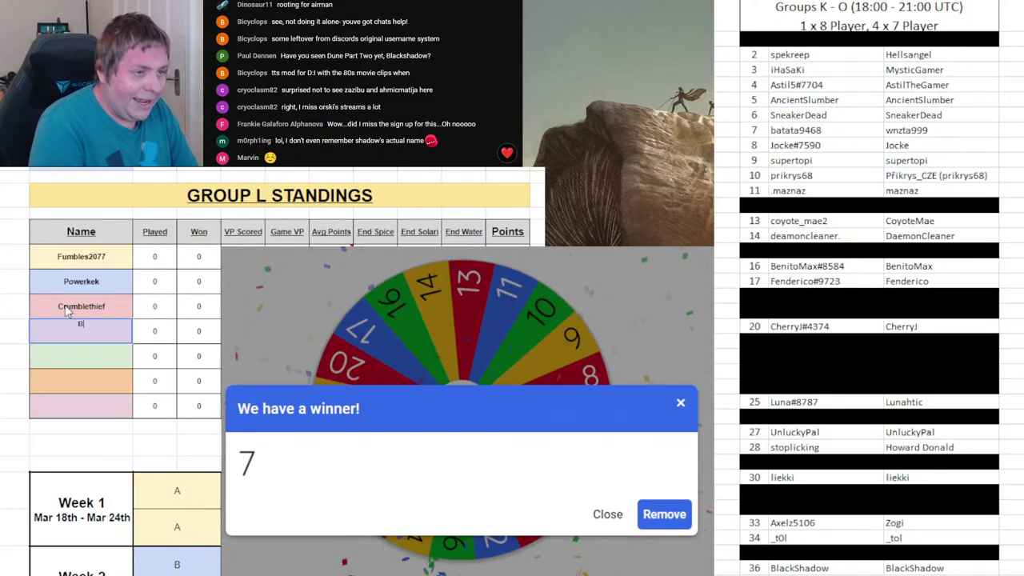
{"action": "type", "text": "a"}
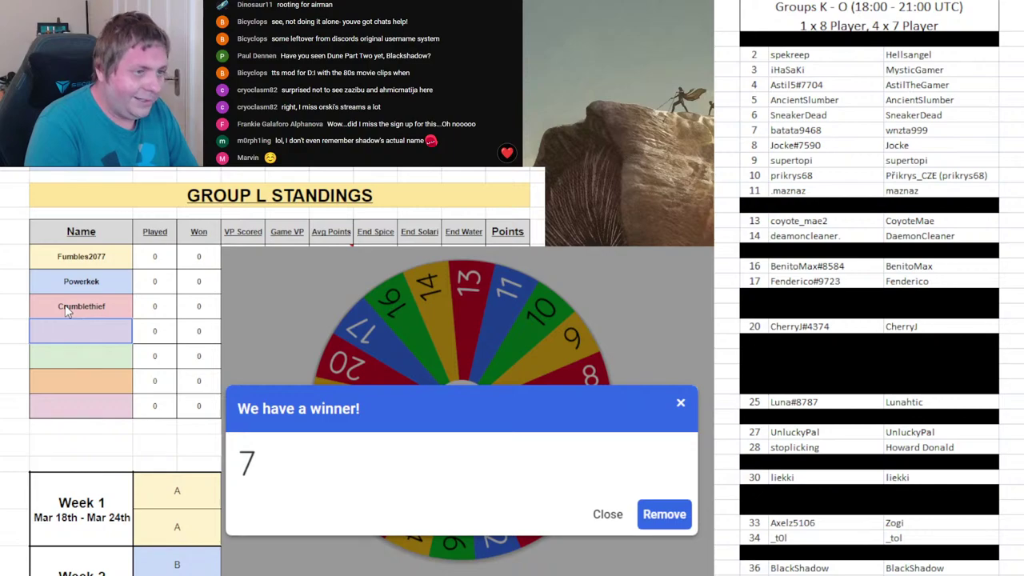
{"action": "type", "text": "batata"}
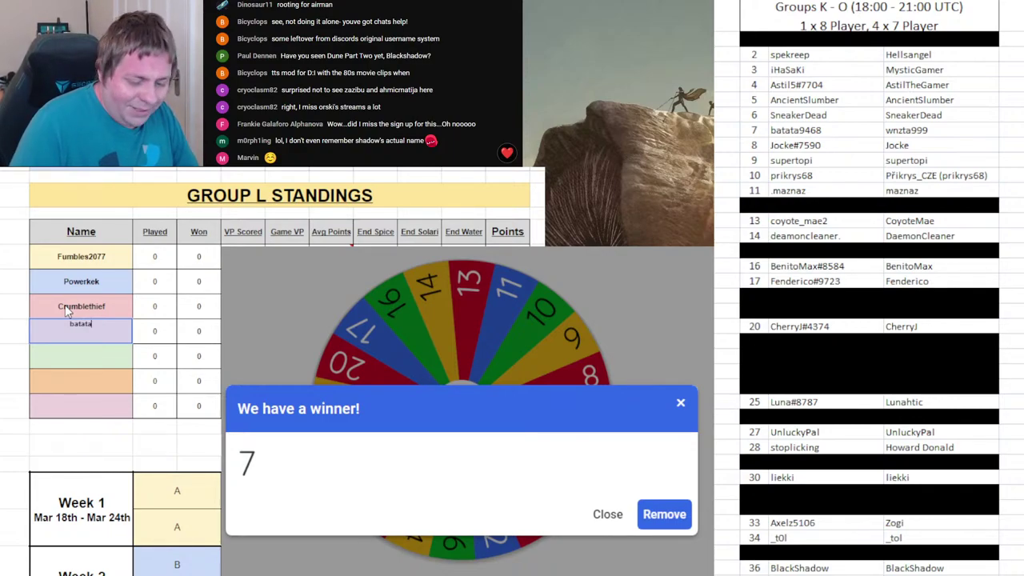
{"action": "type", "text": "9468"}
{"action": "key", "text": "Return"}
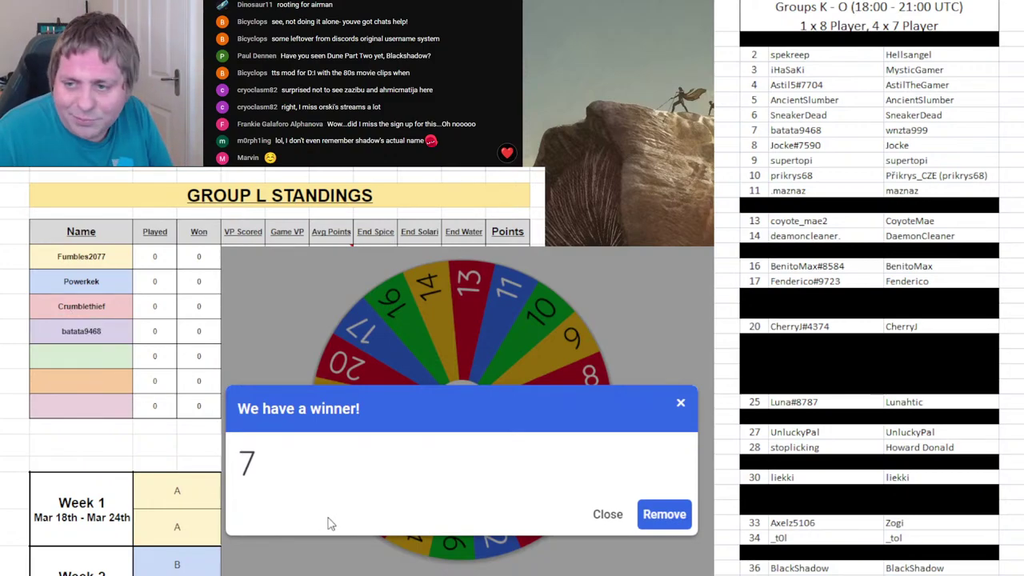
{"action": "left_click", "coordinate": [673, 518]}
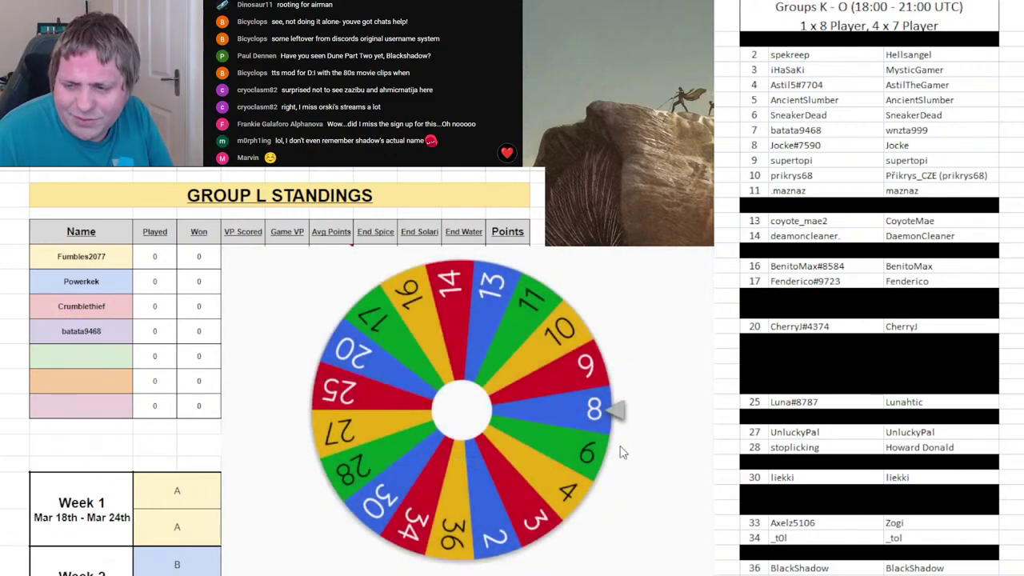
{"action": "left_click", "coordinate": [490, 370]}
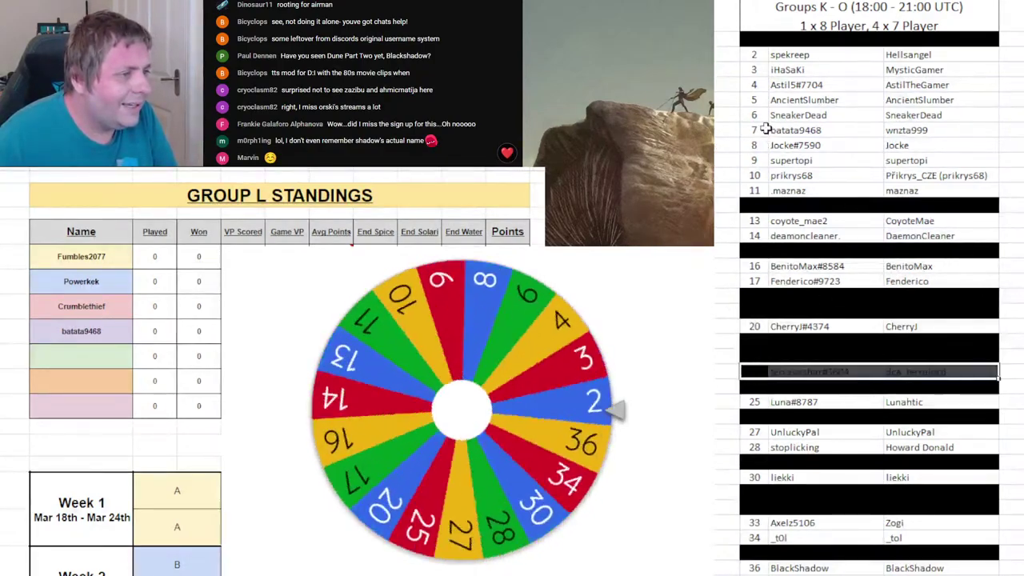
{"action": "left_click", "coordinate": [876, 130]}
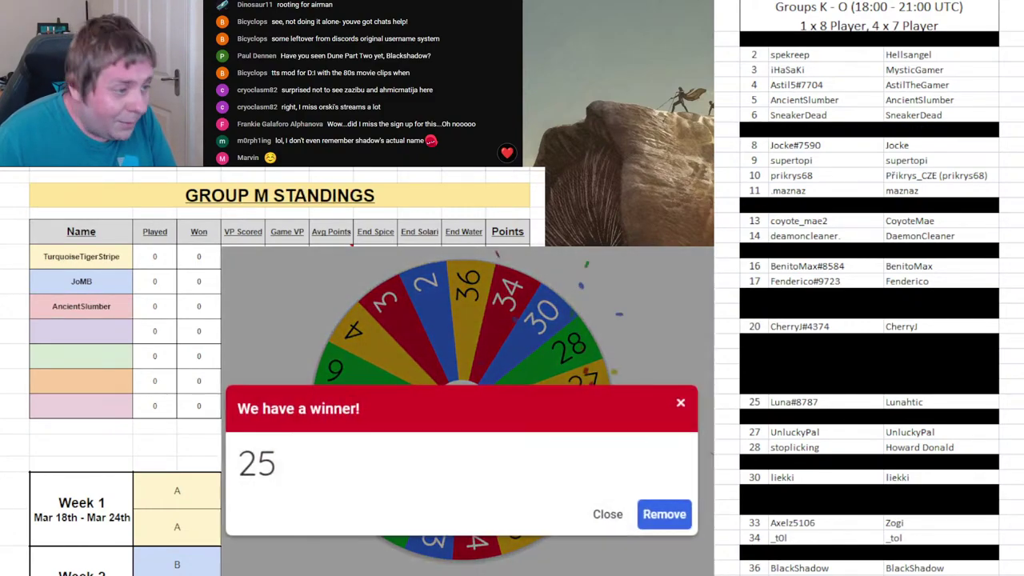
- Enter player 25 fourth in Group M, drop 25 from the wheel, spin, black out row 25, and show Group N
{"action": "left_click", "coordinate": [77, 328]}
{"action": "type", "text": "Luna"}
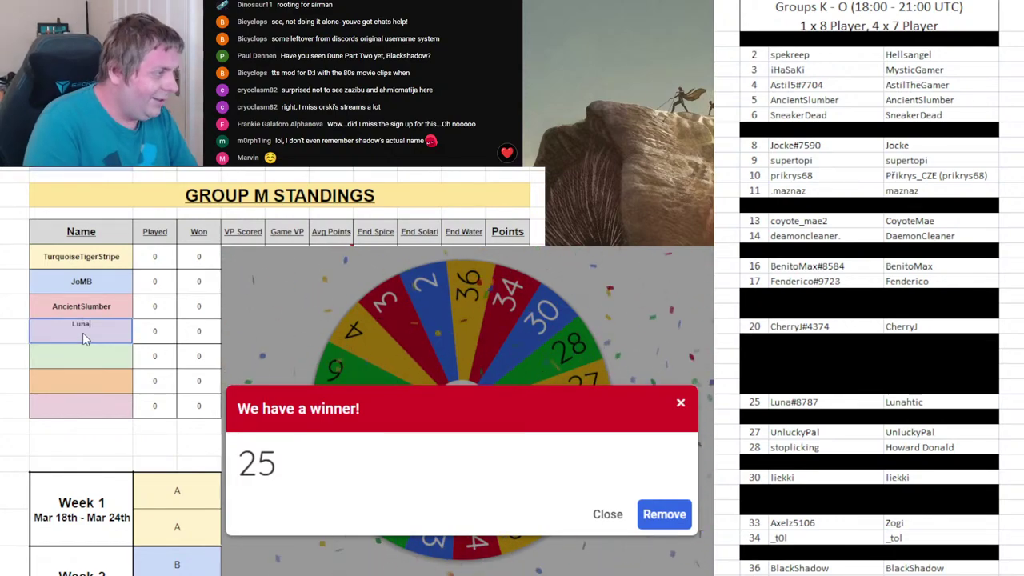
{"action": "left_click", "coordinate": [662, 507]}
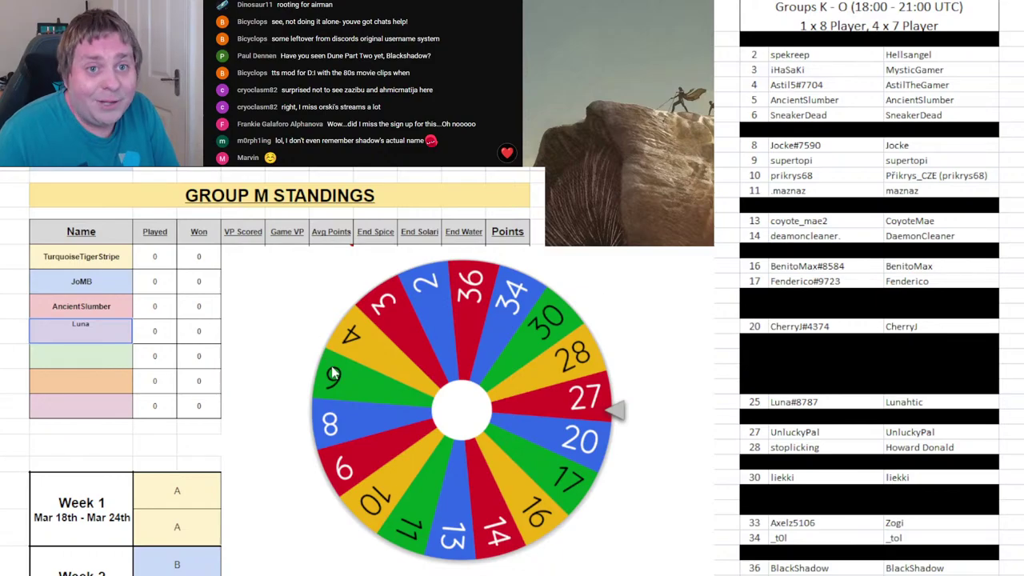
{"action": "left_click", "coordinate": [430, 376]}
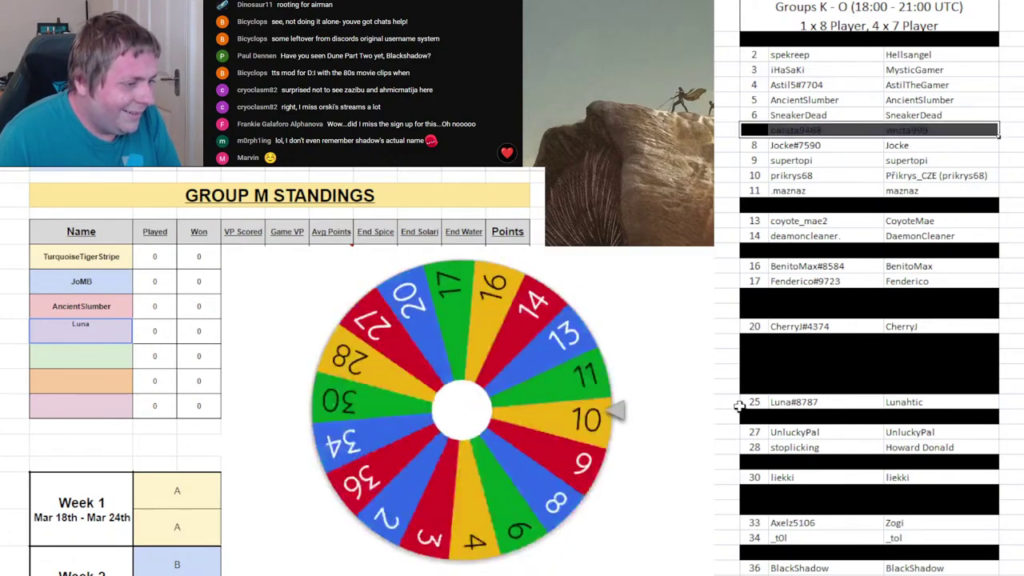
{"action": "left_click", "coordinate": [953, 398]}
{"action": "key", "text": "ctrl+y"}
{"action": "key", "text": "ctrl+shift+Page_Down"}
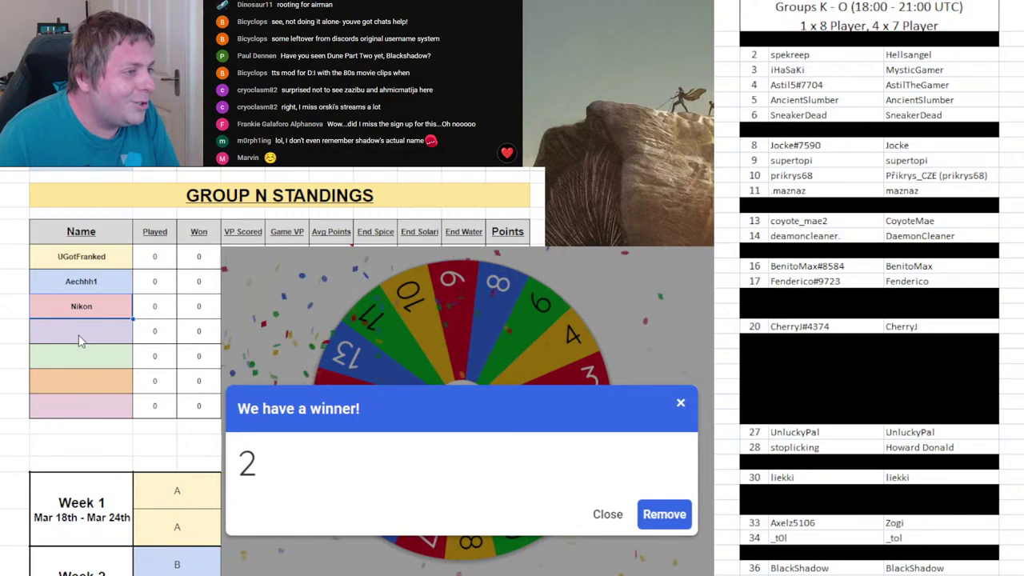
- Pick Group N's empty fourth name cell and remove drawn number 2 from the wheel
{"action": "left_click", "coordinate": [79, 334]}
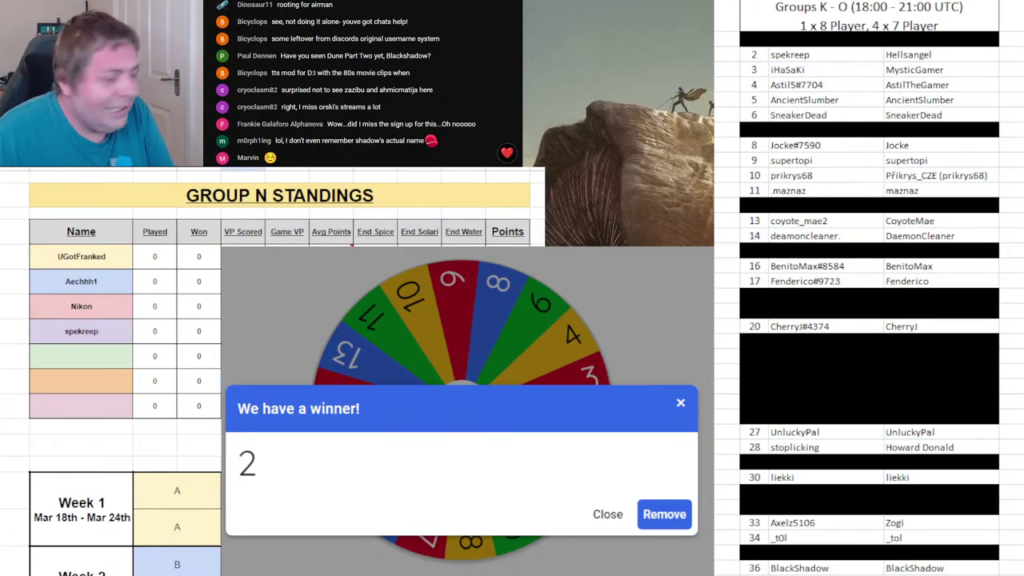
{"action": "left_click", "coordinate": [655, 514]}
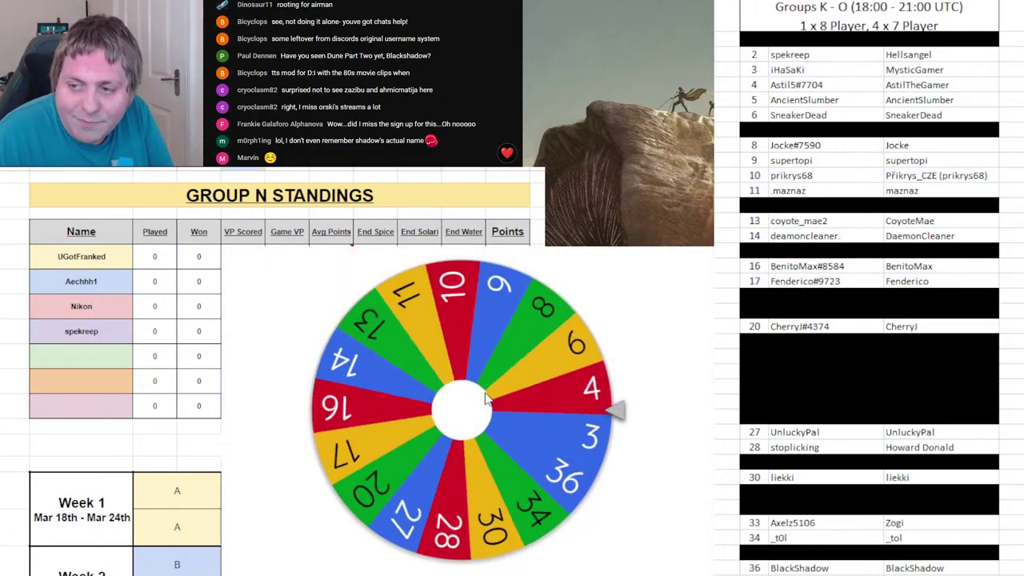
- Show the Group O standings and black out roster row 2
{"action": "key", "text": "ctrl+Page_Down"}
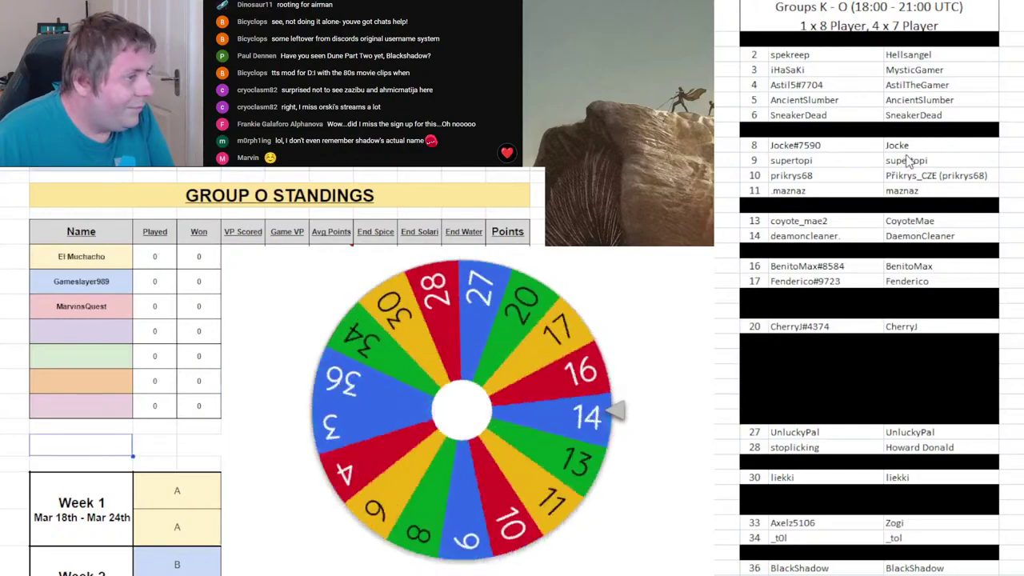
{"action": "left_click", "coordinate": [788, 54]}
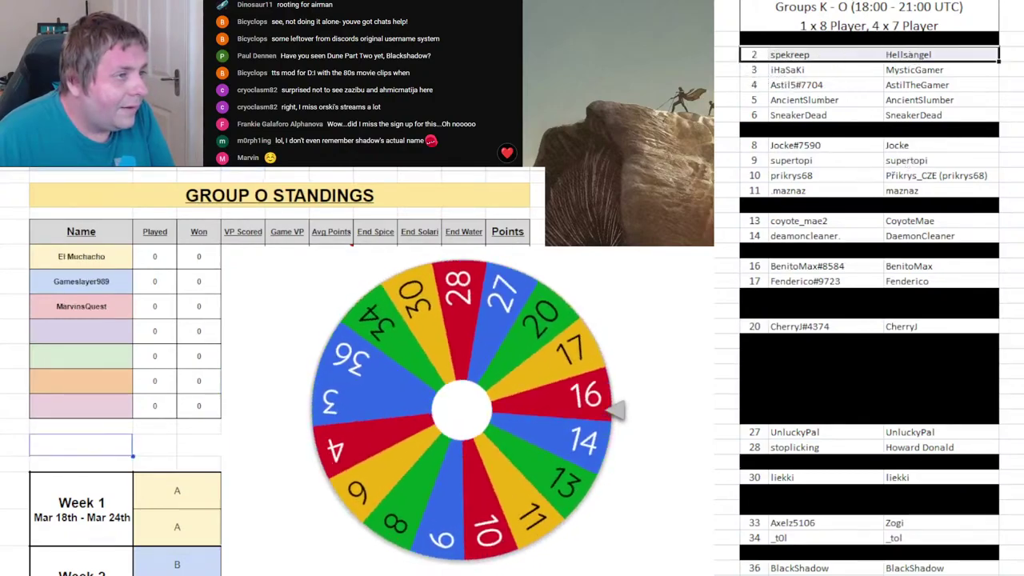
{"action": "key", "text": "ctrl+y"}
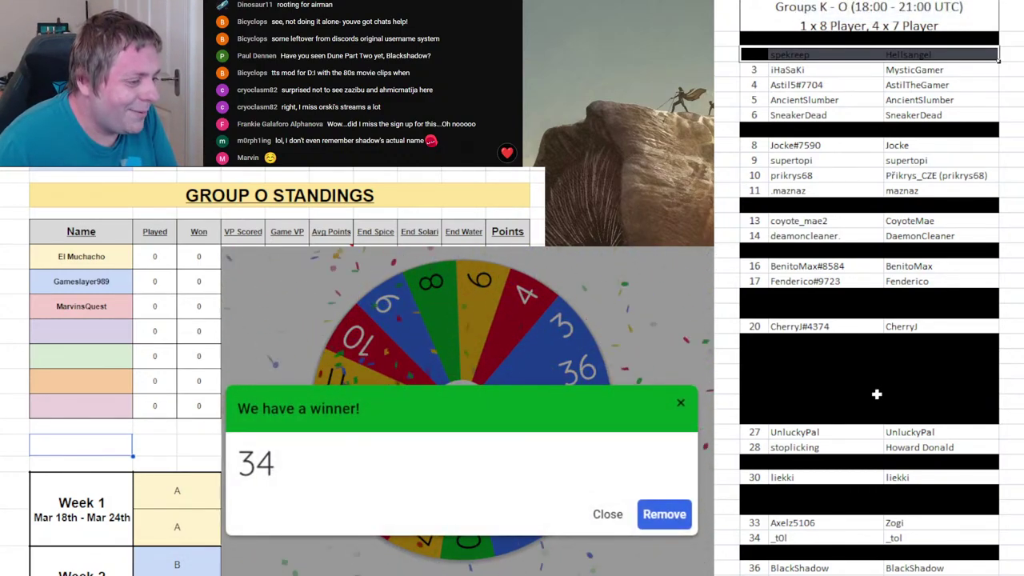
- Enter player 34's username fourth in Group O, drop 34 from the wheel, spin, and black out row 34
{"action": "left_click", "coordinate": [42, 321]}
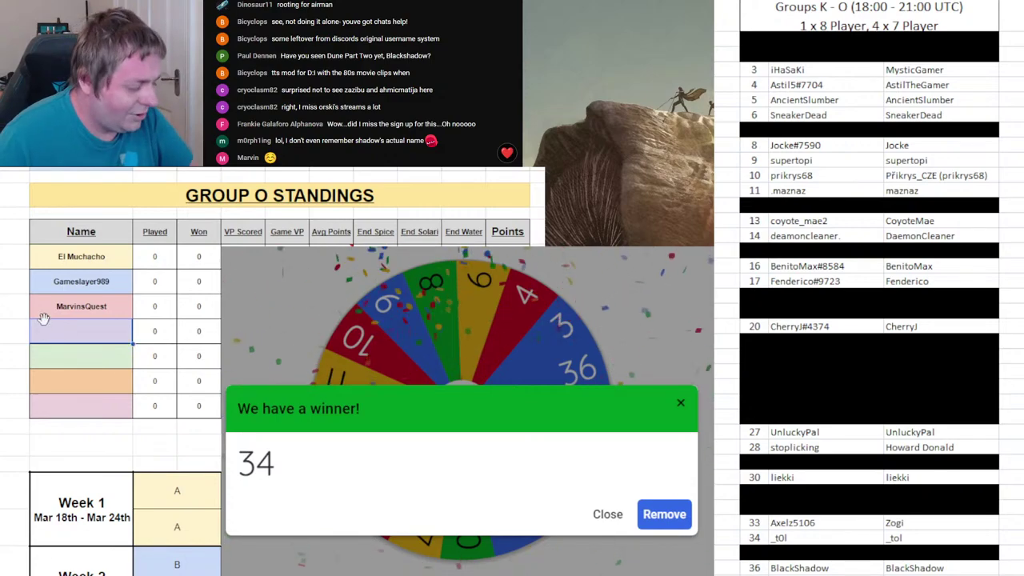
{"action": "type", "text": "_tol"}
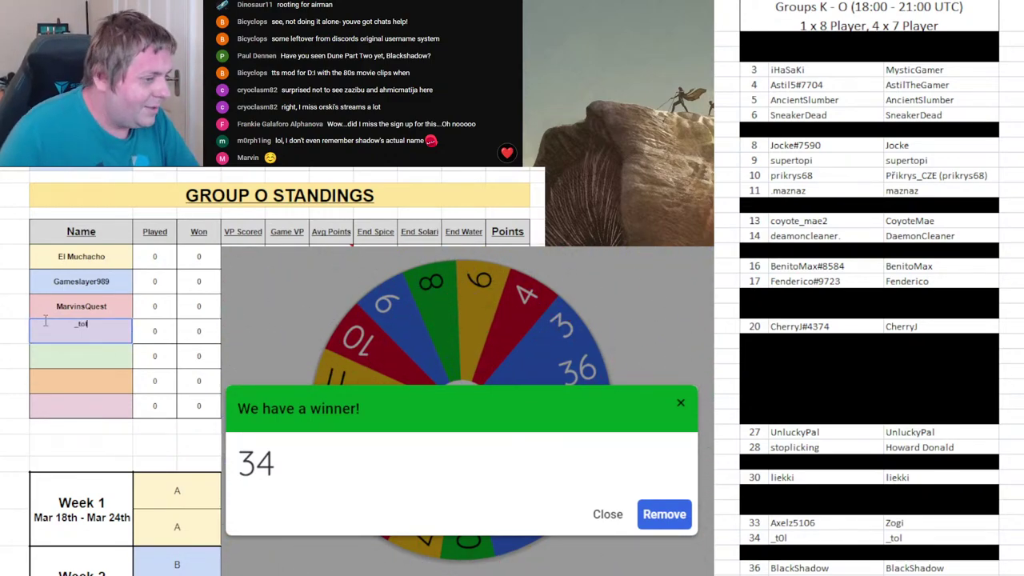
{"action": "key", "text": "Return"}
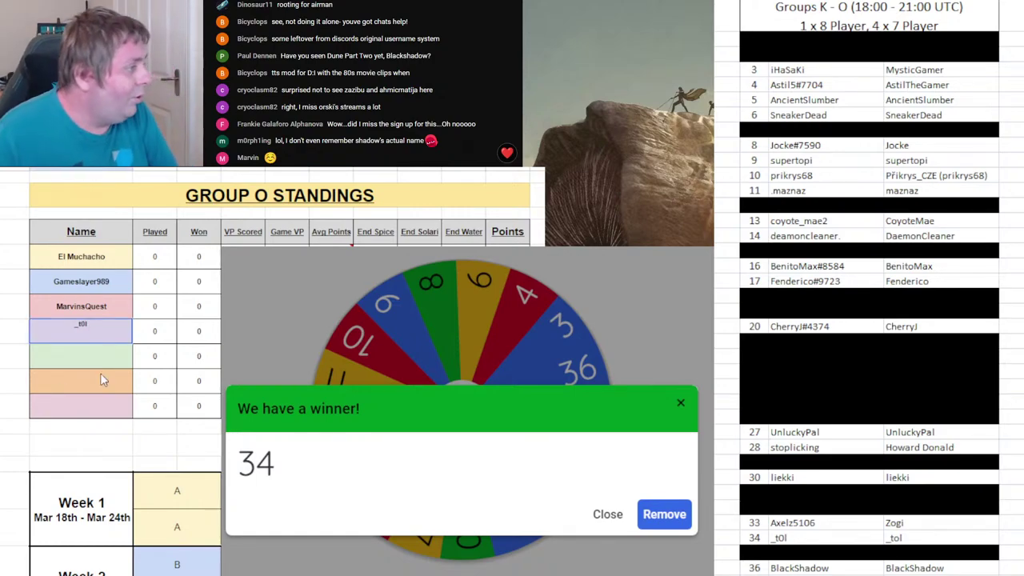
{"action": "left_click", "coordinate": [682, 517]}
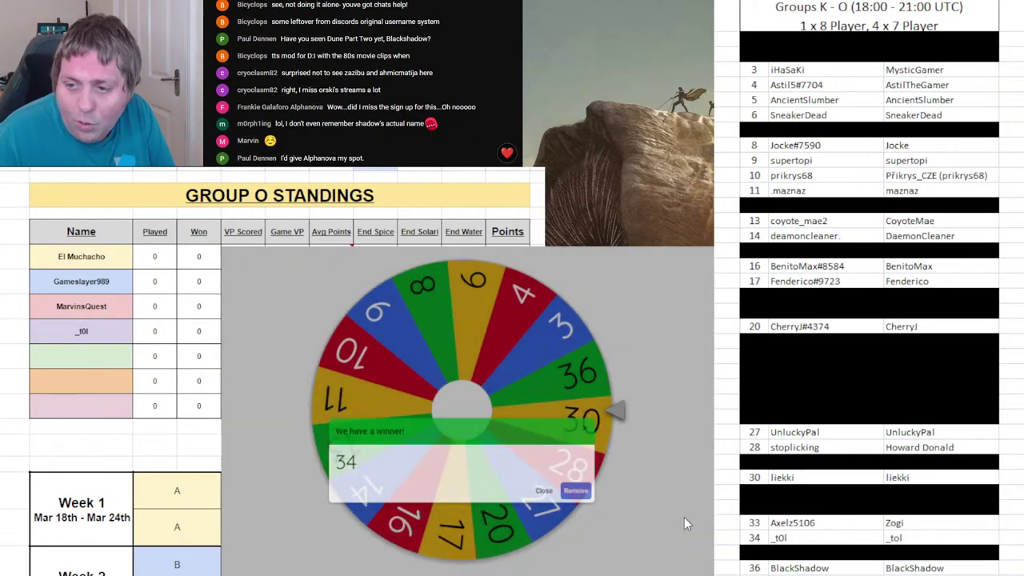
{"action": "left_click", "coordinate": [529, 421]}
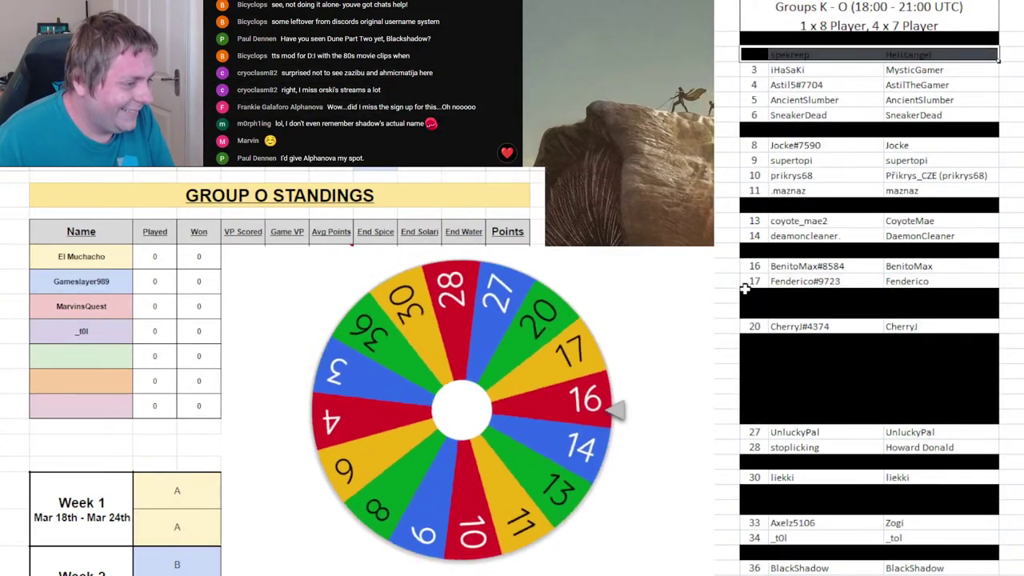
{"action": "left_click_drag", "start_coordinate": [755, 537], "coordinate": [996, 537]}
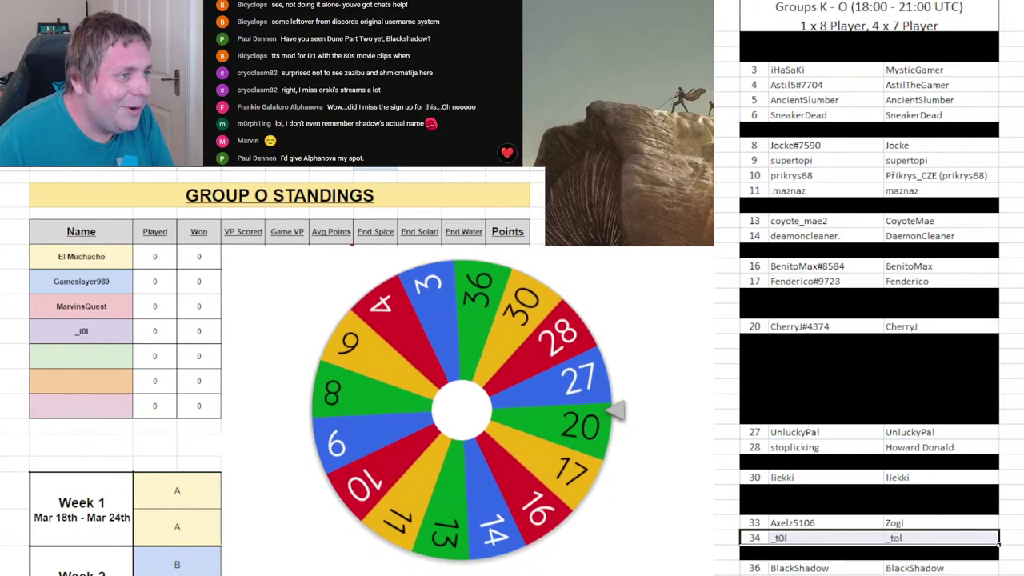
{"action": "key", "text": "ctrl+y"}
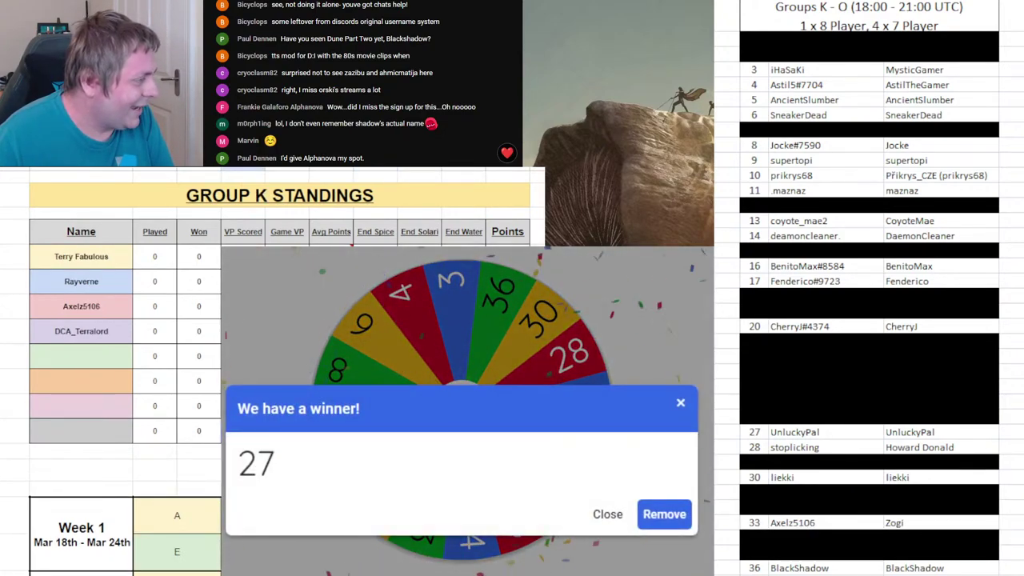
- Enter player 27's username fifth in Group K, drop 27 from the wheel, spin, black out row 27, and show Group L
{"action": "left_click", "coordinate": [88, 355]}
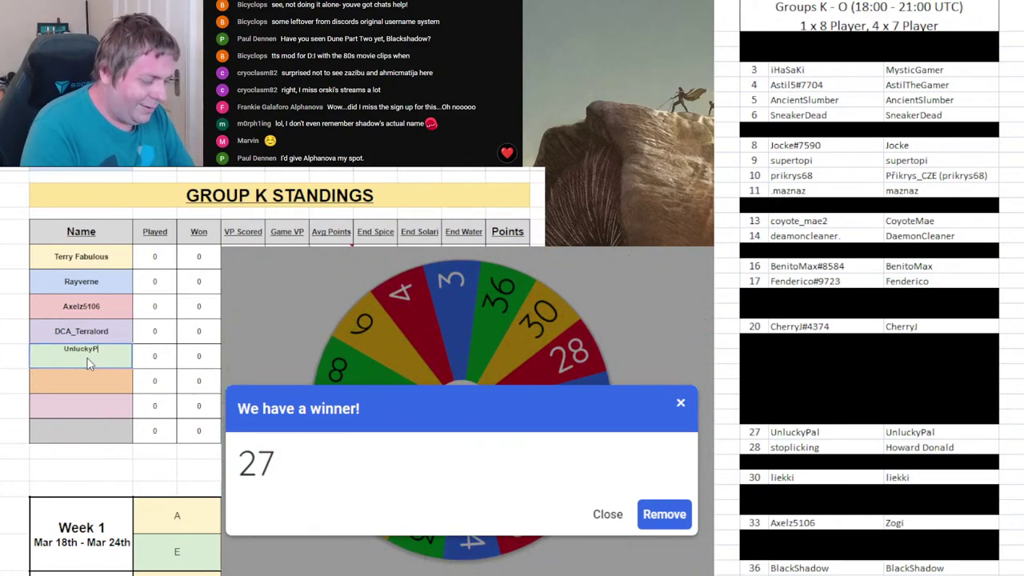
{"action": "type", "text": "UnluckyPal"}
{"action": "key", "text": "Return"}
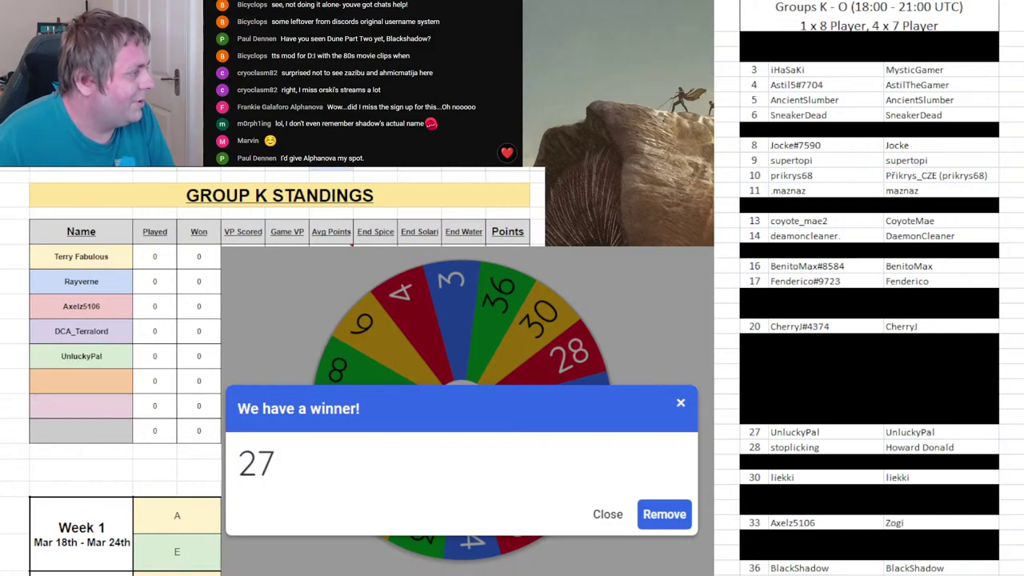
{"action": "left_click", "coordinate": [647, 528]}
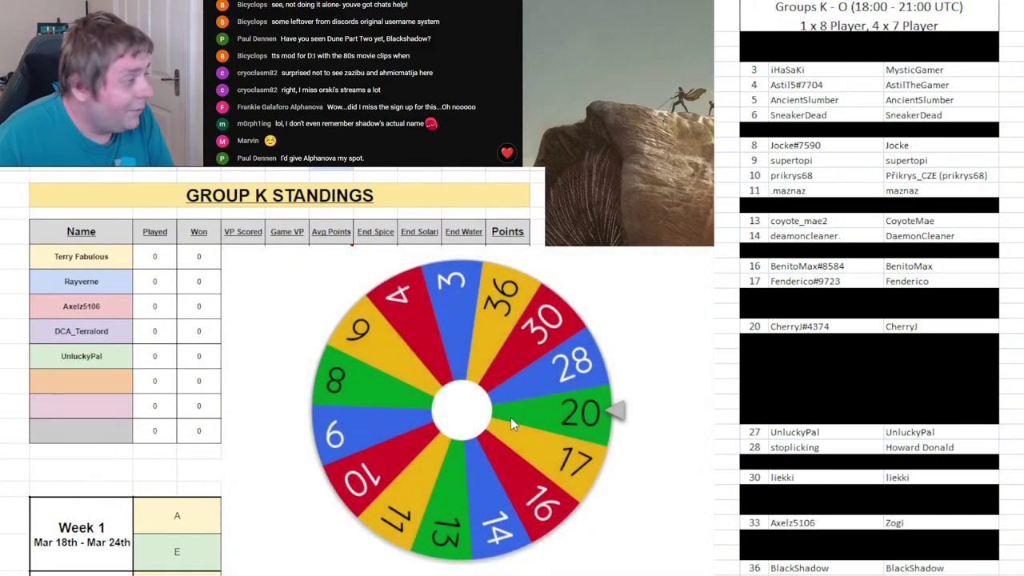
{"action": "left_click", "coordinate": [514, 418]}
{"action": "left_click", "coordinate": [795, 432]}
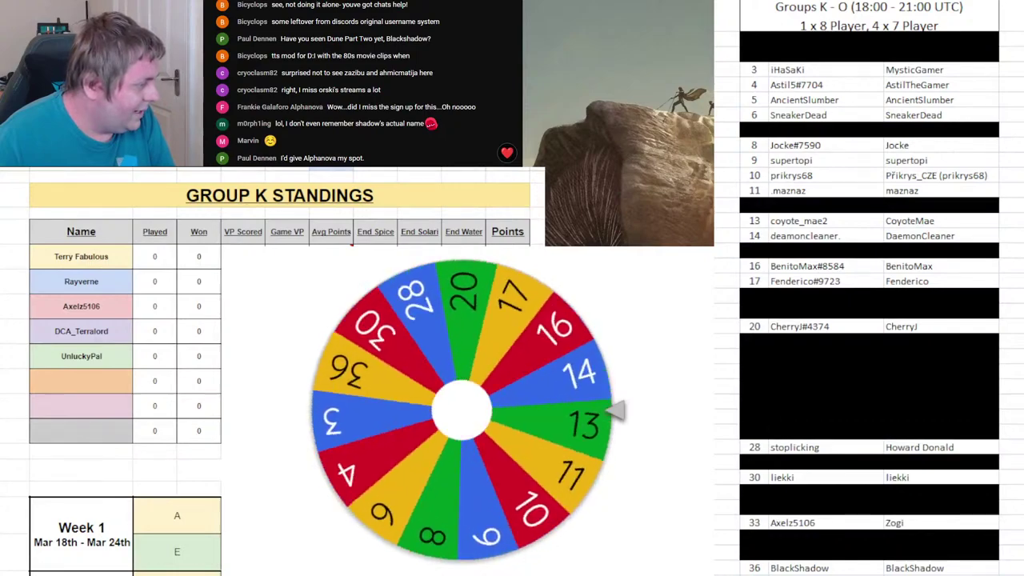
{"action": "key", "text": "ctrl+Page_Down"}
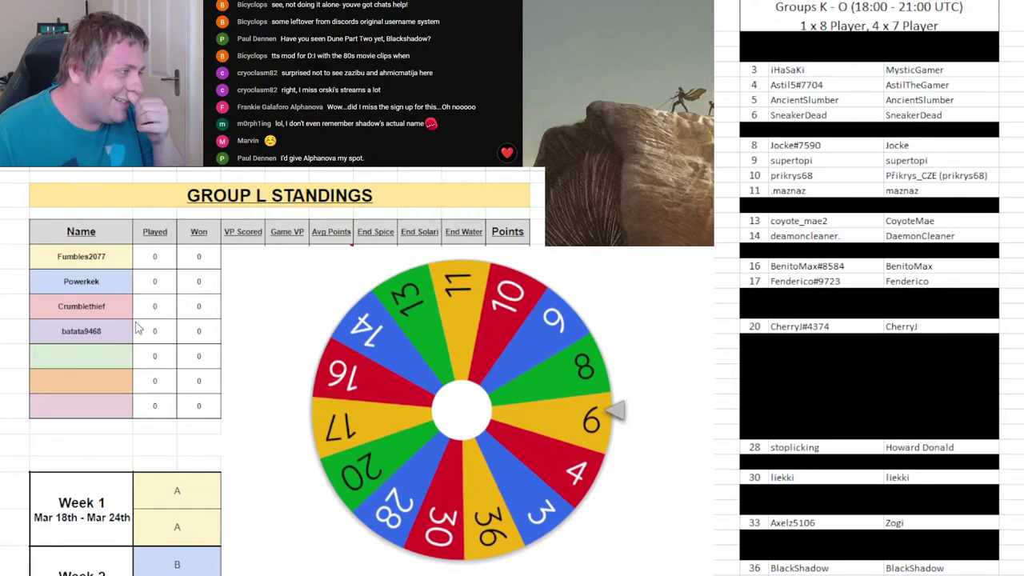
- Type the drawn player's username into Group L's fifth slot and remove 6 from the wheel
{"action": "left_click", "coordinate": [96, 360]}
{"action": "type", "text": "Snke"}
{"action": "key", "text": "BackSpace"}
{"action": "key", "text": "BackSpace"}
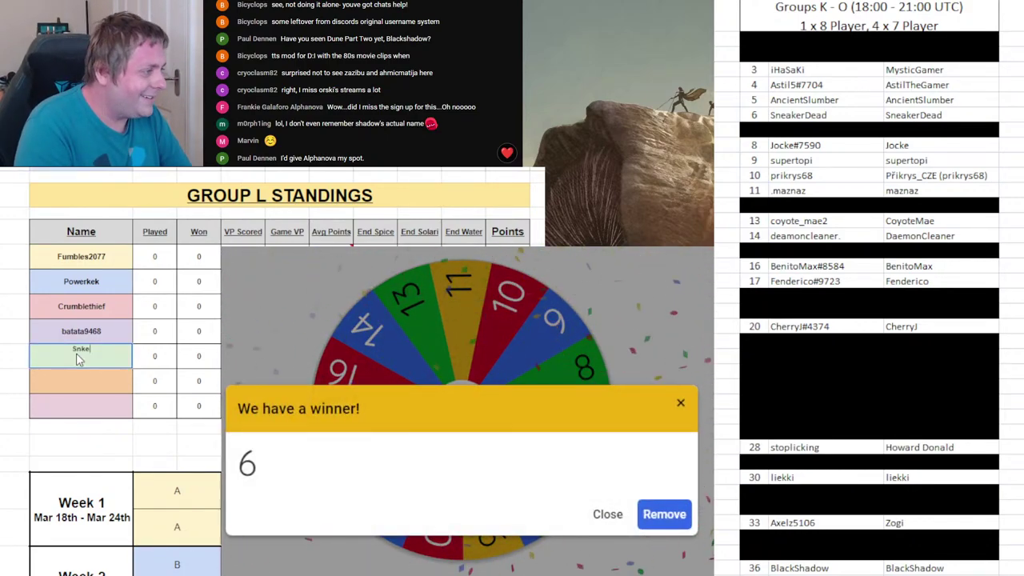
{"action": "type", "text": "eakerDead"}
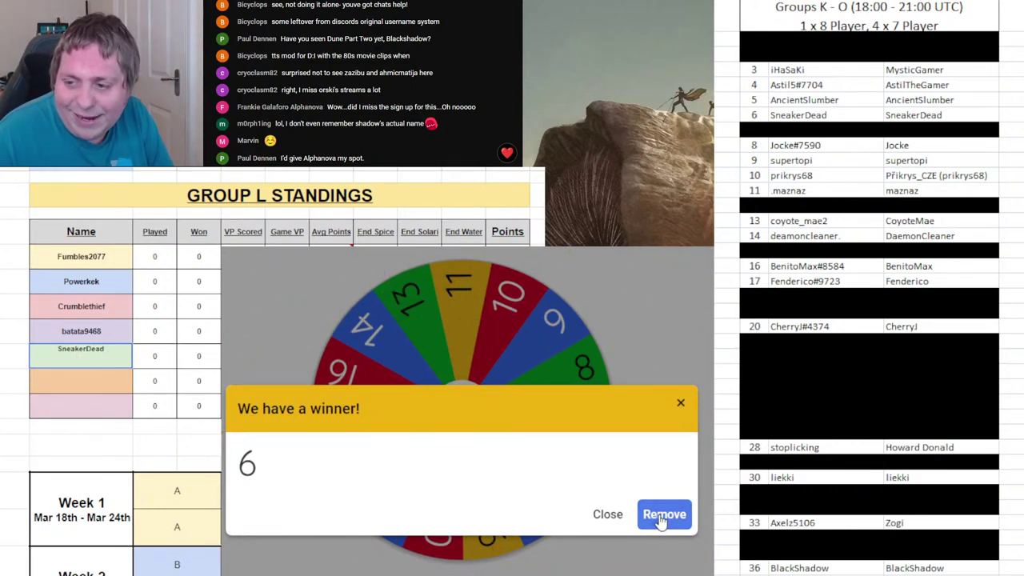
{"action": "left_click", "coordinate": [661, 517]}
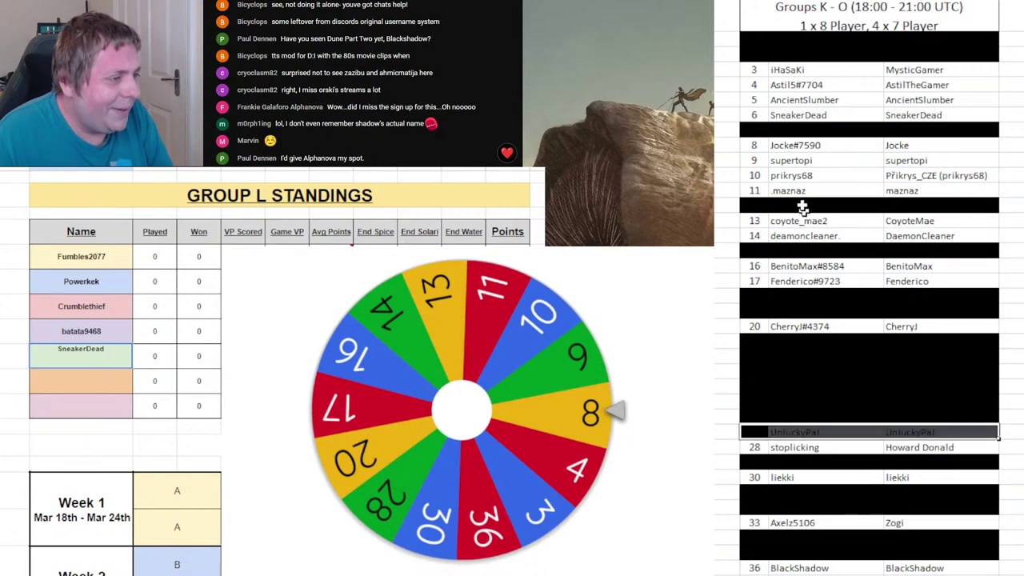
- Black out roster row 6, commit the name, and bring up Group M standings
{"action": "left_click_drag", "start_coordinate": [757, 116], "coordinate": [902, 111]}
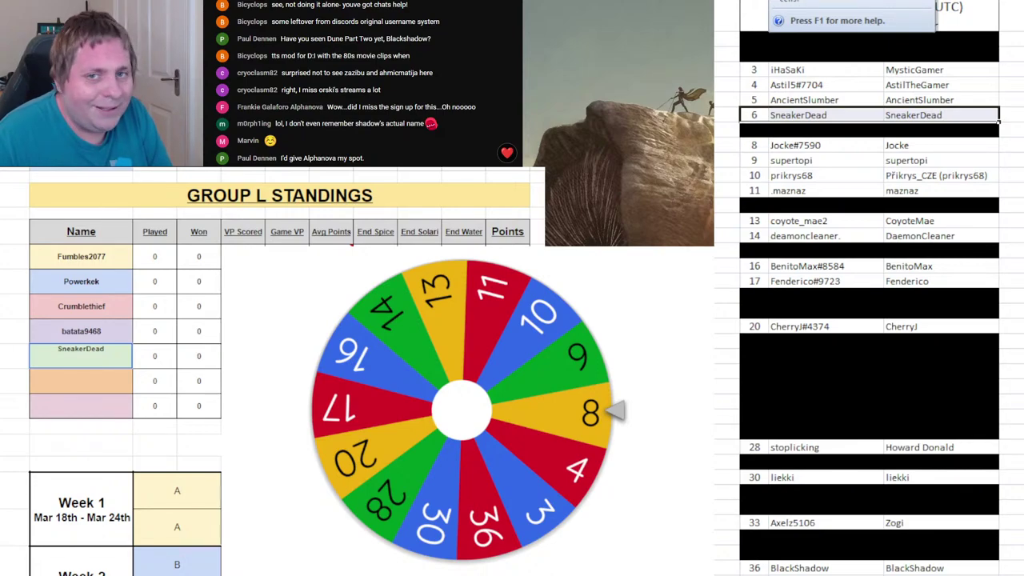
{"action": "left_click", "coordinate": [850, 2]}
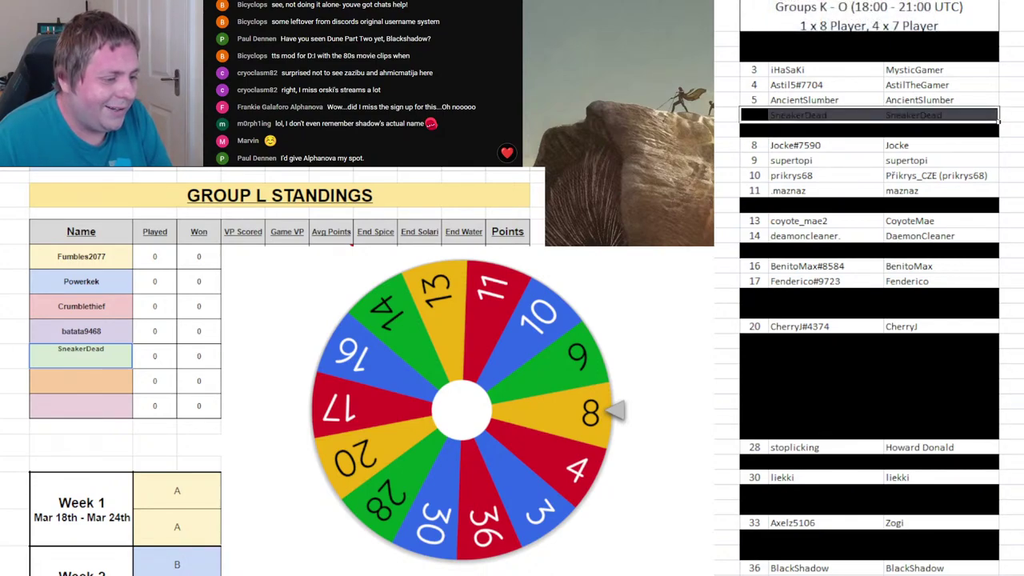
{"action": "left_click", "coordinate": [46, 410]}
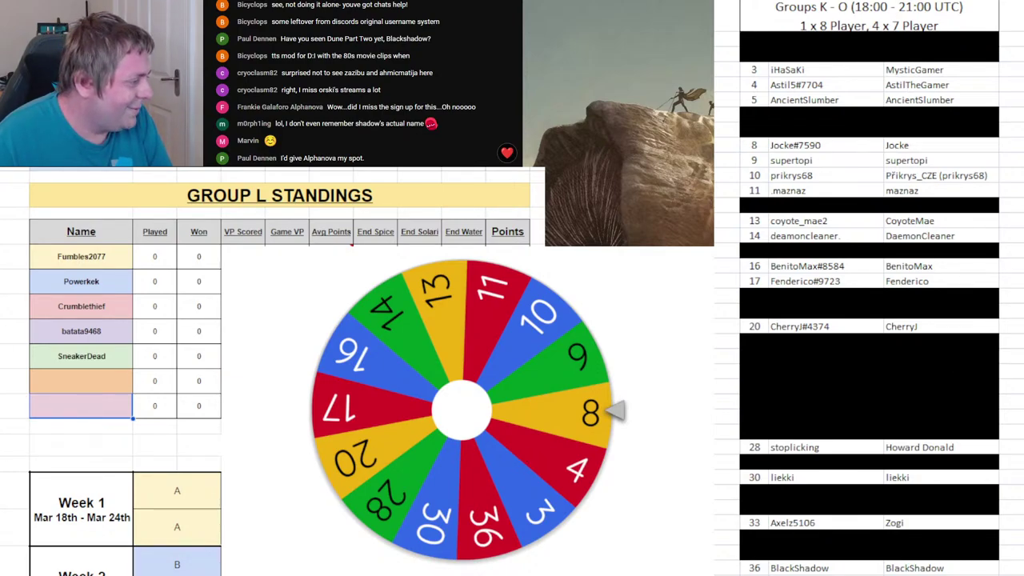
{"action": "key", "text": "ctrl+shift+Page_Down"}
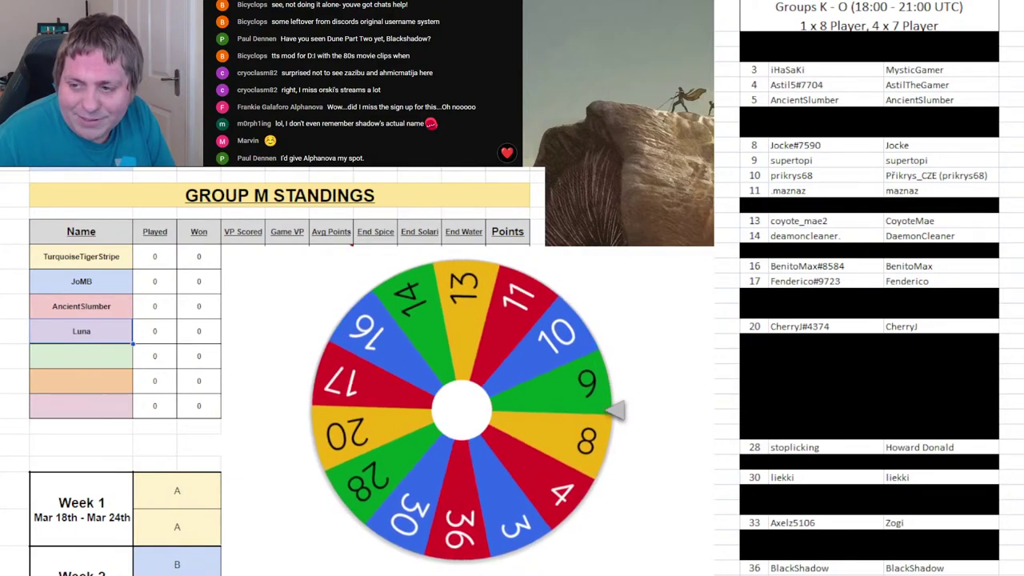
- Enter player 9's username fifth in Group M below Luna, black out row 9, drop 9 from the wheel, spin
{"action": "left_click", "coordinate": [98, 358]}
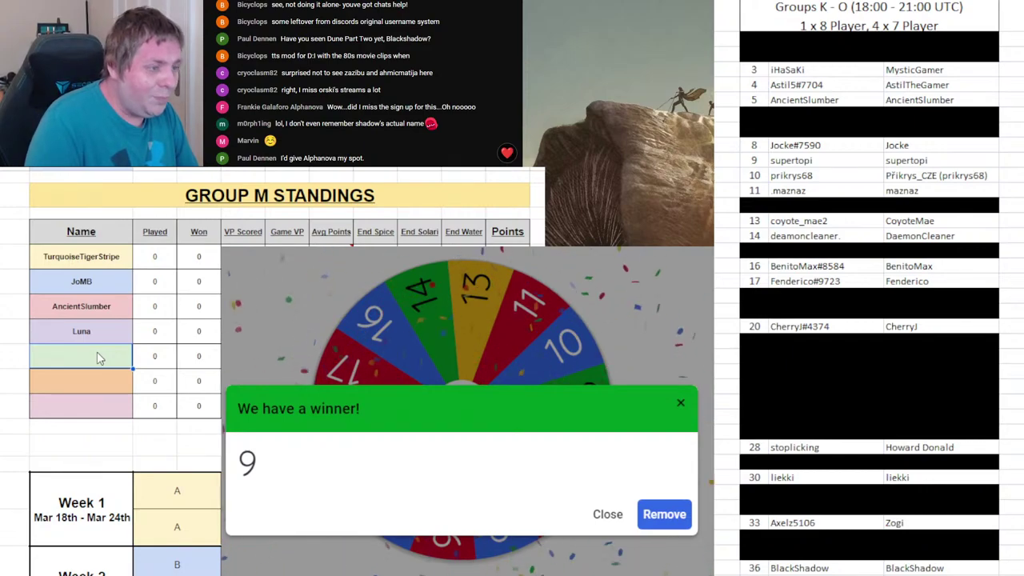
{"action": "type", "text": "Supertopi"}
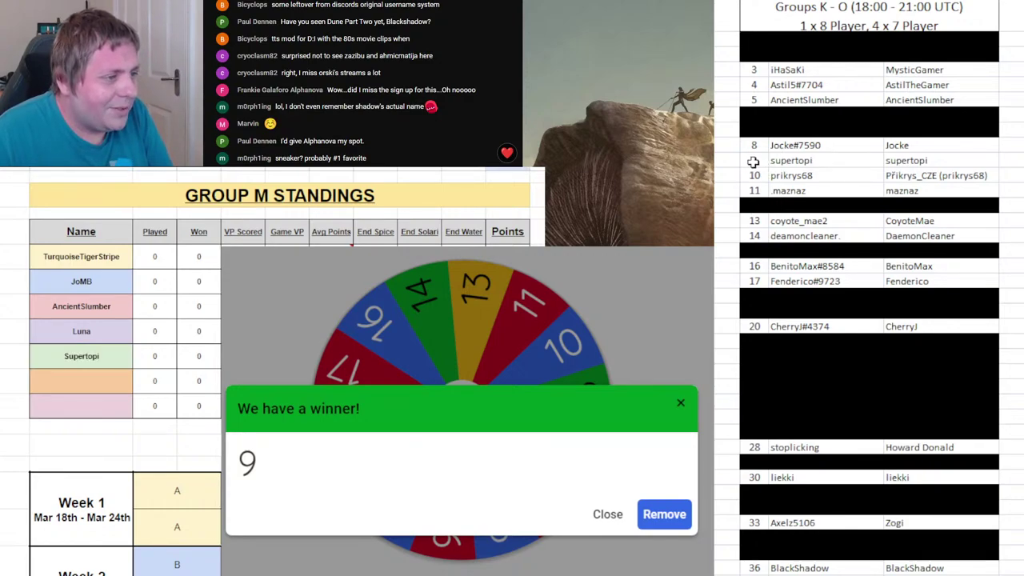
{"action": "left_click_drag", "start_coordinate": [753, 161], "coordinate": [902, 160]}
{"action": "key", "text": "ctrl+y"}
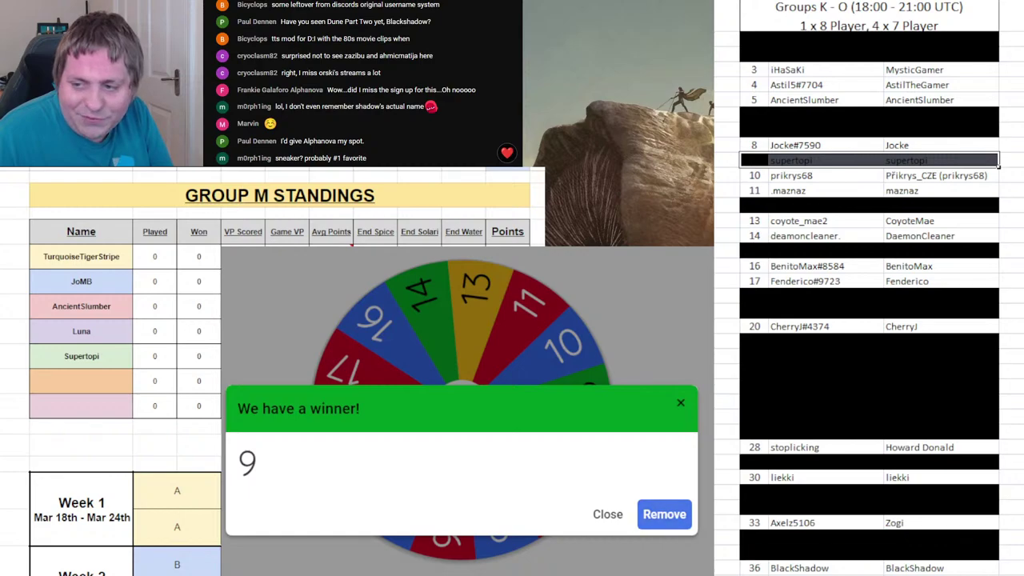
{"action": "left_click", "coordinate": [664, 514]}
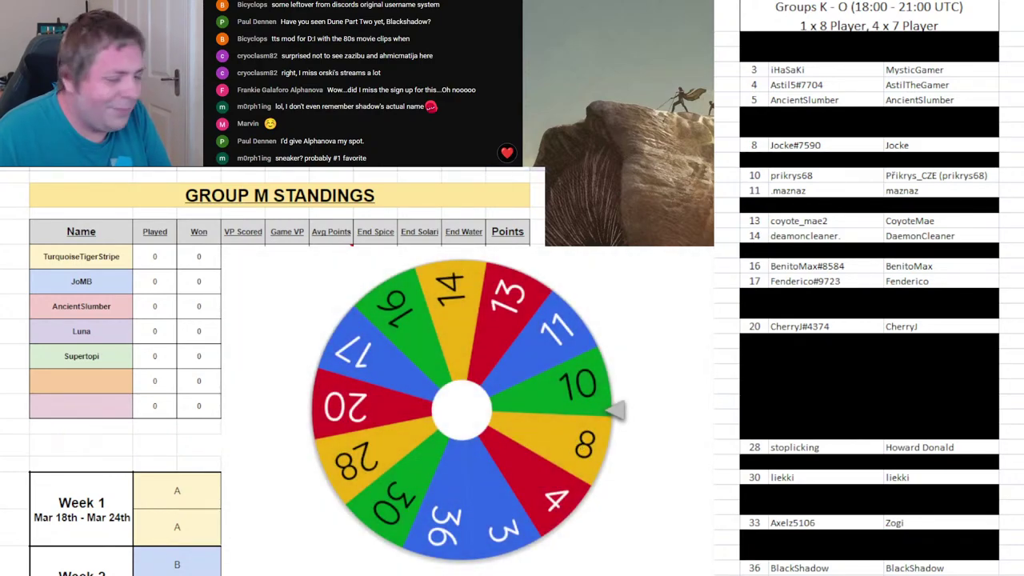
{"action": "left_click", "coordinate": [448, 453]}
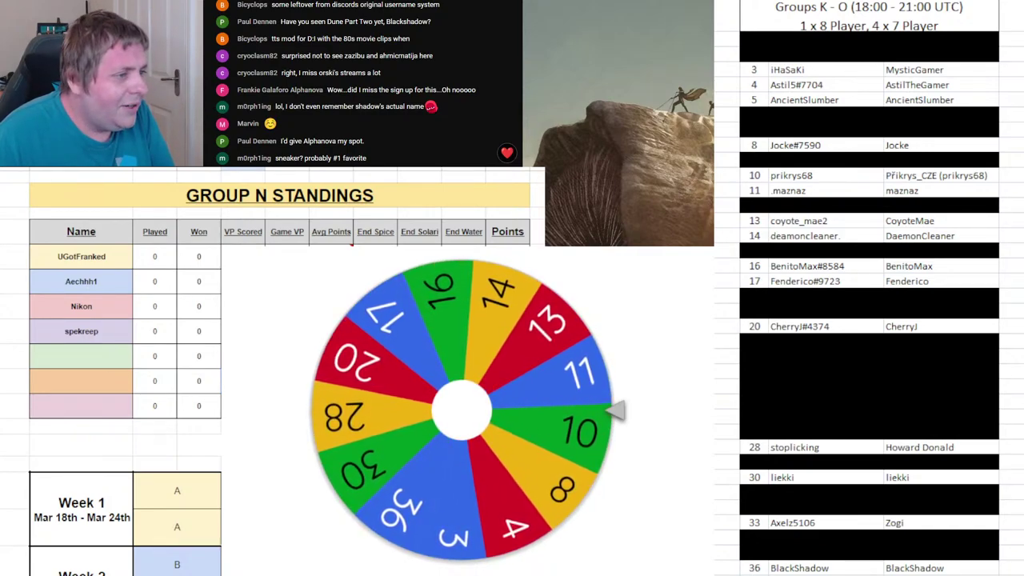
- Add drawn player 10 as Group N's fifth member and black out roster row 10
{"action": "left_click", "coordinate": [784, 160]}
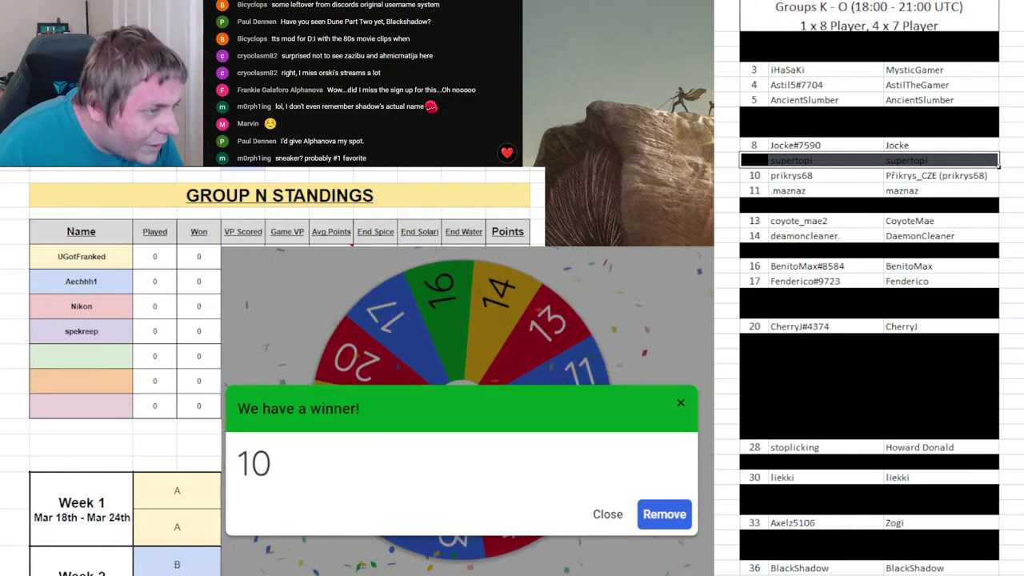
{"action": "left_click", "coordinate": [117, 362]}
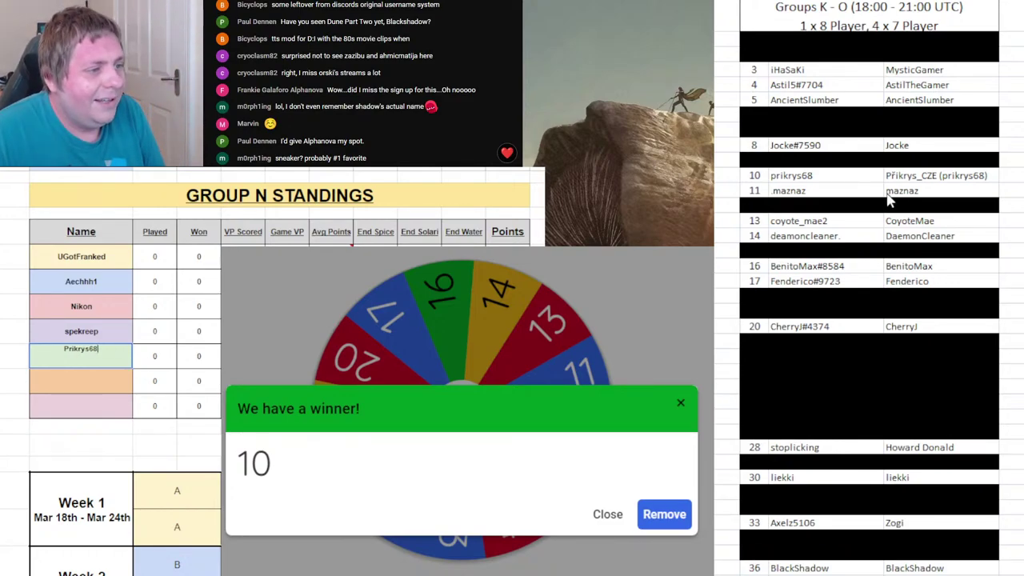
{"action": "left_click", "coordinate": [795, 179]}
{"action": "left_click", "coordinate": [762, 174]}
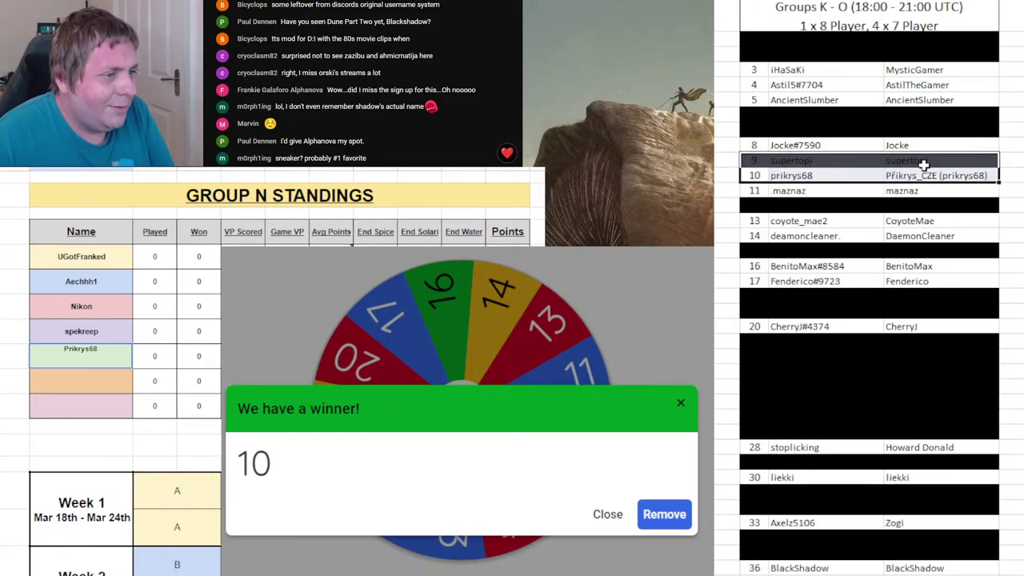
{"action": "key", "text": "F4"}
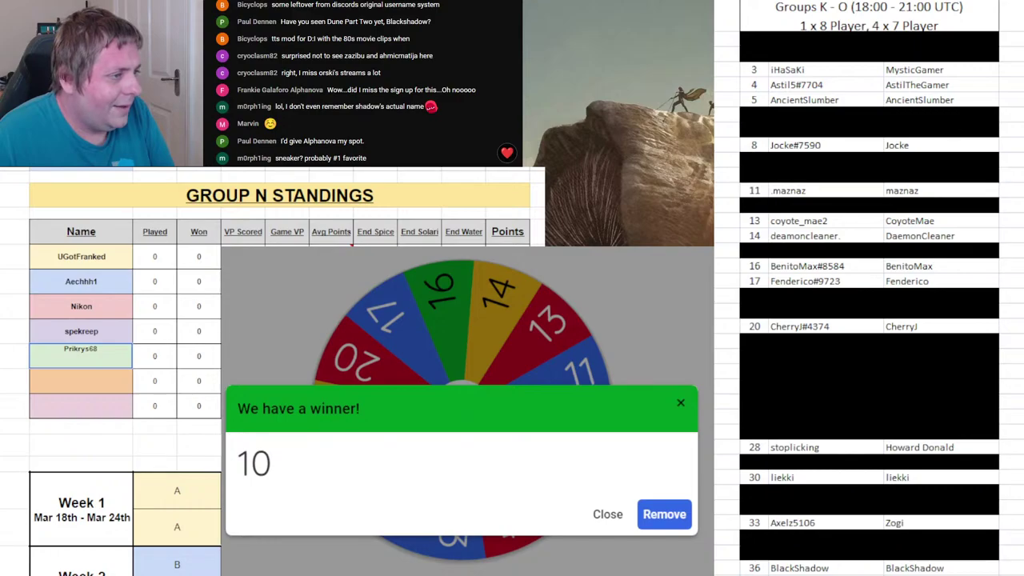
- Remove 10 from the wheel, spin it again, and bring up the Group O standings
{"action": "left_click", "coordinate": [657, 506]}
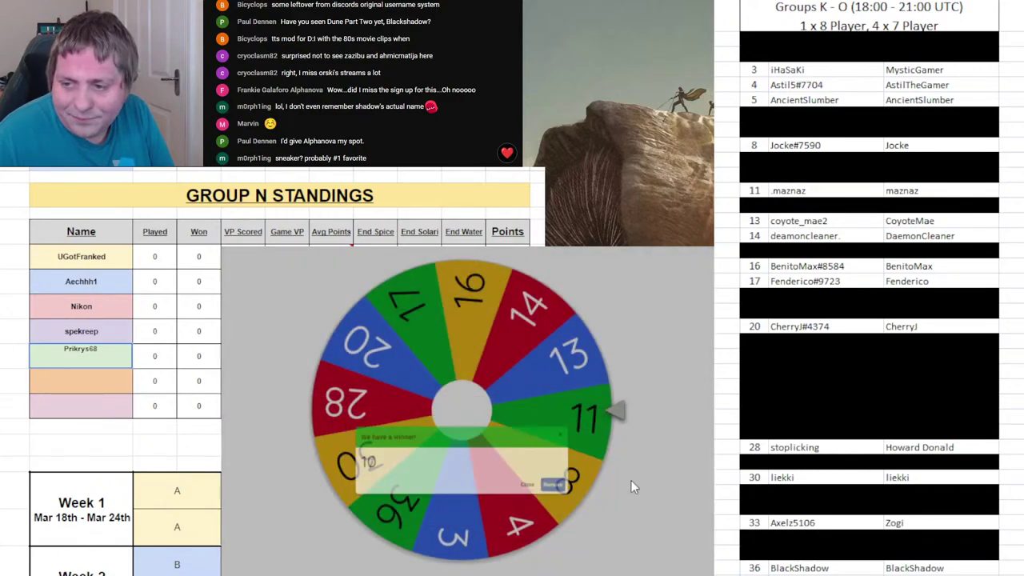
{"action": "left_click", "coordinate": [547, 418]}
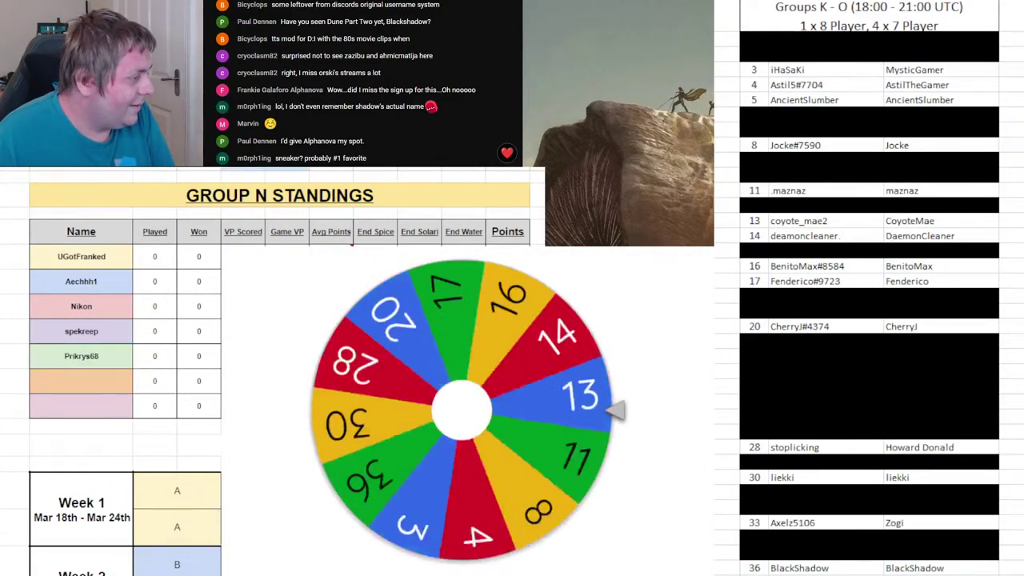
{"action": "key", "text": "ctrl+Page_Up"}
{"action": "key", "text": "ctrl+Page_Down"}
{"action": "key", "text": "ctrl+Page_Down"}
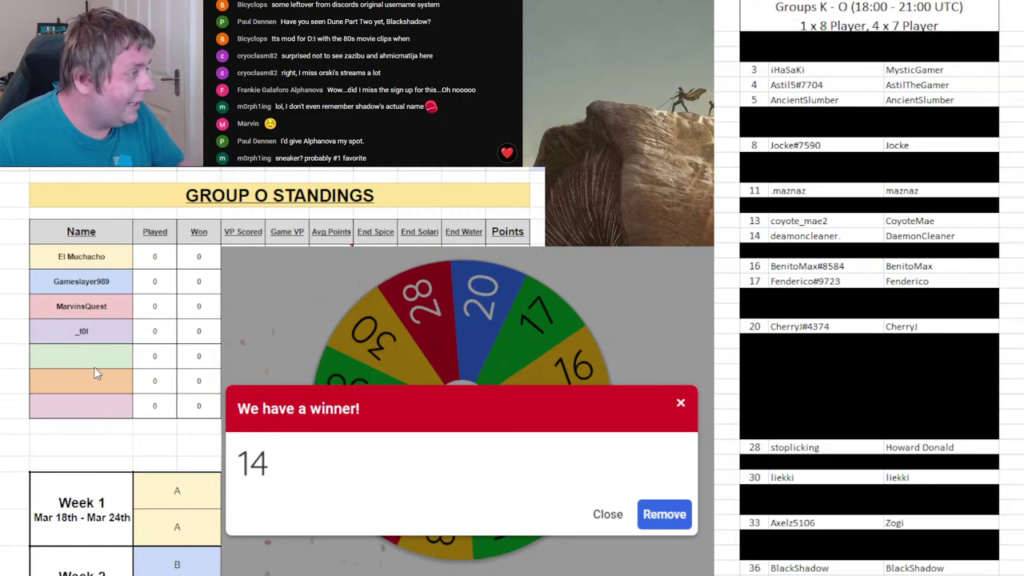
- Enter DeamonCleaner in Group O's fifth slot, remove 14 from the wheel, and spin again
{"action": "type", "text": "Deamon"}
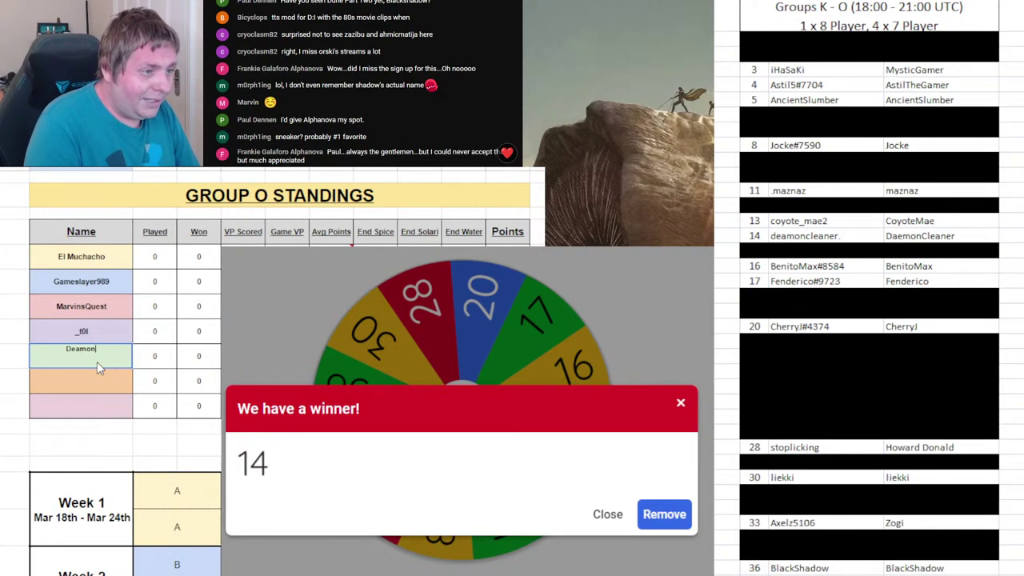
{"action": "type", "text": "Cleaner"}
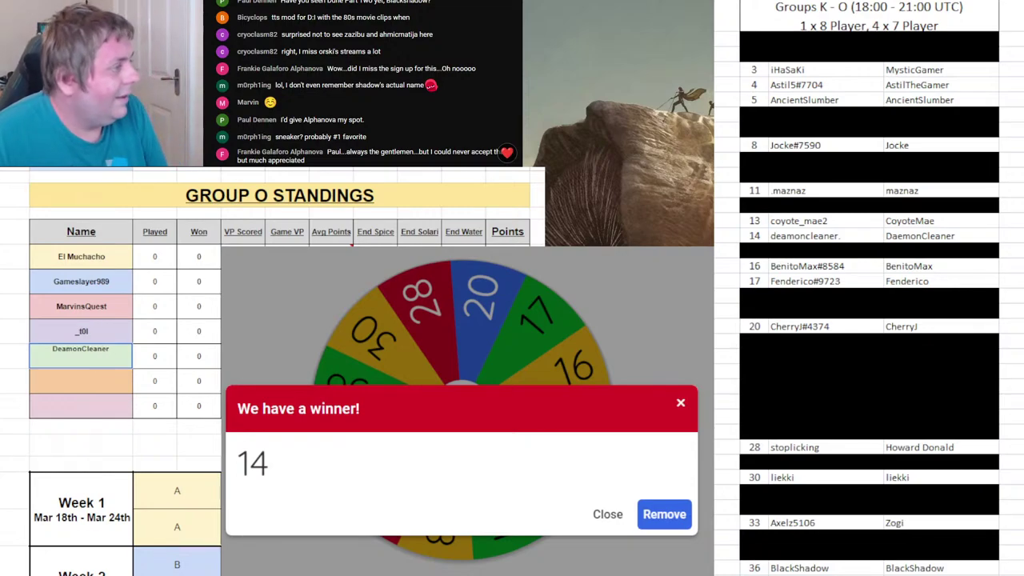
{"action": "key", "text": "Return"}
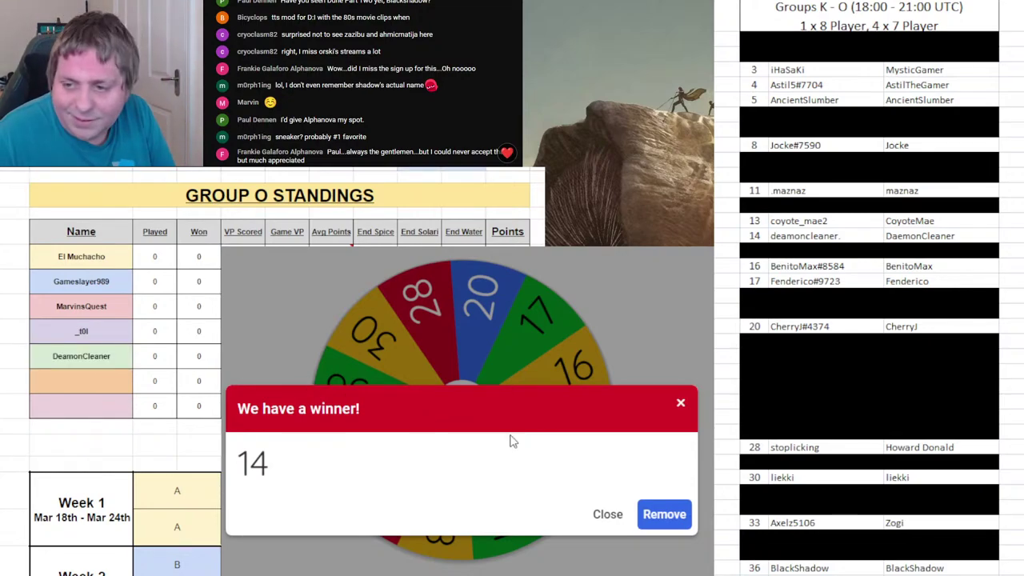
{"action": "left_click", "coordinate": [666, 515]}
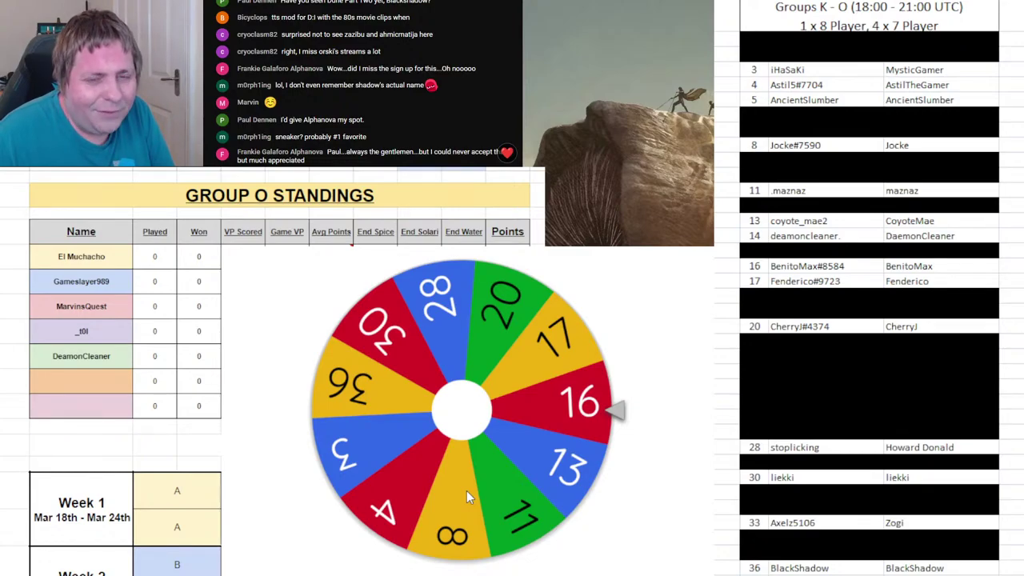
{"action": "left_click", "coordinate": [466, 490]}
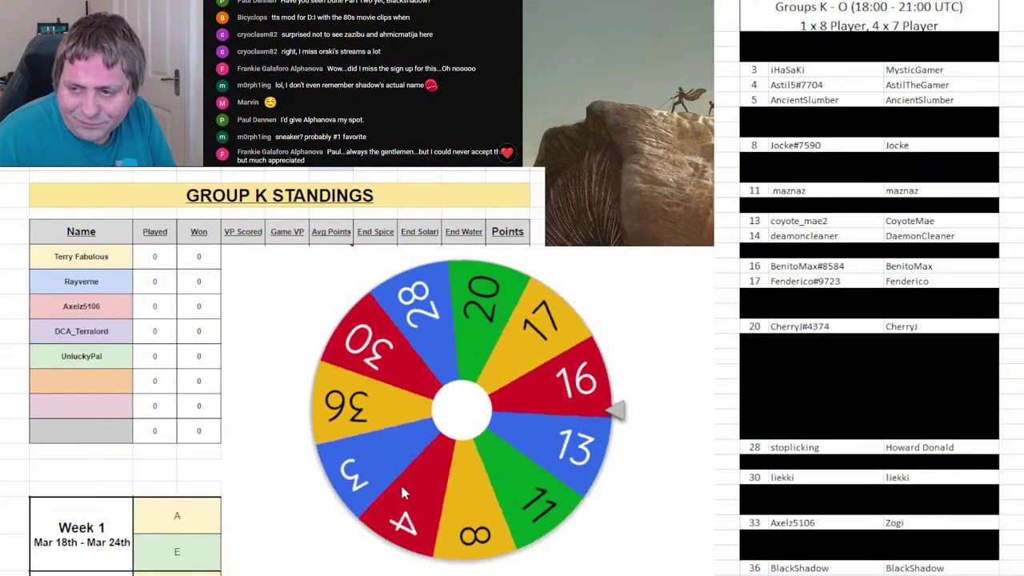
- On the Group K sheet, fill DeamonCleaner's roster row 14 black
{"action": "left_click", "coordinate": [8, 477]}
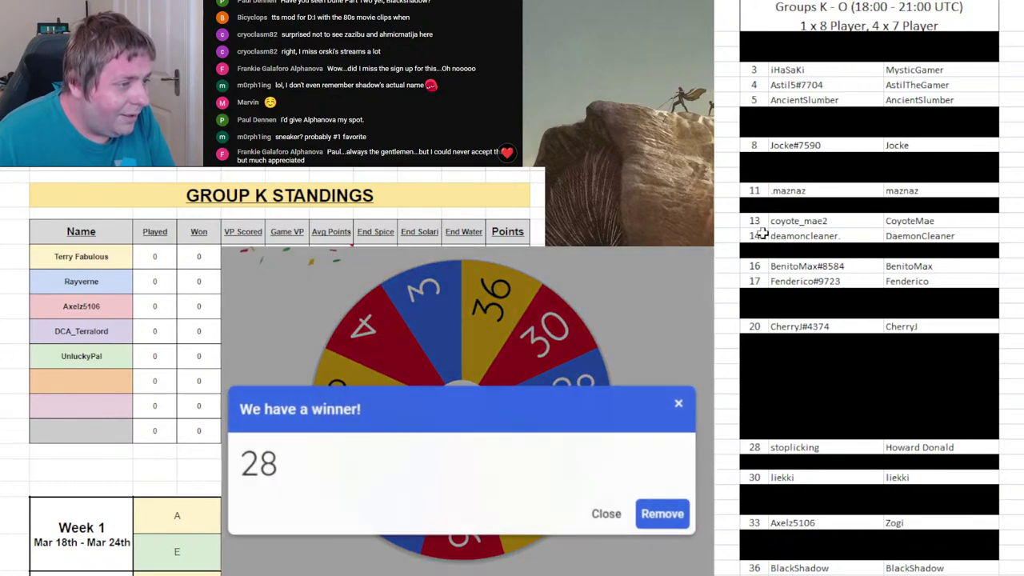
{"action": "left_click", "coordinate": [918, 236]}
{"action": "key", "text": "ctrl+y"}
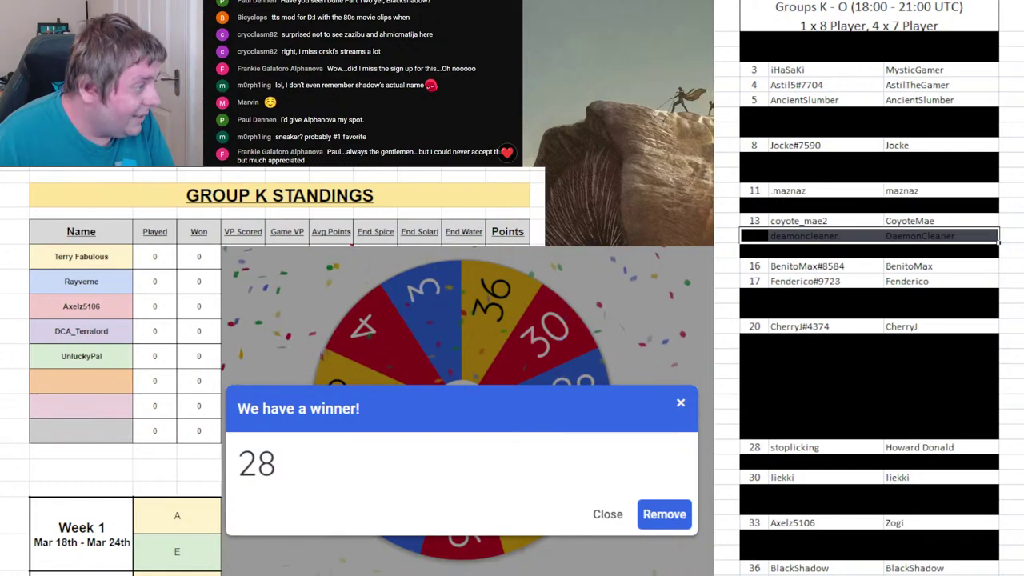
- Enter StopLicking in Group K's sixth slot, remove 28 from the wheel, and spin
{"action": "left_click", "coordinate": [104, 389]}
{"action": "type", "text": "Stoplicking"}
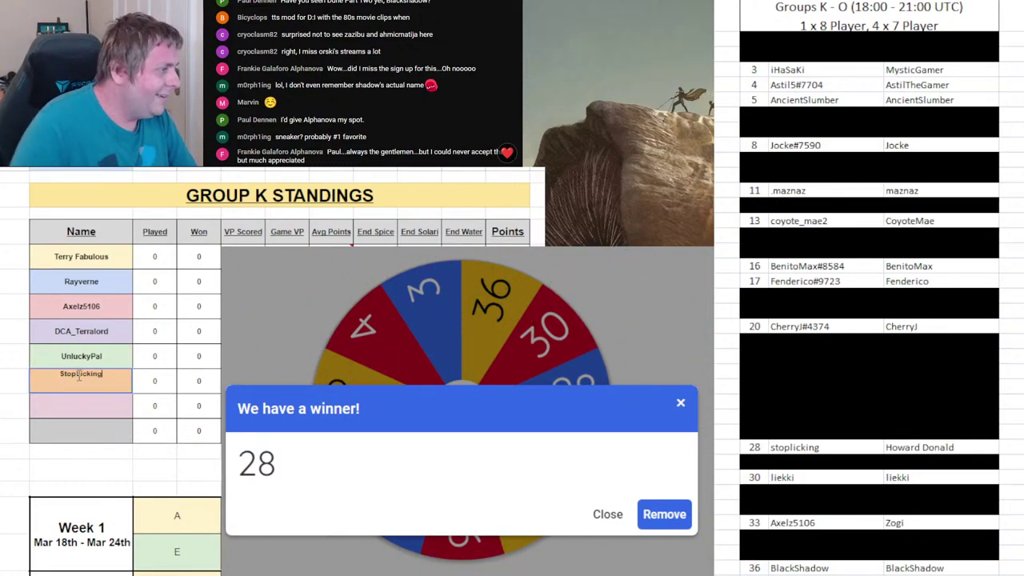
{"action": "left_click", "coordinate": [668, 522]}
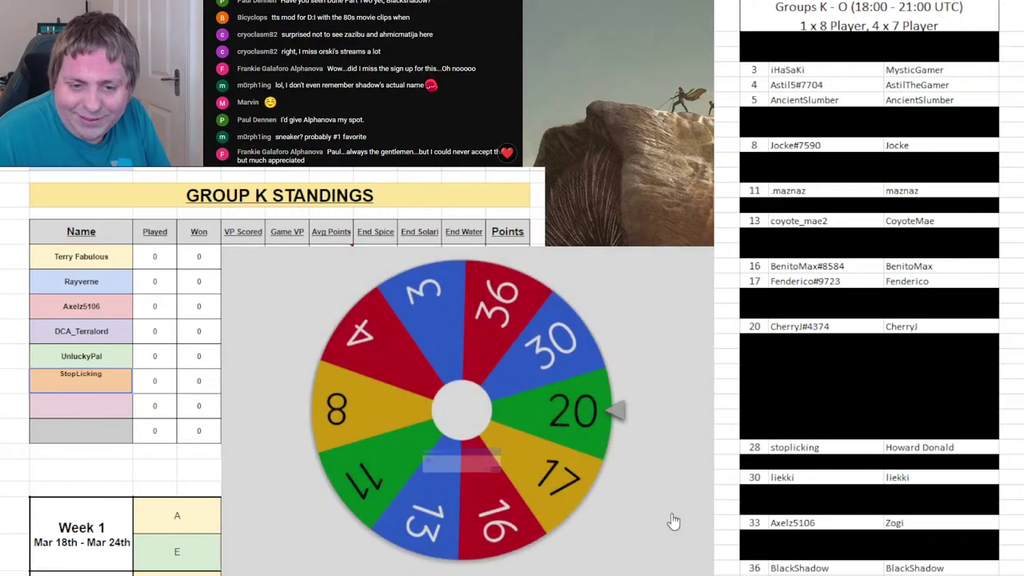
{"action": "left_click", "coordinate": [578, 415]}
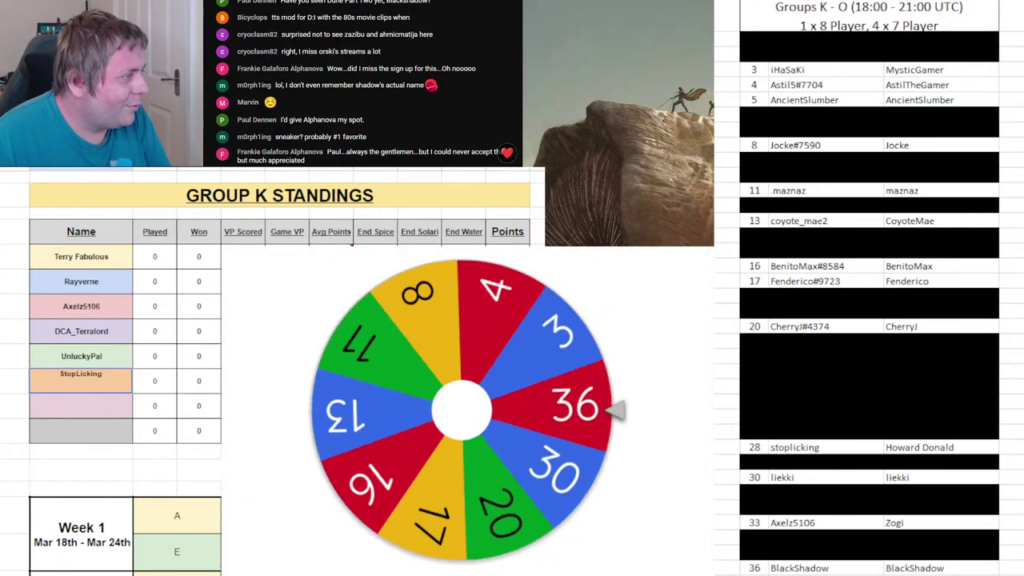
{"action": "scroll", "coordinate": [120, 361], "scroll_direction": "down", "scroll_amount": 3}
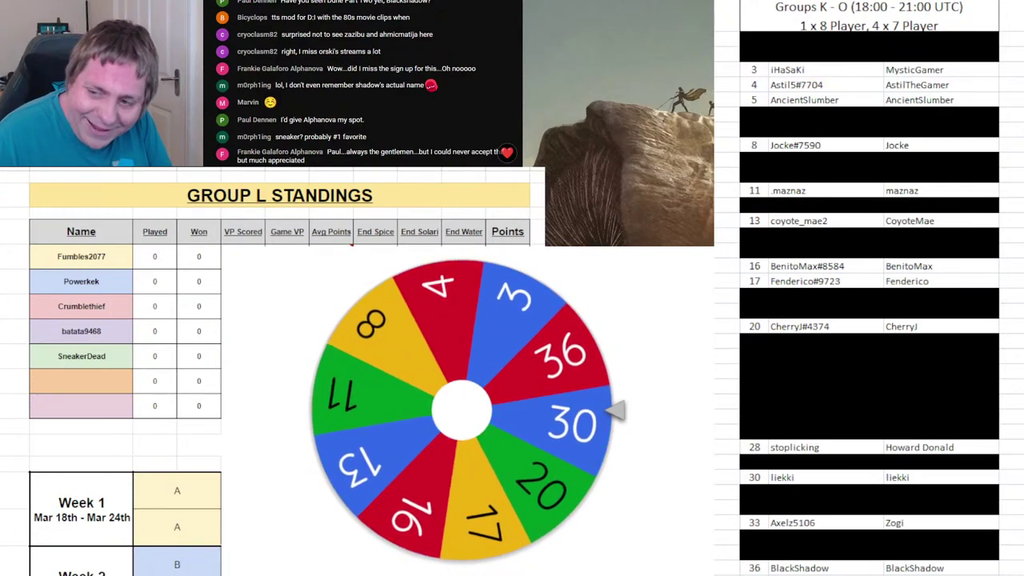
- Enter BlackShadow in Group L's sixth slot, remove 36 from the wheel, and spin
{"action": "left_click", "coordinate": [72, 389]}
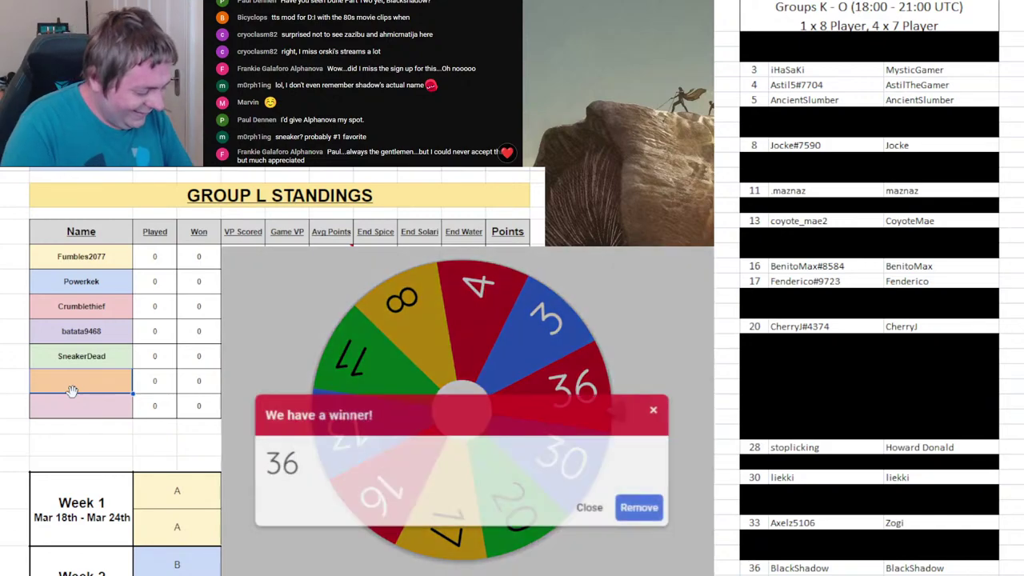
{"action": "type", "text": "B"}
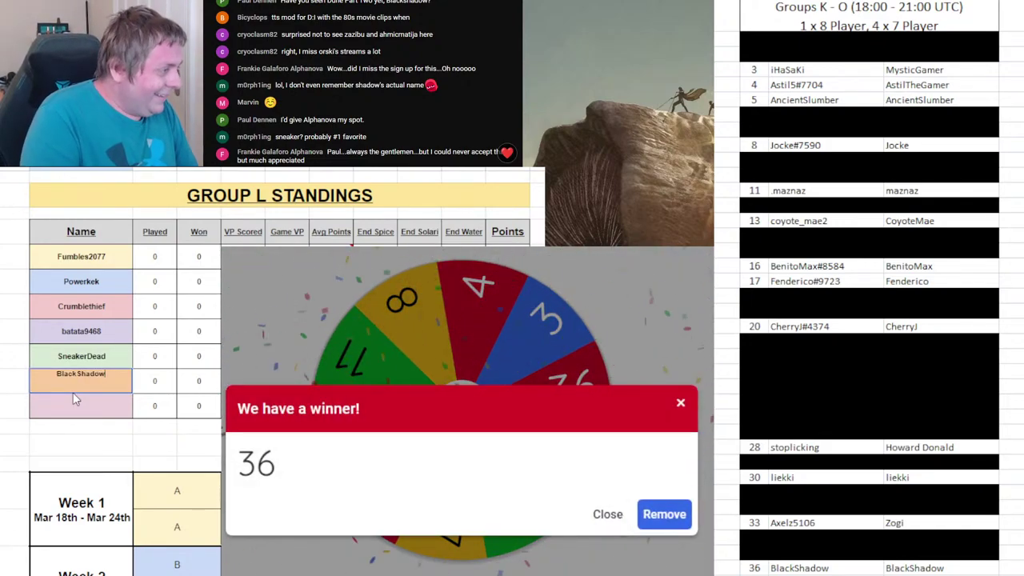
{"action": "type", "text": "lackShadow"}
{"action": "key", "text": "Return"}
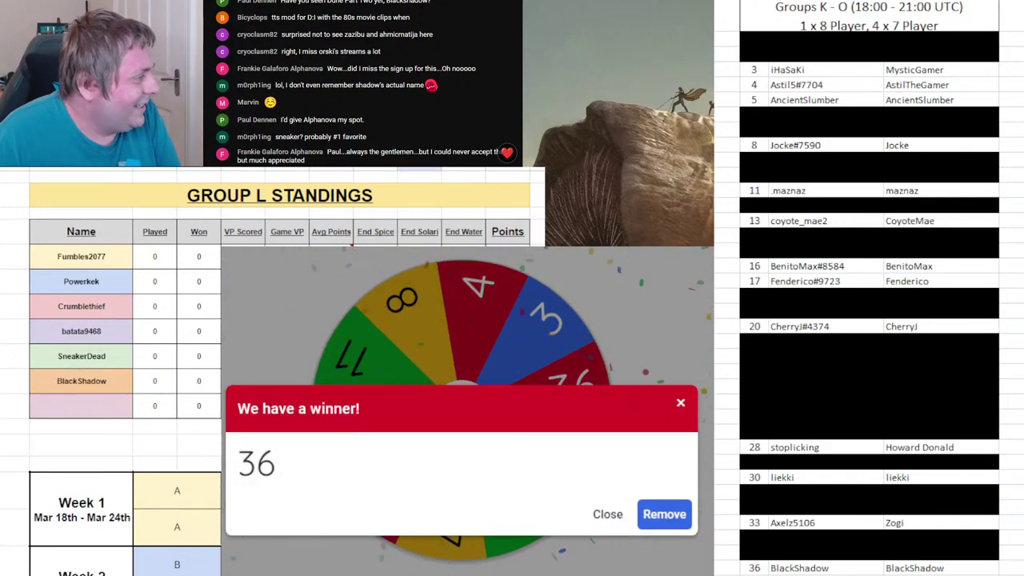
{"action": "left_click", "coordinate": [664, 516]}
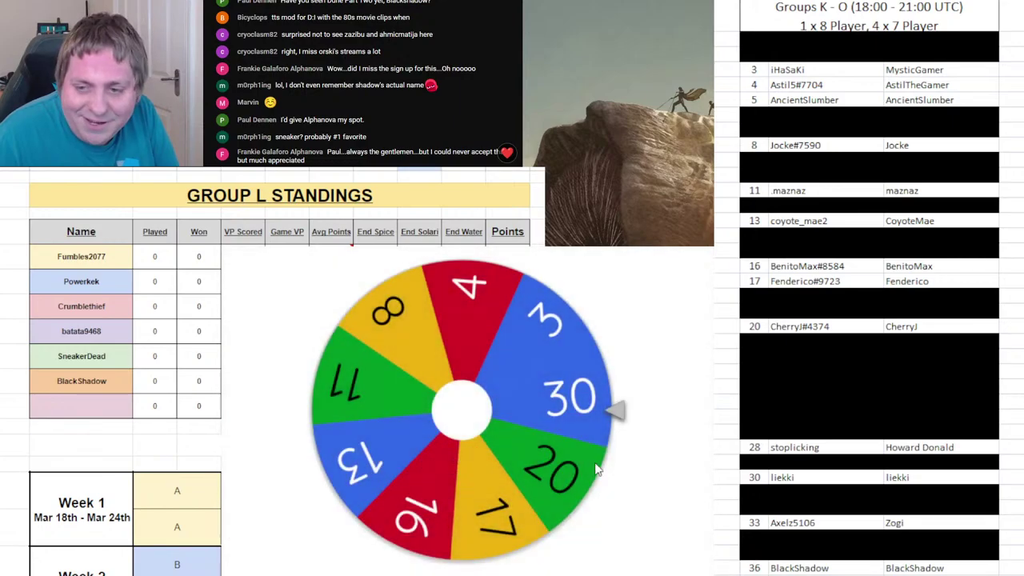
{"action": "left_click", "coordinate": [539, 410]}
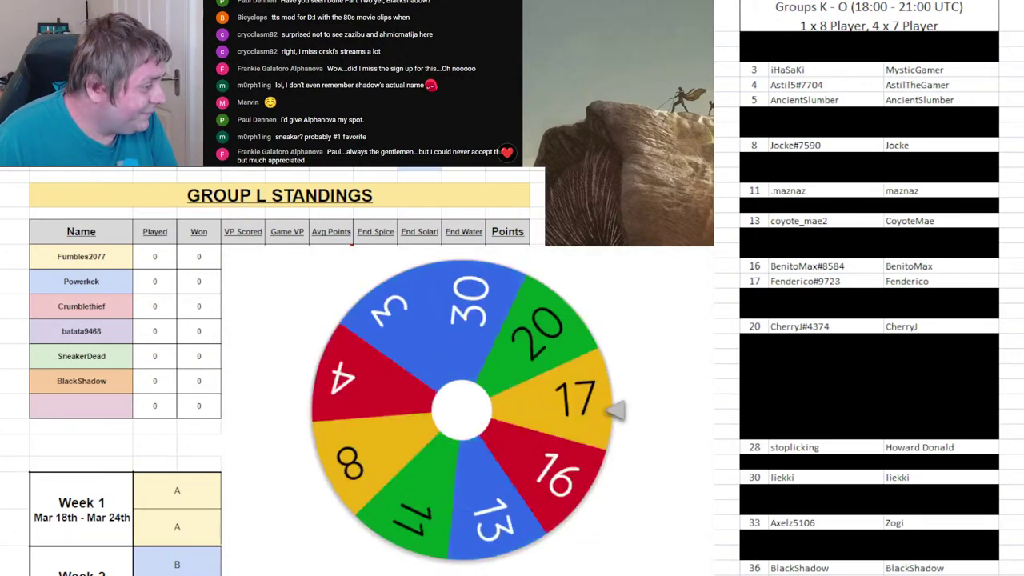
- On Group M, black out roster entry 36, enter drawn player 8's name, remove 8, and spin
{"action": "key", "text": "ctrl+Page_Down"}
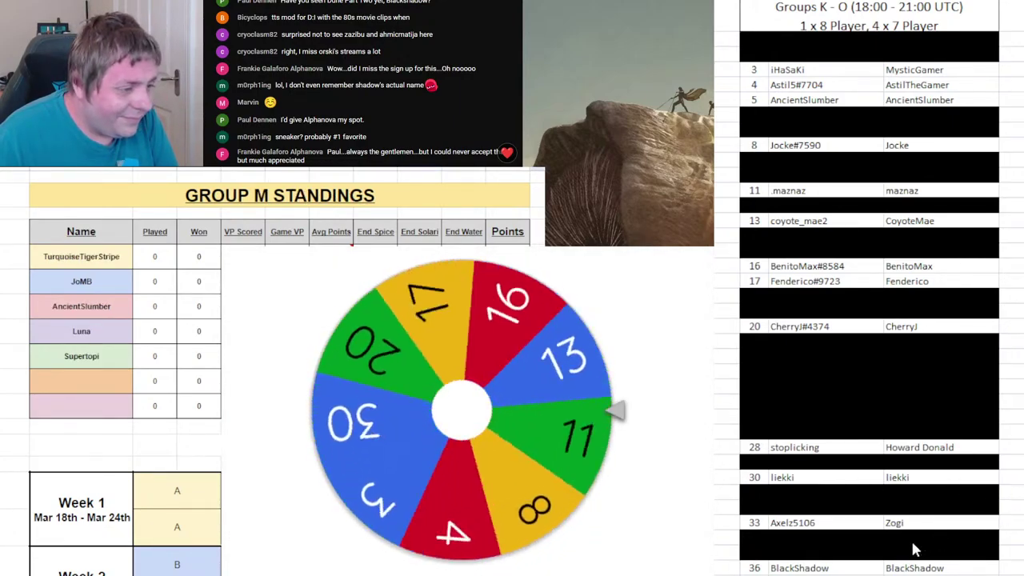
{"action": "left_click", "coordinate": [745, 563]}
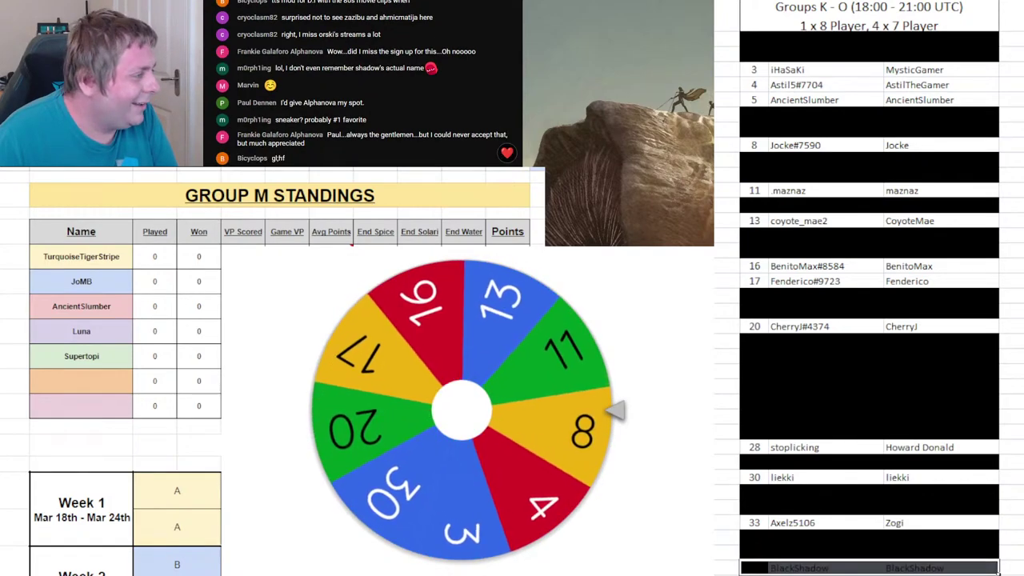
{"action": "left_click", "coordinate": [80, 386]}
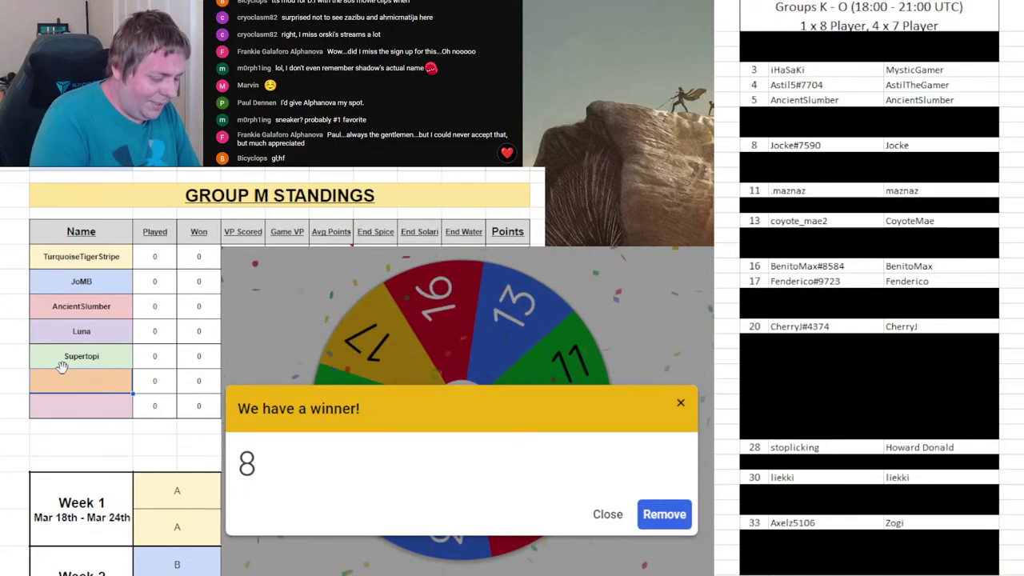
{"action": "type", "text": "e"}
{"action": "key", "text": "Return"}
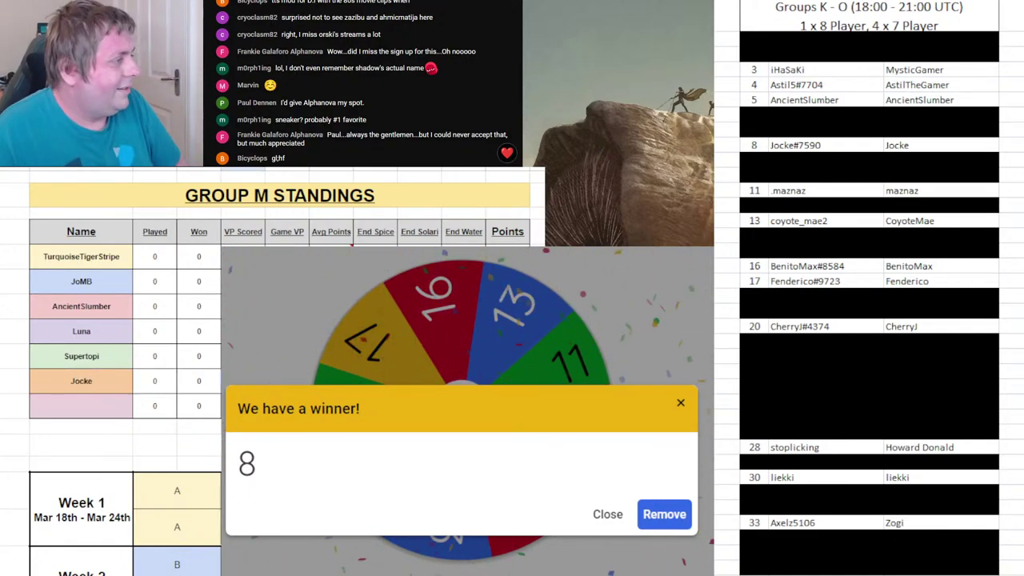
{"action": "left_click", "coordinate": [665, 514]}
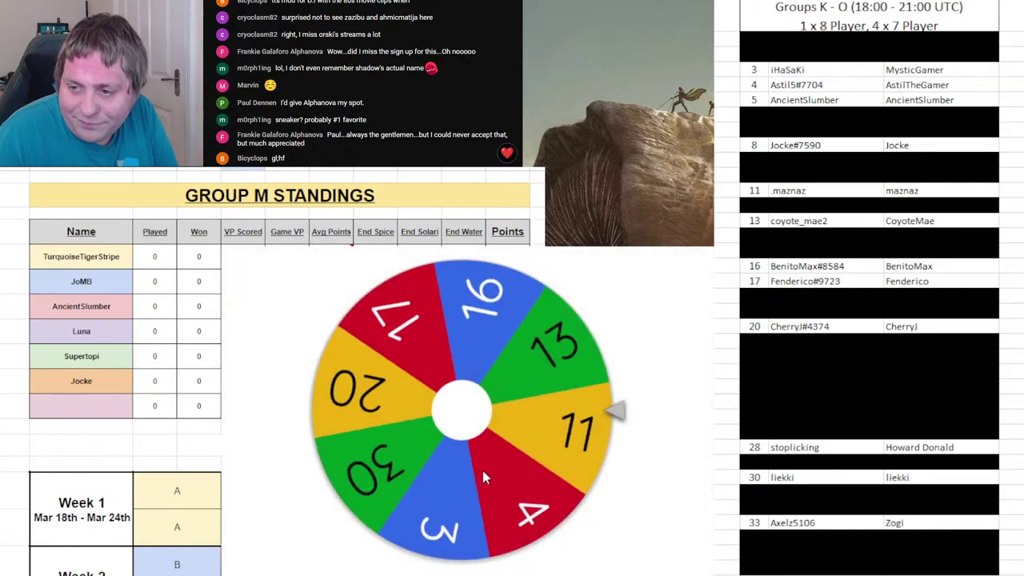
{"action": "left_click", "coordinate": [483, 471]}
- On Group N, enter Maznaz in the sixth slot, remove 11 from the wheel, and spin again
{"action": "key", "text": "ctrl+Page_Down"}
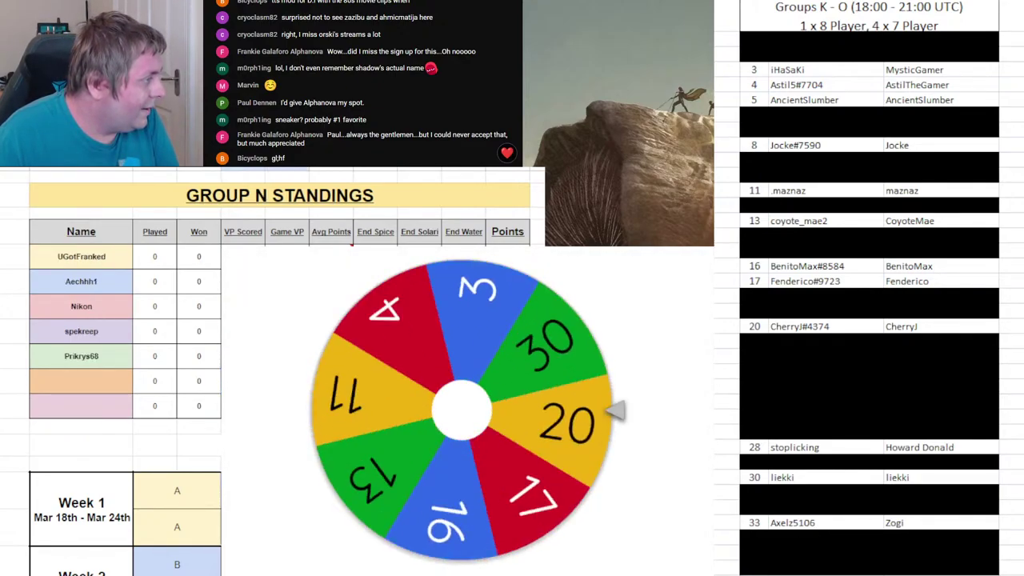
{"action": "left_click", "coordinate": [109, 382]}
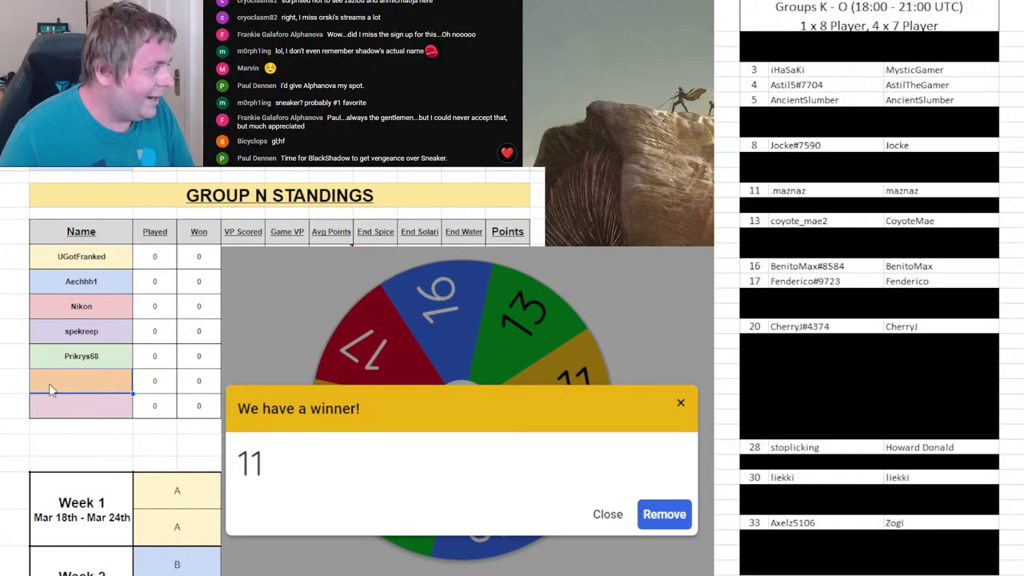
{"action": "type", "text": "Maz"}
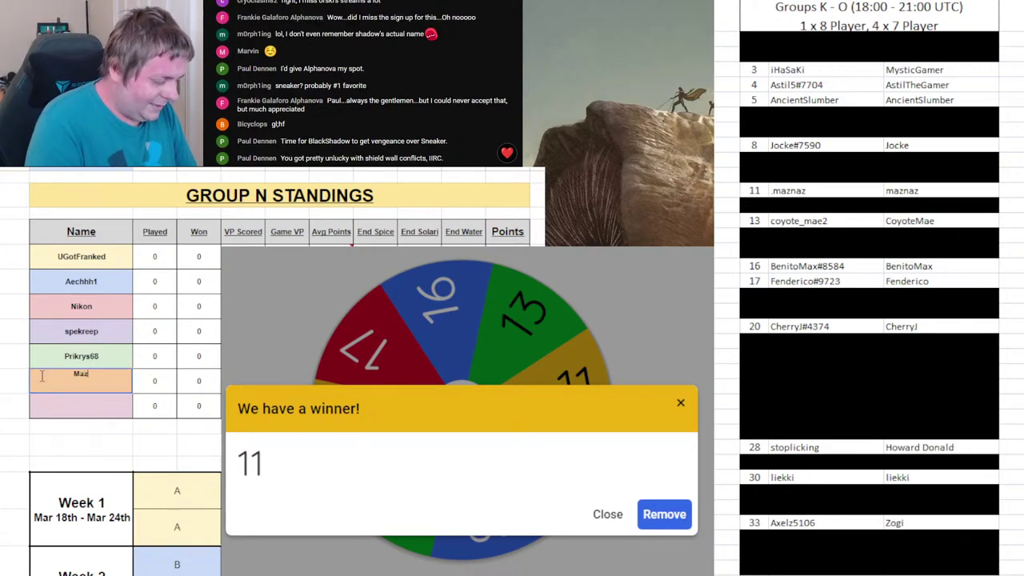
{"action": "type", "text": "naz"}
{"action": "key", "text": "Return"}
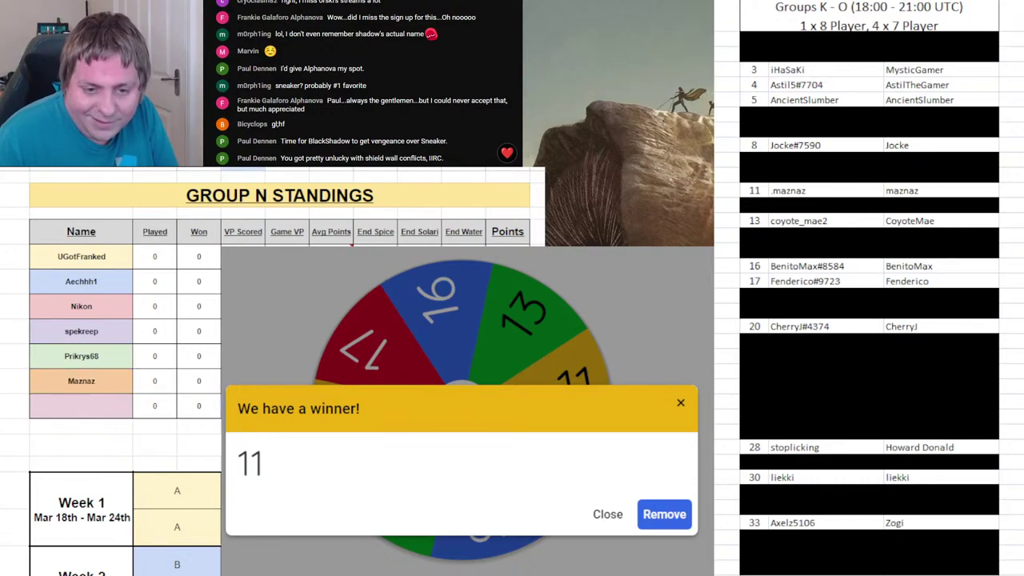
{"action": "left_click", "coordinate": [651, 528]}
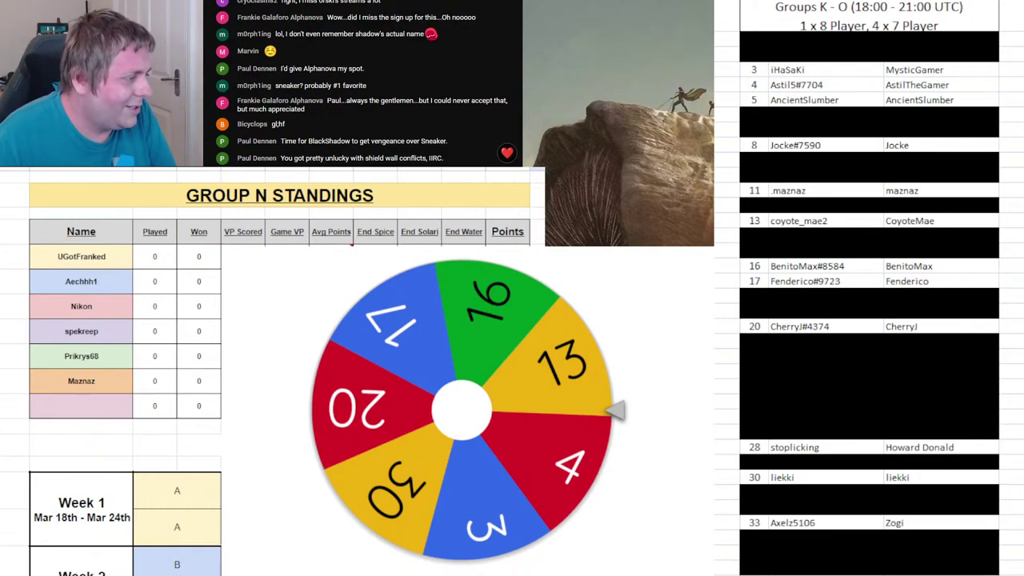
{"action": "left_click", "coordinate": [529, 455]}
- Black out roster entry 11
{"action": "left_click", "coordinate": [74, 390]}
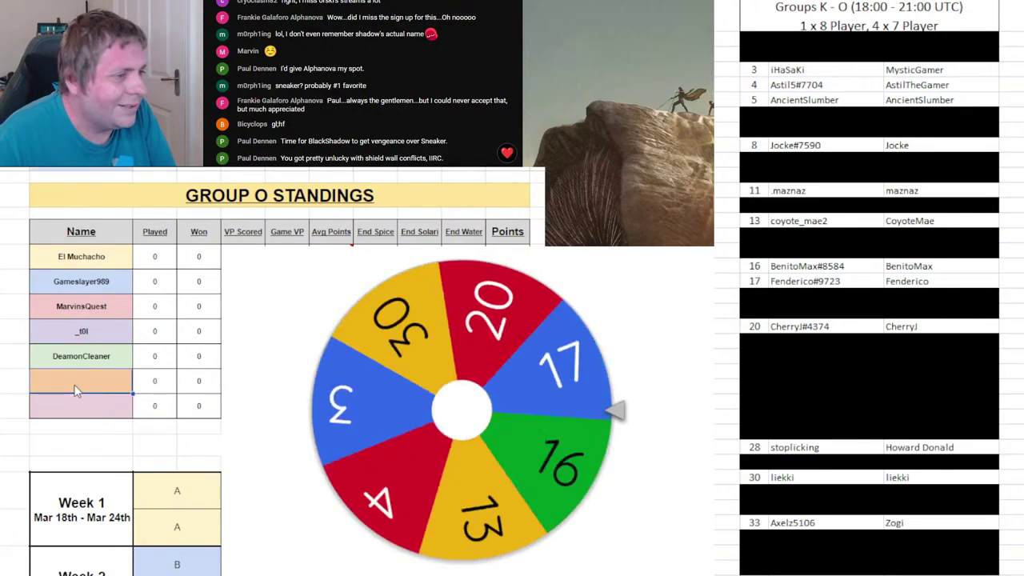
{"action": "left_click", "coordinate": [913, 190]}
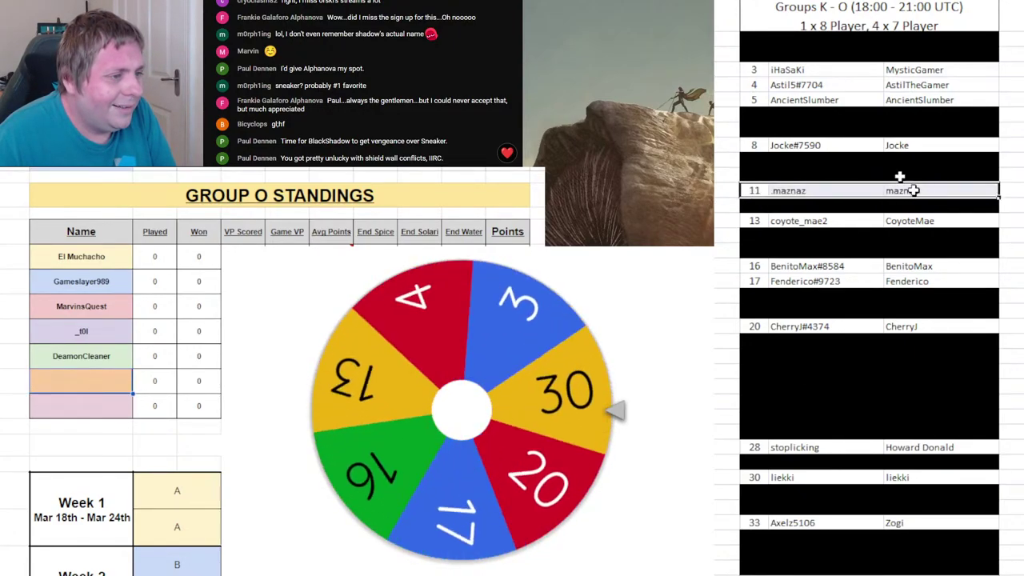
{"action": "key", "text": "Delete"}
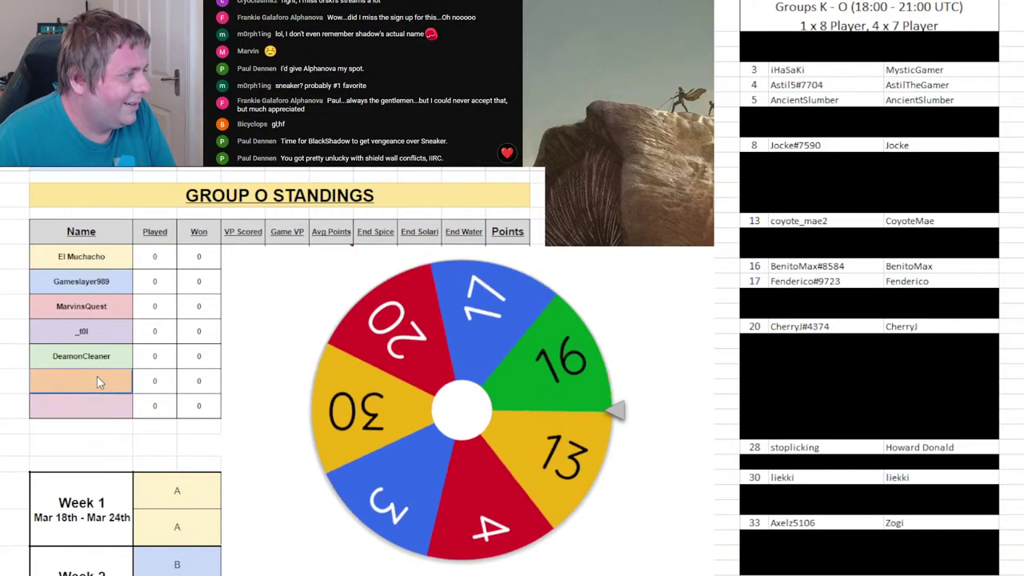
- Enter BentoMax in Group O's sixth slot, remove 16 from the wheel, and spin
{"action": "left_click", "coordinate": [96, 383]}
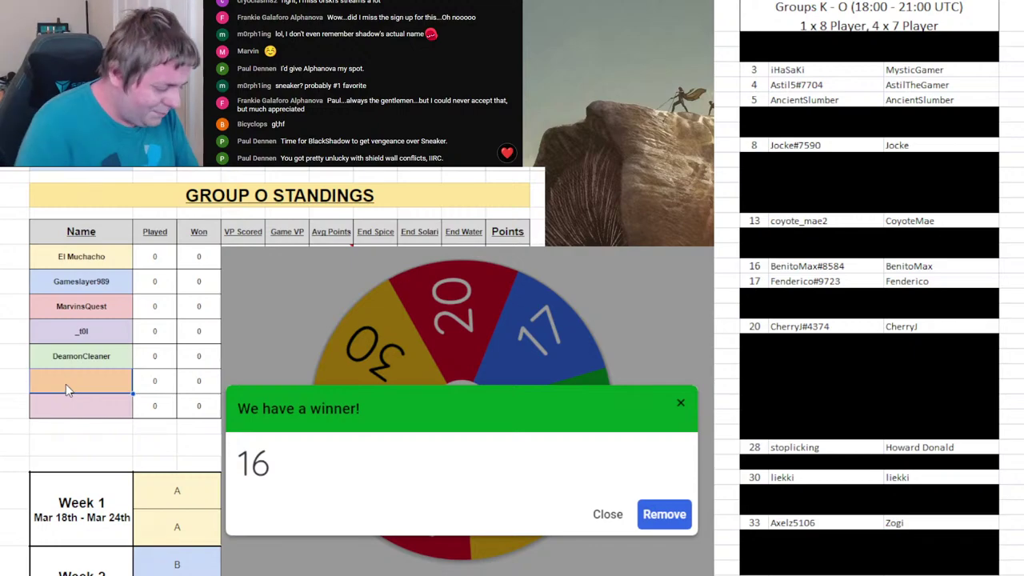
{"action": "type", "text": "Beni"}
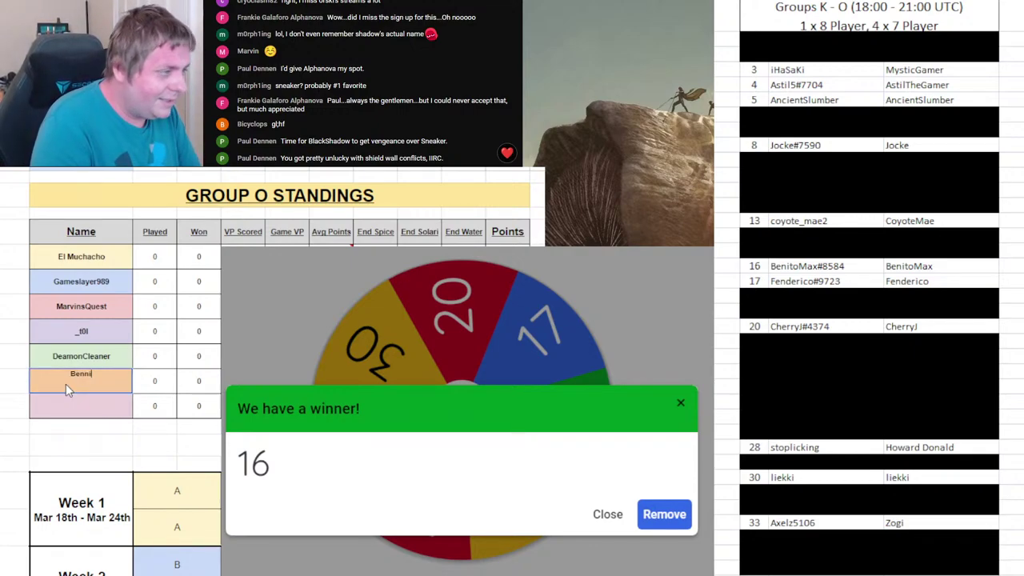
{"action": "type", "text": "toMa"}
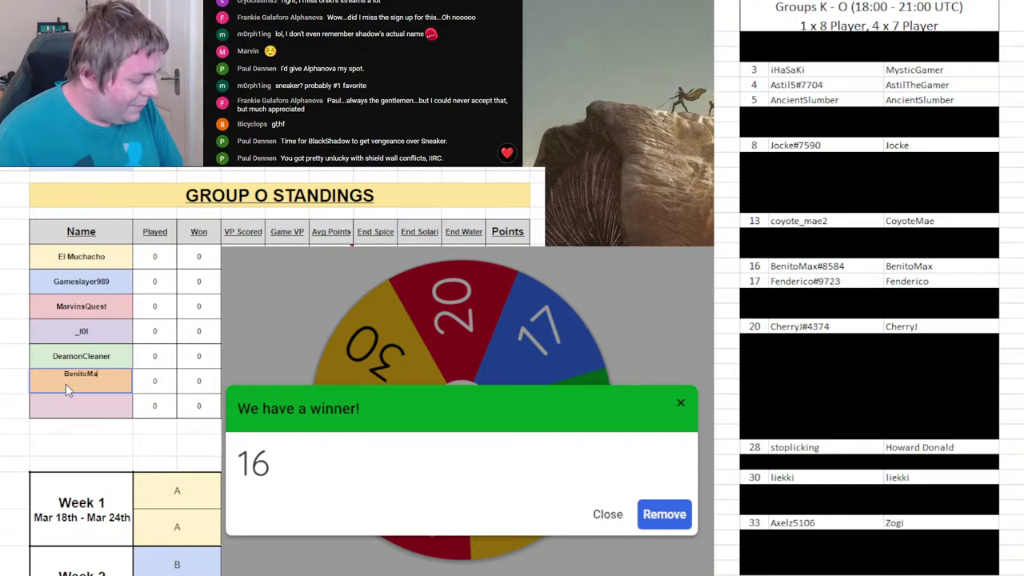
{"action": "type", "text": "x"}
{"action": "left_click", "coordinate": [199, 445]}
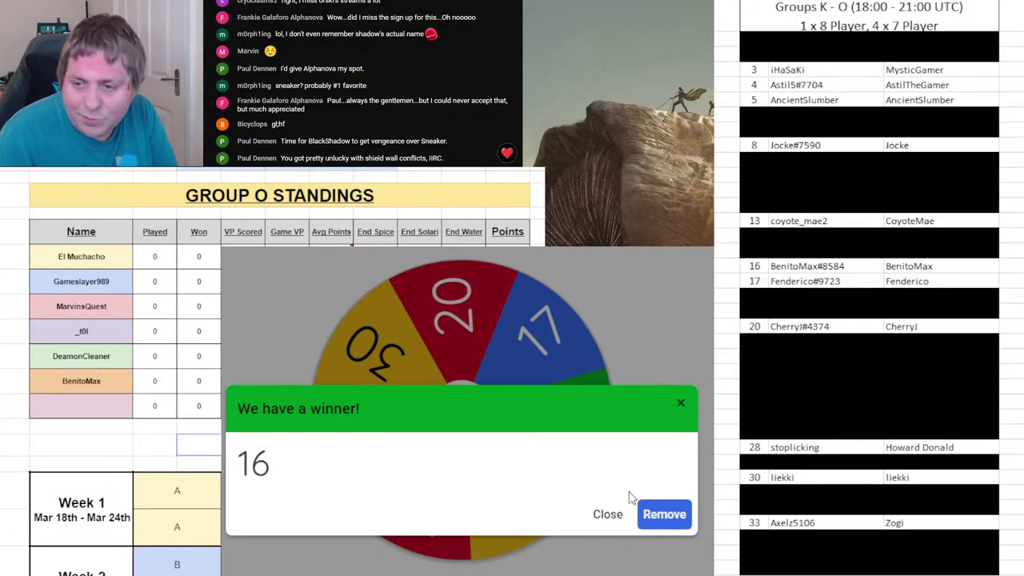
{"action": "left_click", "coordinate": [665, 515]}
{"action": "left_click", "coordinate": [562, 429]}
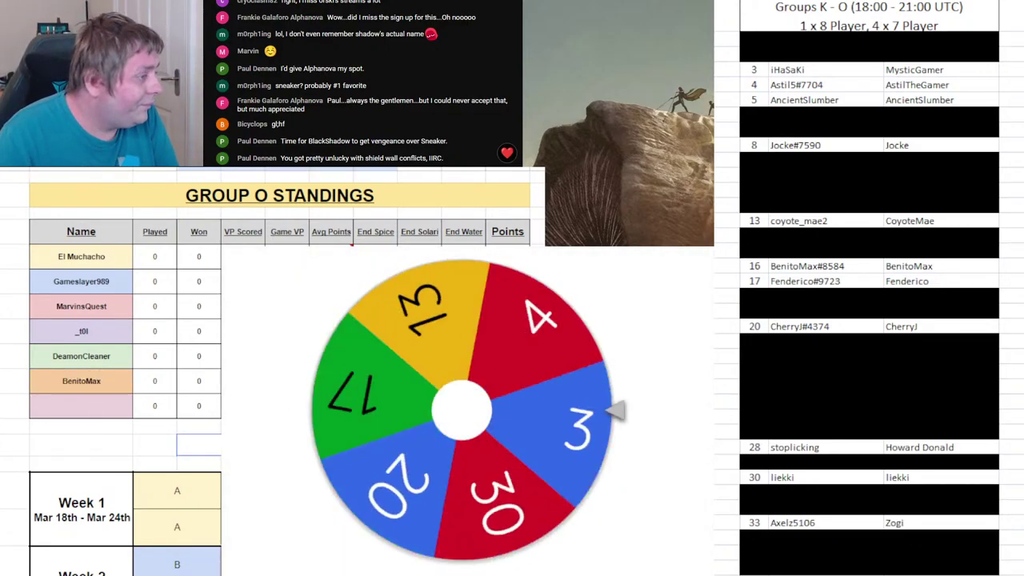
{"action": "key", "text": "ctrl+Page_Up"}
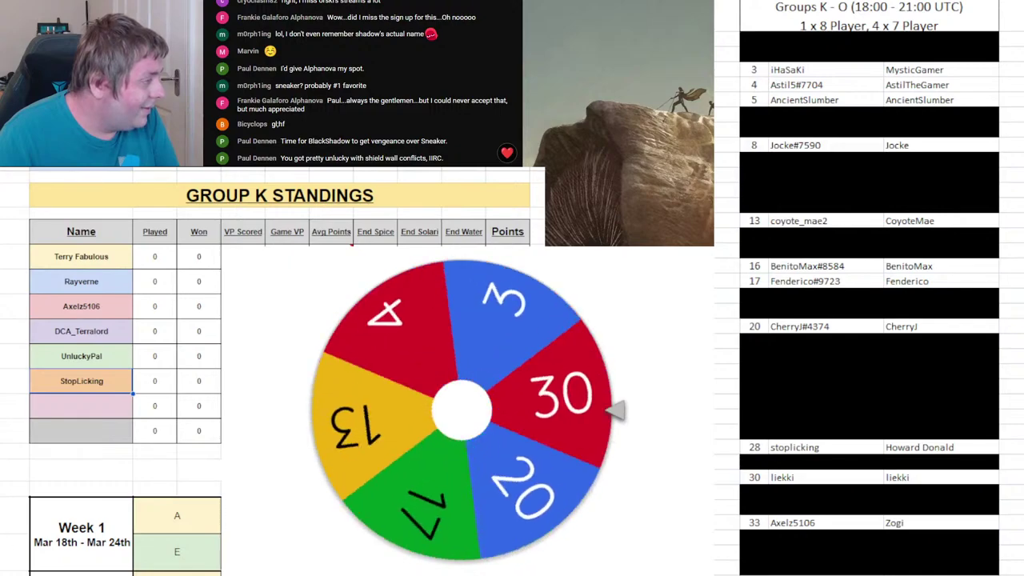
- Black out roster entries 16, 28, 33 and 5 with F4
{"action": "left_click", "coordinate": [807, 191]}
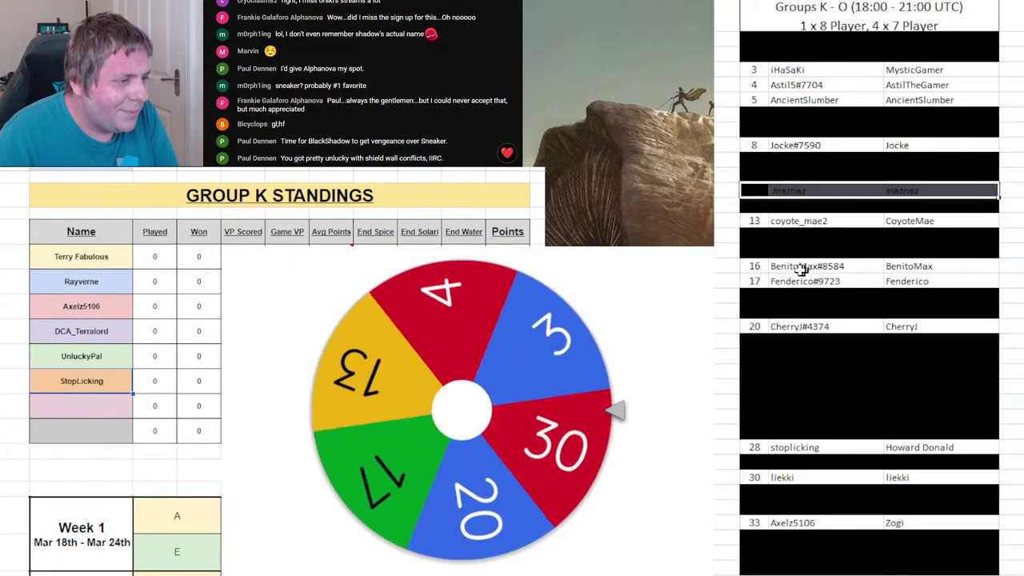
{"action": "left_click", "coordinate": [754, 266]}
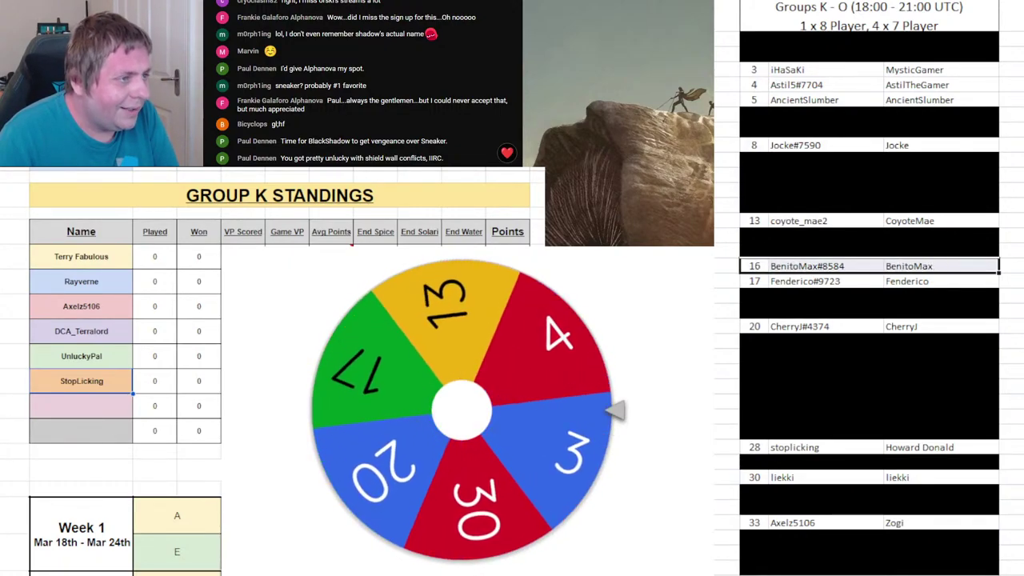
{"action": "key", "text": "F4"}
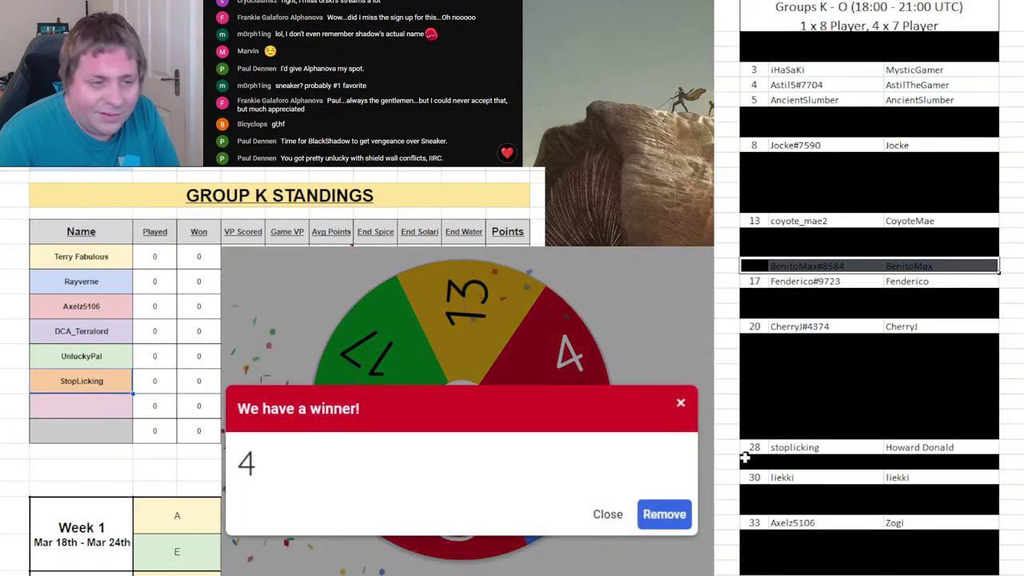
{"action": "left_click", "coordinate": [823, 448]}
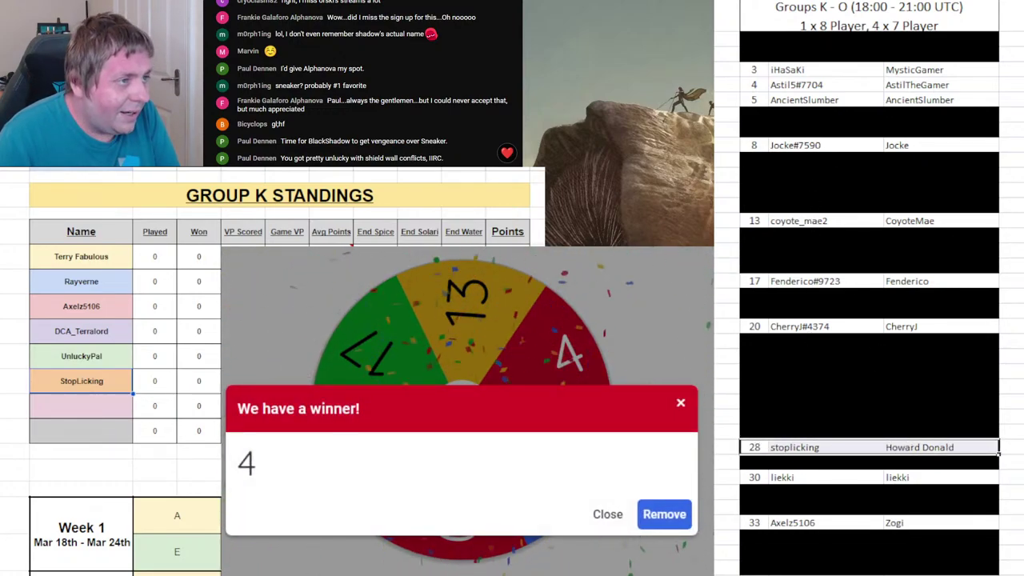
{"action": "key", "text": "F4"}
{"action": "left_click", "coordinate": [880, 523]}
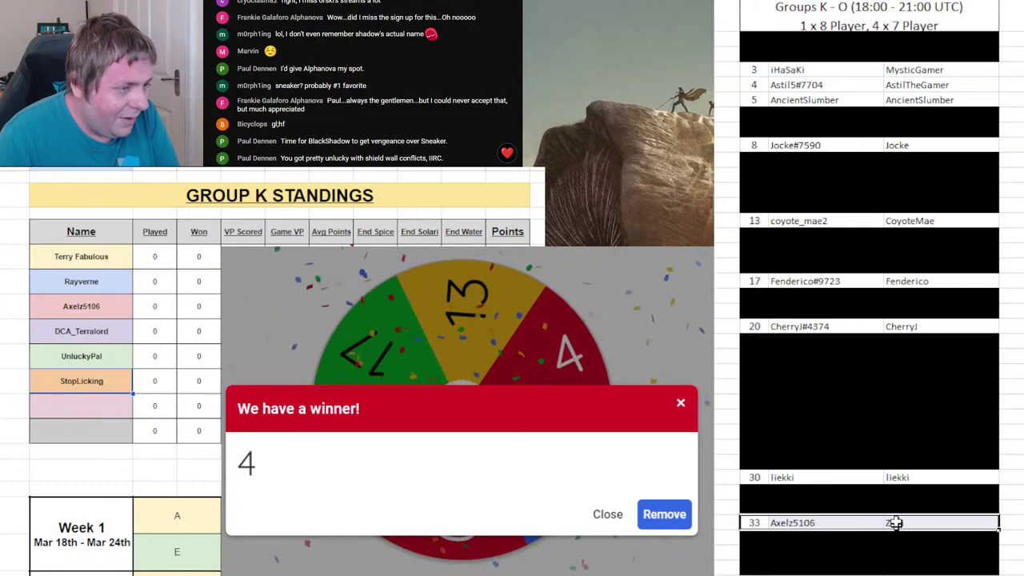
{"action": "key", "text": "F4"}
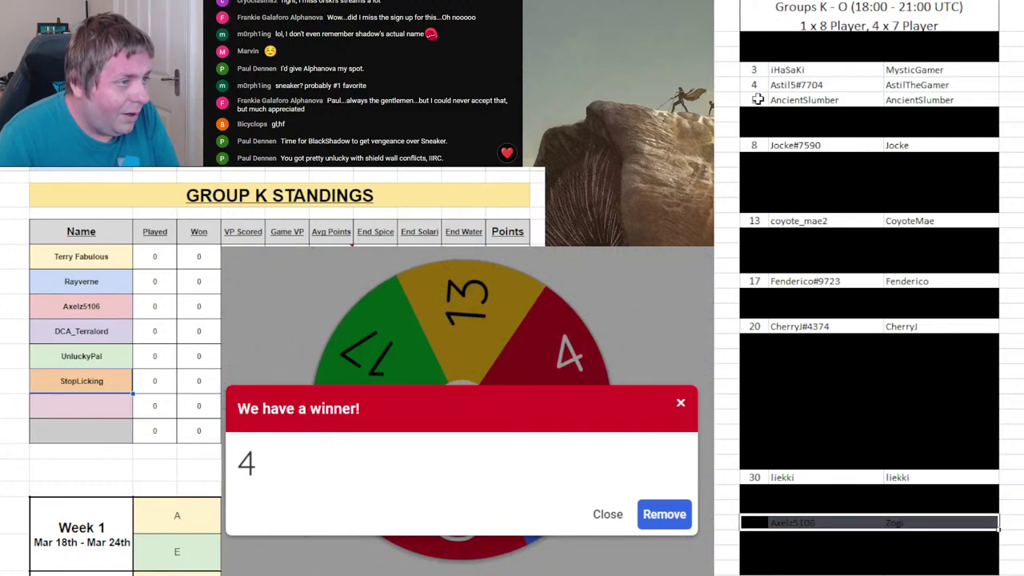
{"action": "left_click", "coordinate": [757, 100]}
{"action": "key", "text": "F4"}
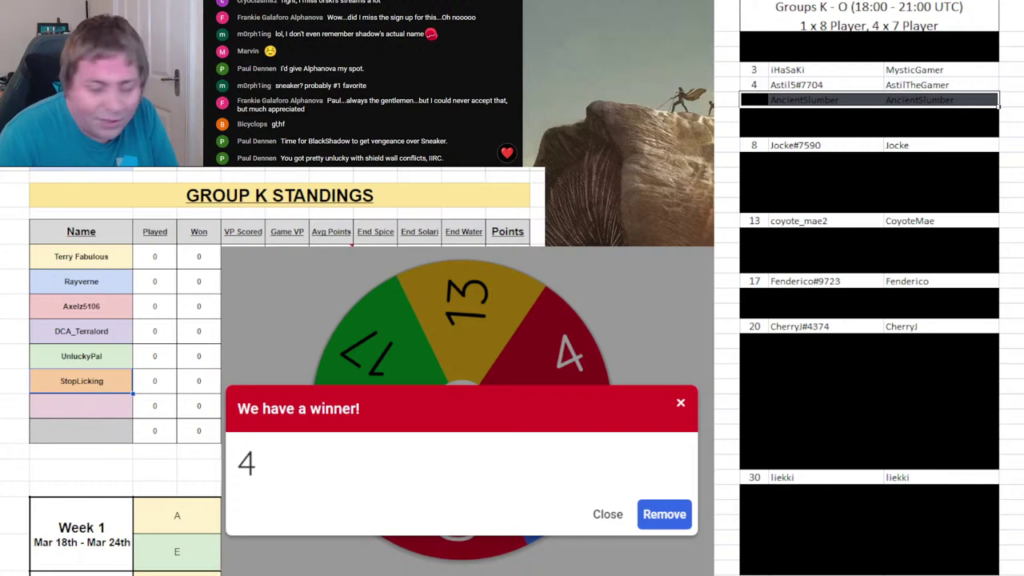
{"action": "left_click", "coordinate": [109, 413]}
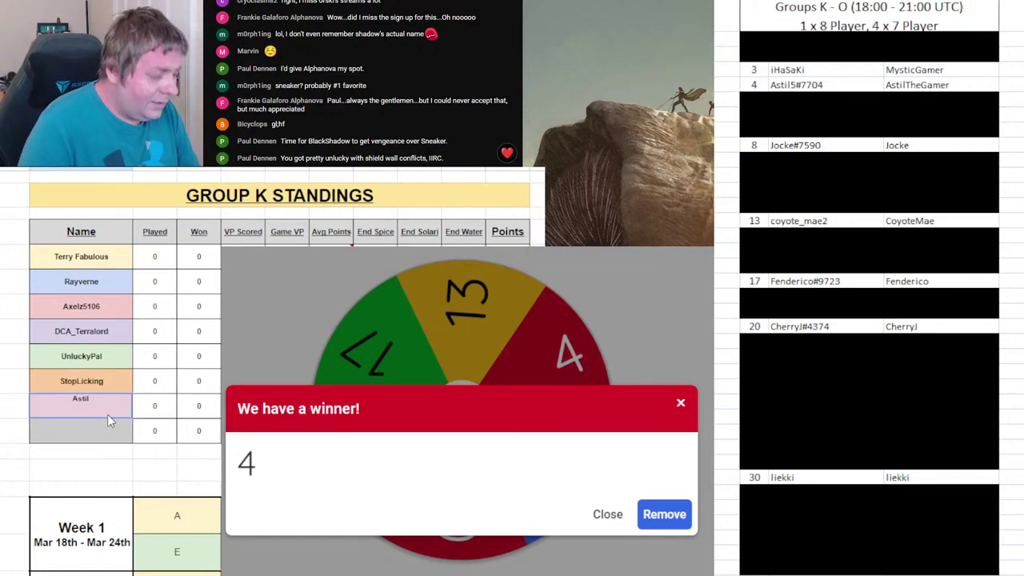
{"action": "type", "text": "Astil5"}
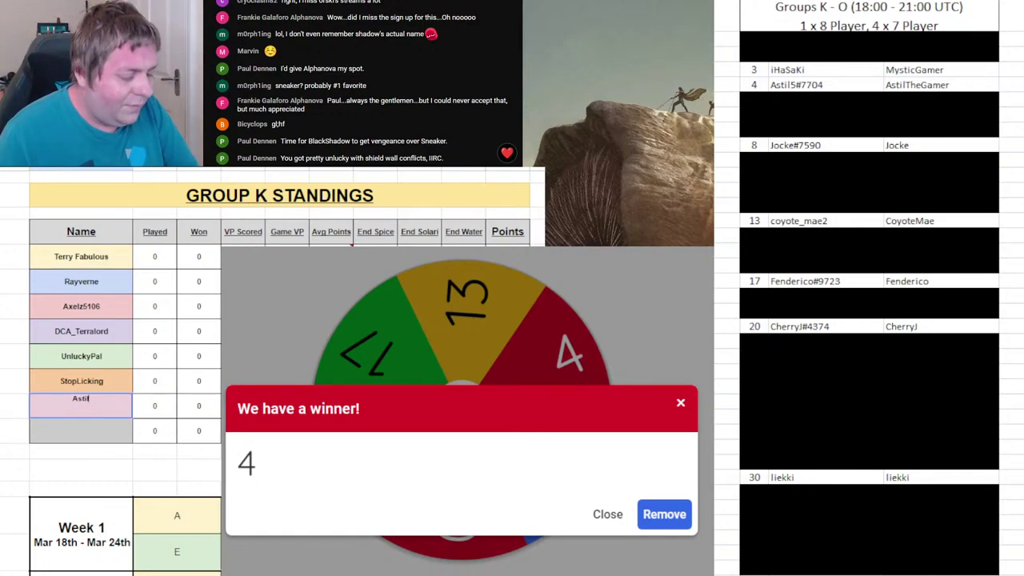
{"action": "left_click_drag", "start_coordinate": [756, 100], "coordinate": [992, 99]}
{"action": "left_click_drag", "start_coordinate": [755, 77], "coordinate": [897, 80]}
{"action": "key", "text": "Delete"}
{"action": "left_click", "coordinate": [665, 515]}
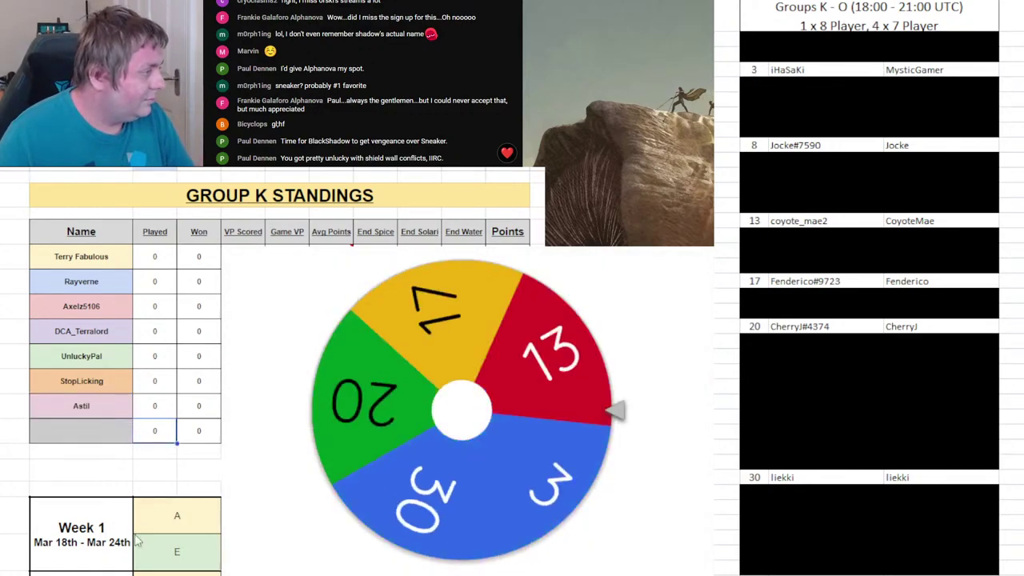
{"action": "key", "text": "ctrl+Page_Down"}
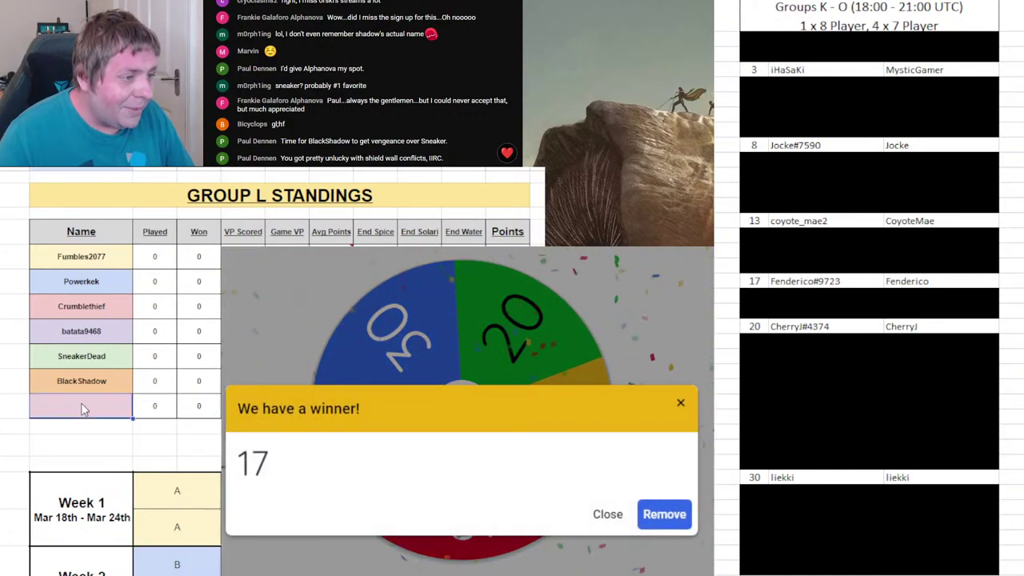
- Enter Fenderico as Group L's seventh name and black out roster row 17
{"action": "type", "text": "Fenderico"}
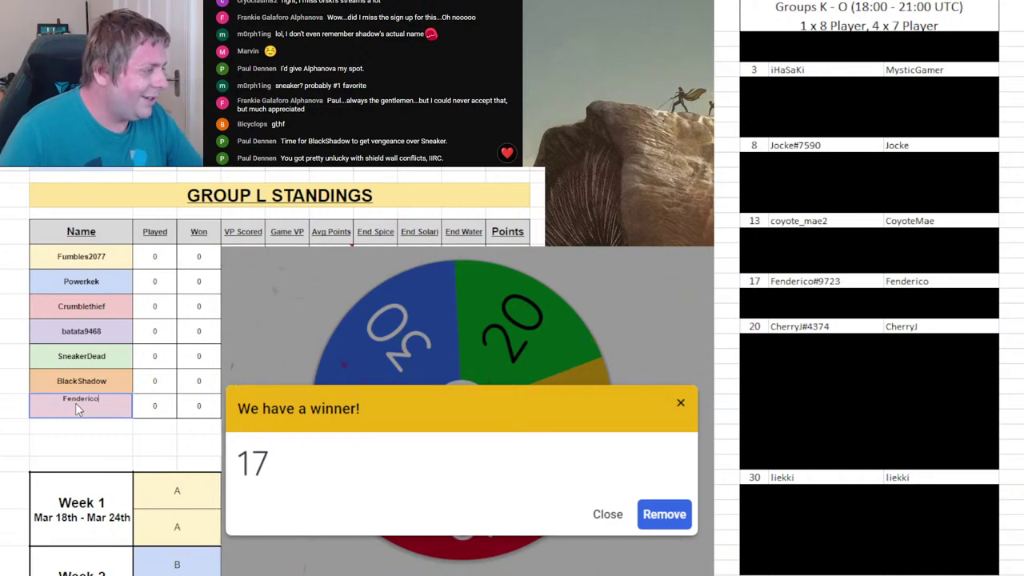
{"action": "left_click", "coordinate": [749, 84]}
{"action": "left_click_drag", "start_coordinate": [751, 281], "coordinate": [904, 286]}
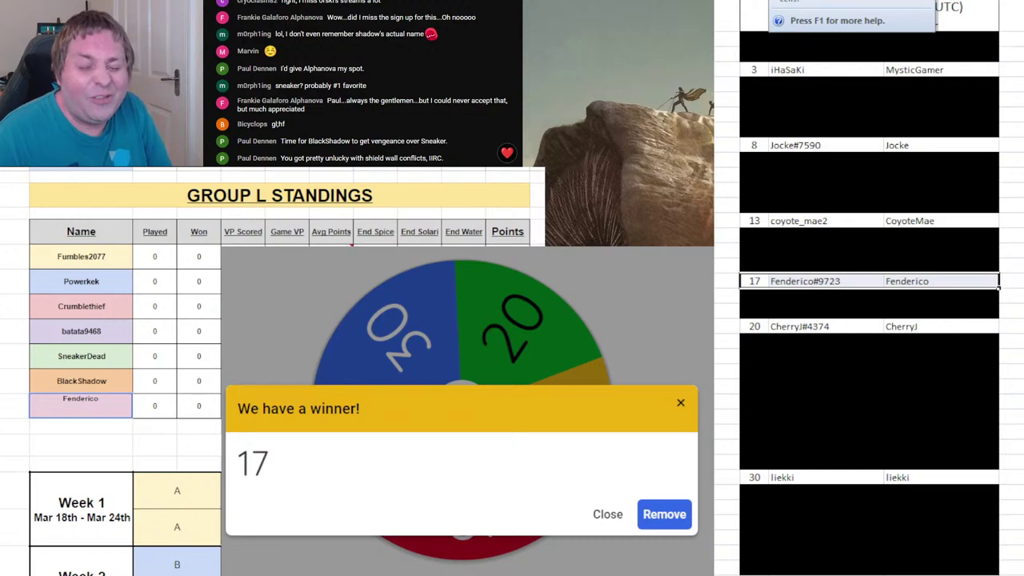
{"action": "key", "text": "F4"}
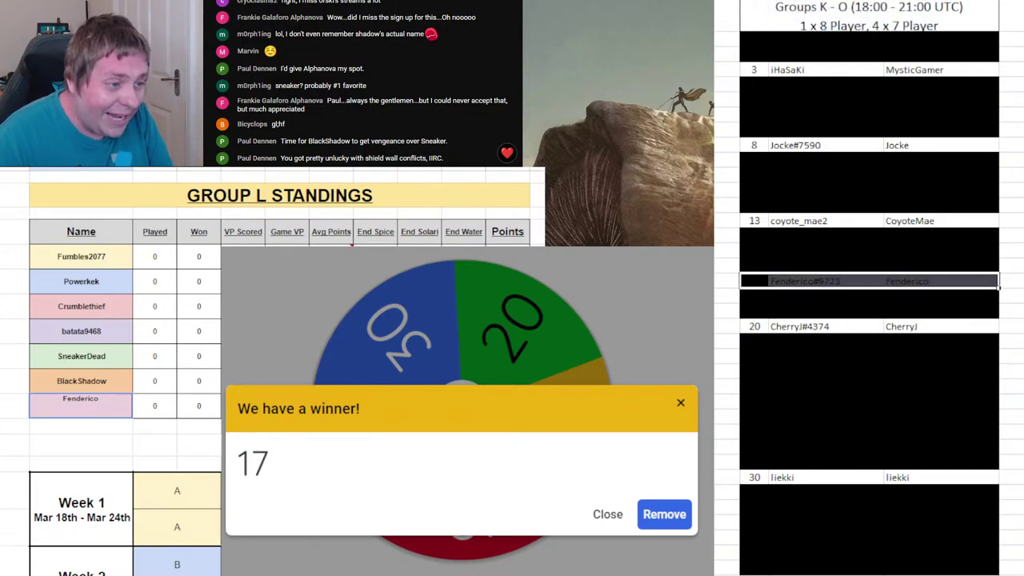
{"action": "key", "text": "Down"}
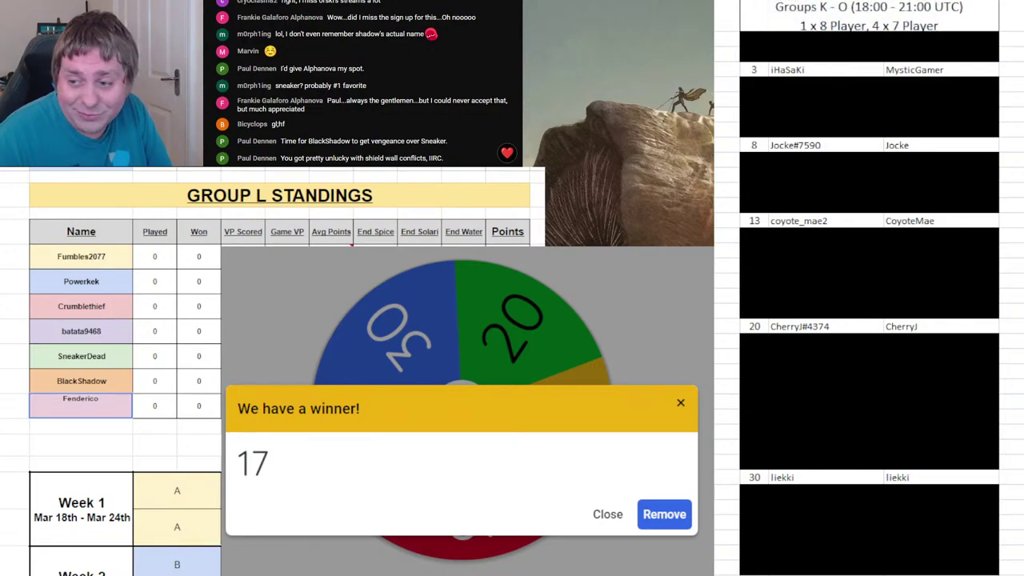
- Remove 17 from the wheel, spin for the next draw, and bring up Group M
{"action": "left_click", "coordinate": [664, 513]}
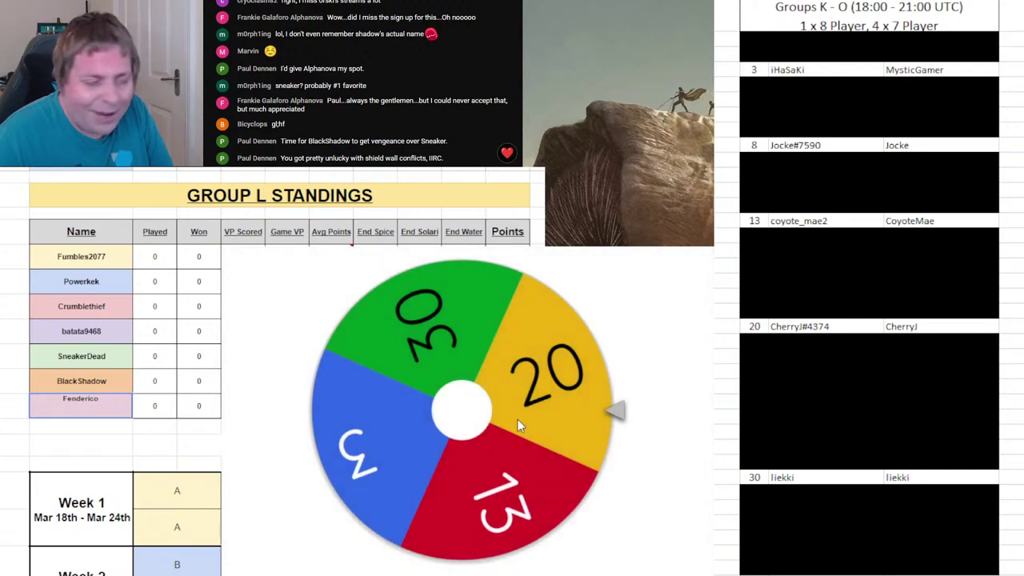
{"action": "left_click", "coordinate": [517, 419]}
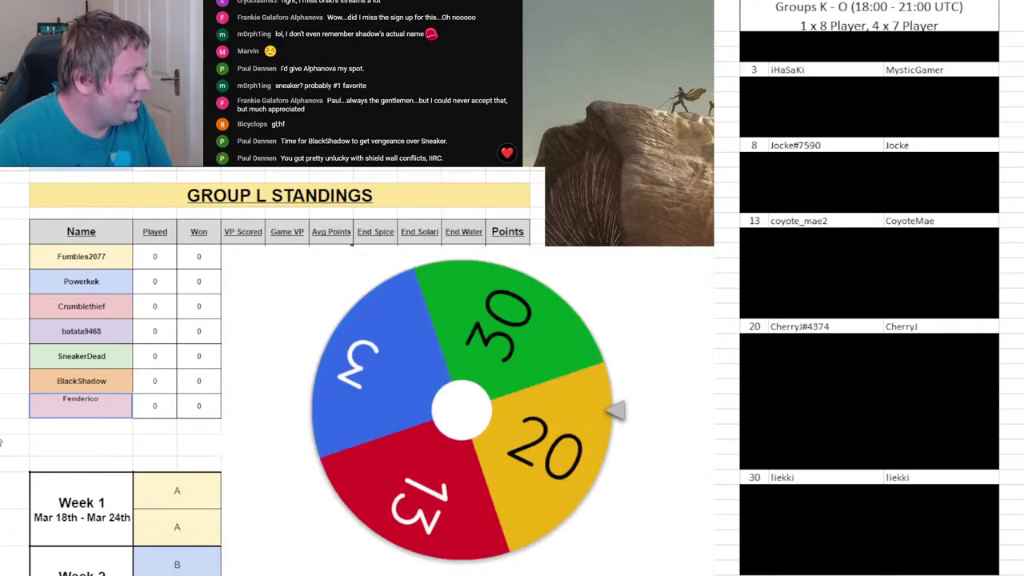
{"action": "left_click", "coordinate": [14, 446]}
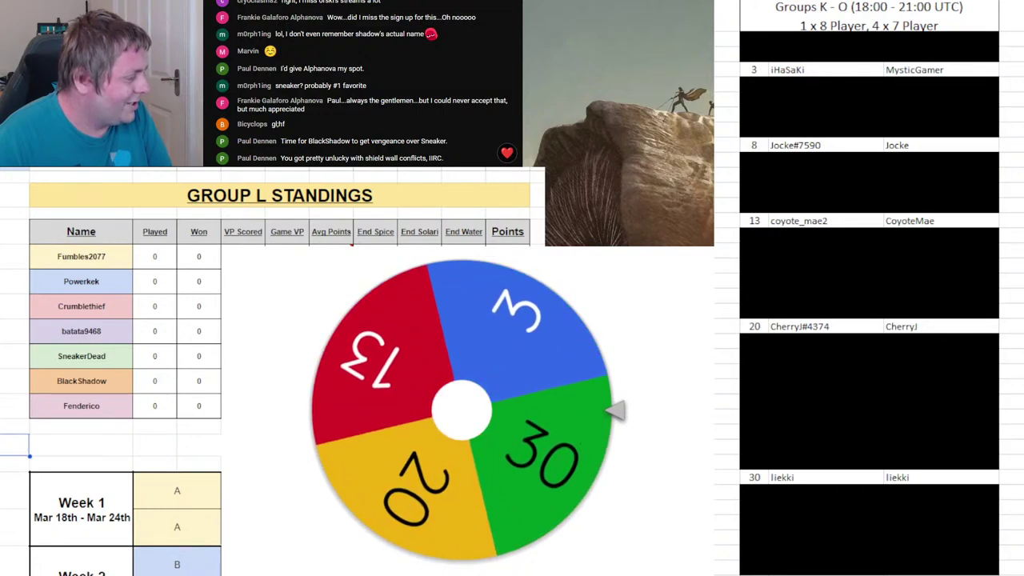
{"action": "key", "text": "ctrl+Page_Down"}
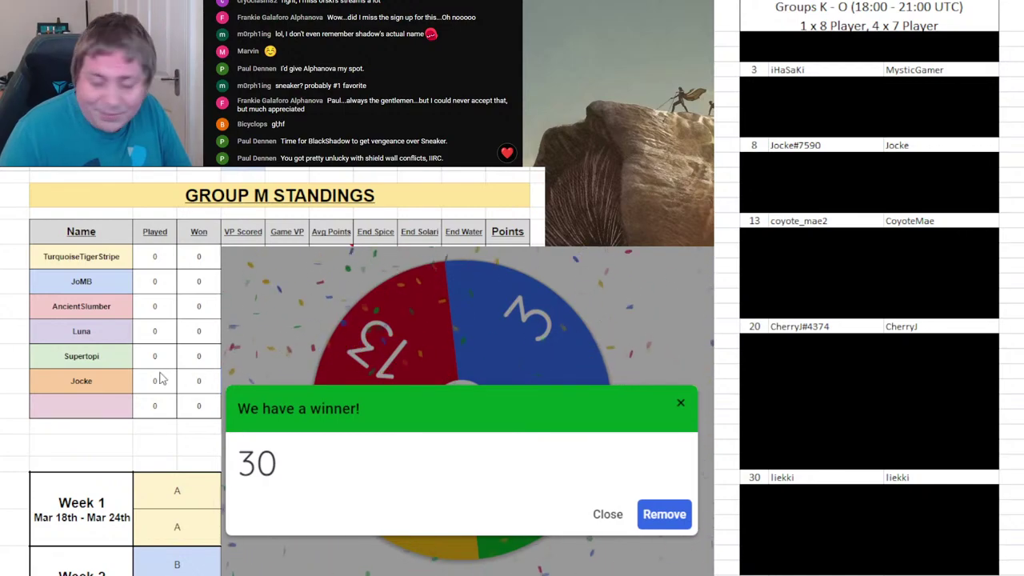
- Enter drawn player 30's name in Group M's seventh slot, remove 30 from the wheel, and spin again
{"action": "left_click", "coordinate": [96, 404]}
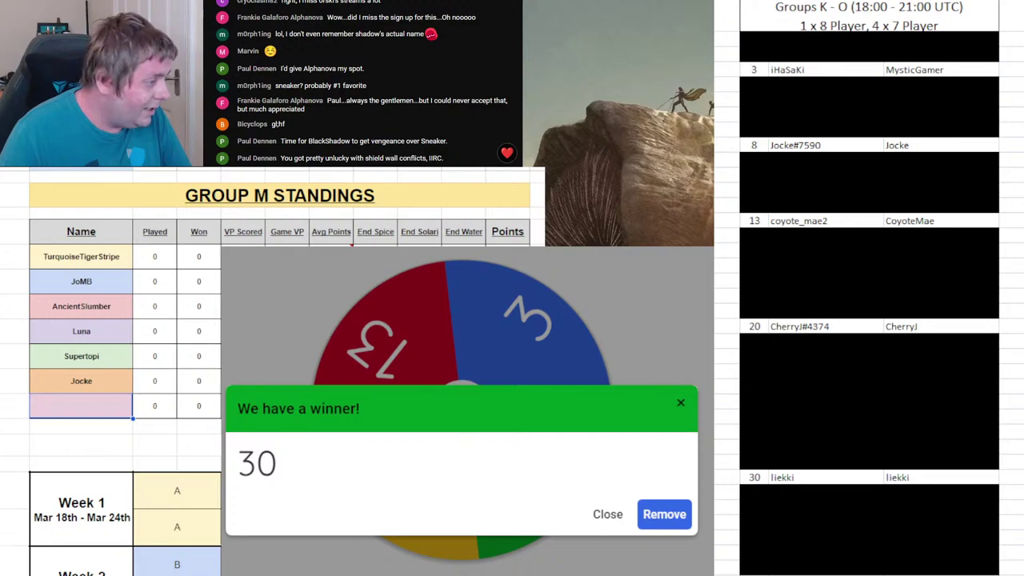
{"action": "left_click", "coordinate": [757, 478]}
{"action": "left_click", "coordinate": [96, 406]}
{"action": "type", "text": "liekki"}
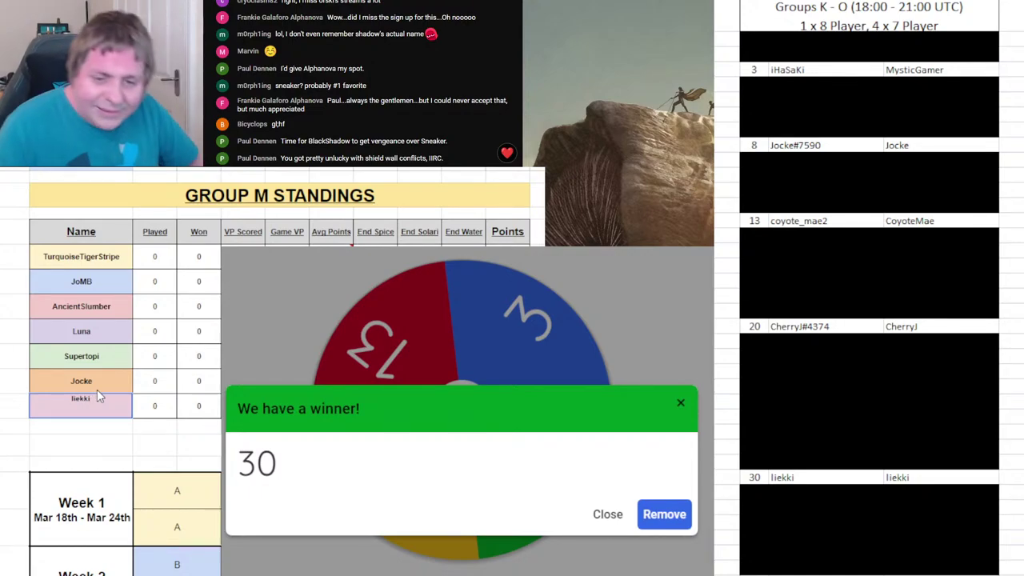
{"action": "left_click", "coordinate": [672, 516]}
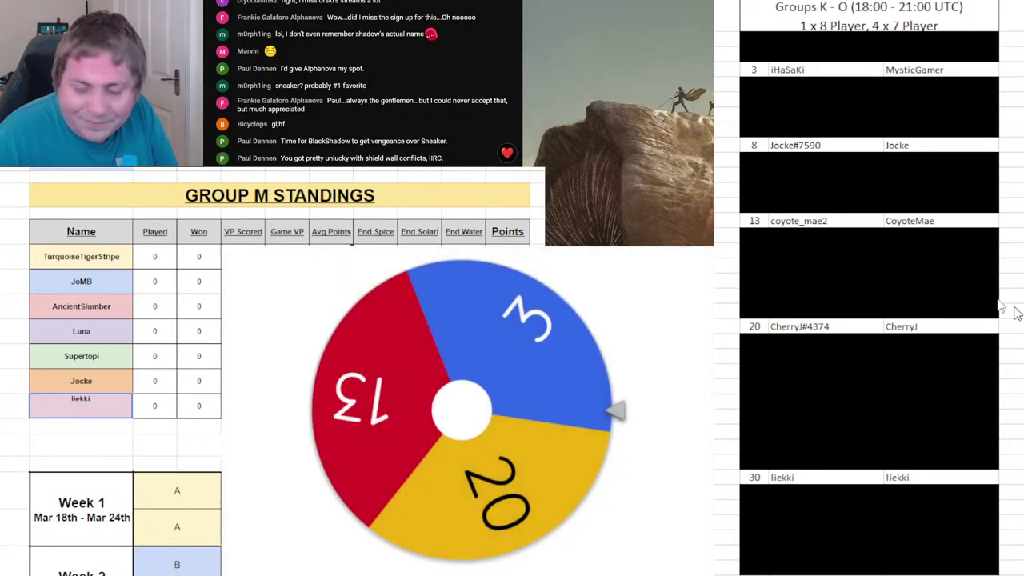
{"action": "key", "text": "Return"}
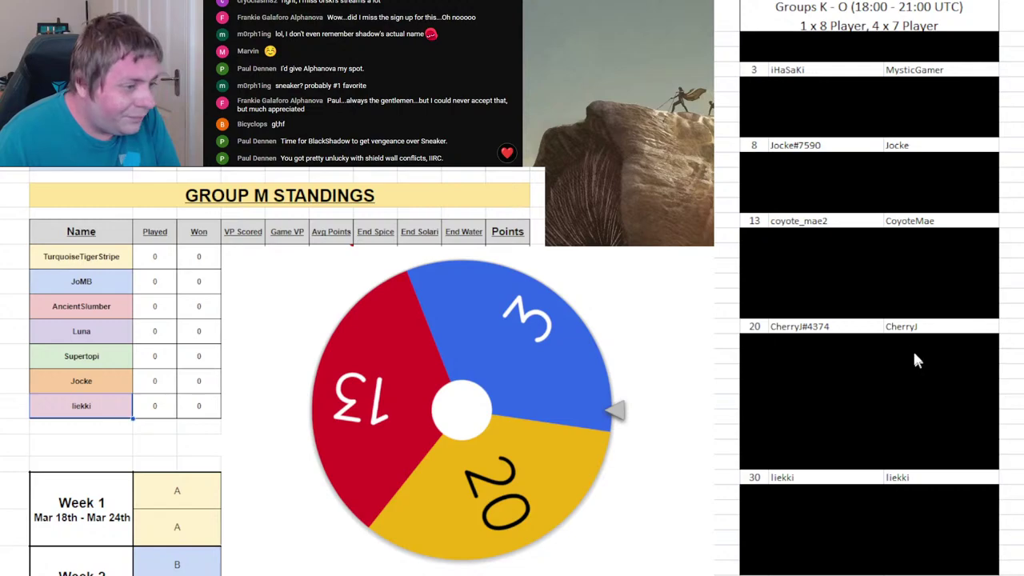
{"action": "left_click", "coordinate": [467, 403]}
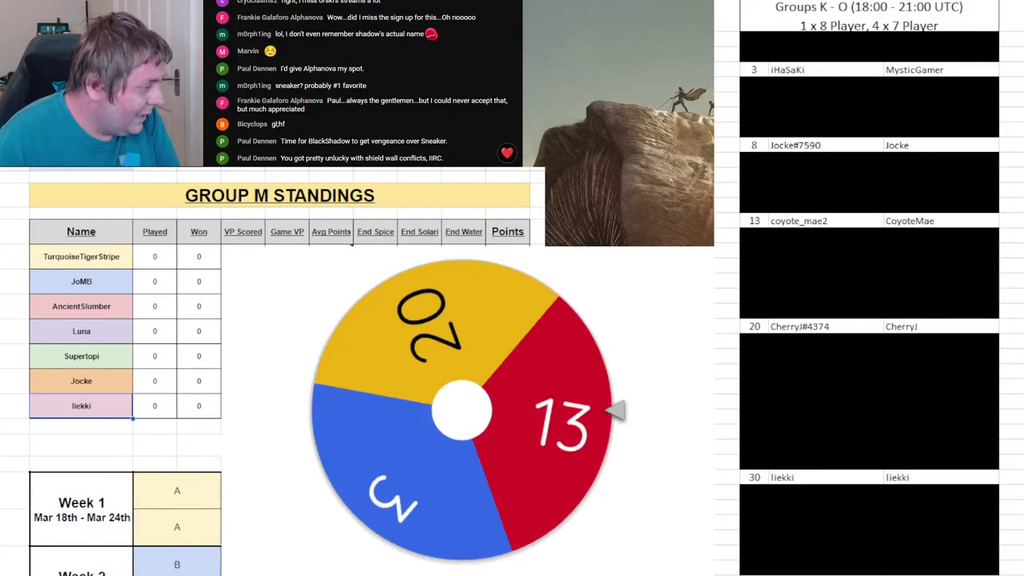
{"action": "left_click", "coordinate": [80, 406]}
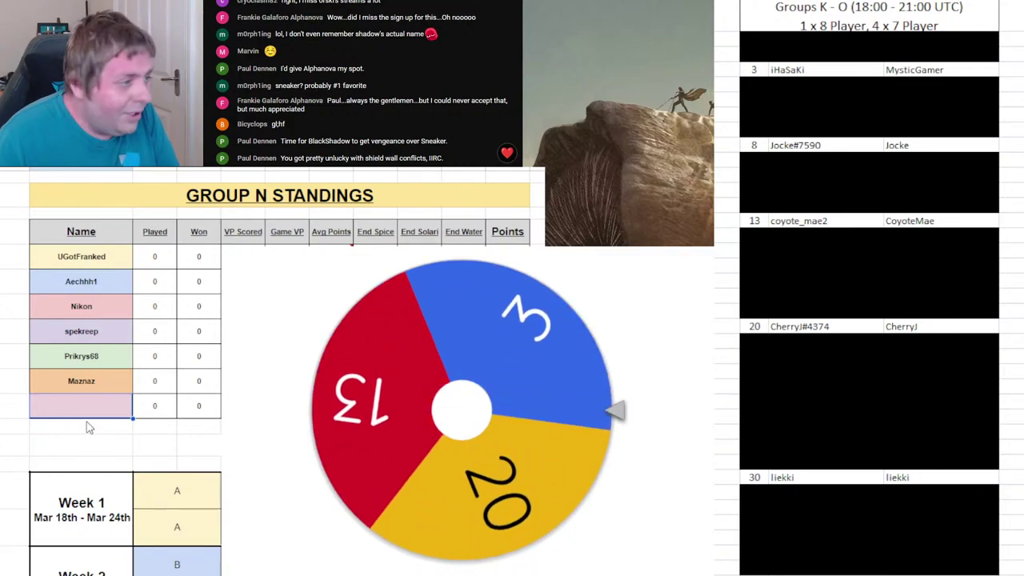
{"action": "type", "text": "i"}
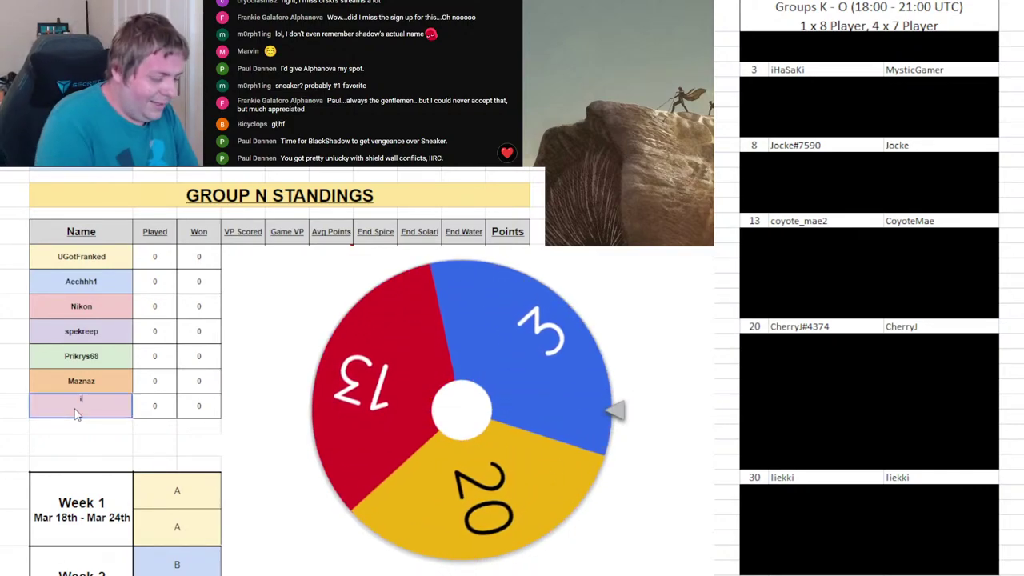
{"action": "type", "text": "HaSaKi"}
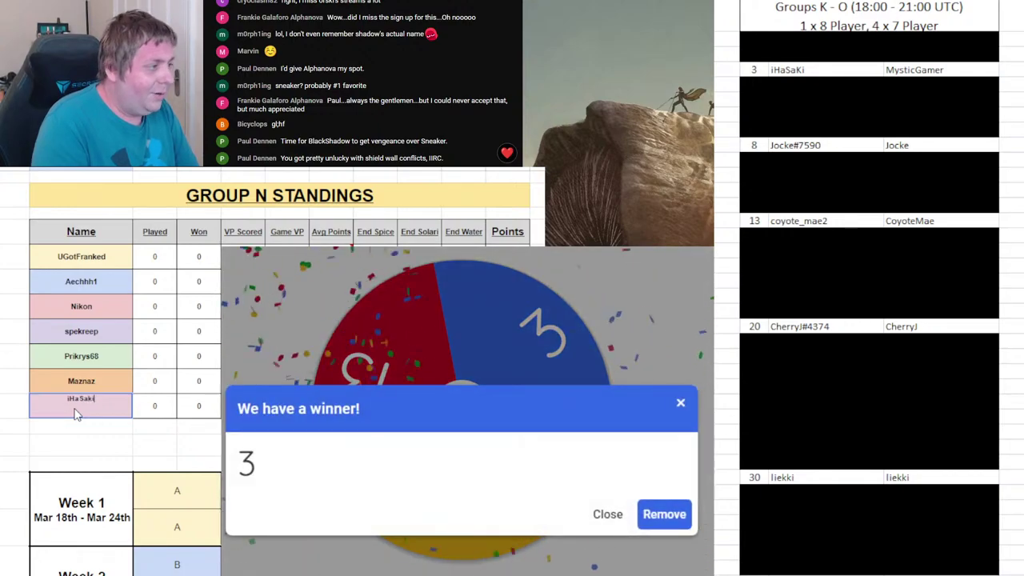
{"action": "type", "text": "i"}
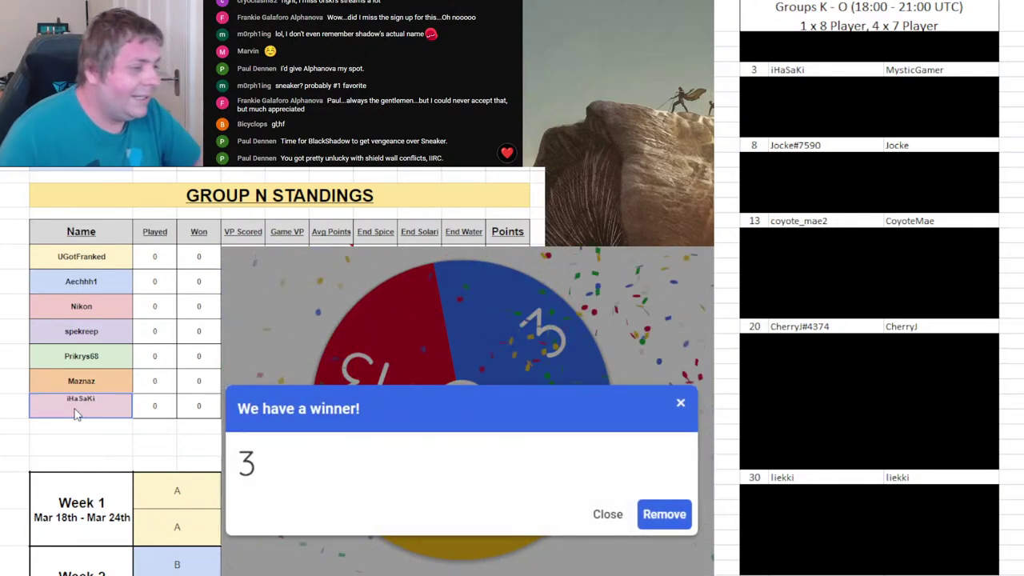
{"action": "left_click", "coordinate": [755, 477]}
{"action": "left_click_drag", "start_coordinate": [755, 70], "coordinate": [913, 69]}
{"action": "key", "text": "alt+h"}
{"action": "key", "text": "h"}
{"action": "left_click_drag", "start_coordinate": [755, 477], "coordinate": [901, 477]}
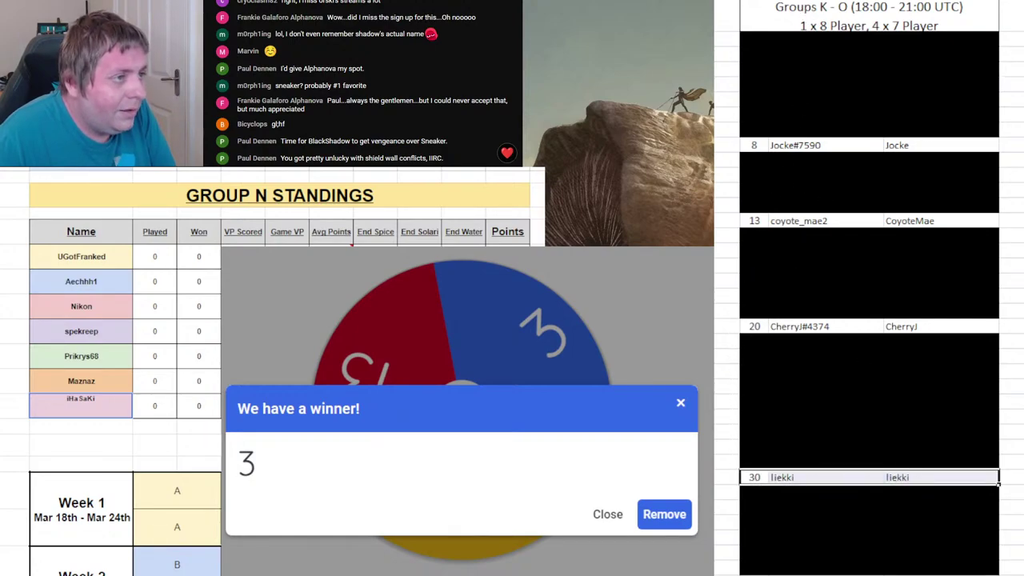
{"action": "key", "text": "F4"}
{"action": "left_click", "coordinate": [665, 515]}
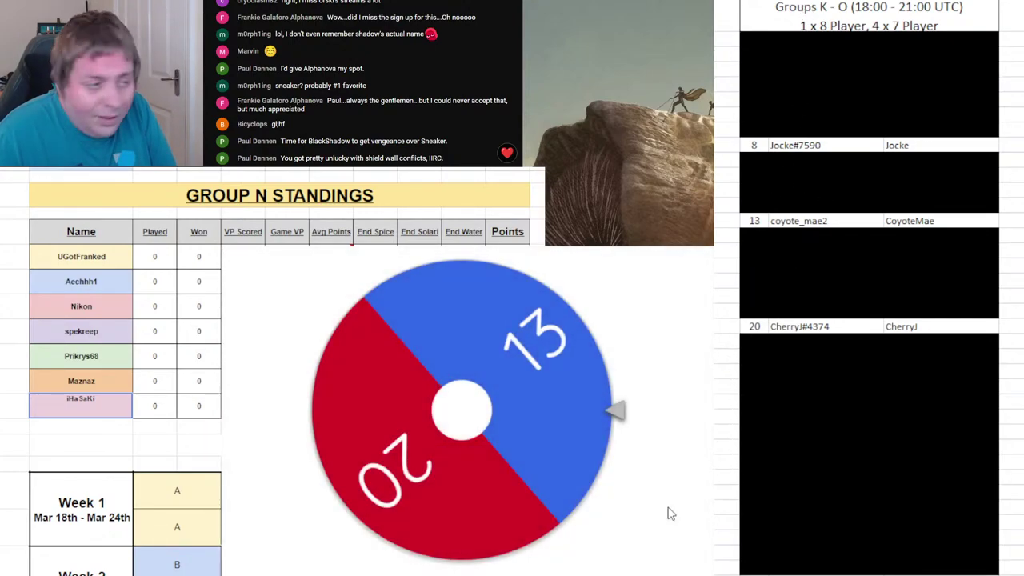
- Black out player 8's roster row
{"action": "key", "text": "alt+Tab"}
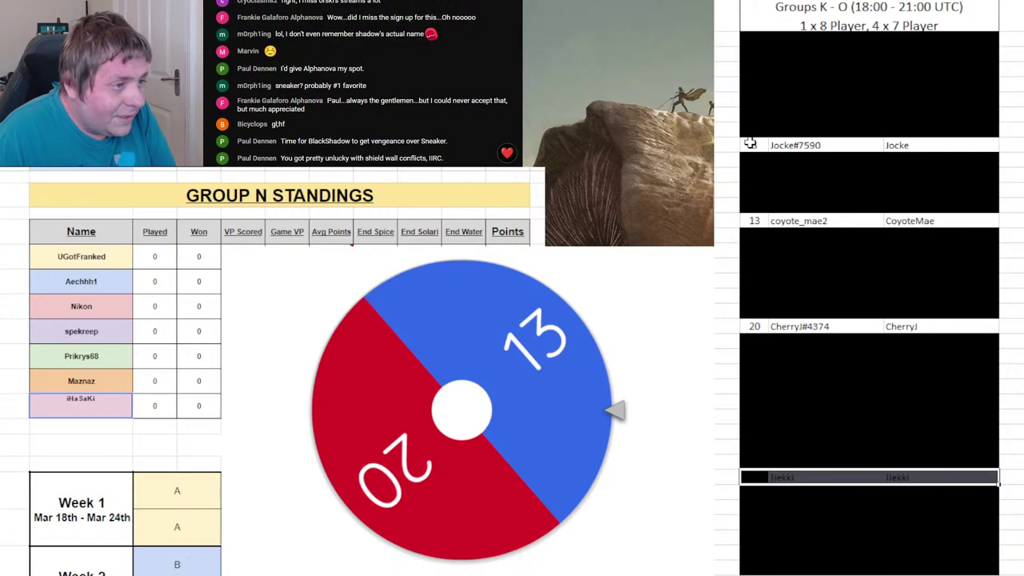
{"action": "left_click_drag", "start_coordinate": [750, 145], "coordinate": [890, 146]}
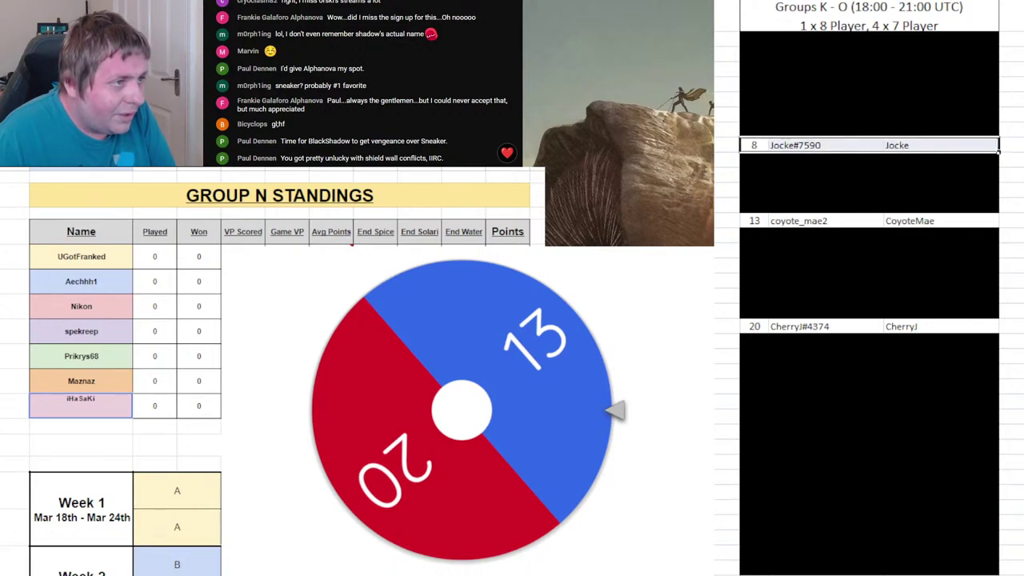
{"action": "key", "text": "F4"}
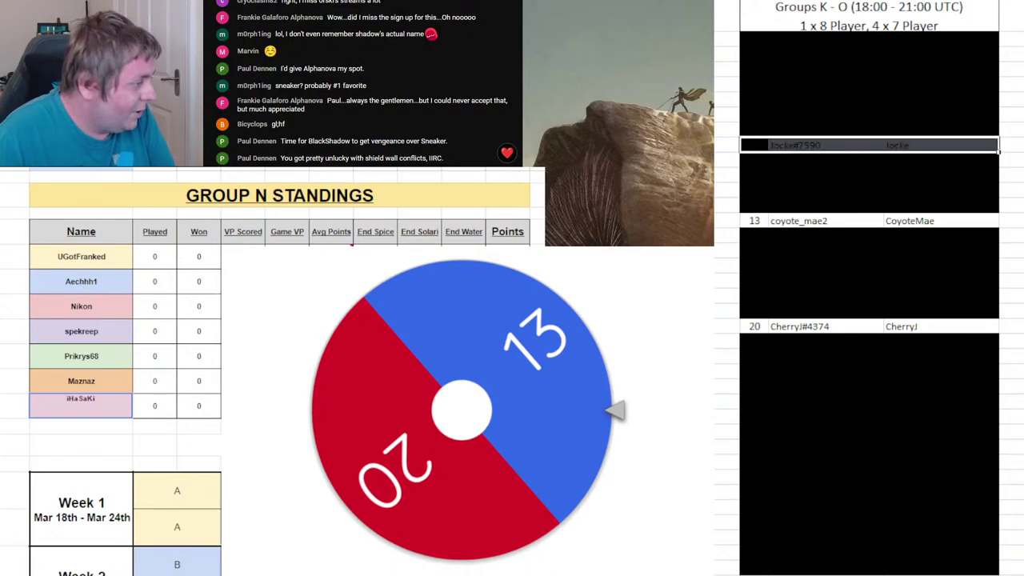
{"action": "key", "text": "alt+Tab"}
{"action": "key", "text": "ctrl+Page_Down"}
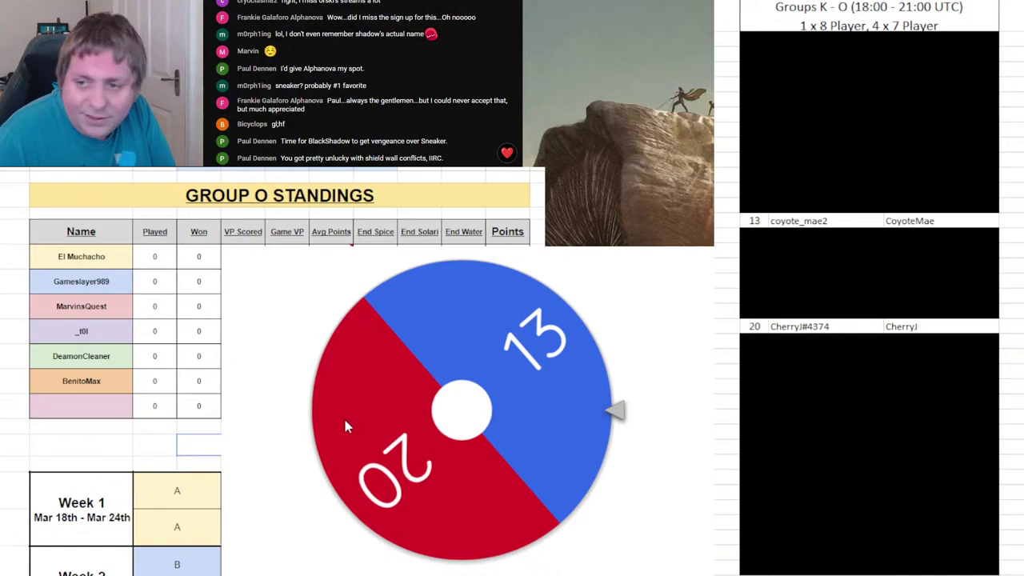
{"action": "left_click", "coordinate": [382, 429]}
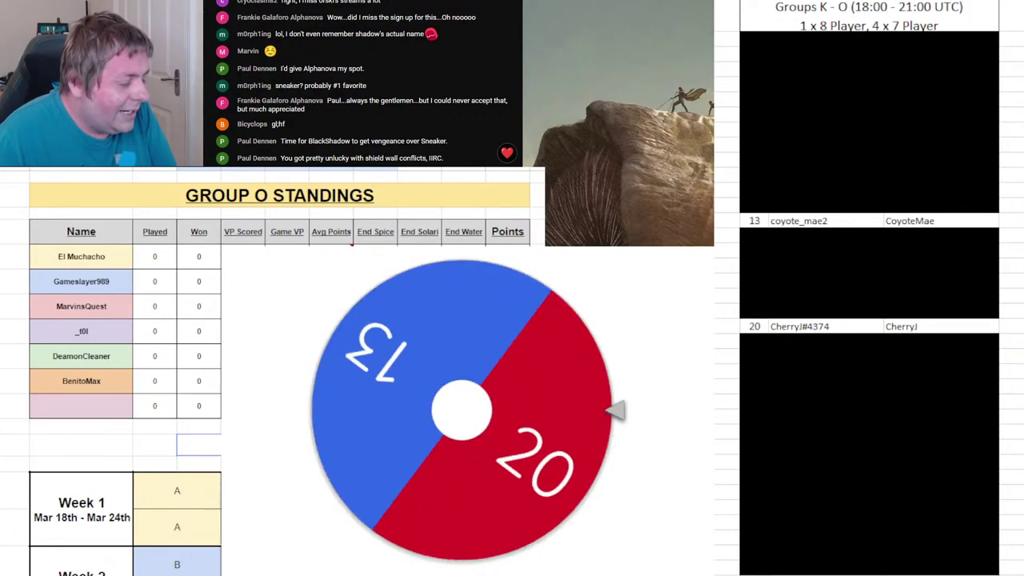
{"action": "left_click", "coordinate": [64, 412]}
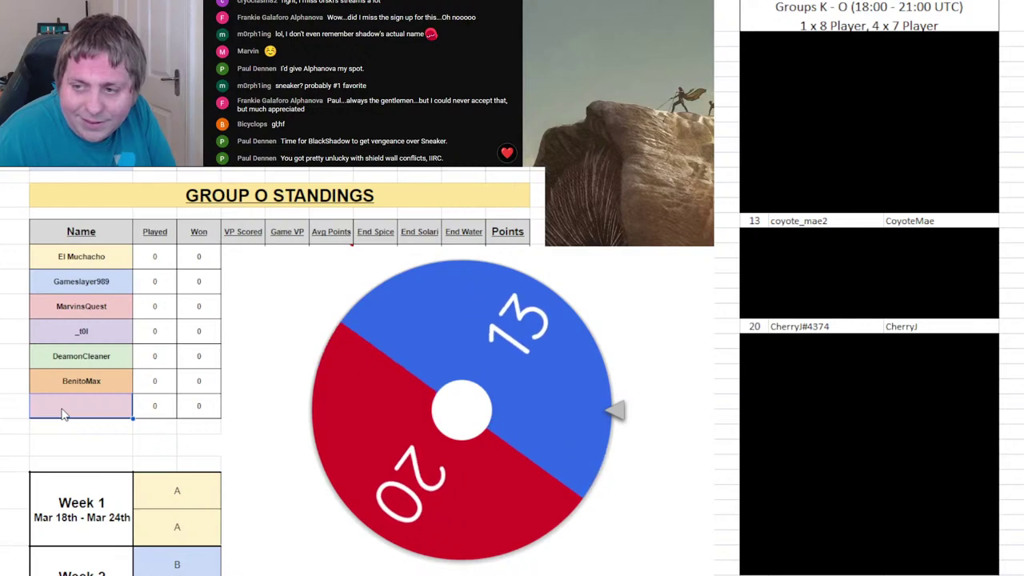
{"action": "type", "text": "Co"}
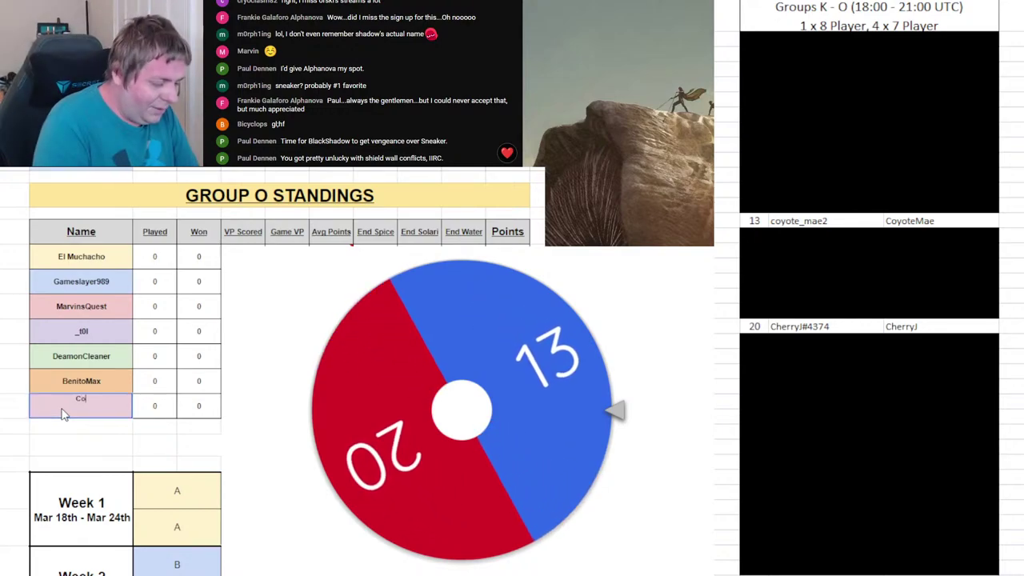
{"action": "type", "text": "yote"}
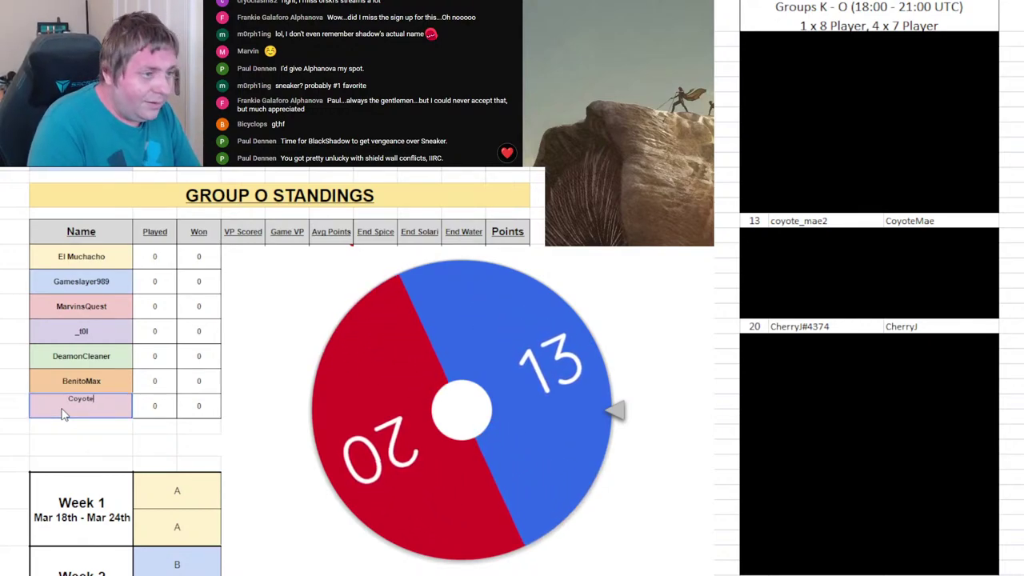
{"action": "type", "text": "_mae"}
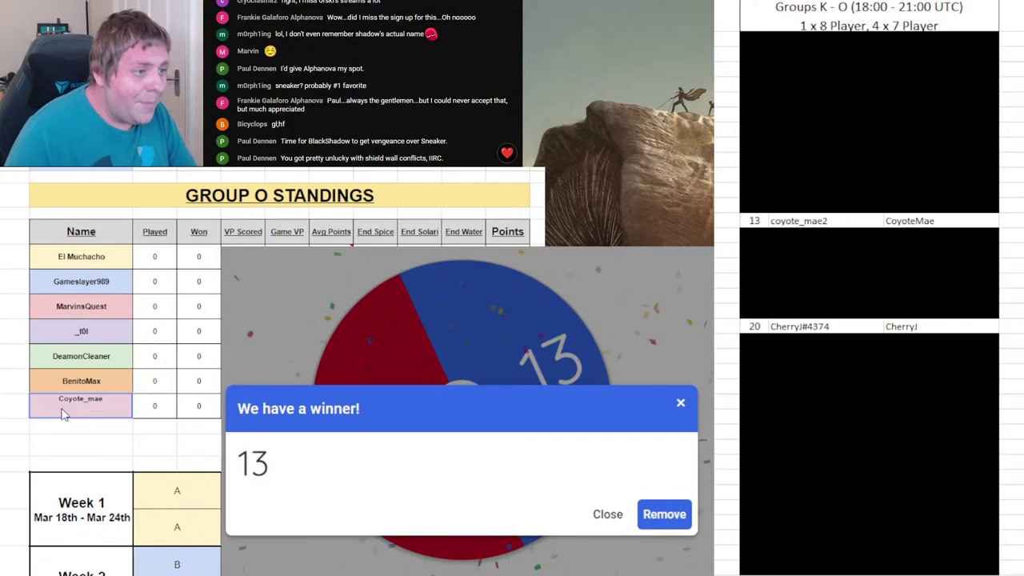
{"action": "type", "text": "2"}
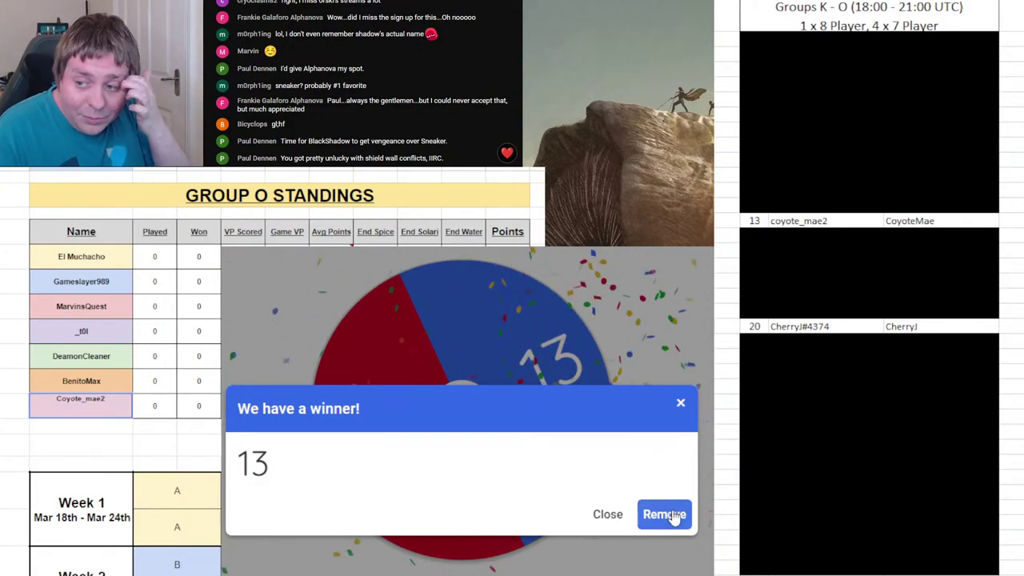
{"action": "left_click", "coordinate": [675, 517]}
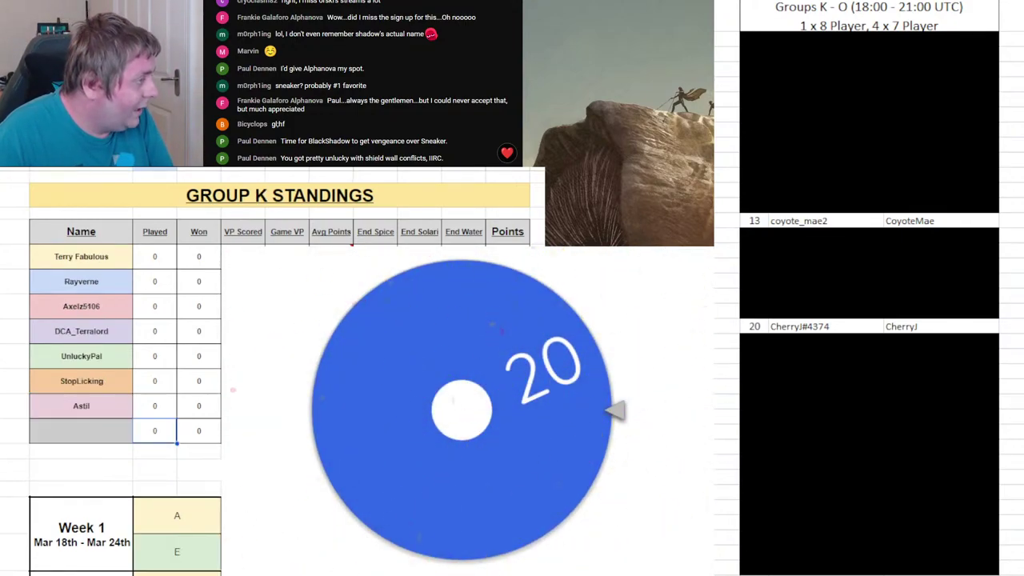
- Enter drawn player 20's name (Cher) in Group K's last slot, then bring up Group L
{"action": "left_click", "coordinate": [81, 430]}
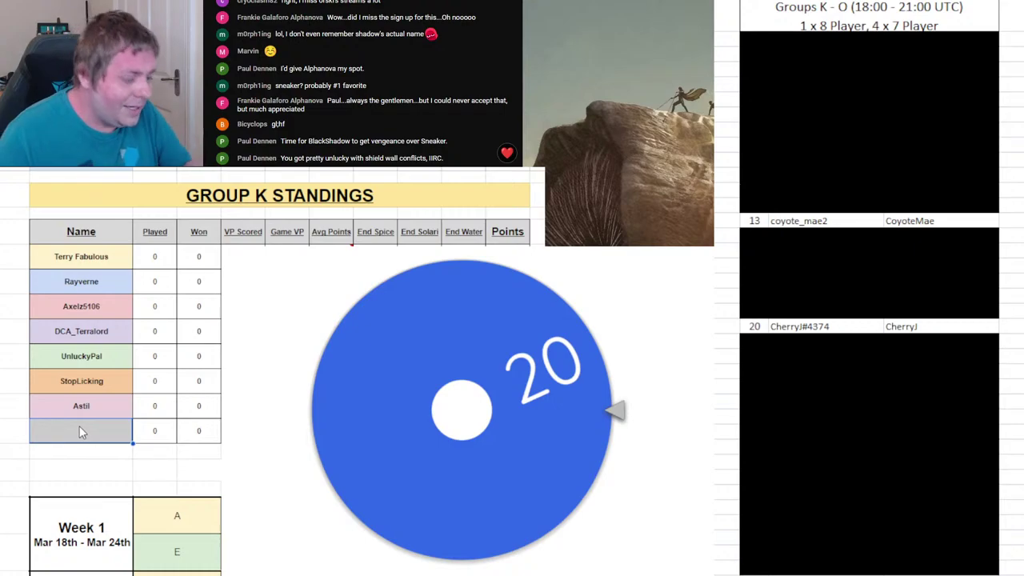
{"action": "type", "text": "CherryJ"}
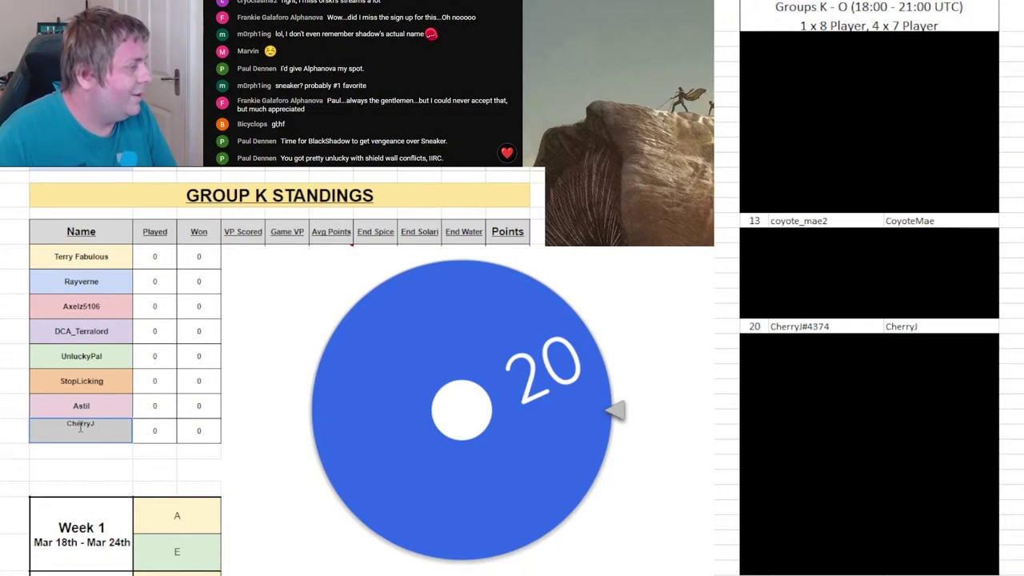
{"action": "key", "text": "ctrl+Page_Down"}
{"action": "key", "text": "ctrl+Page_Down"}
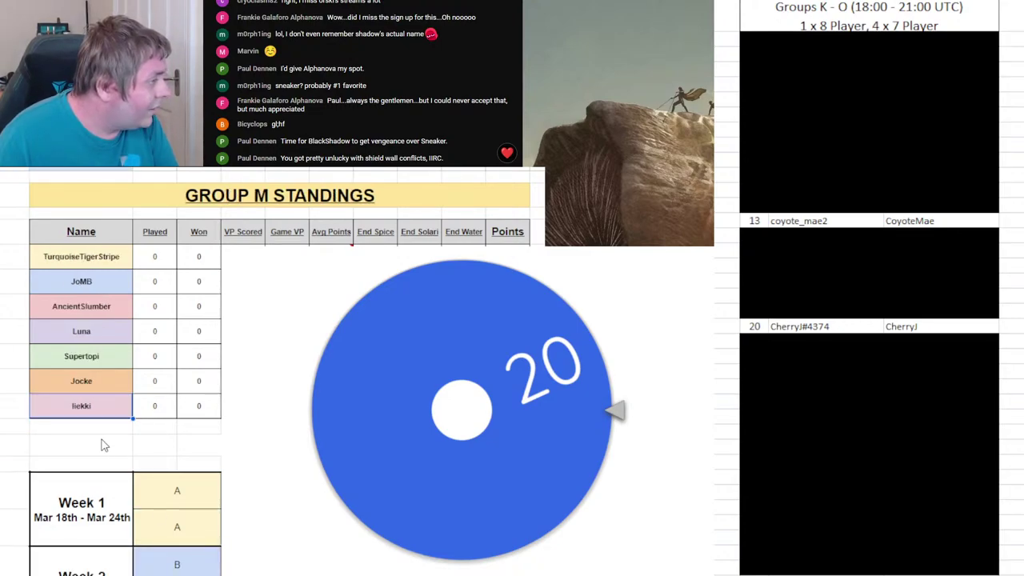
{"action": "key", "text": "ctrl+Page_Up"}
{"action": "key", "text": "ctrl+Page_Up"}
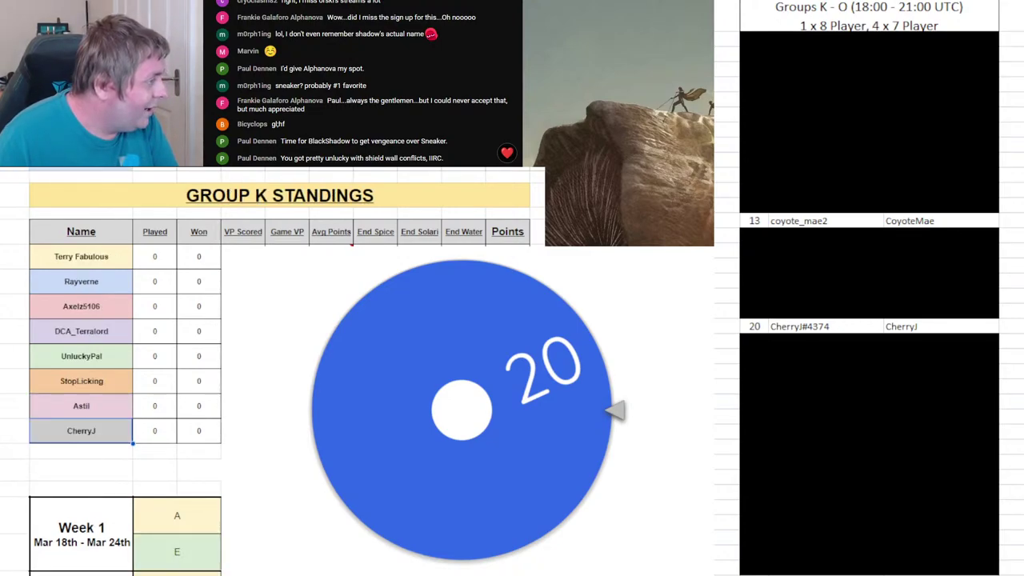
{"action": "key", "text": "ctrl+Page_Down"}
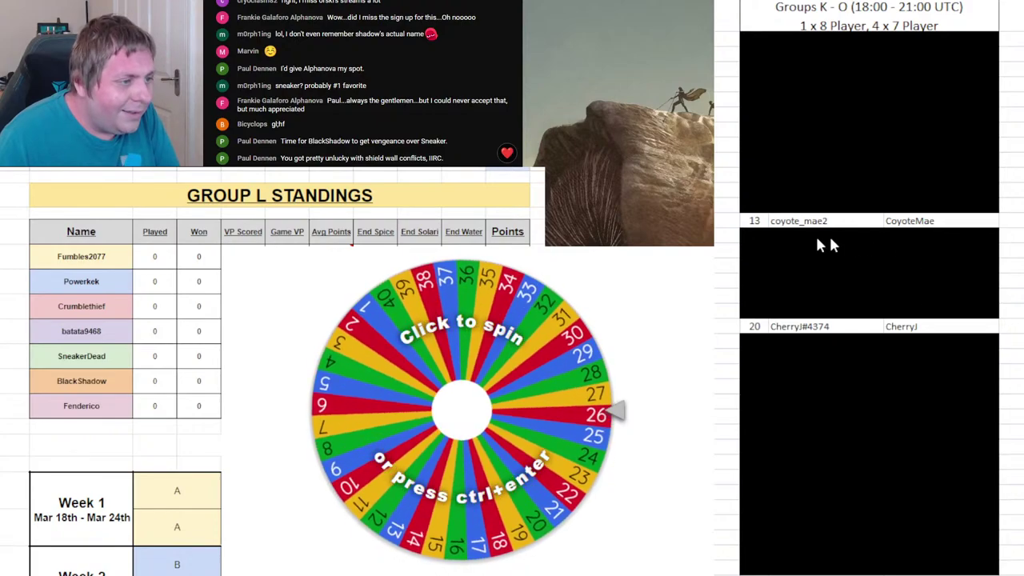
- Black out roster rows 13 and 20, then bring the Groups P–T roster into view
{"action": "left_click", "coordinate": [926, 220]}
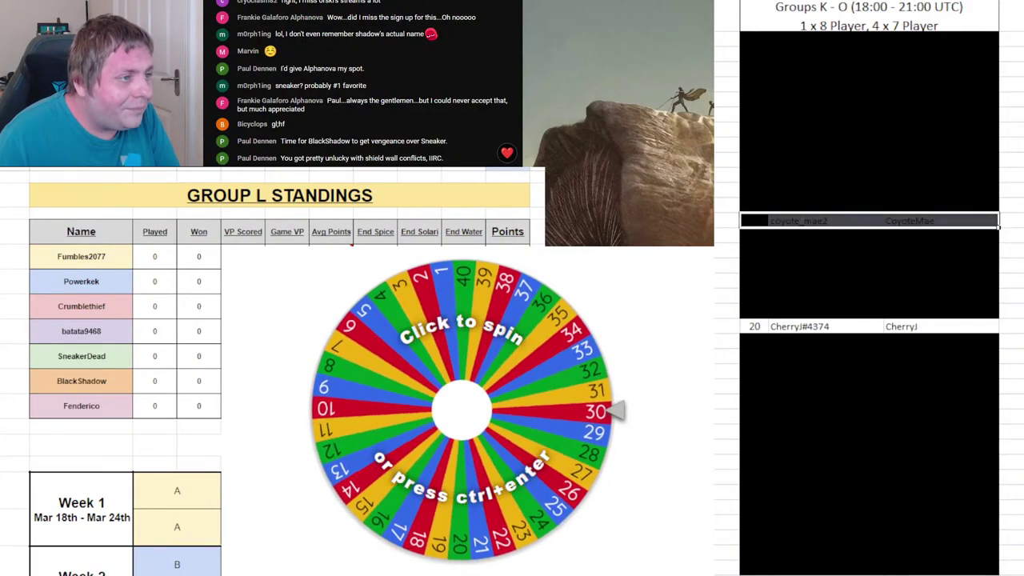
{"action": "left_click", "coordinate": [846, 327]}
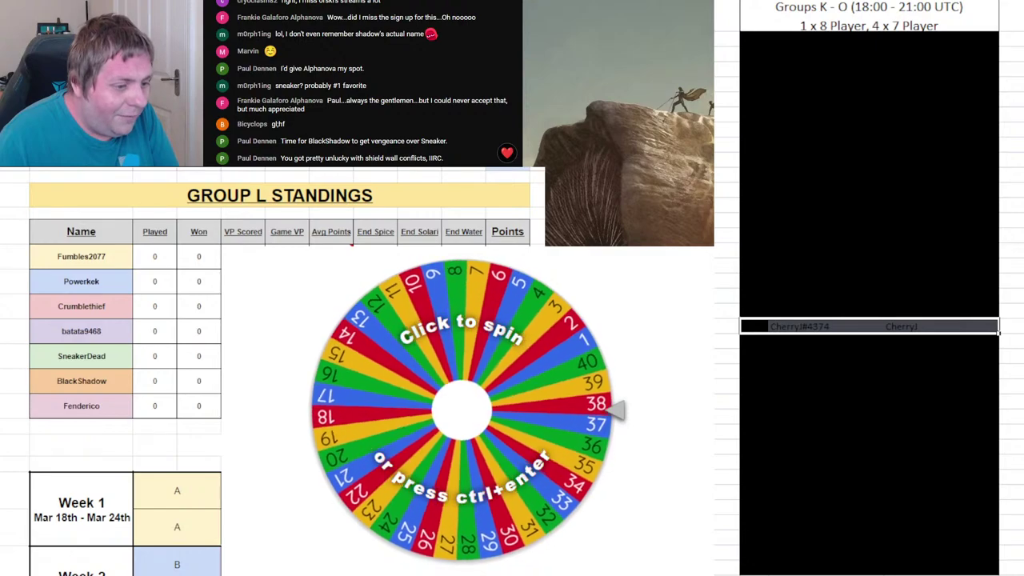
{"action": "scroll", "coordinate": [869, 320], "scroll_direction": "right", "scroll_amount": 3}
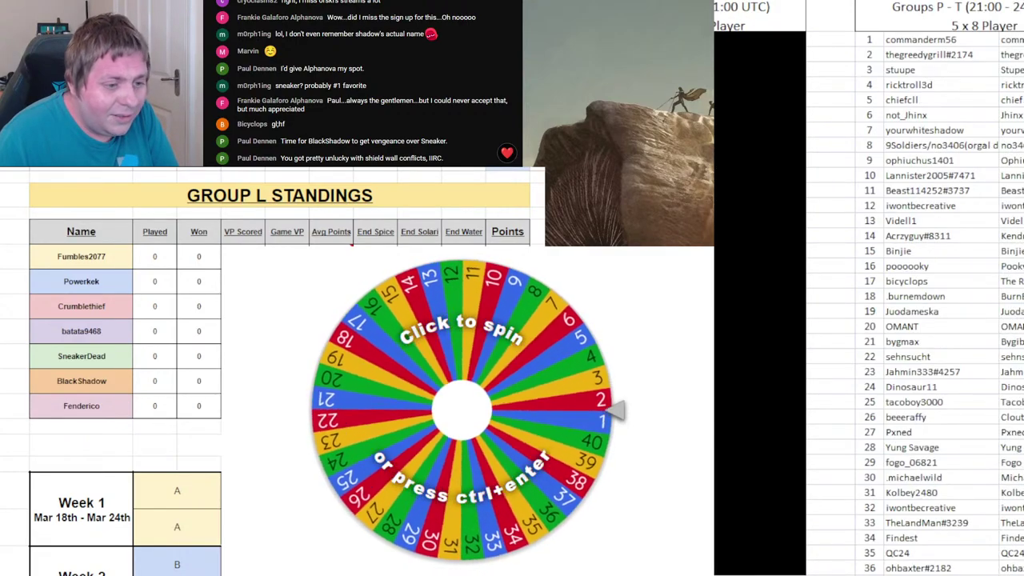
{"action": "scroll", "coordinate": [869, 320], "scroll_direction": "right", "scroll_amount": 2}
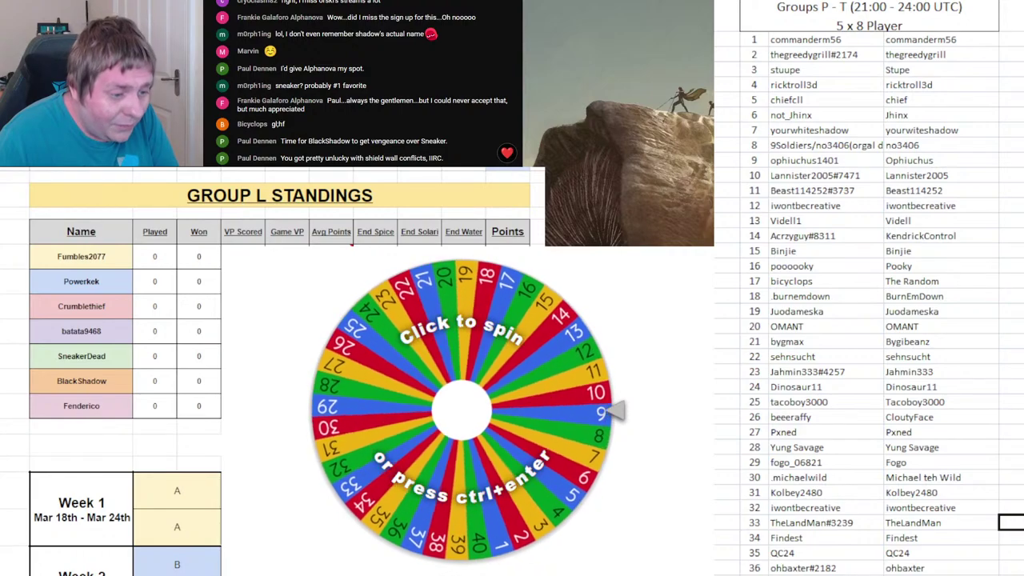
- Reduce the sheet zoom until all 40 roster rows, including rows 39–40, fit on screen
{"action": "key", "text": "alt+w"}
{"action": "key", "text": "q"}
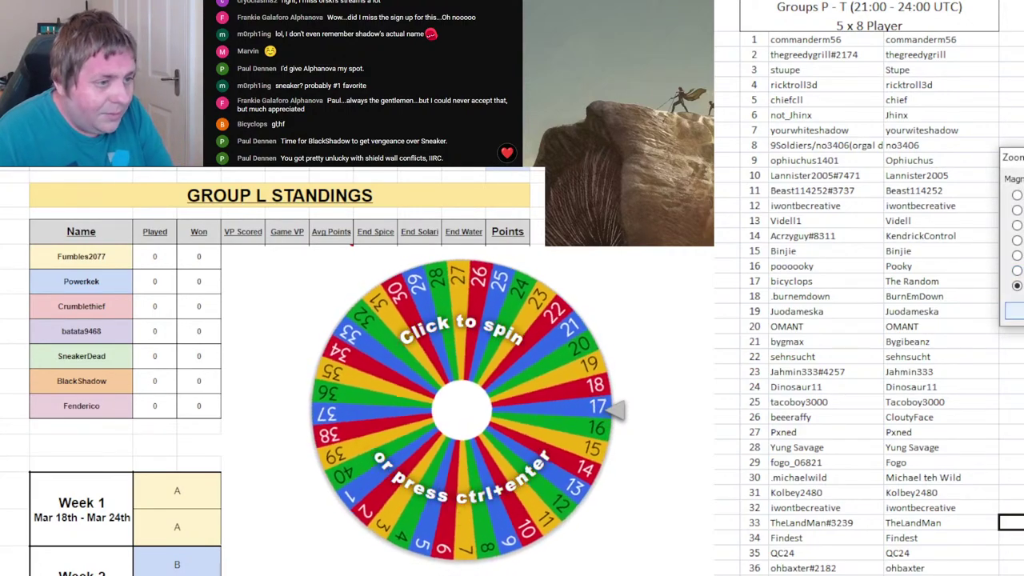
{"action": "key", "text": "Return"}
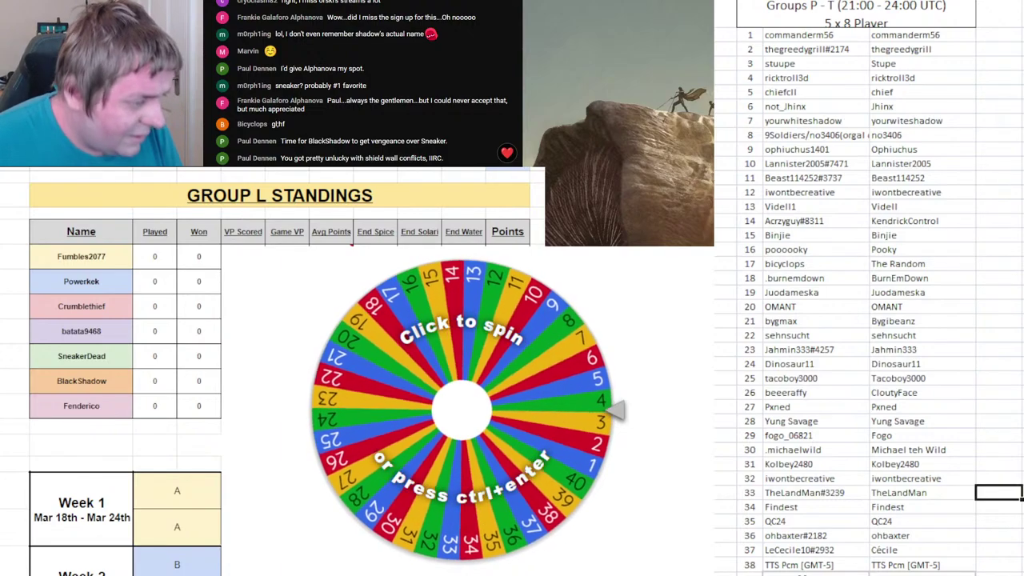
{"action": "left_click", "coordinate": [752, 567]}
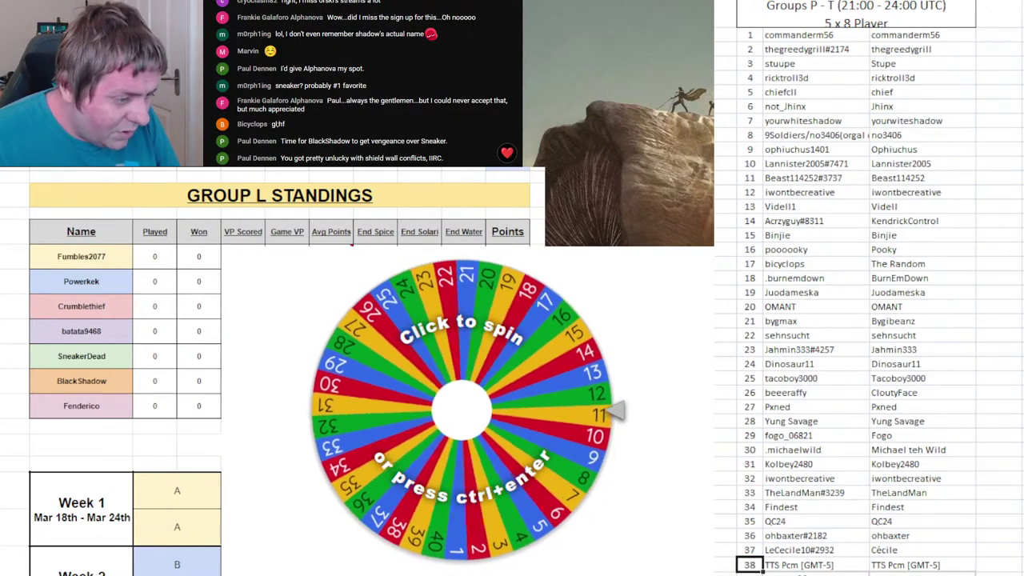
{"action": "key", "text": "alt+w"}
{"action": "key", "text": "q"}
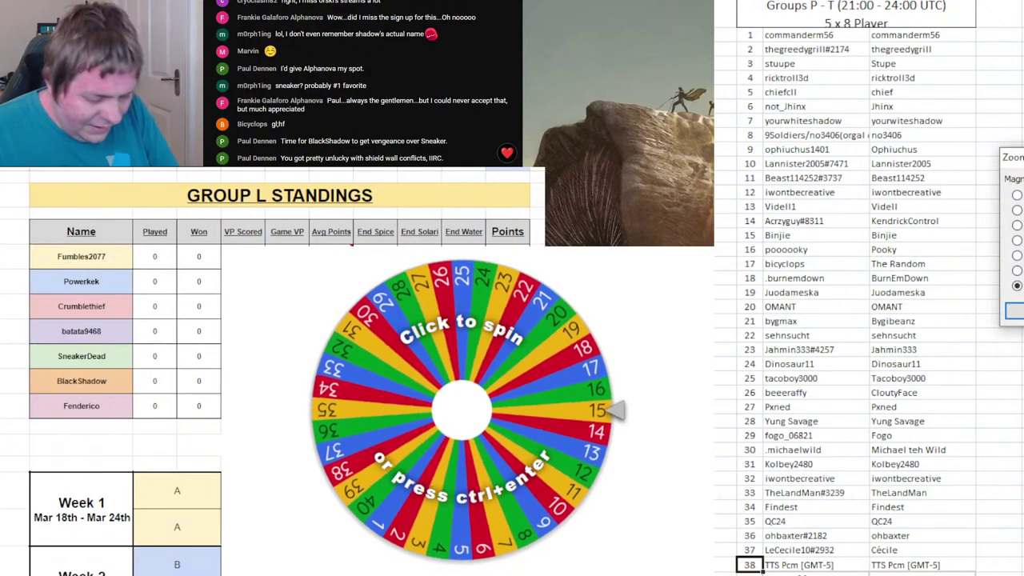
{"action": "key", "text": "Return"}
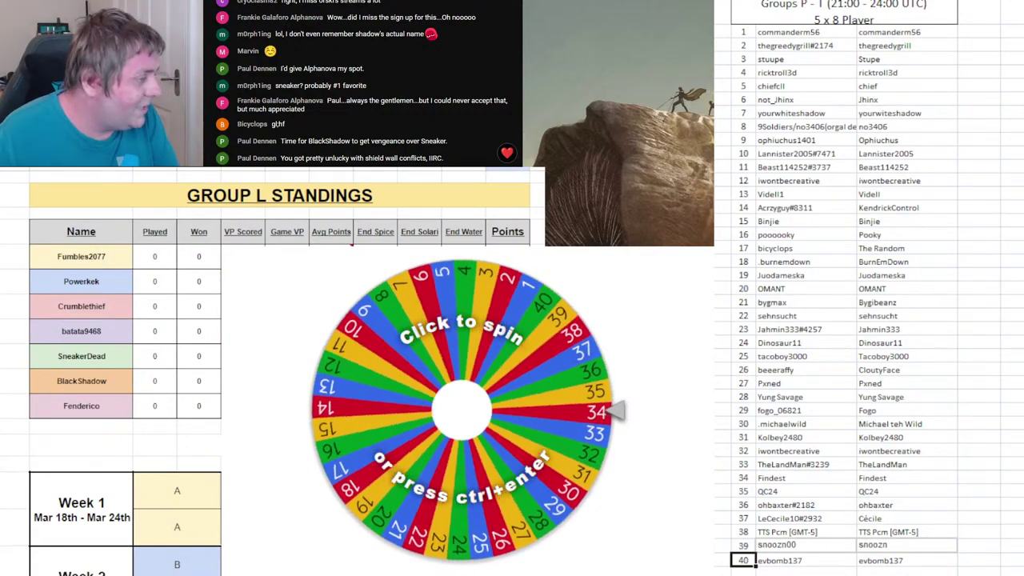
- Check the Group P–T standings sheets, return to Group P, and select roster row 1
{"action": "key", "text": "ctrl+Page_Down"}
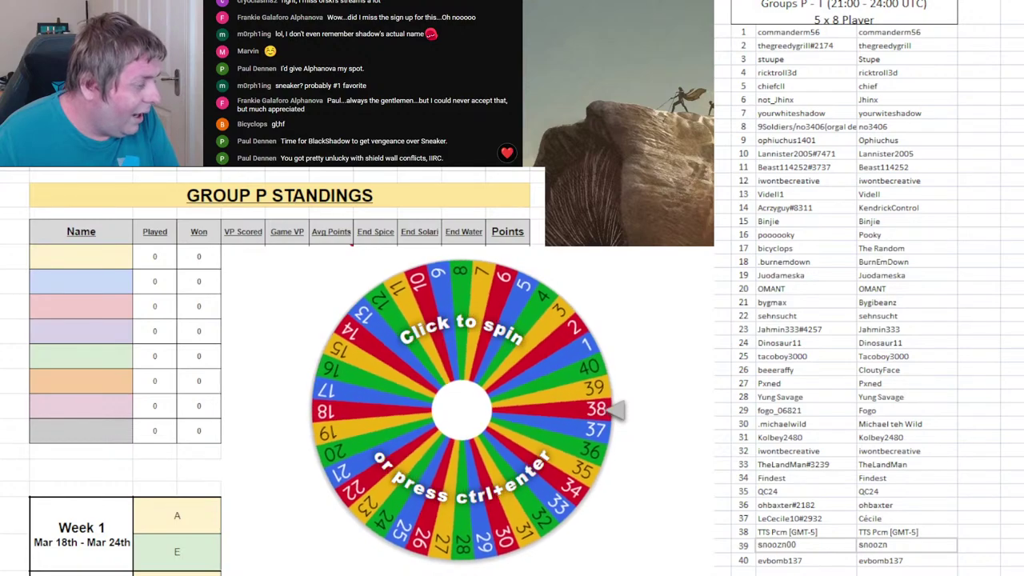
{"action": "scroll", "coordinate": [273, 369], "scroll_direction": "down", "scroll_amount": 3}
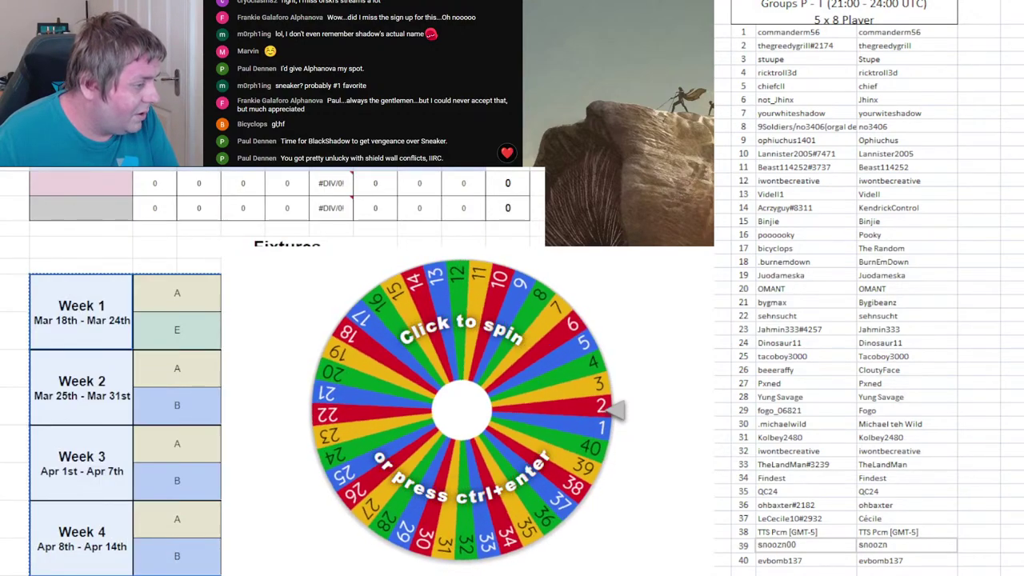
{"action": "key", "text": "ctrl+Page_Down"}
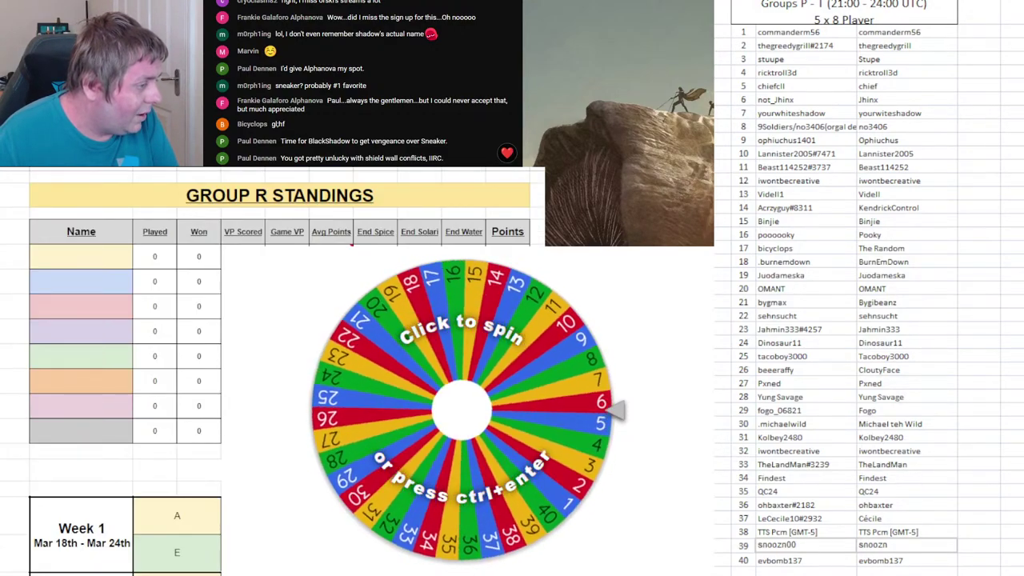
{"action": "scroll", "coordinate": [272, 369], "scroll_direction": "down", "scroll_amount": 1}
{"action": "key", "text": "ctrl+Page_Down"}
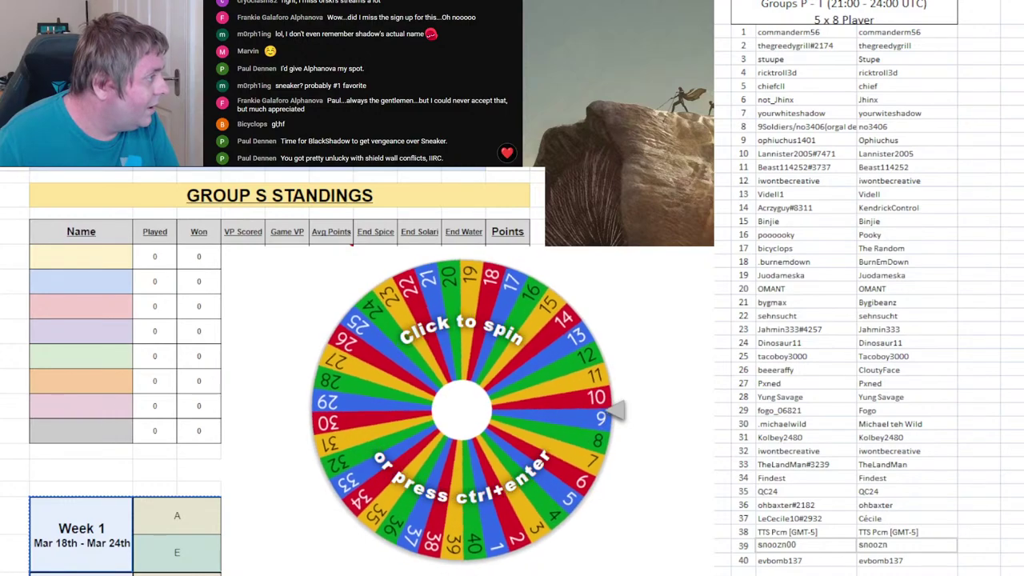
{"action": "key", "text": "ctrl+Page_Down"}
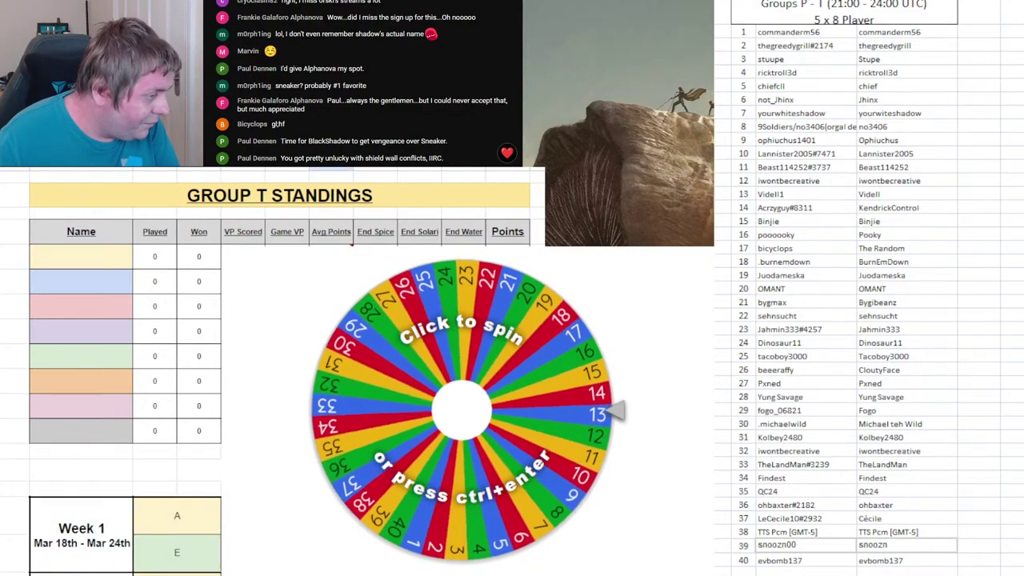
{"action": "key", "text": "ctrl+Page_Up"}
{"action": "key", "text": "ctrl+Page_Up"}
{"action": "key", "text": "ctrl+Page_Up"}
{"action": "key", "text": "ctrl+Page_Up"}
{"action": "key", "text": "ctrl+Page_Down"}
{"action": "key", "text": "ctrl+Page_Down"}
{"action": "key", "text": "ctrl+Page_Down"}
{"action": "key", "text": "ctrl+Page_Down"}
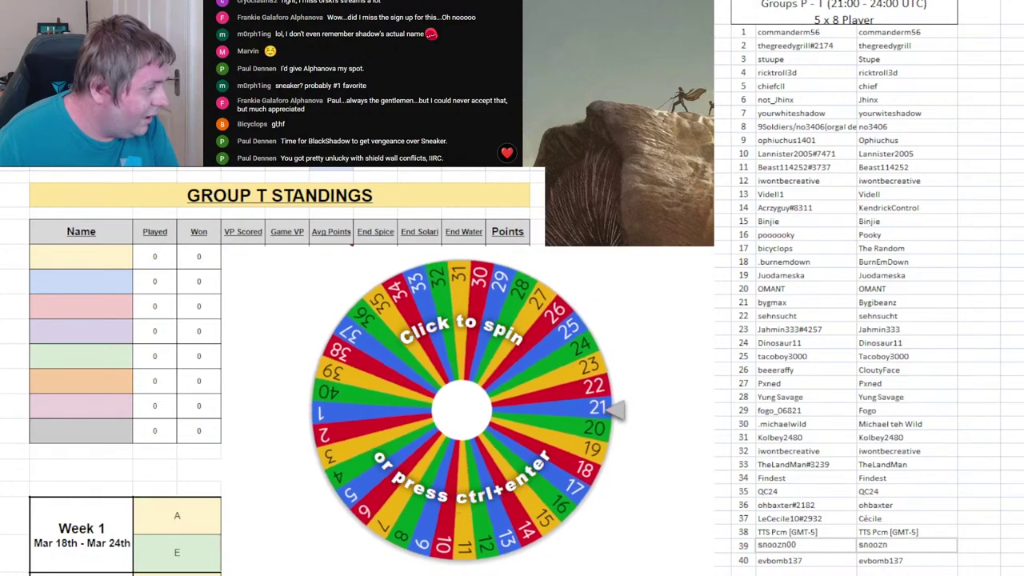
{"action": "key", "text": "ctrl+Page_Up"}
{"action": "key", "text": "ctrl+Page_Up"}
{"action": "key", "text": "ctrl+Page_Up"}
{"action": "key", "text": "ctrl+Page_Up"}
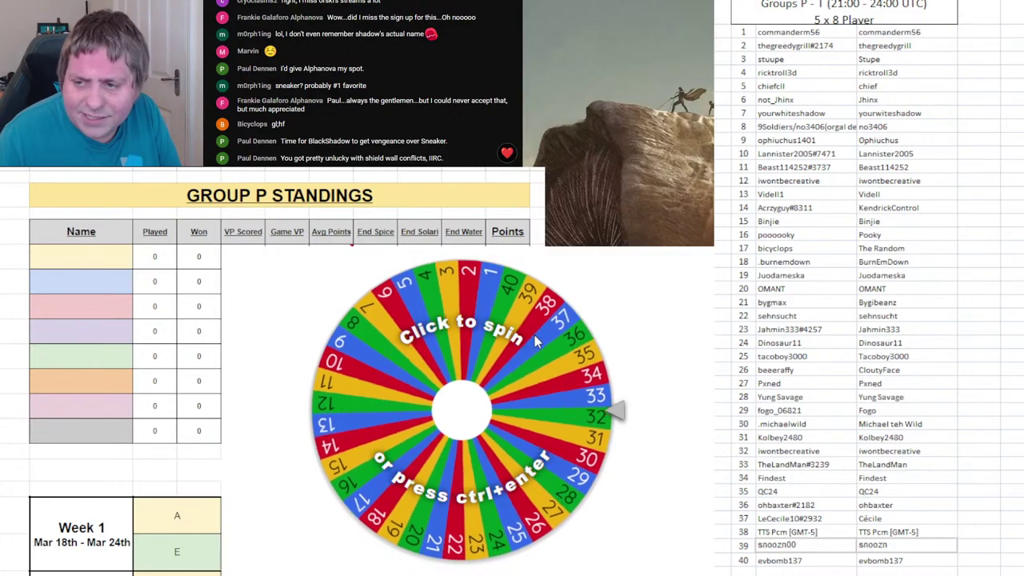
{"action": "left_click", "coordinate": [744, 29]}
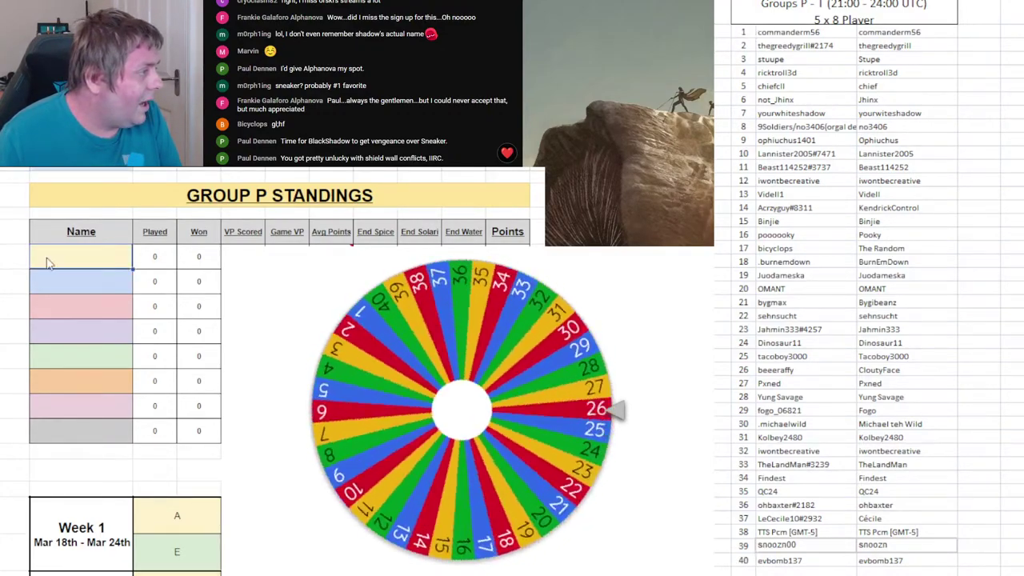
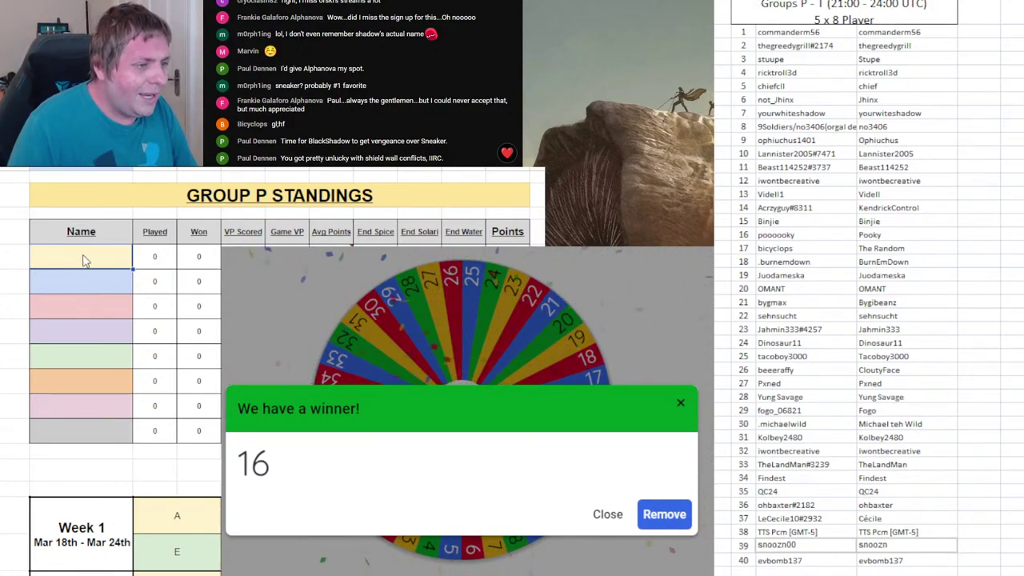
- Enter drawn player 16's name in Group P's first slot, remove 16 and spin again
{"action": "type", "text": "Pooky"}
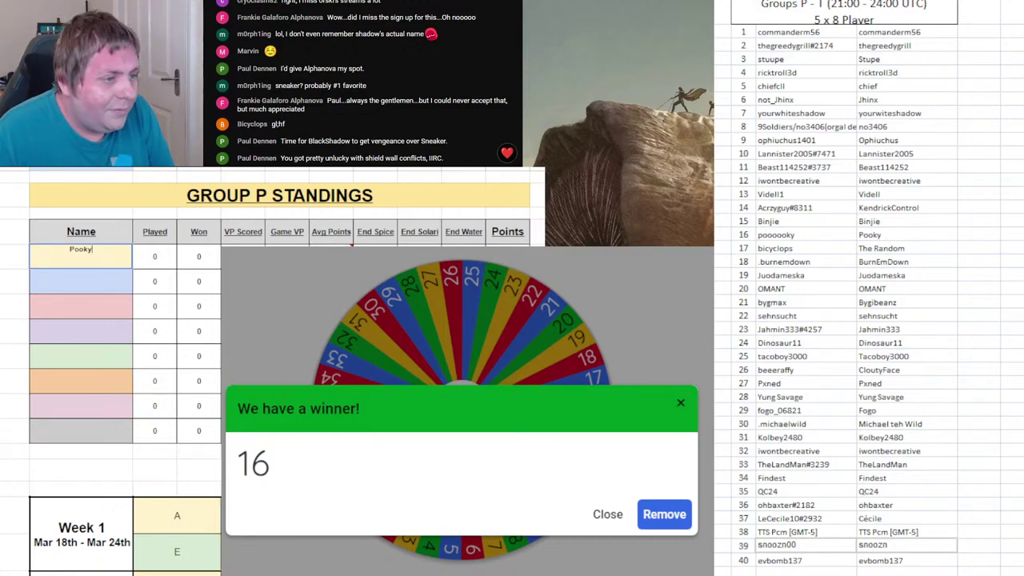
{"action": "left_click", "coordinate": [748, 235]}
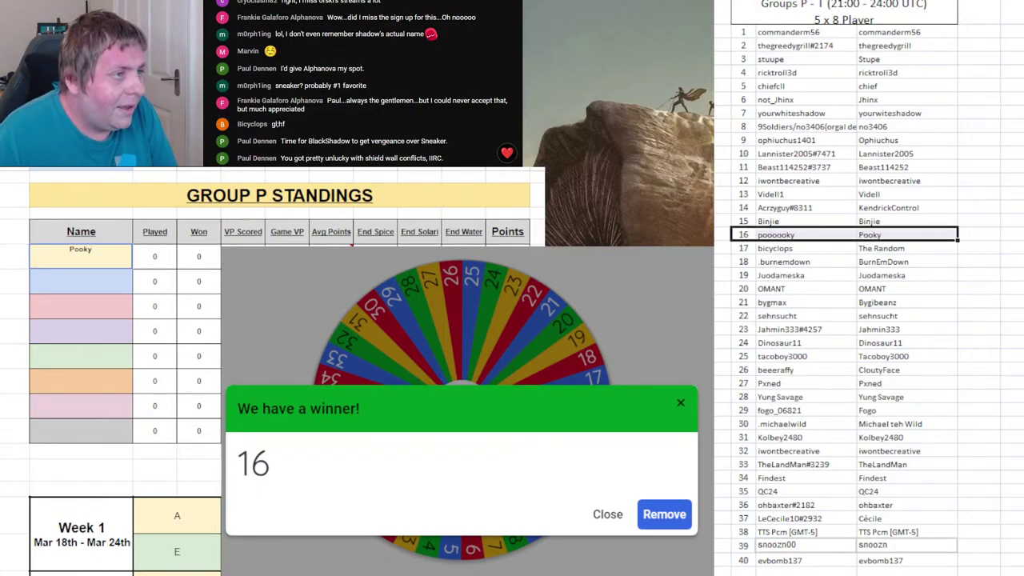
{"action": "left_click", "coordinate": [664, 515]}
{"action": "left_click", "coordinate": [547, 420]}
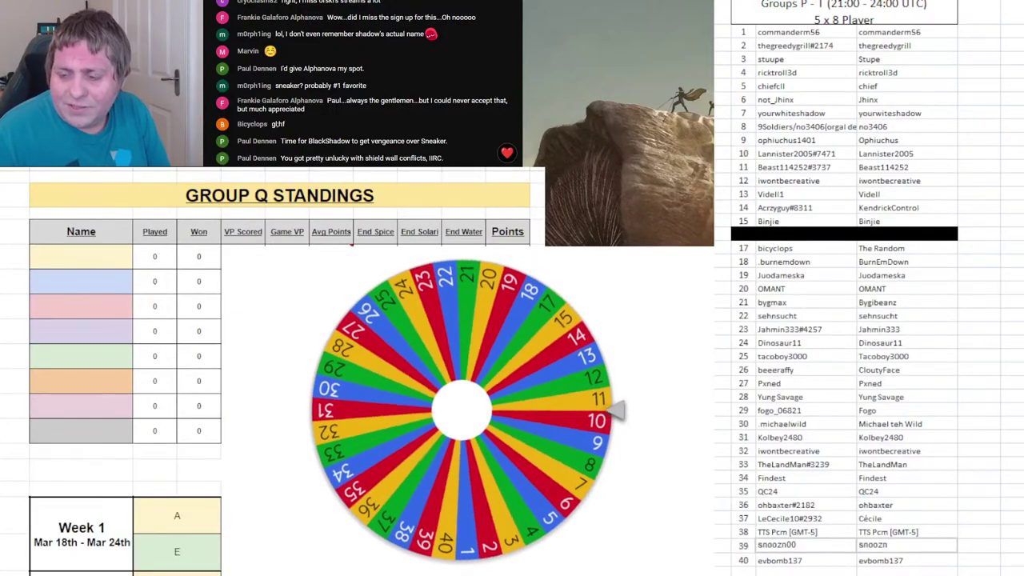
- Enter drawn player 12's name in Group Q's first name slot and remove 12 from the wheel
{"action": "left_click", "coordinate": [76, 258]}
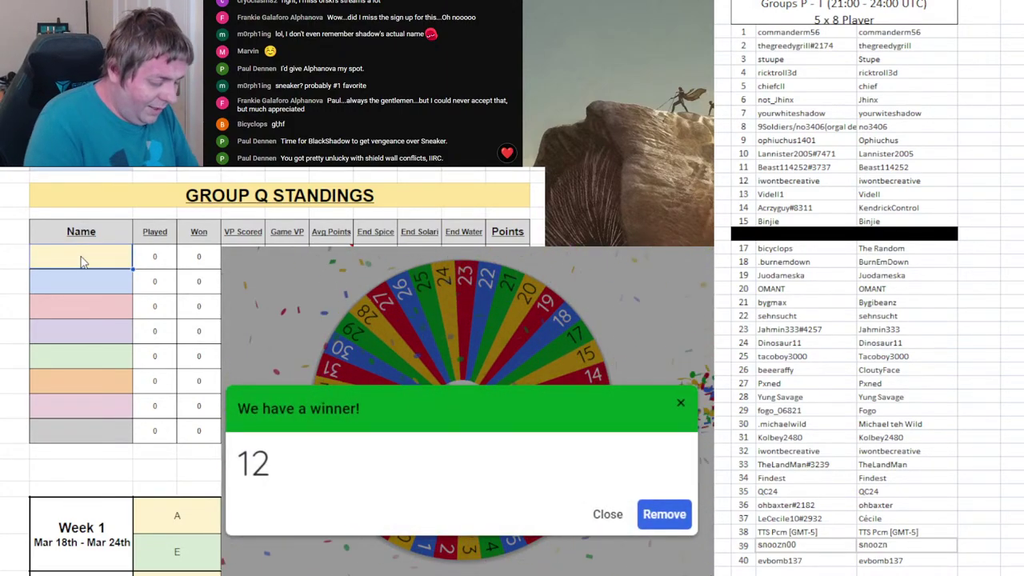
{"action": "double_click", "coordinate": [81, 259]}
{"action": "type", "text": "IWo"}
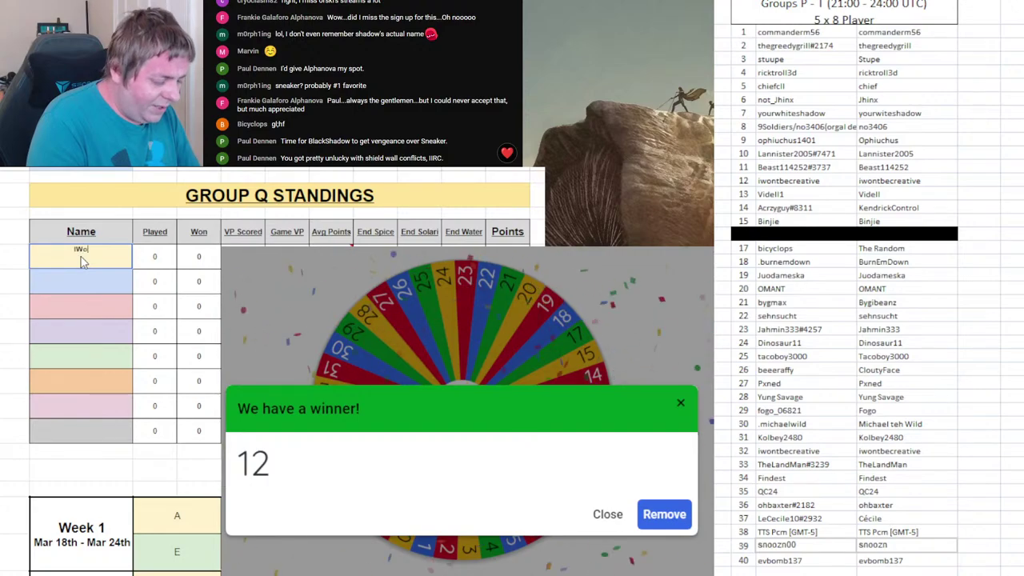
{"action": "type", "text": "ntBeCreat"}
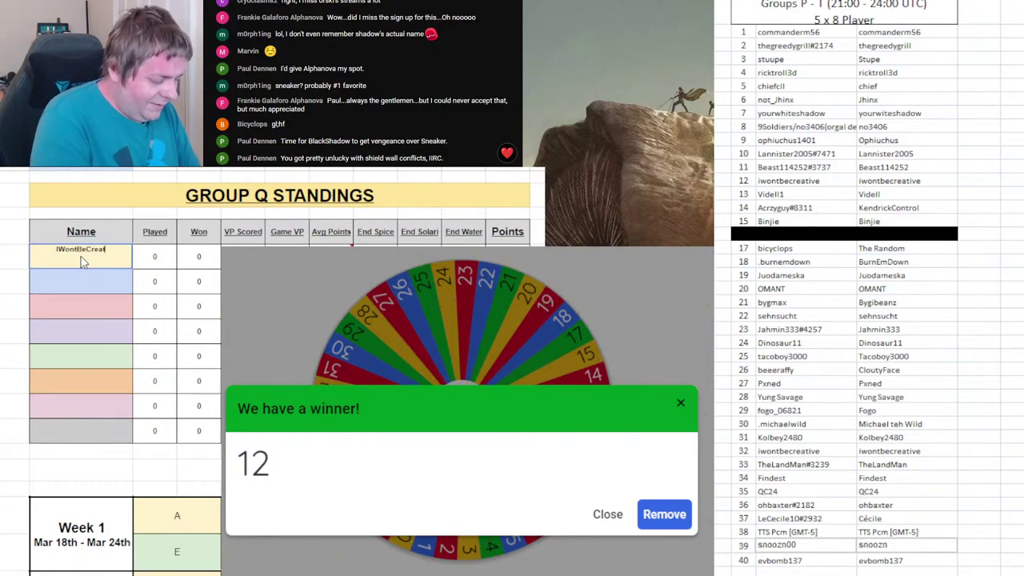
{"action": "type", "text": "ive"}
{"action": "key", "text": "Return"}
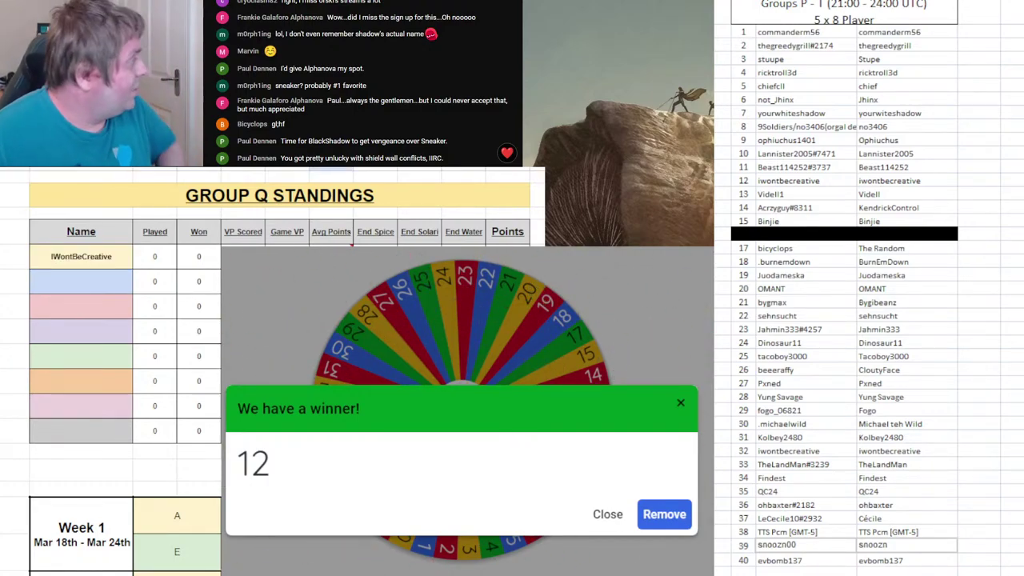
{"action": "left_click", "coordinate": [665, 514]}
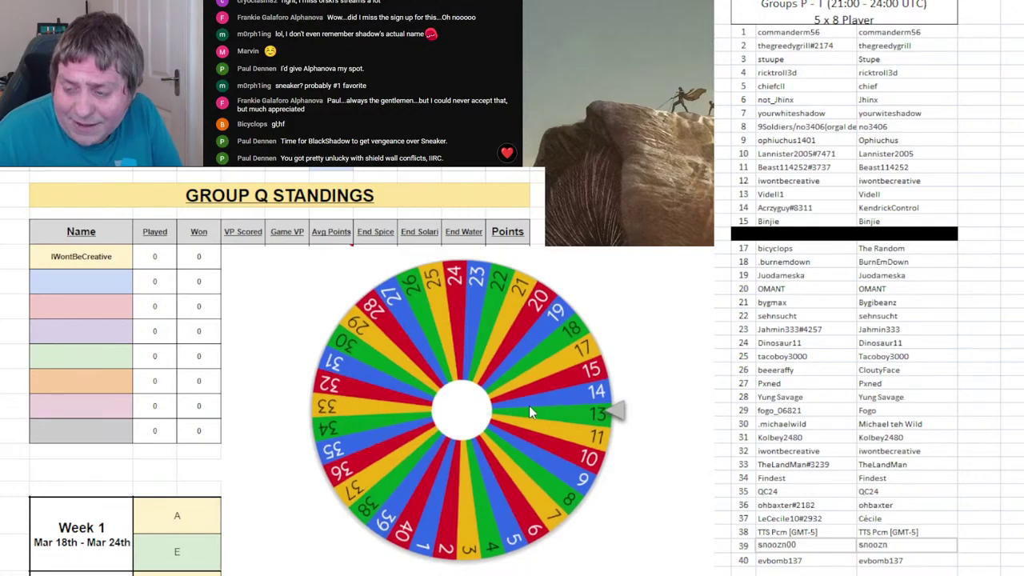
- Spin the wheel for Group R and black out roster row 12
{"action": "left_click", "coordinate": [529, 406]}
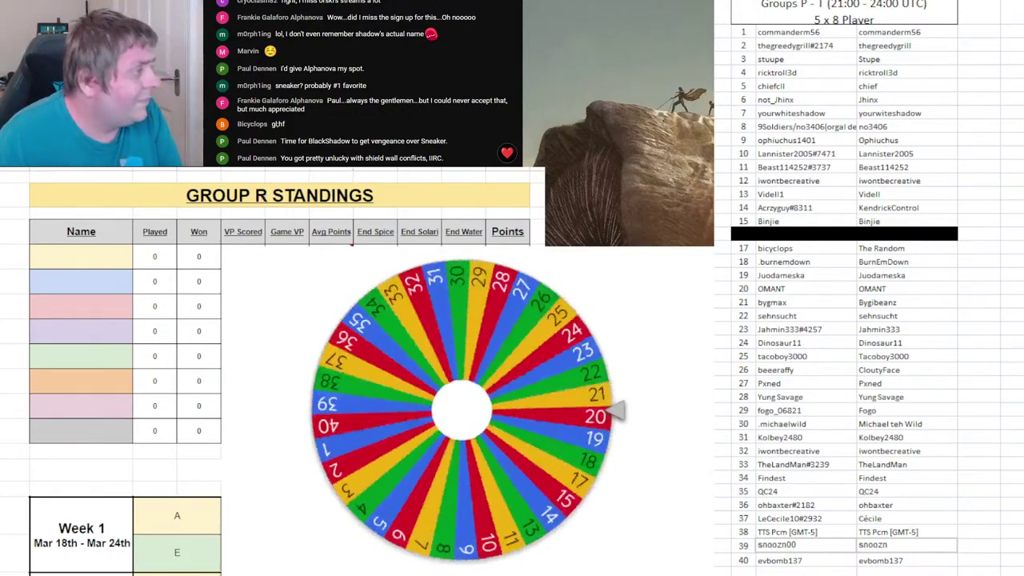
{"action": "left_click", "coordinate": [792, 181]}
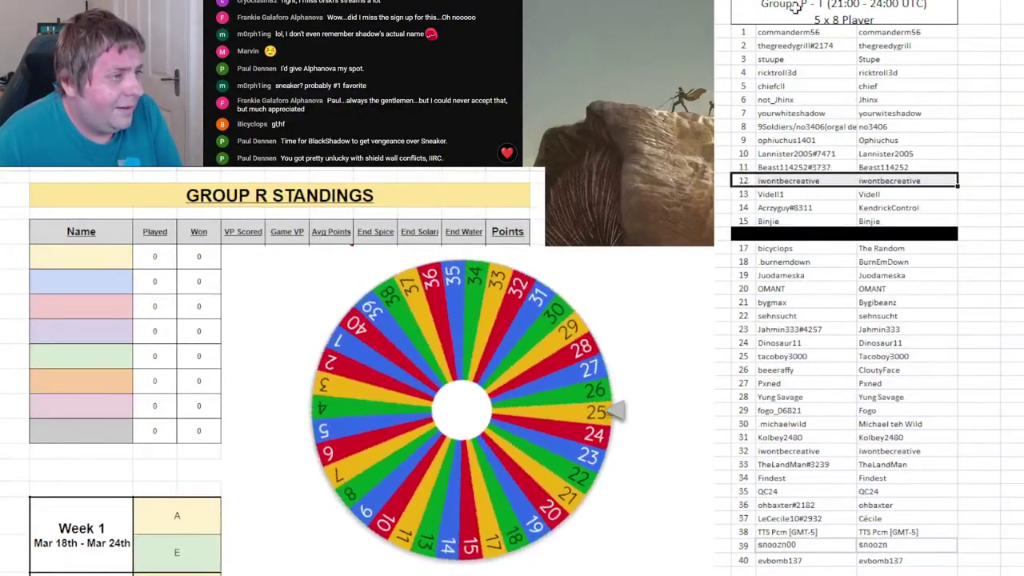
{"action": "key", "text": "ctrl+i"}
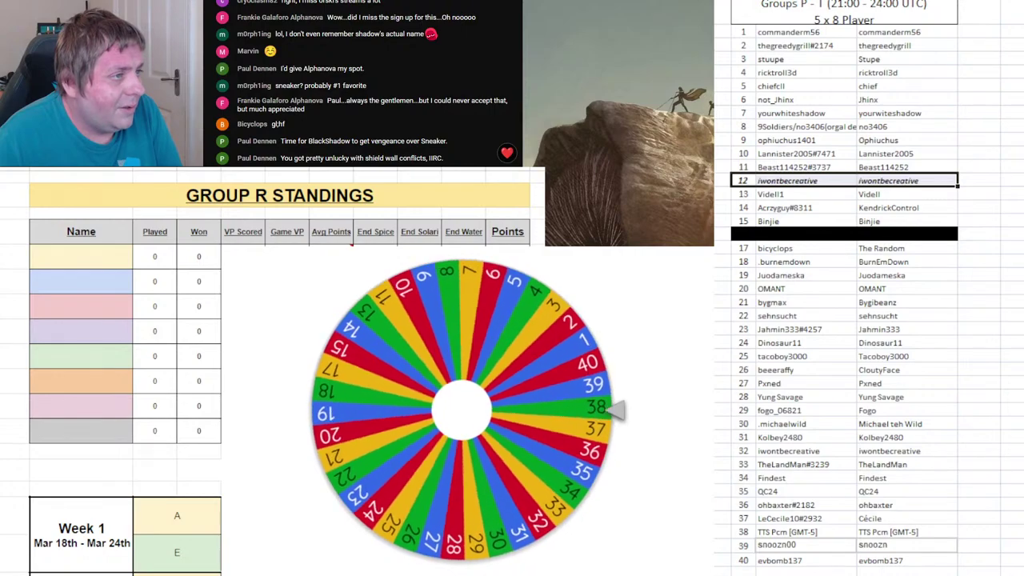
{"action": "key", "text": "F4"}
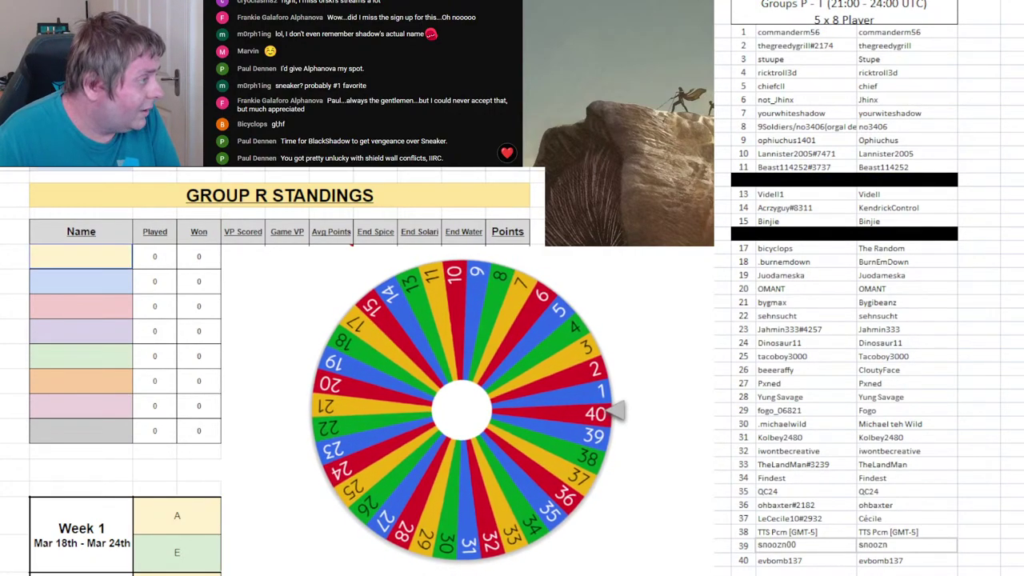
- Enter drawn player 40 first in Group R, black out roster row 40, and remove 40
{"action": "left_click", "coordinate": [98, 261]}
{"action": "type", "text": "ev"}
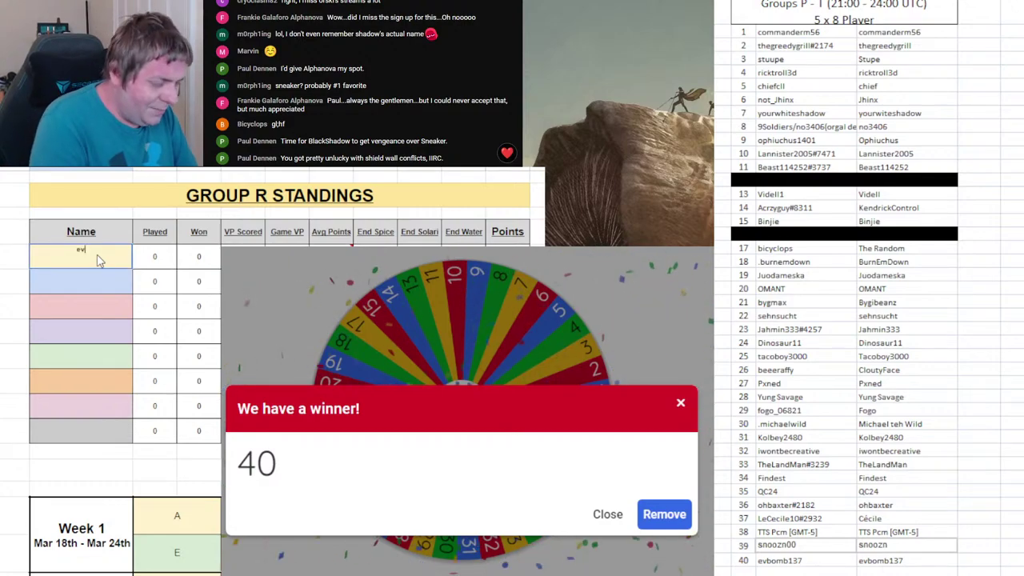
{"action": "type", "text": "bomb1"}
{"action": "key", "text": "Return"}
{"action": "double_click", "coordinate": [100, 259]}
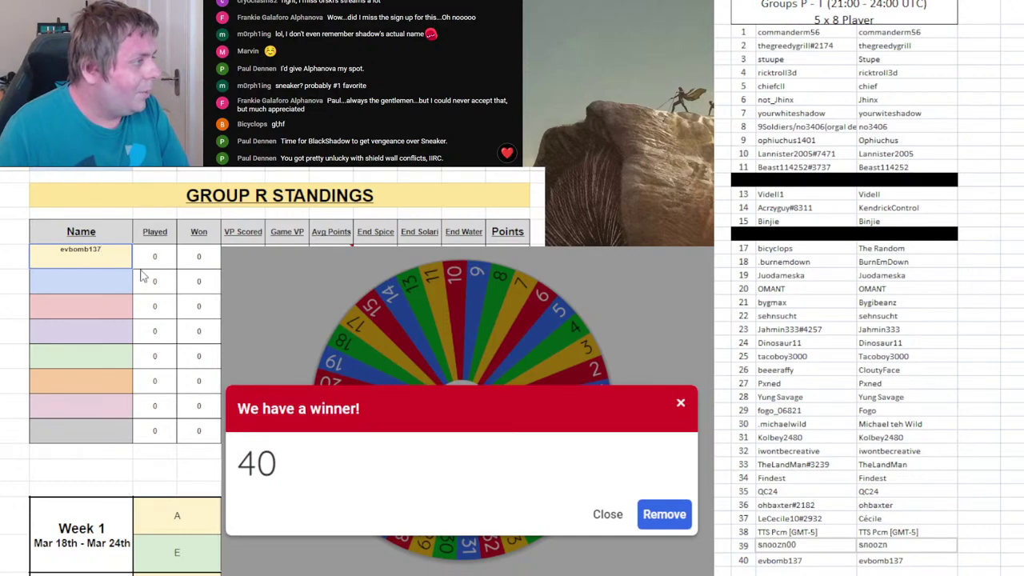
{"action": "left_click", "coordinate": [200, 284]}
{"action": "left_click_drag", "start_coordinate": [747, 558], "coordinate": [870, 560]}
{"action": "key", "text": "ctrl+y"}
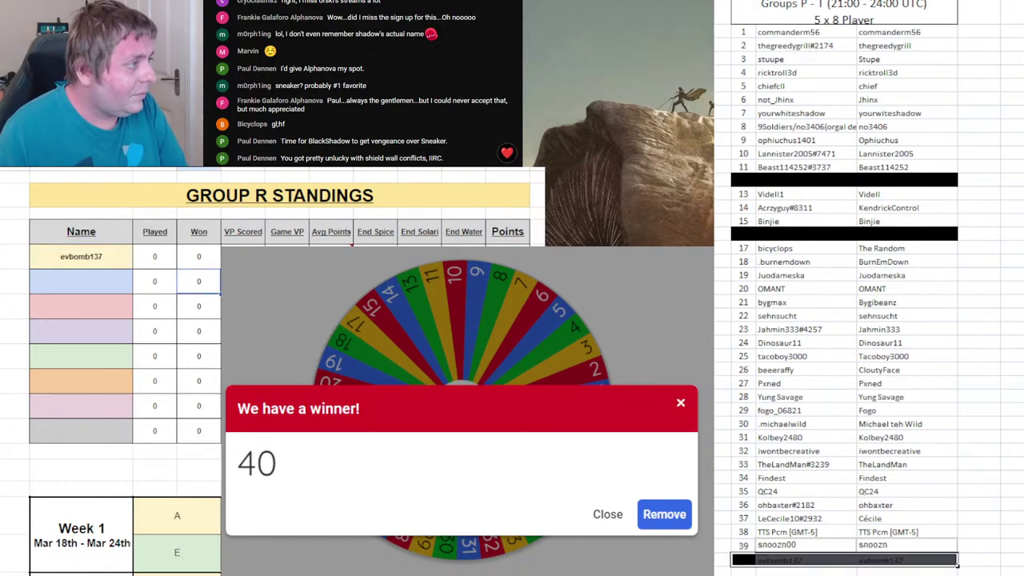
{"action": "left_click", "coordinate": [664, 515]}
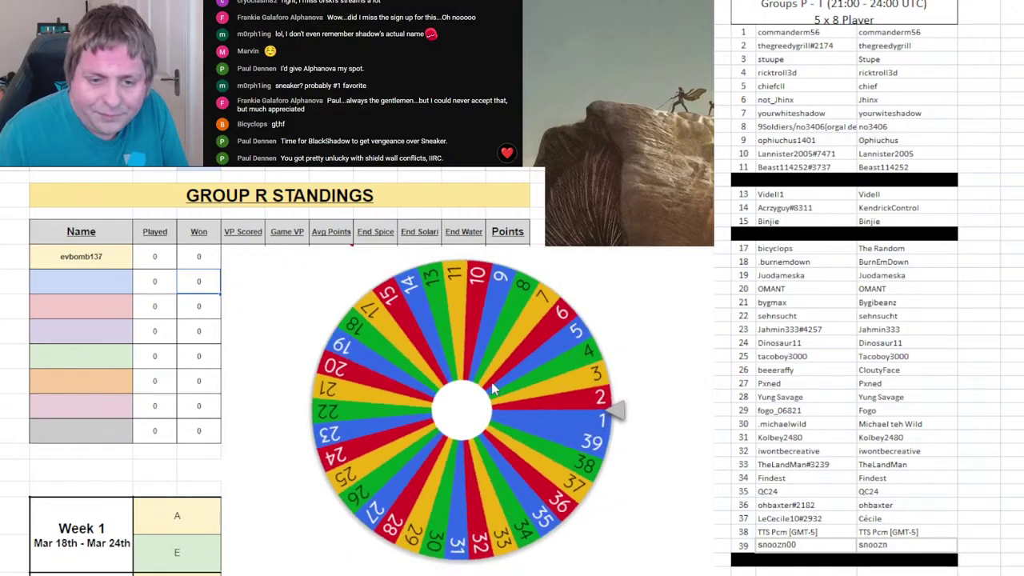
- Enter drawn player 29 first in Group S, black out roster row 29, and remove 29
{"action": "key", "text": "ctrl+Page_Down"}
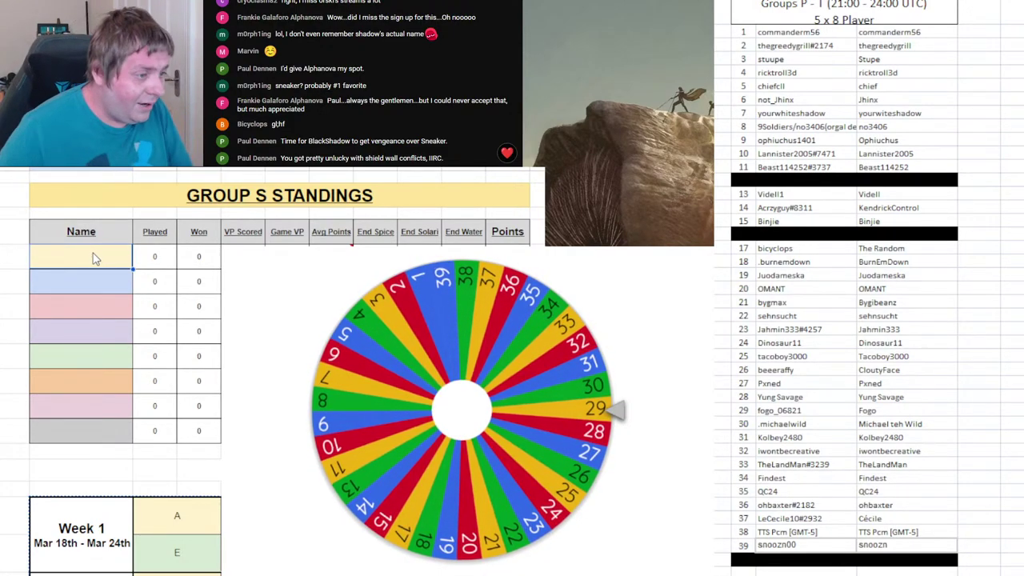
{"action": "type", "text": "Fogo"}
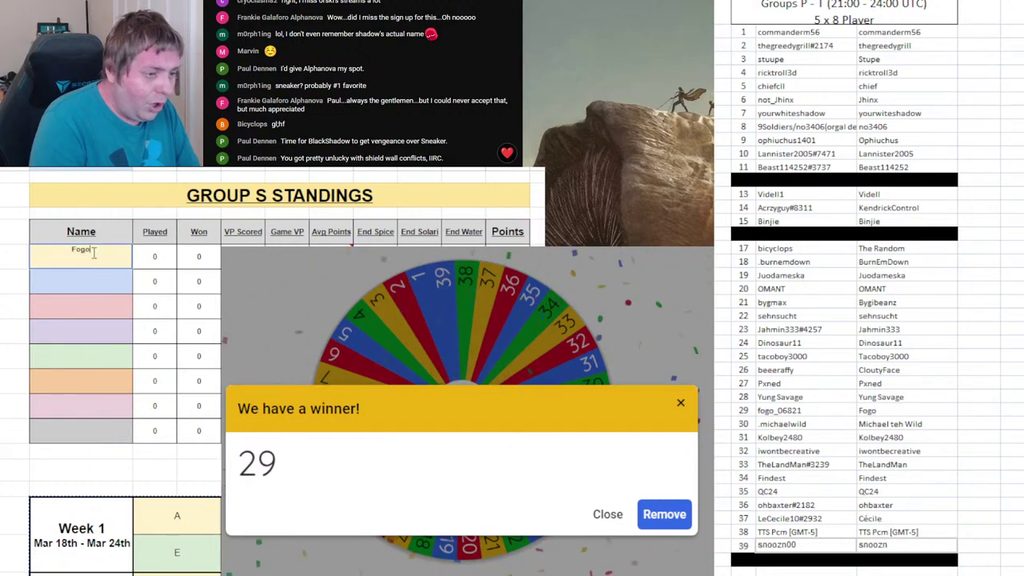
{"action": "type", "text": "_06"}
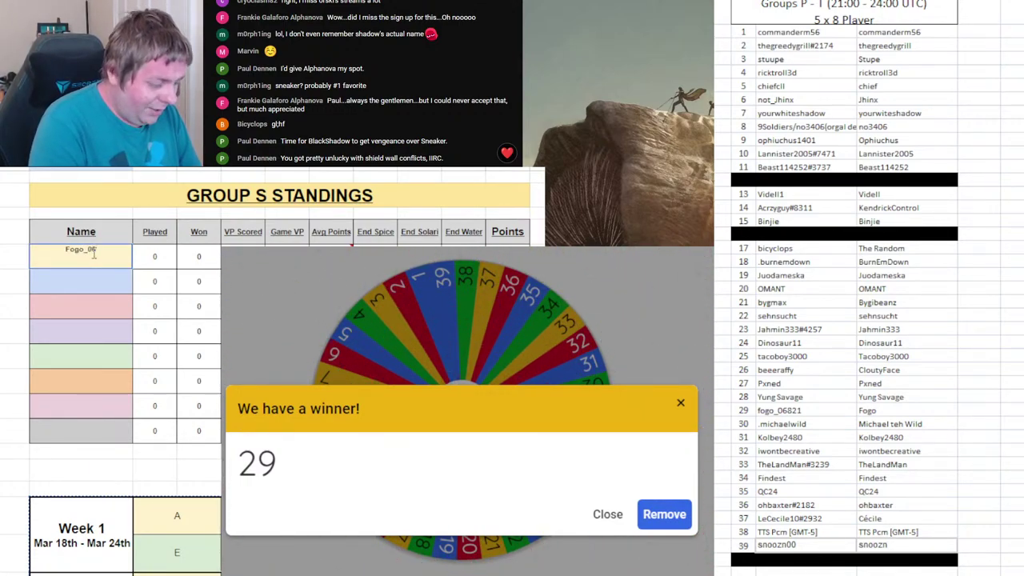
{"action": "type", "text": "821"}
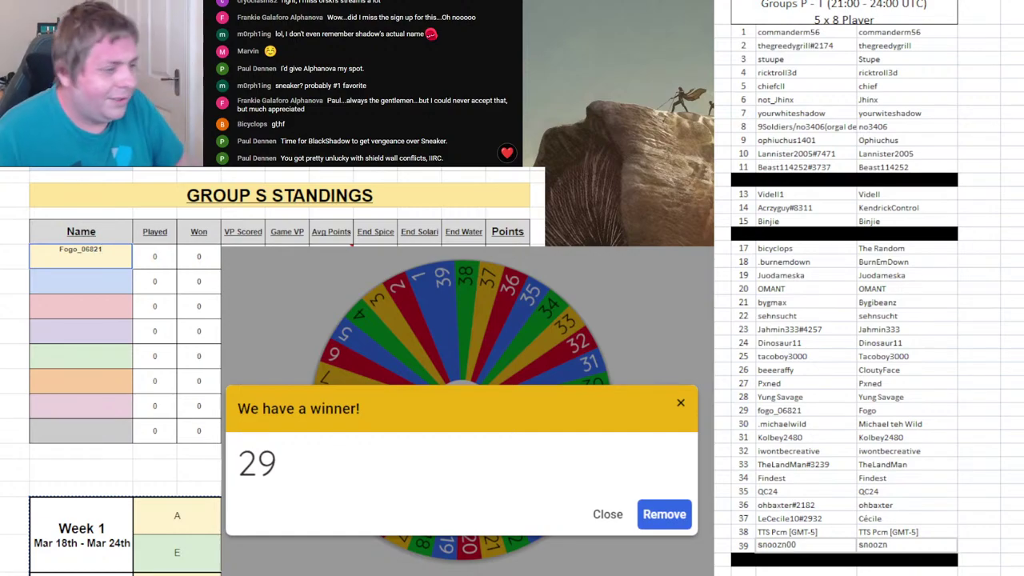
{"action": "left_click", "coordinate": [746, 410]}
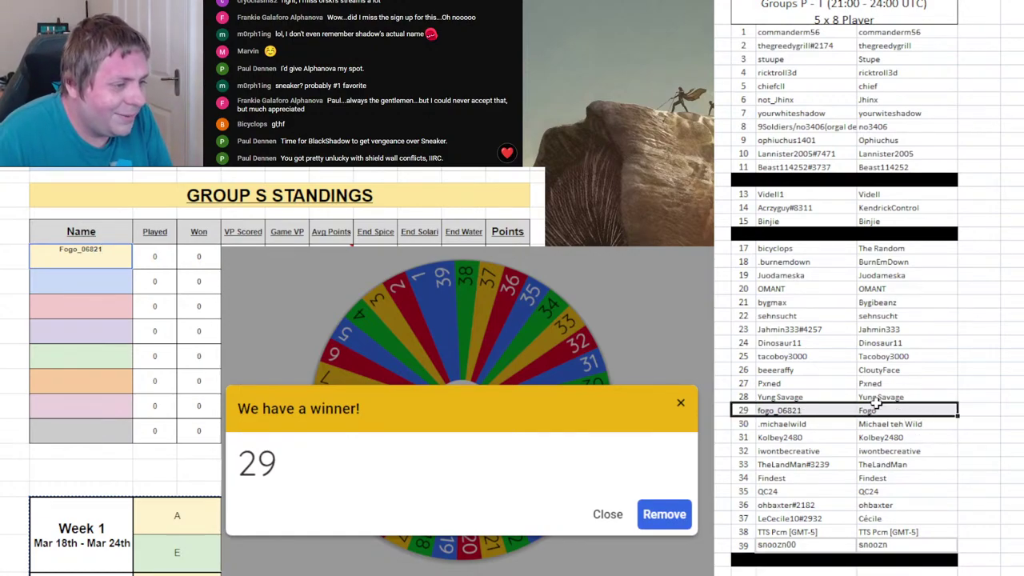
{"action": "key", "text": "ctrl+alt+v"}
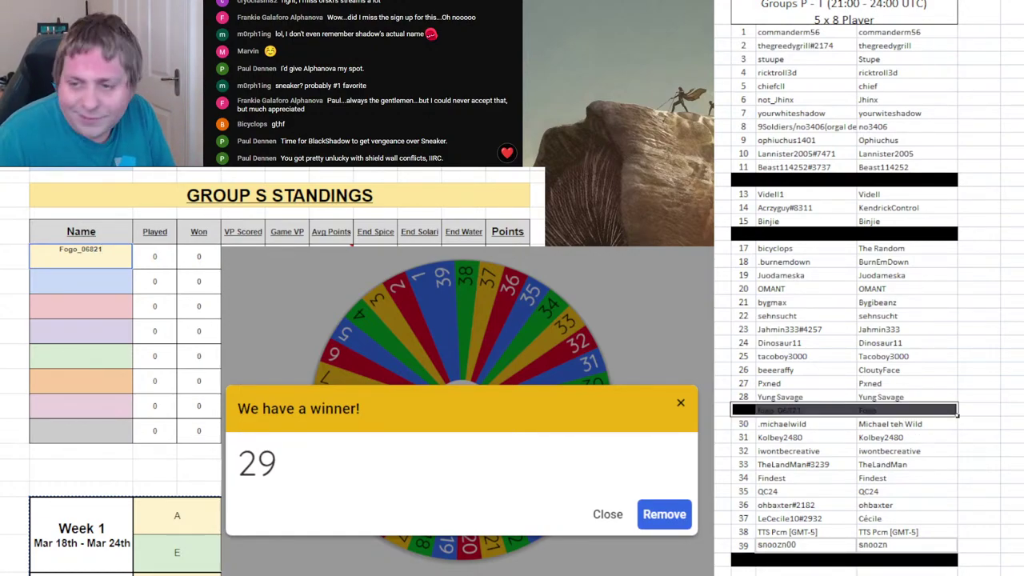
{"action": "left_click", "coordinate": [664, 515]}
{"action": "key", "text": "ctrl+Return"}
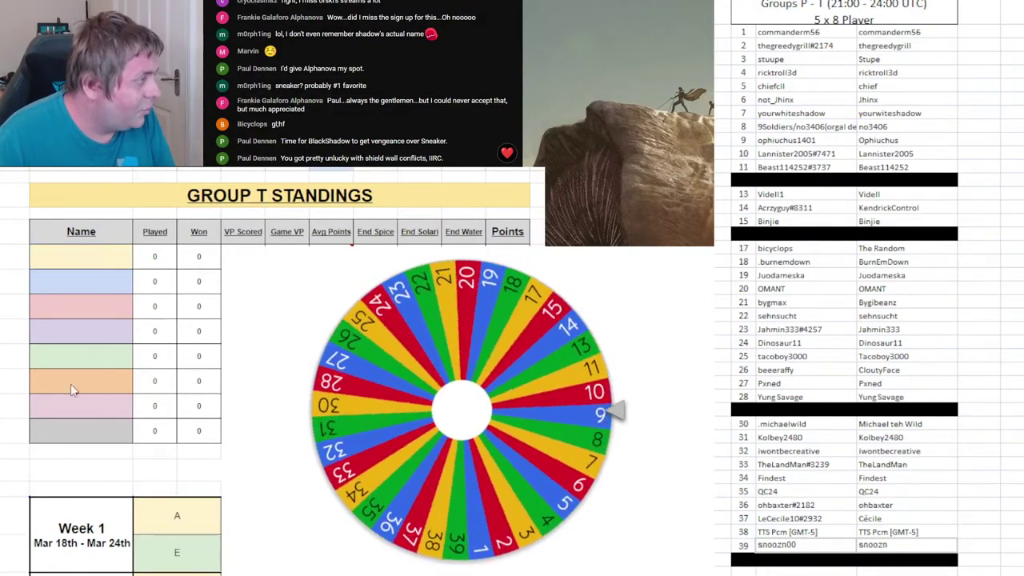
- Enter player 18's name first in Group T, black out roster row 18, and remove 18 from the wheel
{"action": "left_click", "coordinate": [98, 258]}
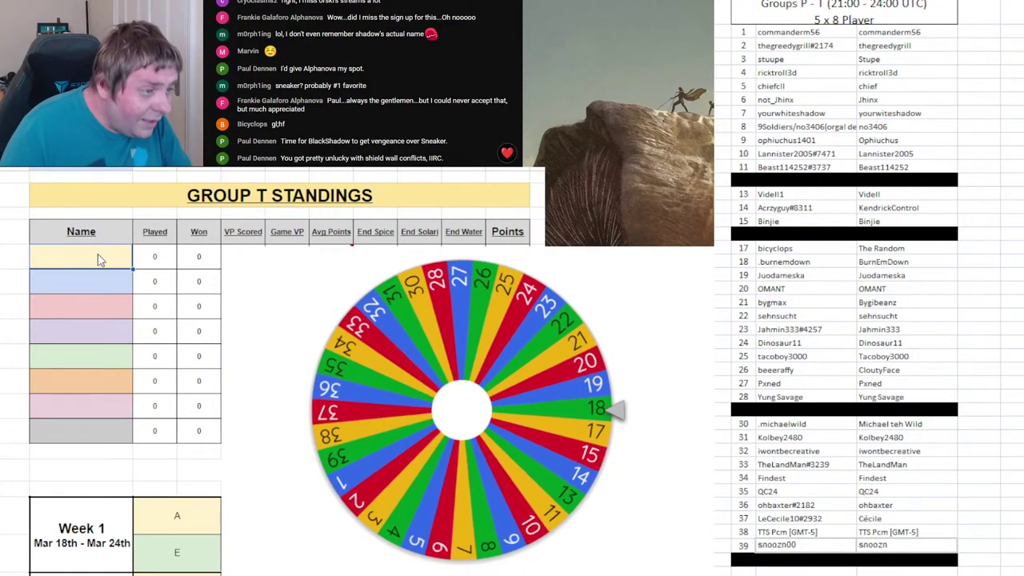
{"action": "type", "text": "BurnEmDown"}
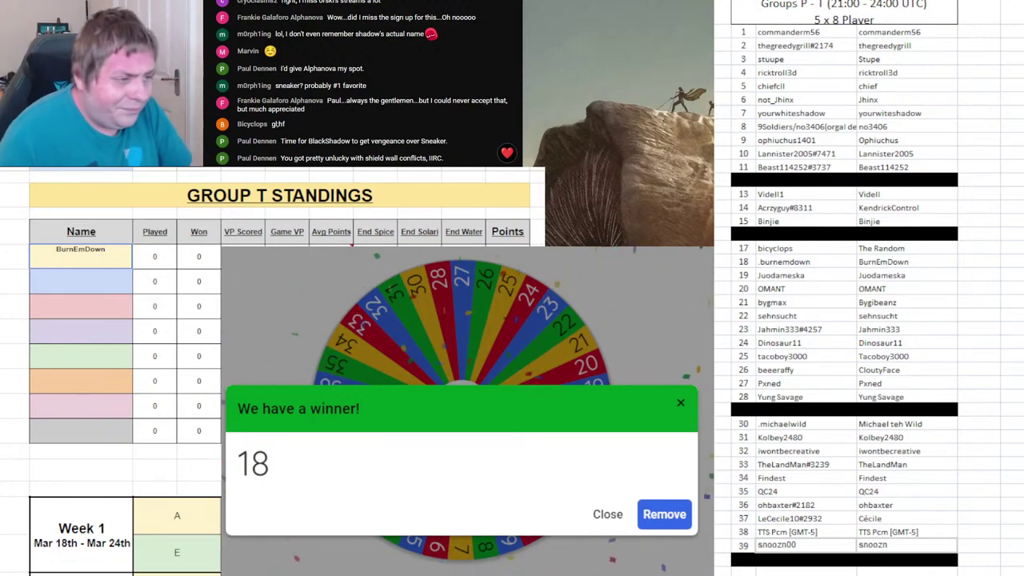
{"action": "left_click_drag", "start_coordinate": [745, 262], "coordinate": [867, 264]}
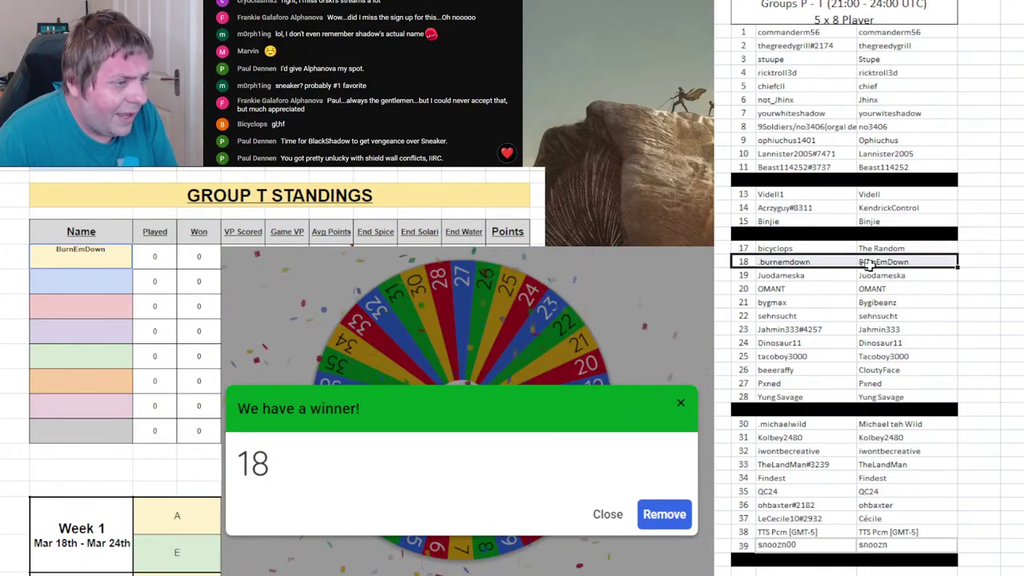
{"action": "key", "text": "ctrl+y"}
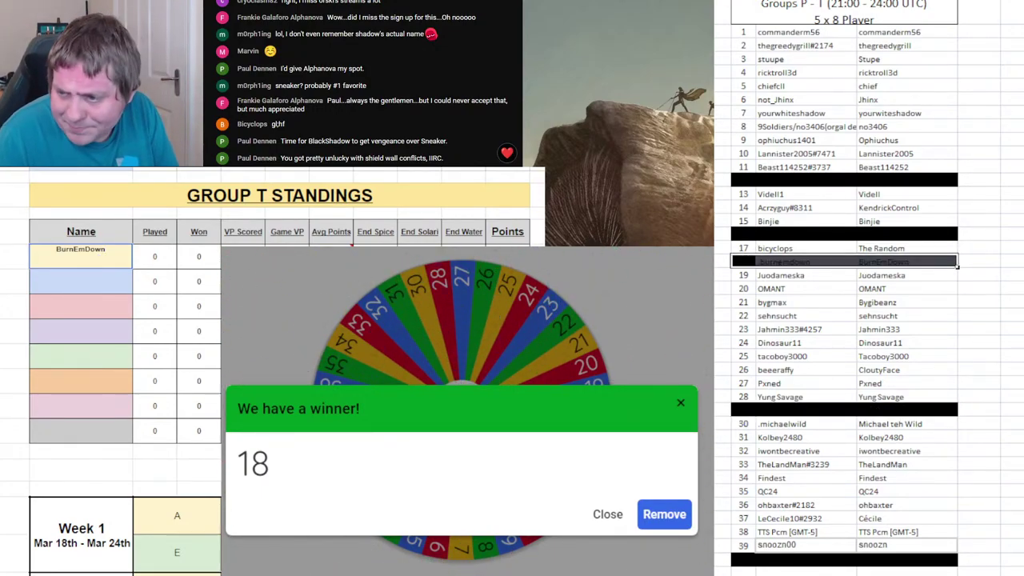
{"action": "left_click", "coordinate": [665, 514]}
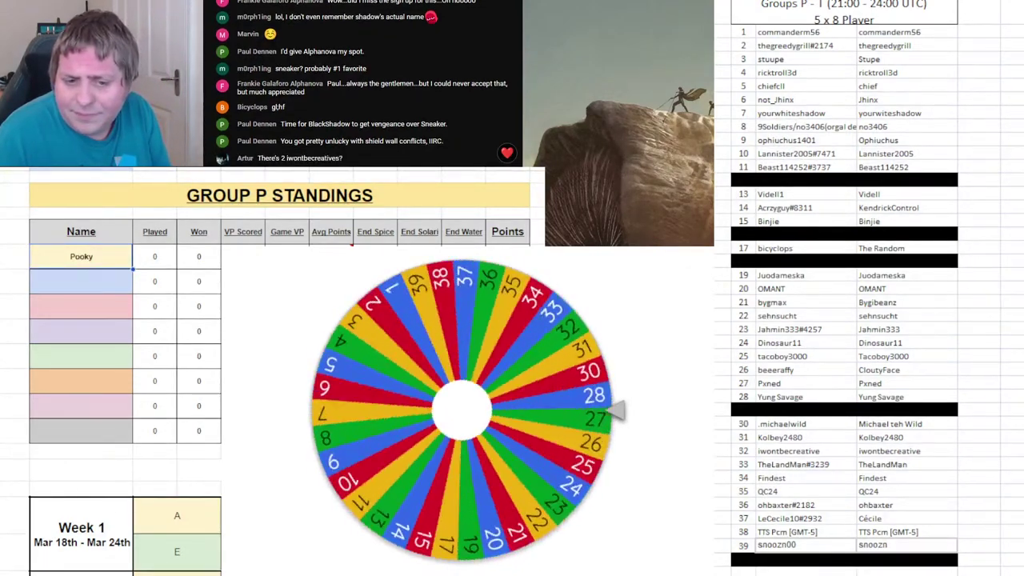
{"action": "left_click", "coordinate": [800, 262]}
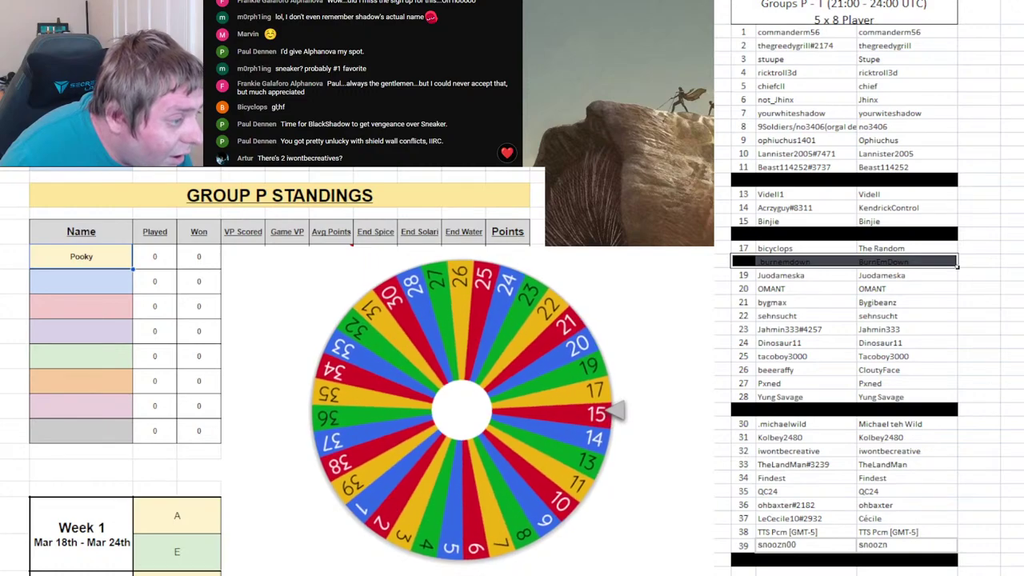
- Delete the duplicate row 32 cells with shift-up, then refill the row numbers as 30–38
{"action": "left_click", "coordinate": [749, 451]}
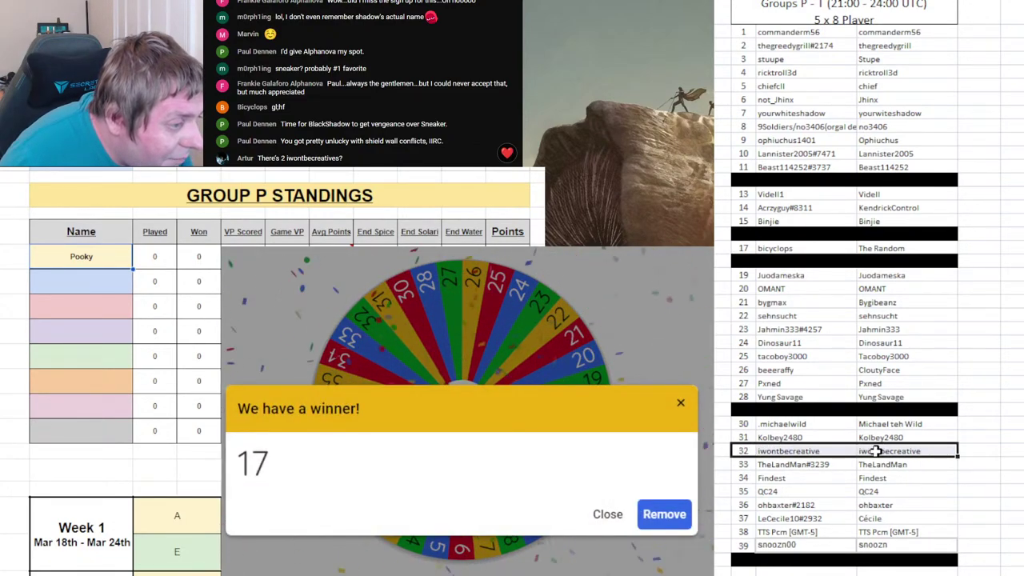
{"action": "right_click", "coordinate": [876, 452]}
{"action": "left_click", "coordinate": [917, 298]}
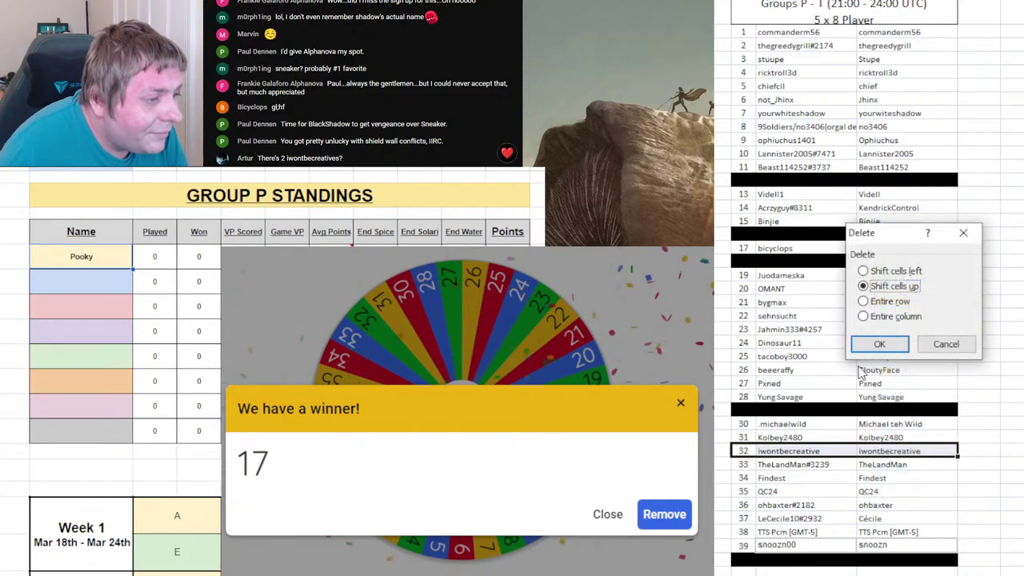
{"action": "left_click", "coordinate": [894, 354]}
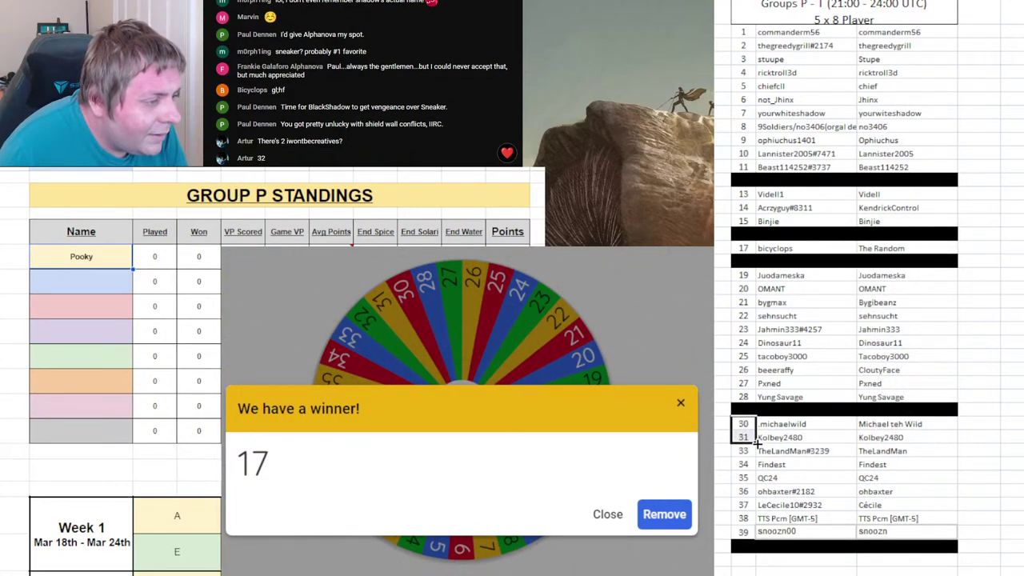
{"action": "left_click_drag", "start_coordinate": [756, 445], "coordinate": [740, 535]}
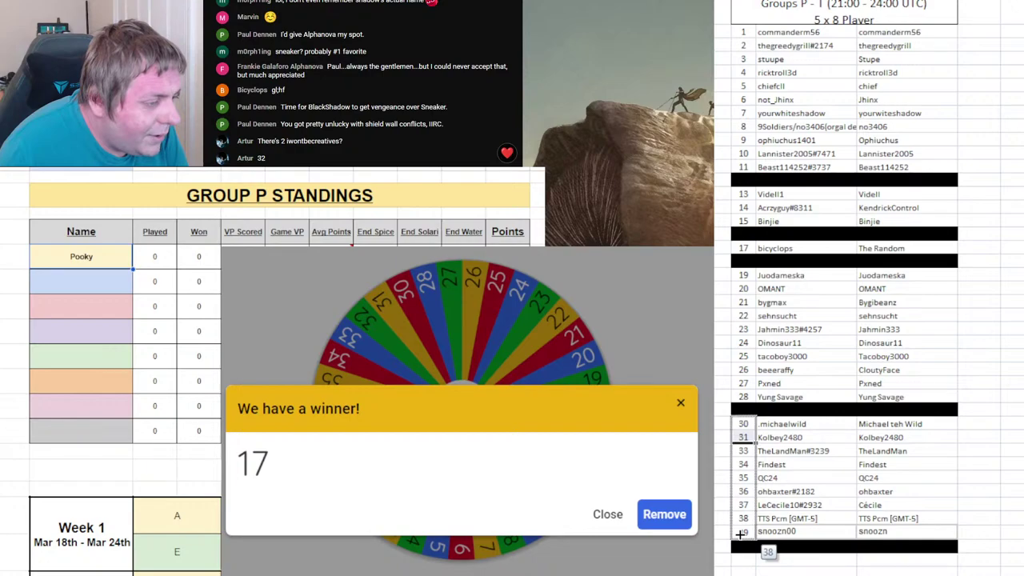
{"action": "left_click_drag", "start_coordinate": [740, 535], "coordinate": [740, 536]}
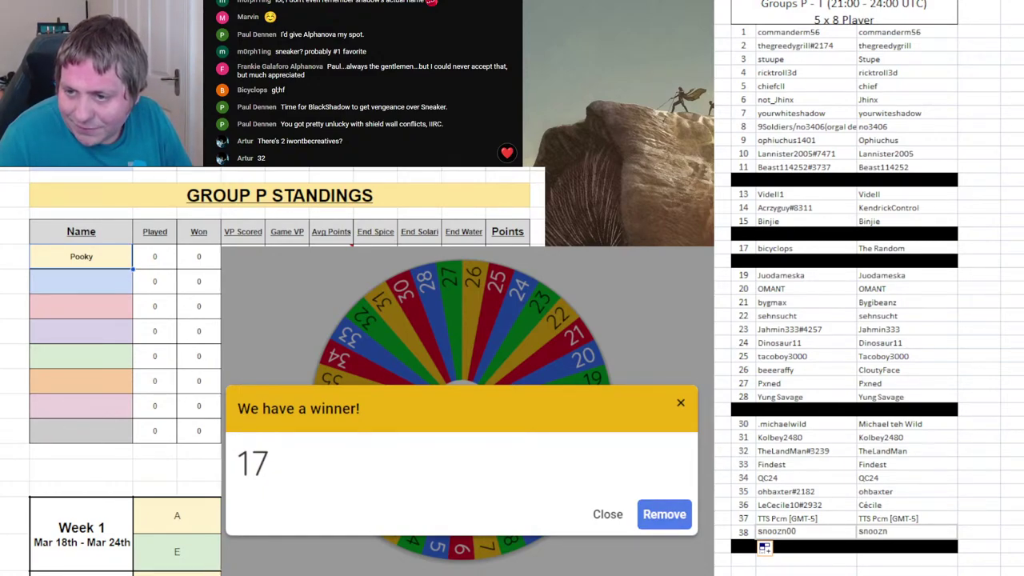
- Enter player 17's name in Group P's second slot, remove 17, and spin again
{"action": "left_click", "coordinate": [65, 287]}
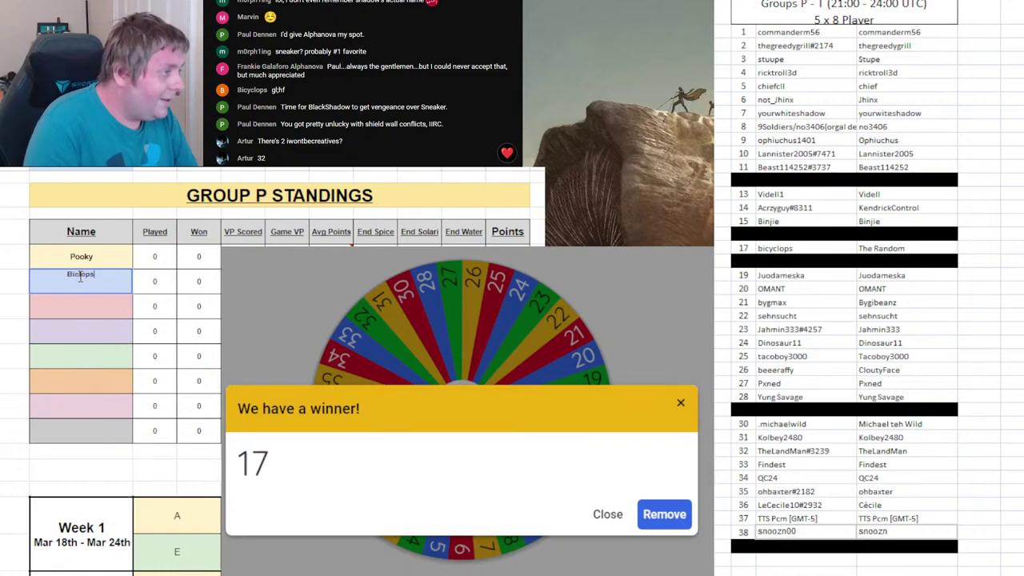
{"action": "key", "text": "Return"}
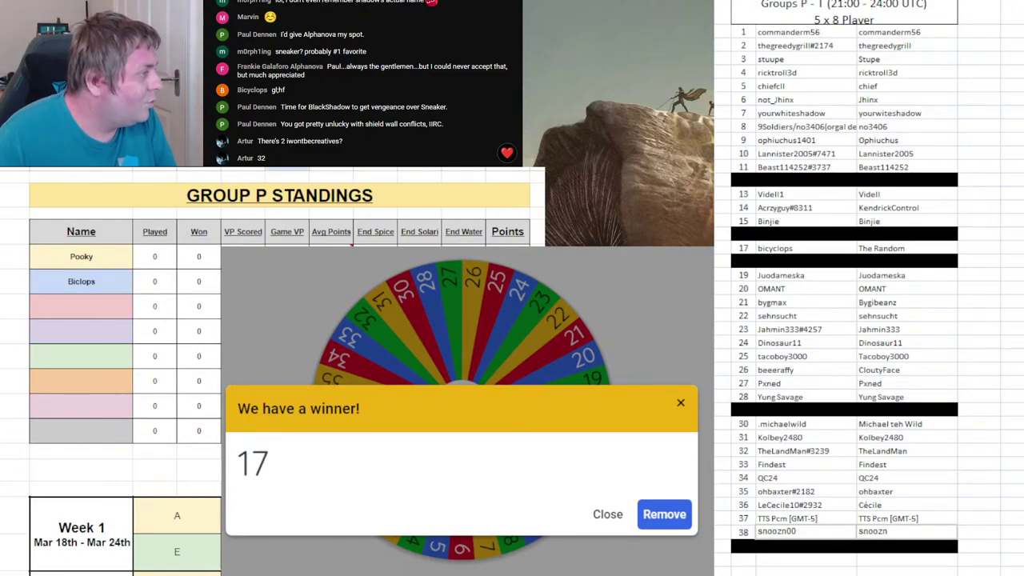
{"action": "left_click", "coordinate": [664, 515]}
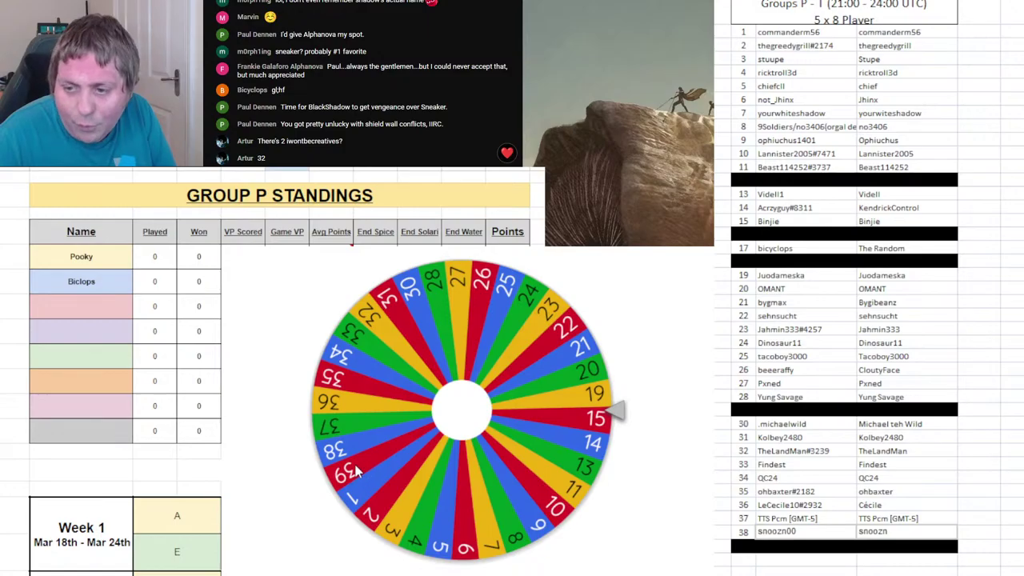
{"action": "left_click", "coordinate": [426, 480]}
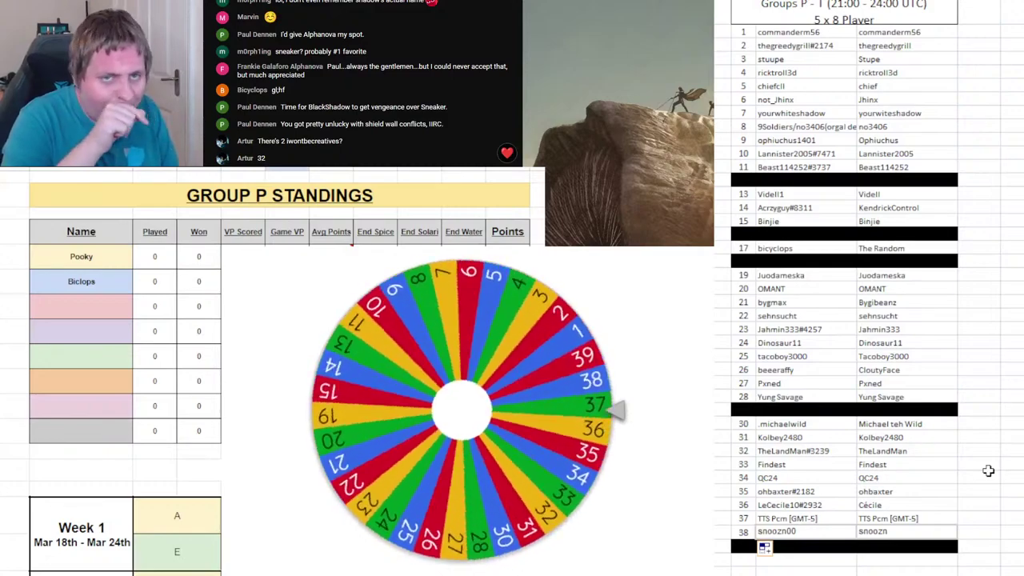
- Change the roster header to read '1 x 7 Player 4 x 8 Player'
{"action": "left_click", "coordinate": [815, 24]}
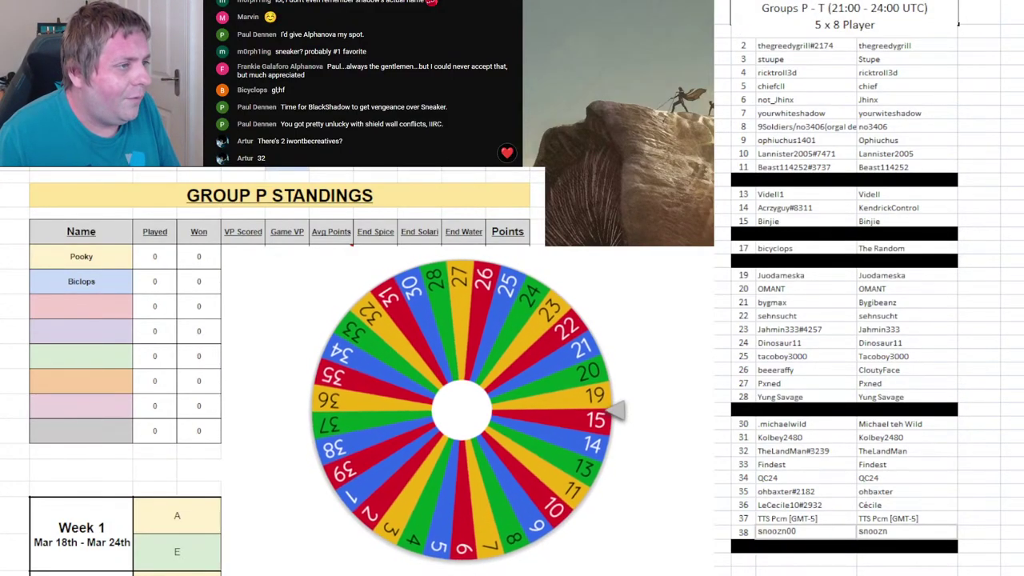
{"action": "key", "text": "Delete"}
{"action": "key", "text": "Delete"}
{"action": "type", "text": "4"}
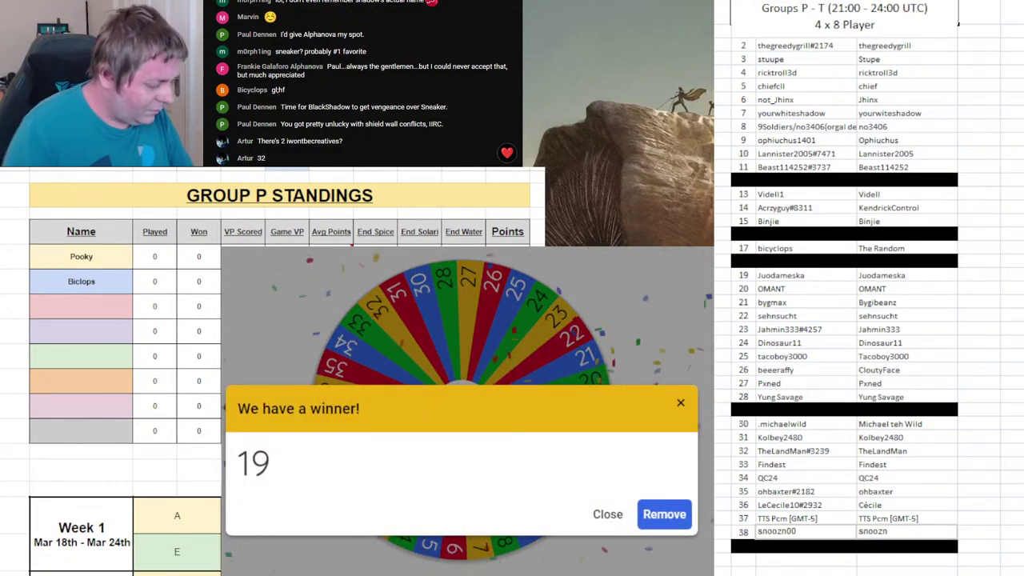
{"action": "type", "text": "1 x 7 Player"}
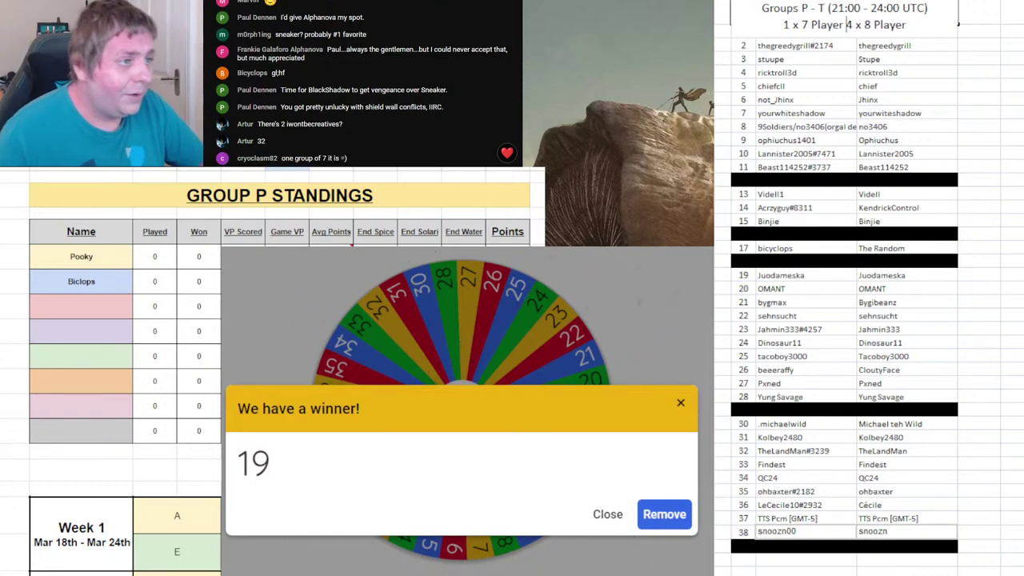
{"action": "key", "text": "Return"}
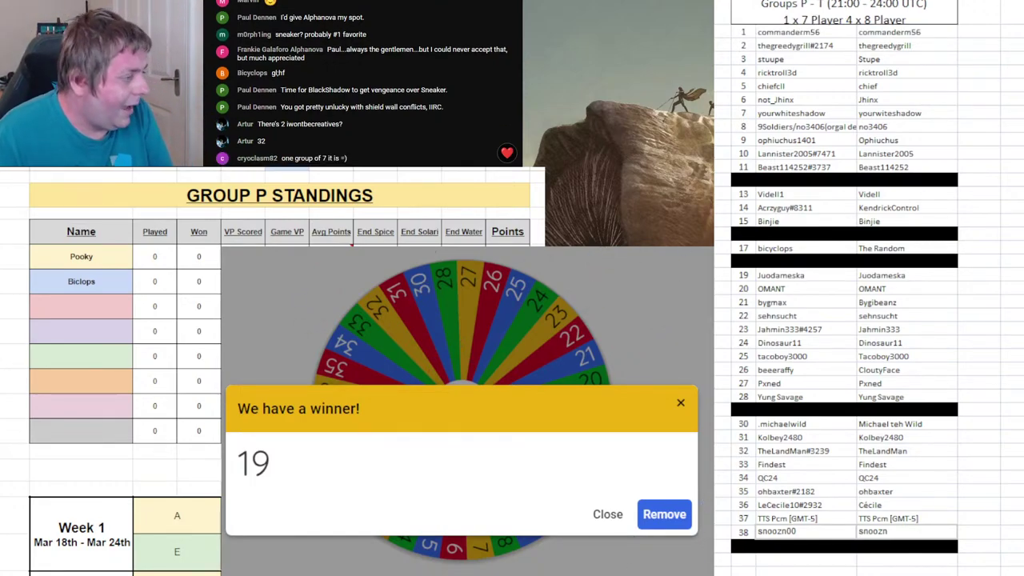
- Remove 19 from the wheel and enter player 19's name in Group Q's second slot
{"action": "key", "text": "ctrl+Page_Down"}
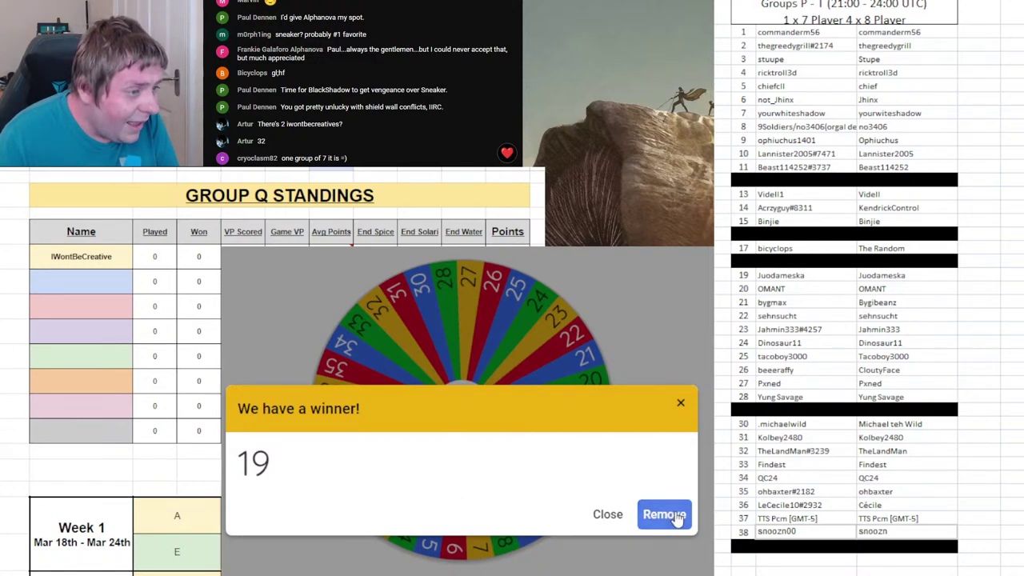
{"action": "left_click", "coordinate": [664, 515]}
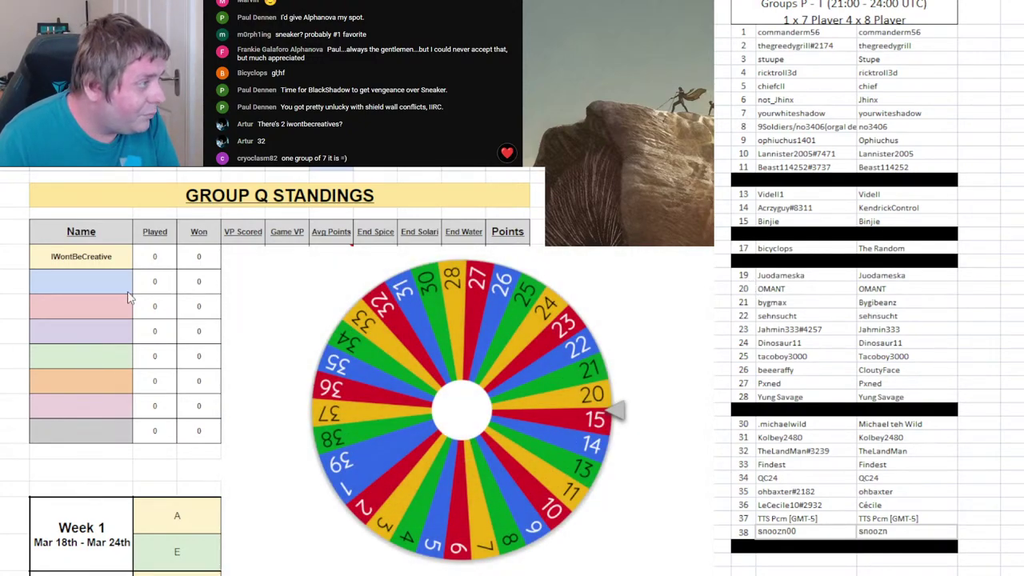
{"action": "type", "text": "Juodameska"}
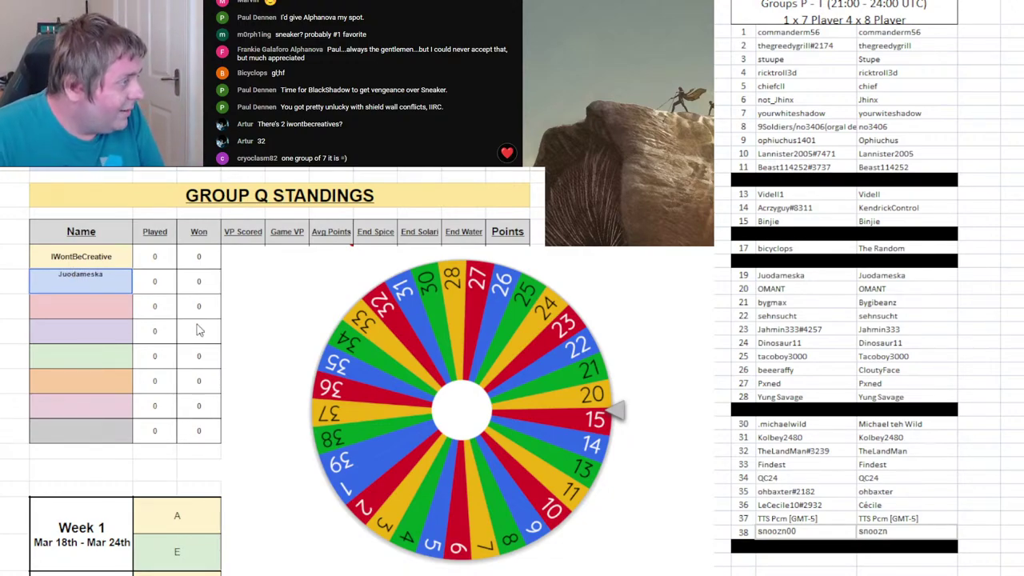
- Review the Group P–T standings sheets, select roster row 17, and return to Group P
{"action": "key", "text": "ctrl+Page_Down"}
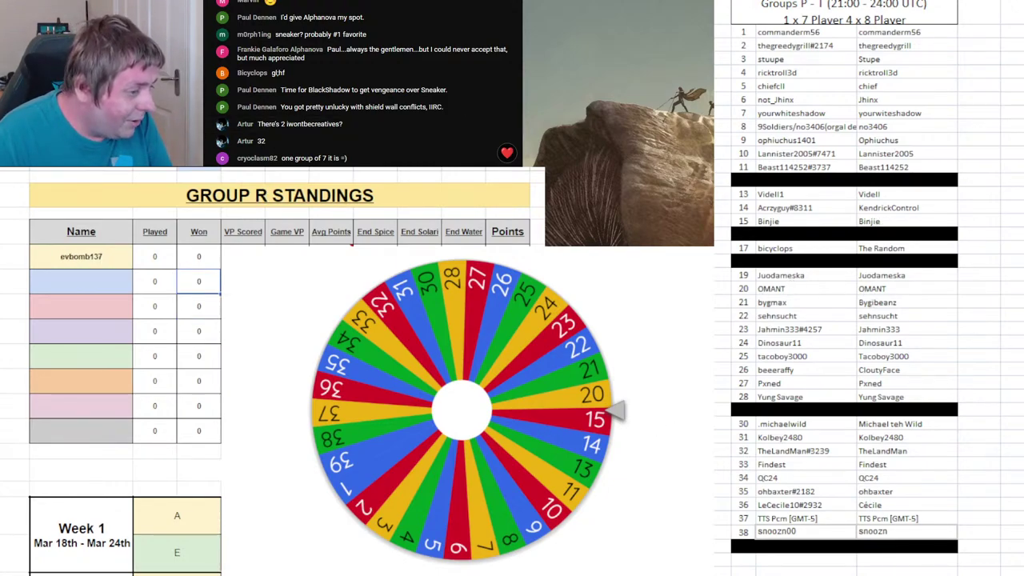
{"action": "key", "text": "ctrl+Page_Up"}
{"action": "key", "text": "ctrl+Page_Up"}
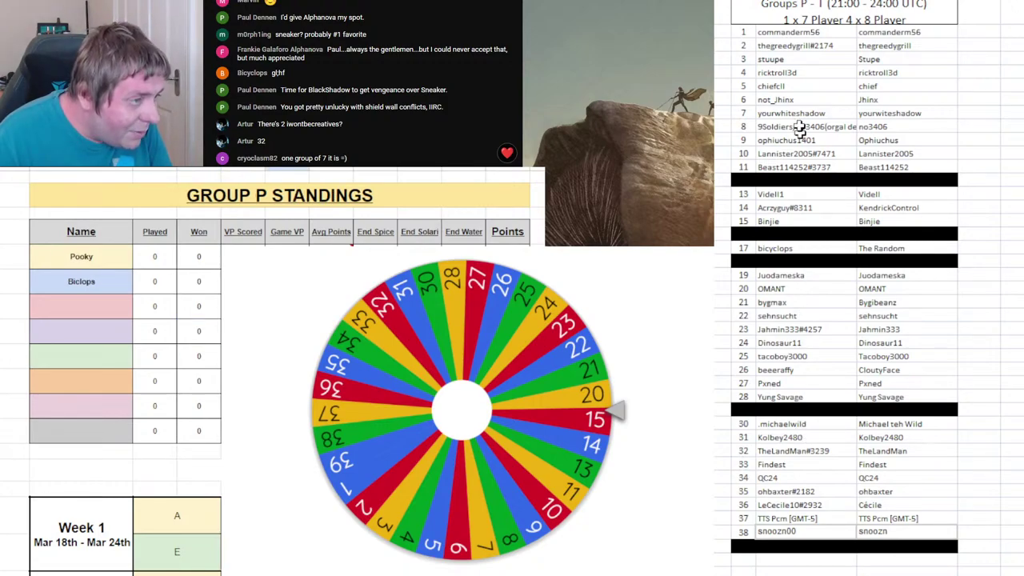
{"action": "left_click_drag", "start_coordinate": [750, 248], "coordinate": [881, 249]}
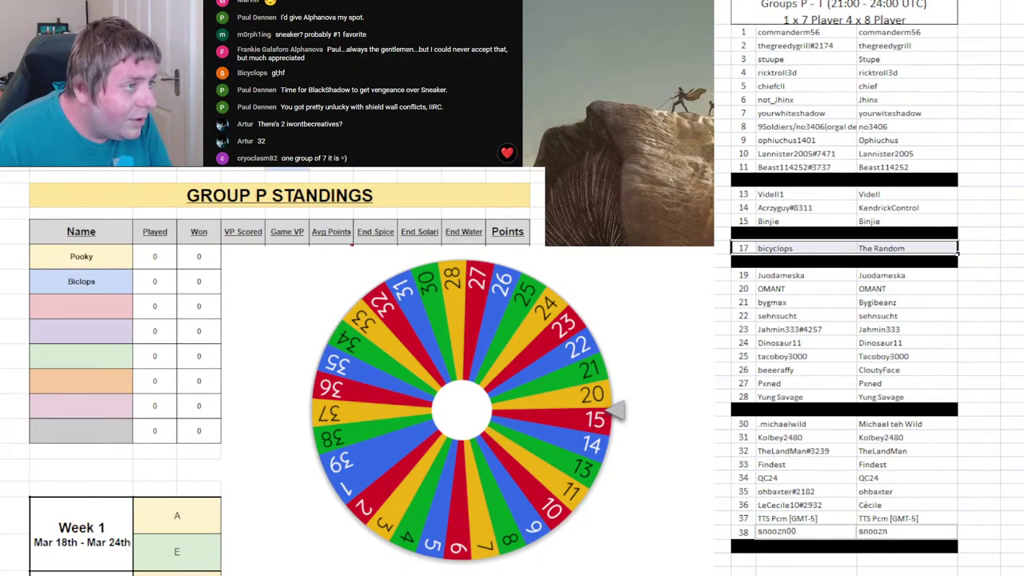
{"action": "key", "text": "ctrl+Page_Down"}
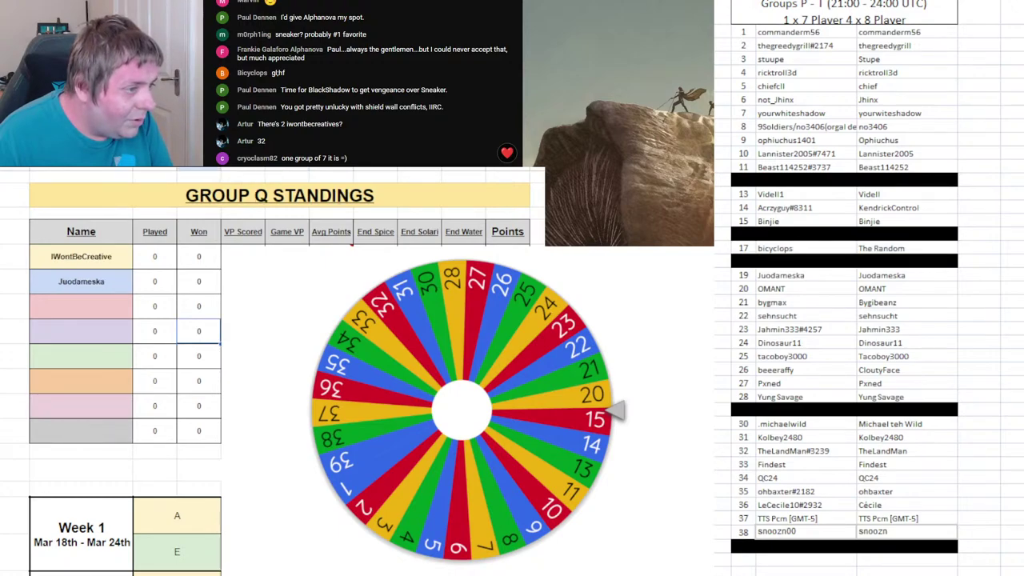
{"action": "key", "text": "ctrl+Page_Down"}
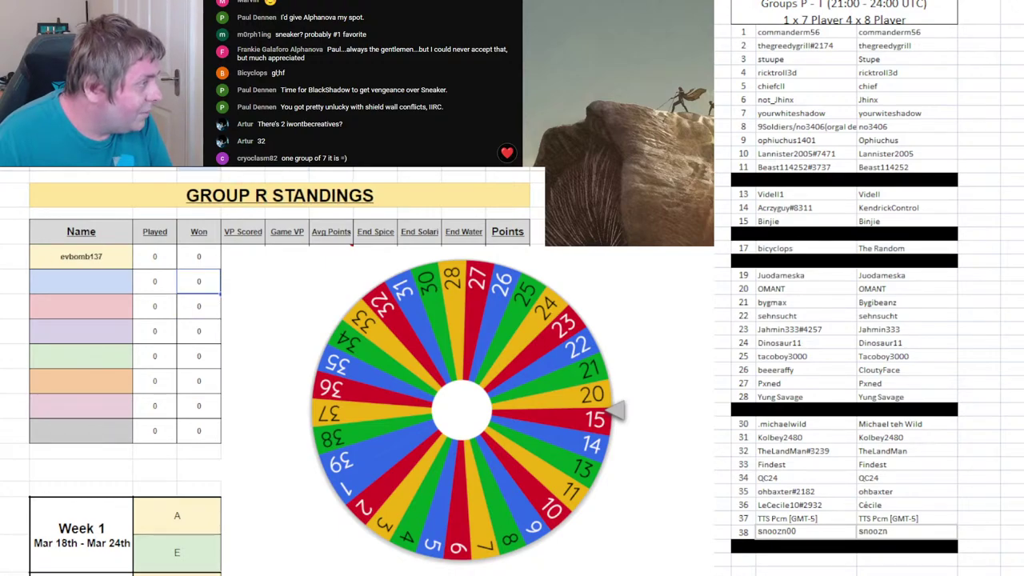
{"action": "key", "text": "ctrl+Page_Down"}
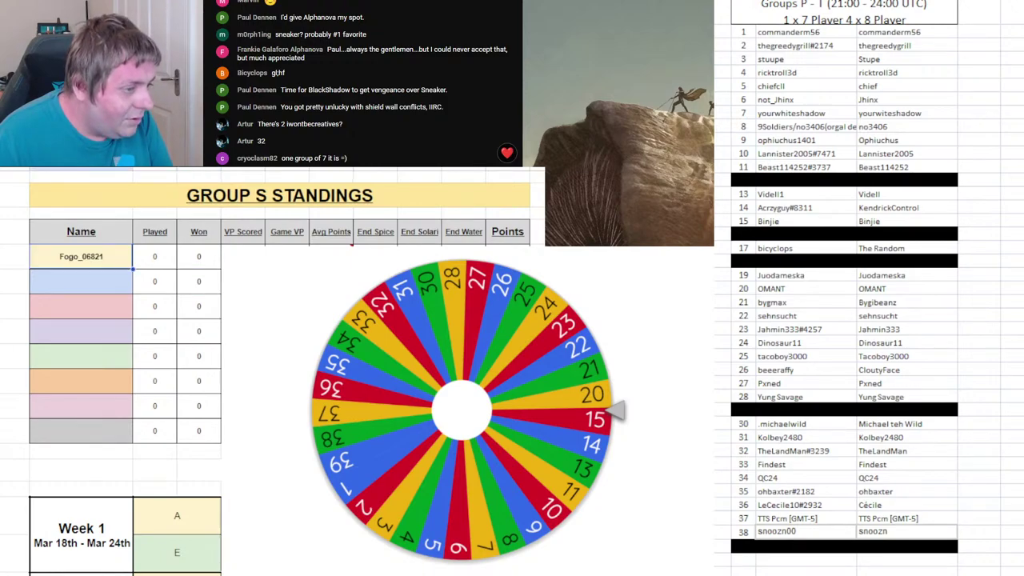
{"action": "key", "text": "ctrl+Page_Down"}
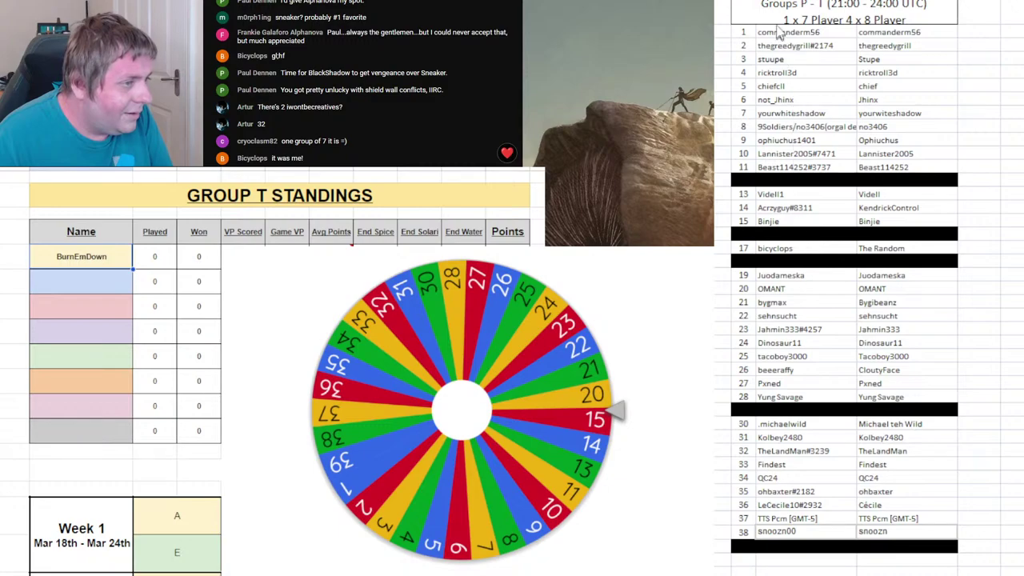
{"action": "key", "text": "ctrl+Page_Up"}
{"action": "key", "text": "ctrl+Page_Up"}
{"action": "key", "text": "ctrl+Page_Up"}
{"action": "key", "text": "ctrl+Page_Up"}
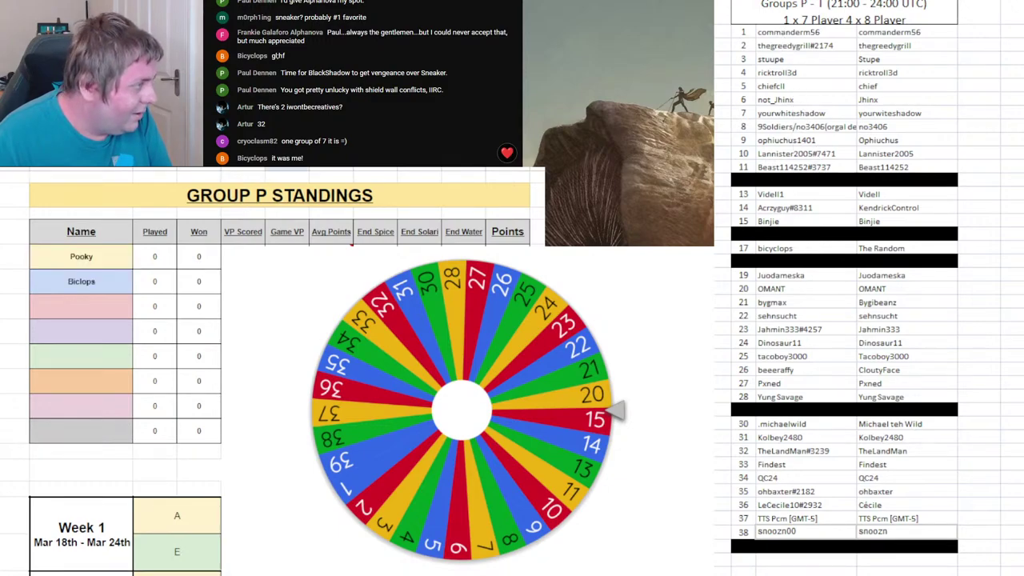
- Repeat the black fill on roster row 17
{"action": "left_click_drag", "start_coordinate": [743, 253], "coordinate": [864, 249]}
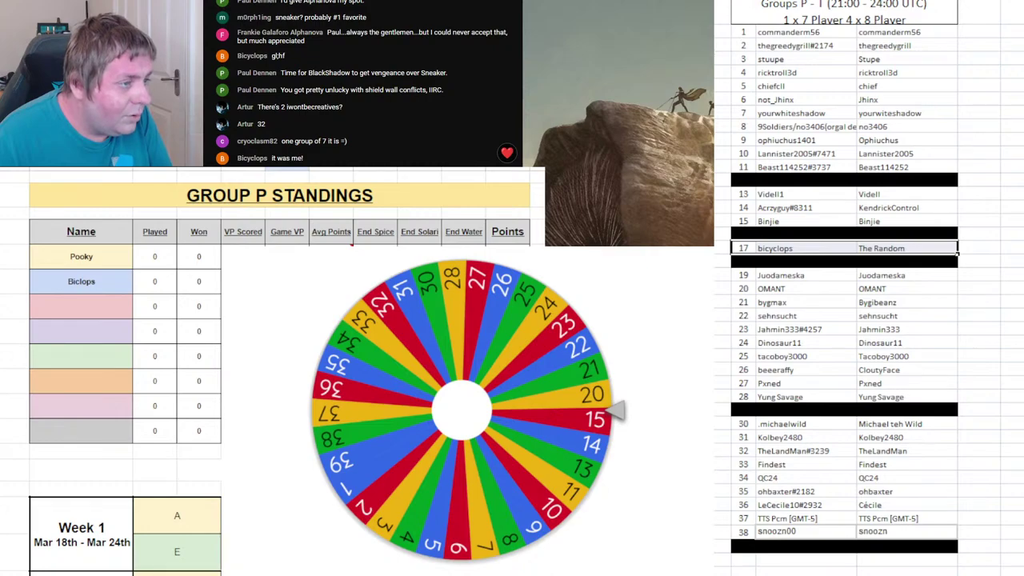
{"action": "key", "text": "F4"}
{"action": "left_click_drag", "start_coordinate": [734, 166], "coordinate": [946, 549]}
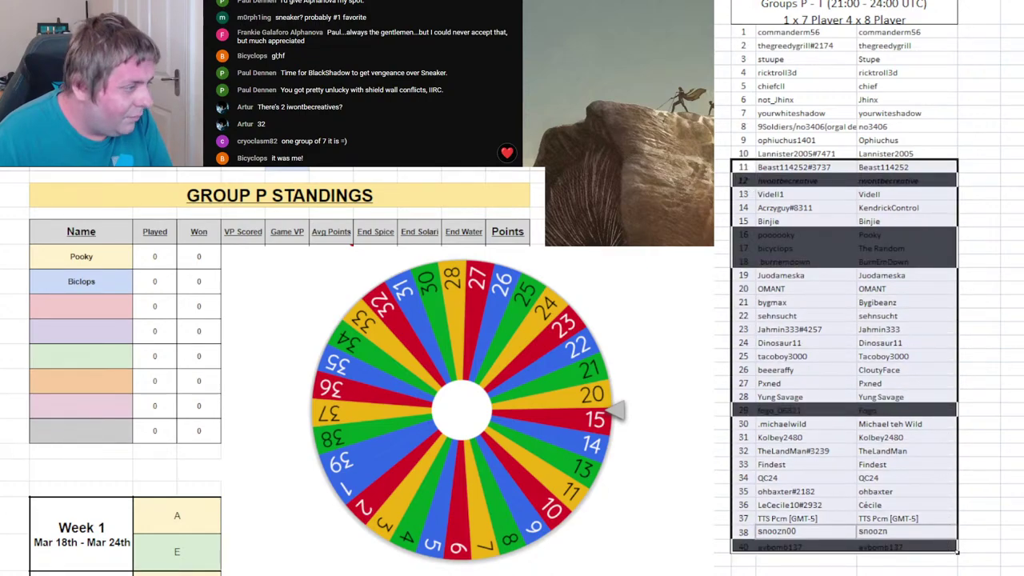
{"action": "left_click", "coordinate": [199, 331]}
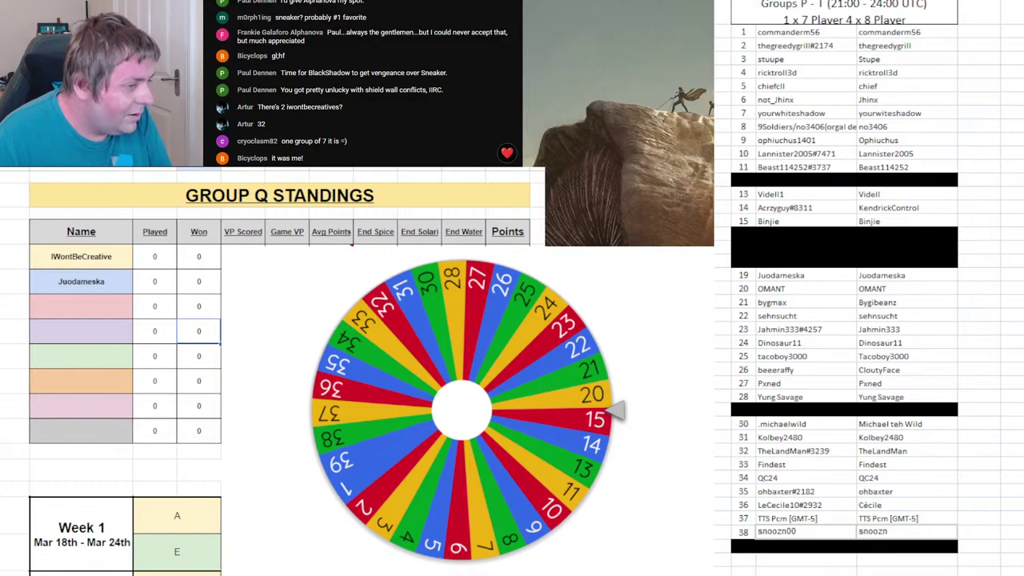
{"action": "left_click", "coordinate": [831, 437]}
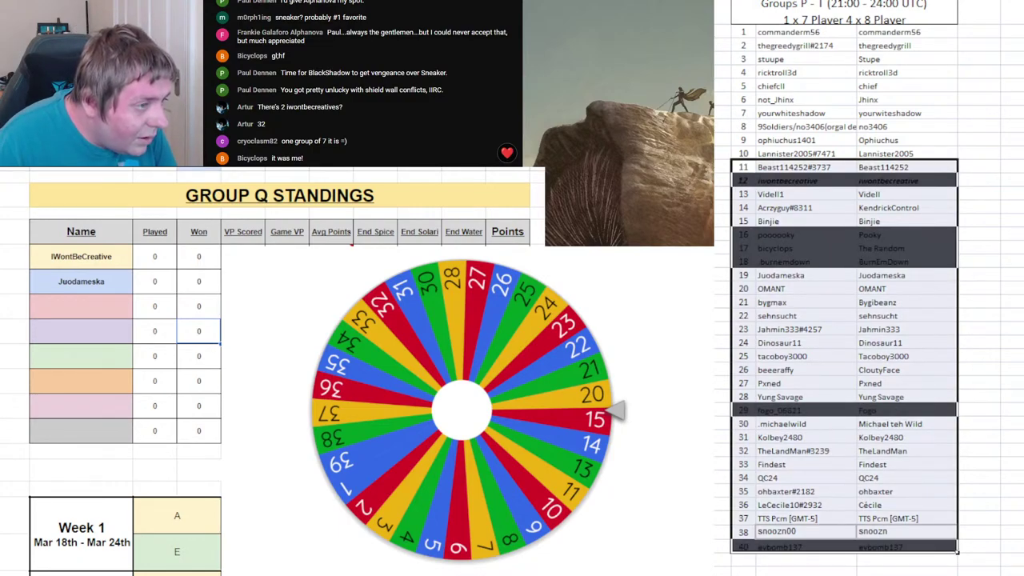
{"action": "left_click", "coordinate": [1013, 342]}
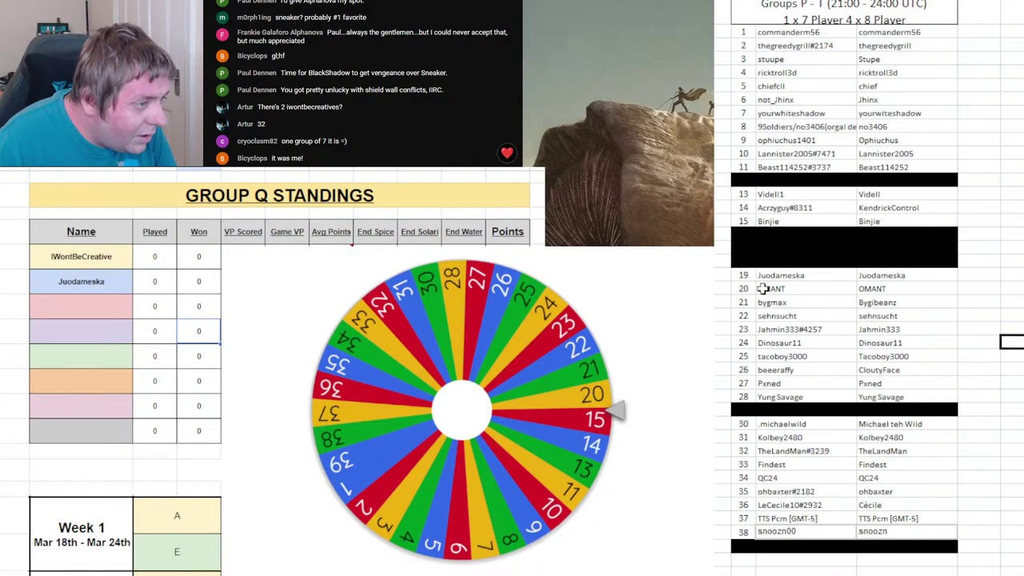
- Black out roster row 19 and show the Group R standings
{"action": "left_click_drag", "start_coordinate": [744, 275], "coordinate": [870, 275]}
{"action": "key", "text": "F4"}
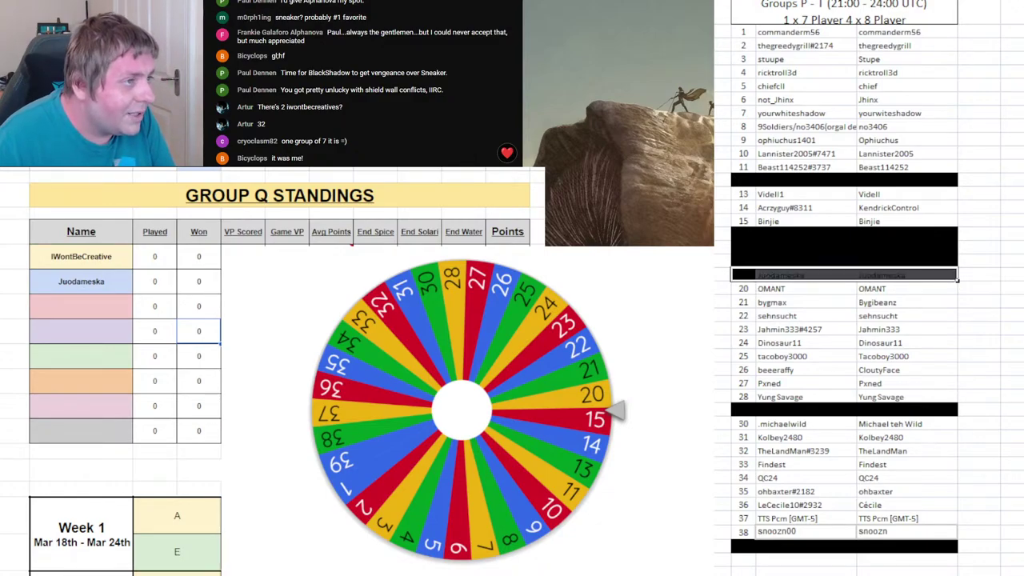
{"action": "left_click", "coordinate": [198, 281]}
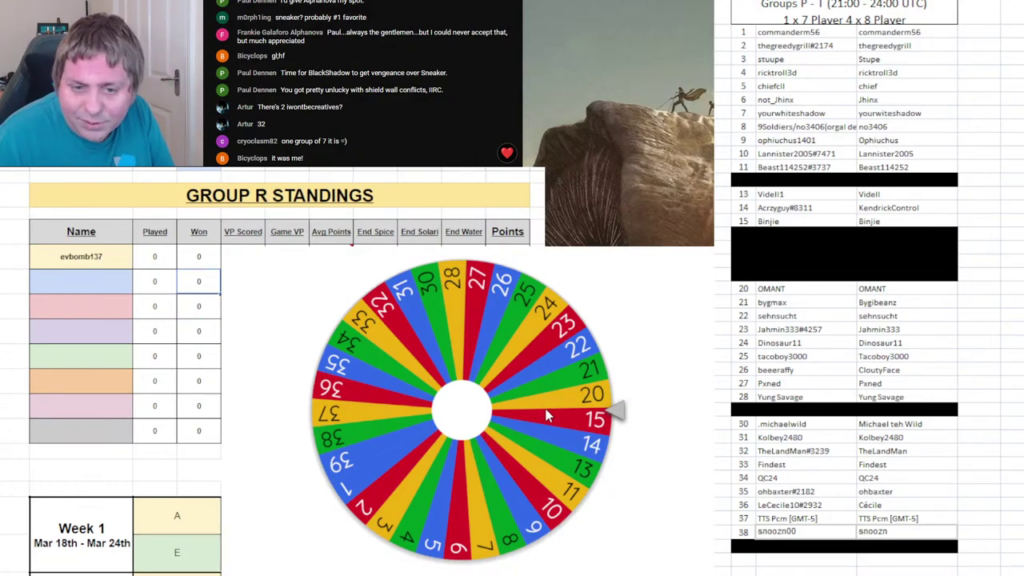
- Spin the wheel and enter drawn player 20's name in Group R's second slot, replacing a wrong entry
{"action": "left_click", "coordinate": [528, 400]}
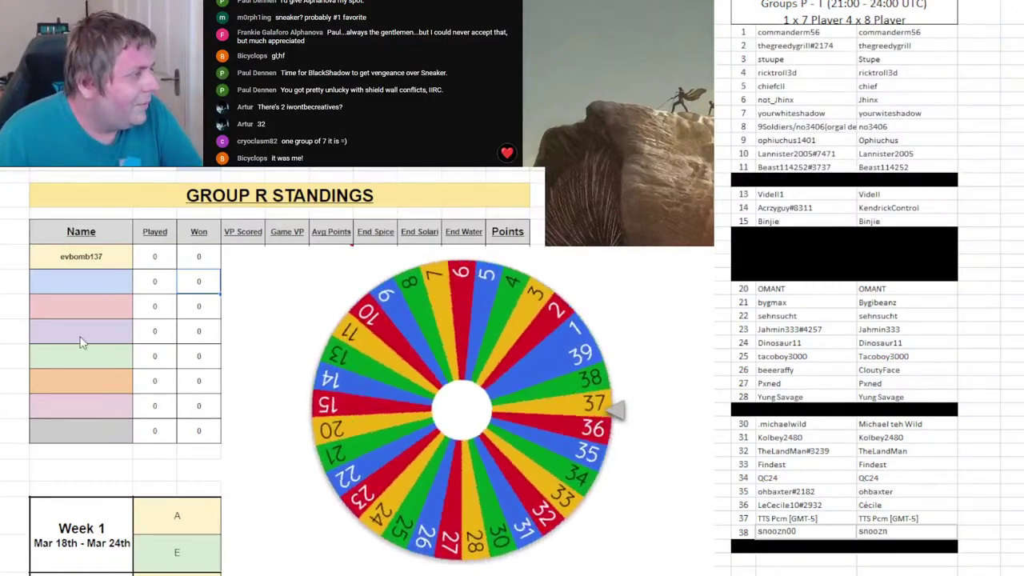
{"action": "left_click", "coordinate": [102, 282]}
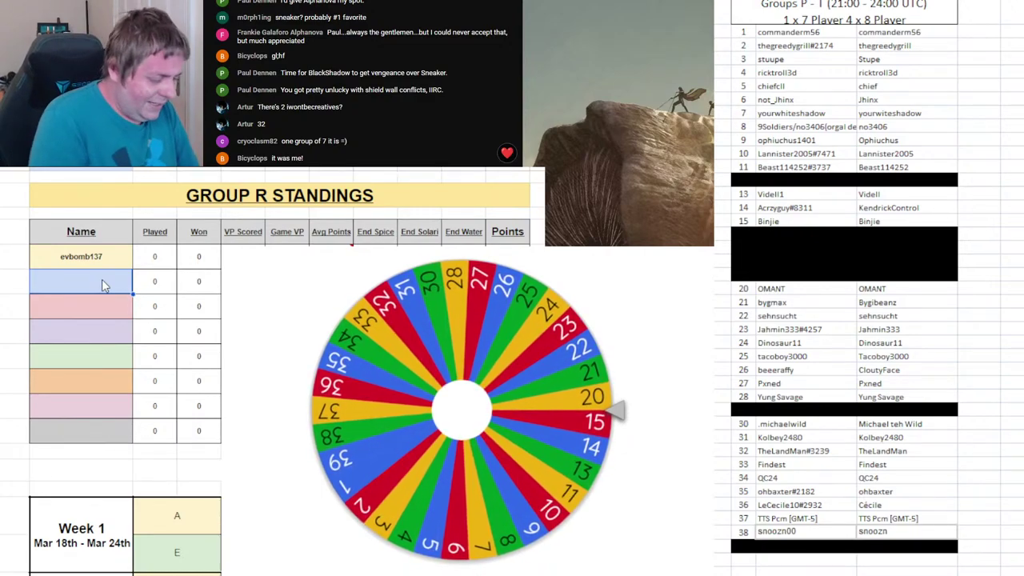
{"action": "type", "text": "Binjie"}
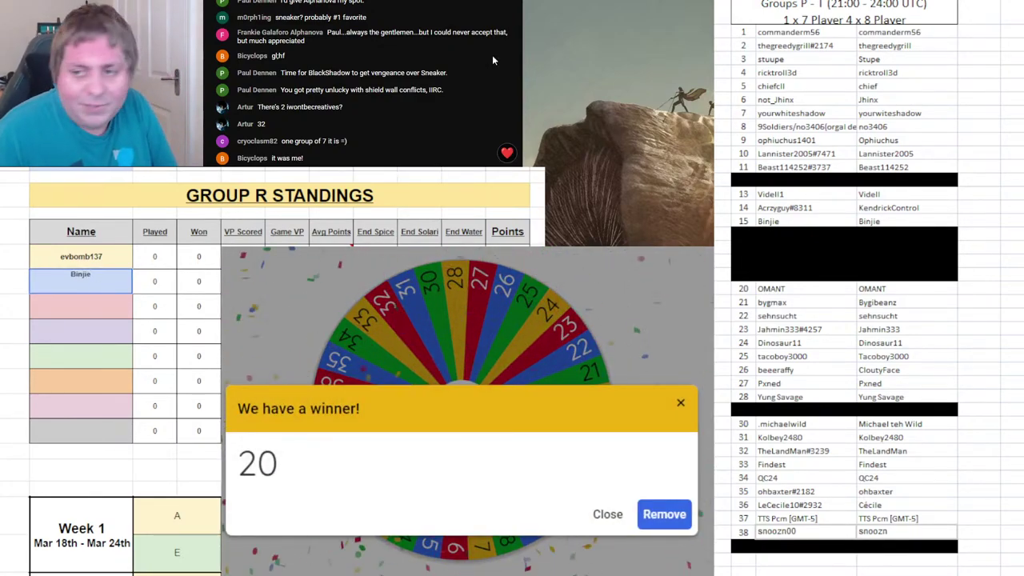
{"action": "key", "text": "BackSpace"}
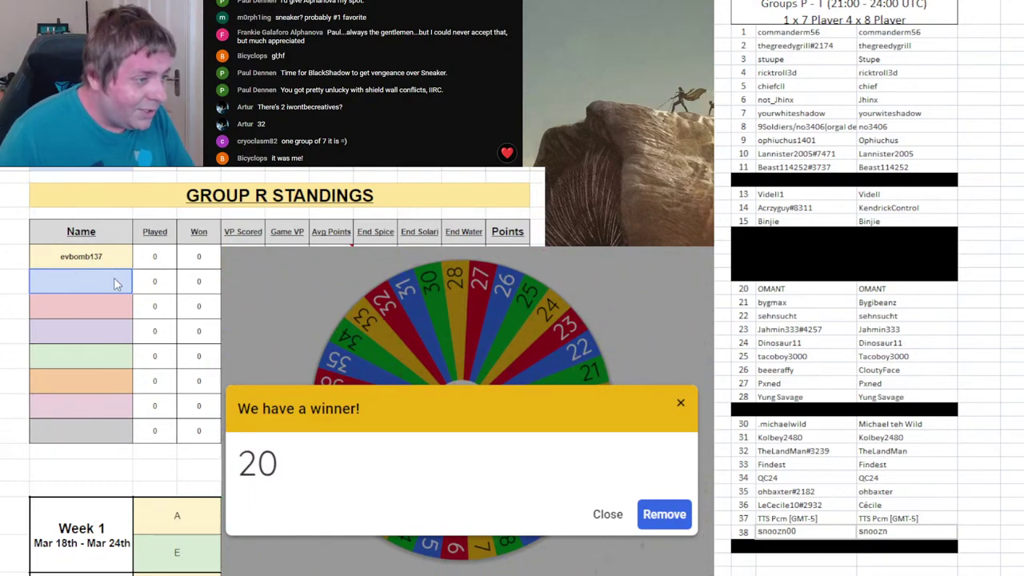
{"action": "double_click", "coordinate": [114, 283]}
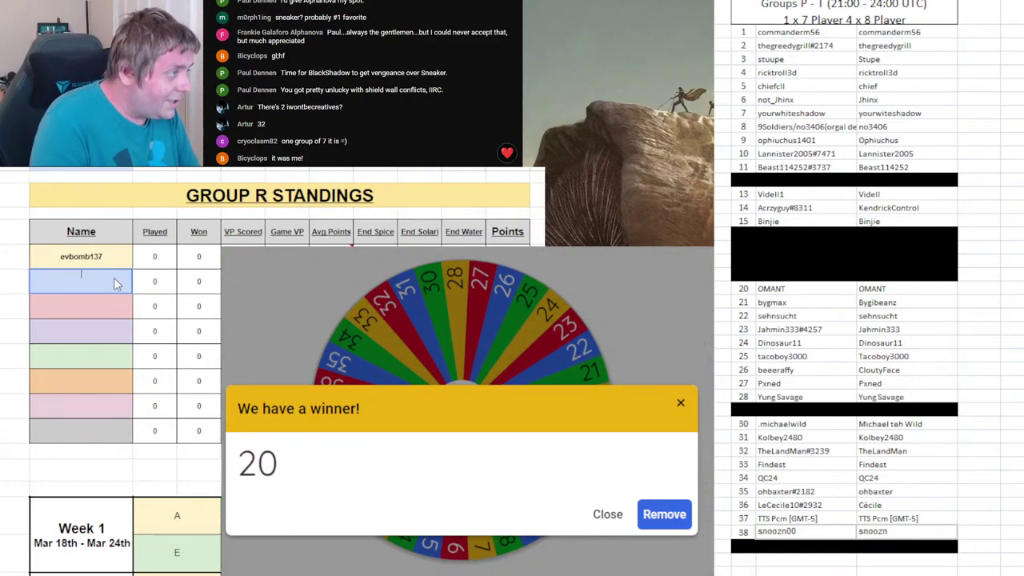
{"action": "type", "text": "OMANT"}
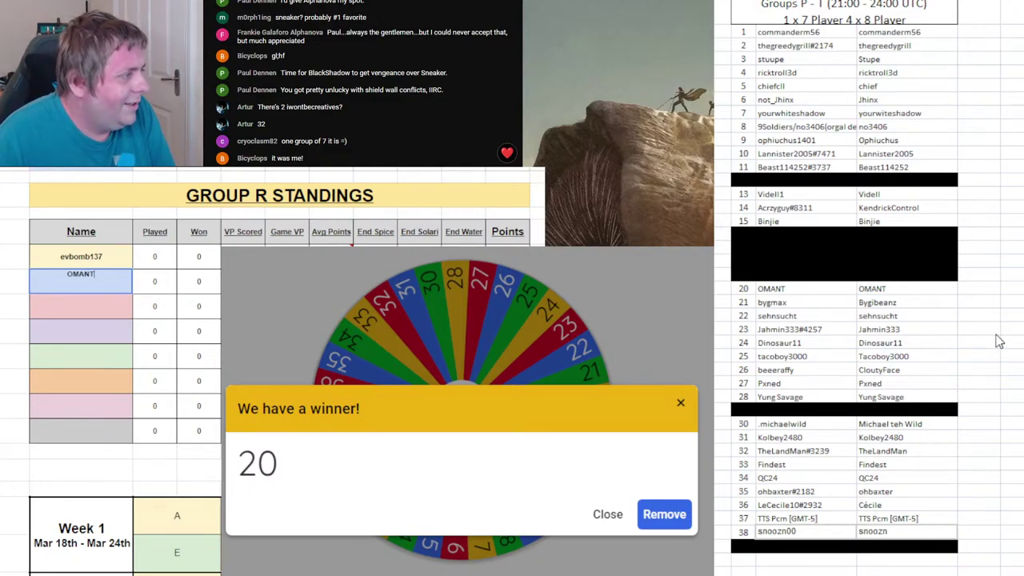
- Remove 20 from the wheel, spin again, and black out roster row 20
{"action": "left_click", "coordinate": [665, 515]}
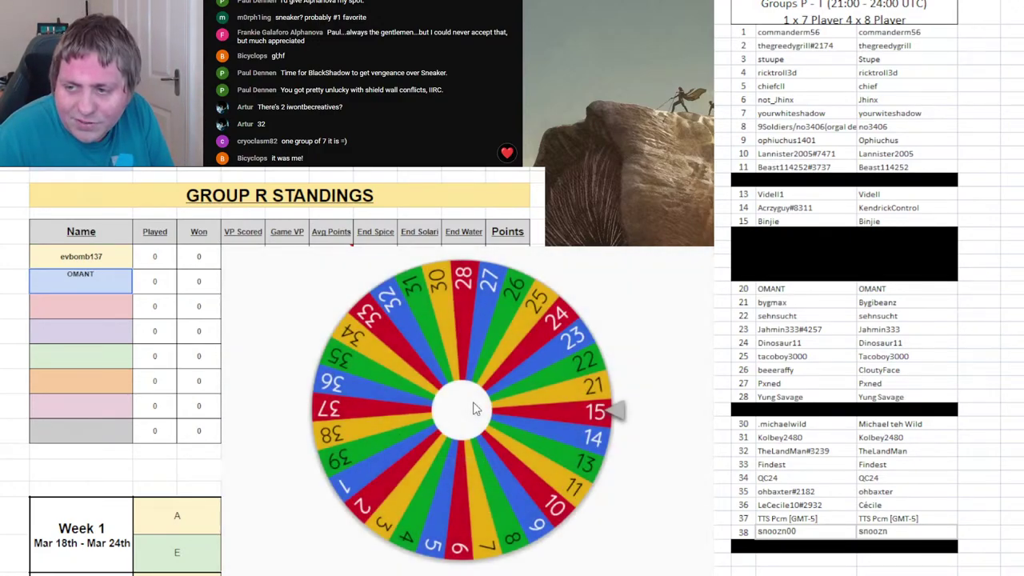
{"action": "left_click", "coordinate": [520, 425]}
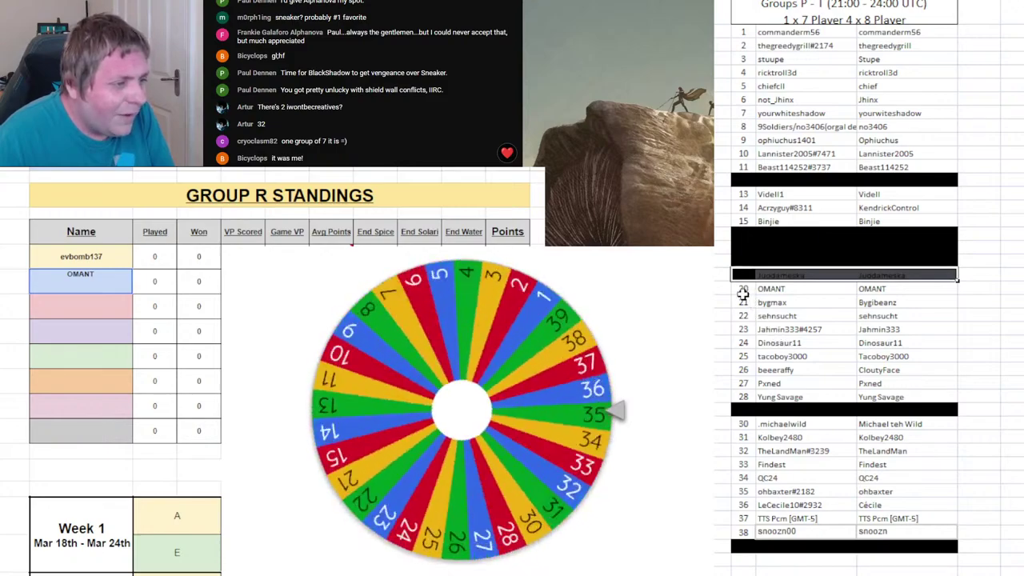
{"action": "left_click", "coordinate": [772, 289]}
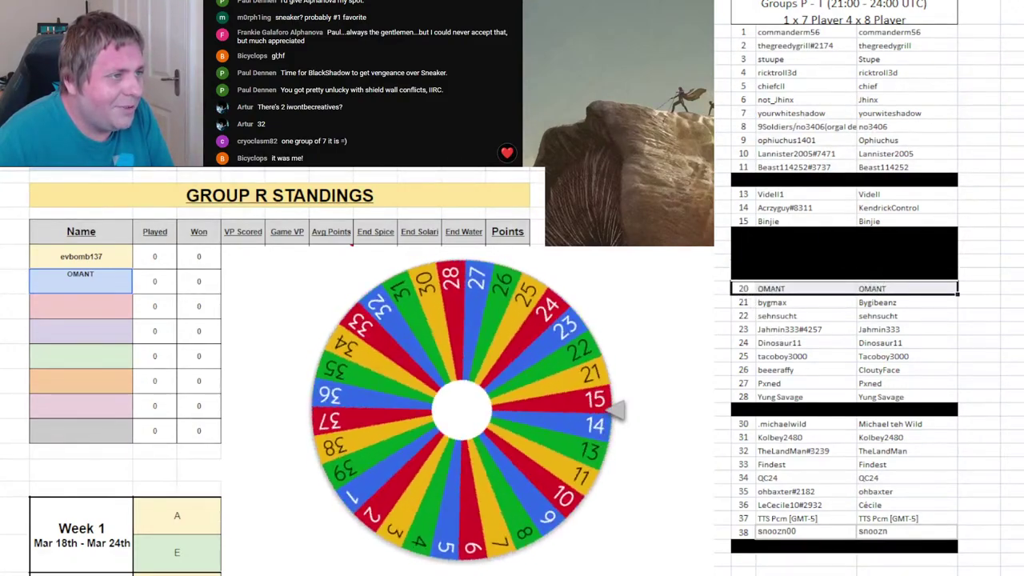
{"action": "key", "text": "F4"}
{"action": "left_click", "coordinate": [934, 258]}
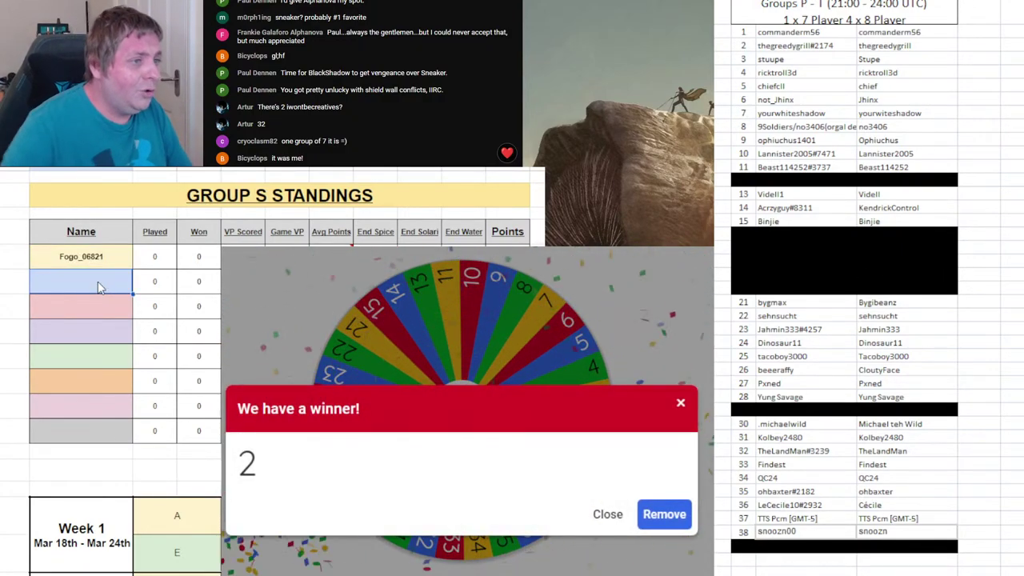
- Enter player 2's name in Group S's second slot, remove 2, and black out roster row 2
{"action": "type", "text": "Greed"}
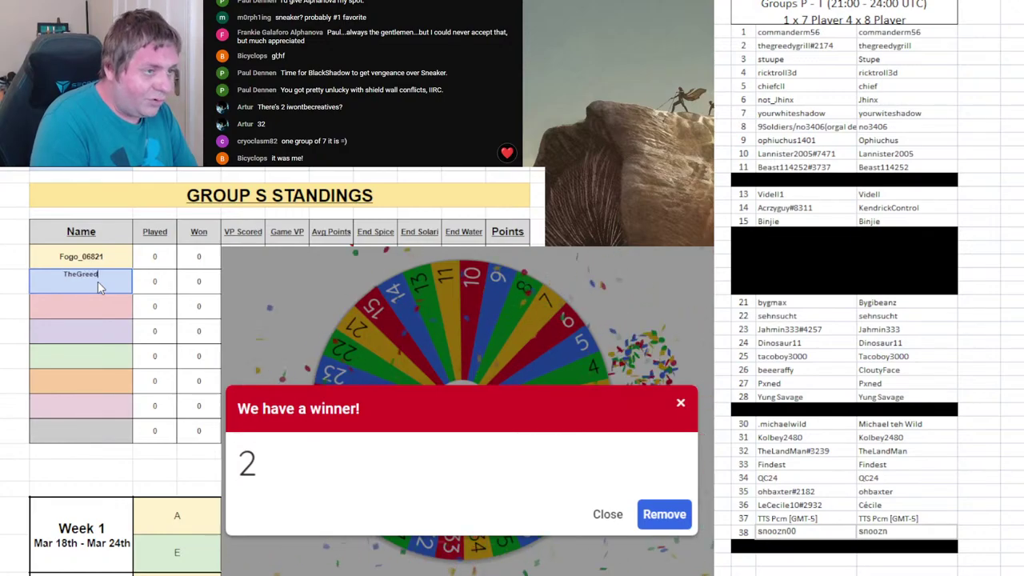
{"action": "type", "text": "yGrill"}
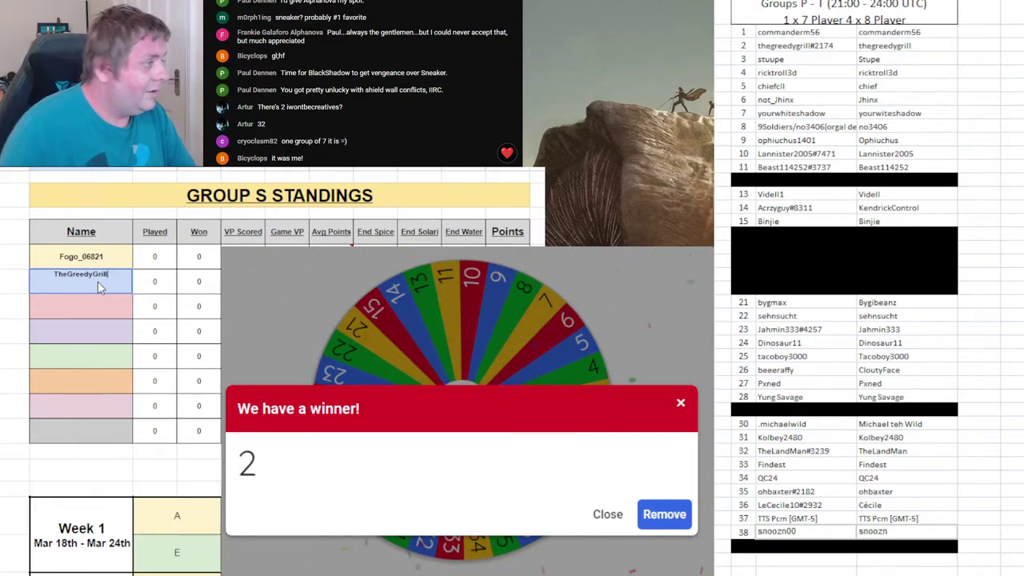
{"action": "left_click", "coordinate": [664, 513]}
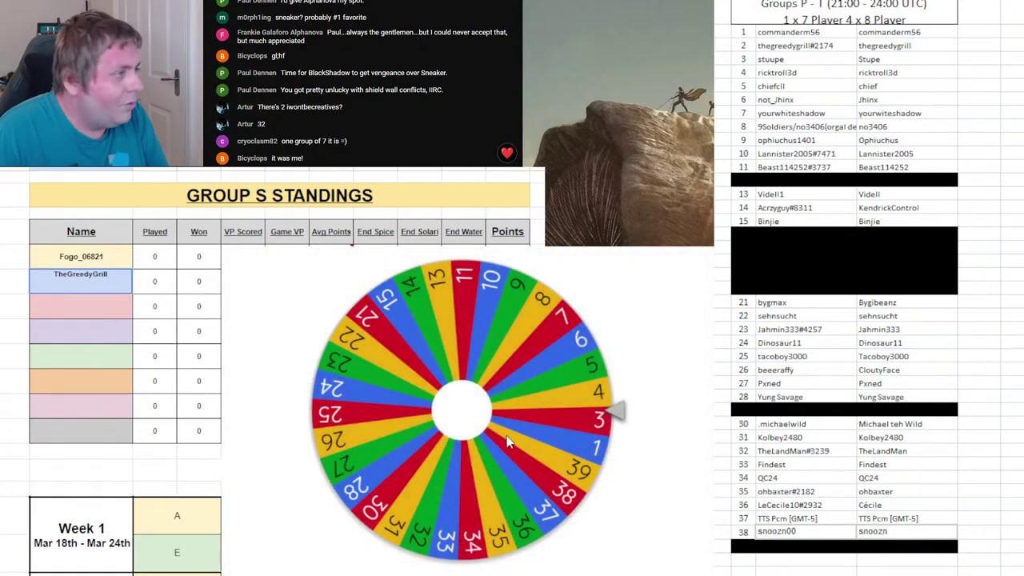
{"action": "left_click_drag", "start_coordinate": [771, 45], "coordinate": [888, 46]}
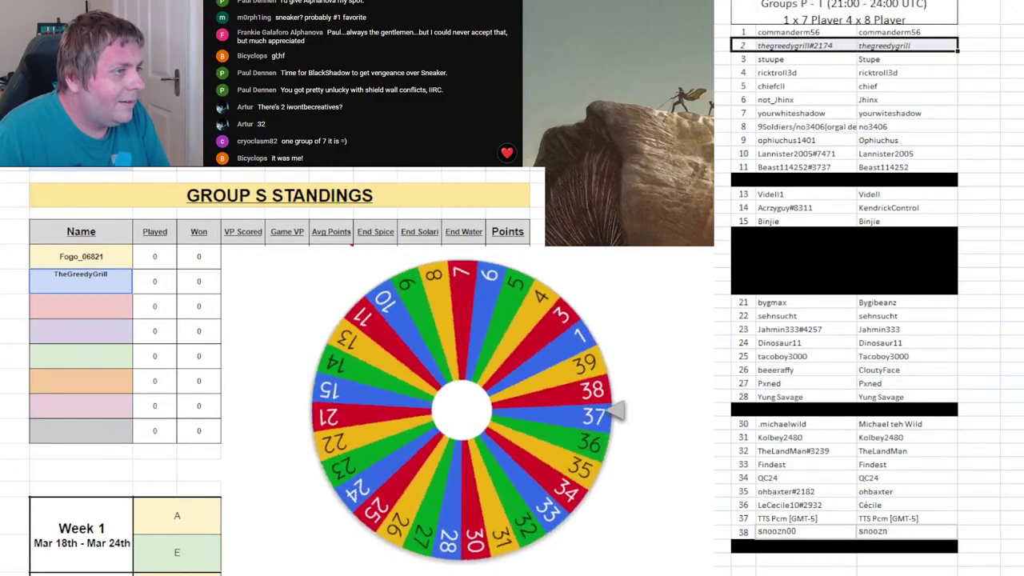
{"action": "key", "text": "ctrl+y"}
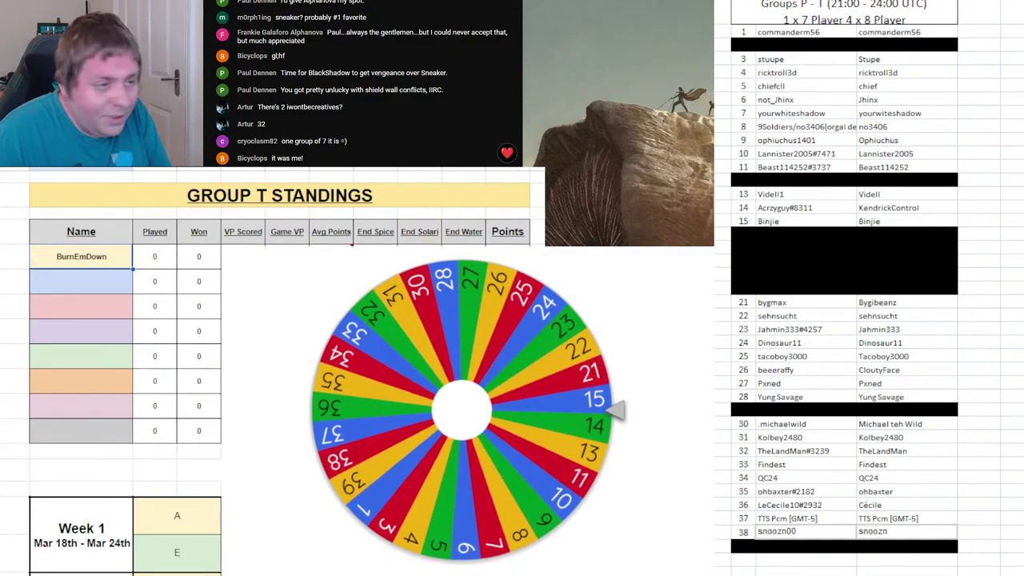
- Enter player 15's name in Group T's second slot, remove 15, spin, and black out roster row 15
{"action": "left_click", "coordinate": [62, 277]}
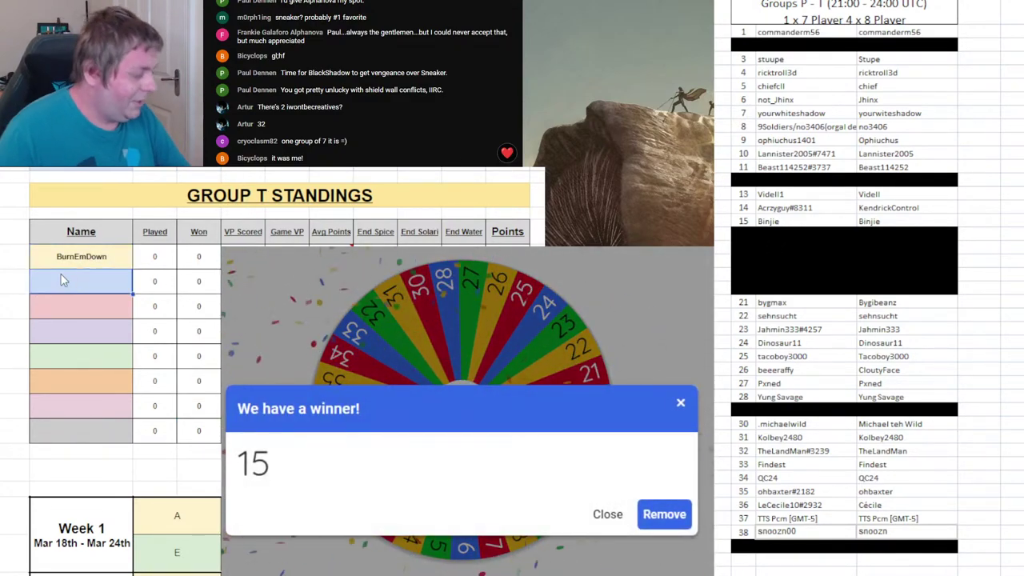
{"action": "type", "text": "Binjie"}
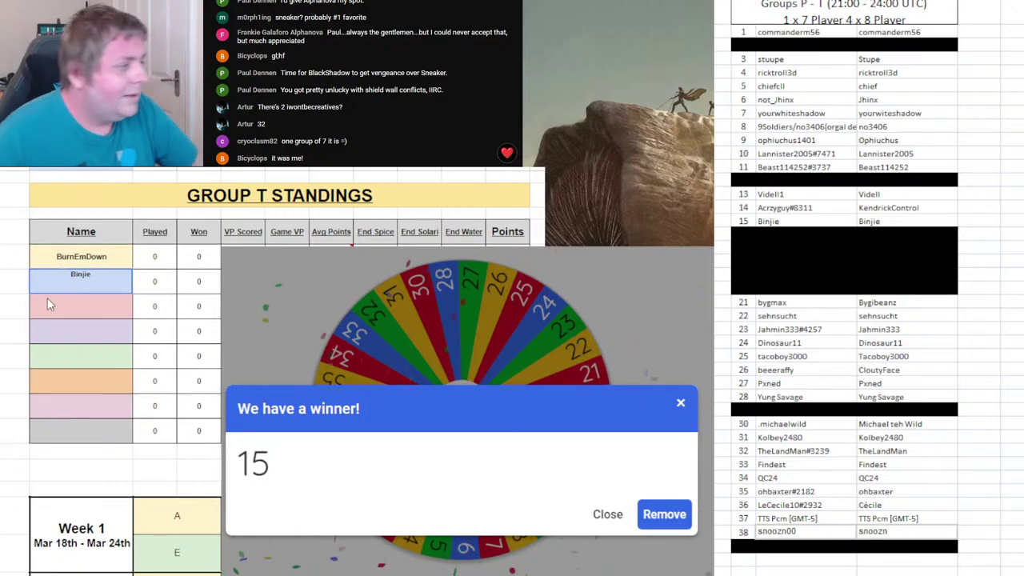
{"action": "left_click", "coordinate": [662, 516]}
{"action": "left_click", "coordinate": [600, 506]}
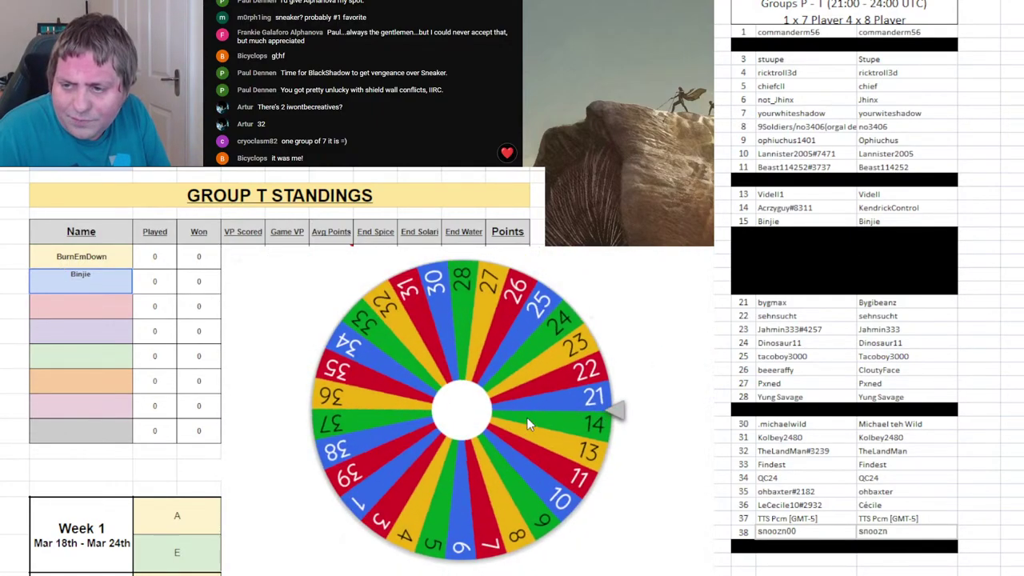
{"action": "left_click", "coordinate": [745, 222]}
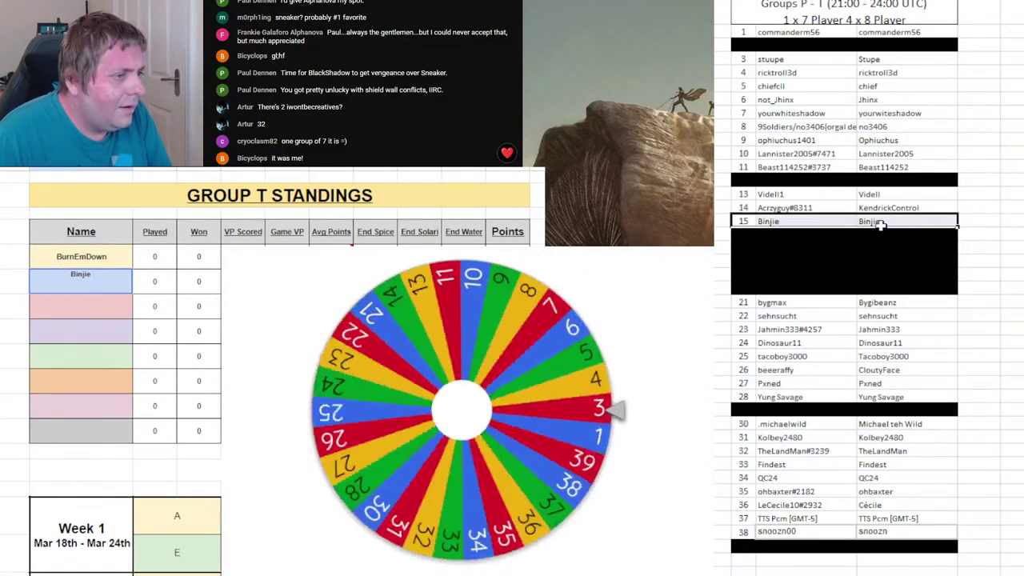
{"action": "key", "text": "F4"}
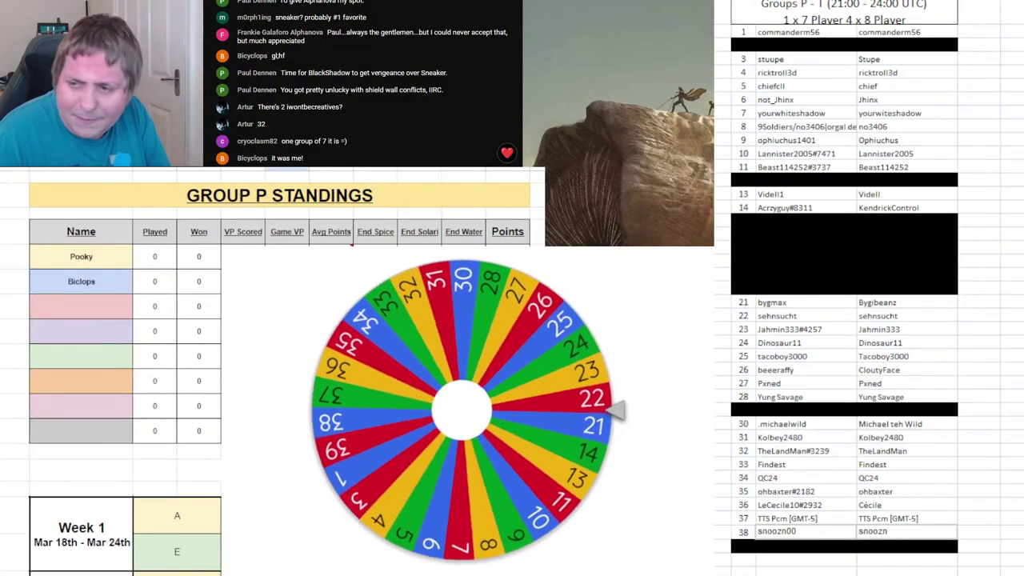
- Enter drawn player 23's name in Group P's third slot and remove 23 from the wheel
{"action": "left_click", "coordinate": [65, 310]}
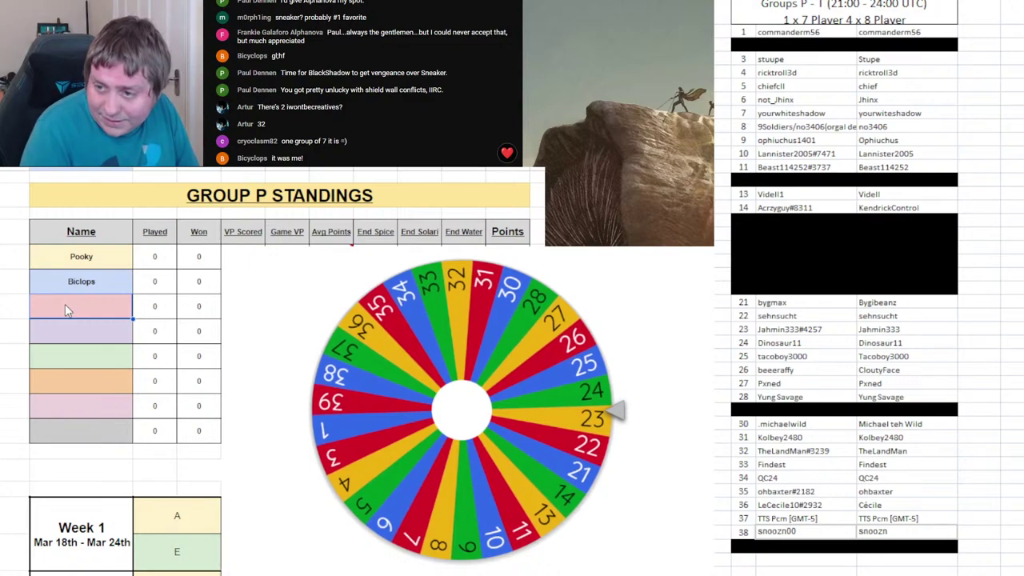
{"action": "type", "text": "Ja"}
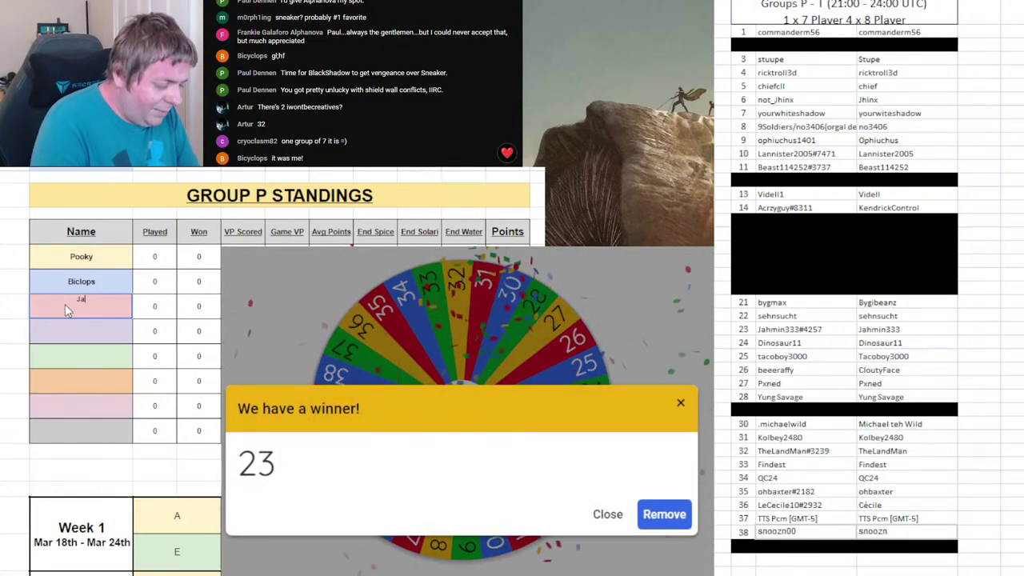
{"action": "type", "text": "hmin333"}
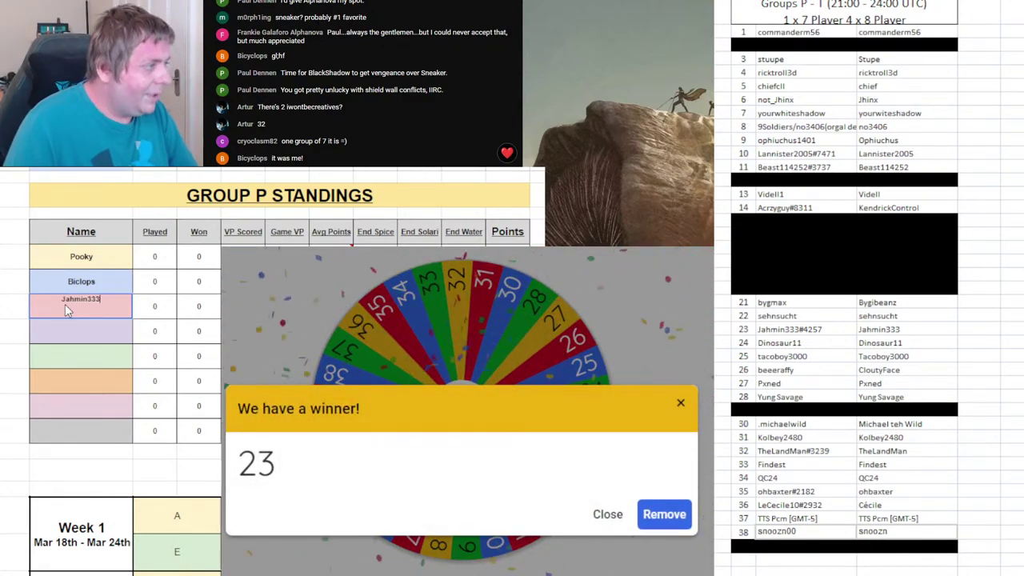
{"action": "key", "text": "Return"}
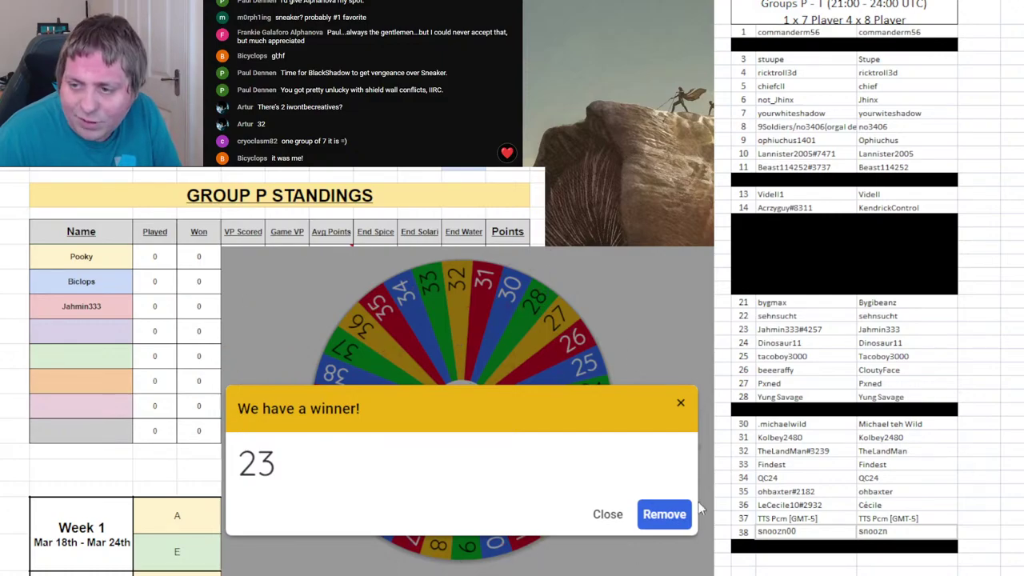
{"action": "left_click", "coordinate": [664, 515]}
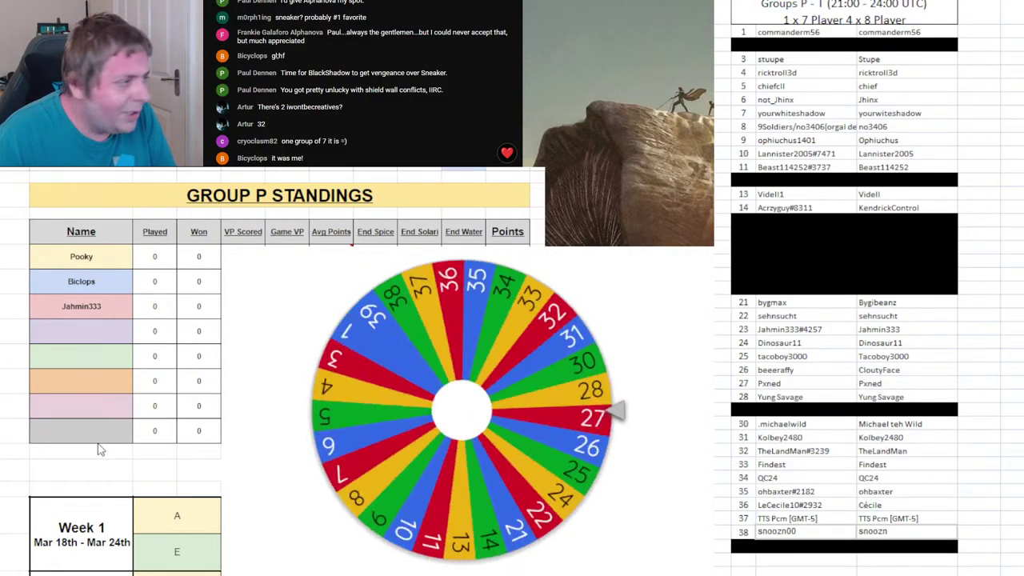
{"action": "key", "text": "ctrl+Page_Down"}
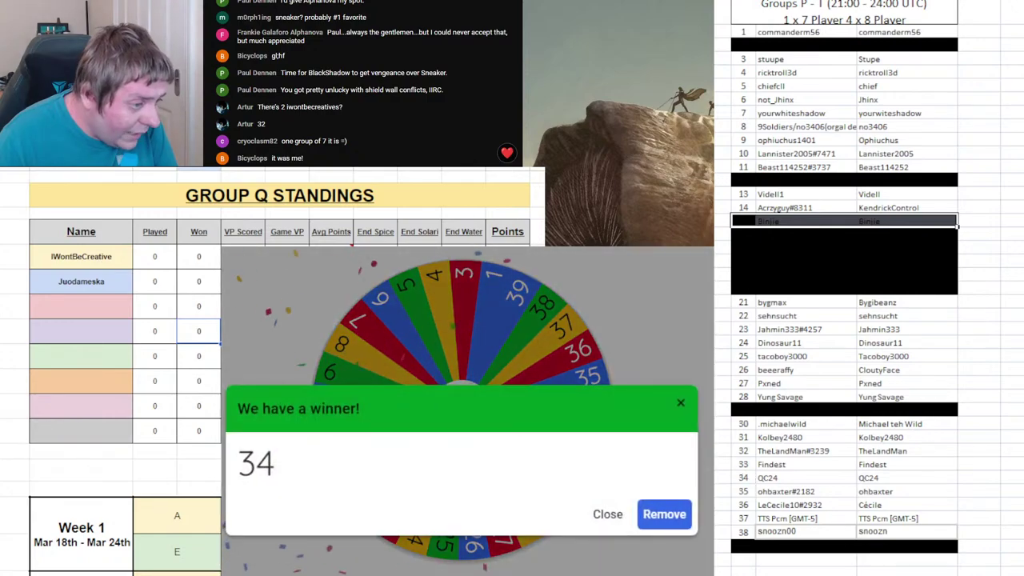
- Put player 34's name in Group Q's third slot, remove 34 and spin again
{"action": "left_click", "coordinate": [110, 305]}
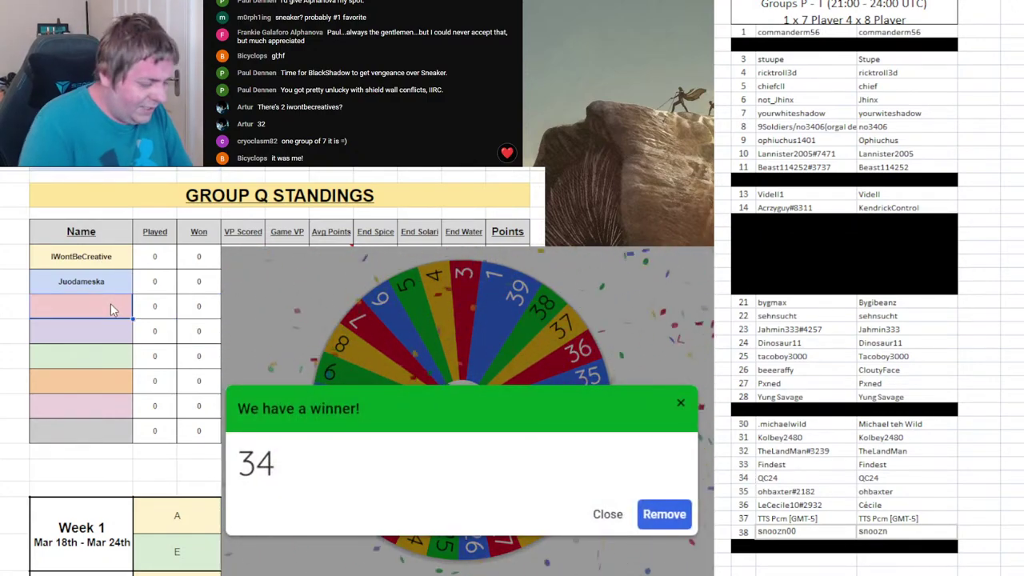
{"action": "type", "text": "QC24"}
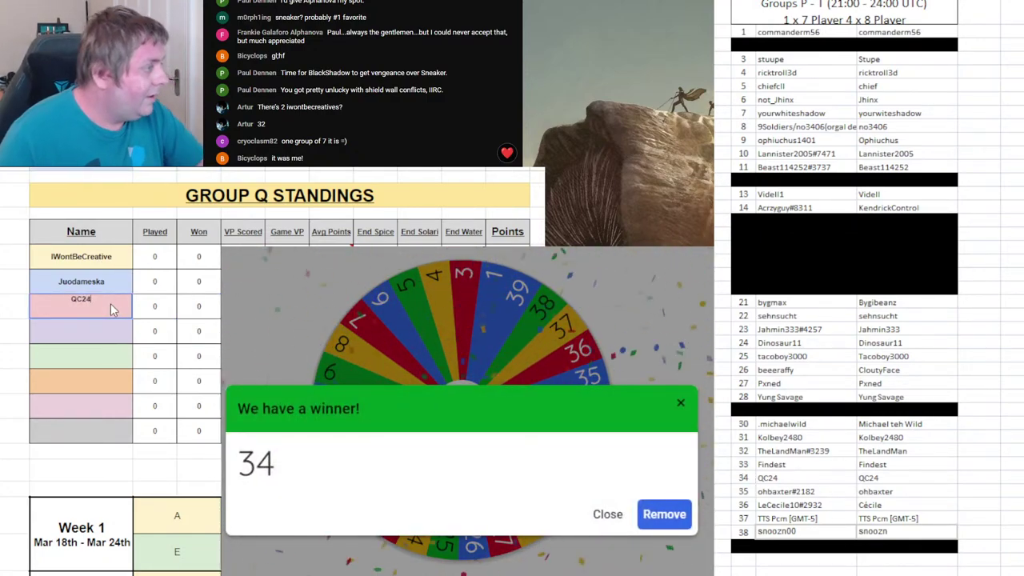
{"action": "left_click", "coordinate": [665, 515]}
{"action": "left_click", "coordinate": [520, 524]}
{"action": "key", "text": "ctrl+shift+Page_Down"}
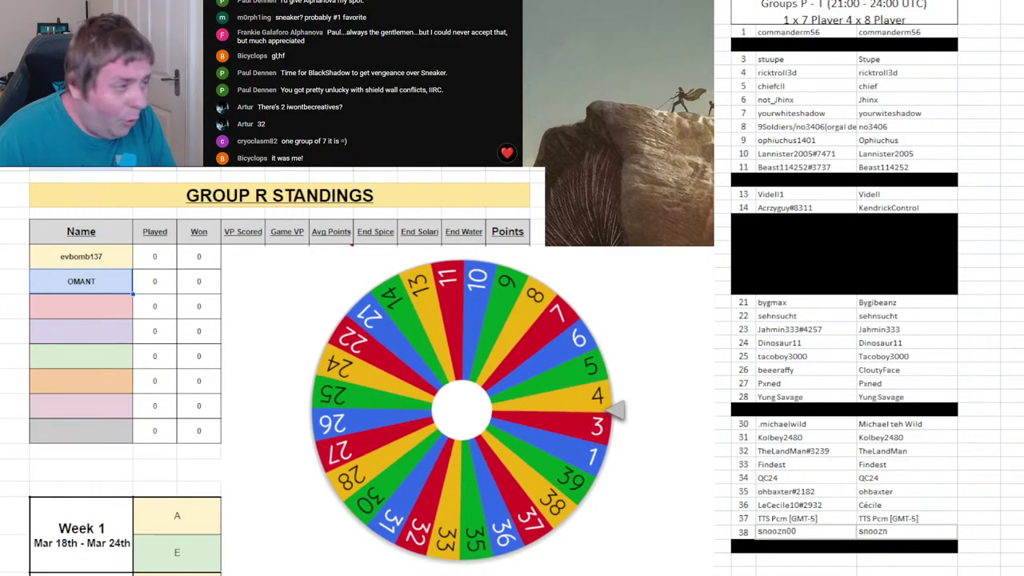
- Put player 4's name in Group R's third slot and remove 4 from the wheel
{"action": "left_click", "coordinate": [60, 317]}
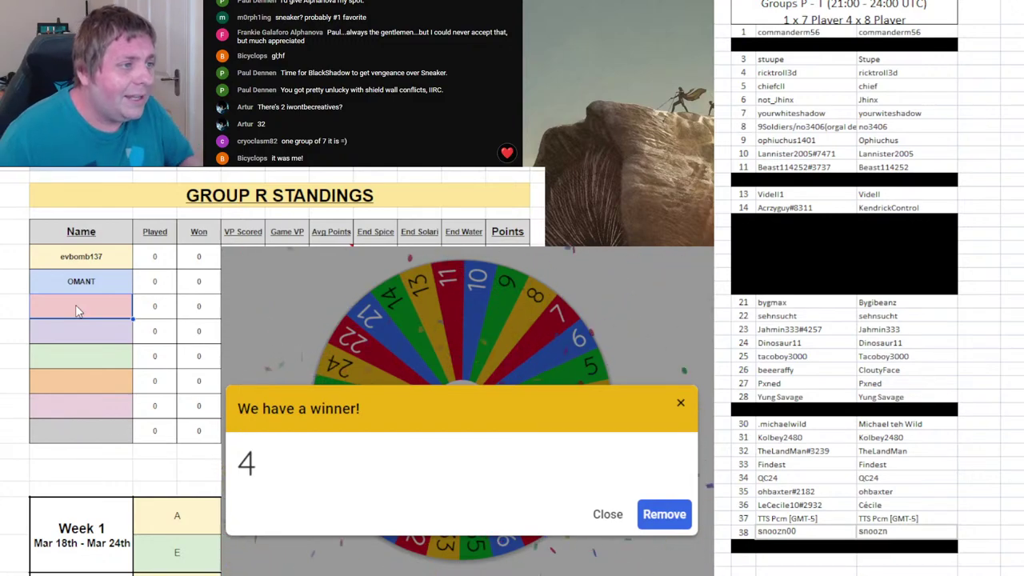
{"action": "type", "text": "Rickt"}
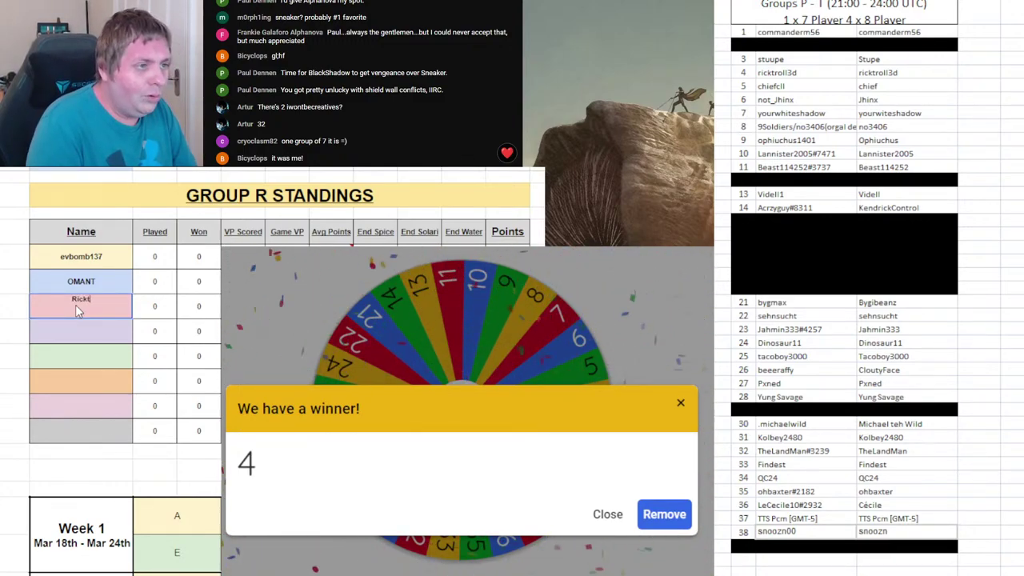
{"action": "type", "text": "roll3d"}
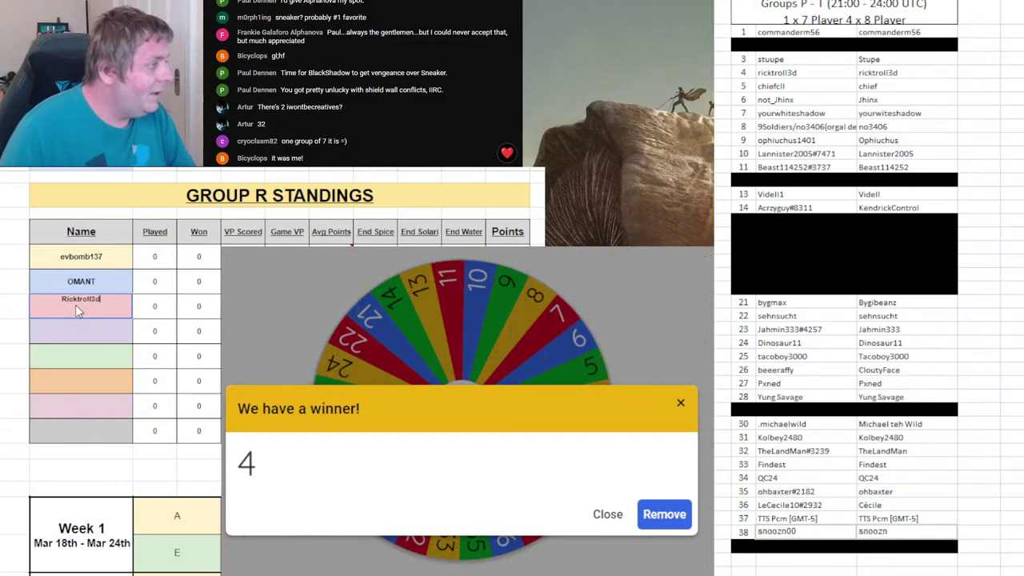
{"action": "left_click", "coordinate": [662, 514]}
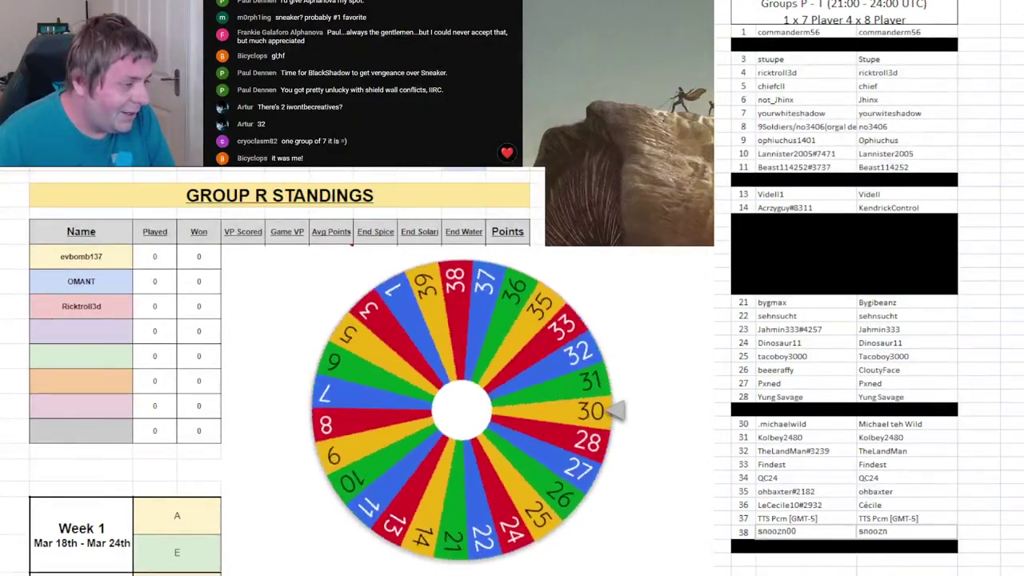
{"action": "key", "text": "ctrl+Page_Down"}
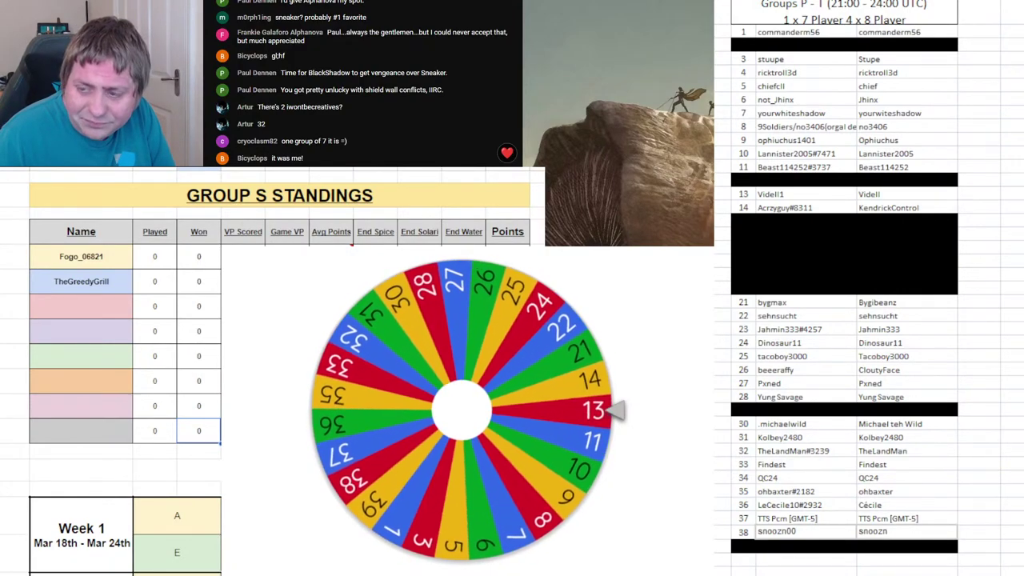
- Place player 13 in Group S's third slot, remove 13, and black out roster row 13
{"action": "left_click", "coordinate": [114, 305]}
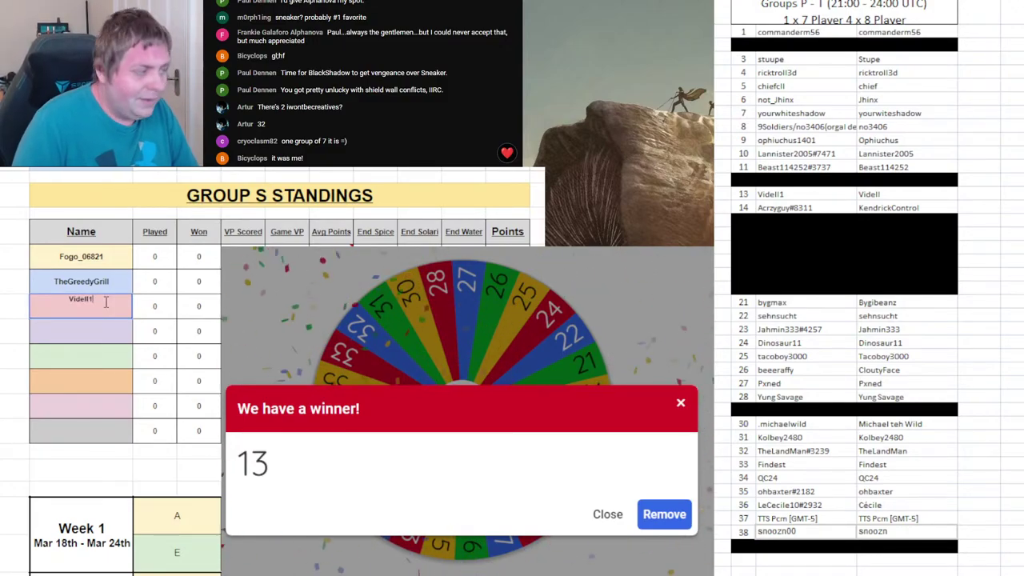
{"action": "left_click", "coordinate": [665, 517]}
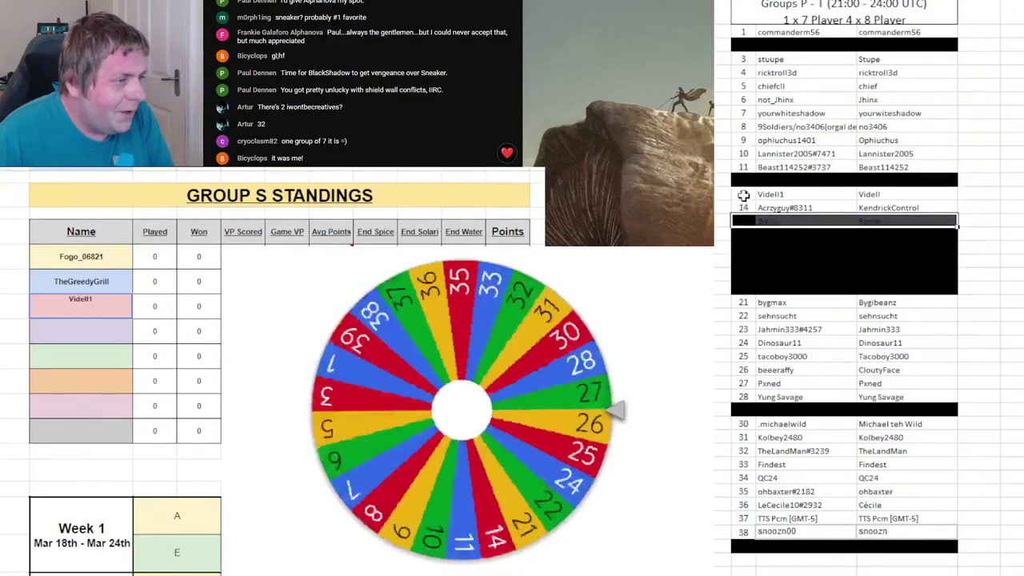
{"action": "left_click", "coordinate": [743, 195]}
{"action": "key", "text": "F4"}
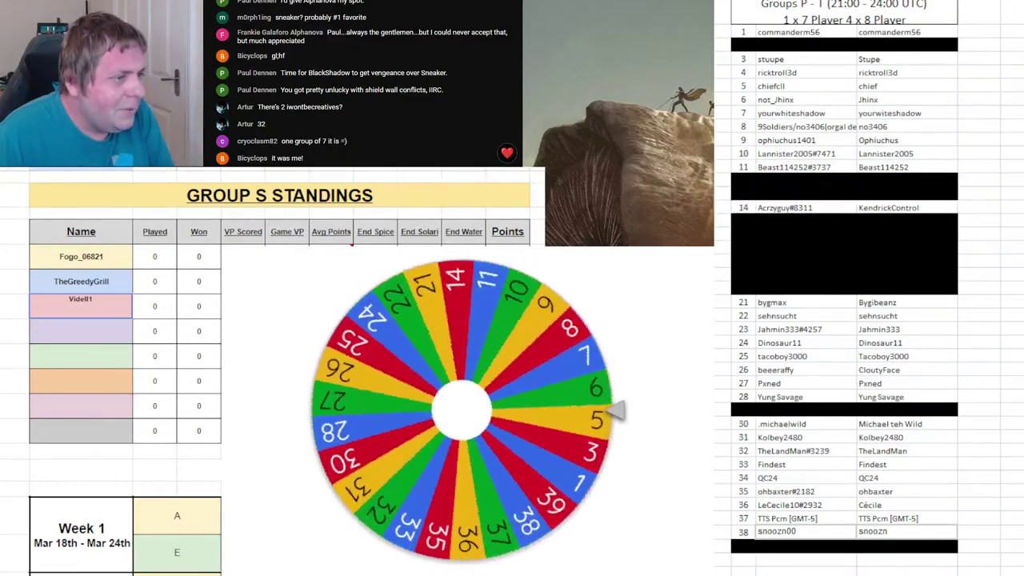
{"action": "key", "text": "ctrl+Page_Down"}
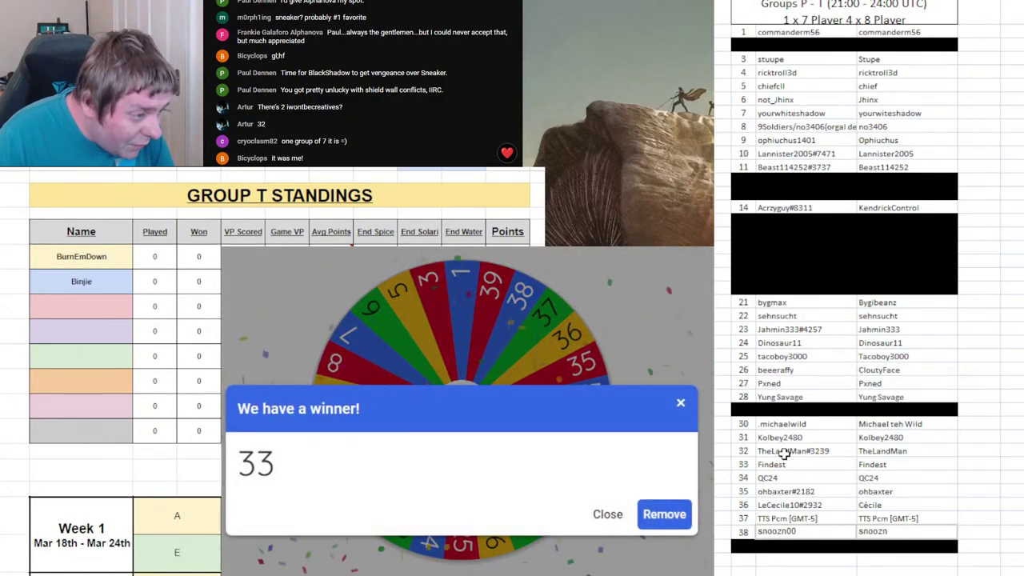
- Black out roster rows 33–34, enter player 33 in Group T's third slot, and remove 33
{"action": "left_click_drag", "start_coordinate": [757, 473], "coordinate": [908, 466]}
{"action": "key", "text": "ctrl+y"}
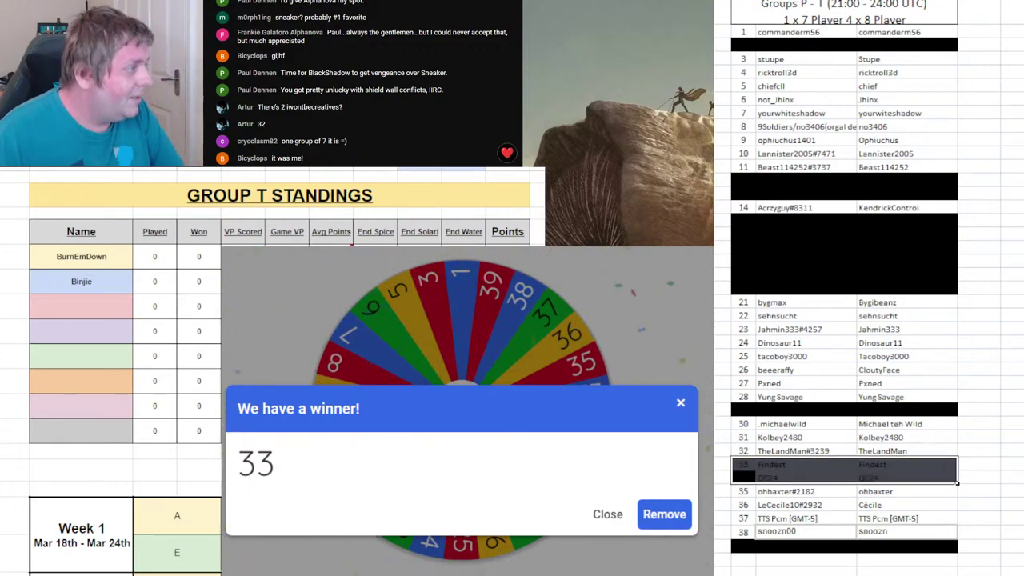
{"action": "left_click", "coordinate": [78, 312]}
{"action": "type", "text": "Findest"}
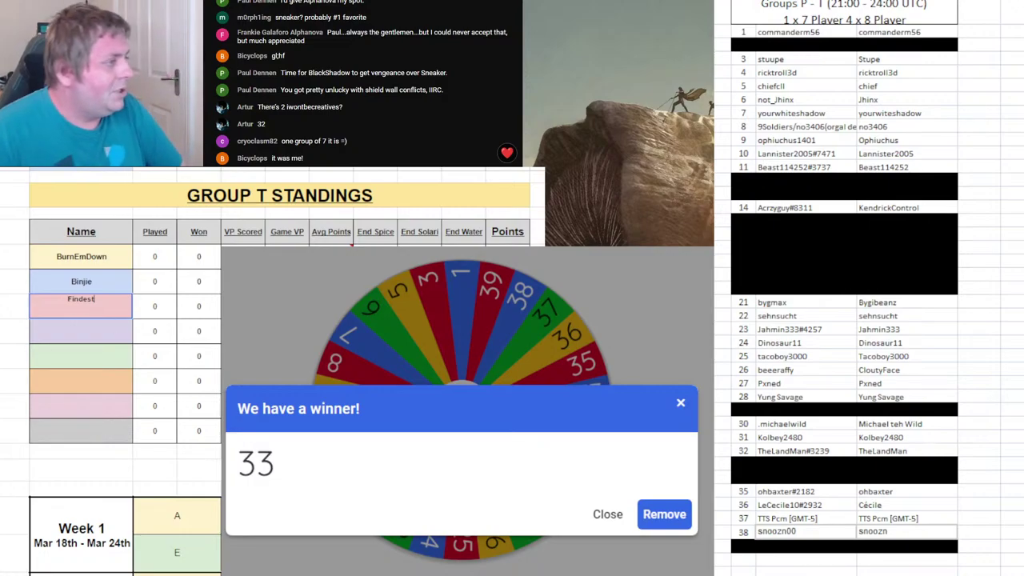
{"action": "key", "text": "Return"}
{"action": "left_click", "coordinate": [664, 515]}
{"action": "key", "text": "ctrl+Return"}
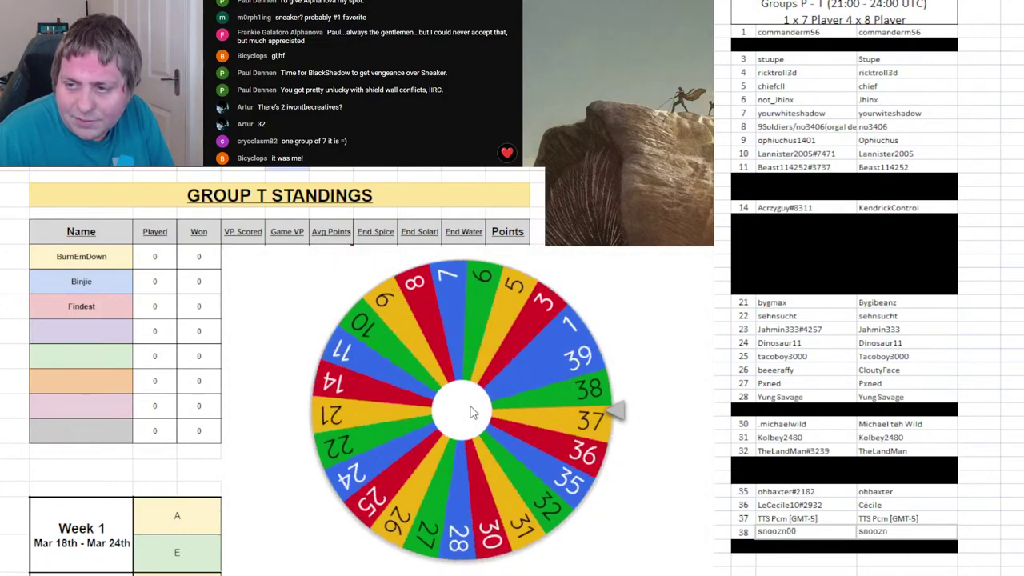
{"action": "key", "text": "ctrl+Page_Up"}
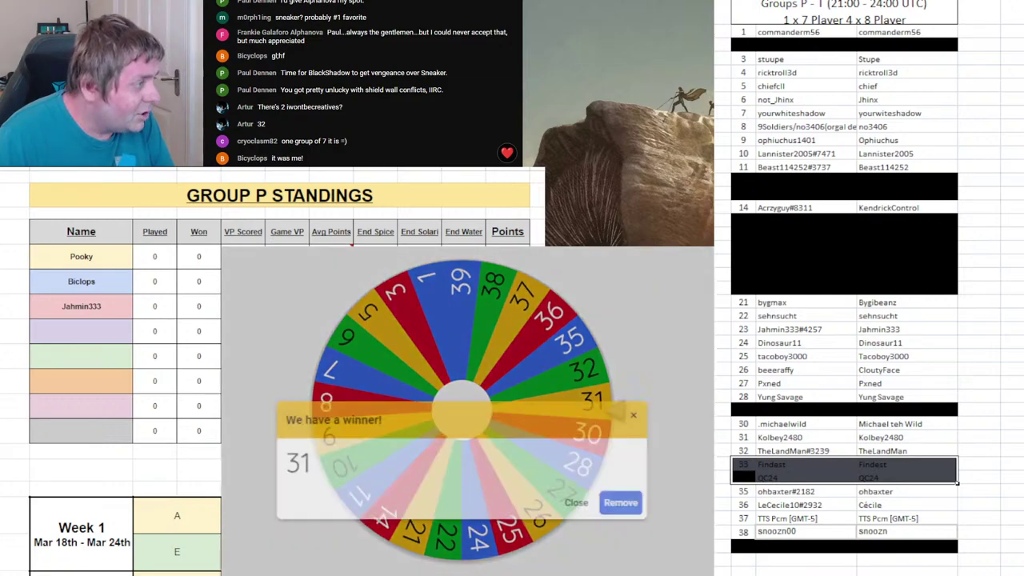
- Enter player 31's name in Group P's fourth slot and remove 31 from the wheel
{"action": "left_click", "coordinate": [90, 343]}
{"action": "type", "text": "Kolbe"}
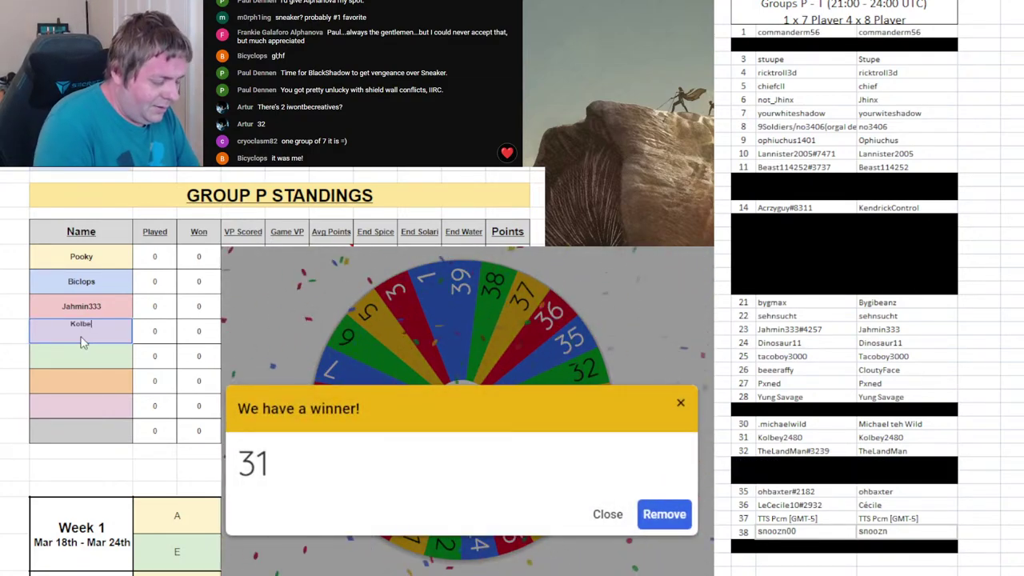
{"action": "type", "text": "y2480"}
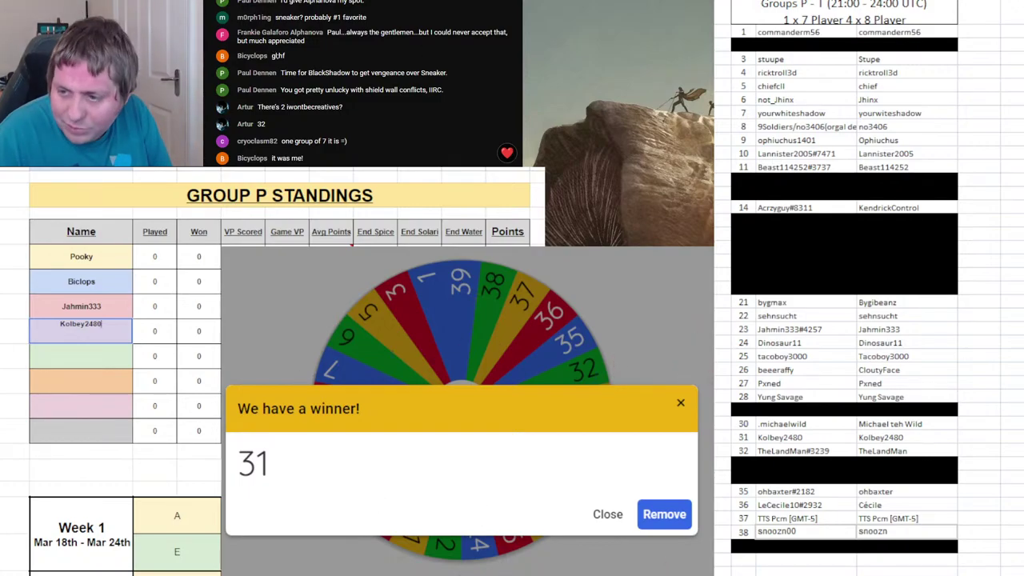
{"action": "left_click", "coordinate": [664, 515]}
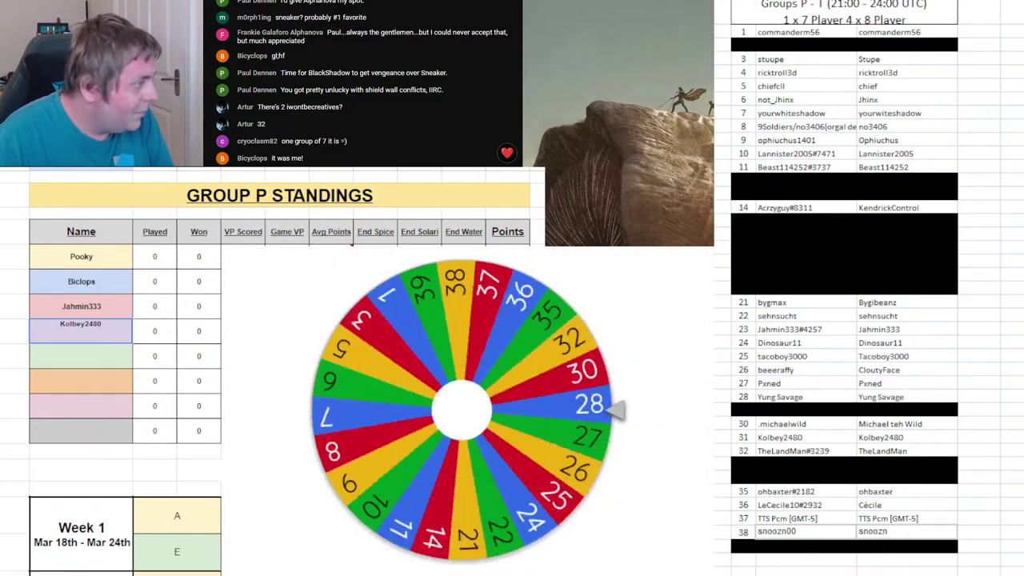
{"action": "key", "text": "Return"}
{"action": "key", "text": "ctrl+Page_Down"}
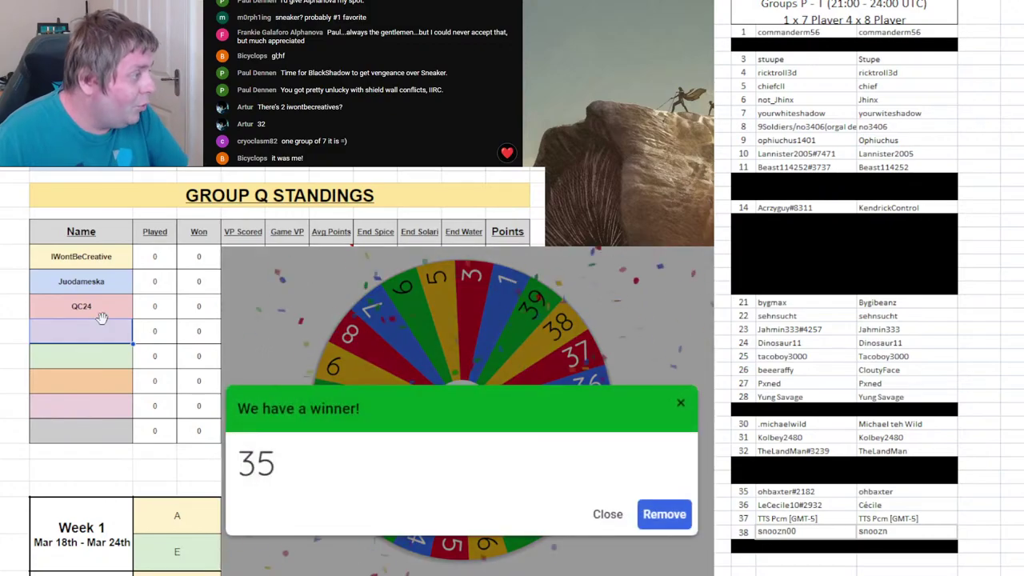
- Enter player 35 in Group Q's fourth slot, remove 35, and black out roster row 35
{"action": "type", "text": "OhBaxter"}
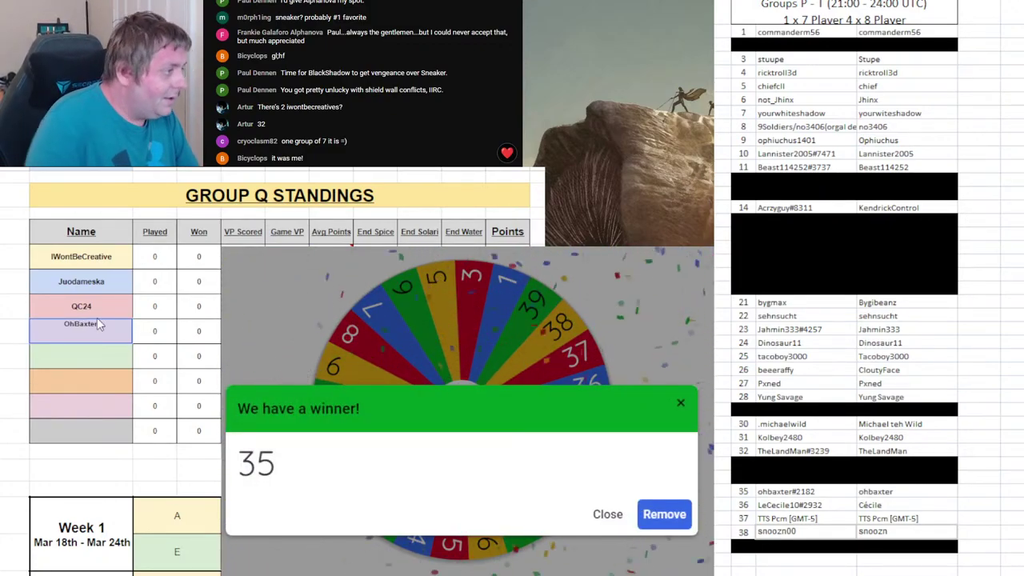
{"action": "left_click", "coordinate": [663, 513]}
{"action": "key", "text": "ctrl+Return"}
{"action": "left_click_drag", "start_coordinate": [760, 478], "coordinate": [902, 492]}
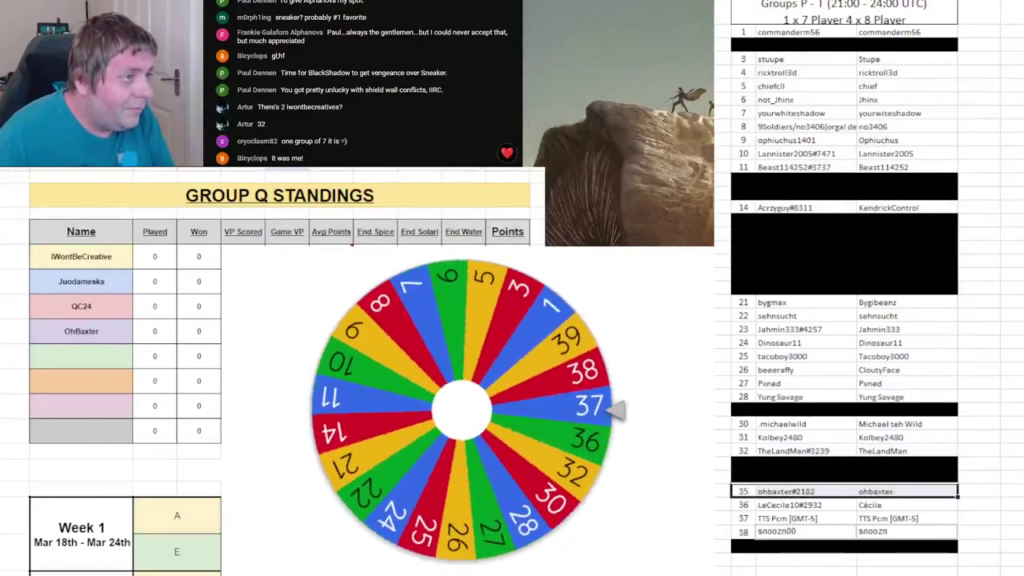
{"action": "key", "text": "Delete"}
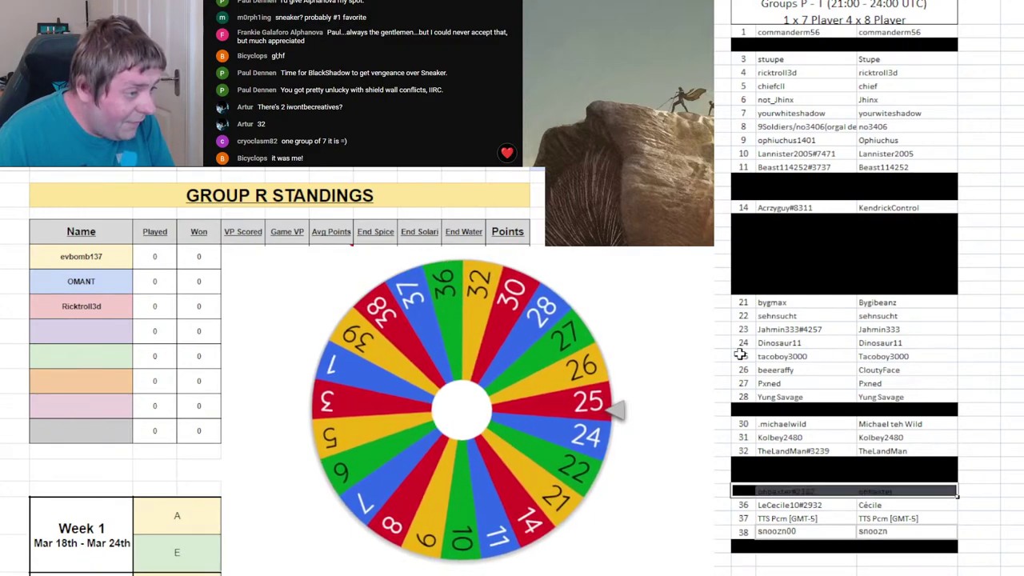
- Black out roster row 25, enter player 25 in Group R's fourth slot, remove 25, respin
{"action": "left_click_drag", "start_coordinate": [745, 356], "coordinate": [878, 357]}
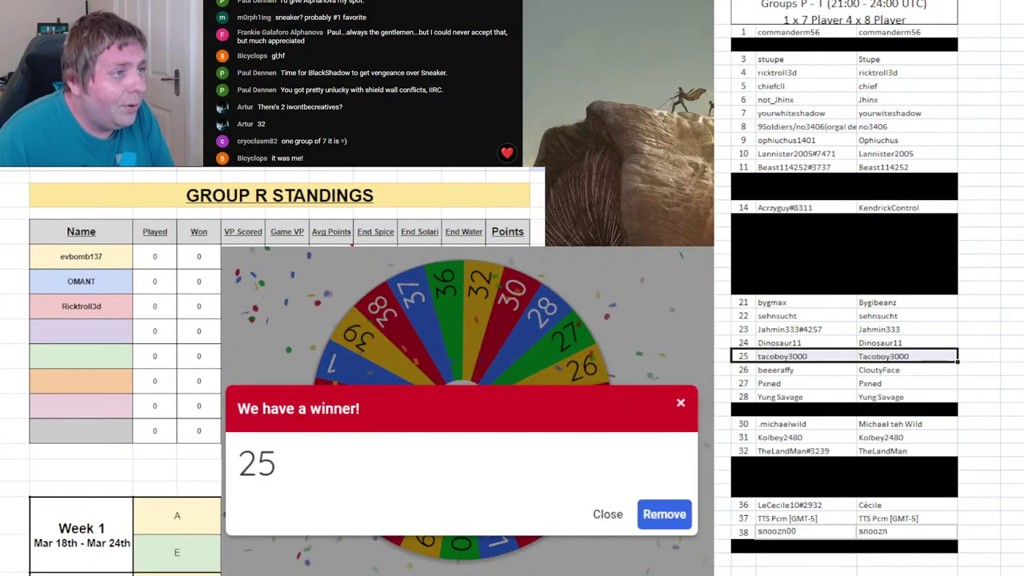
{"action": "key", "text": "Delete"}
{"action": "left_click", "coordinate": [102, 324]}
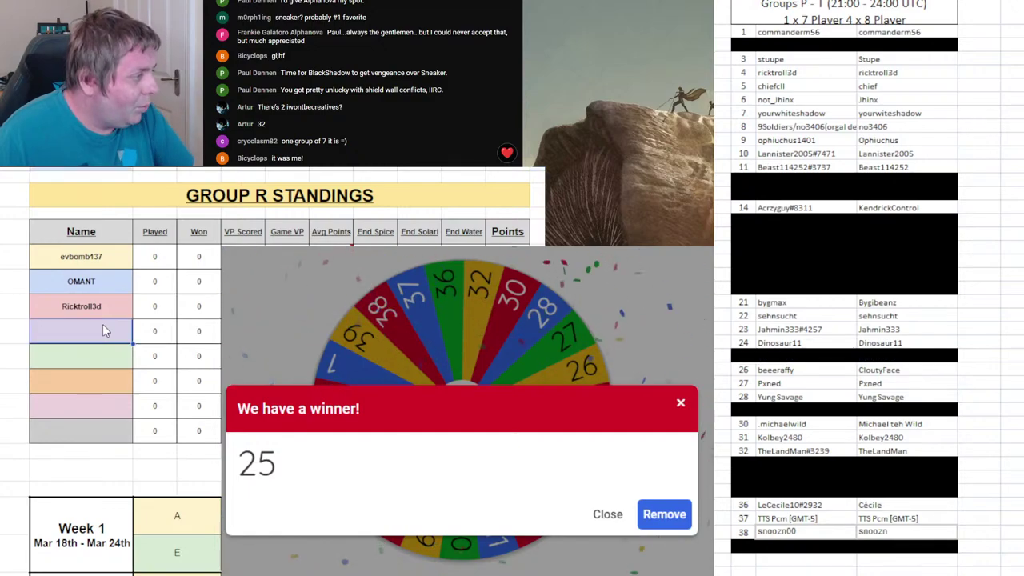
{"action": "type", "text": "Tacoboy"}
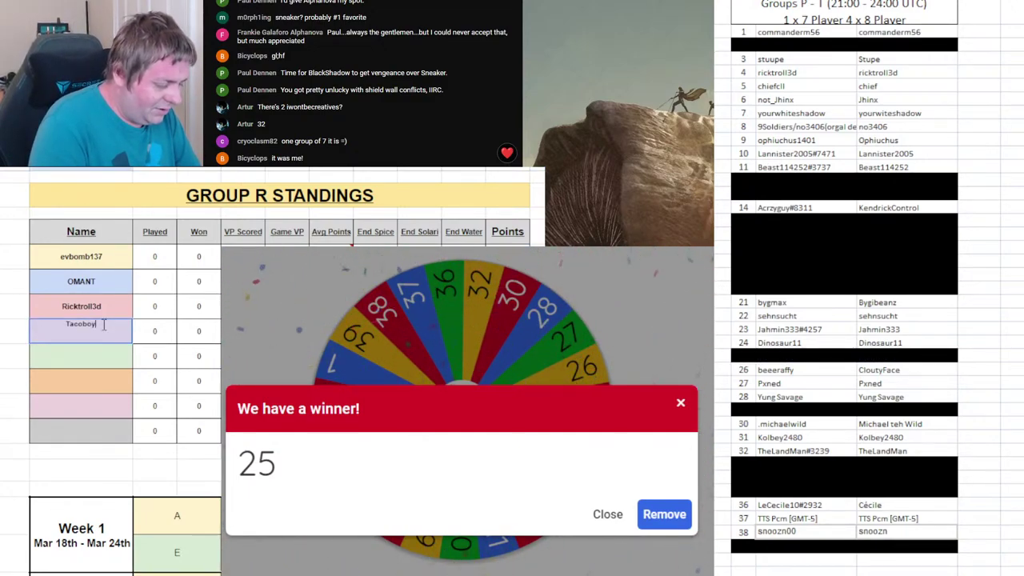
{"action": "type", "text": "3000"}
{"action": "key", "text": "Return"}
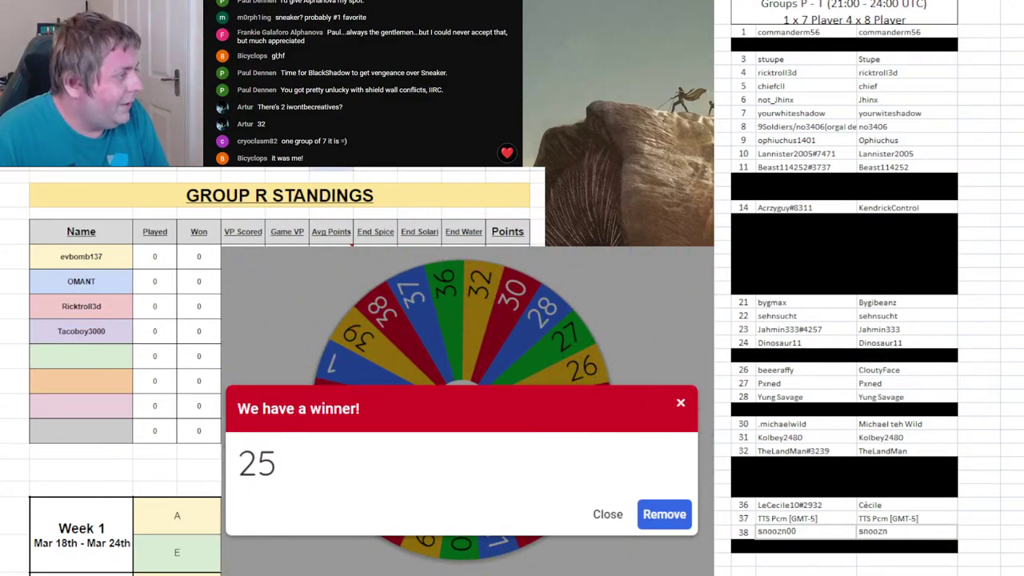
{"action": "left_click", "coordinate": [664, 514]}
{"action": "left_click", "coordinate": [552, 423]}
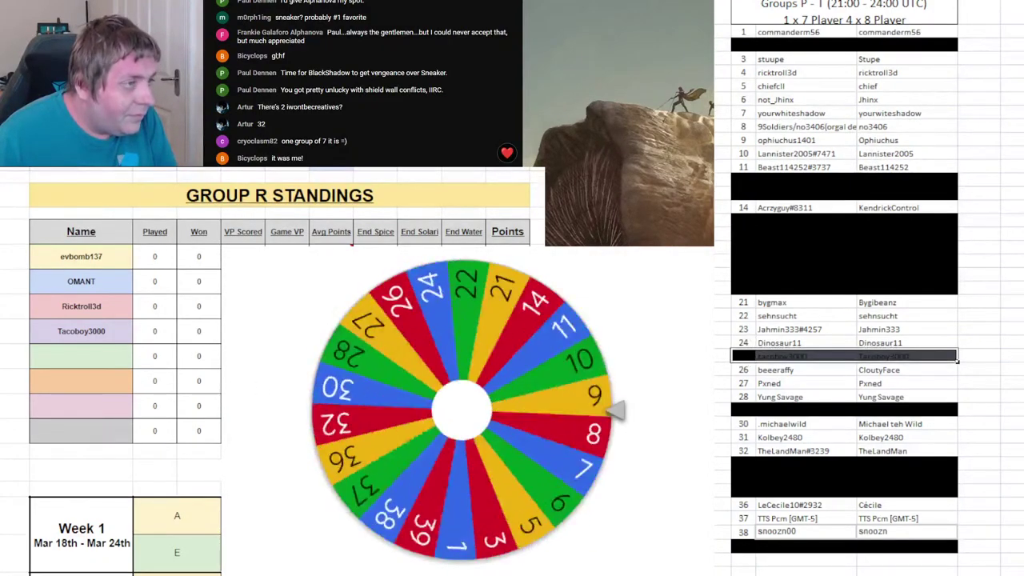
{"action": "key", "text": "ctrl+shift+Page_Down"}
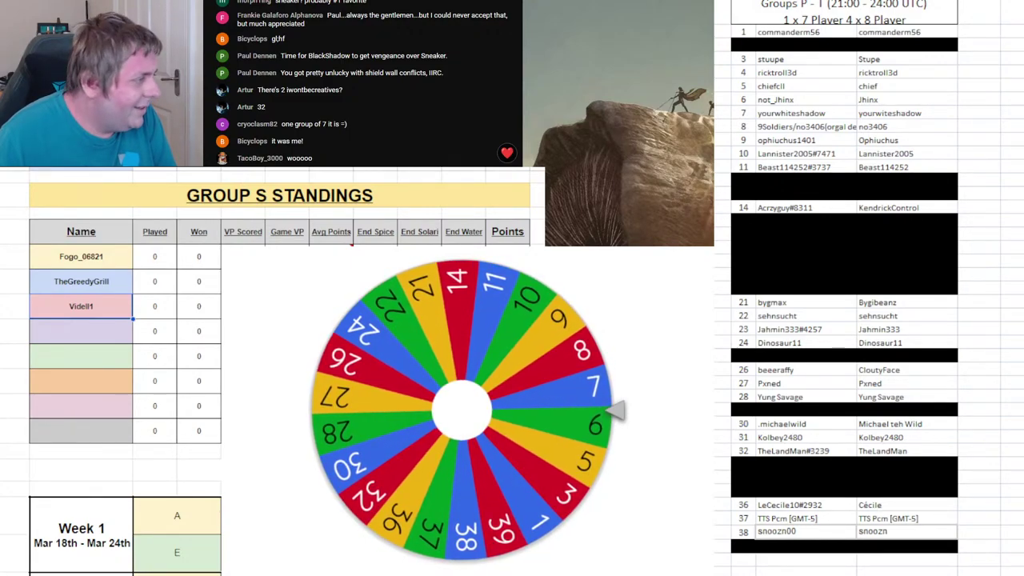
- Black out roster row 6, paste player 6 into Group S's fourth slot, remove 6, respin
{"action": "left_click", "coordinate": [67, 340]}
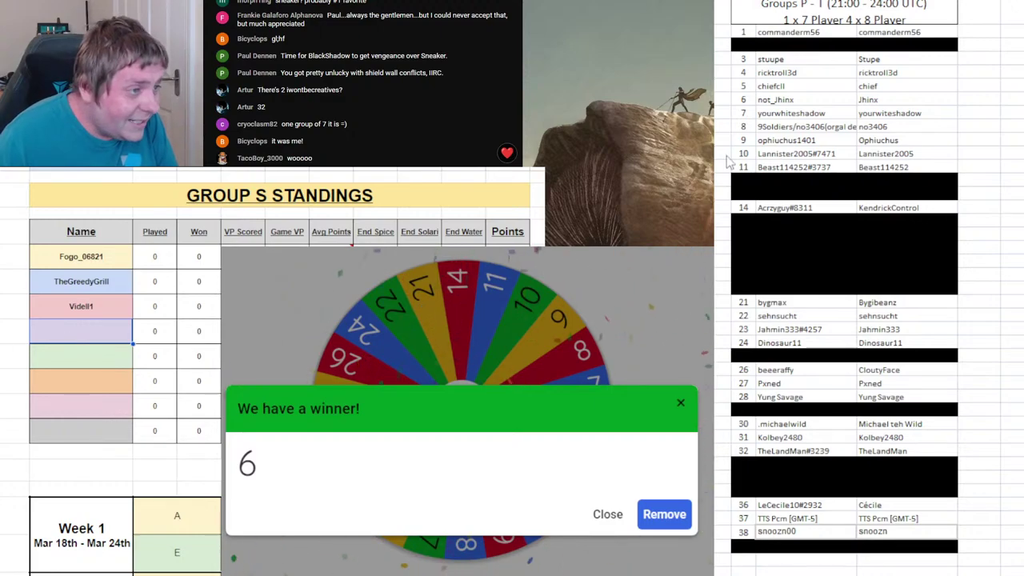
{"action": "left_click", "coordinate": [762, 98]}
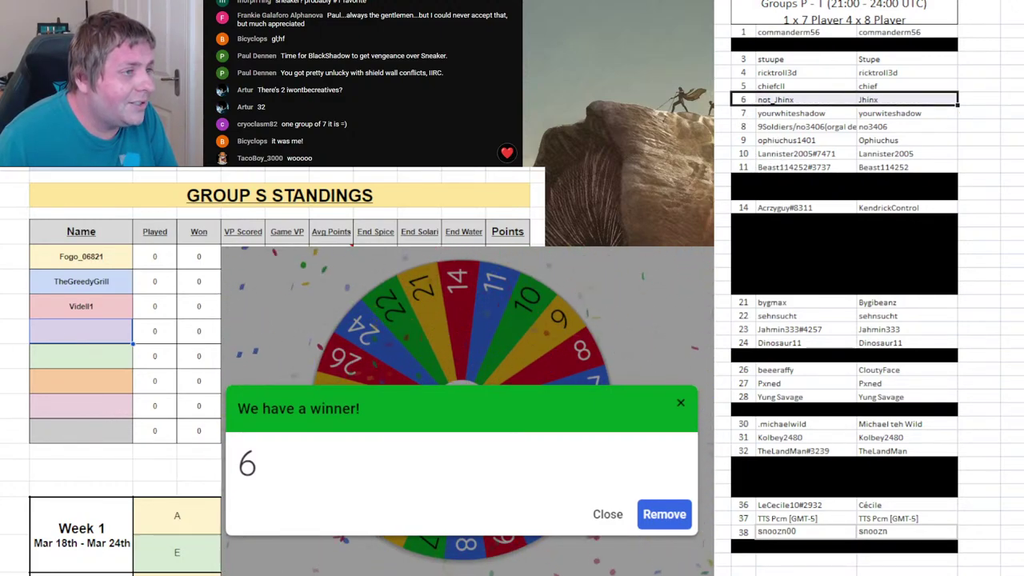
{"action": "key", "text": "F4"}
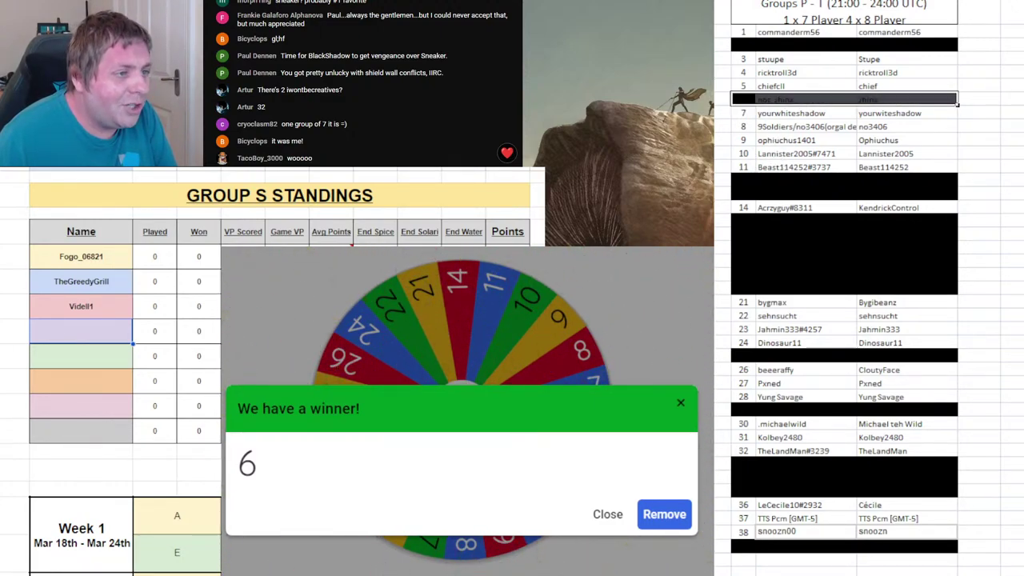
{"action": "left_click", "coordinate": [85, 320]}
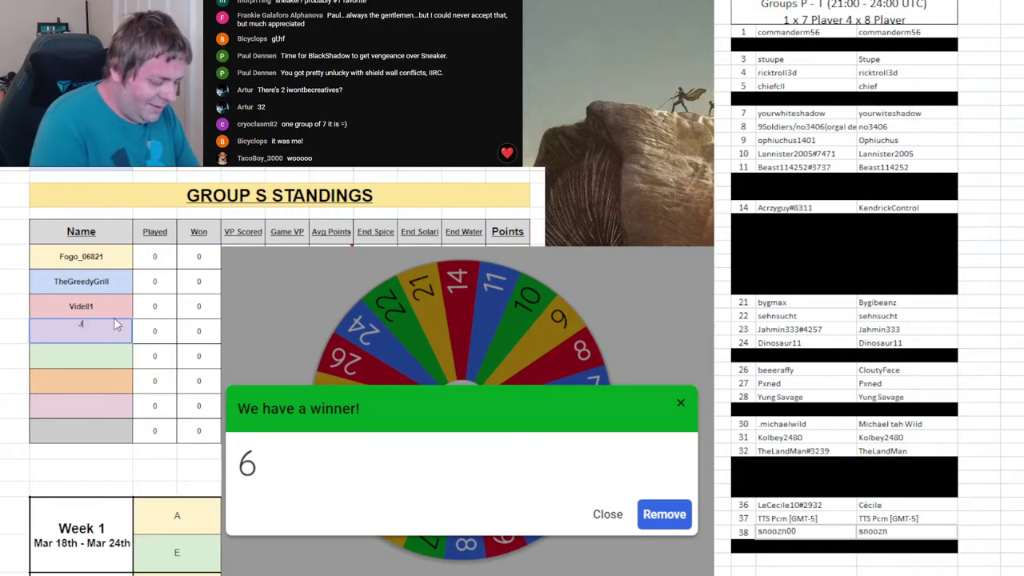
{"action": "type", "text": "Jhinx"}
{"action": "key", "text": "Return"}
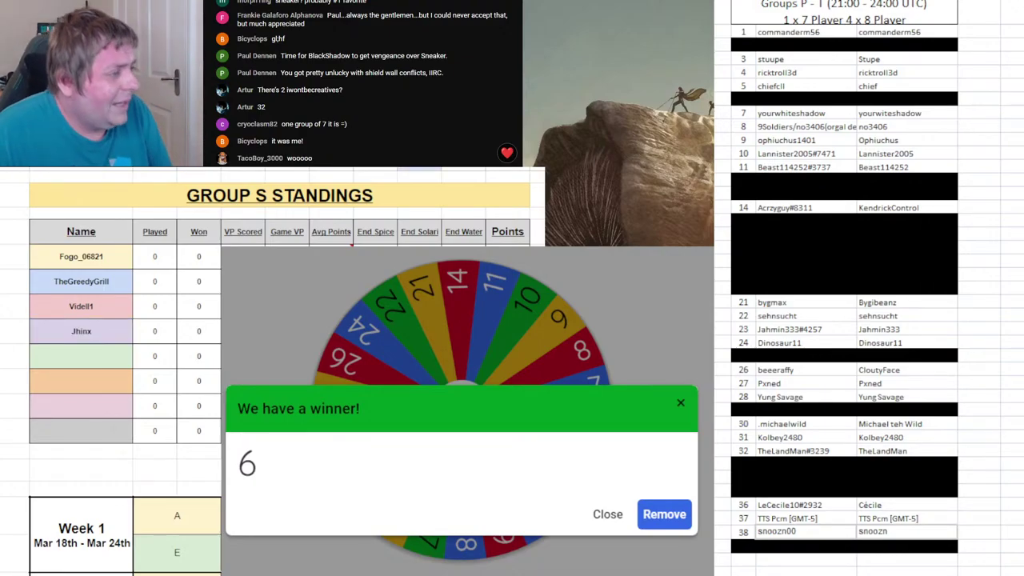
{"action": "left_click", "coordinate": [665, 520]}
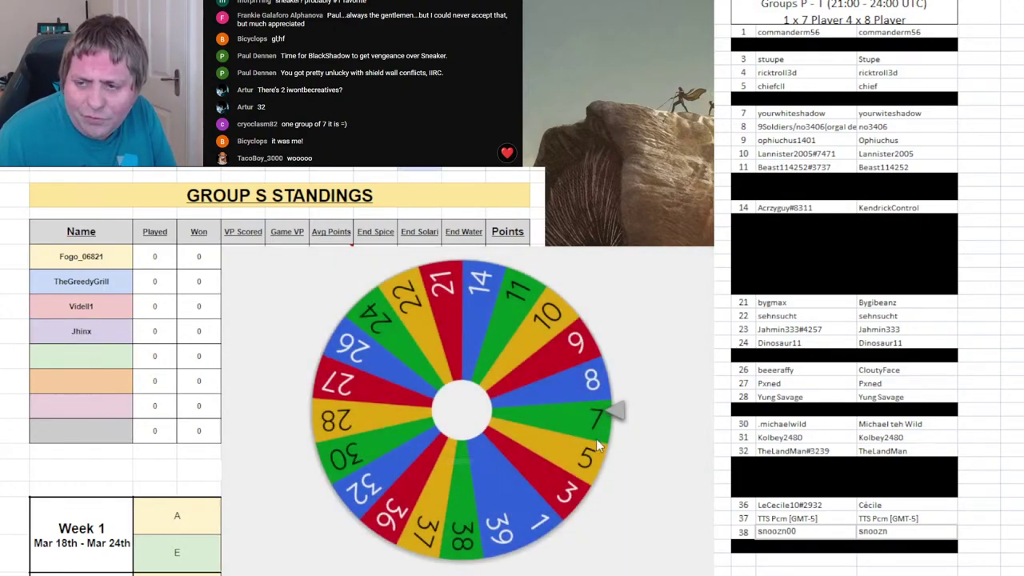
{"action": "left_click", "coordinate": [529, 380]}
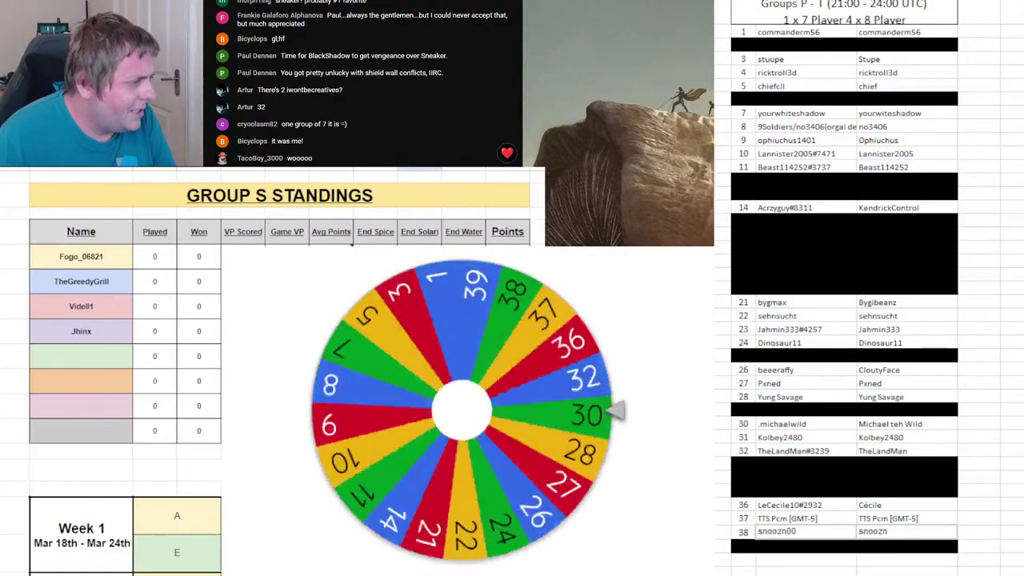
{"action": "key", "text": "ctrl+Page_Down"}
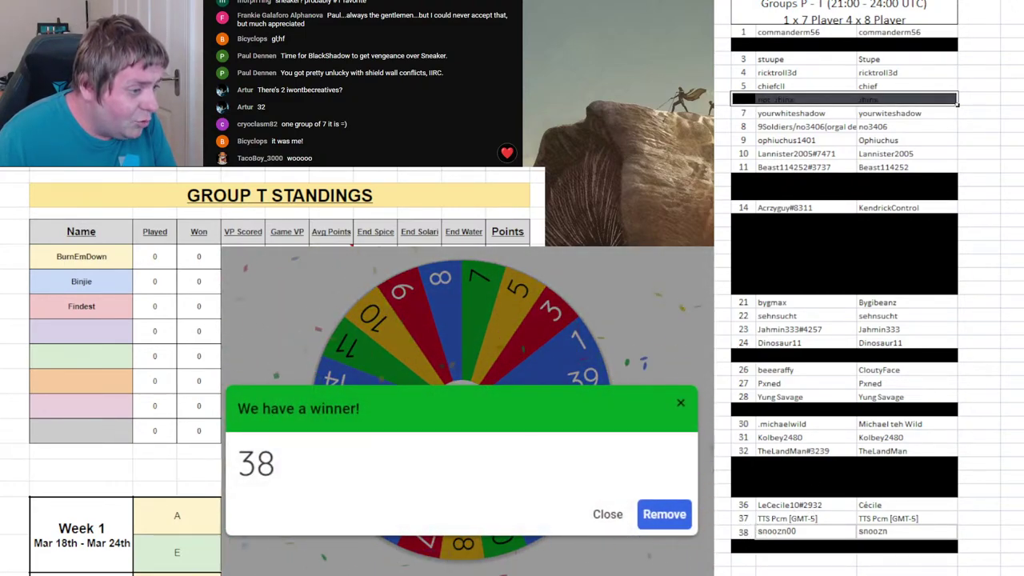
- Enter player 38 in Group T's fourth slot, remove 38, and black out roster row 38
{"action": "left_click", "coordinate": [101, 343]}
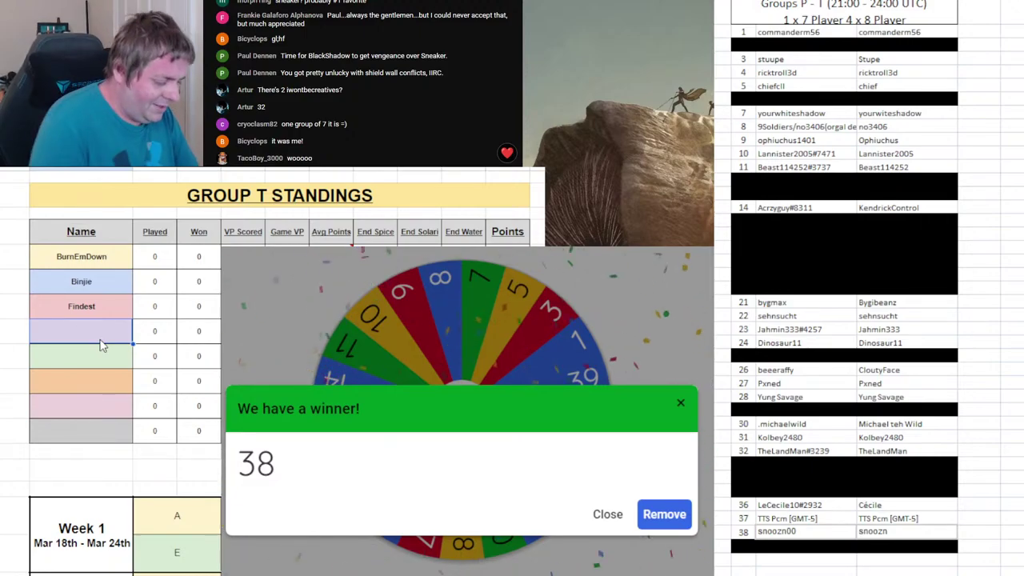
{"action": "type", "text": "Snoozn"}
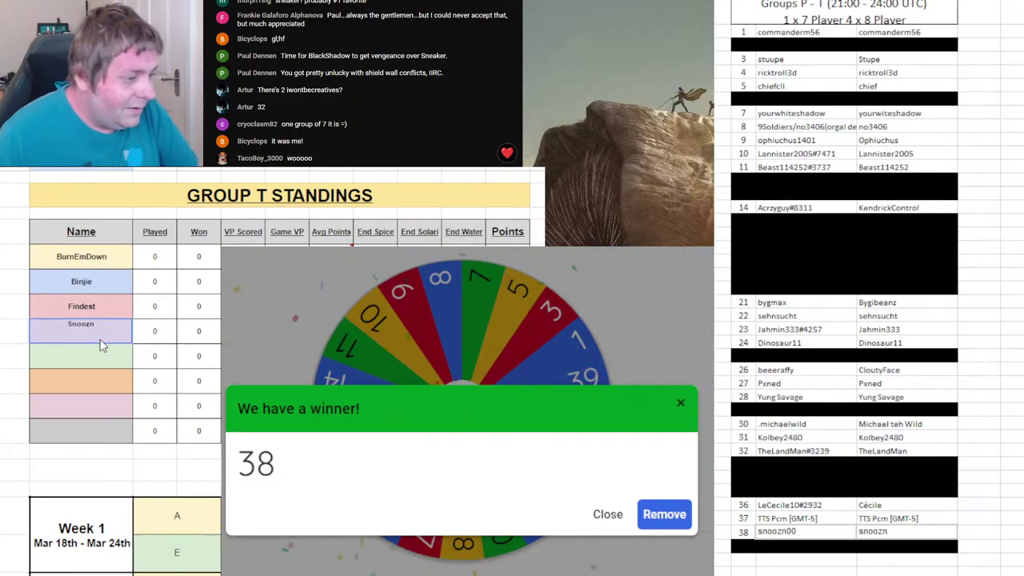
{"action": "left_click", "coordinate": [663, 512]}
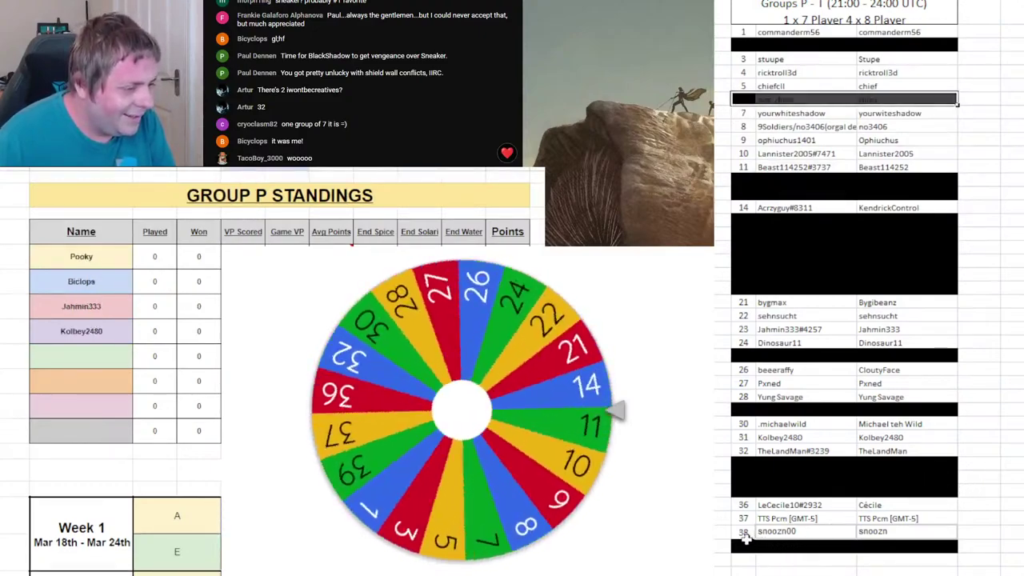
{"action": "left_click", "coordinate": [743, 531]}
{"action": "key", "text": "F4"}
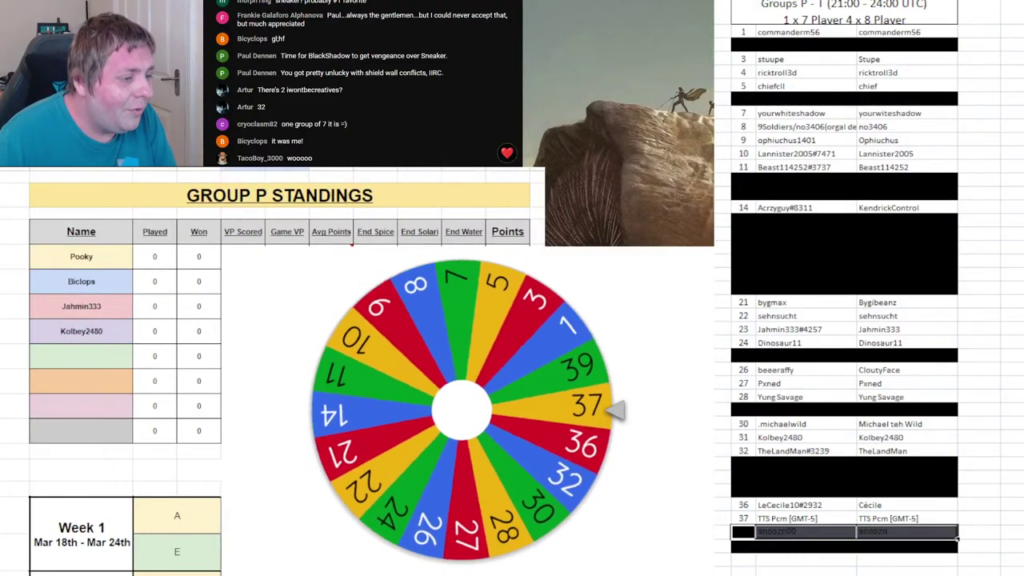
{"action": "left_click", "coordinate": [847, 534]}
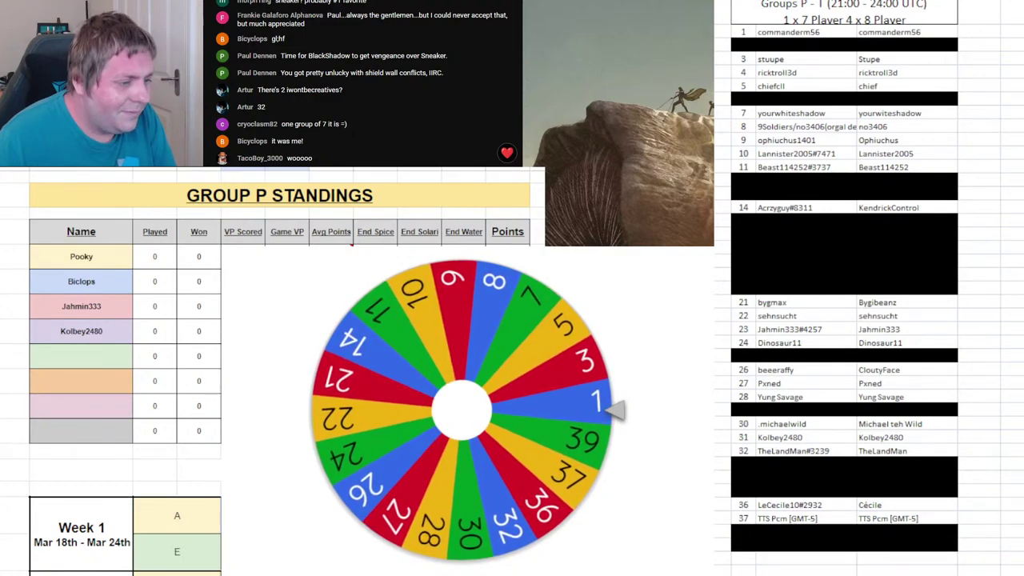
- Enter player 1 as Group P's fifth player, remove 1 from the wheel, and spin again
{"action": "left_click", "coordinate": [73, 360]}
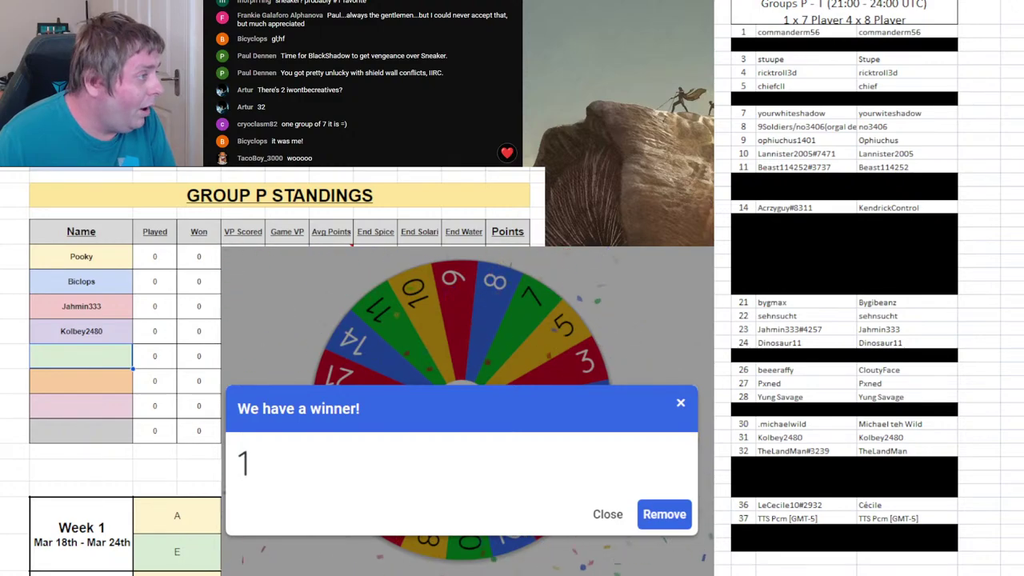
{"action": "type", "text": "Comman"}
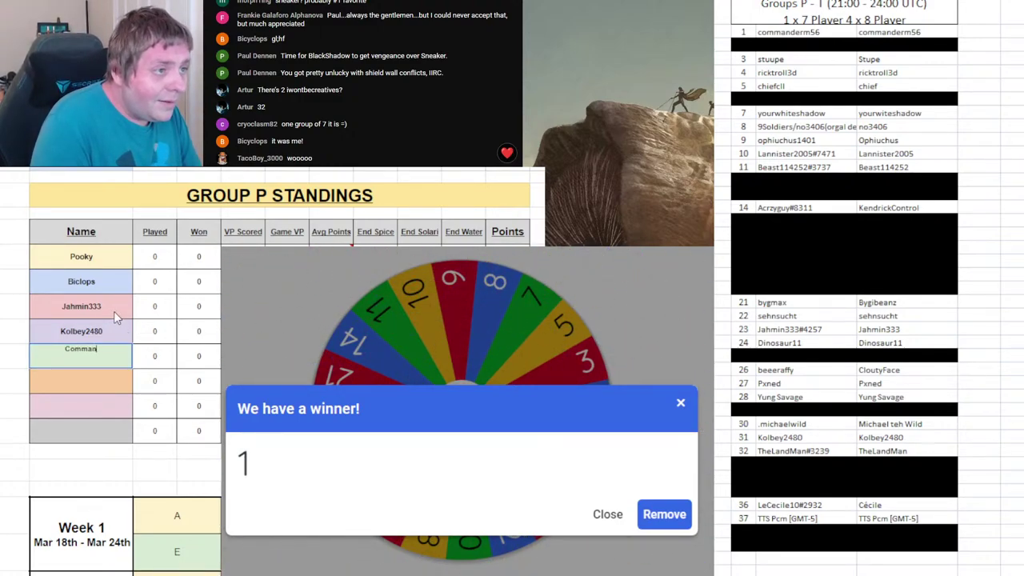
{"action": "type", "text": "derm56"}
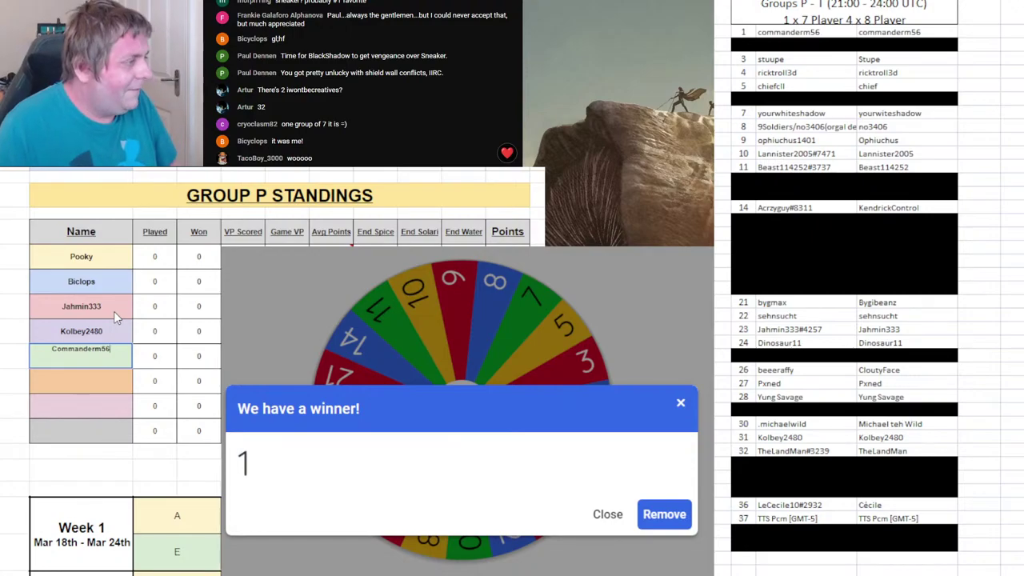
{"action": "key", "text": "Return"}
{"action": "left_click", "coordinate": [663, 515]}
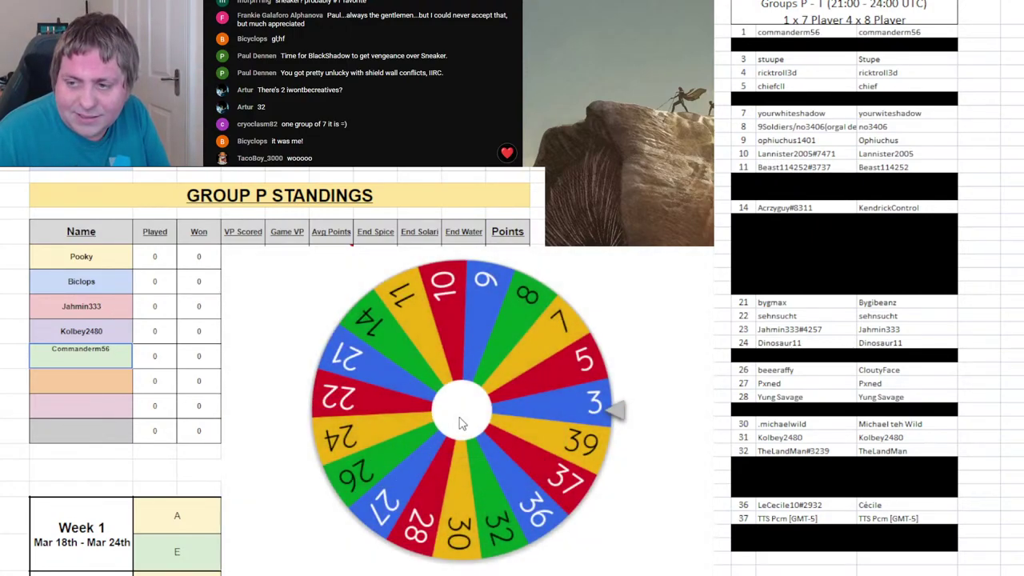
{"action": "key", "text": "ctrl+Return"}
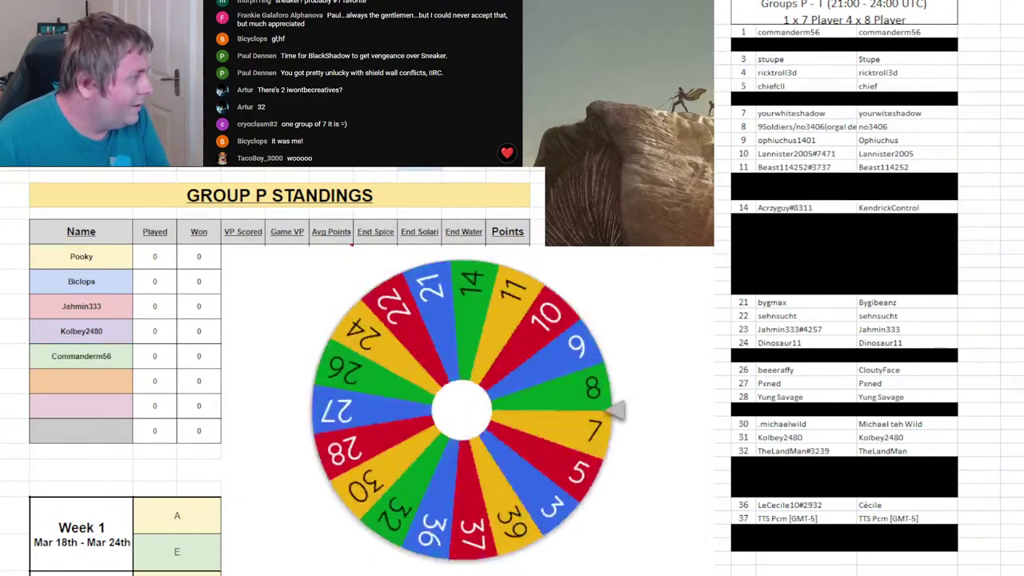
{"action": "key", "text": "ctrl+Page_Down"}
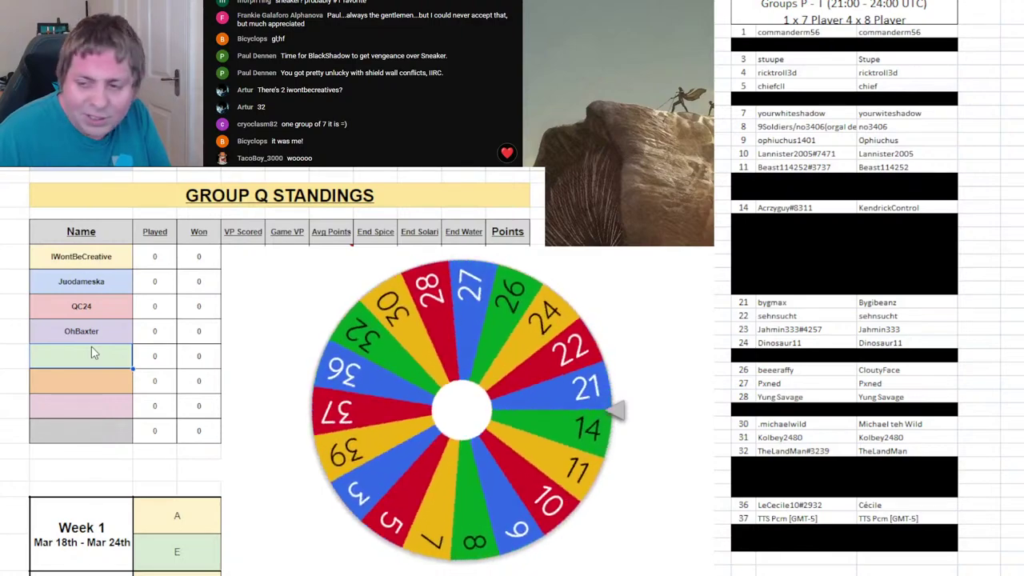
- Enter player 36 as Group Q's fifth player, remove 36, and black out roster row 36
{"action": "left_click", "coordinate": [95, 357]}
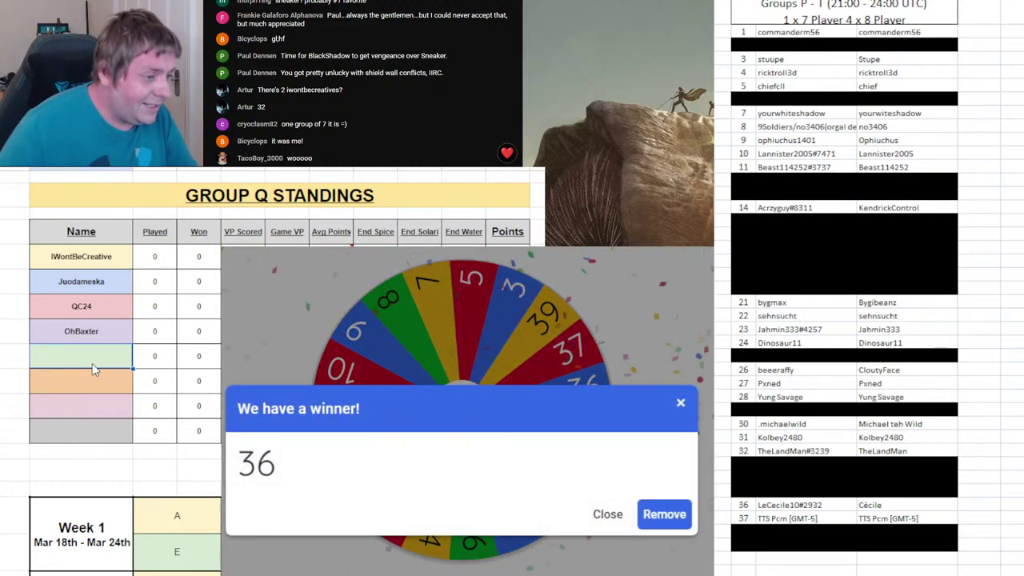
{"action": "type", "text": "Le"}
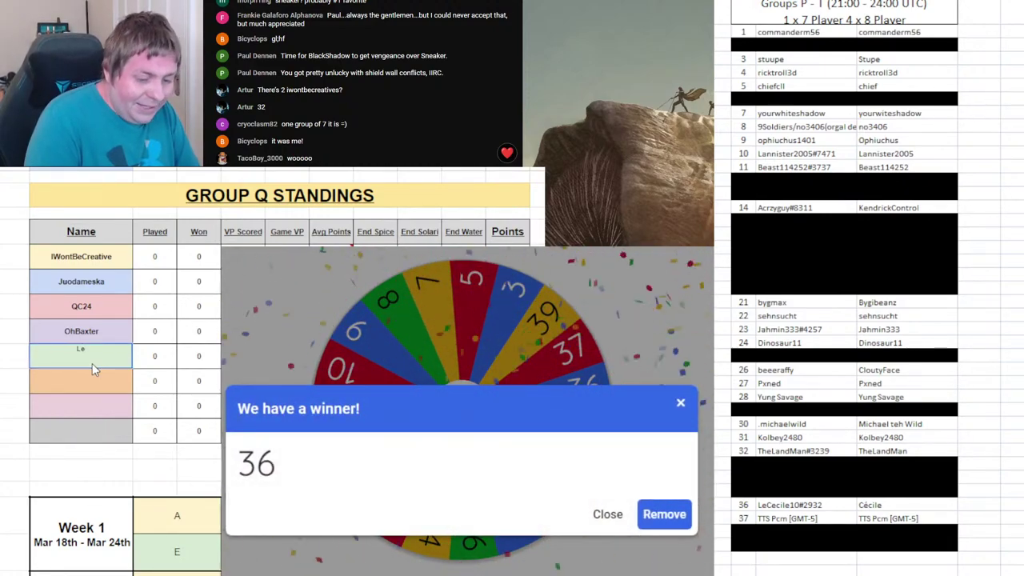
{"action": "type", "text": "Cecil"}
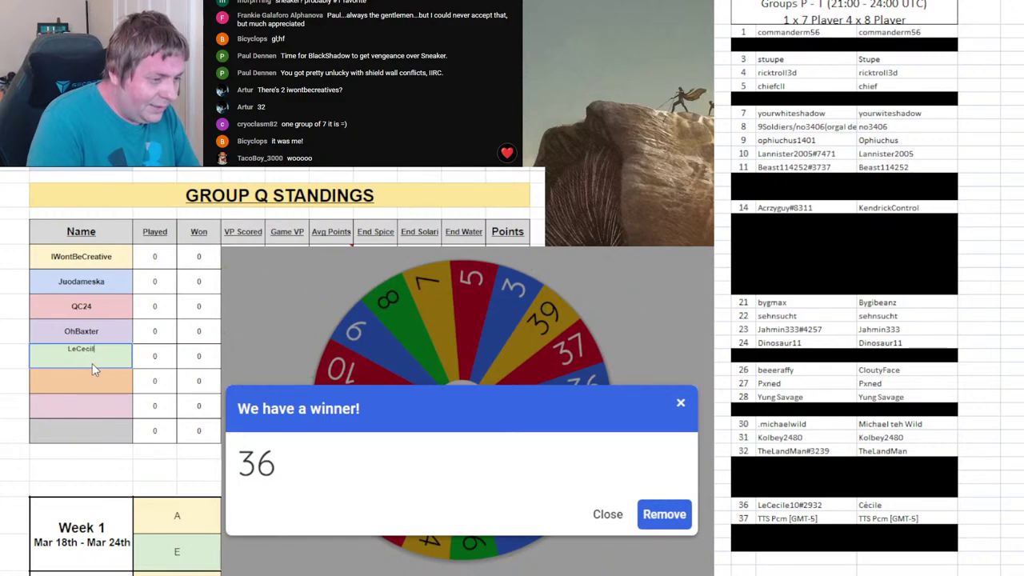
{"action": "type", "text": "e"}
{"action": "key", "text": "Return"}
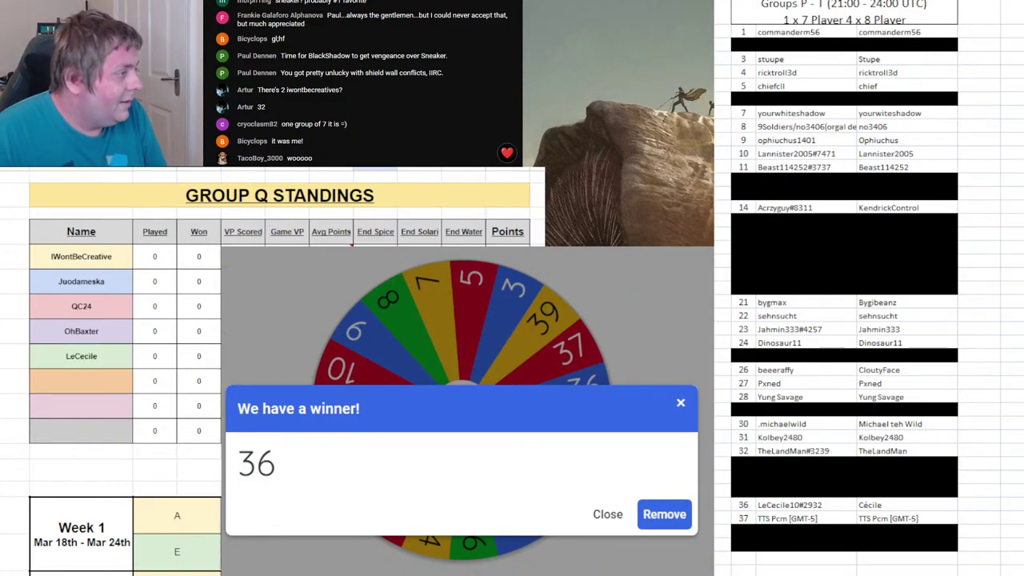
{"action": "left_click", "coordinate": [661, 513]}
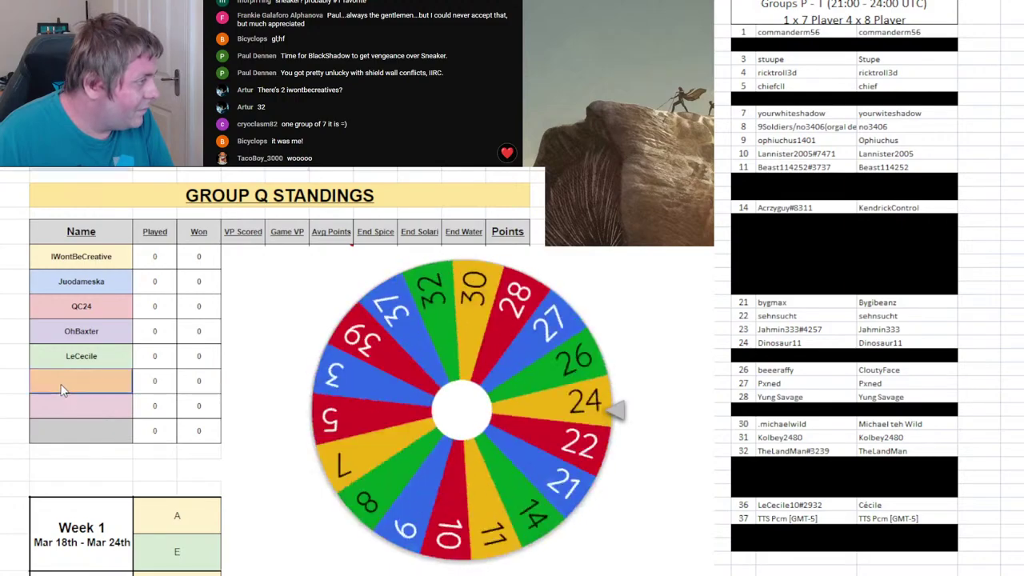
{"action": "left_click_drag", "start_coordinate": [743, 507], "coordinate": [953, 506]}
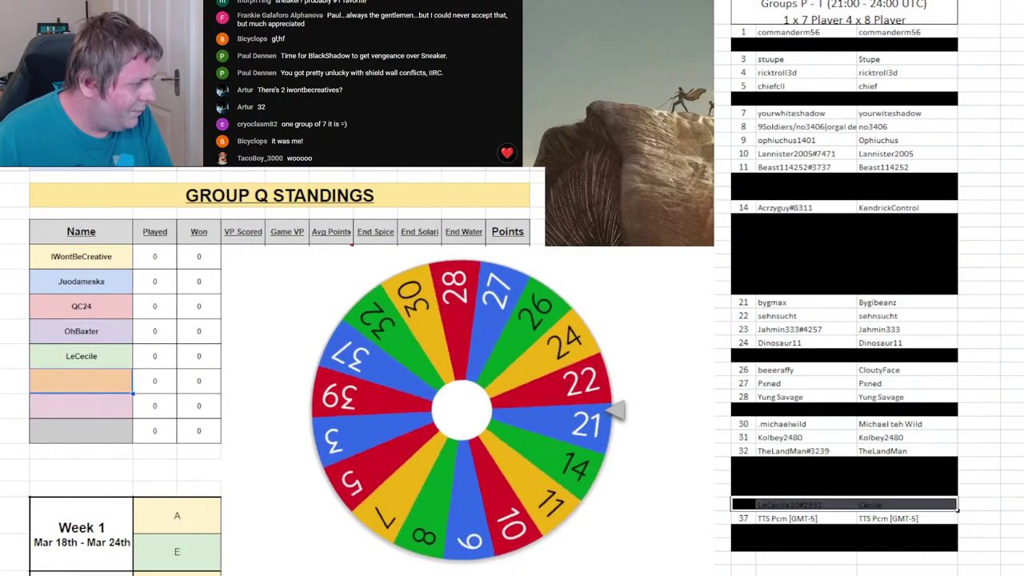
{"action": "key", "text": "ctrl+Page_Down"}
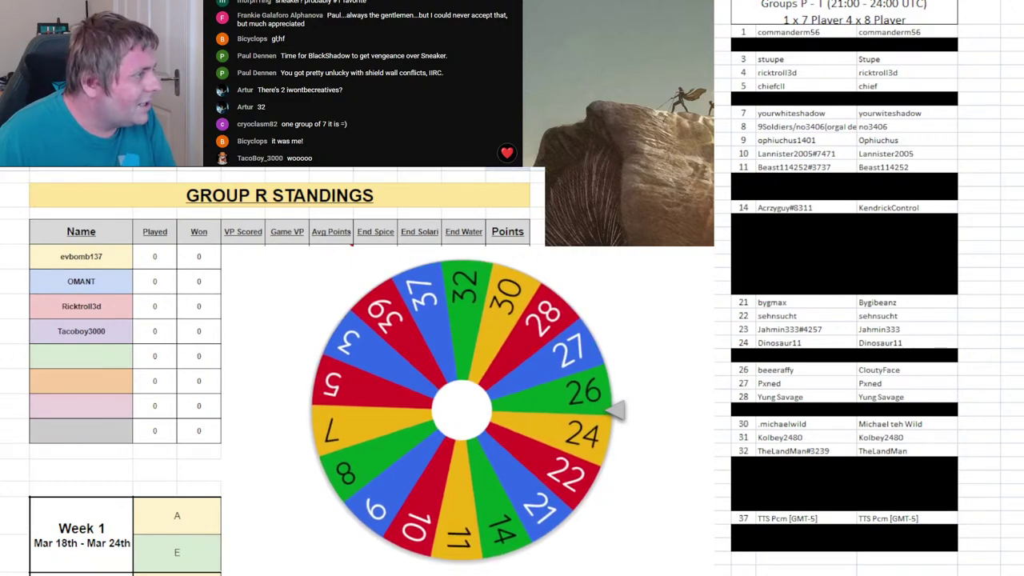
- Enter player 26 in Group R's fifth slot, remove 26, respin, and black out that roster row
{"action": "left_click", "coordinate": [92, 358]}
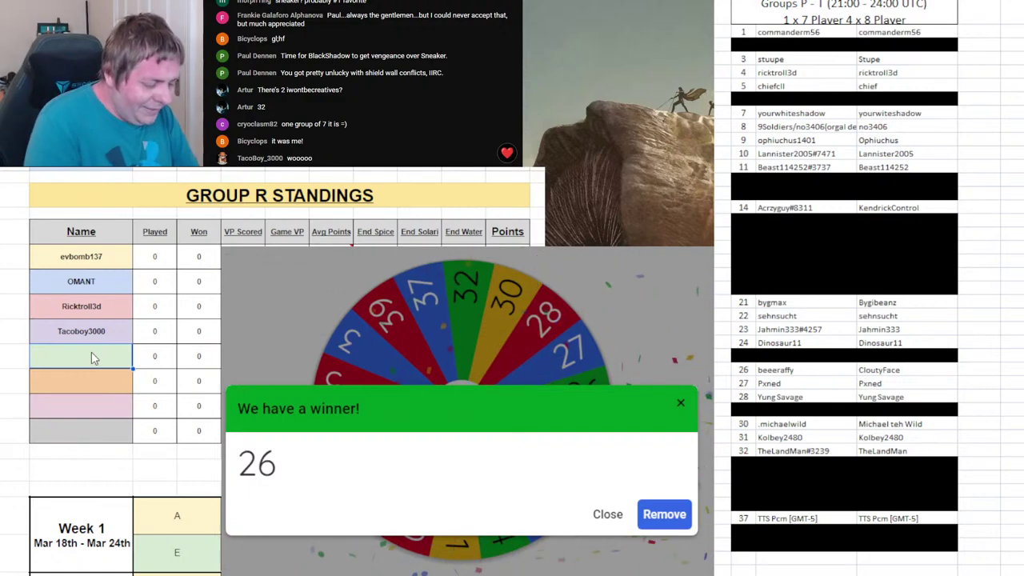
{"action": "type", "text": "Beeera"}
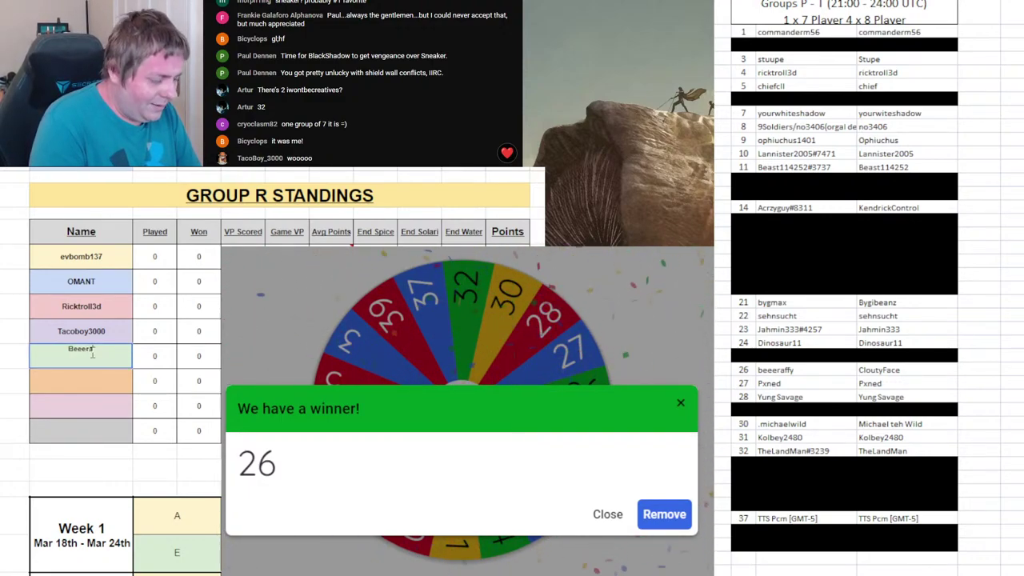
{"action": "type", "text": "ffy"}
{"action": "key", "text": "Return"}
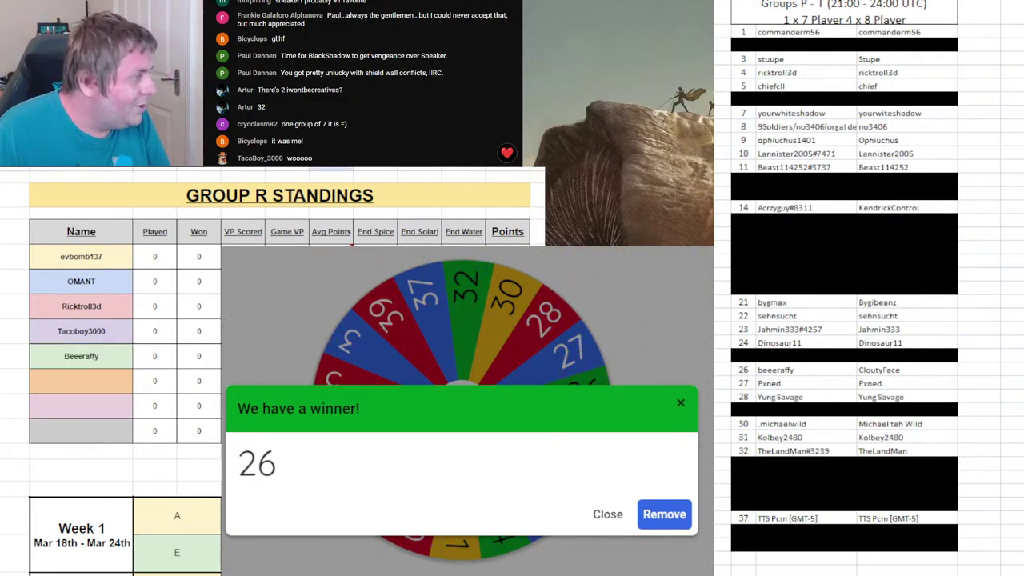
{"action": "left_click", "coordinate": [664, 514]}
{"action": "left_click", "coordinate": [528, 431]}
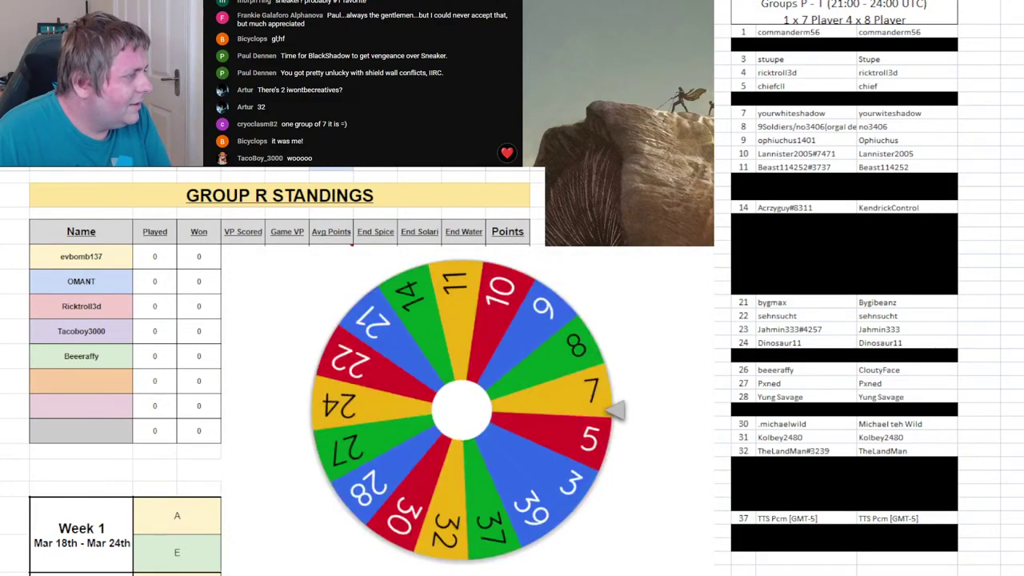
{"action": "left_click_drag", "start_coordinate": [737, 369], "coordinate": [960, 371]}
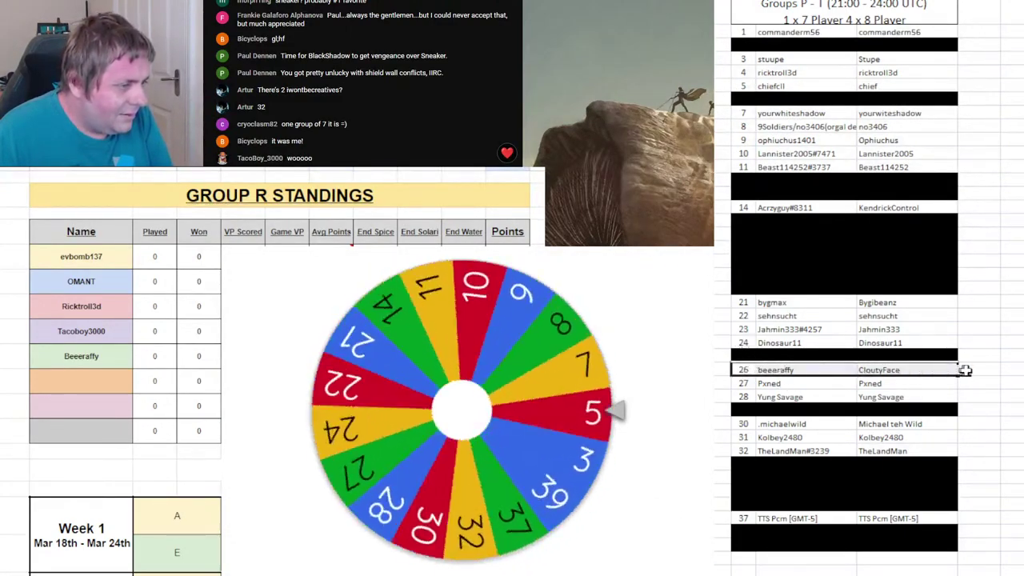
{"action": "key", "text": "F4"}
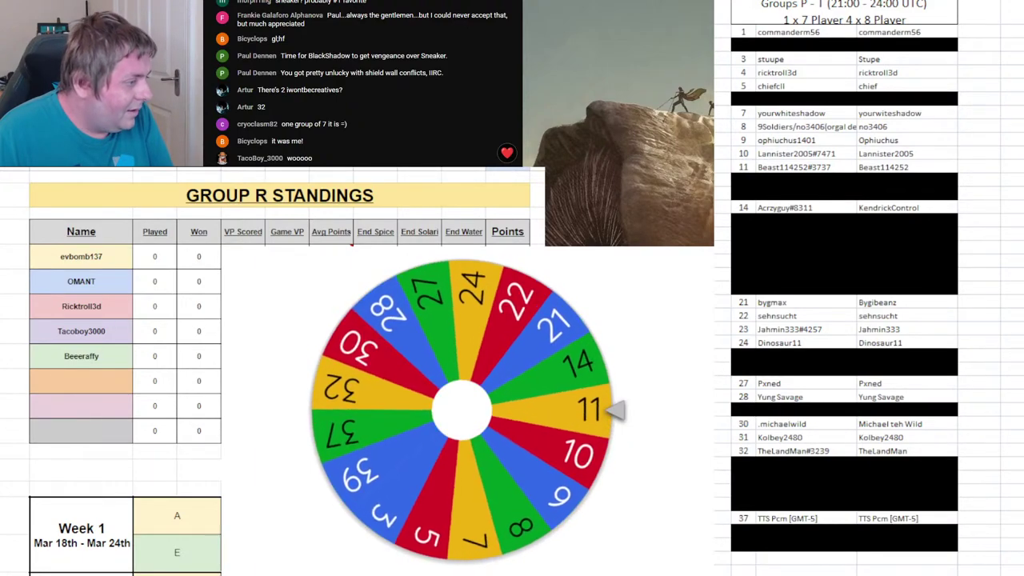
{"action": "key", "text": "ctrl+Page_Down"}
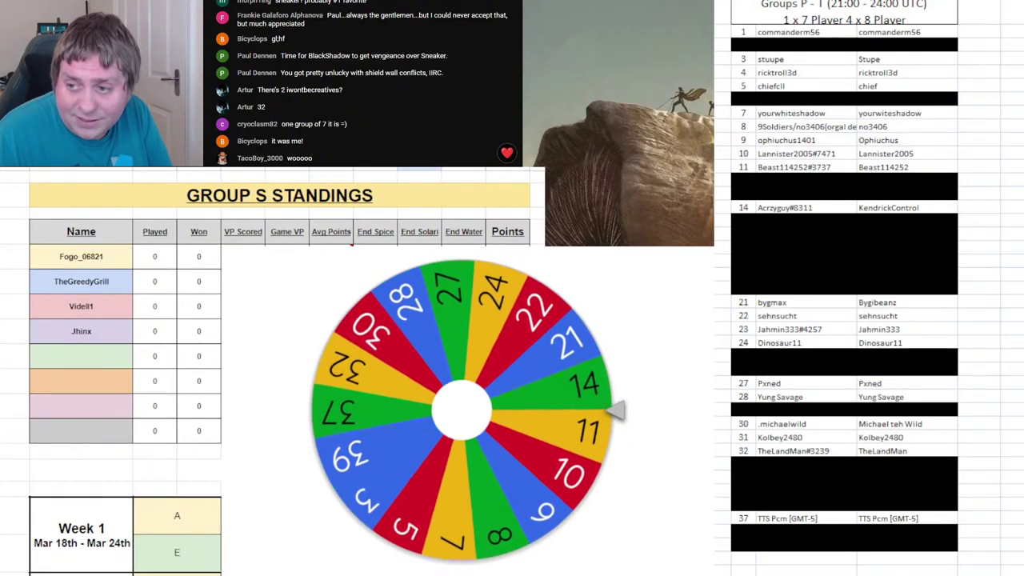
- Enter player 14 in Group S's fifth slot, remove 14, black out roster row 14, respin
{"action": "left_click", "coordinate": [108, 362]}
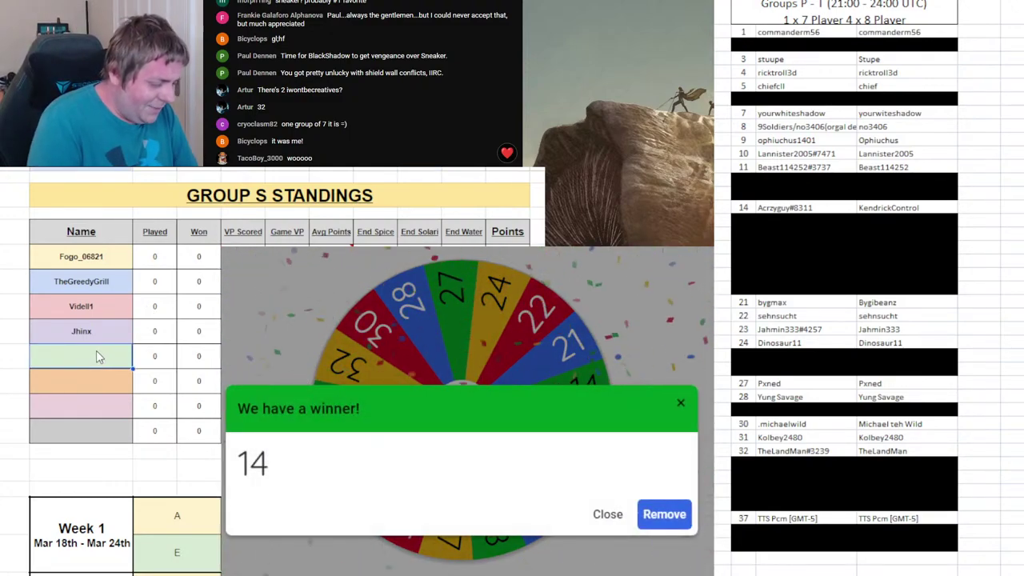
{"action": "type", "text": "Acraz"}
{"action": "key", "text": "BackSpace"}
{"action": "key", "text": "BackSpace"}
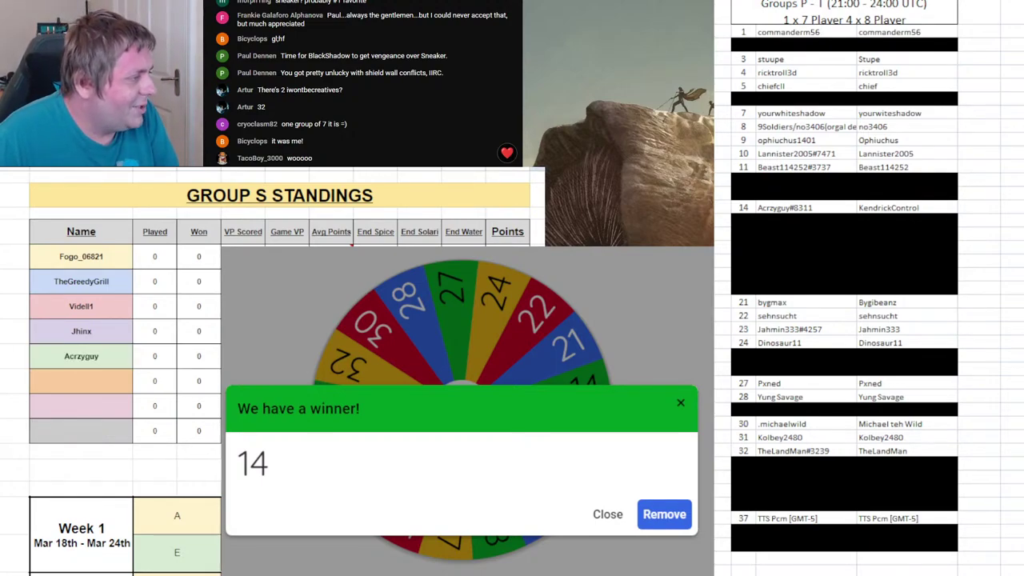
{"action": "left_click", "coordinate": [665, 515]}
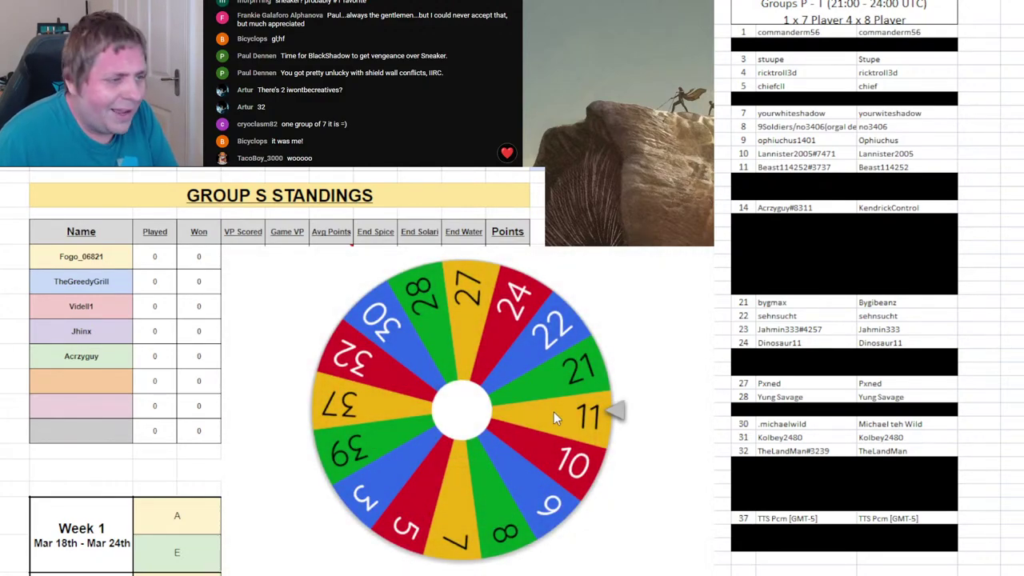
{"action": "left_click_drag", "start_coordinate": [746, 202], "coordinate": [850, 208]}
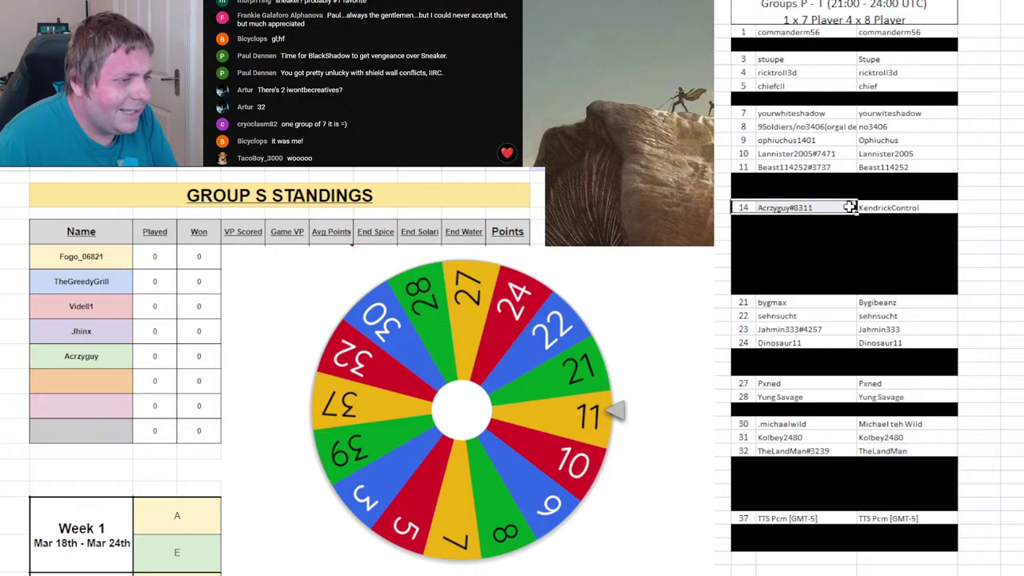
{"action": "key", "text": "F4"}
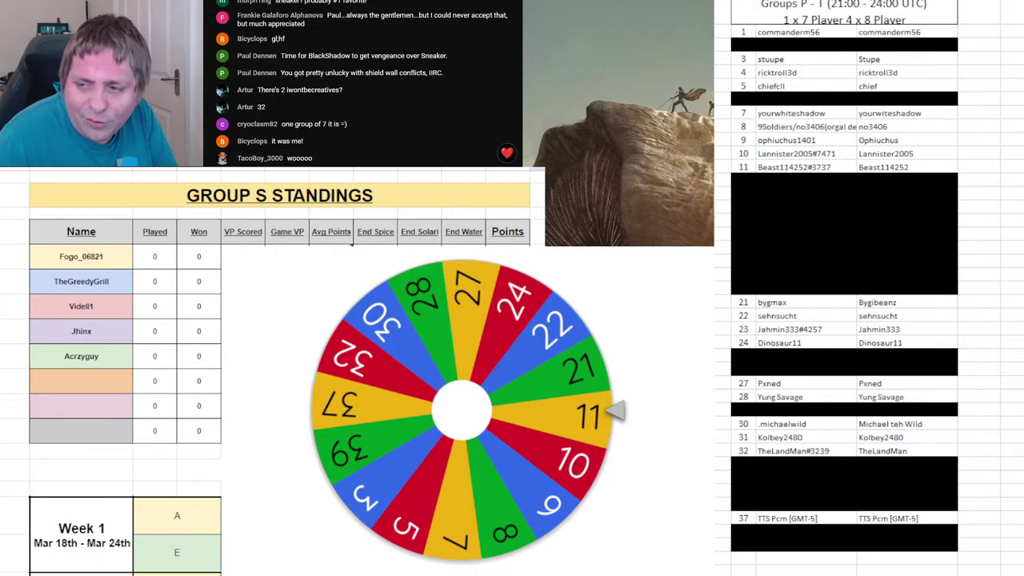
{"action": "key", "text": "ctrl+Return"}
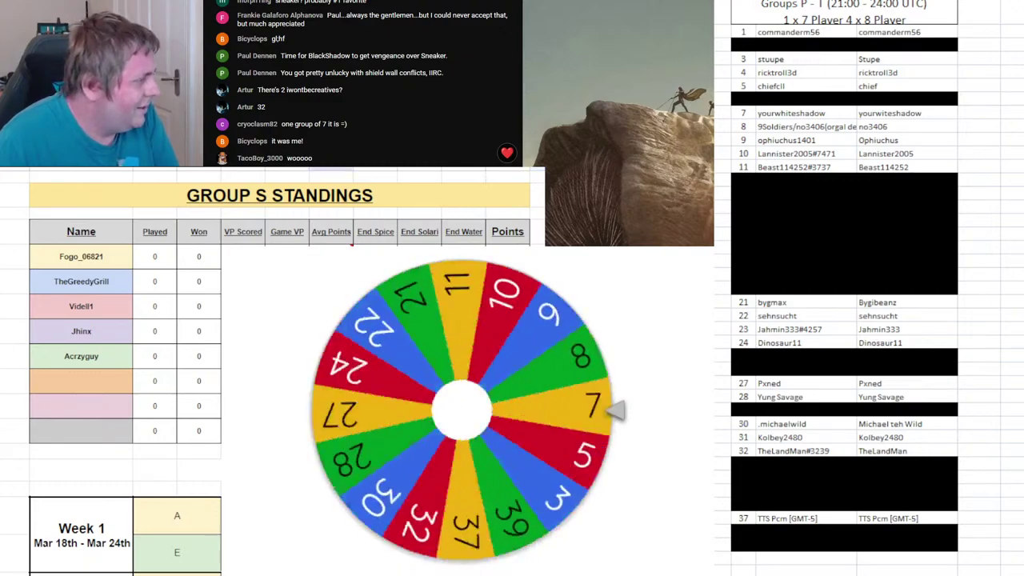
{"action": "key", "text": "ctrl+shift+Page_Down"}
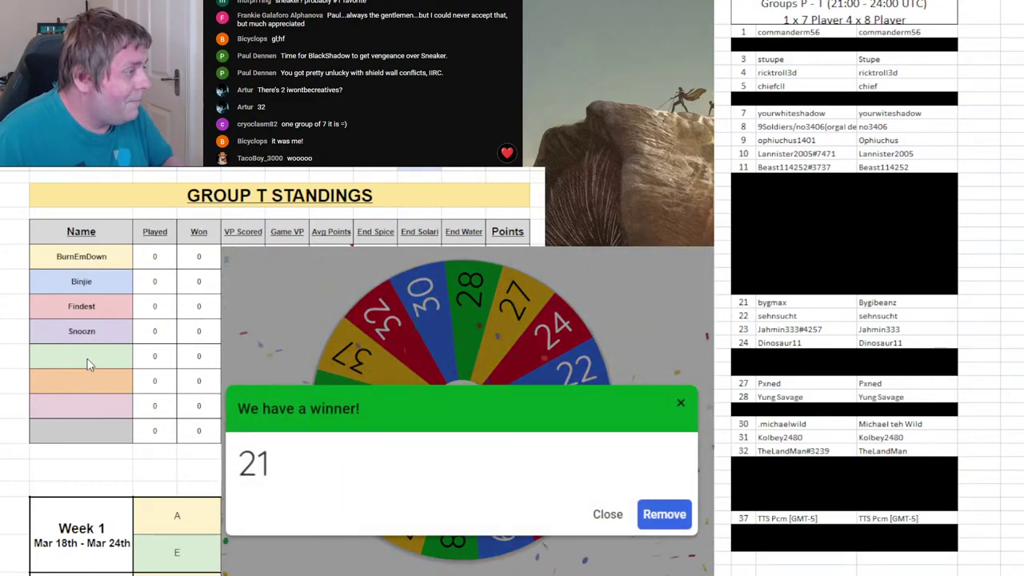
- Enter player 21's name in Group T's fifth slot, remove 21, and black out roster row 21
{"action": "type", "text": "Bygmax"}
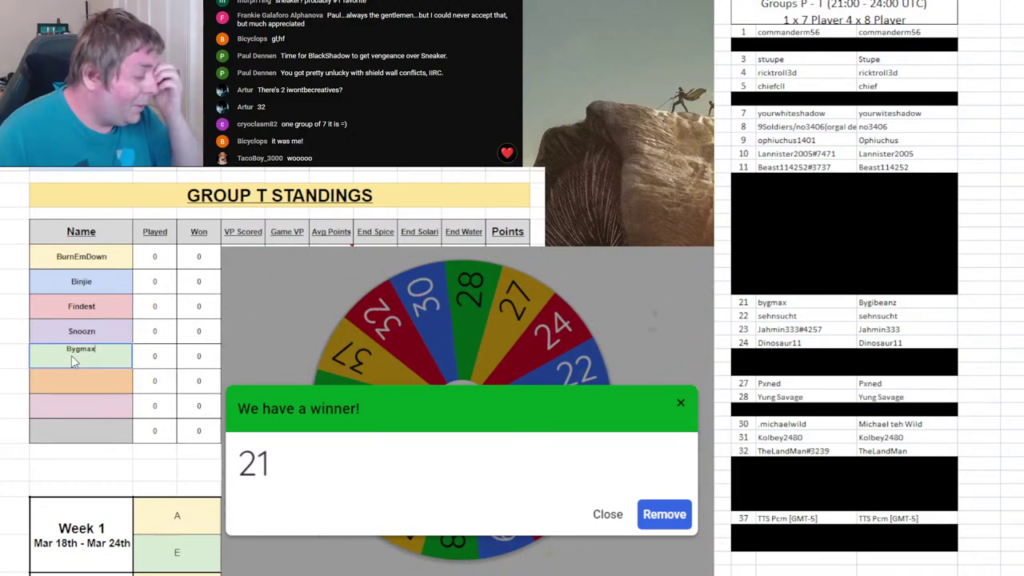
{"action": "left_click", "coordinate": [664, 514]}
{"action": "left_click", "coordinate": [370, 364]}
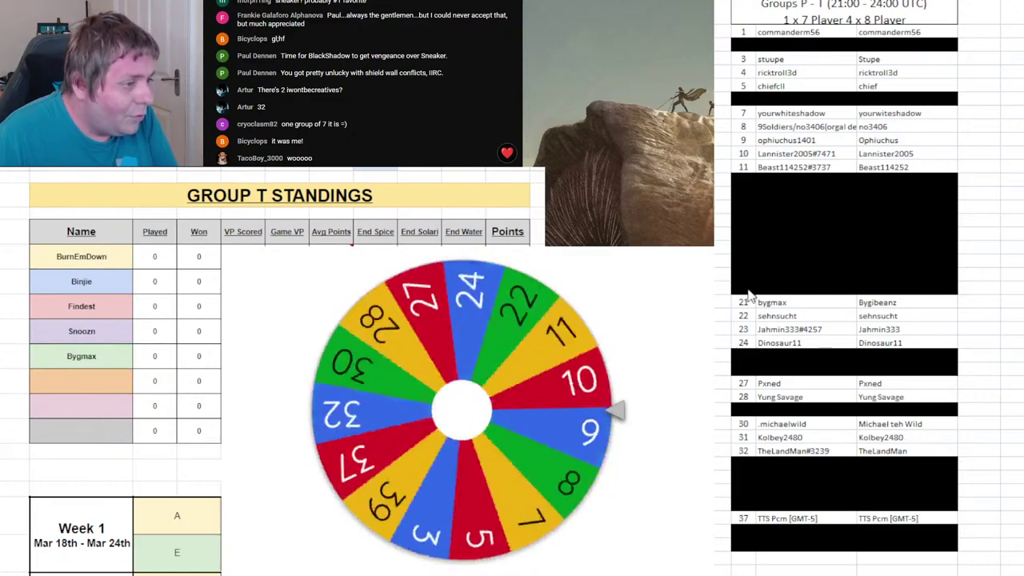
{"action": "left_click", "coordinate": [844, 302]}
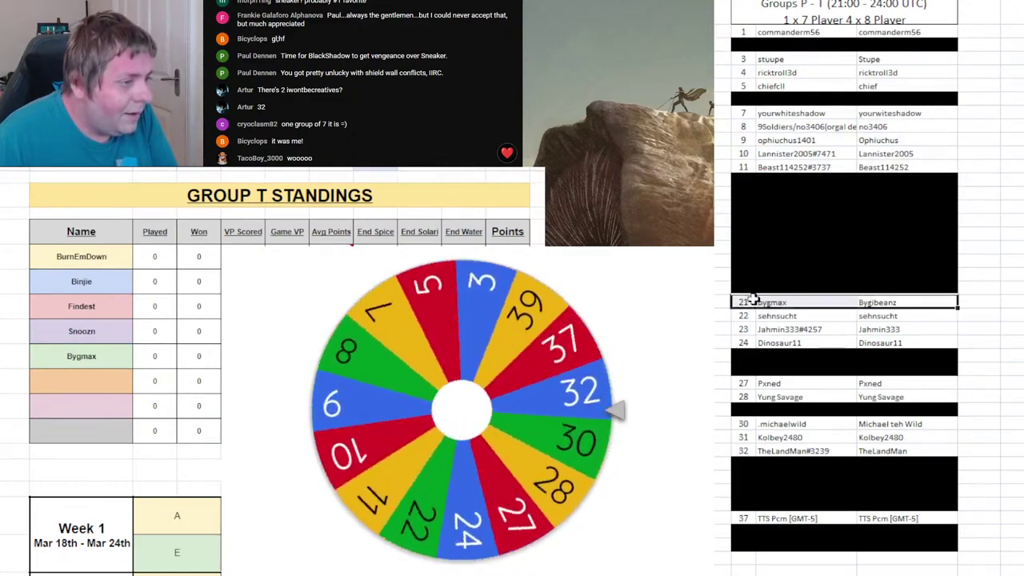
{"action": "key", "text": "Delete"}
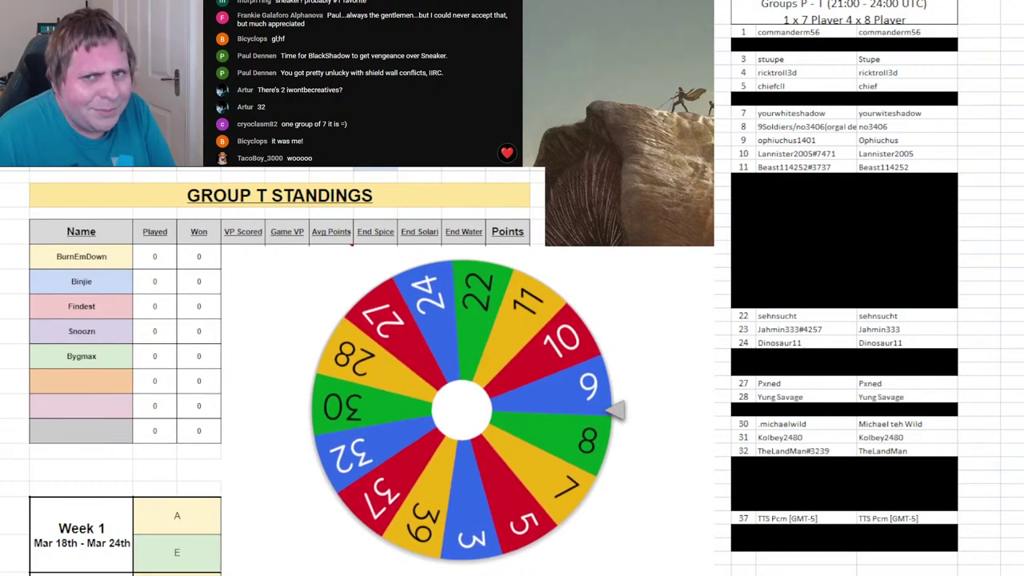
- Enter player 9 in Group P's sixth slot, remove 9, respin, and select roster row 9
{"action": "key", "text": "ctrl+Page_Up"}
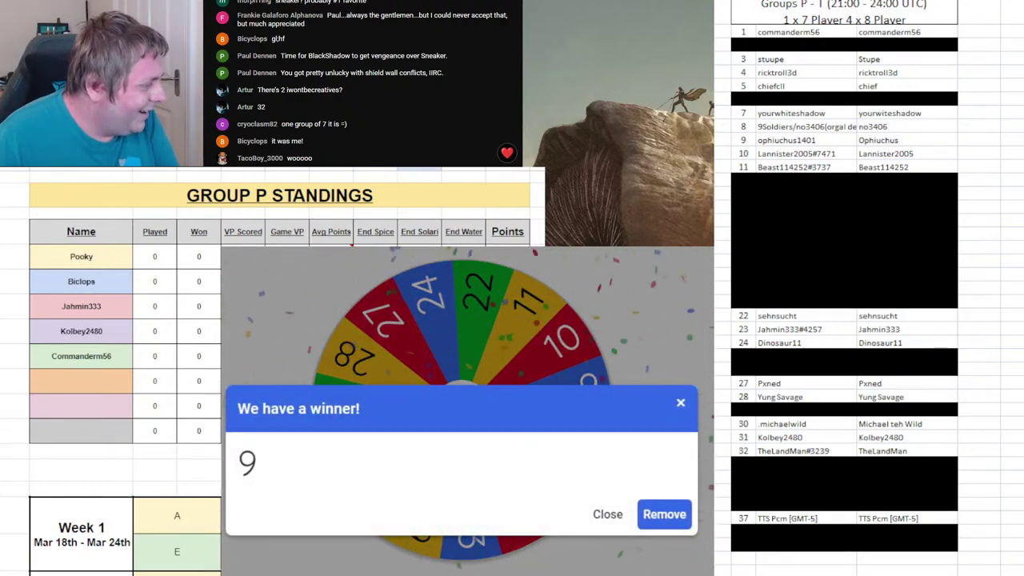
{"action": "left_click", "coordinate": [664, 515]}
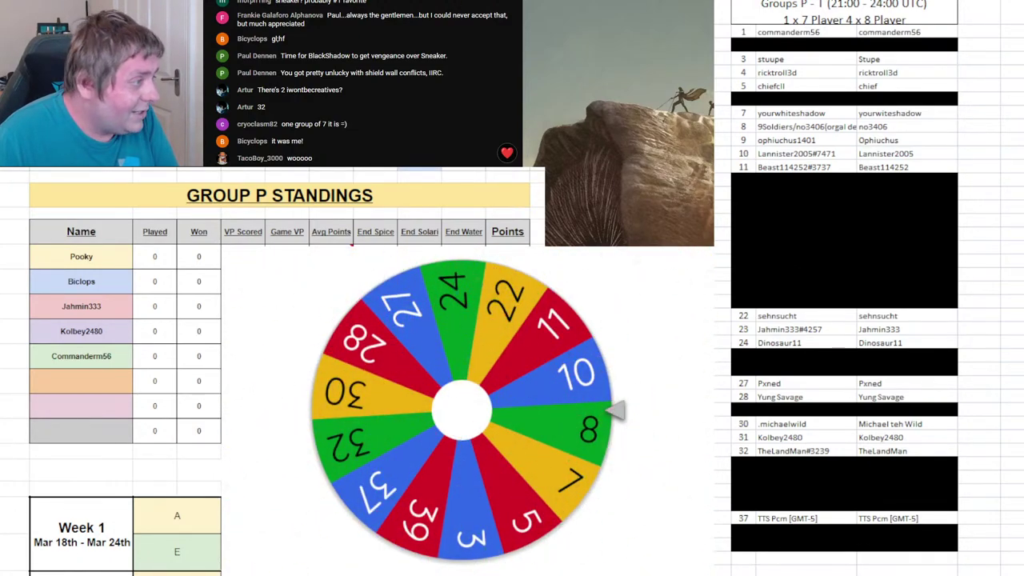
{"action": "type", "text": "Ophiuchus"}
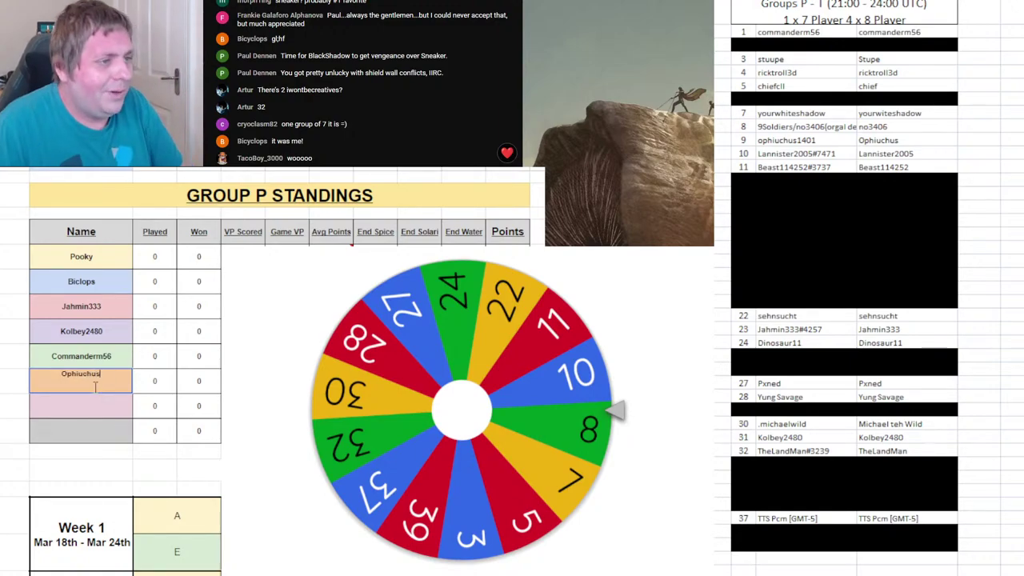
{"action": "left_click", "coordinate": [399, 432]}
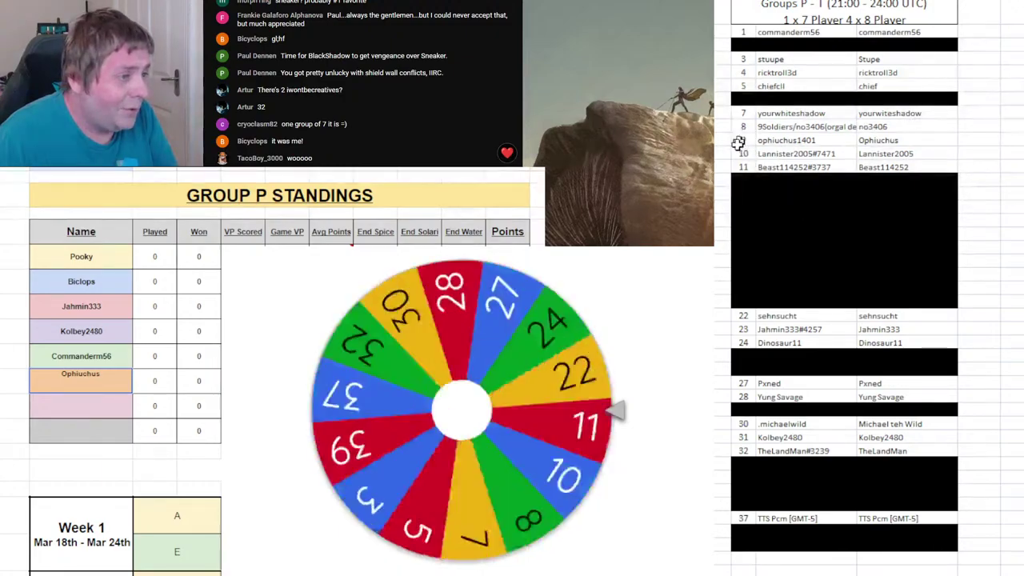
{"action": "left_click_drag", "start_coordinate": [739, 140], "coordinate": [956, 140]}
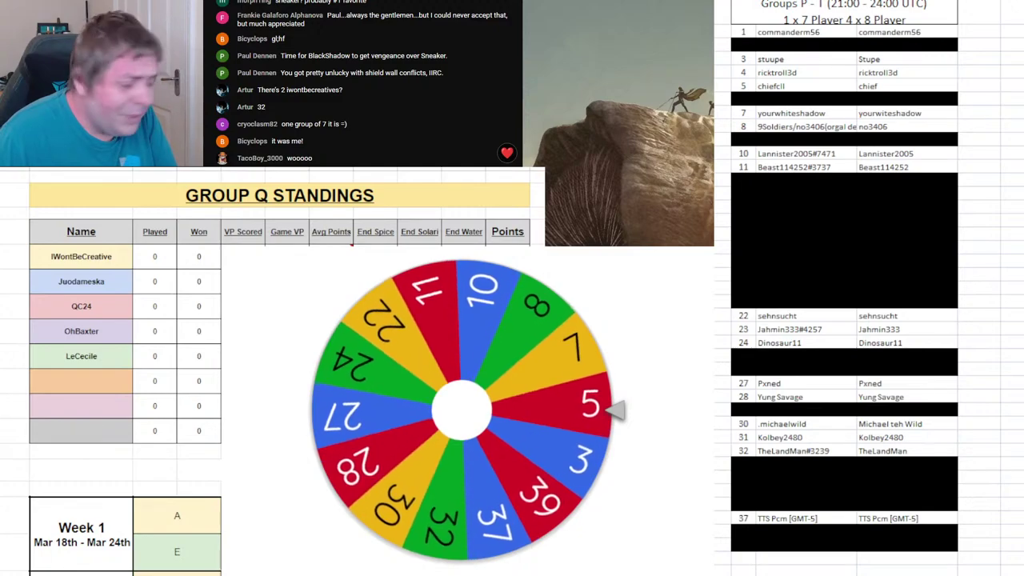
- Enter player 5 in Group Q's sixth slot, remove 5, and black out roster rows 5–6
{"action": "left_click", "coordinate": [88, 383]}
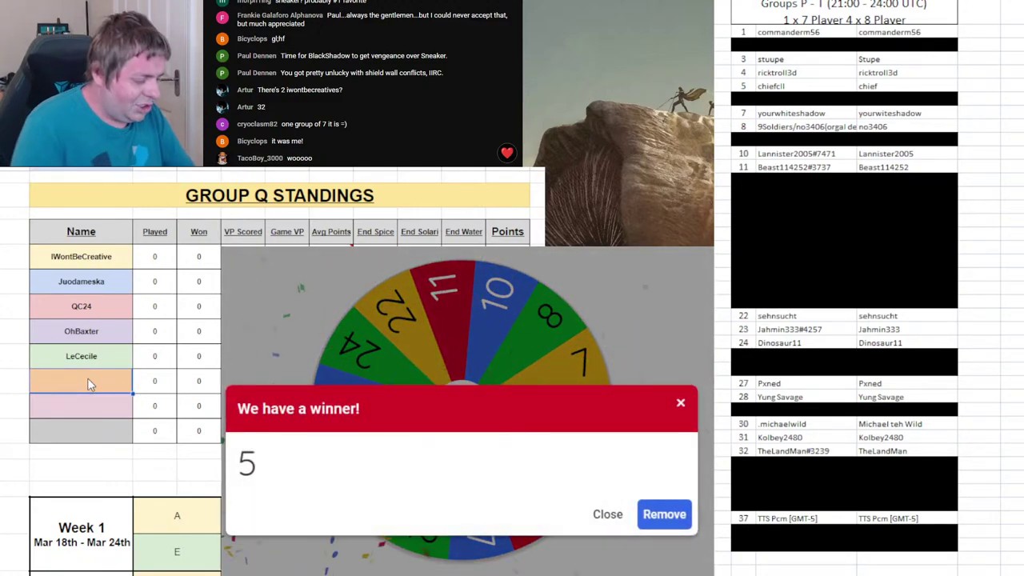
{"action": "type", "text": "Chief"}
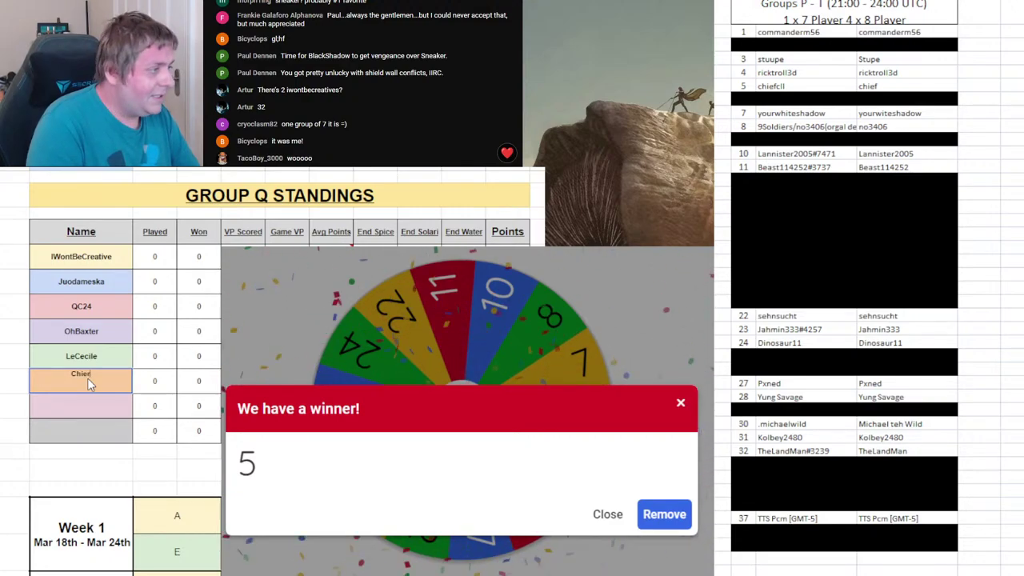
{"action": "key", "text": "BackSpace"}
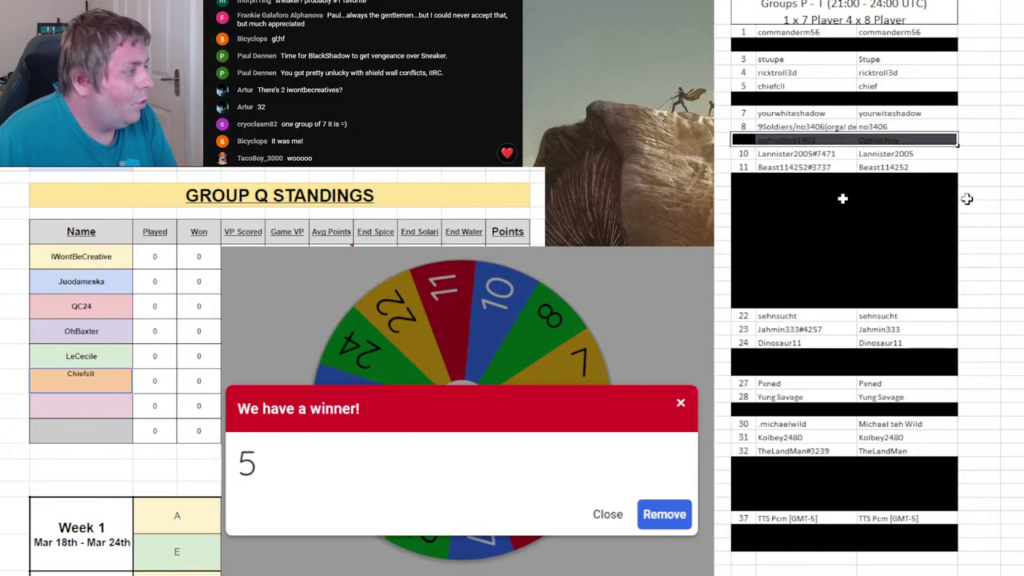
{"action": "left_click", "coordinate": [1012, 221]}
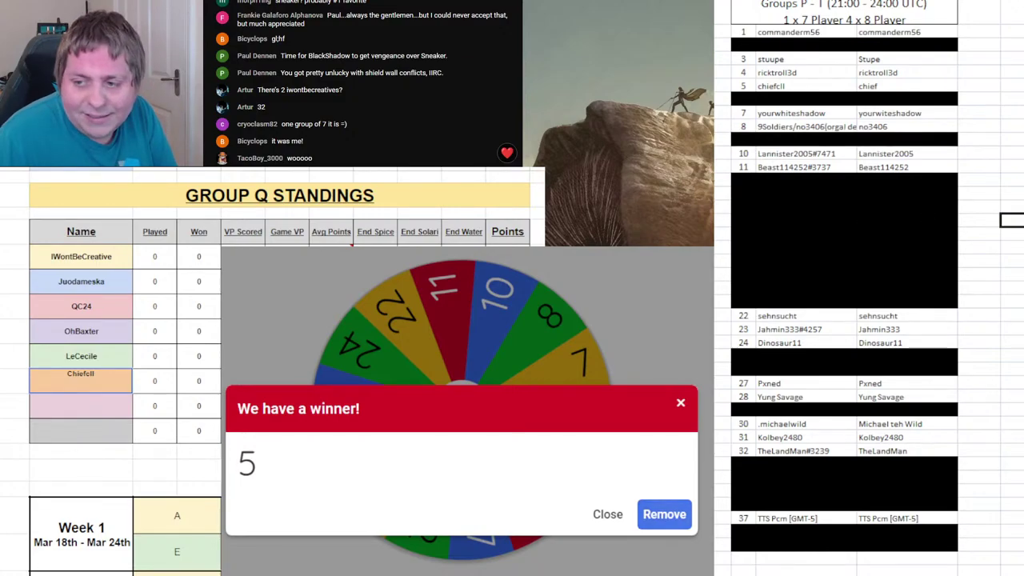
{"action": "left_click", "coordinate": [666, 515]}
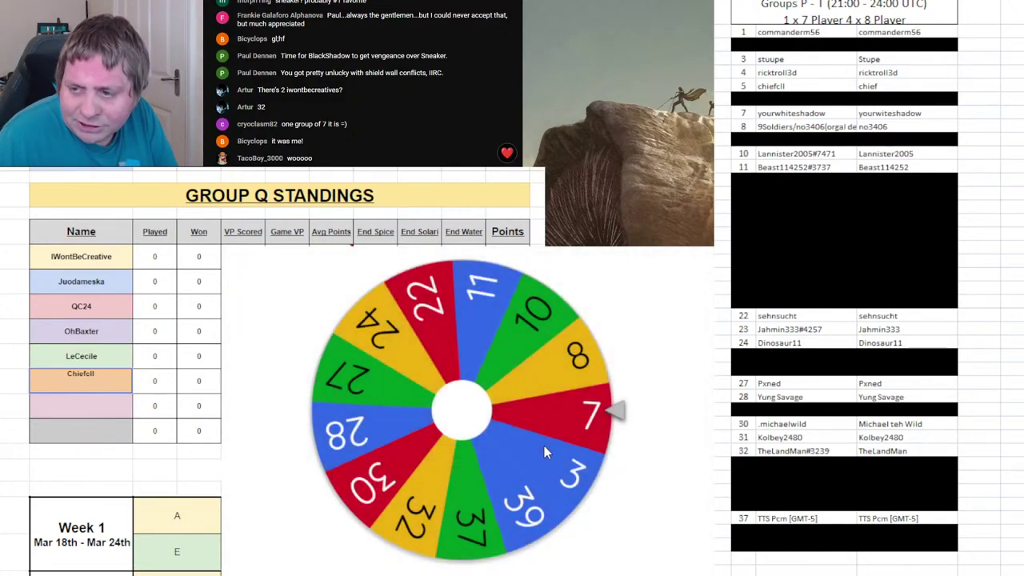
{"action": "left_click", "coordinate": [544, 446]}
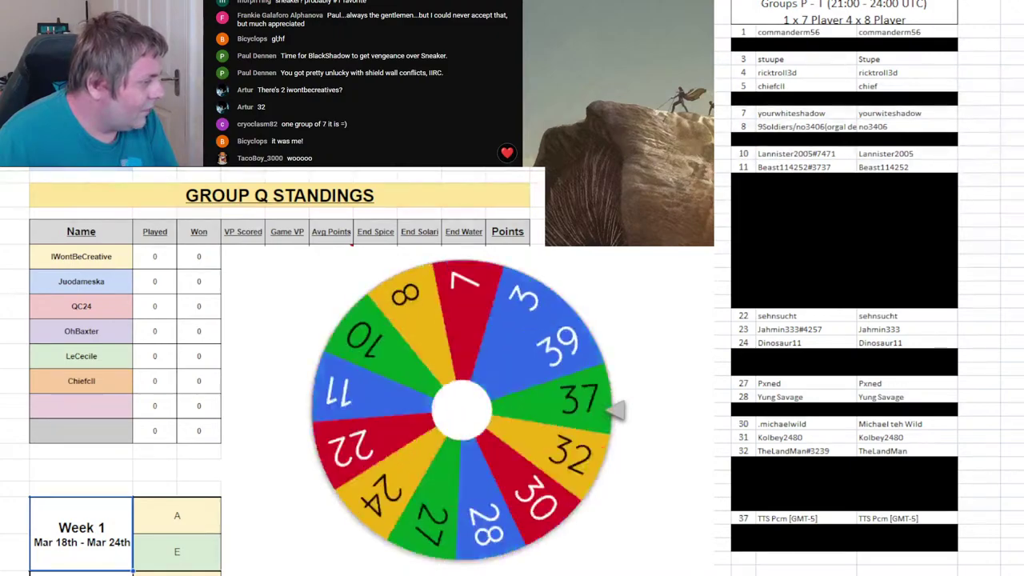
{"action": "left_click_drag", "start_coordinate": [744, 86], "coordinate": [920, 100]}
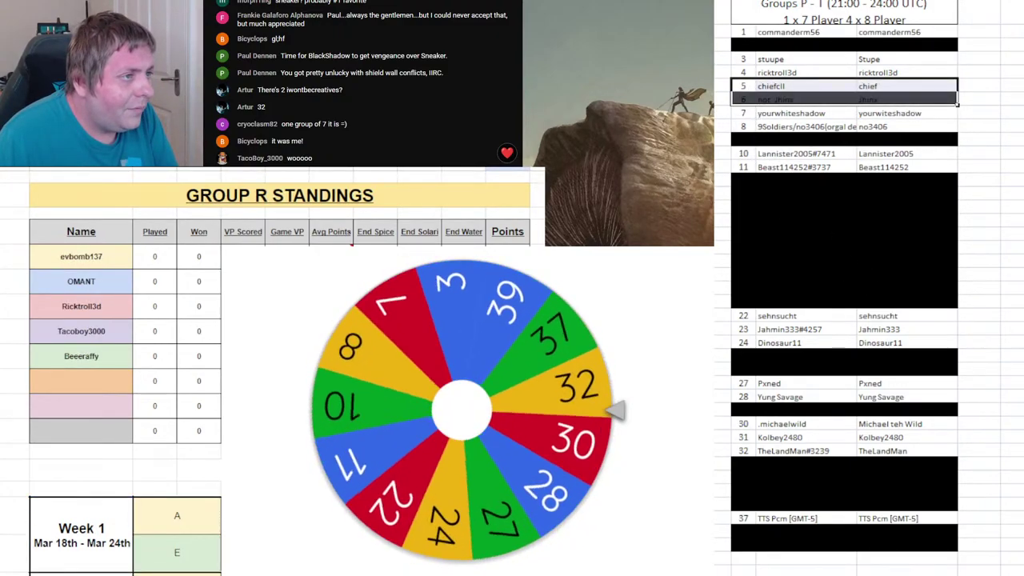
{"action": "key", "text": "ctrl+9"}
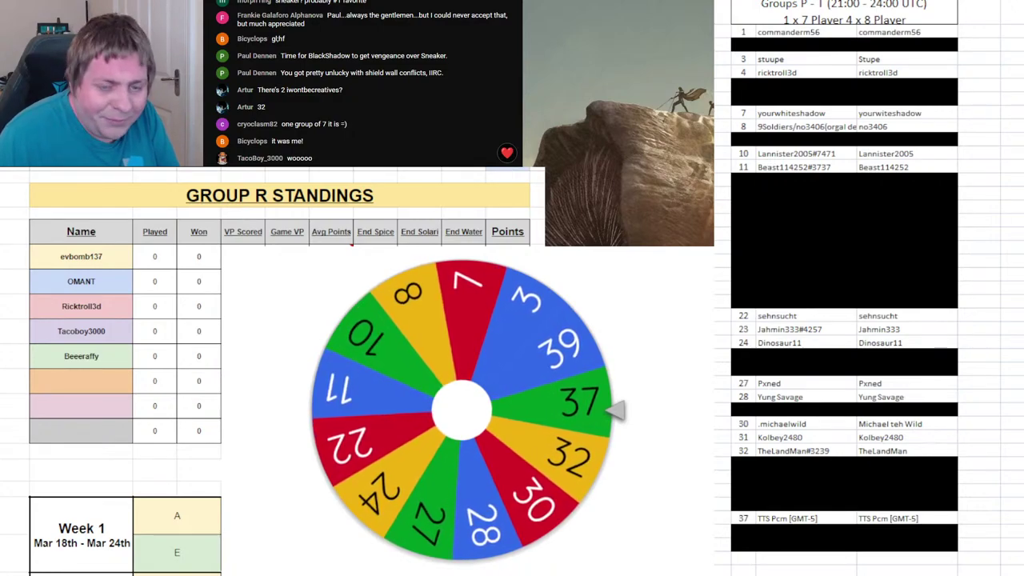
- Enter player 37's name in Group R's sixth slot and remove 37 from the wheel
{"action": "left_click", "coordinate": [97, 382]}
{"action": "type", "text": "TT"}
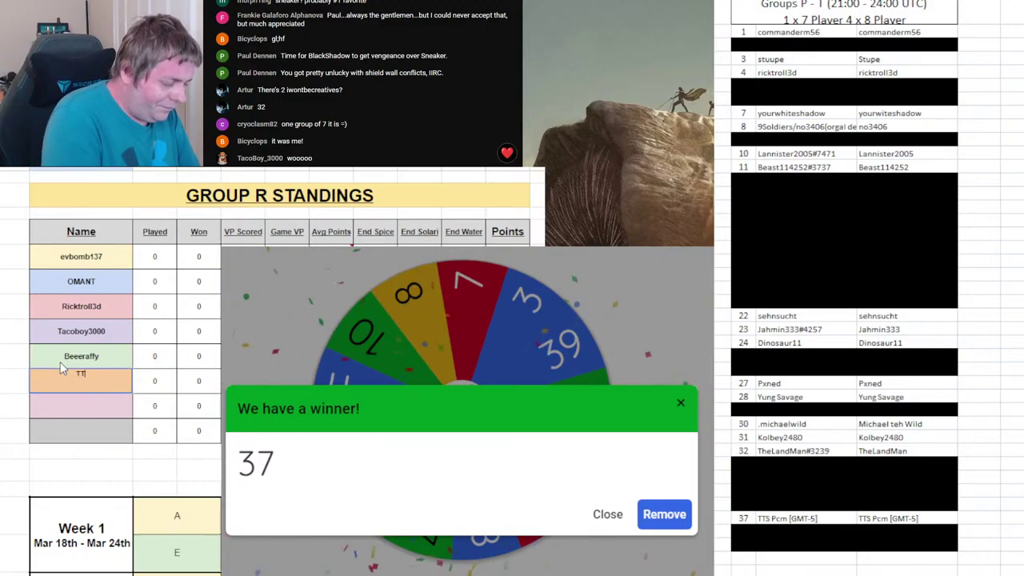
{"action": "type", "text": "S Pcm"}
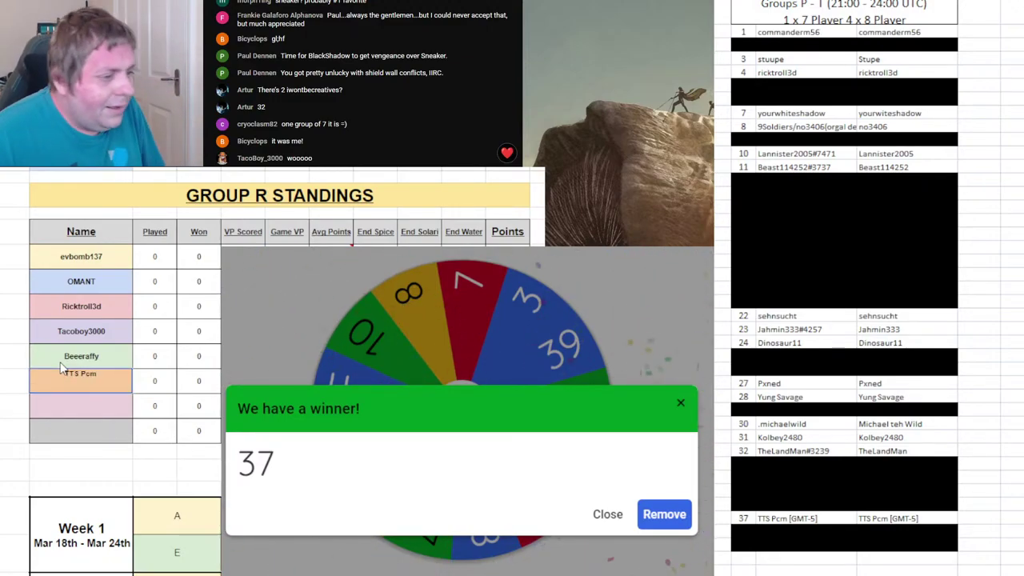
{"action": "left_click", "coordinate": [656, 528]}
{"action": "left_click", "coordinate": [534, 435]}
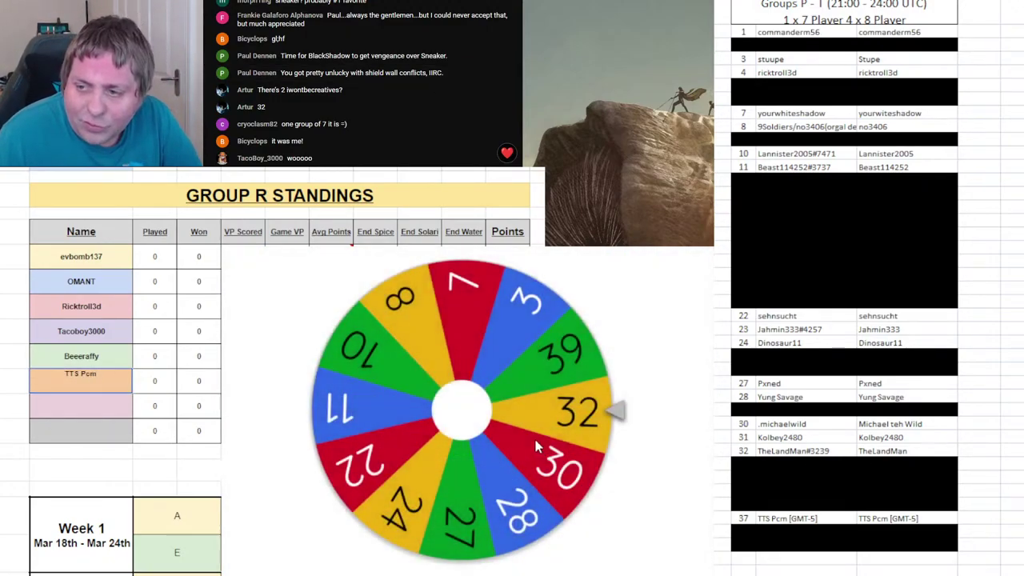
{"action": "left_click", "coordinate": [142, 499]}
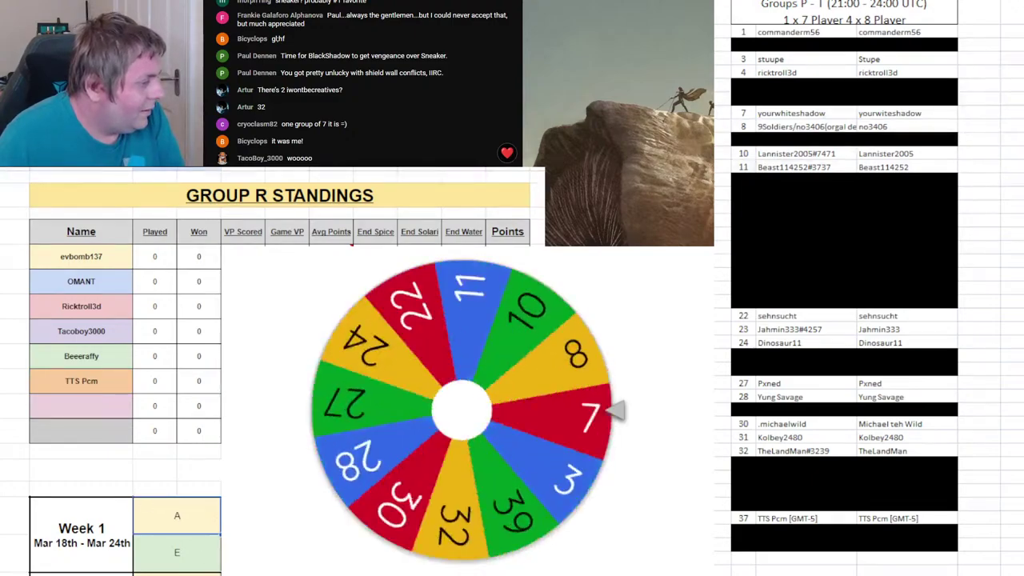
- Black out roster row 37, enter player 11 in Group S's sixth slot, remove 11, black out row 11
{"action": "key", "text": "ctrl+Page_Down"}
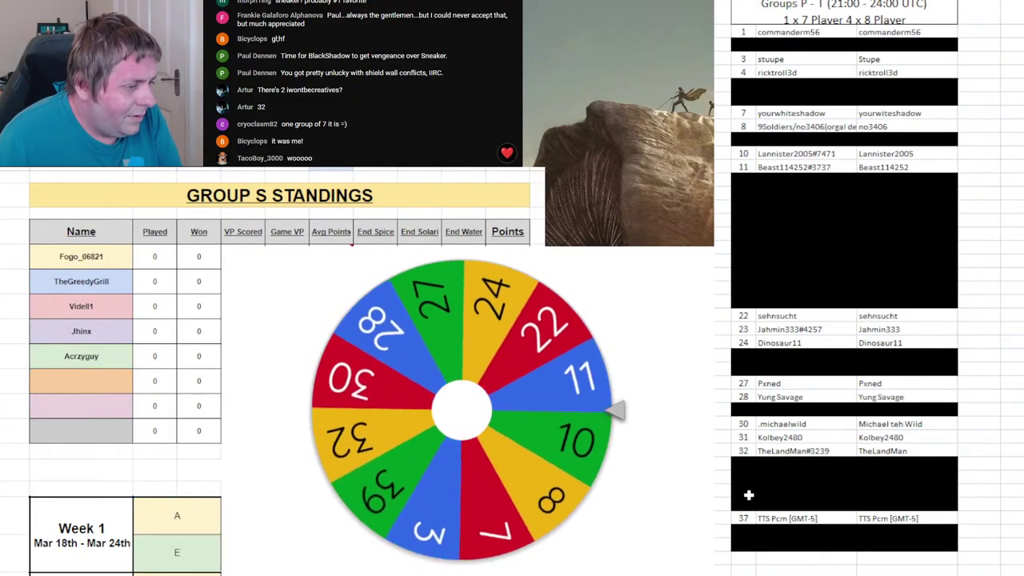
{"action": "left_click_drag", "start_coordinate": [743, 517], "coordinate": [960, 518]}
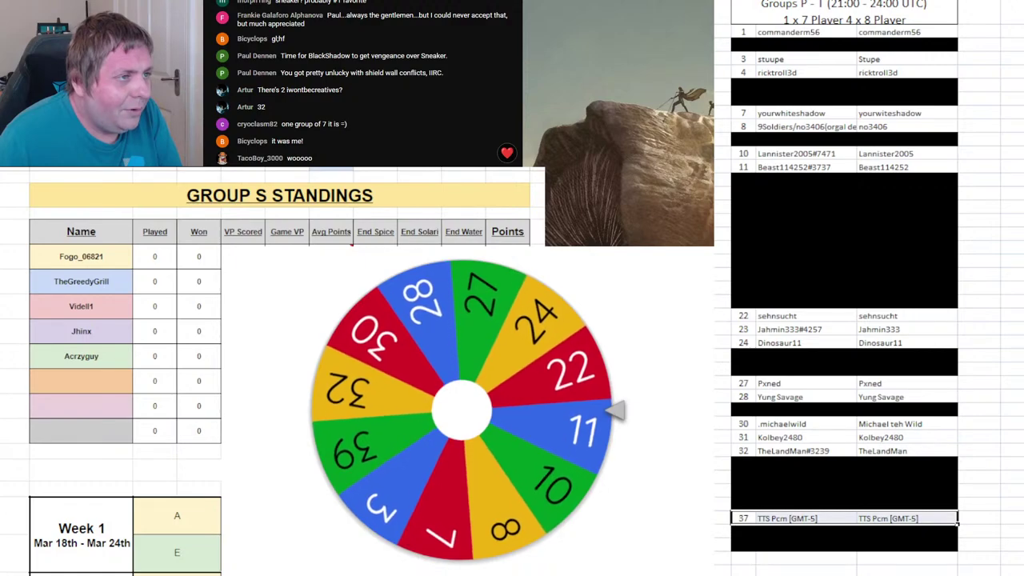
{"action": "key", "text": "F4"}
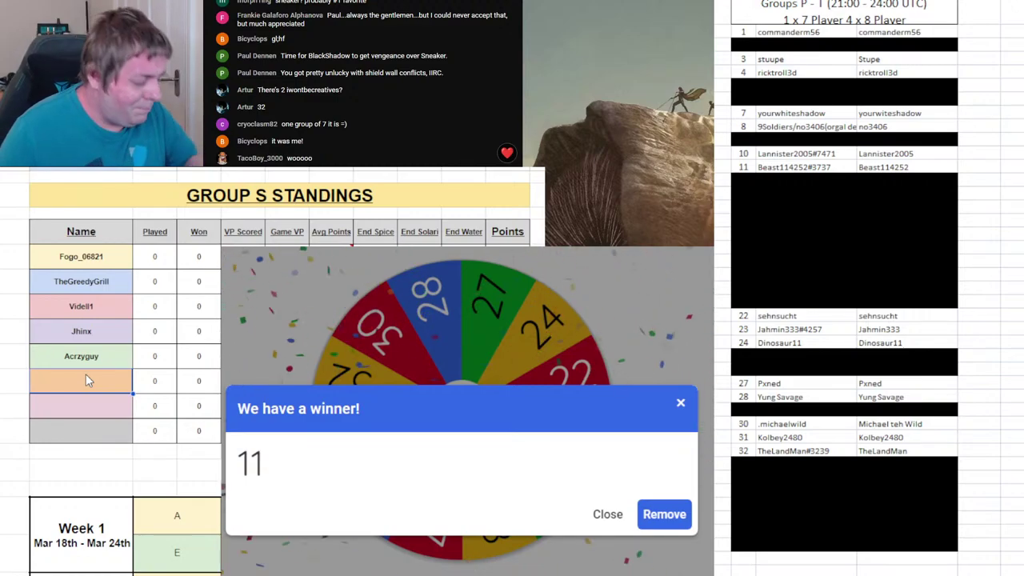
{"action": "type", "text": "Beast114252"}
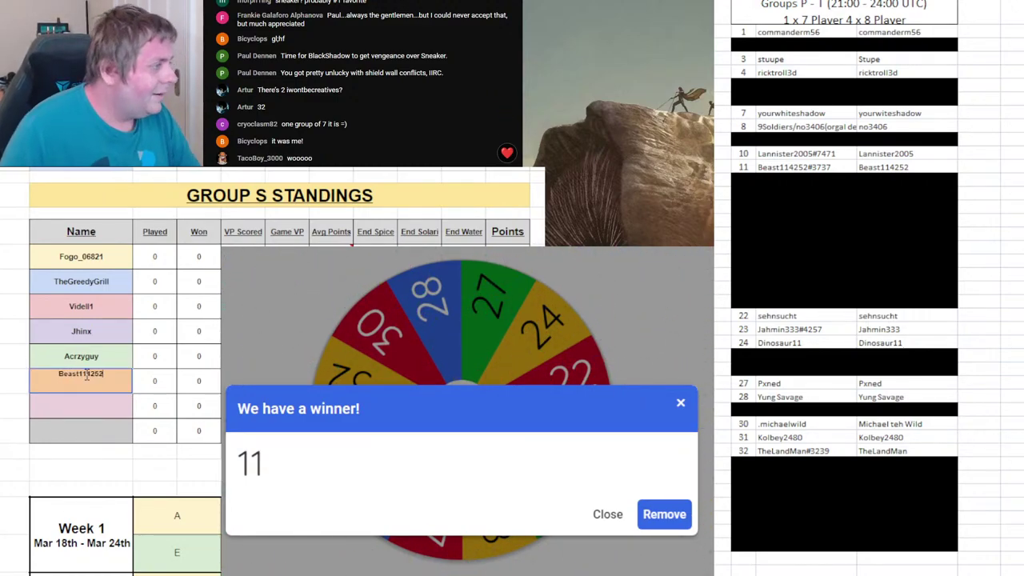
{"action": "left_click", "coordinate": [676, 516]}
{"action": "left_click", "coordinate": [586, 456]}
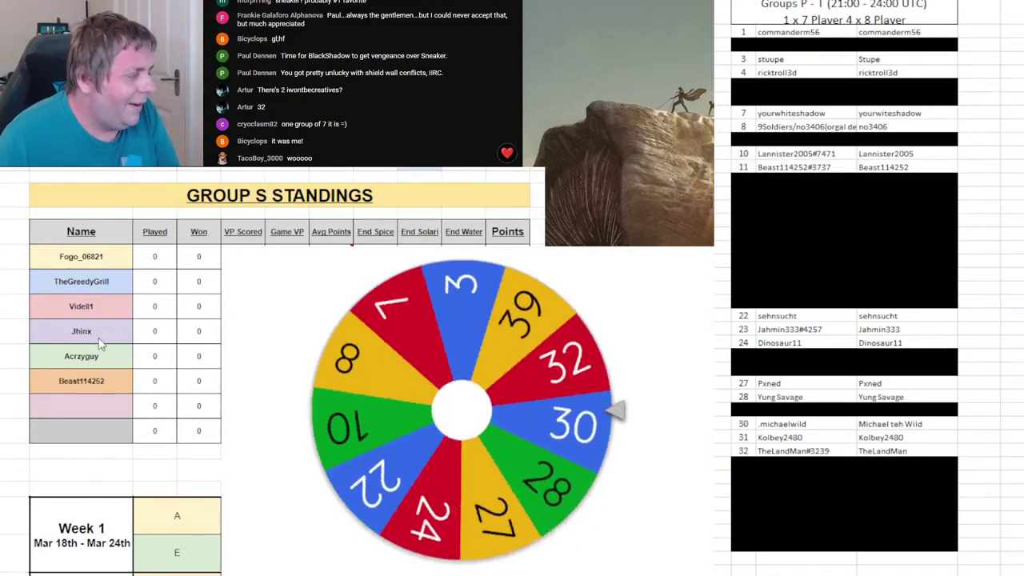
{"action": "left_click", "coordinate": [739, 167]}
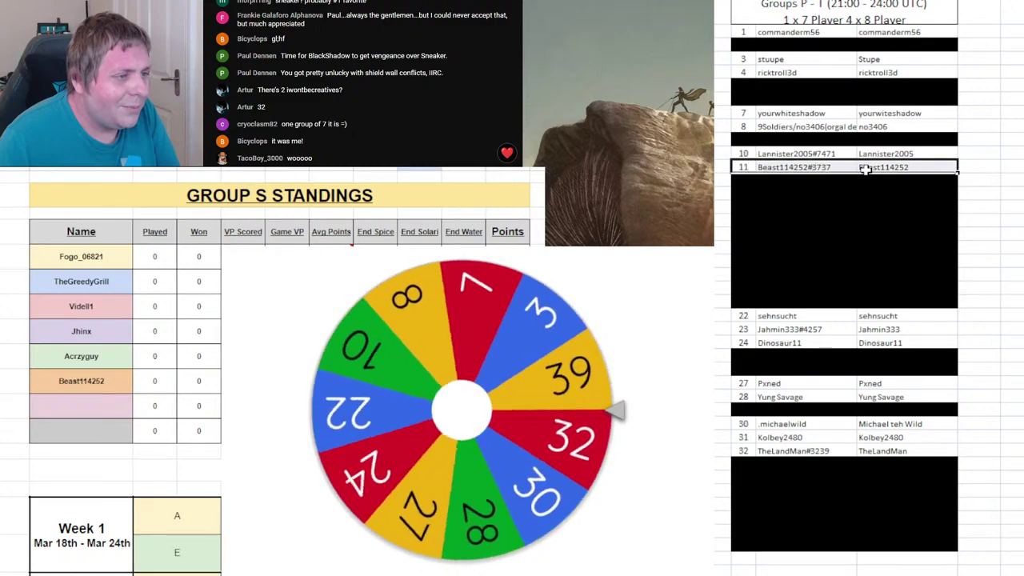
{"action": "key", "text": "ctrl+v"}
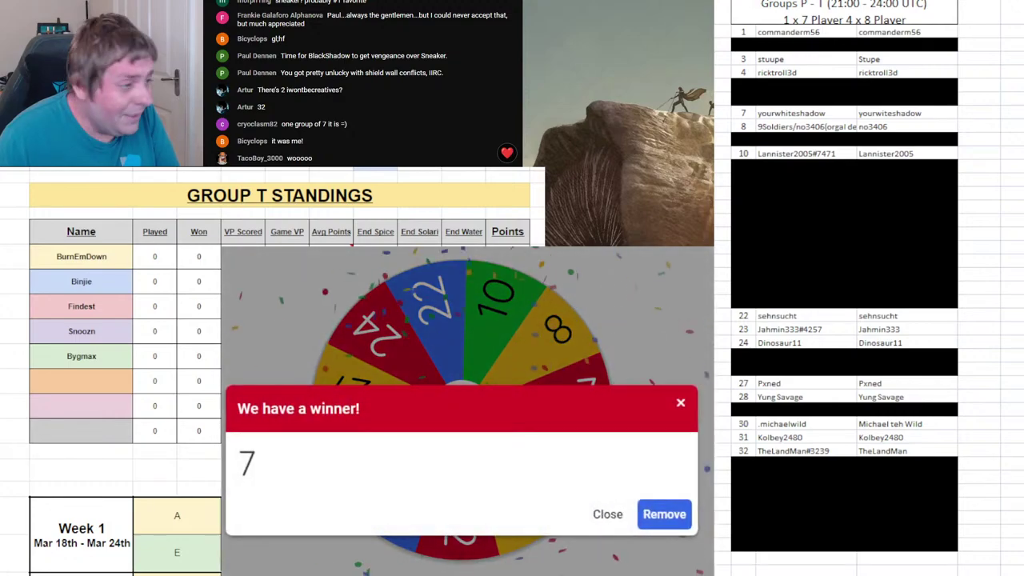
- Enter player 7 in Group T's sixth slot, remove 7, and black out roster row 7
{"action": "left_click", "coordinate": [100, 386]}
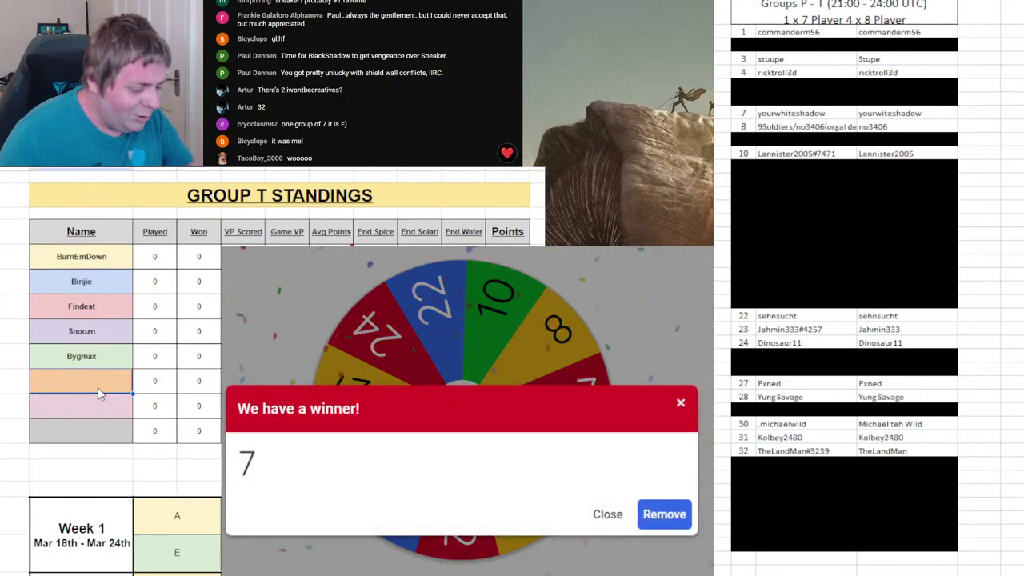
{"action": "type", "text": "YourWhite Shadow"}
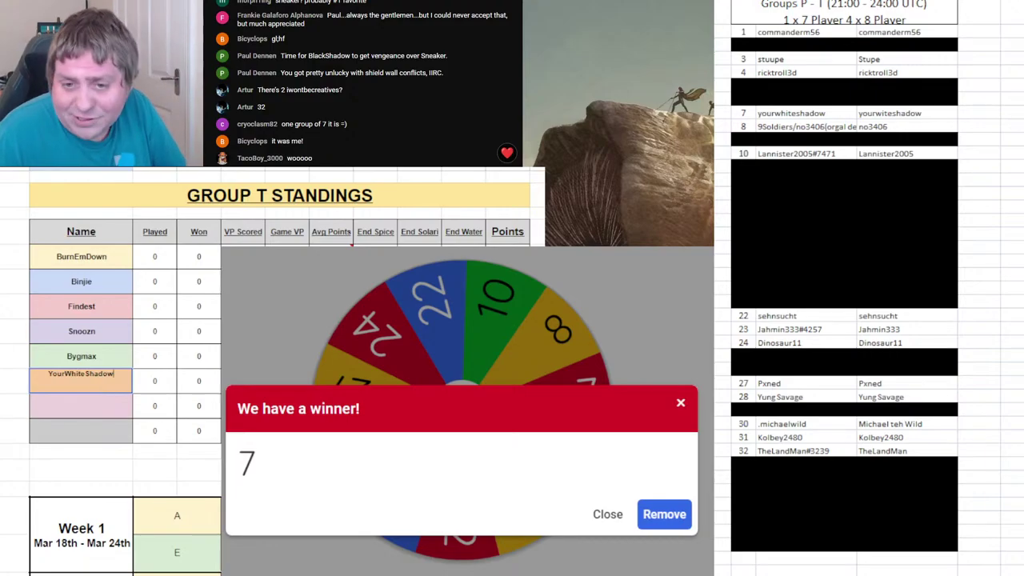
{"action": "left_click", "coordinate": [663, 515]}
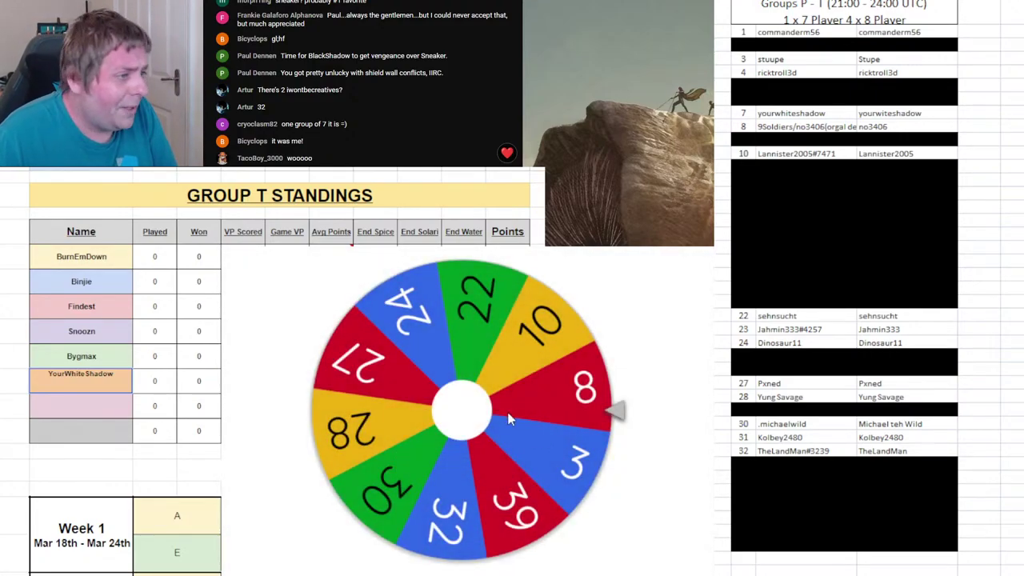
{"action": "left_click", "coordinate": [505, 408]}
{"action": "left_click", "coordinate": [768, 166]}
{"action": "left_click", "coordinate": [752, 113]}
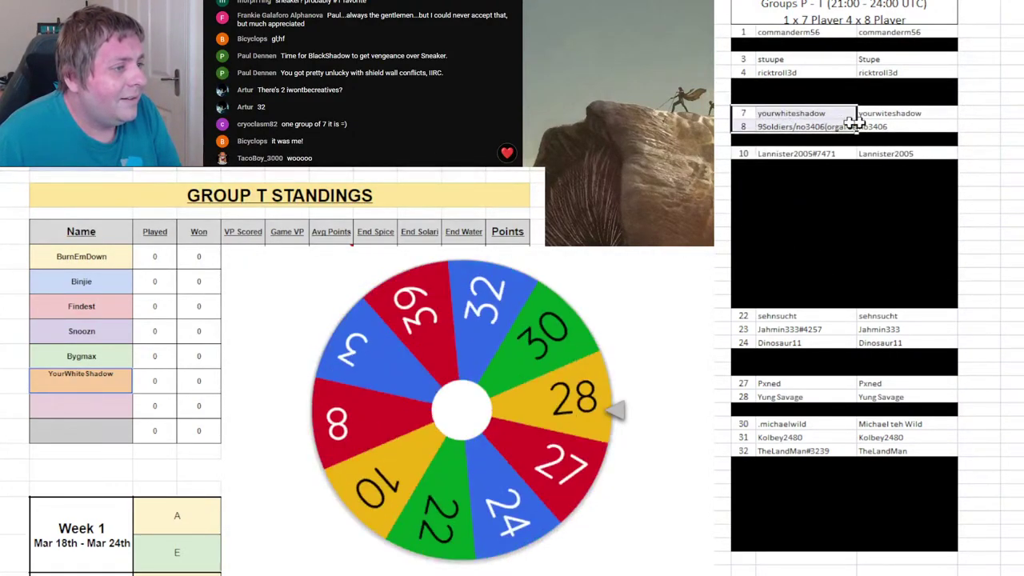
{"action": "key", "text": "Delete"}
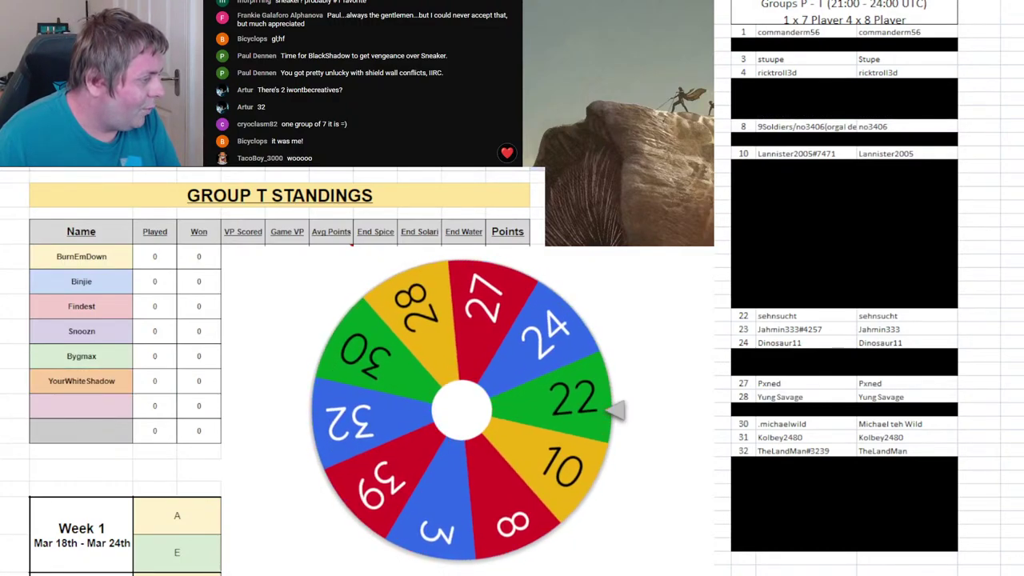
- Enter drawn player 24's name in Group P's seventh slot, drop 24 from the wheel, and spin again
{"action": "key", "text": "ctrl+Page_Up"}
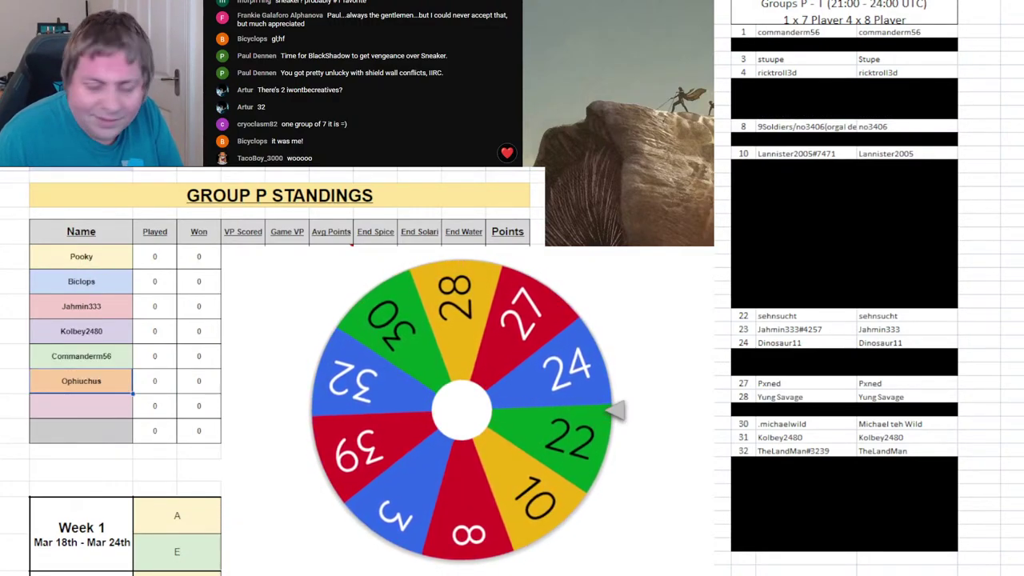
{"action": "left_click", "coordinate": [94, 406]}
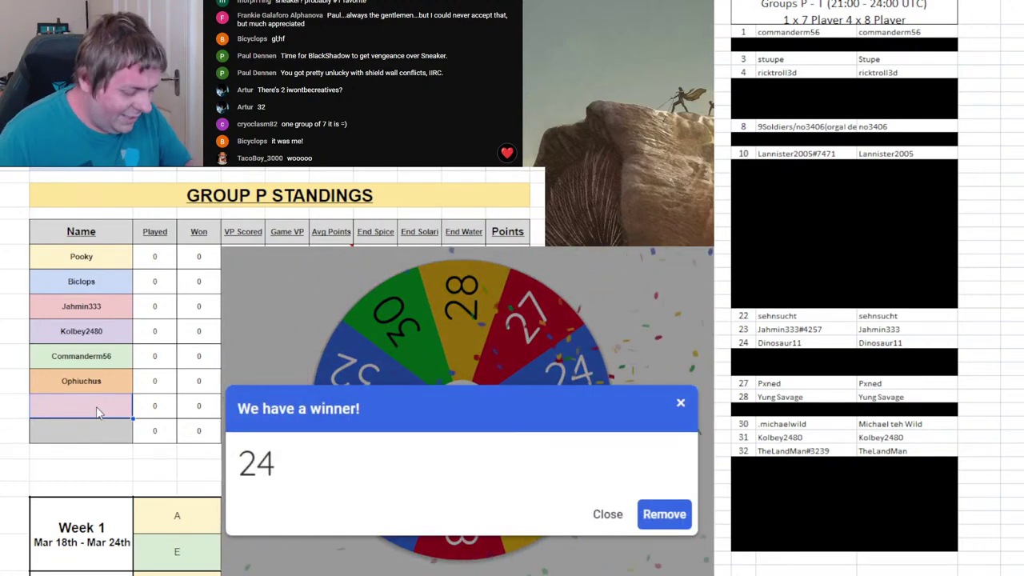
{"action": "type", "text": "Dinosaur"}
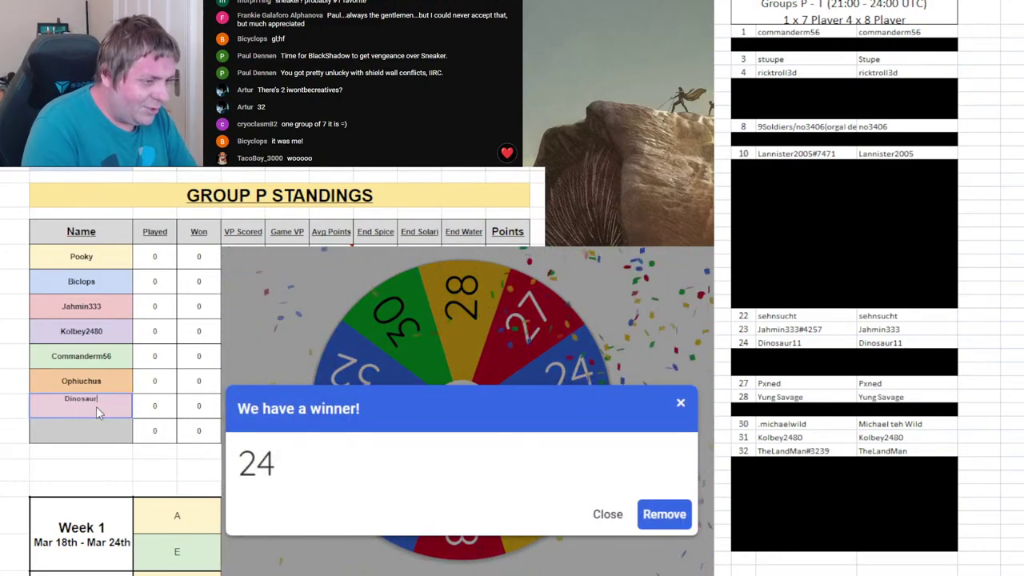
{"action": "type", "text": "11"}
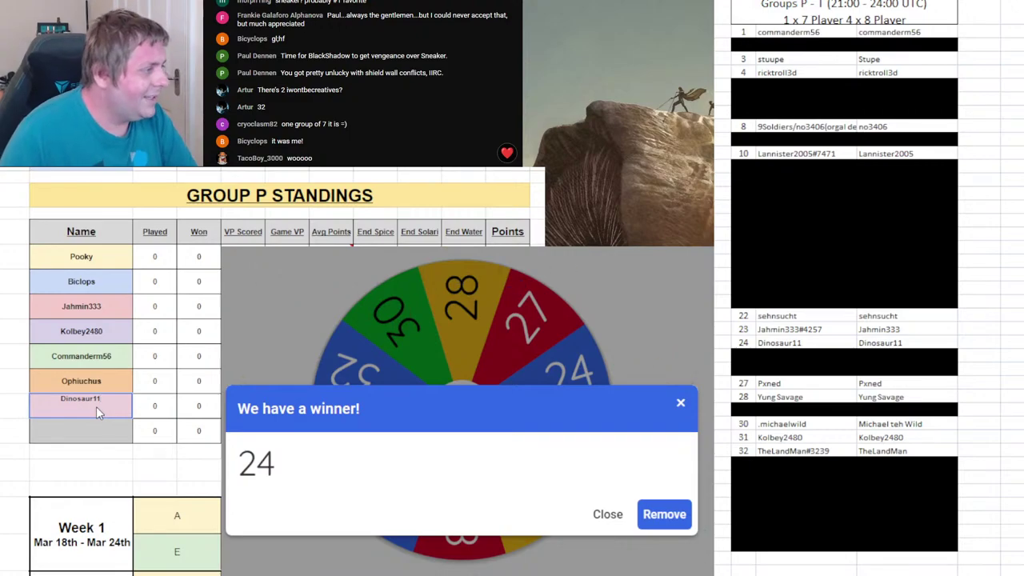
{"action": "key", "text": "Return"}
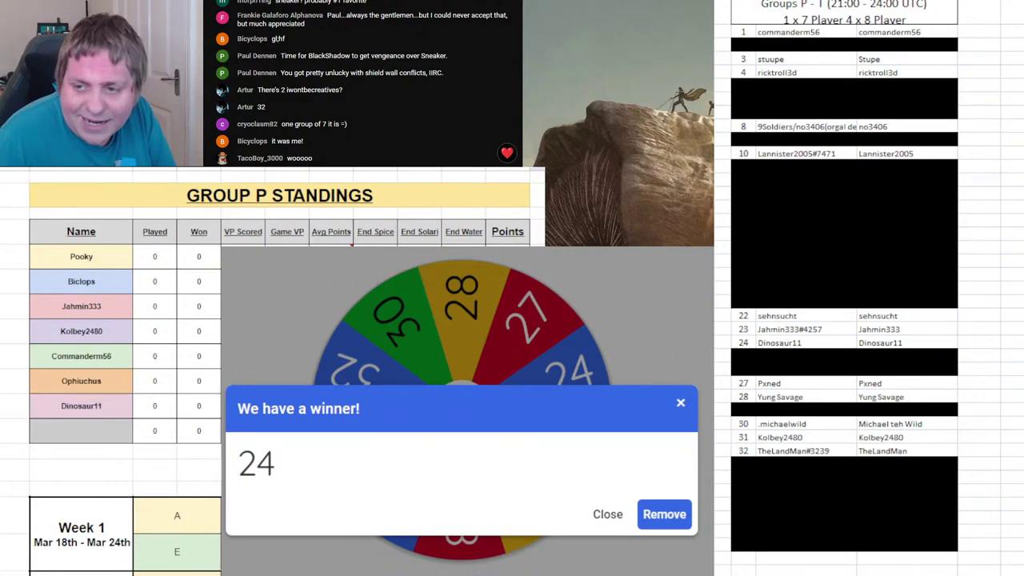
{"action": "left_click", "coordinate": [665, 515]}
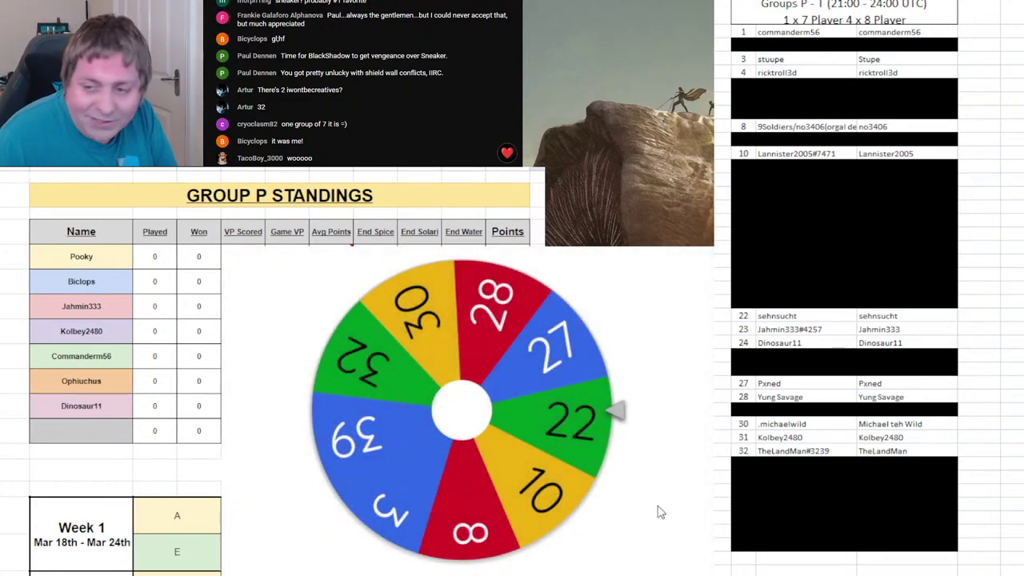
{"action": "left_click", "coordinate": [536, 394]}
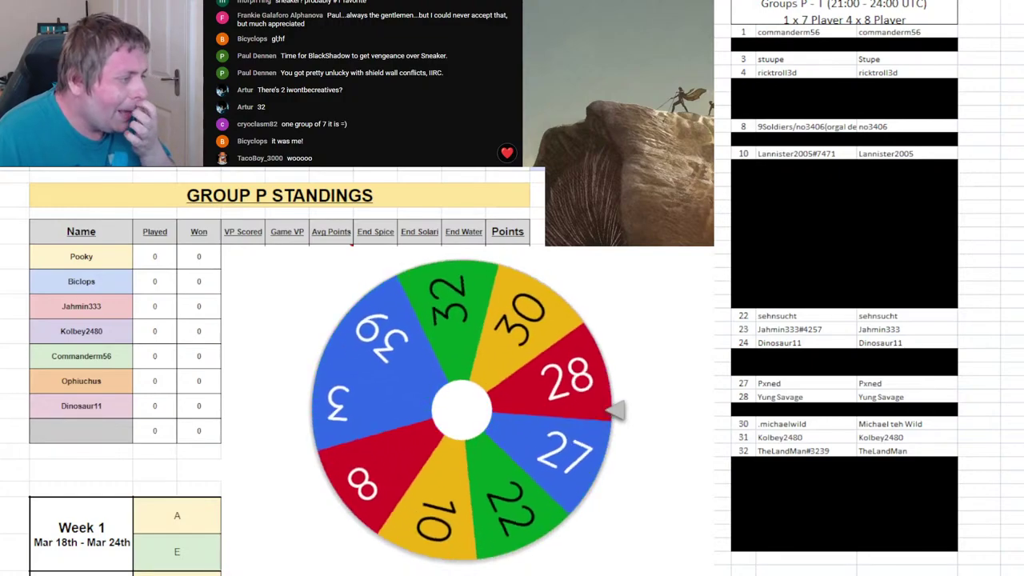
- Black out roster row 24 and enter player 3's name in Group Q's seventh slot
{"action": "left_click", "coordinate": [844, 113]}
{"action": "left_click", "coordinate": [743, 344]}
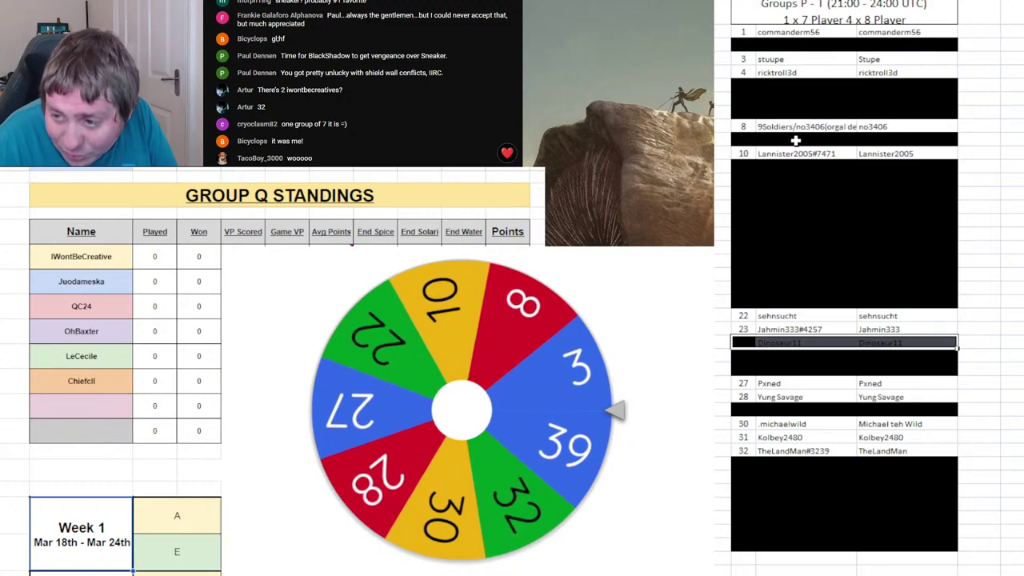
{"action": "left_click", "coordinate": [826, 152]}
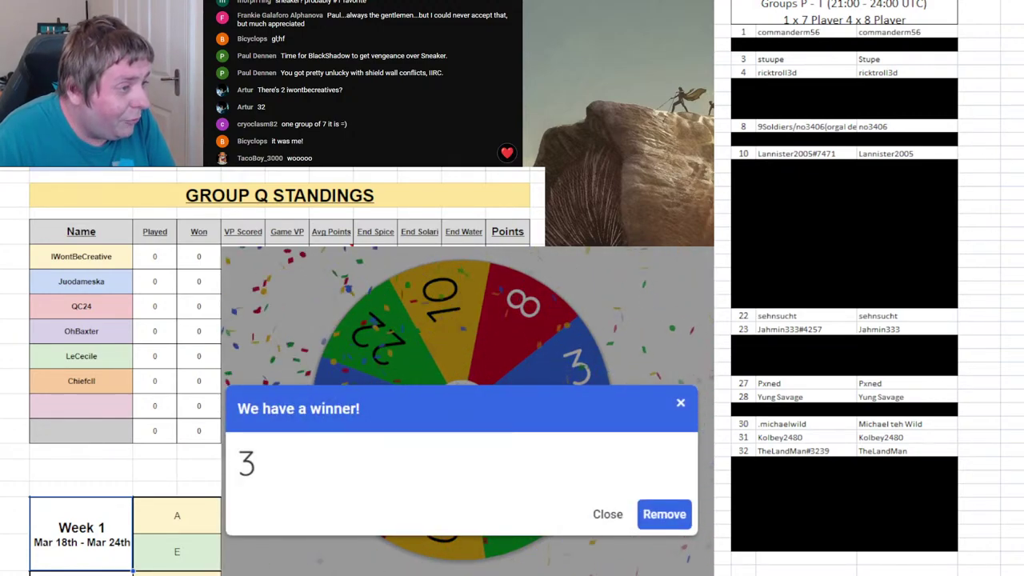
{"action": "left_click", "coordinate": [110, 407]}
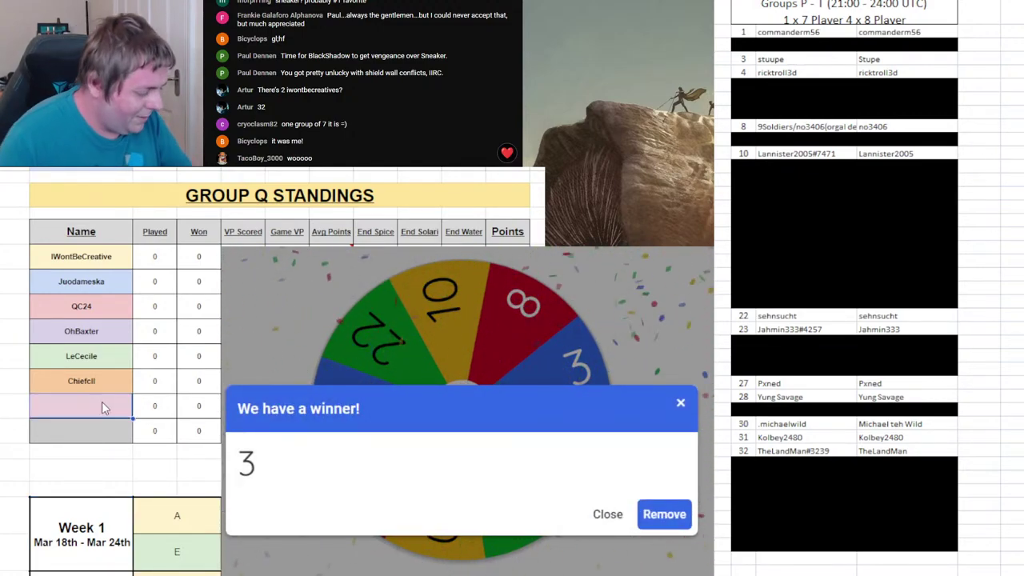
{"action": "type", "text": "Stuupe"}
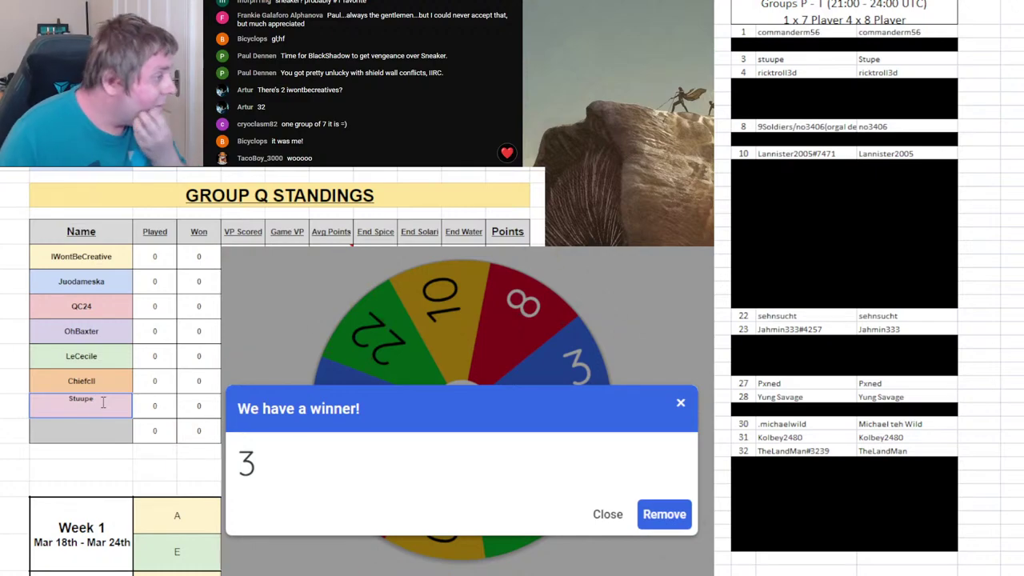
- Remove 3 from the wheel, spin again, and black out roster rows 3 and 1
{"action": "left_click", "coordinate": [676, 515]}
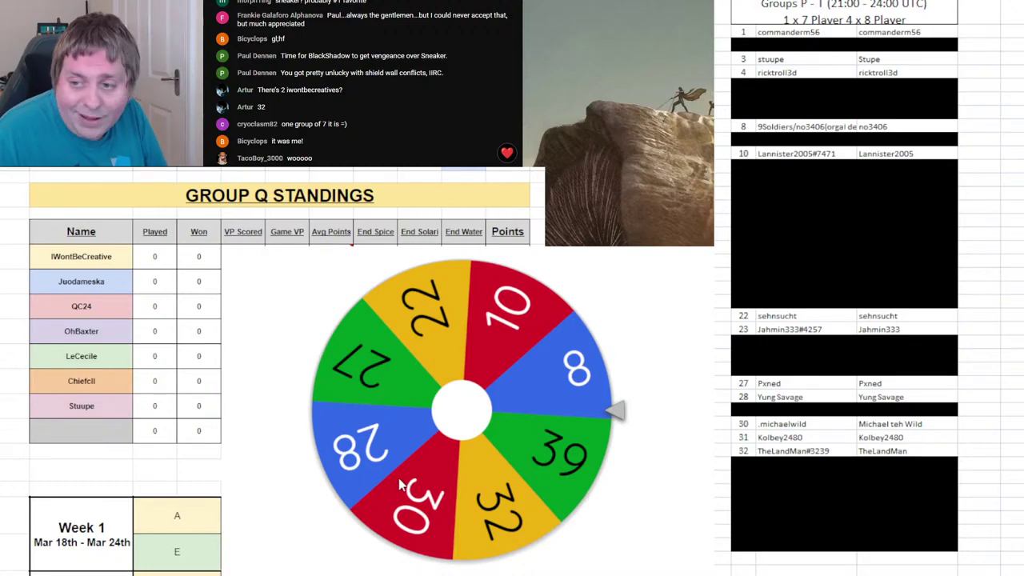
{"action": "left_click", "coordinate": [346, 445]}
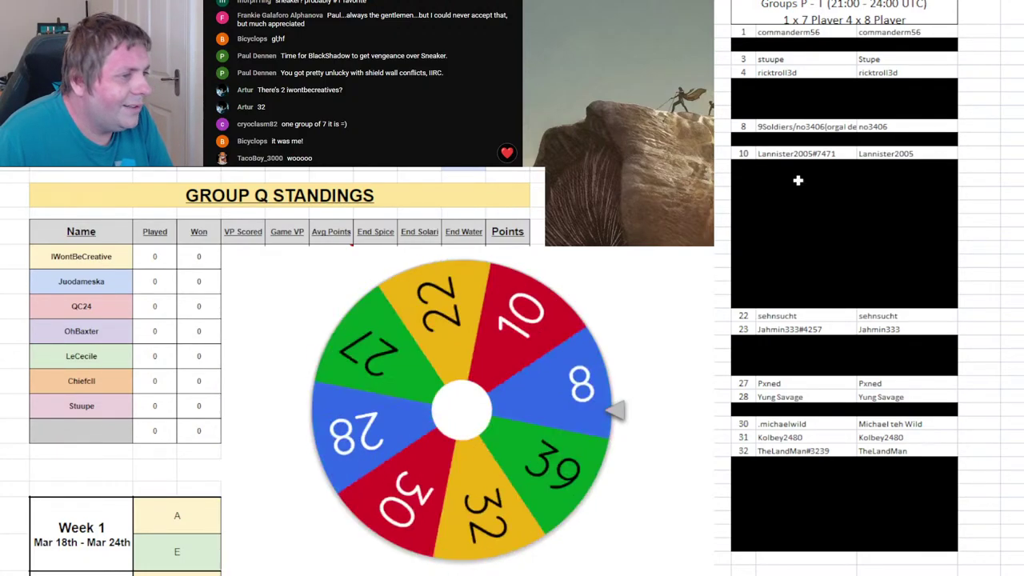
{"action": "left_click", "coordinate": [864, 59]}
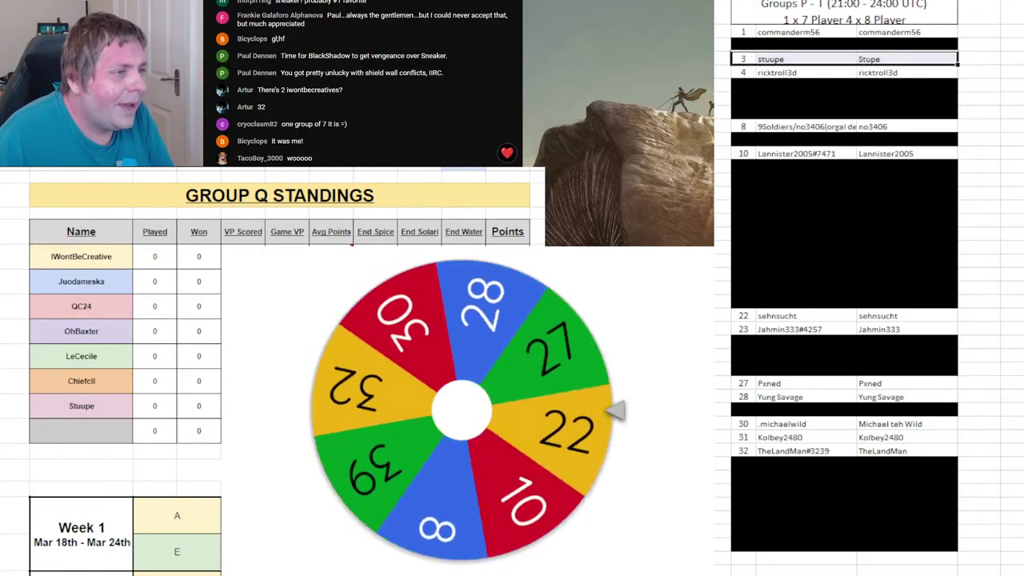
{"action": "left_click", "coordinate": [844, 32]}
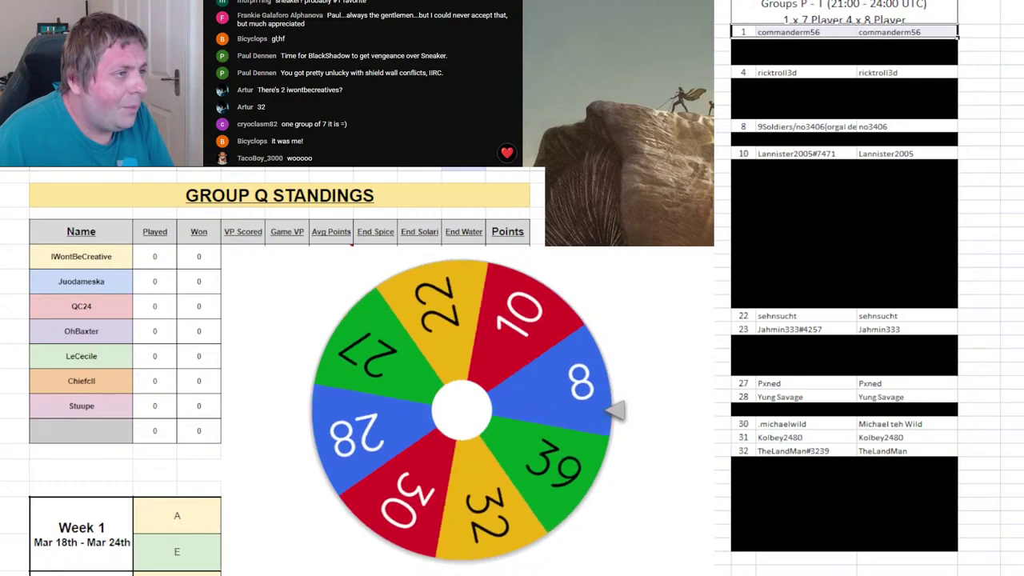
{"action": "key", "text": "F4"}
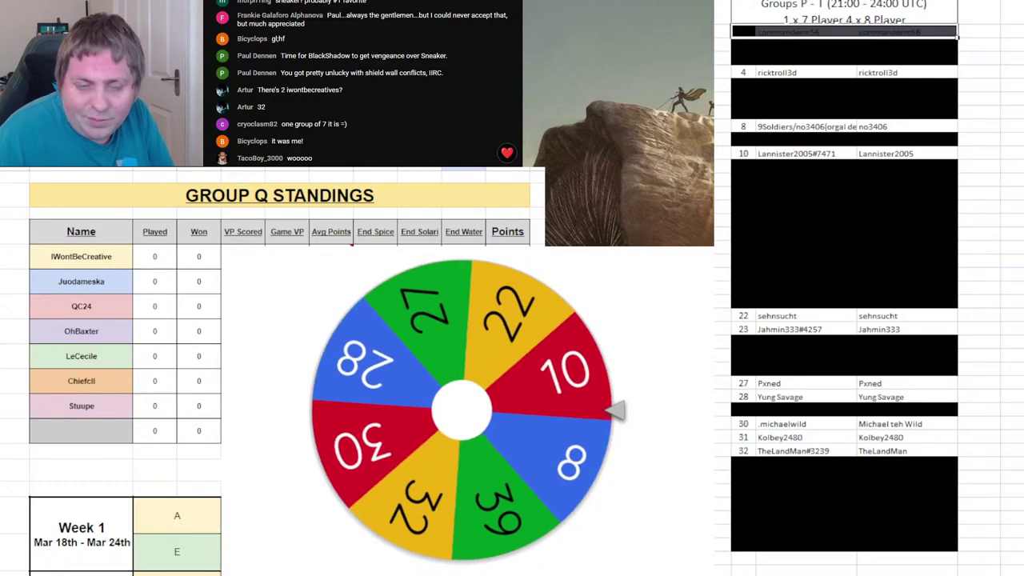
{"action": "key", "text": "Down"}
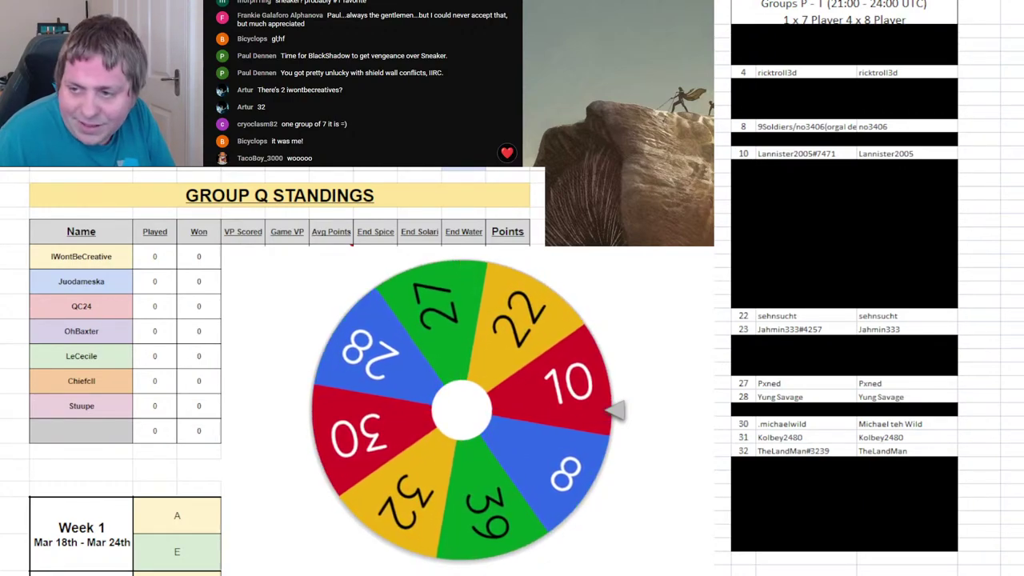
- Confirm player 10's name in Group R's seventh slot, drop 10 from the wheel, and spin
{"action": "scroll", "coordinate": [149, 398], "scroll_direction": "down", "scroll_amount": 5}
{"action": "left_click", "coordinate": [101, 412]}
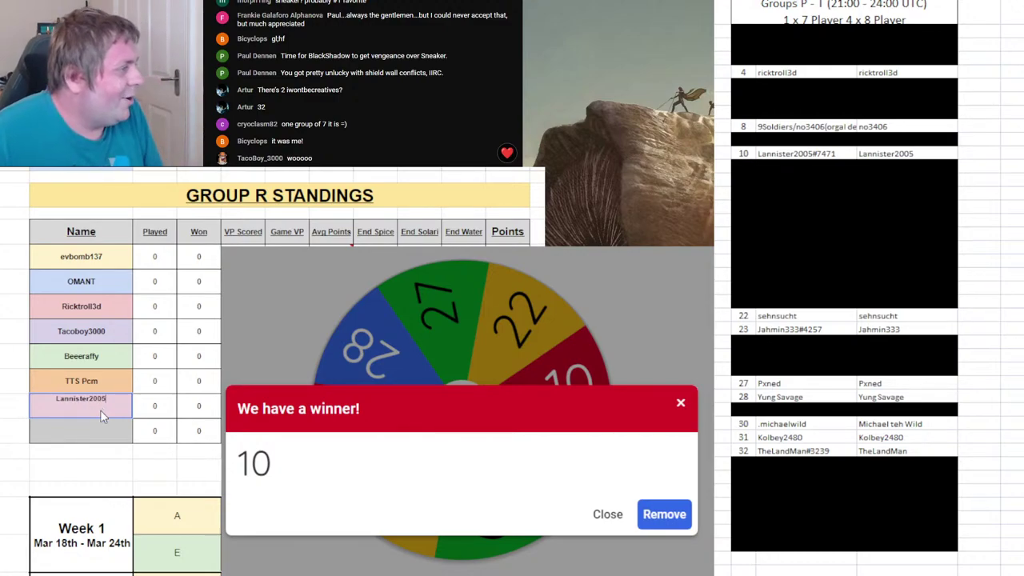
{"action": "key", "text": "Return"}
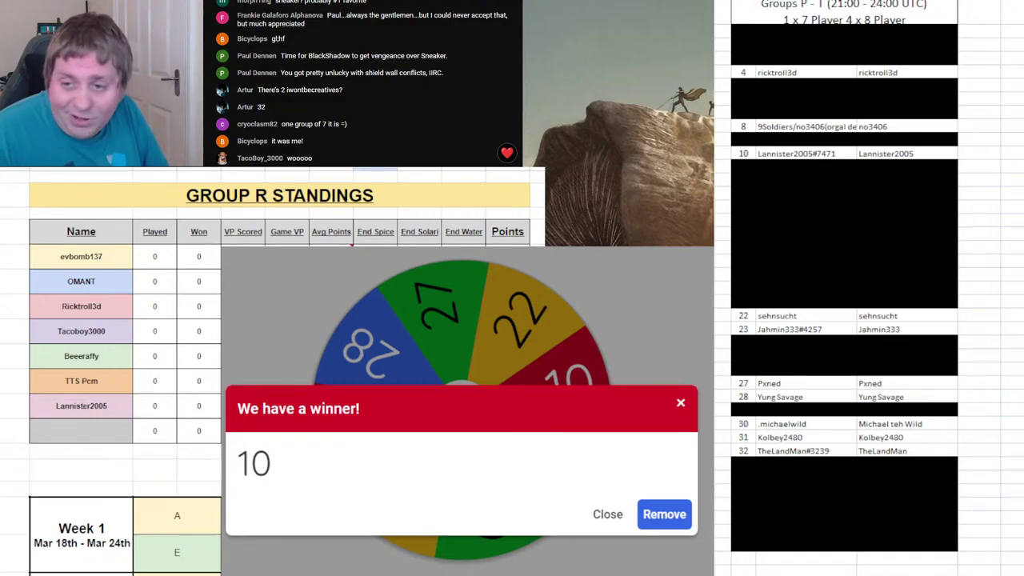
{"action": "left_click", "coordinate": [672, 516]}
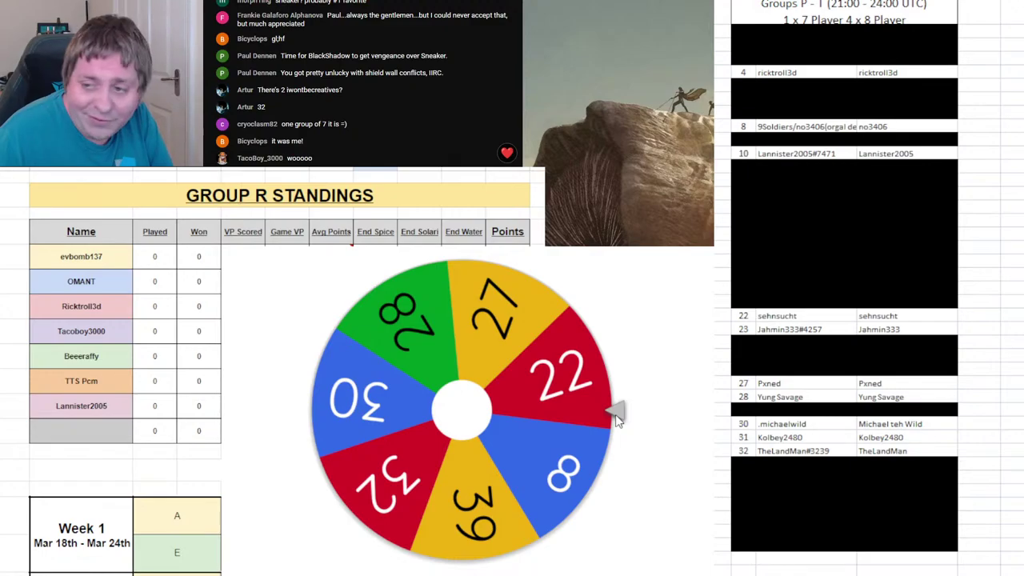
{"action": "left_click", "coordinate": [524, 398]}
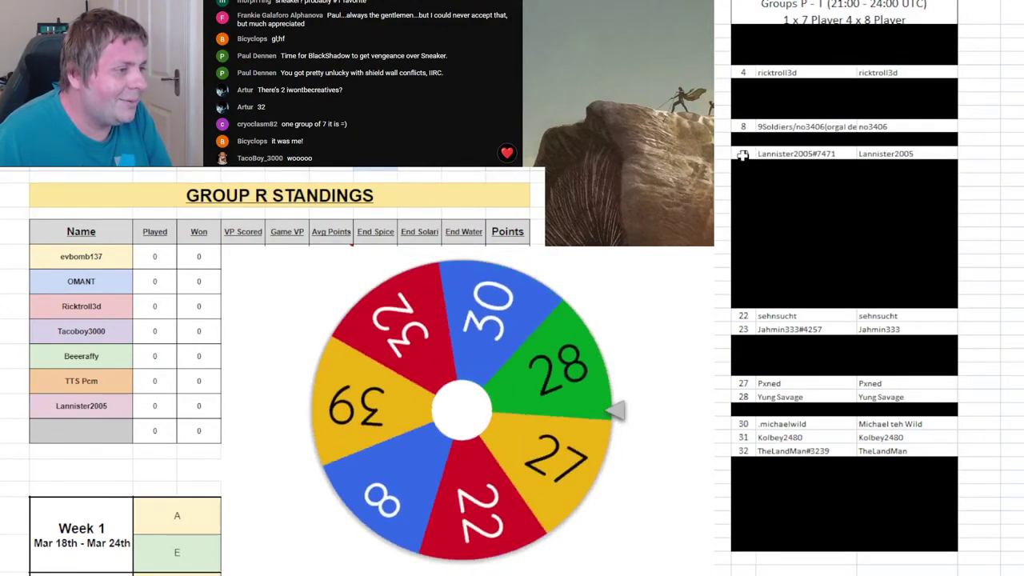
- Black out roster row 10 and pick out the wheel's winning number 30
{"action": "left_click_drag", "start_coordinate": [743, 154], "coordinate": [867, 155]}
{"action": "key", "text": "ctrl+y"}
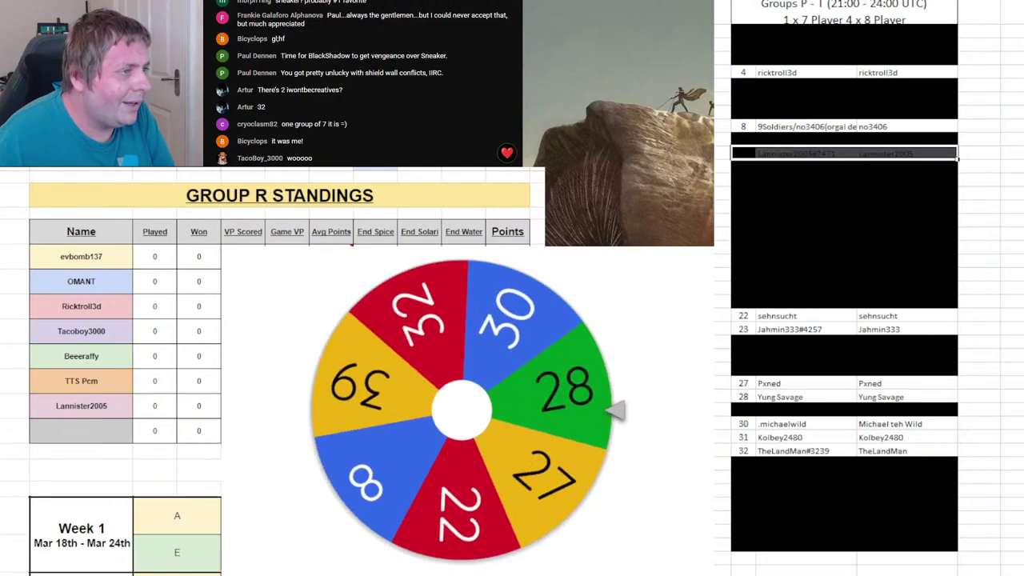
{"action": "left_click", "coordinate": [780, 427]}
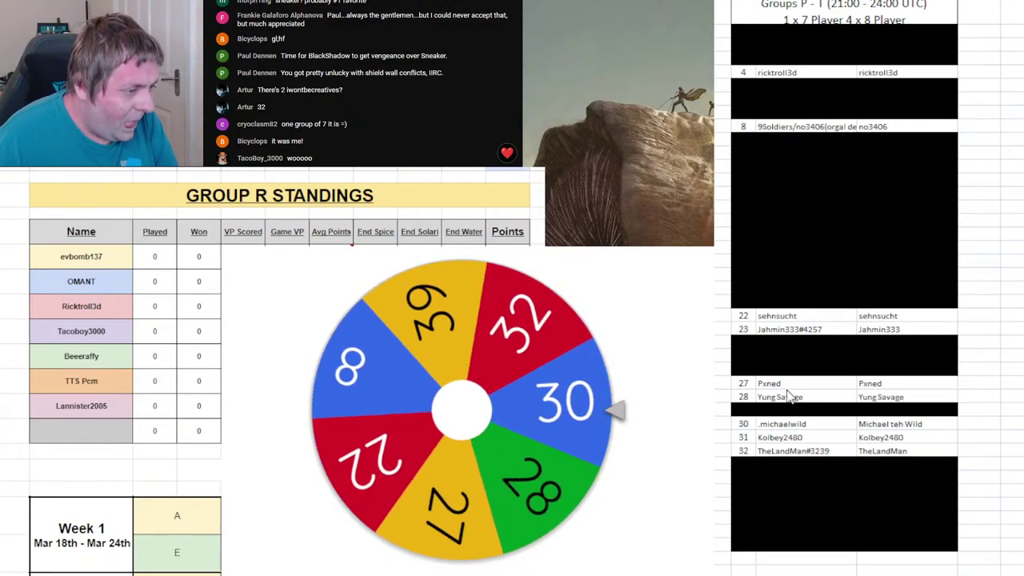
{"action": "key", "text": "ctrl+z"}
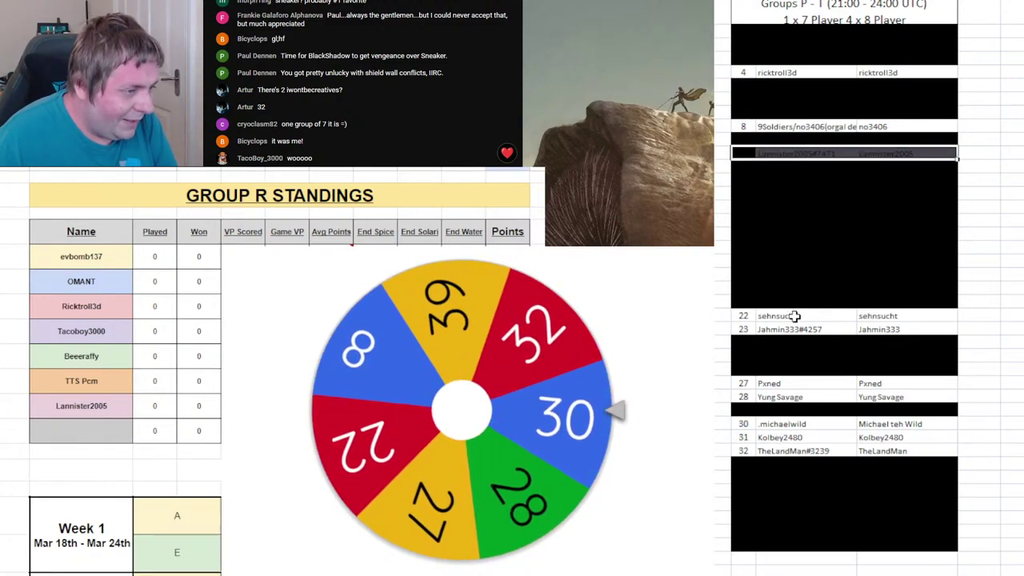
{"action": "left_click", "coordinate": [1002, 133]}
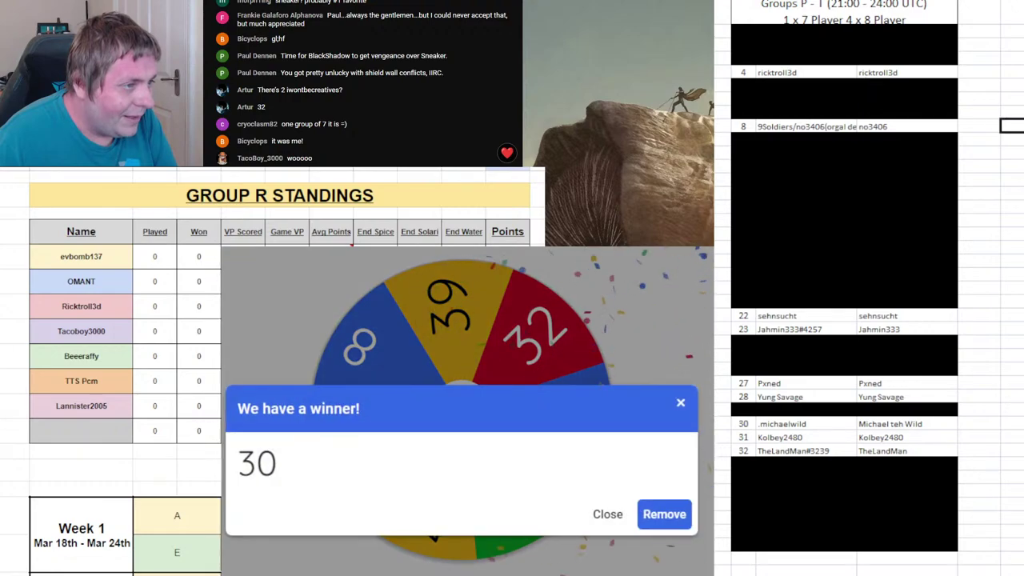
{"action": "triple_click", "coordinate": [484, 478]}
{"action": "left_click", "coordinate": [452, 423]}
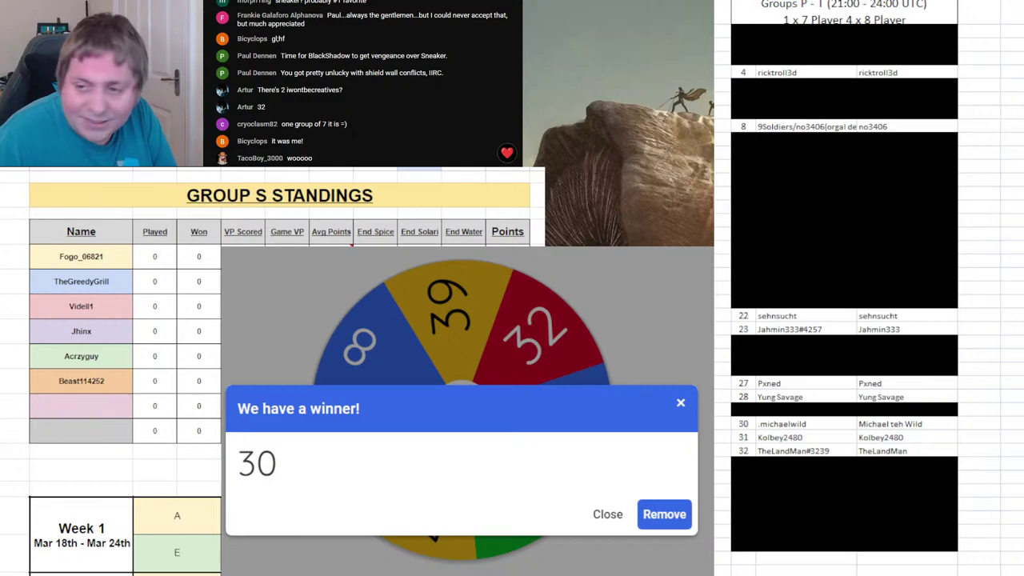
- Enter player 30's name in Group S's seventh slot, drop 30 from the wheel, and black out roster row 30
{"action": "left_click", "coordinate": [42, 407]}
{"action": "type", "text": "Mich"}
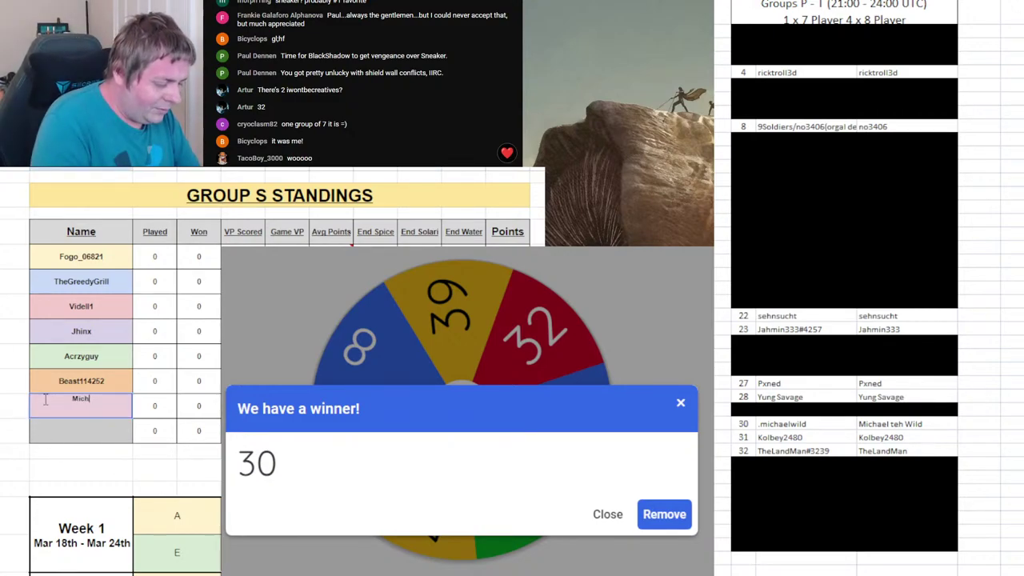
{"action": "type", "text": "aelwild"}
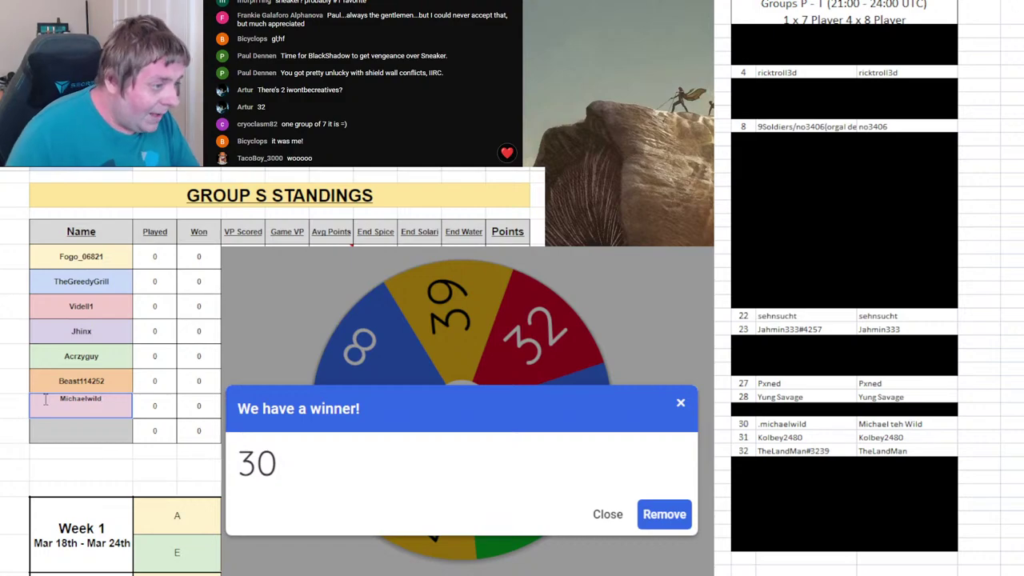
{"action": "key", "text": "Return"}
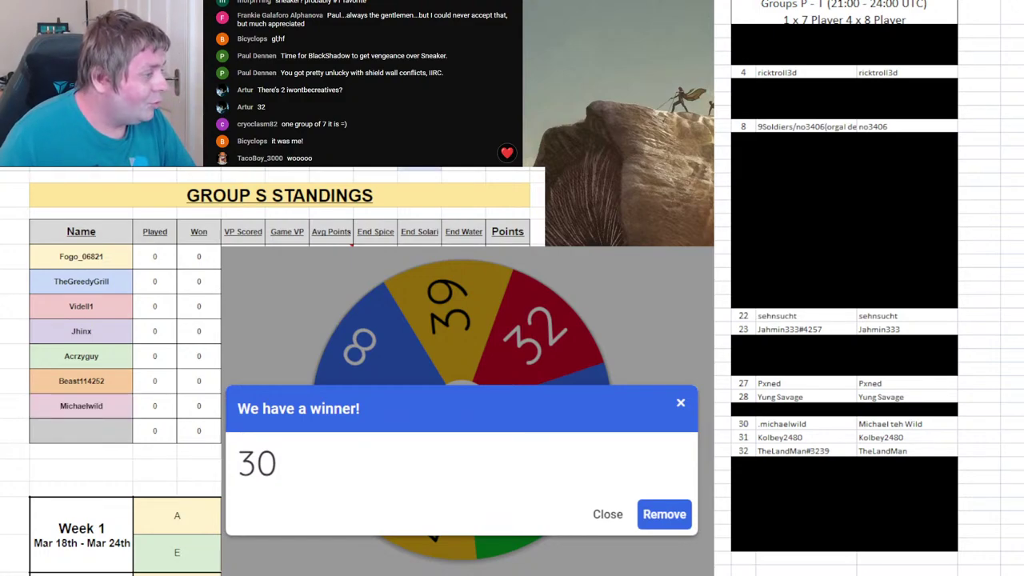
{"action": "left_click", "coordinate": [664, 514]}
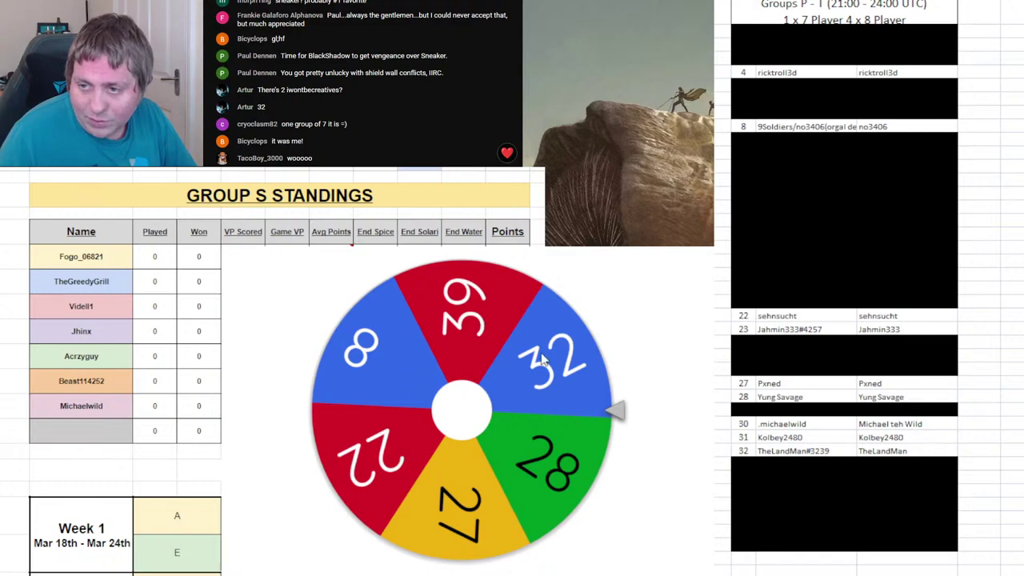
{"action": "left_click", "coordinate": [746, 424]}
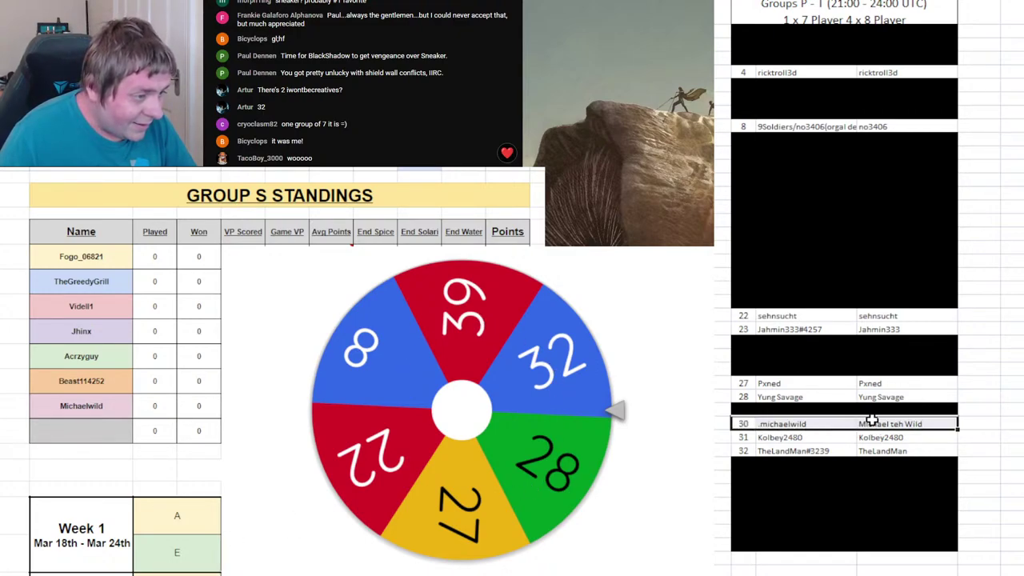
{"action": "key", "text": "F4"}
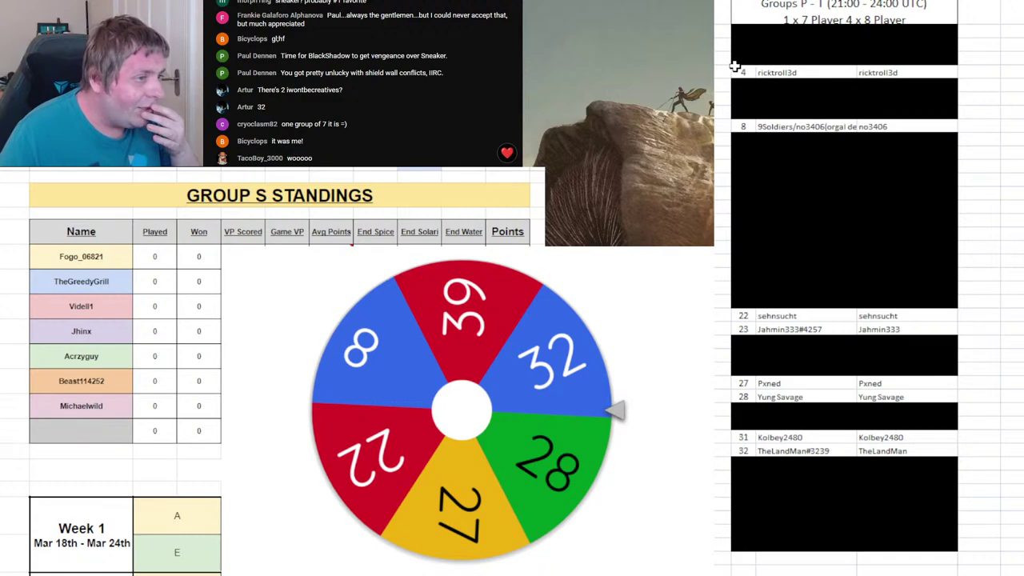
{"action": "left_click_drag", "start_coordinate": [735, 67], "coordinate": [864, 70]}
- Black out roster rows 4 and 23 with the repeat shortcut and move to the Group T sheet
{"action": "key", "text": "F4"}
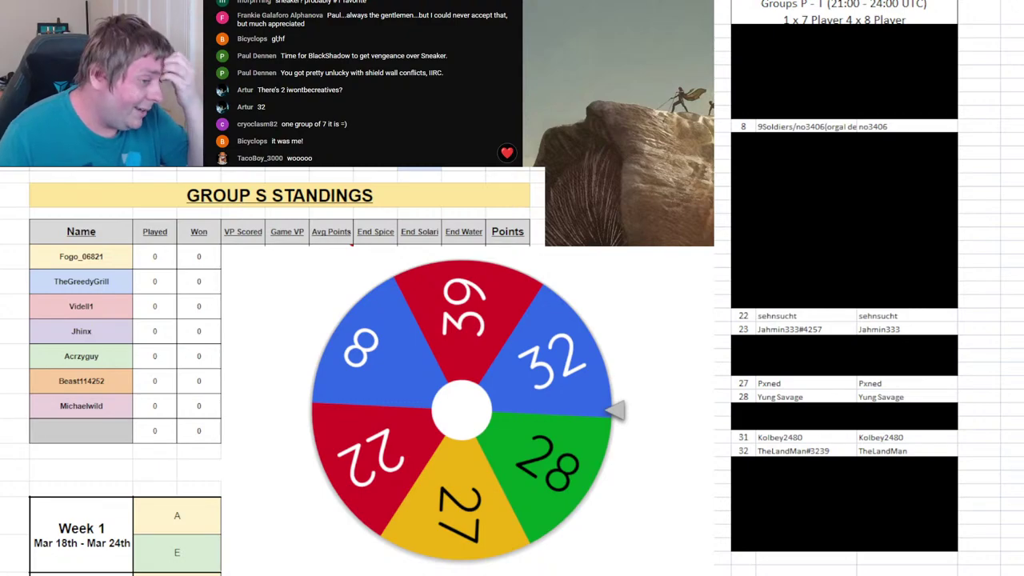
{"action": "left_click", "coordinate": [864, 360]}
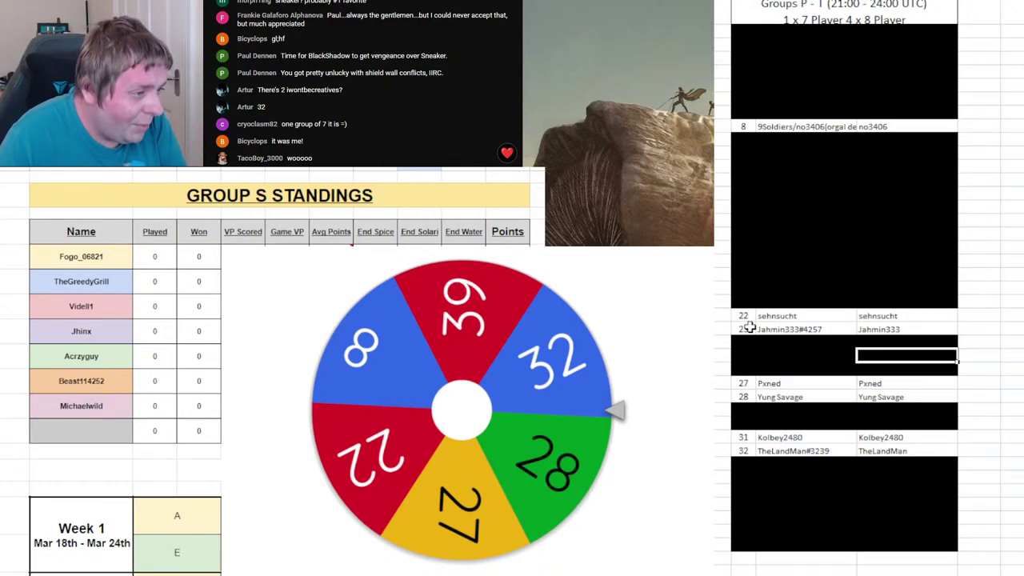
{"action": "left_click_drag", "start_coordinate": [748, 329], "coordinate": [868, 329]}
{"action": "key", "text": "F4"}
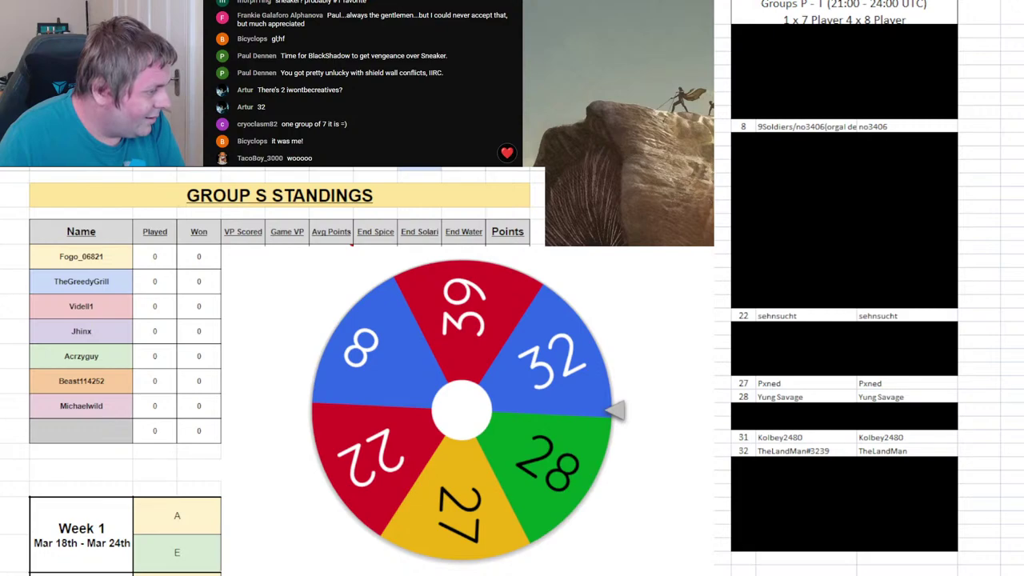
{"action": "key", "text": "ctrl+shift+Page_Down"}
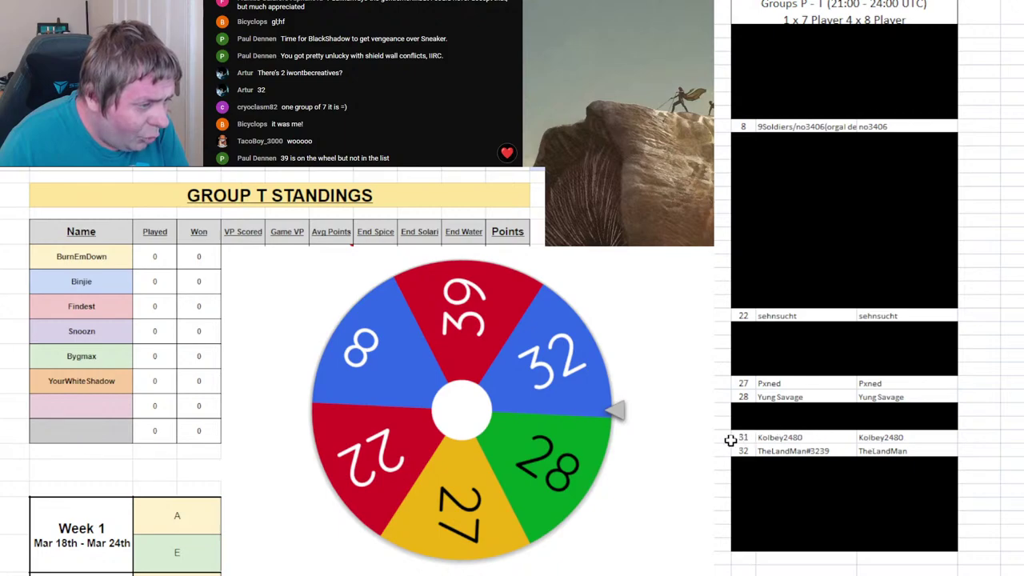
- Fill roster row 31 black
{"action": "left_click_drag", "start_coordinate": [733, 437], "coordinate": [842, 438]}
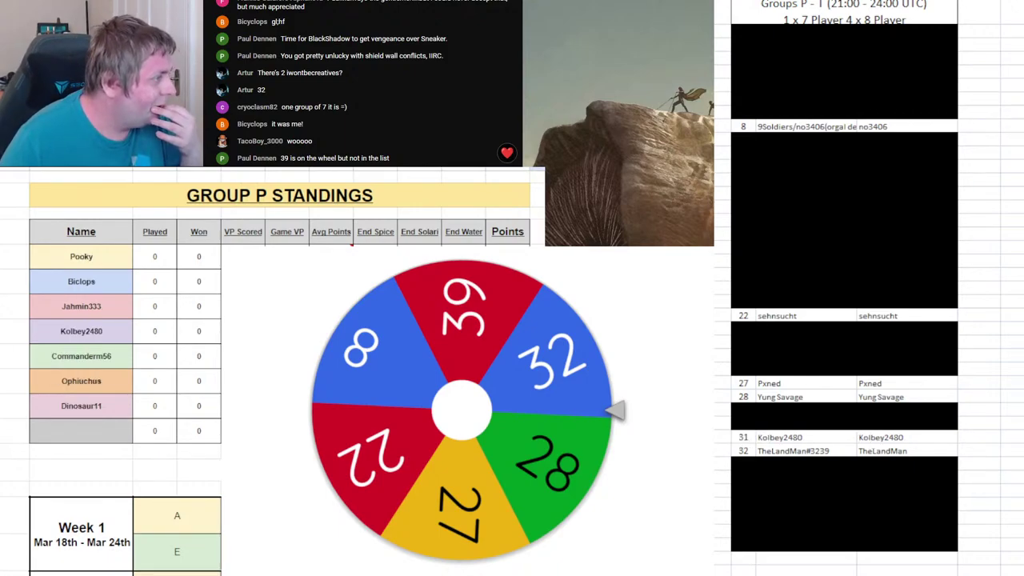
{"action": "left_click_drag", "start_coordinate": [733, 438], "coordinate": [842, 438]}
{"action": "left_click_drag", "start_coordinate": [744, 436], "coordinate": [881, 439]}
{"action": "key", "text": "ctrl+u"}
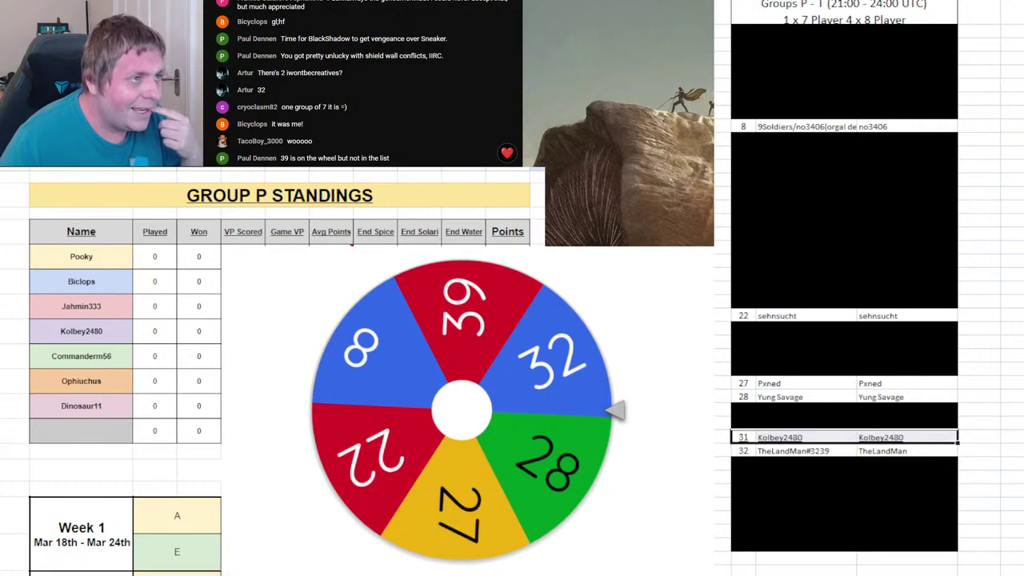
{"action": "key", "text": "ctrl+y"}
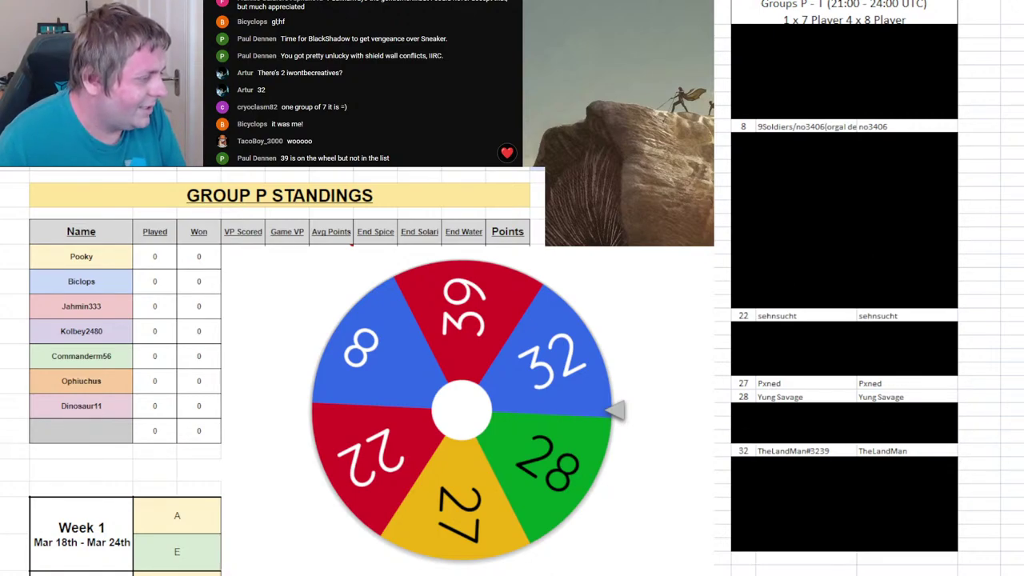
- Delete the empty eighth row from the Group T standings table
{"action": "key", "text": "ctrl+Page_Down"}
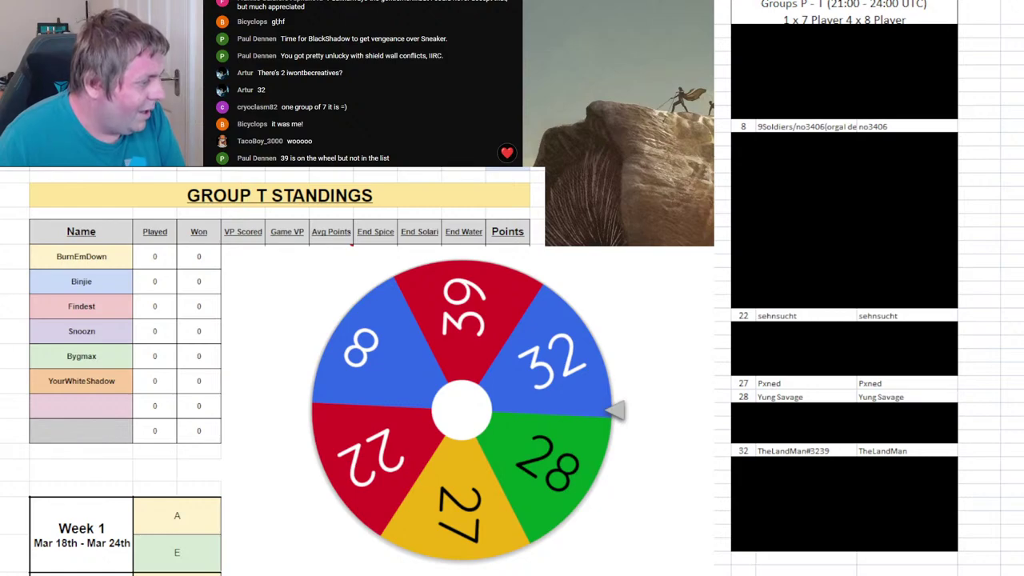
{"action": "left_click", "coordinate": [2, 431]}
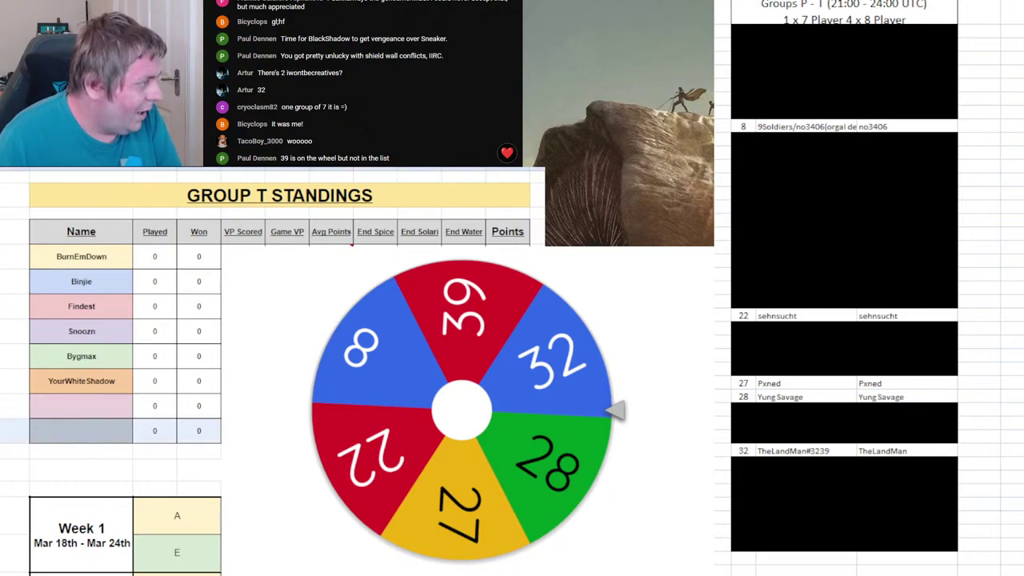
{"action": "right_click", "coordinate": [2, 431]}
{"action": "left_click", "coordinate": [16, 265]}
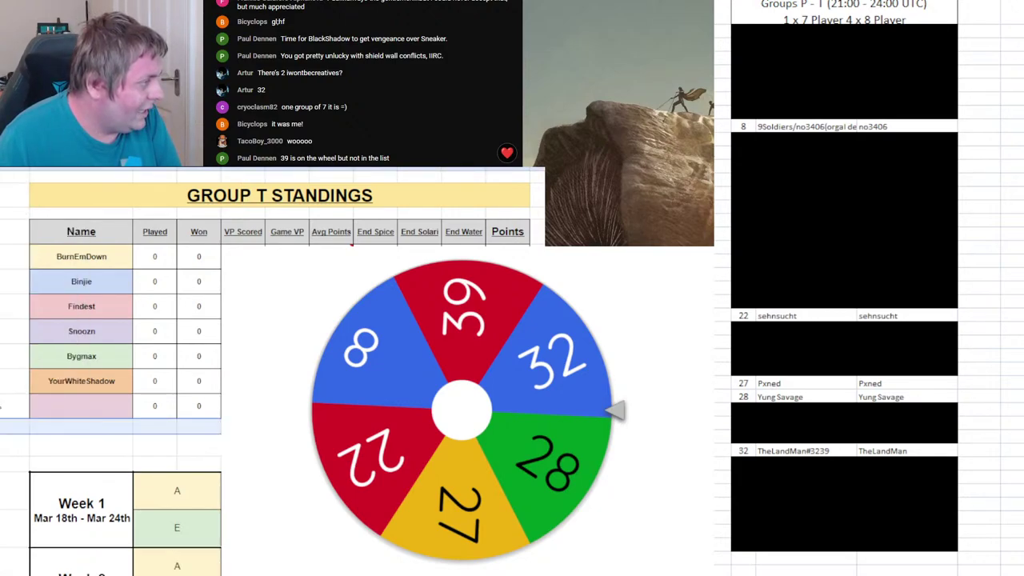
{"action": "scroll", "coordinate": [16, 265], "scroll_direction": "down", "scroll_amount": 3}
- Browse the Group N, M and O sheets and view the Week 1 fixtures
{"action": "key", "text": "ctrl+Page_Up"}
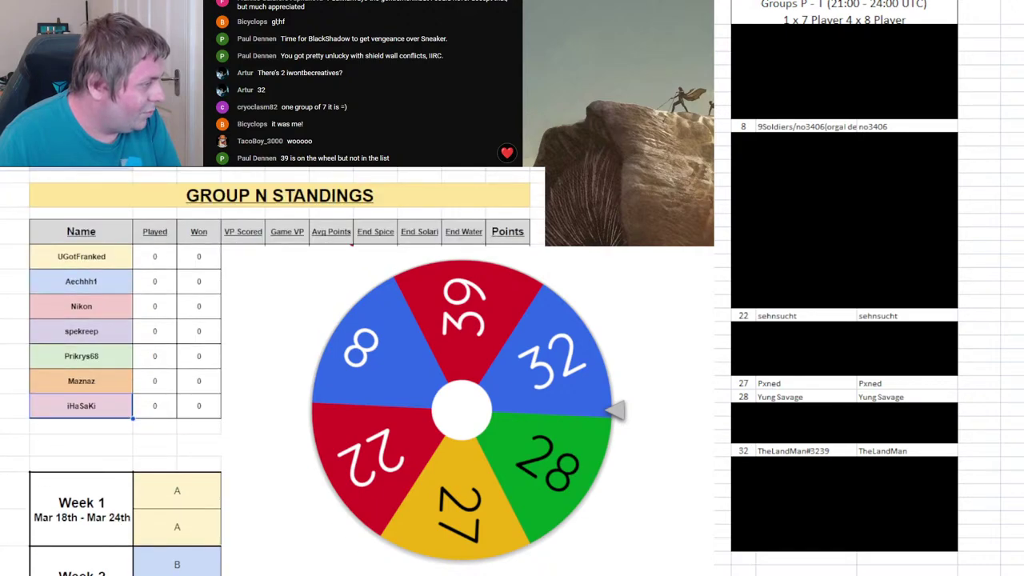
{"action": "key", "text": "ctrl+Page_Up"}
{"action": "key", "text": "ctrl+Page_Up"}
{"action": "key", "text": "ctrl+Page_Down"}
{"action": "key", "text": "ctrl+Page_Down"}
{"action": "key", "text": "ctrl+Page_Down"}
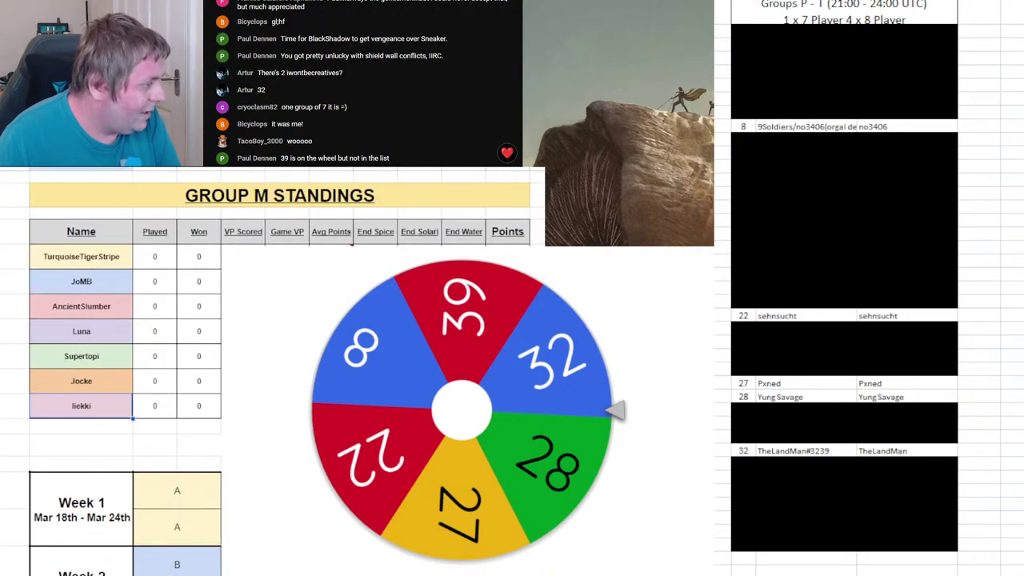
{"action": "key", "text": "Down"}
{"action": "key", "text": "Down"}
{"action": "key", "text": "Down"}
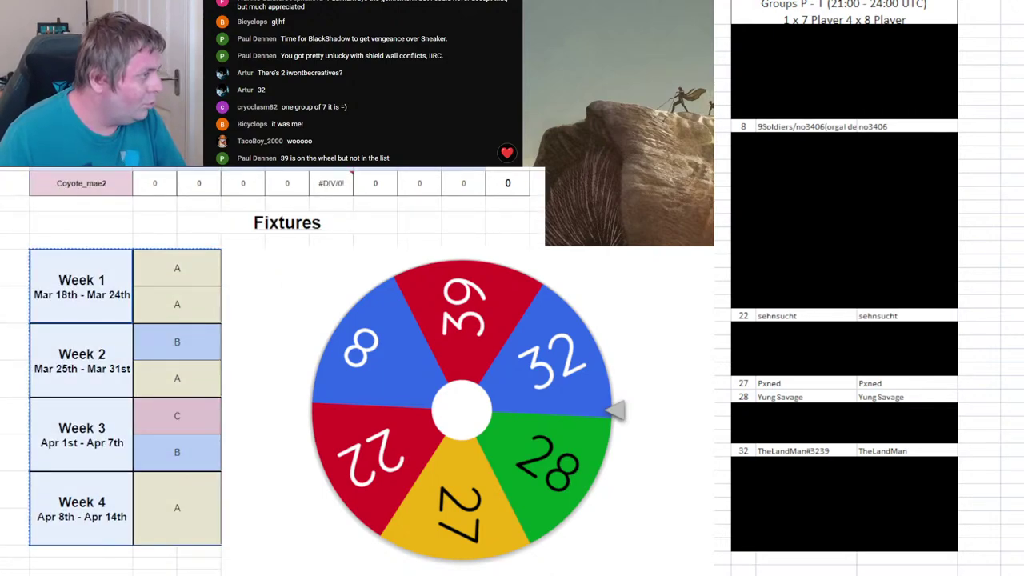
{"action": "scroll", "coordinate": [268, 392], "scroll_direction": "up", "scroll_amount": 3}
{"action": "scroll", "coordinate": [92, 398], "scroll_direction": "down", "scroll_amount": 3}
{"action": "left_click", "coordinate": [64, 266]}
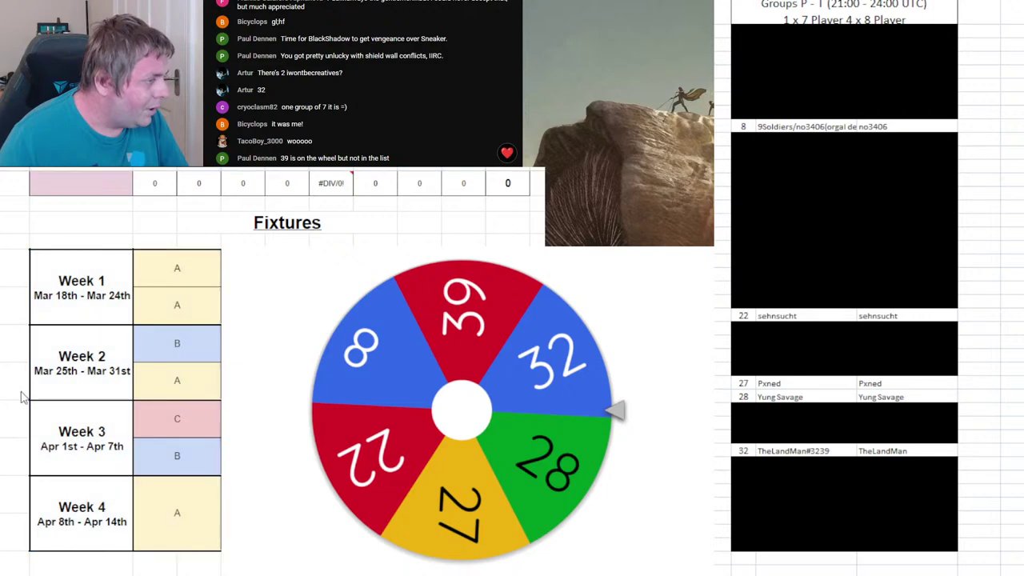
{"action": "scroll", "coordinate": [24, 398], "scroll_direction": "up", "scroll_amount": 3}
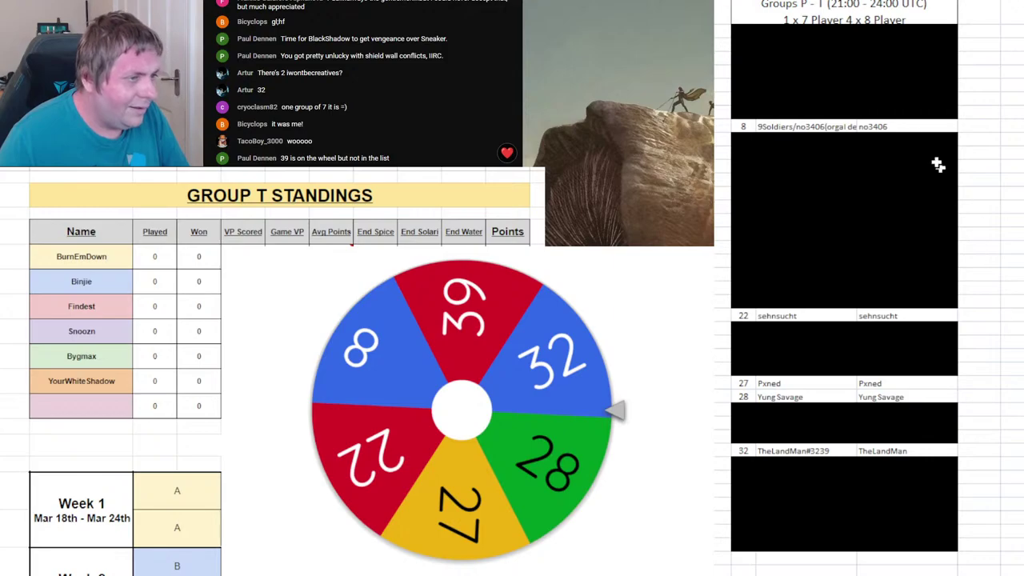
- Spin the wheel and enter drawn player 22's name in Group T's seventh slot
{"action": "left_click", "coordinate": [518, 473]}
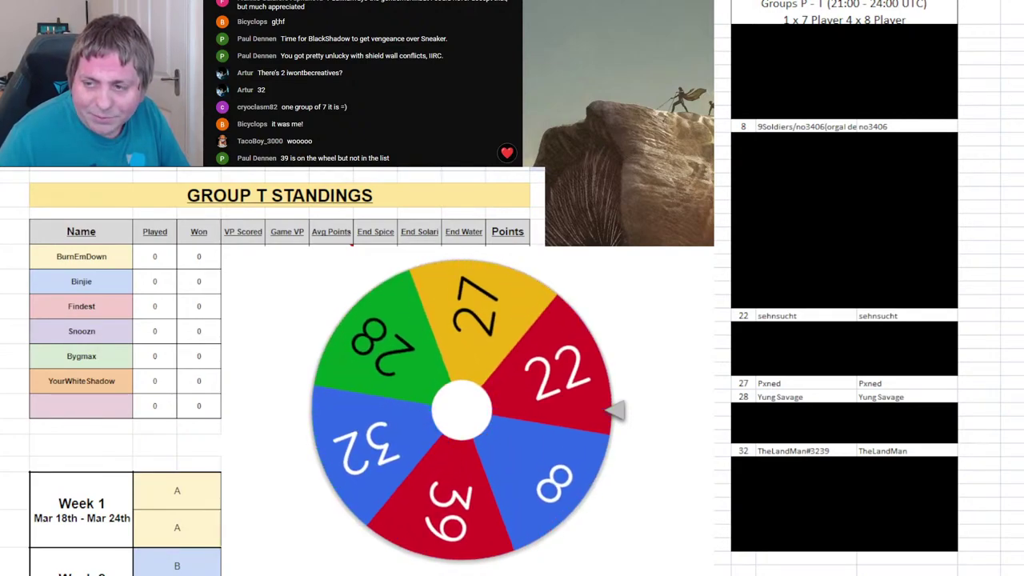
{"action": "left_click", "coordinate": [70, 414]}
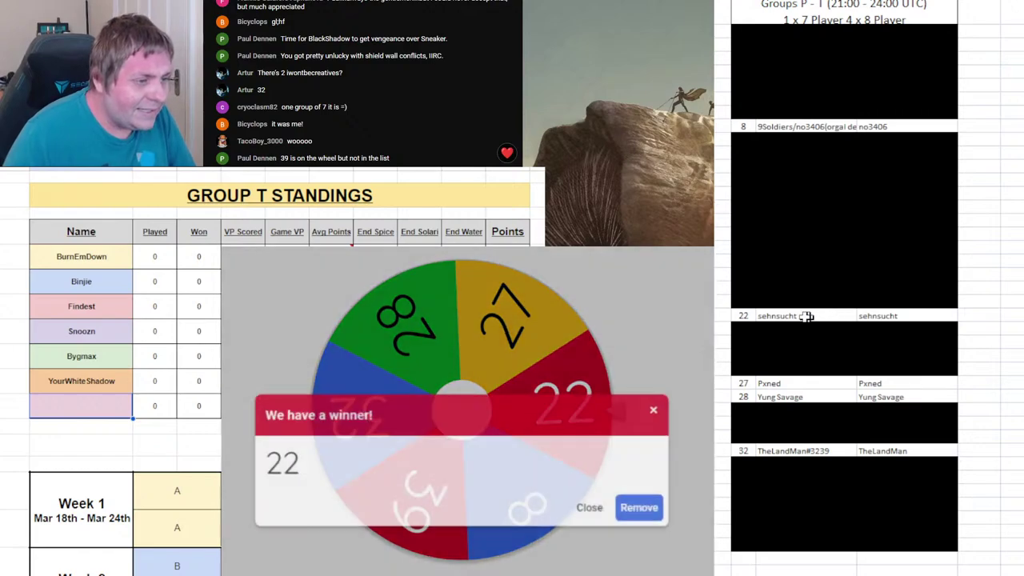
{"action": "left_click_drag", "start_coordinate": [738, 317], "coordinate": [872, 318]}
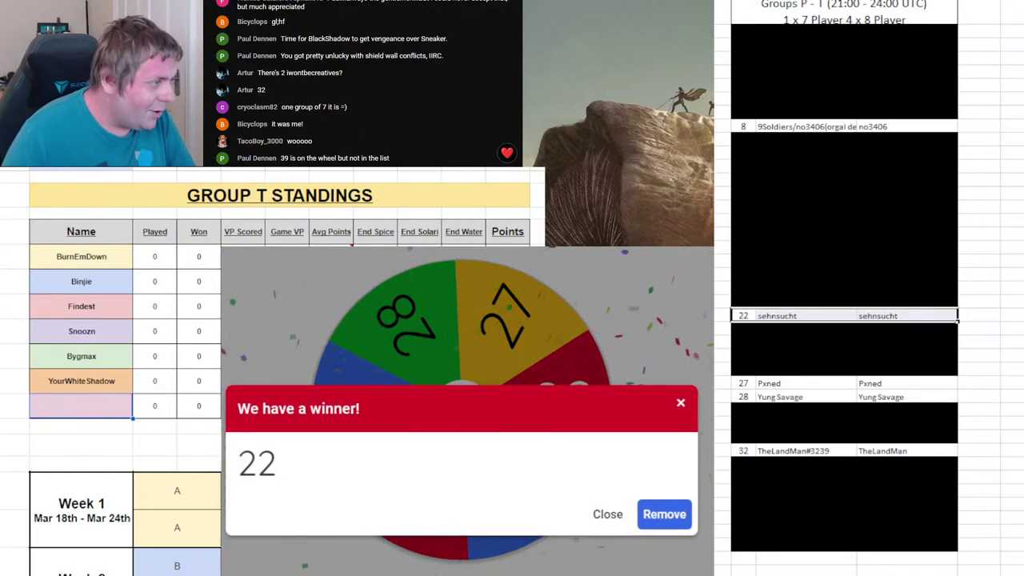
{"action": "left_click", "coordinate": [69, 414]}
{"action": "type", "text": "Sehnsuchy"}
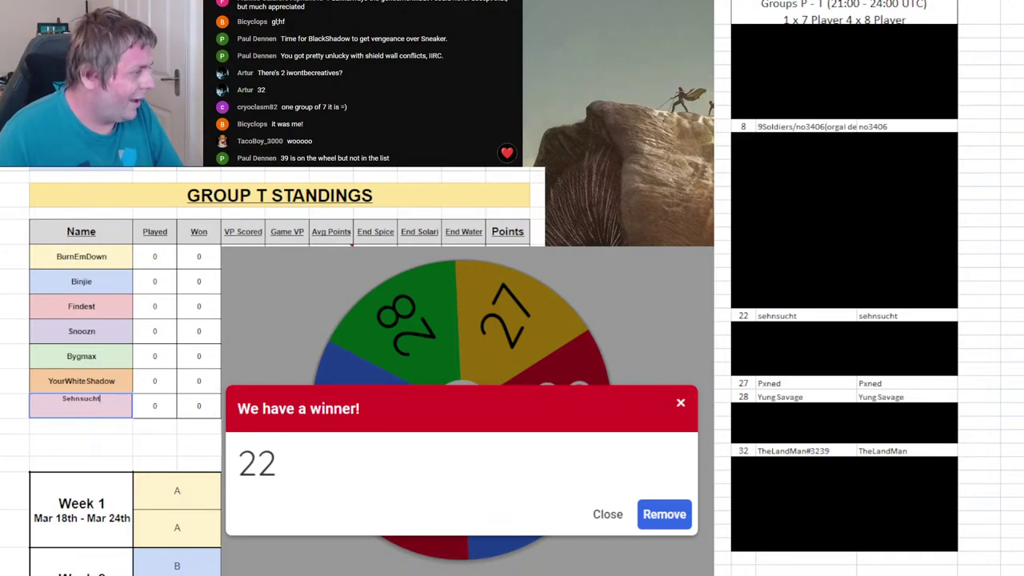
{"action": "key", "text": "Return"}
- Remove 22 from the wheel, black out roster row 22, and show Group P
{"action": "left_click", "coordinate": [672, 512]}
{"action": "left_click", "coordinate": [561, 424]}
{"action": "left_click", "coordinate": [742, 320]}
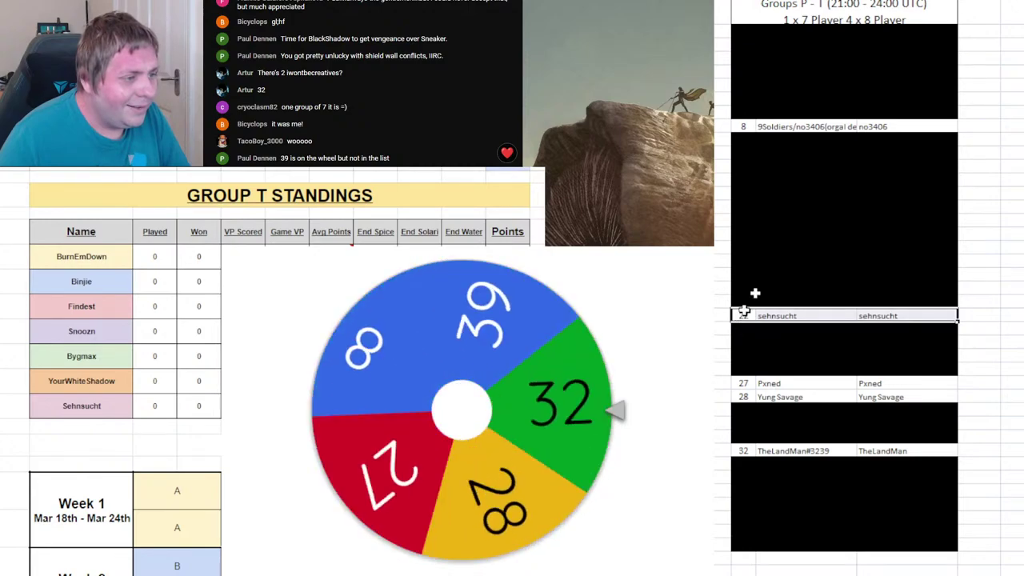
{"action": "key", "text": "F4"}
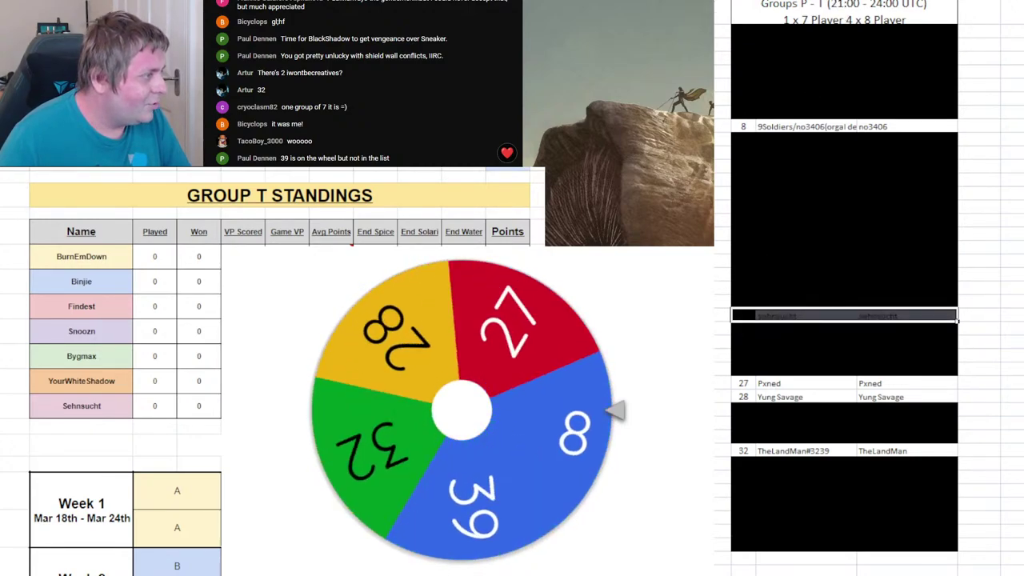
{"action": "key", "text": "ctrl+Page_Up"}
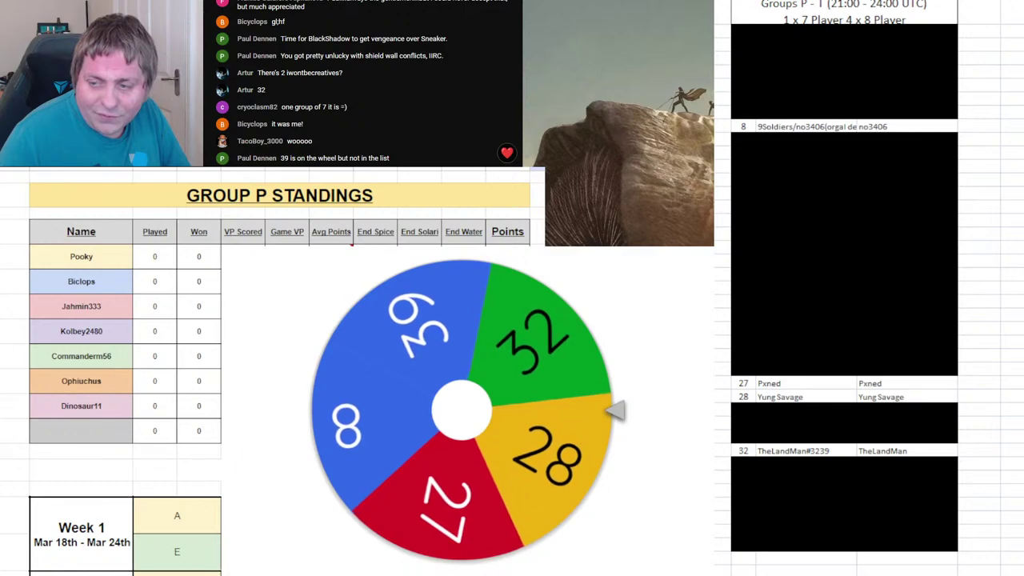
- Enter player 28 in Group P's eighth slot, drop 28 from the wheel, and select roster row 28
{"action": "left_click", "coordinate": [94, 436]}
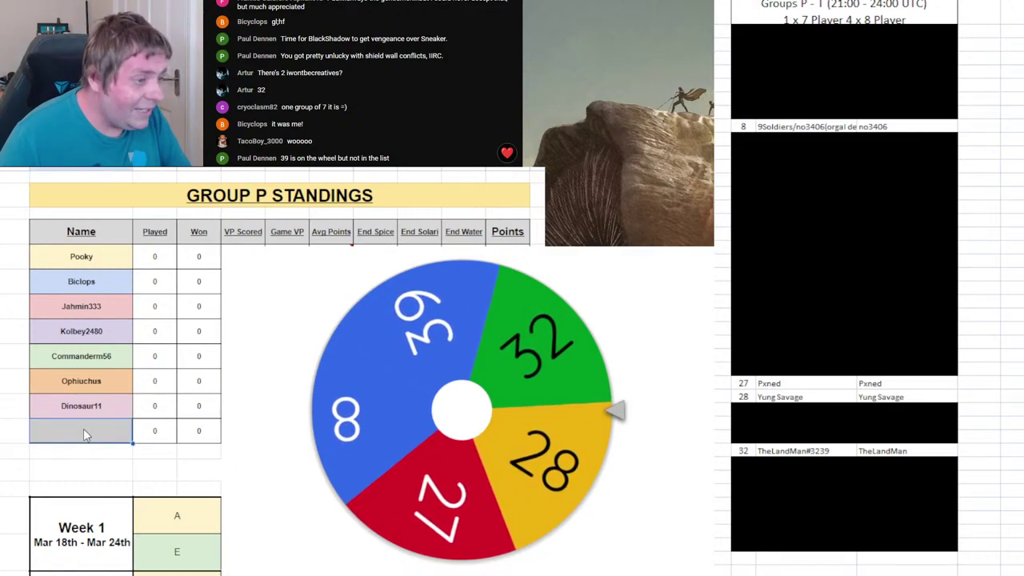
{"action": "type", "text": "Yung Savage"}
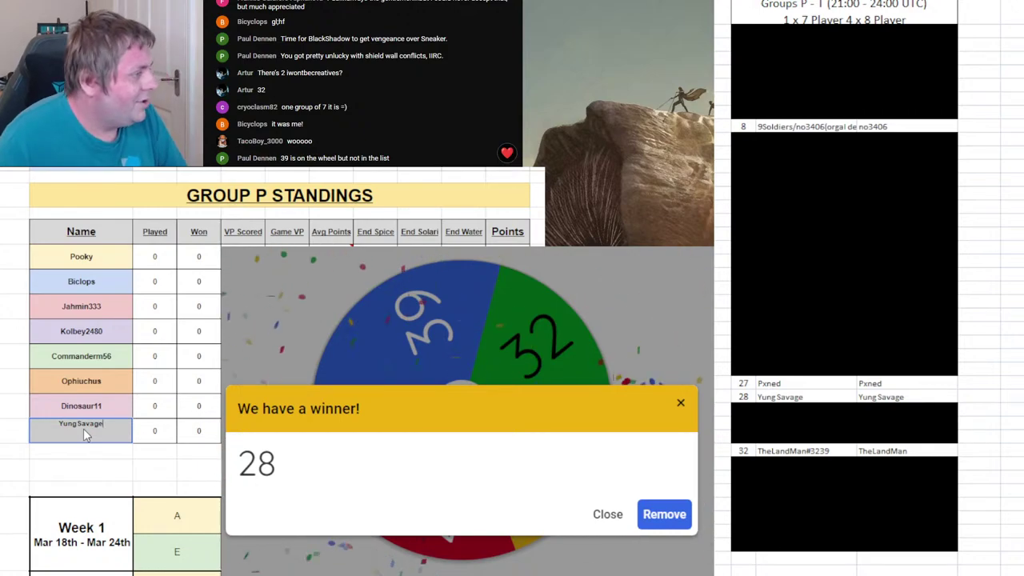
{"action": "key", "text": "Return"}
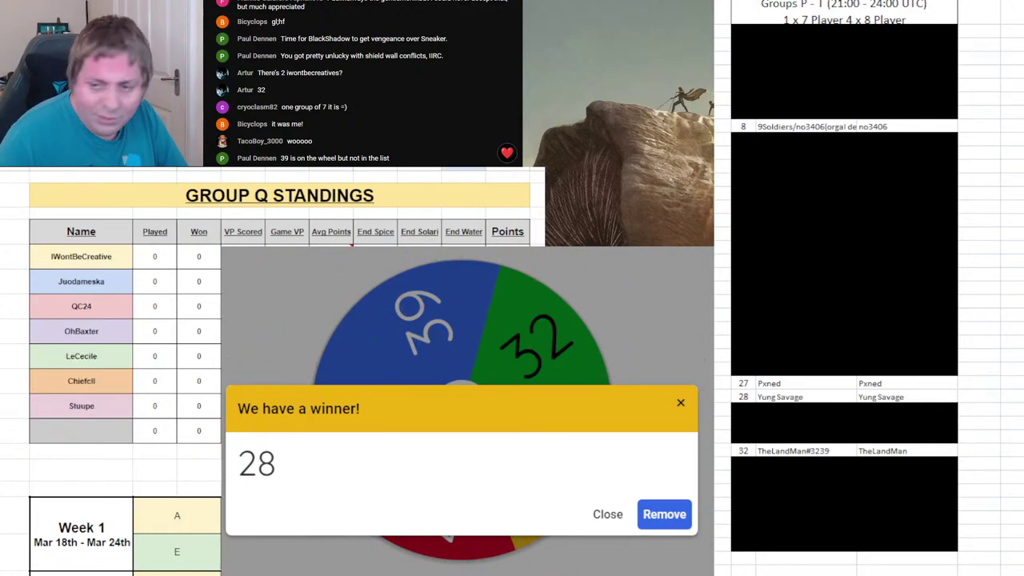
{"action": "left_click", "coordinate": [664, 514]}
{"action": "left_click", "coordinate": [453, 385]}
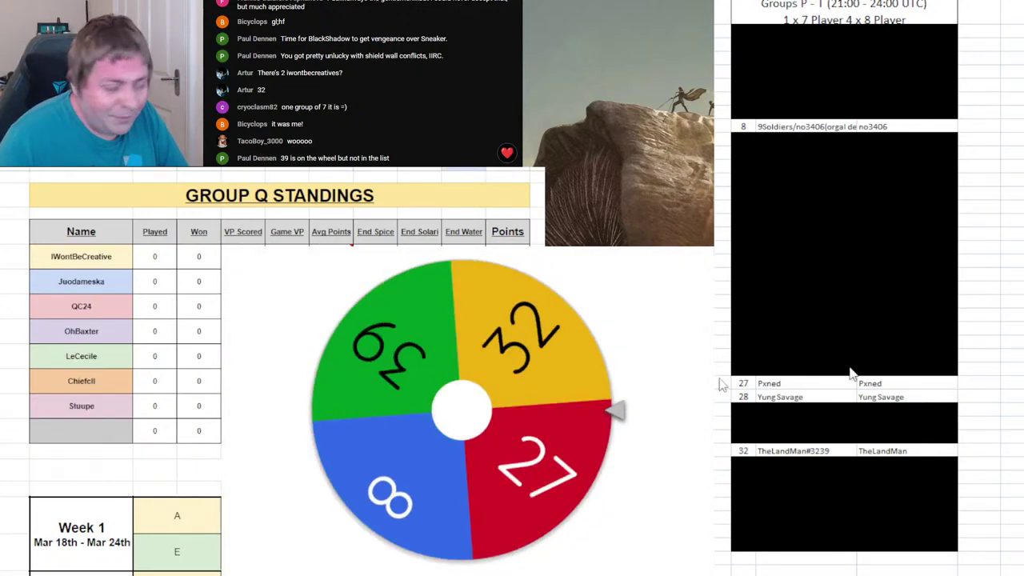
{"action": "left_click", "coordinate": [784, 398]}
{"action": "left_click_drag", "start_coordinate": [784, 398], "coordinate": [872, 398]}
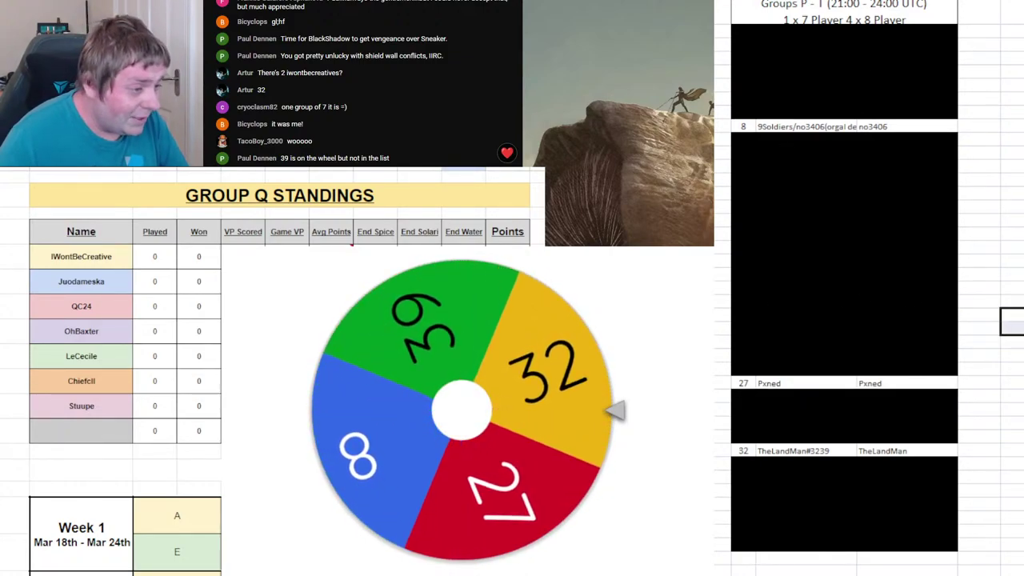
- Enter player 32 in Group Q's eighth slot, drop 32 from the wheel, and clear roster row 32
{"action": "left_click", "coordinate": [68, 437]}
{"action": "type", "text": "TheLandMan"}
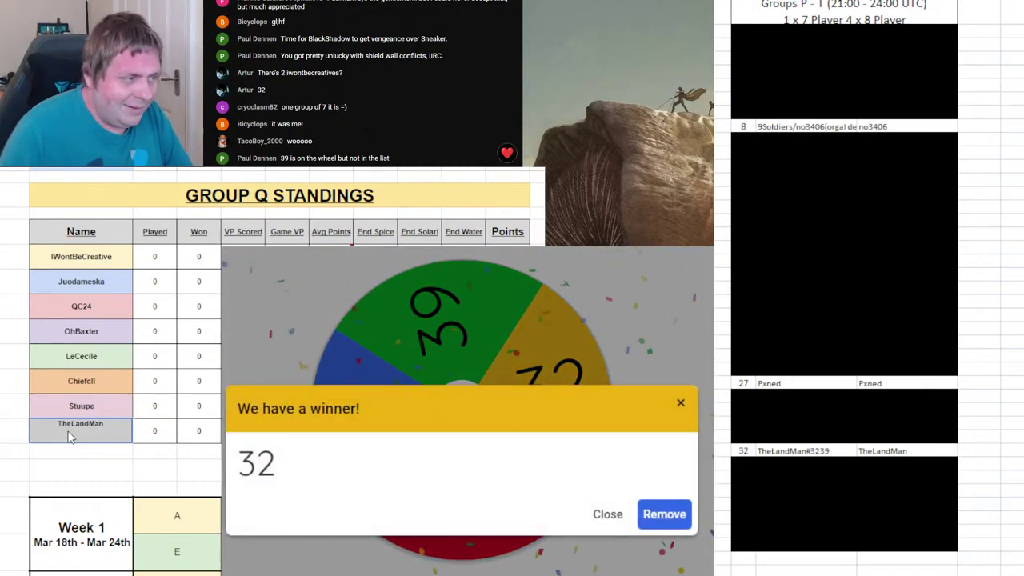
{"action": "left_click", "coordinate": [200, 469]}
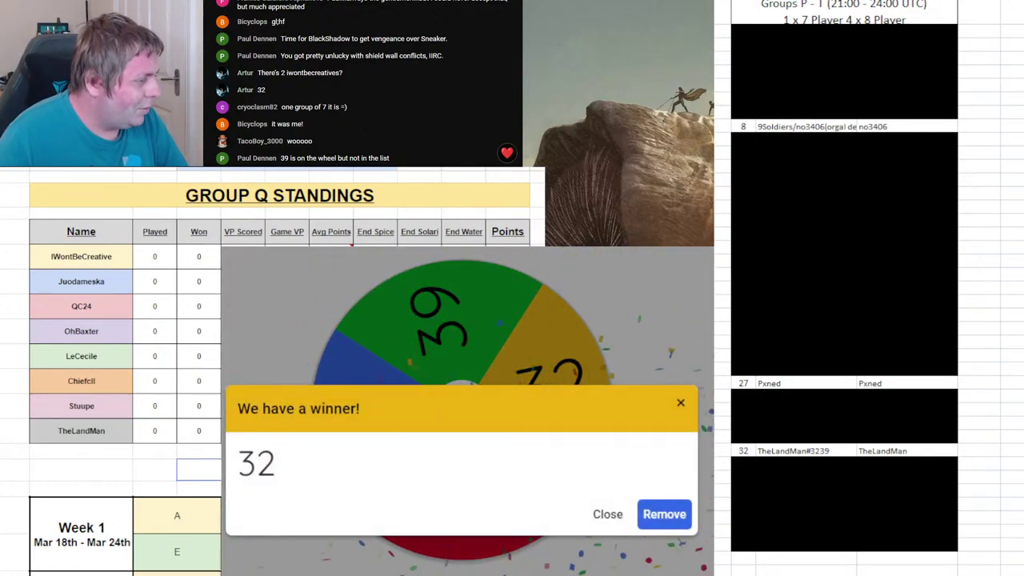
{"action": "key", "text": "ctrl+shift+Page_Down"}
{"action": "left_click", "coordinate": [666, 524]}
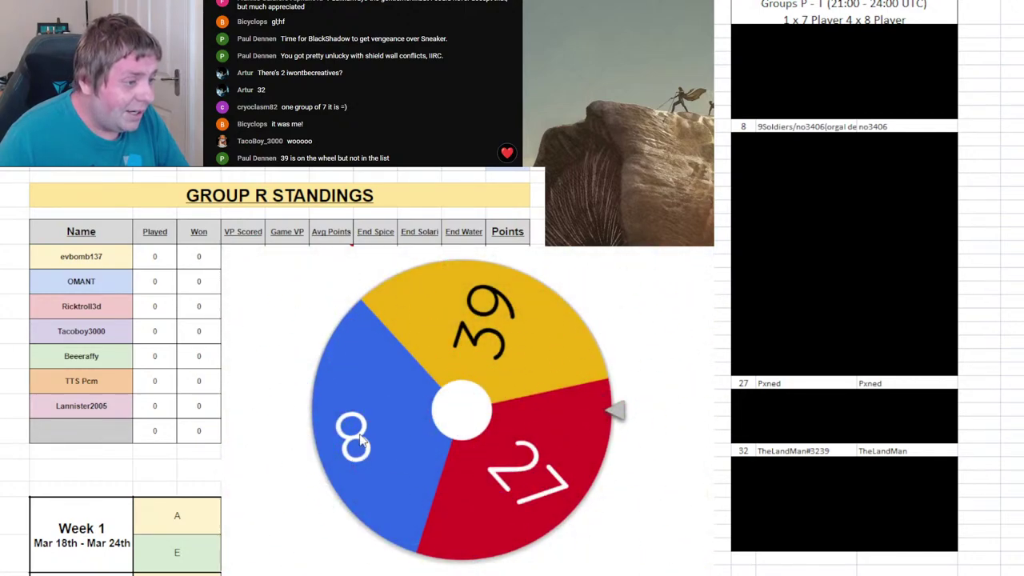
{"action": "left_click", "coordinate": [461, 410]}
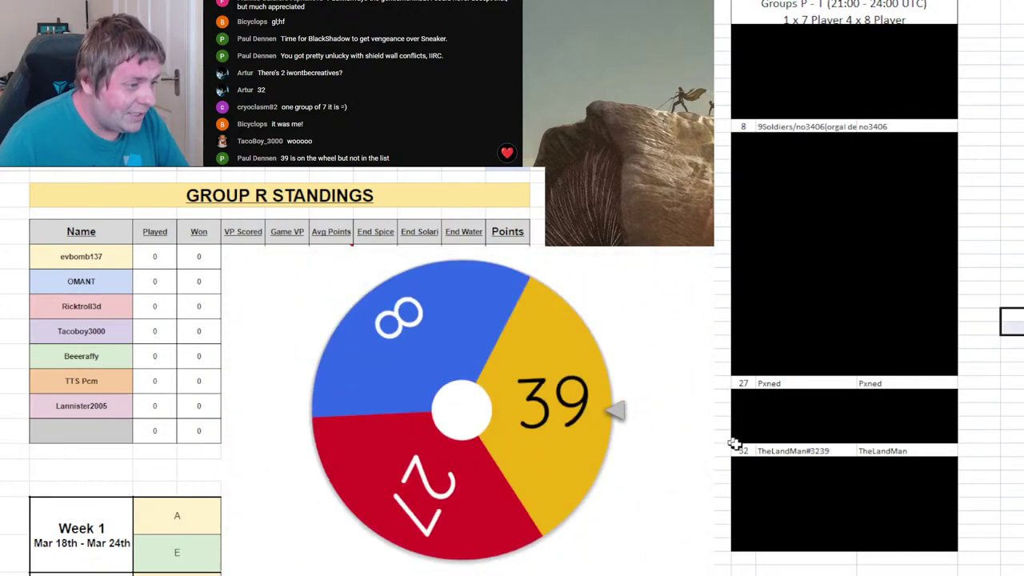
{"action": "left_click", "coordinate": [868, 450]}
{"action": "key", "text": "Delete"}
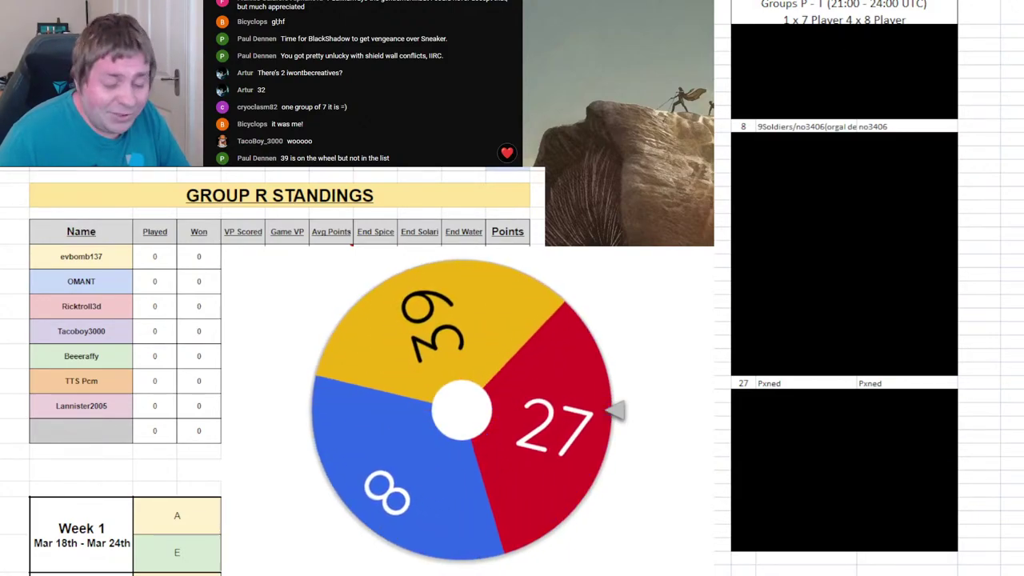
- Enter players 27 and 8 in the eighth name slots of Groups R and S
{"action": "left_click", "coordinate": [70, 424]}
{"action": "type", "text": "Pxned"}
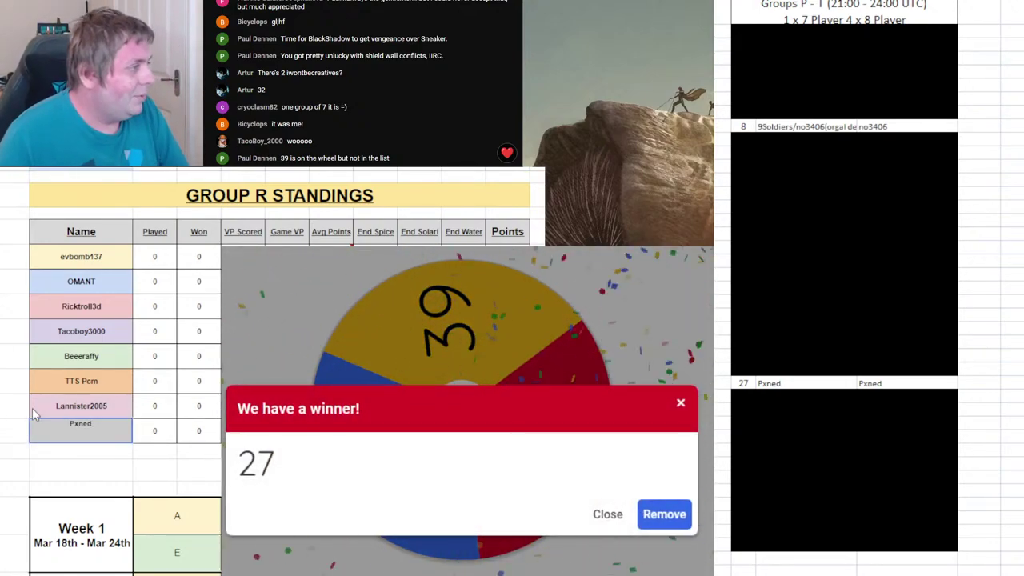
{"action": "key", "text": "Return"}
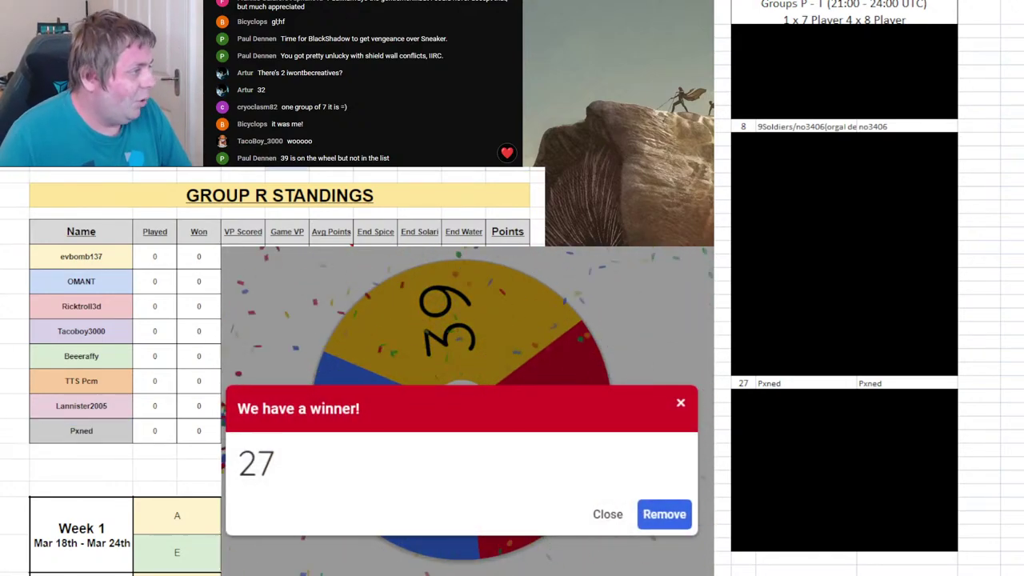
{"action": "key", "text": "ctrl+Page_Down"}
{"action": "left_click", "coordinate": [99, 436]}
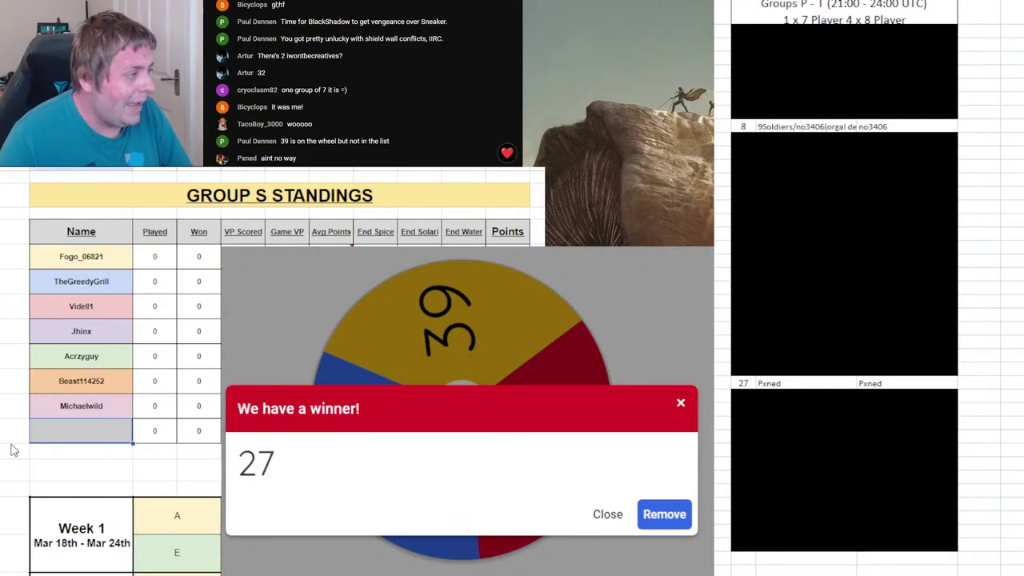
{"action": "type", "text": "9soldiers"}
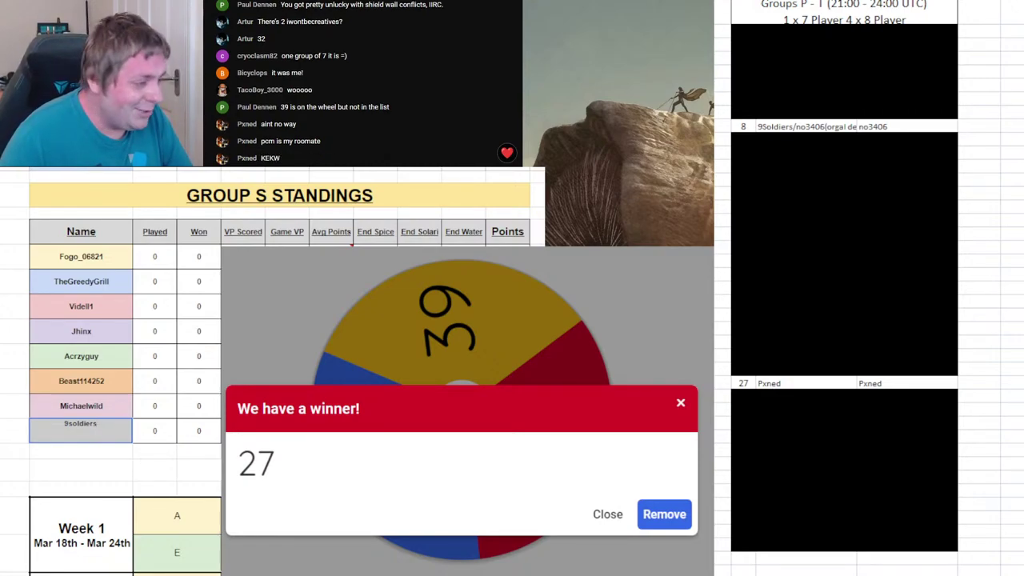
{"action": "key", "text": "ctrl+Page_Up"}
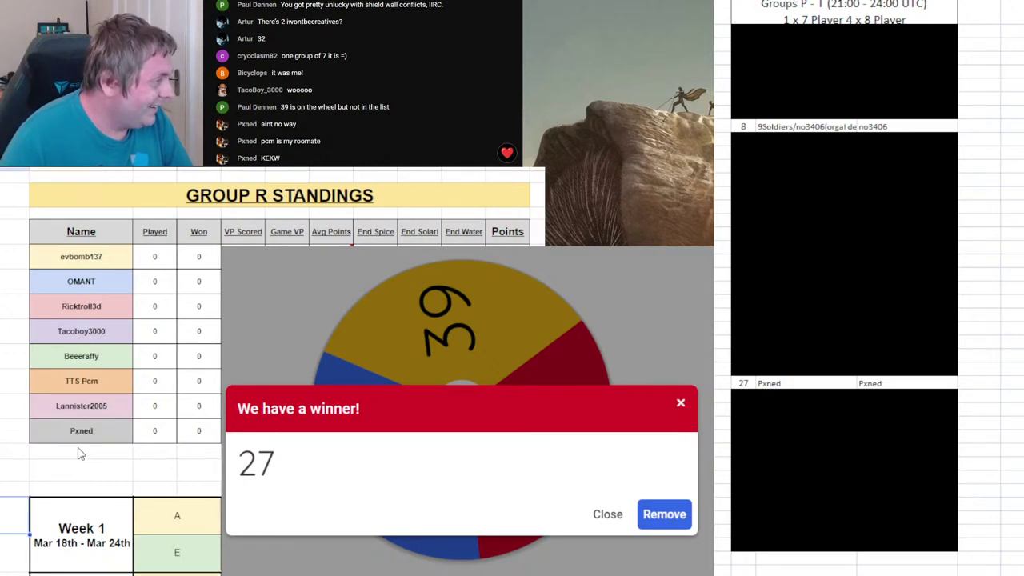
- Back on Group R, check its last name cell and select roster row 8
{"action": "left_click", "coordinate": [75, 435]}
{"action": "left_click", "coordinate": [92, 381]}
{"action": "left_click", "coordinate": [88, 432]}
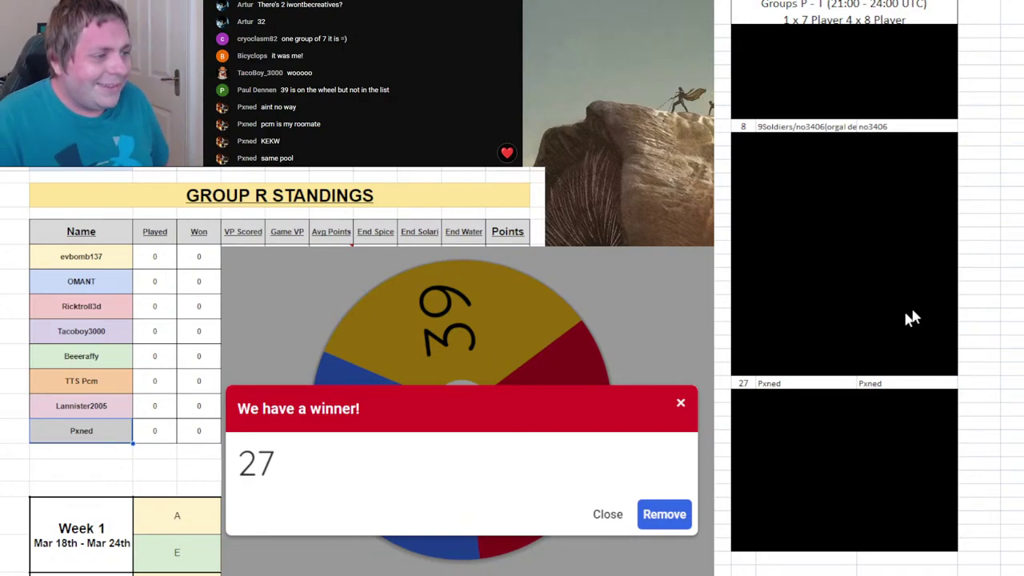
{"action": "left_click", "coordinate": [743, 124]}
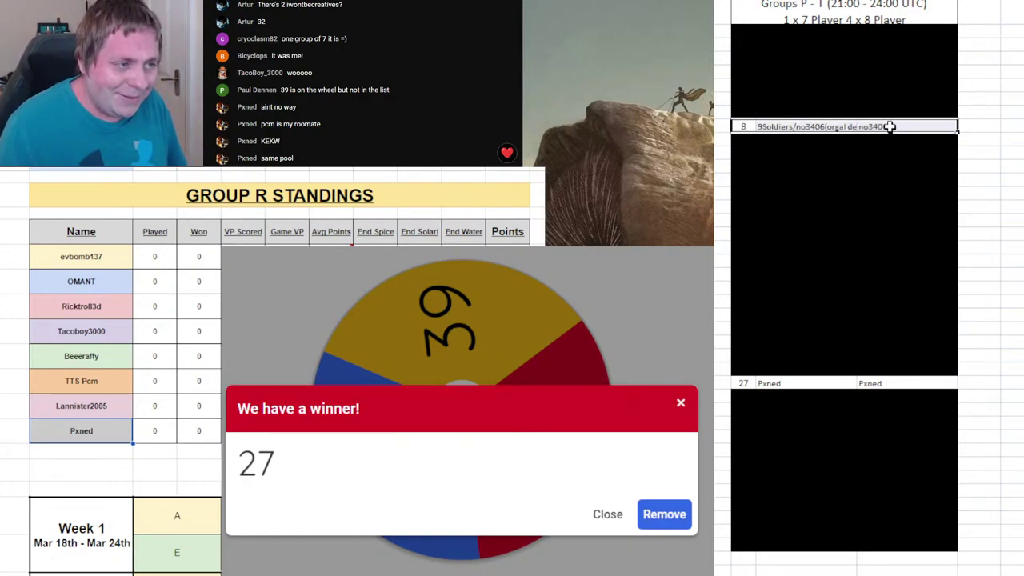
- Select roster row 27, show the Group S standings, and remove 27 from the wheel
{"action": "left_click", "coordinate": [745, 384]}
{"action": "left_click", "coordinate": [1012, 166]}
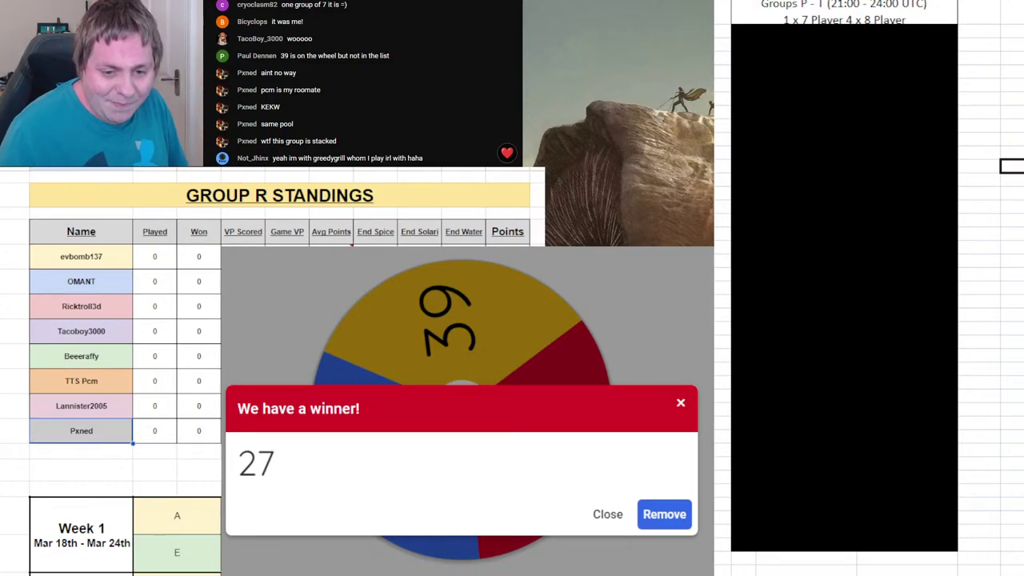
{"action": "key", "text": "ctrl+Page_Down"}
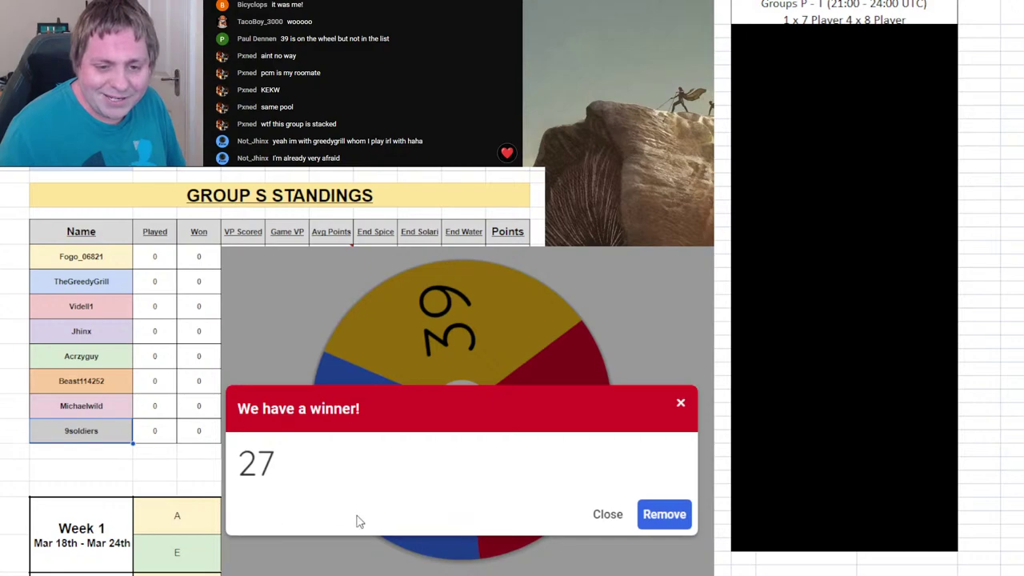
{"action": "left_click", "coordinate": [664, 516]}
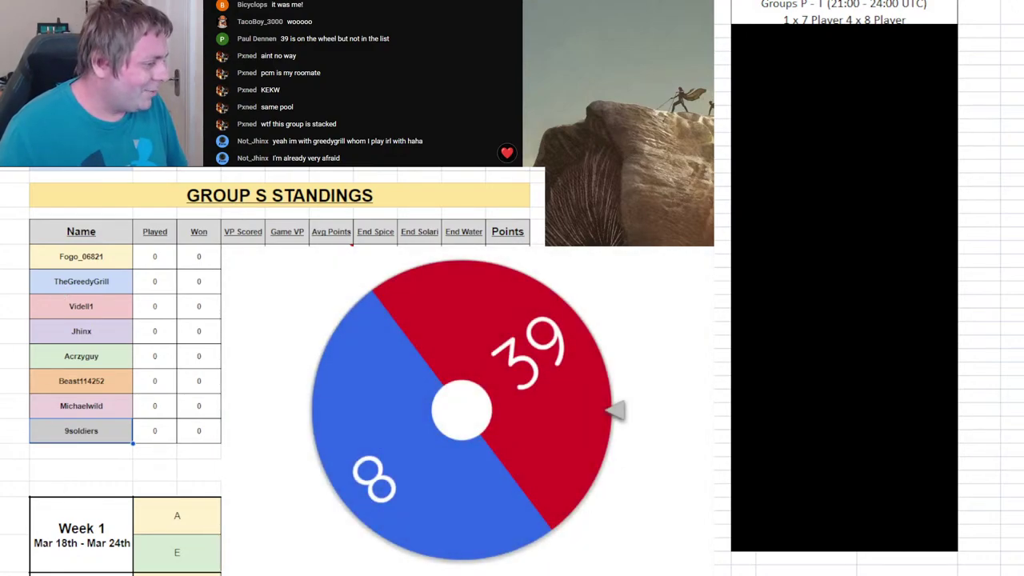
- Step from Group T back through Groups R and Q to the Group P standings
{"action": "key", "text": "ctrl+Page_Down"}
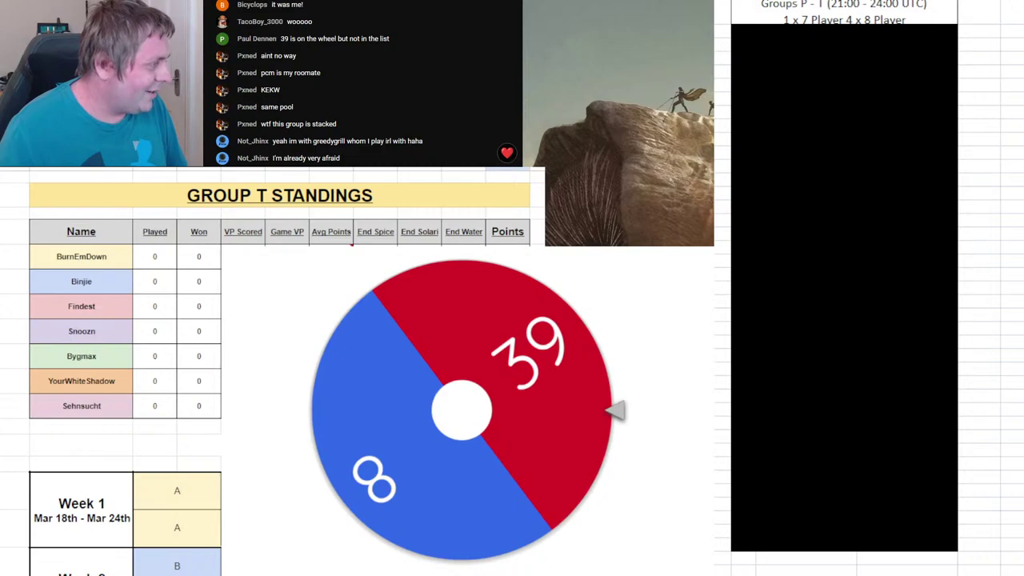
{"action": "key", "text": "ctrl+Page_Up"}
{"action": "key", "text": "ctrl+Page_Up"}
{"action": "key", "text": "ctrl+Page_Up"}
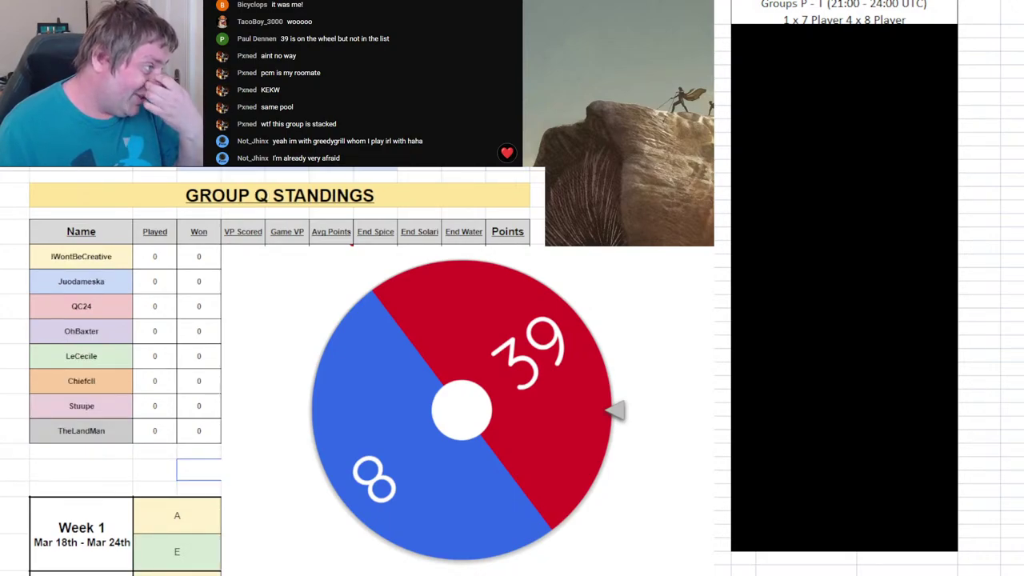
{"action": "key", "text": "ctrl+Page_Up"}
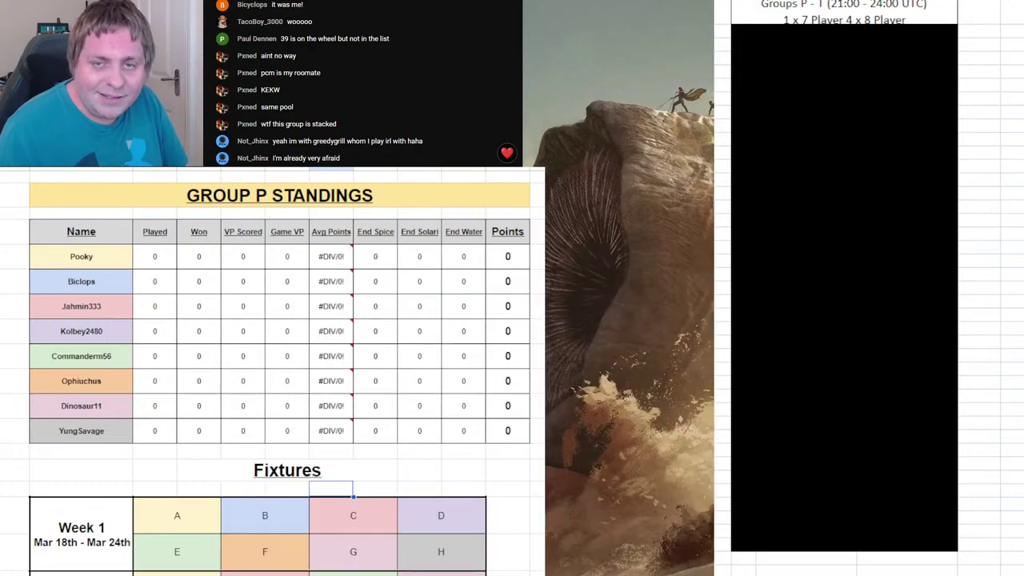
- Page through the standings sheets from Group A to Group F
{"action": "left_click", "coordinate": [408, 546]}
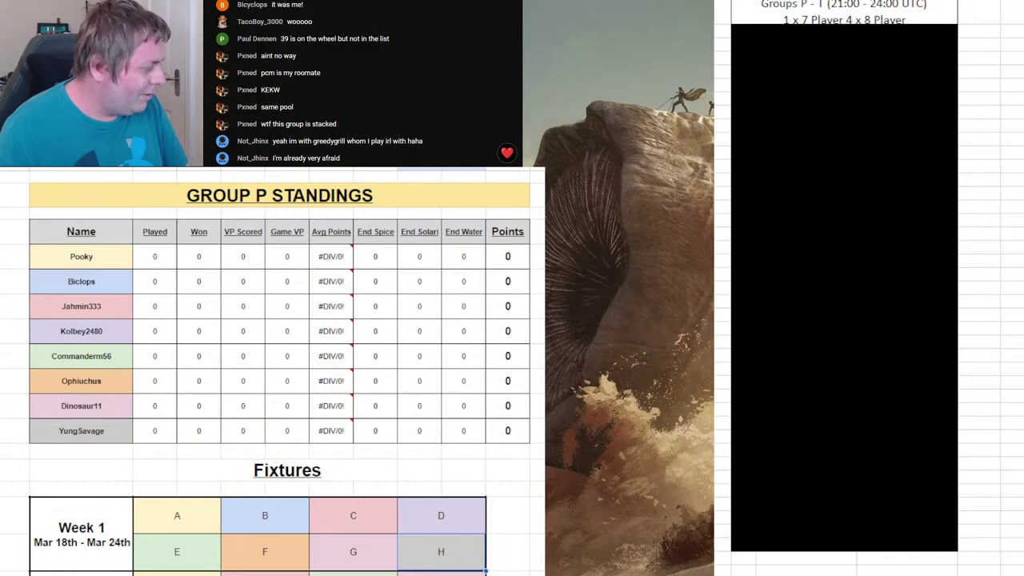
{"action": "key", "text": "ctrl+shift+Page_Up"}
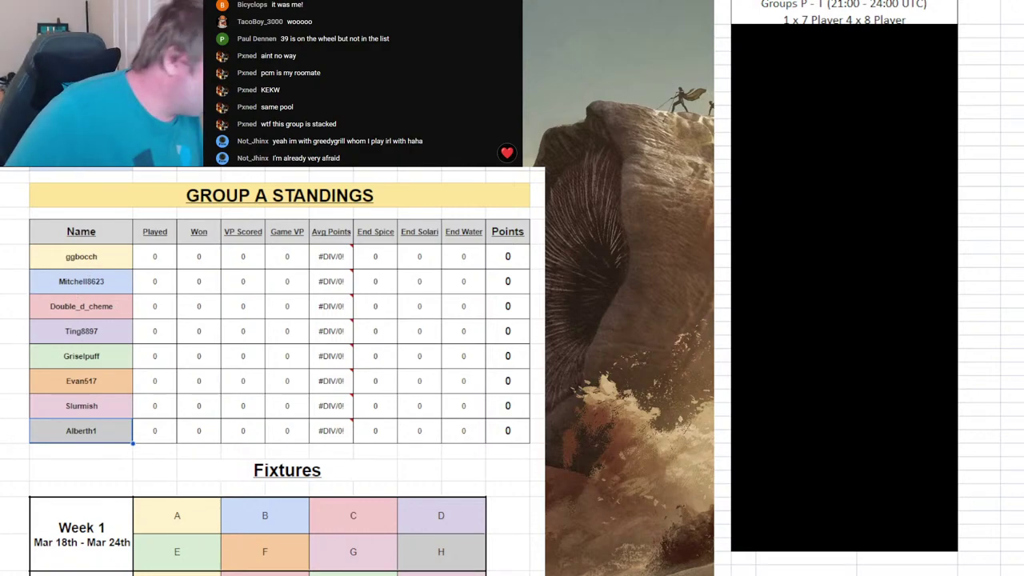
{"action": "key", "text": "ctrl+shift+Page_Up"}
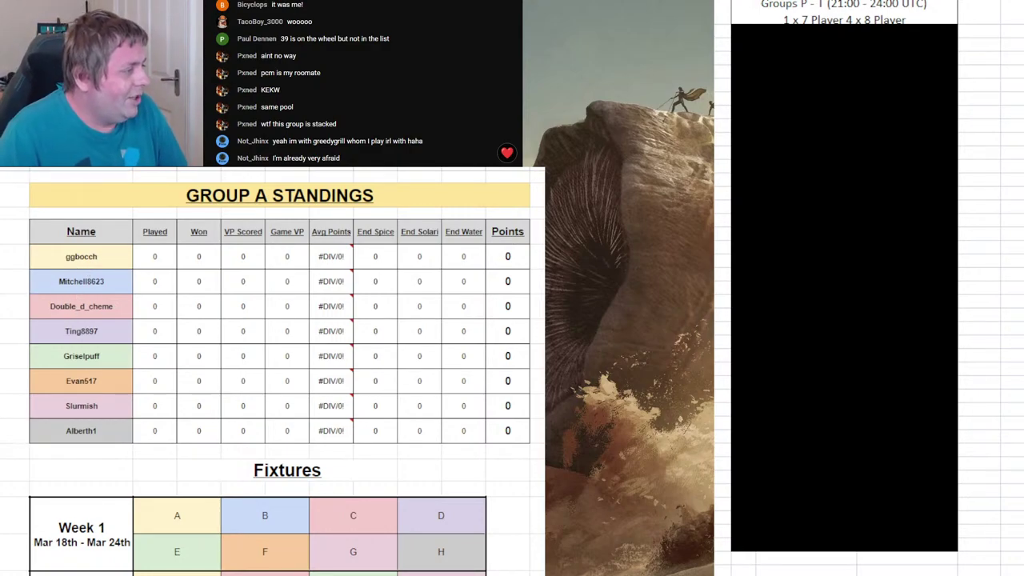
{"action": "key", "text": "ctrl+shift+Page_Down"}
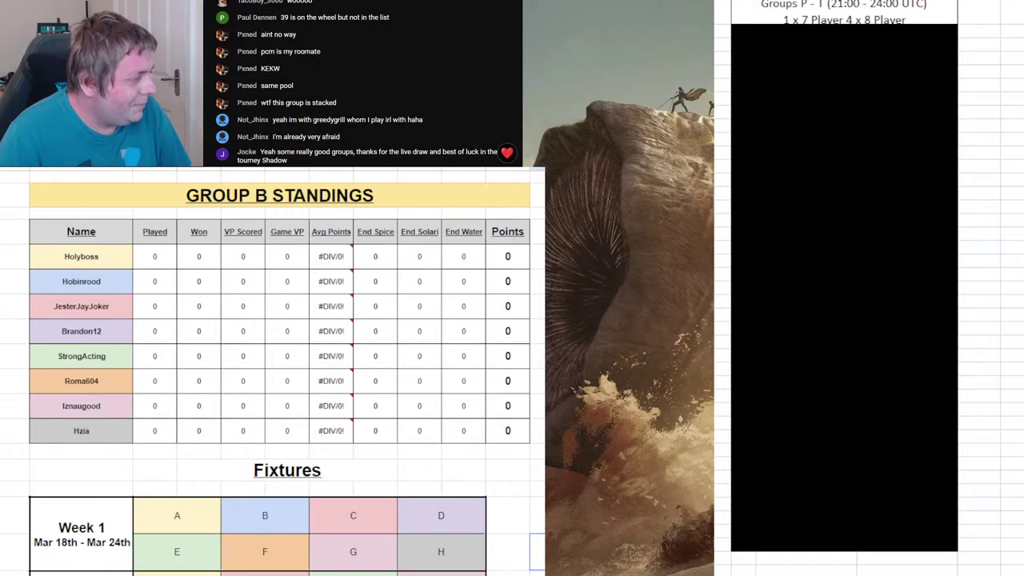
{"action": "key", "text": "ctrl+Page_Down"}
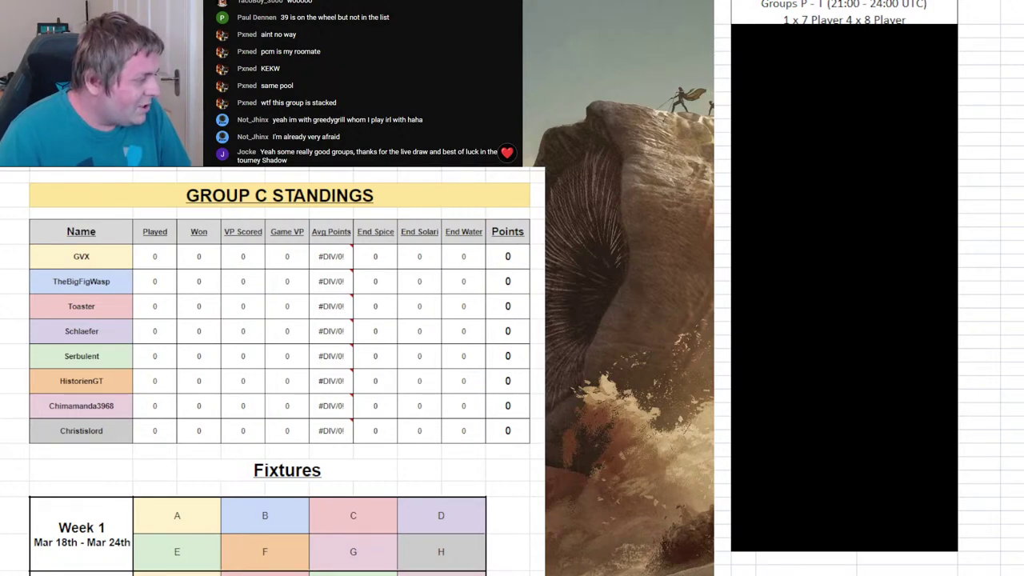
{"action": "key", "text": "ctrl+Page_Down"}
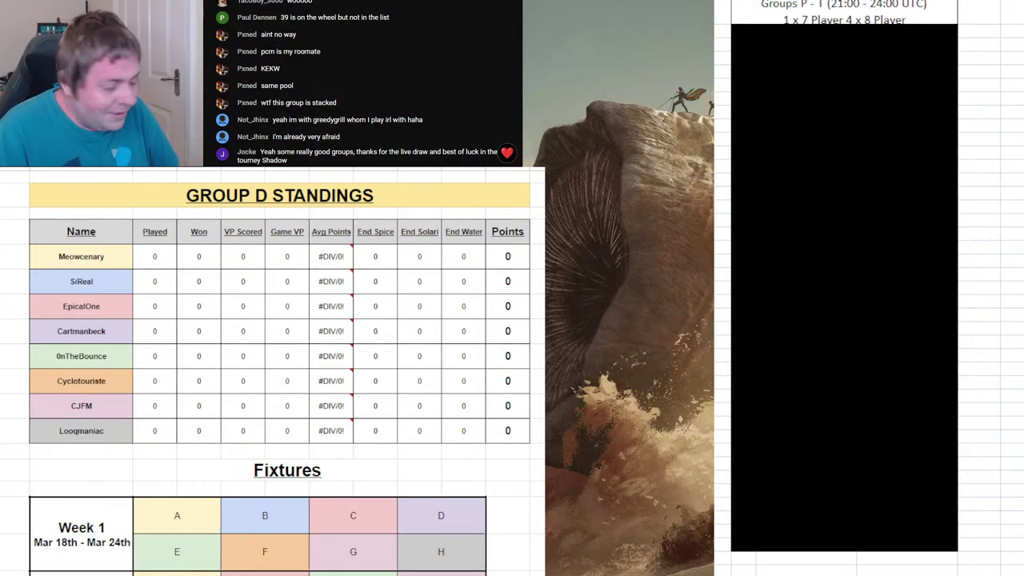
{"action": "key", "text": "ctrl+Page_Down"}
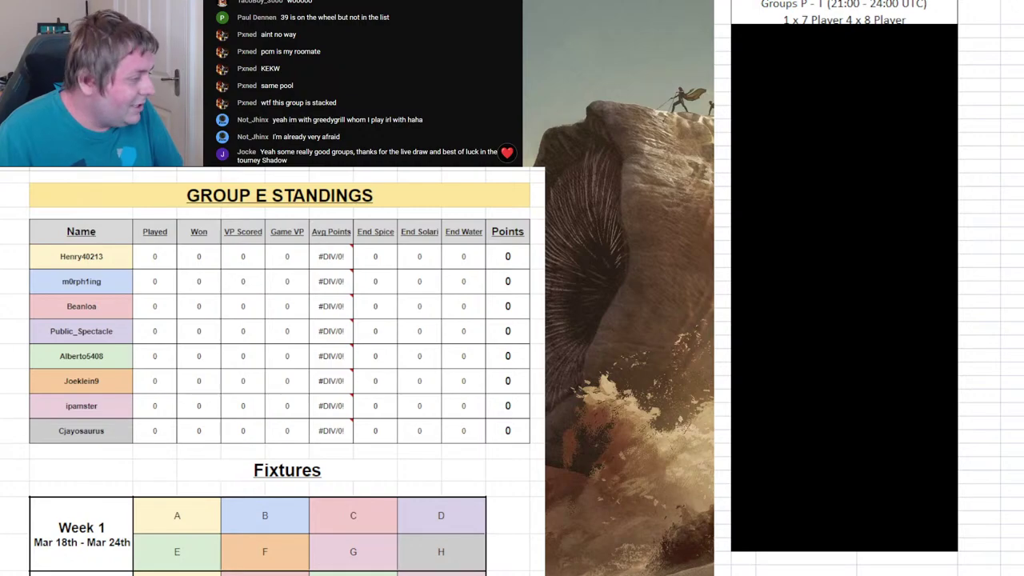
{"action": "key", "text": "ctrl+Page_Down"}
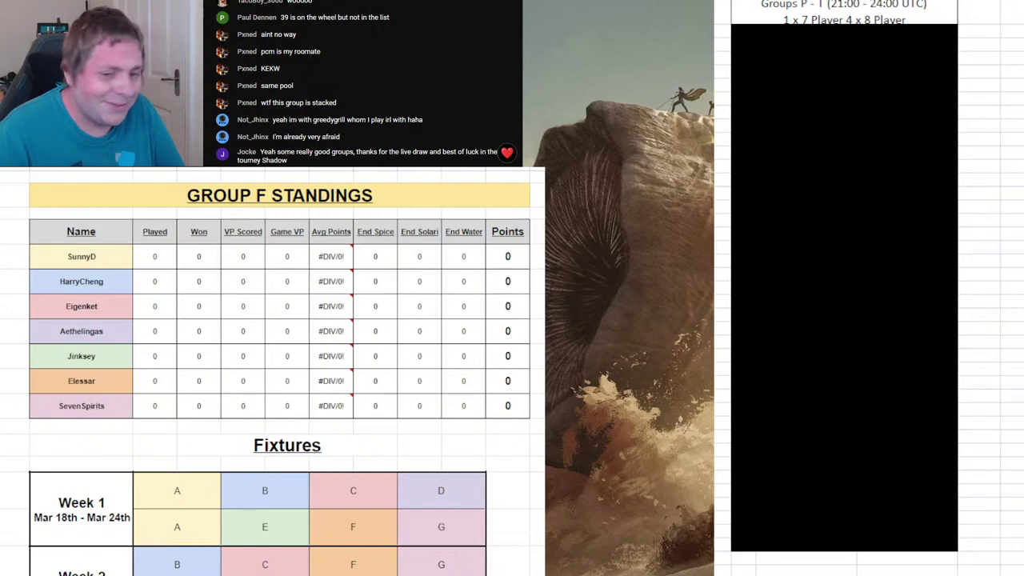
- Page through the Group G–L standings sheets to Group M's table of seven zeroed players
{"action": "key", "text": "ctrl+Page_Down"}
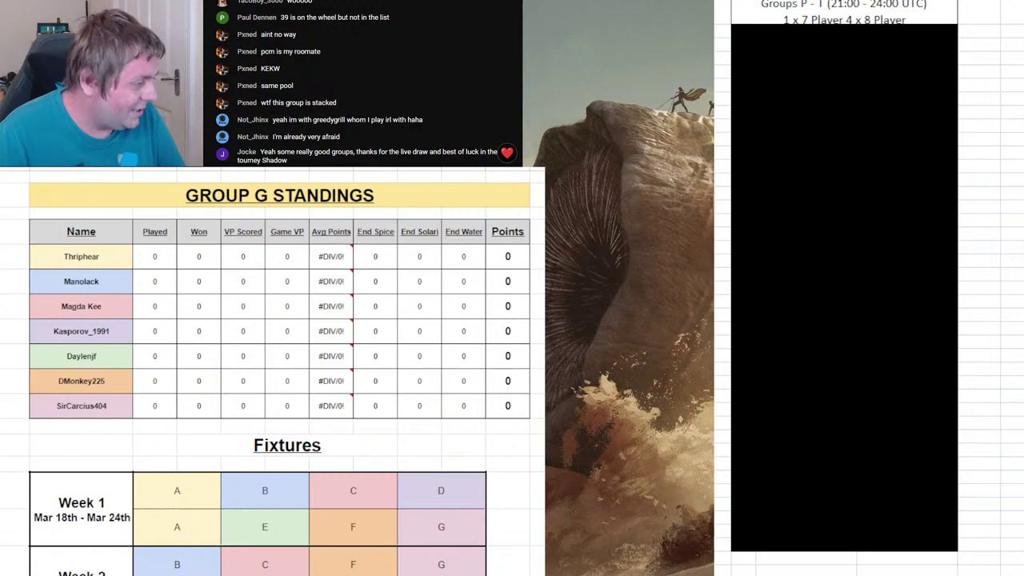
{"action": "key", "text": "ctrl+Page_Down"}
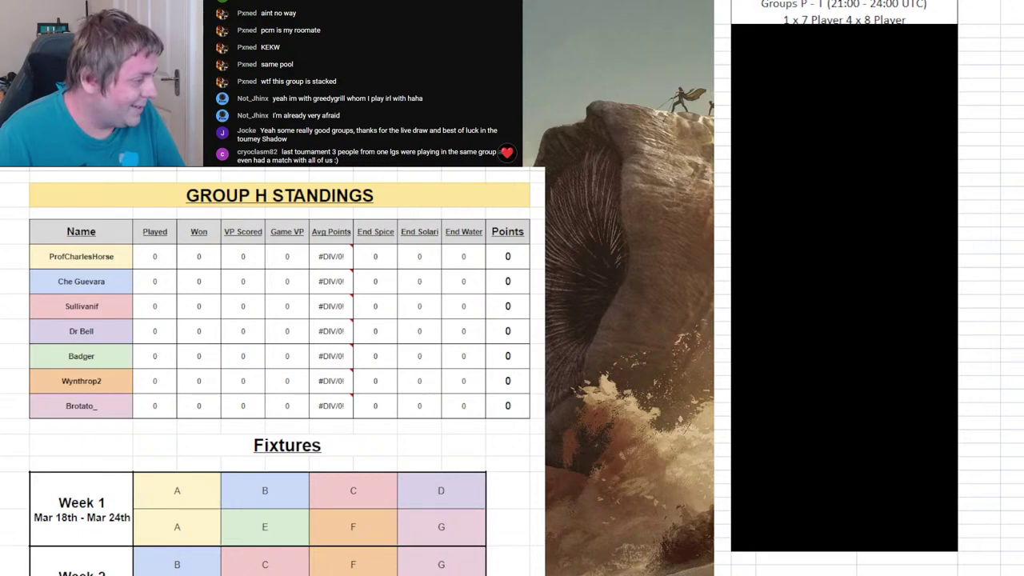
{"action": "key", "text": "ctrl+Page_Down"}
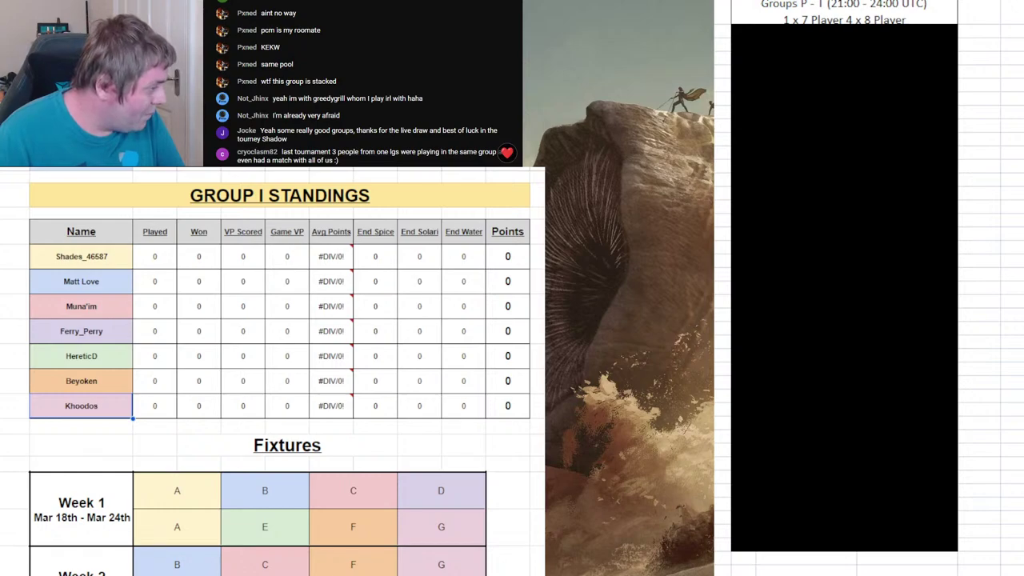
{"action": "key", "text": "ctrl+Page_Down"}
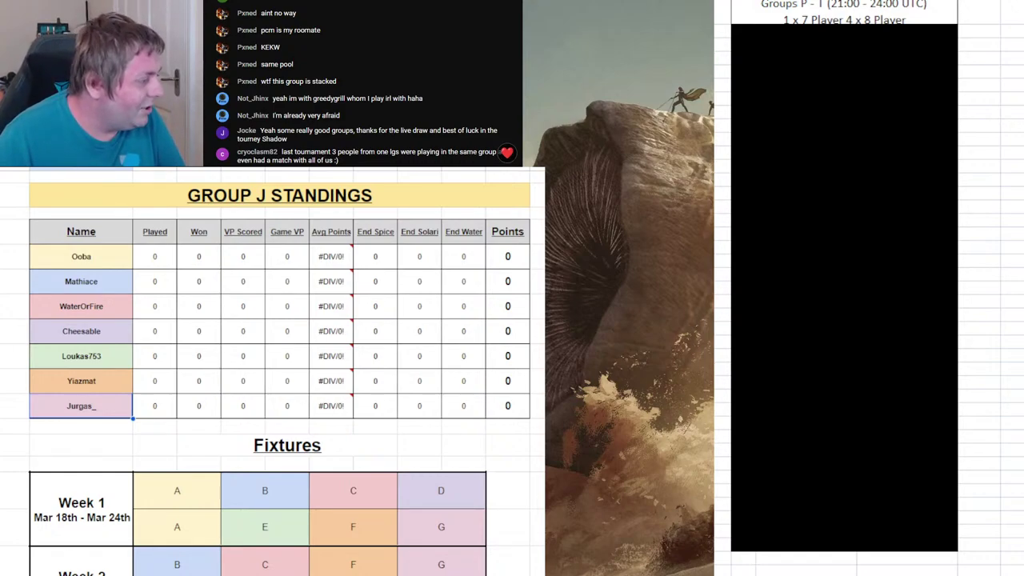
{"action": "key", "text": "ctrl+Page_Down"}
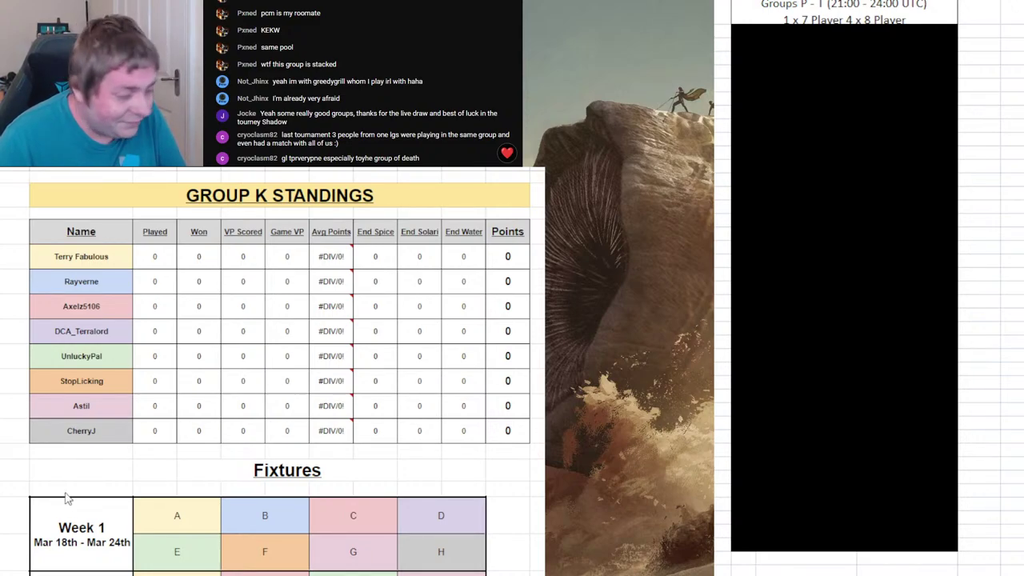
{"action": "key", "text": "ctrl+Page_Down"}
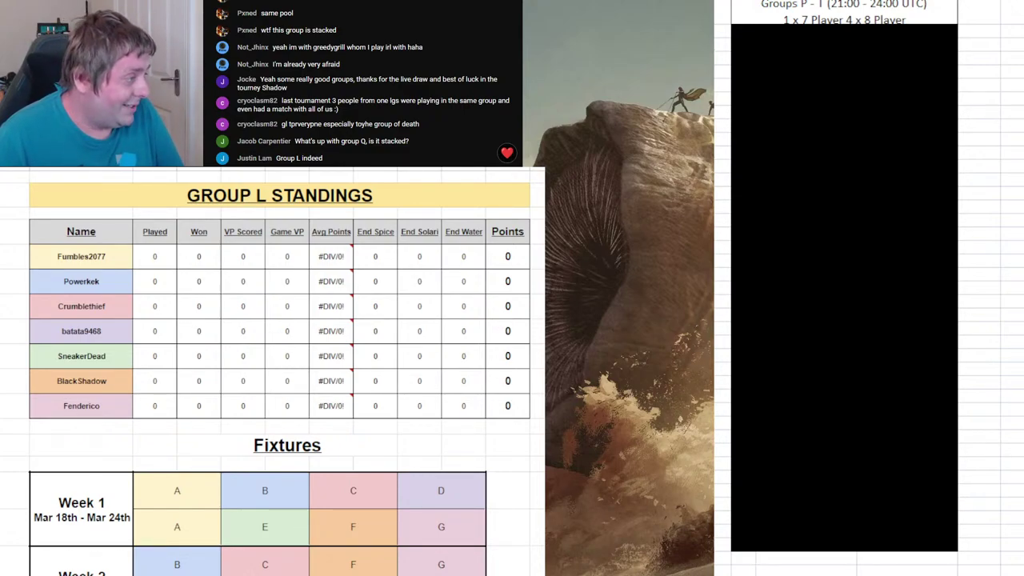
{"action": "key", "text": "ctrl+shift+Page_Down"}
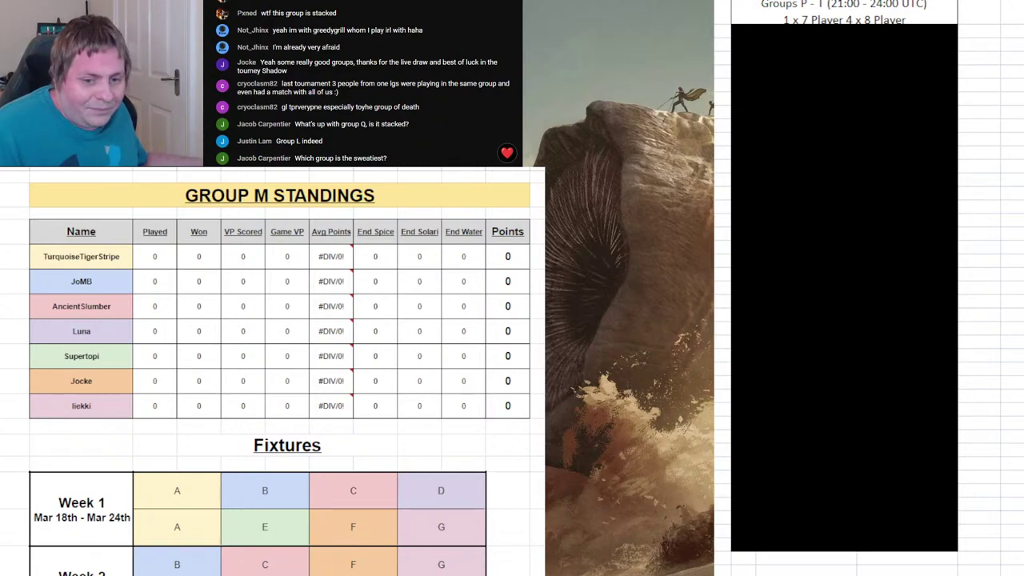
- Flip between the Group N, Q and L sheets, settling on Group N's standings
{"action": "key", "text": "ctrl+shift+Page_Down"}
{"action": "key", "text": "ctrl+Page_Up"}
{"action": "key", "text": "ctrl+Page_Up"}
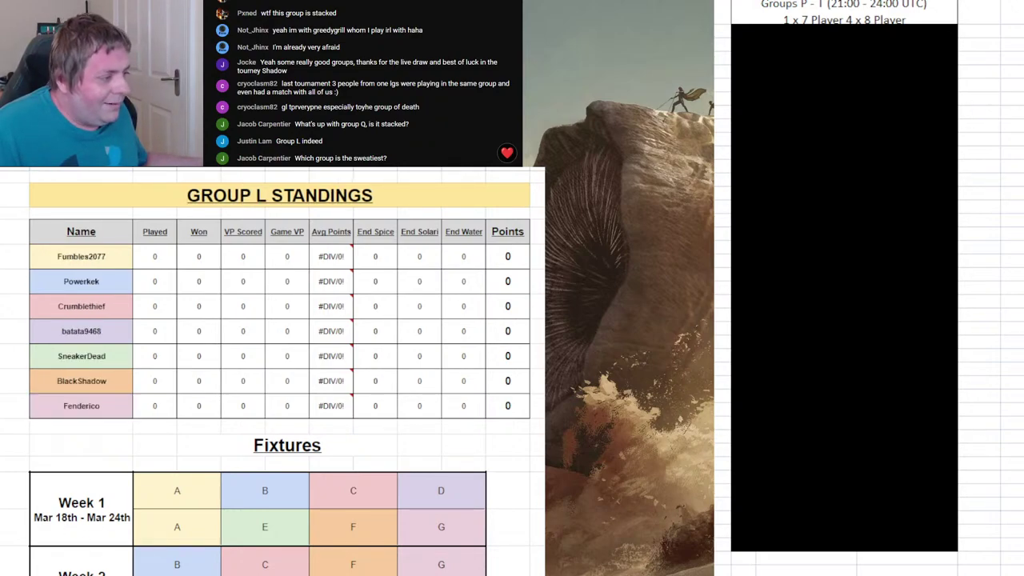
{"action": "key", "text": "ctrl+Page_Down"}
{"action": "key", "text": "ctrl+Page_Down"}
{"action": "key", "text": "ctrl+Page_Down"}
{"action": "key", "text": "ctrl+Page_Down"}
{"action": "key", "text": "ctrl+Page_Down"}
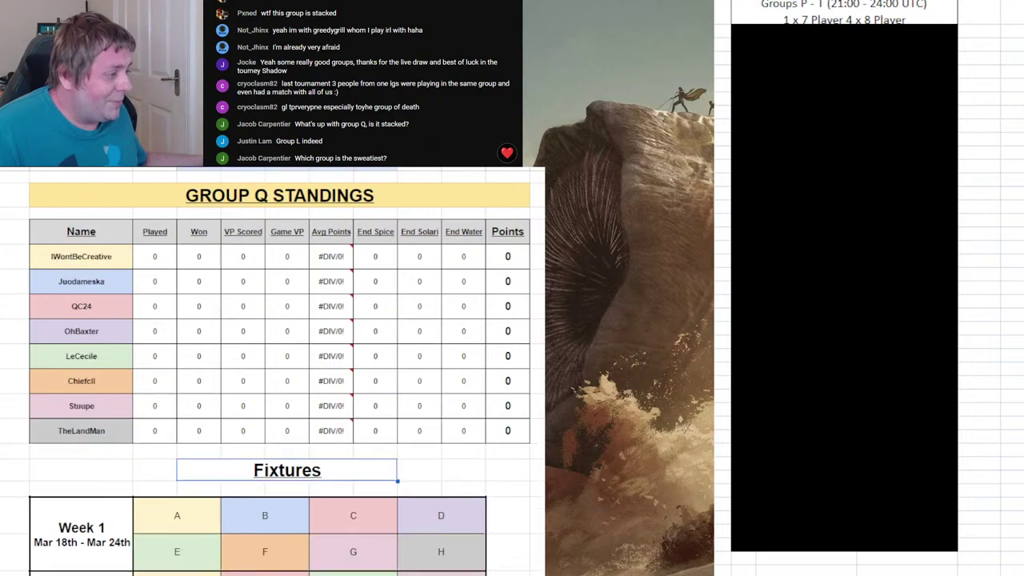
{"action": "key", "text": "ctrl+Page_Up"}
{"action": "key", "text": "ctrl+Page_Up"}
{"action": "key", "text": "ctrl+Page_Up"}
{"action": "key", "text": "ctrl+Page_Up"}
{"action": "key", "text": "ctrl+Page_Up"}
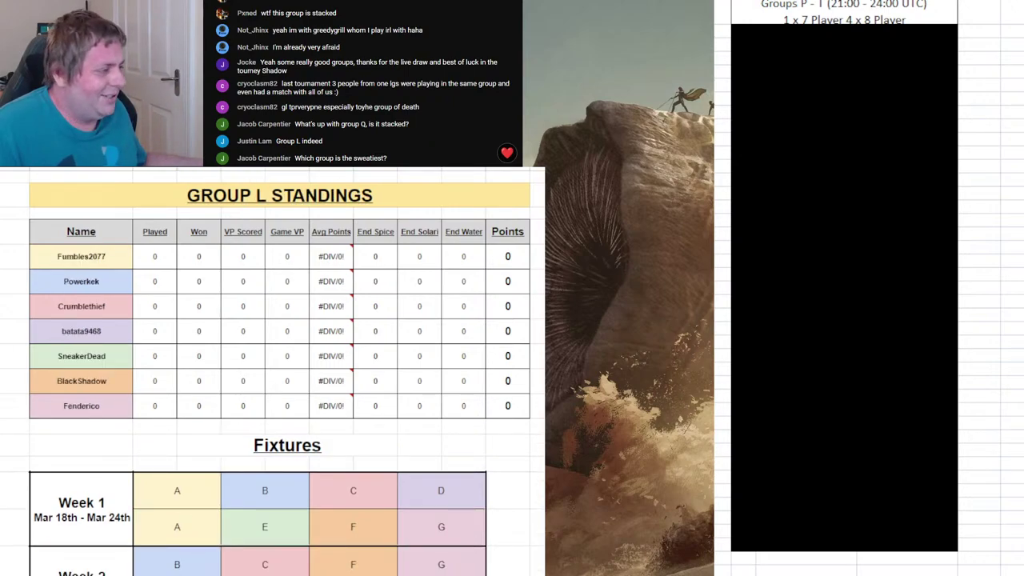
{"action": "key", "text": "ctrl+Page_Down"}
{"action": "key", "text": "ctrl+Page_Down"}
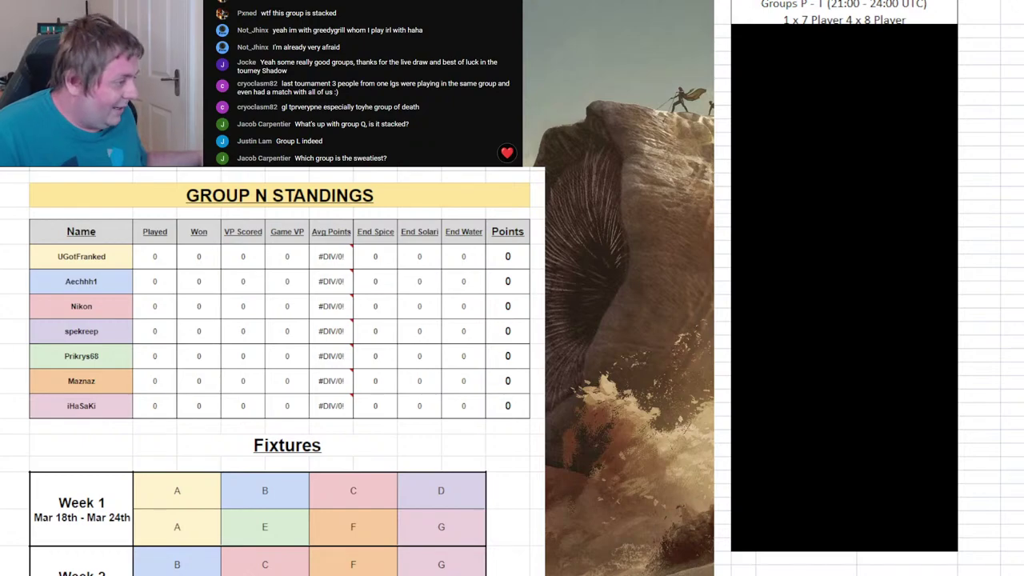
- Review the Group O through T standings sheets, then return to Group L's table
{"action": "key", "text": "ctrl+shift+Page_Down"}
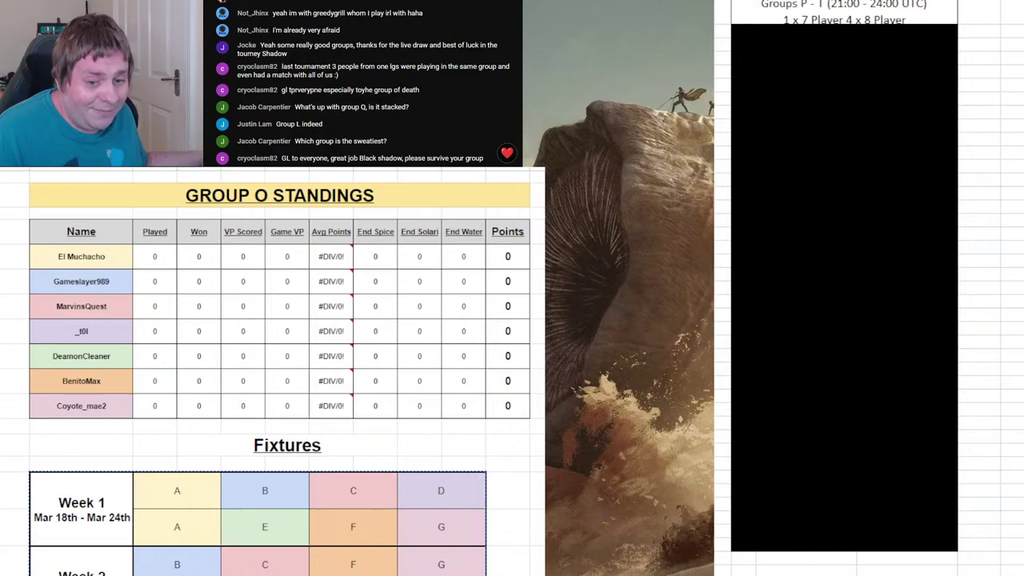
{"action": "key", "text": "ctrl+Page_Down"}
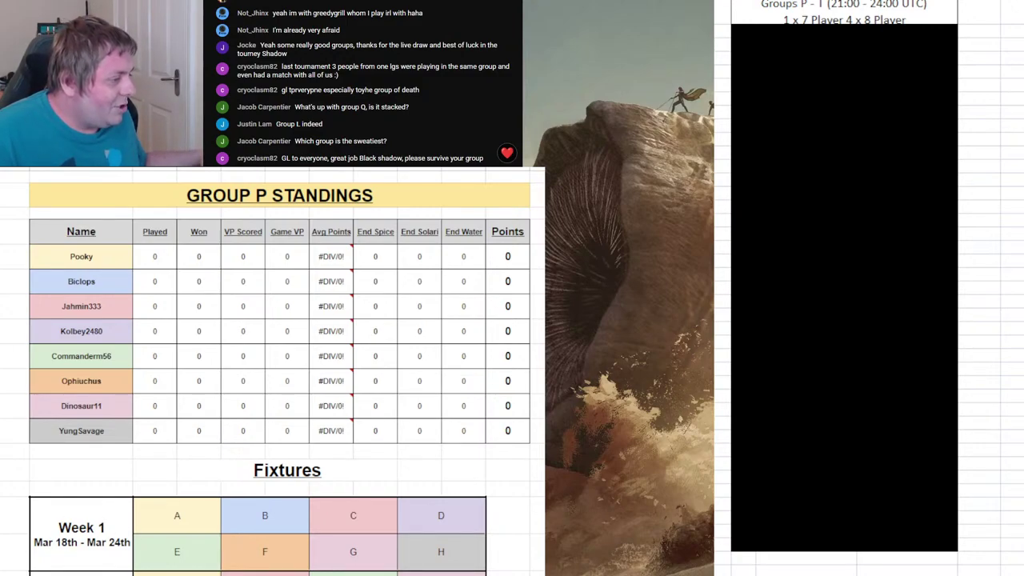
{"action": "key", "text": "ctrl+Page_Down"}
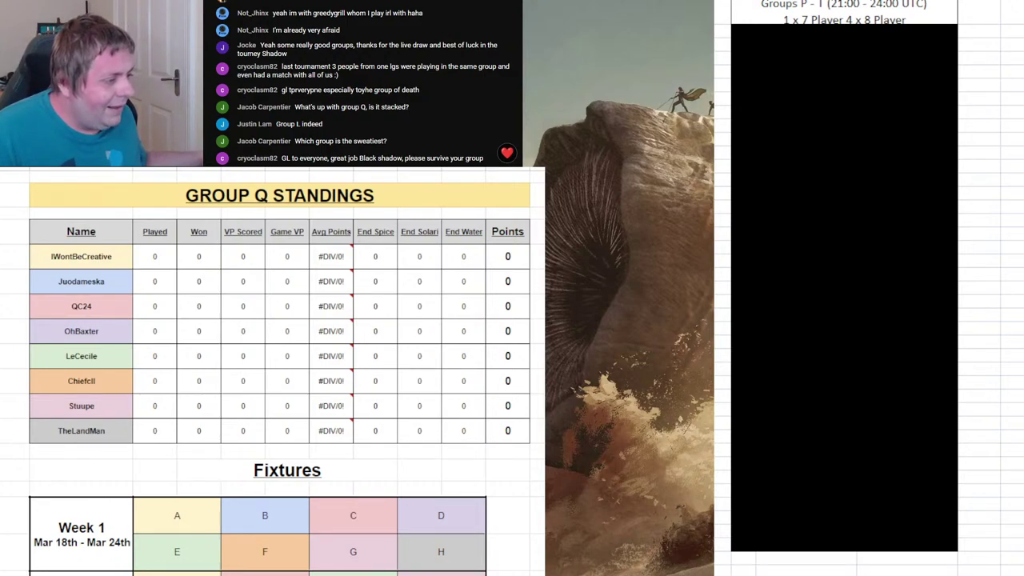
{"action": "key", "text": "ctrl+shift+Page_Down"}
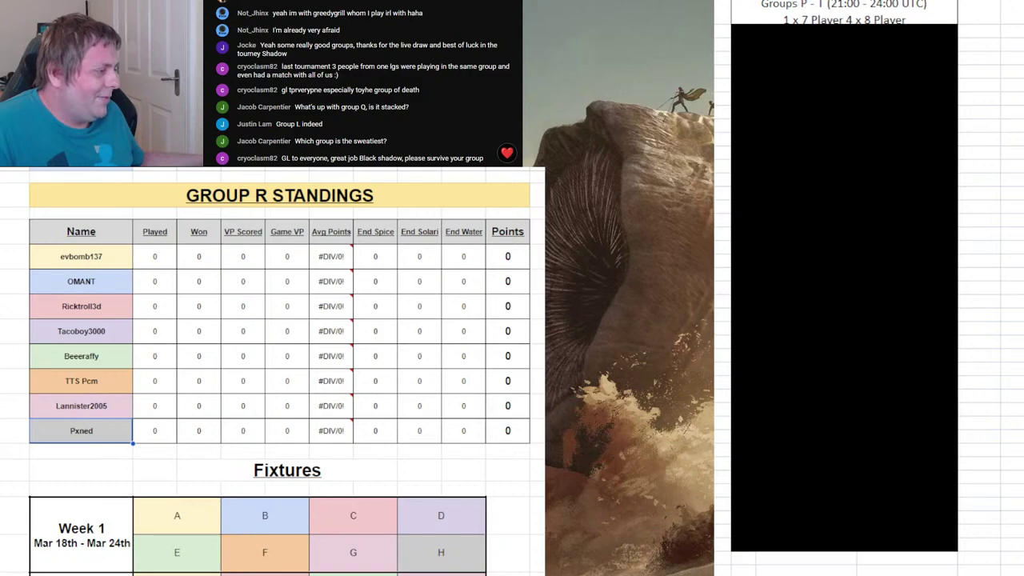
{"action": "key", "text": "ctrl+shift+Page_Down"}
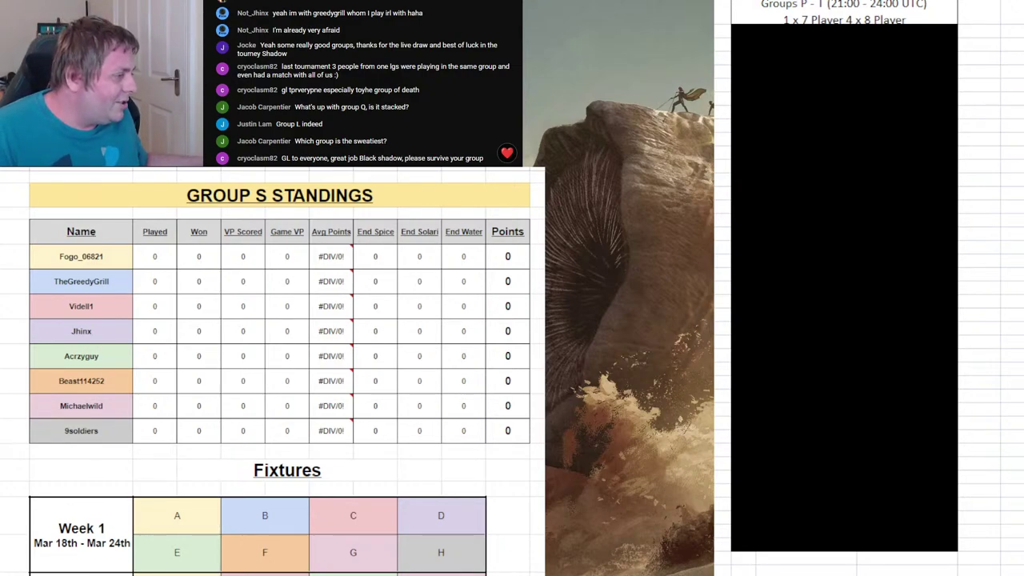
{"action": "key", "text": "ctrl+Page_Down"}
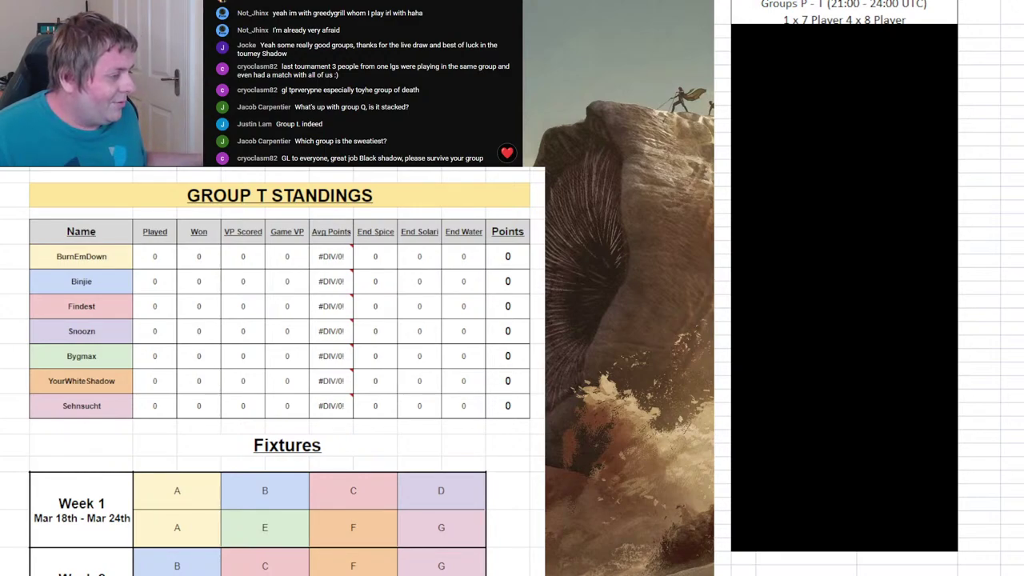
{"action": "key", "text": "ctrl+Page_Up"}
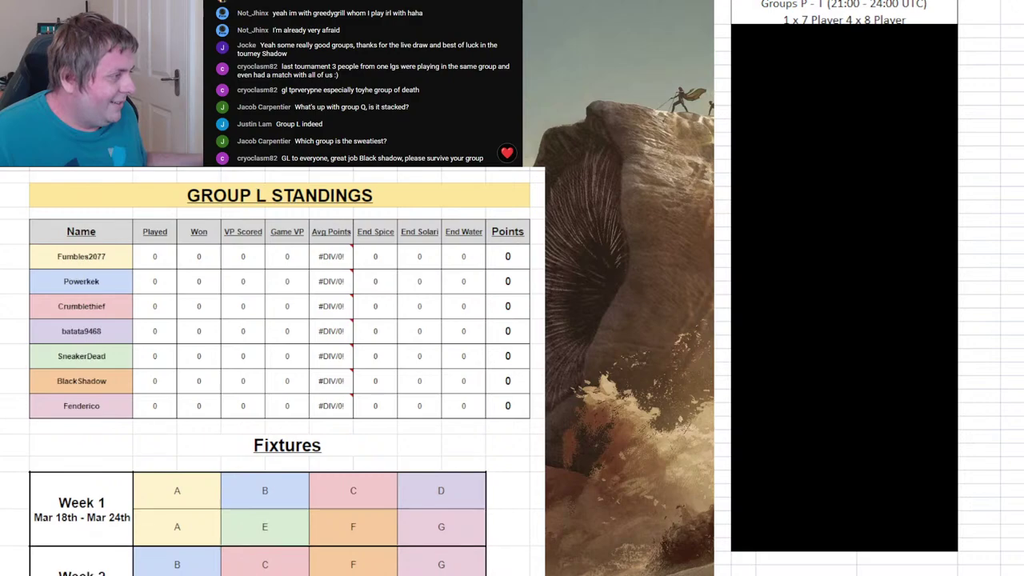